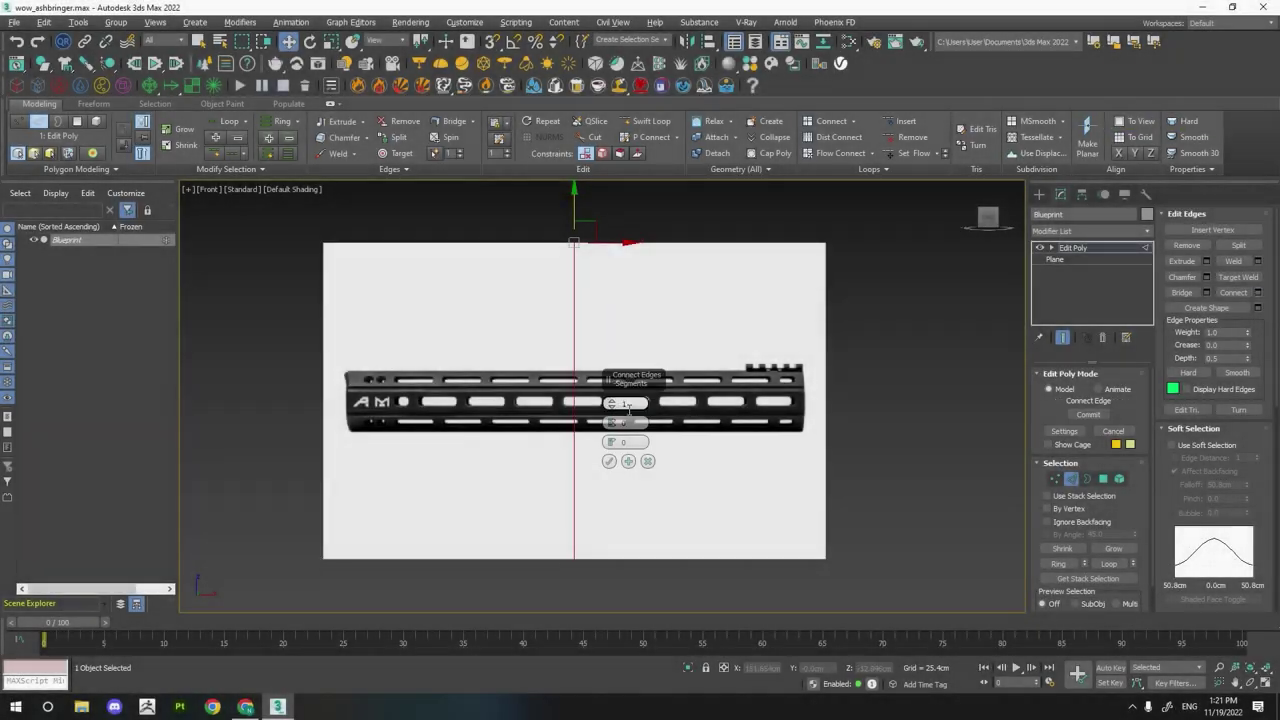
- Connect two vertical edges with Pinch -59 and Slide -20 to frame a slot
drag(627, 410, 600, 563)
scroll(600, 400, up, 3)
drag(611, 442, 611, 425)
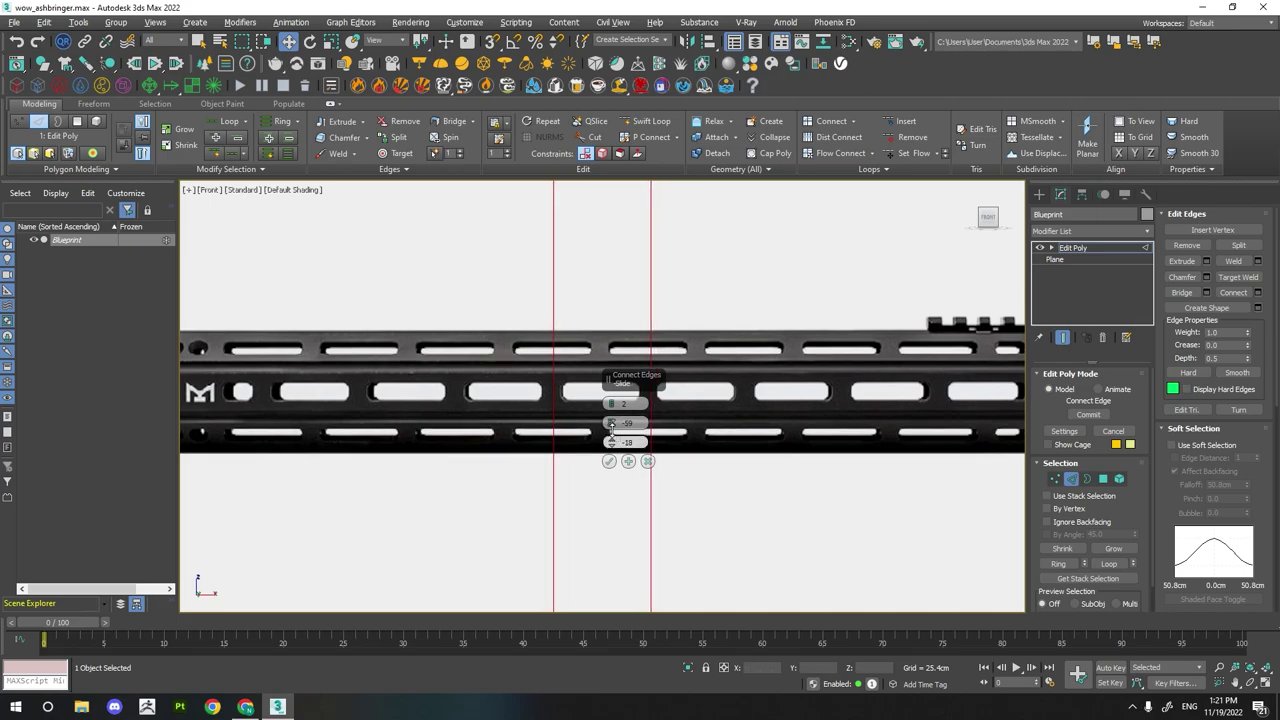
click(609, 461)
scroll(651, 396, down, 2)
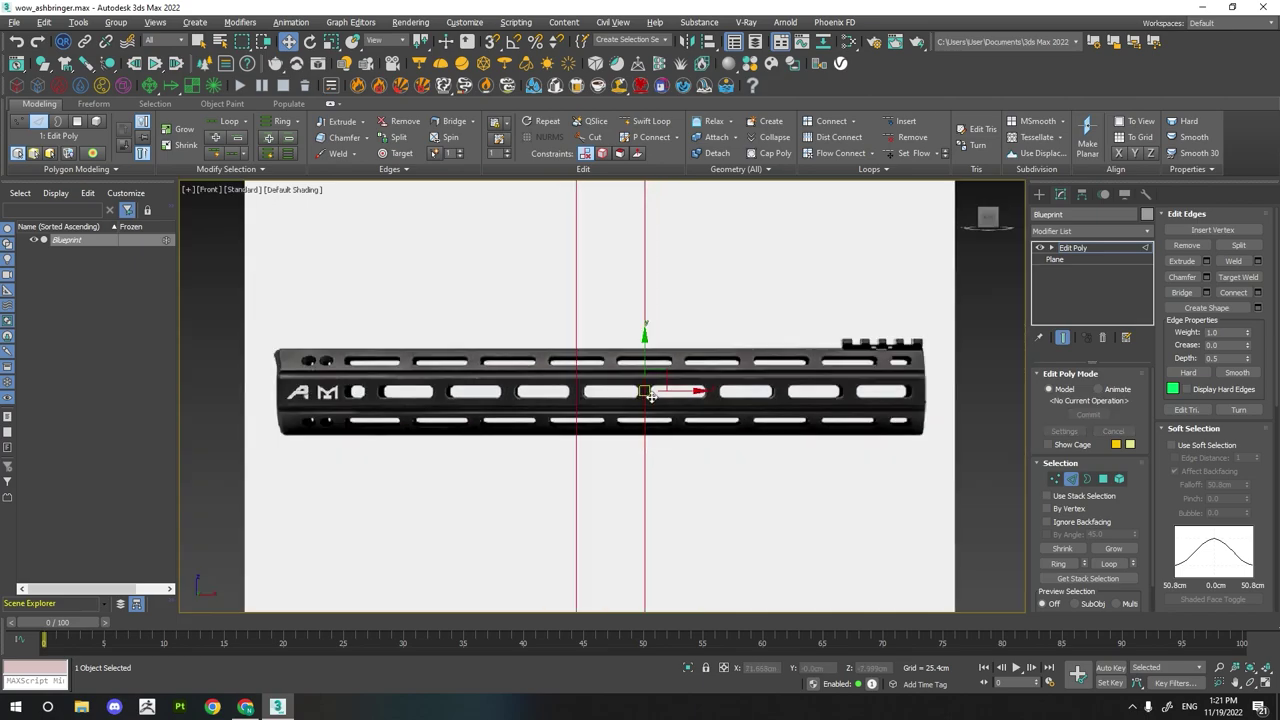
- Connect one horizontal edge through the middle rail and show edged faces with F4
click(1258, 293)
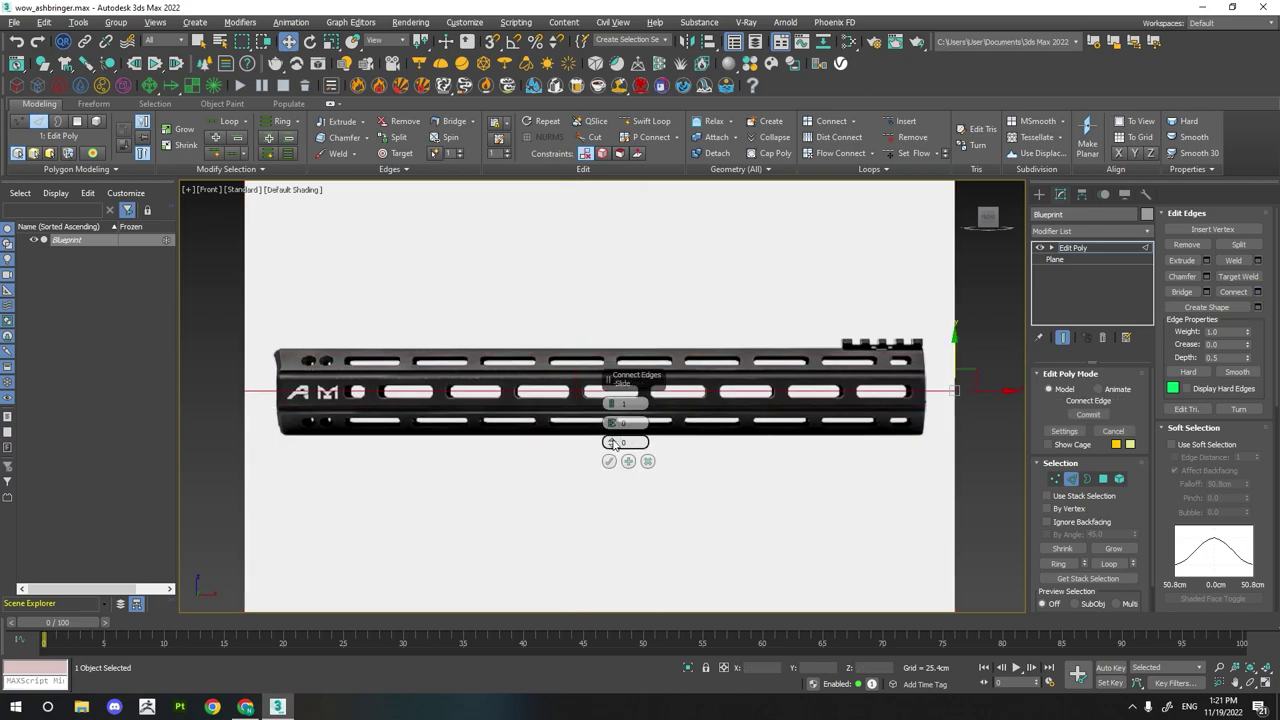
scroll(613, 443, up, 2)
scroll(600, 425, up, 4)
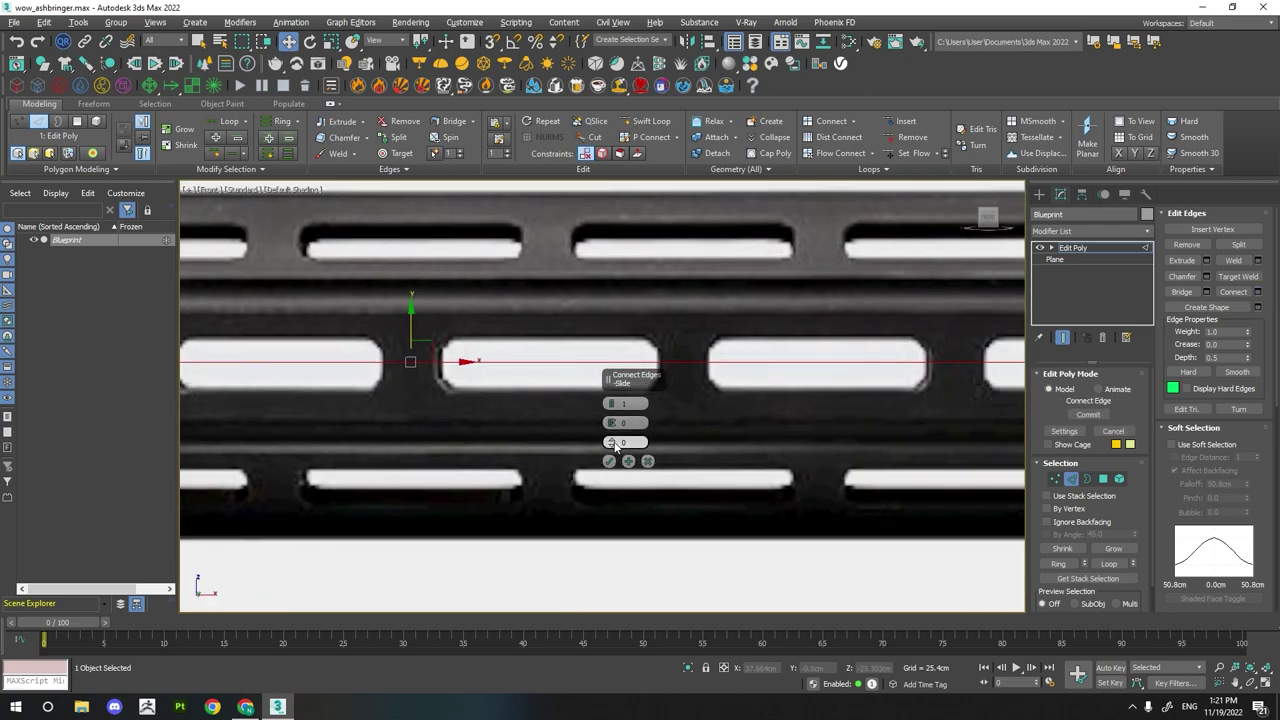
click(608, 460)
scroll(625, 375, down, 5)
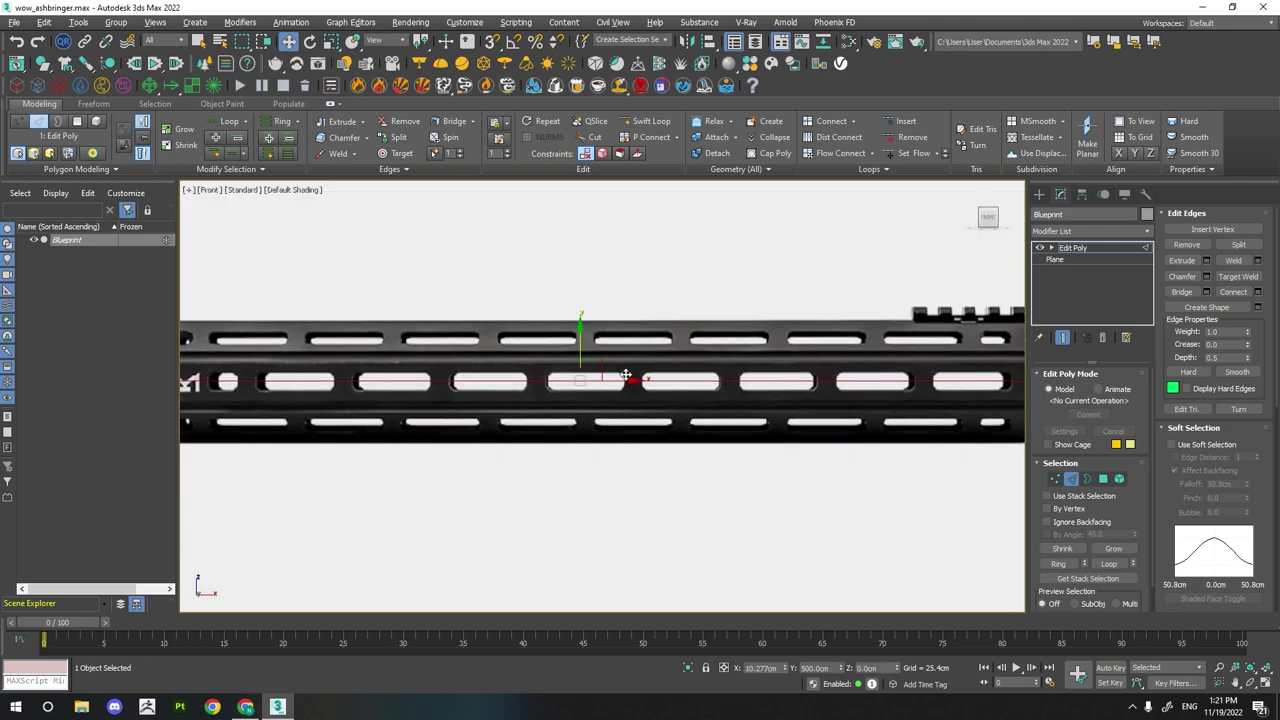
scroll(625, 375, down, 3)
key(F4)
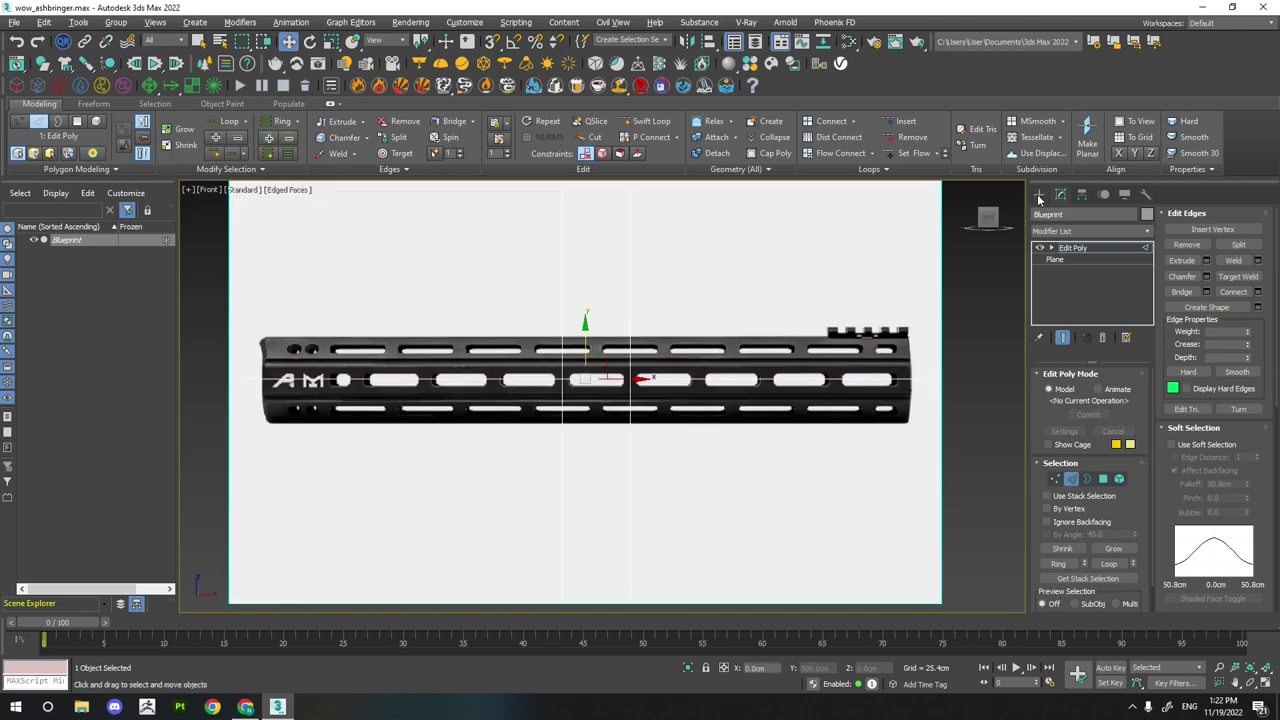
click(1039, 195)
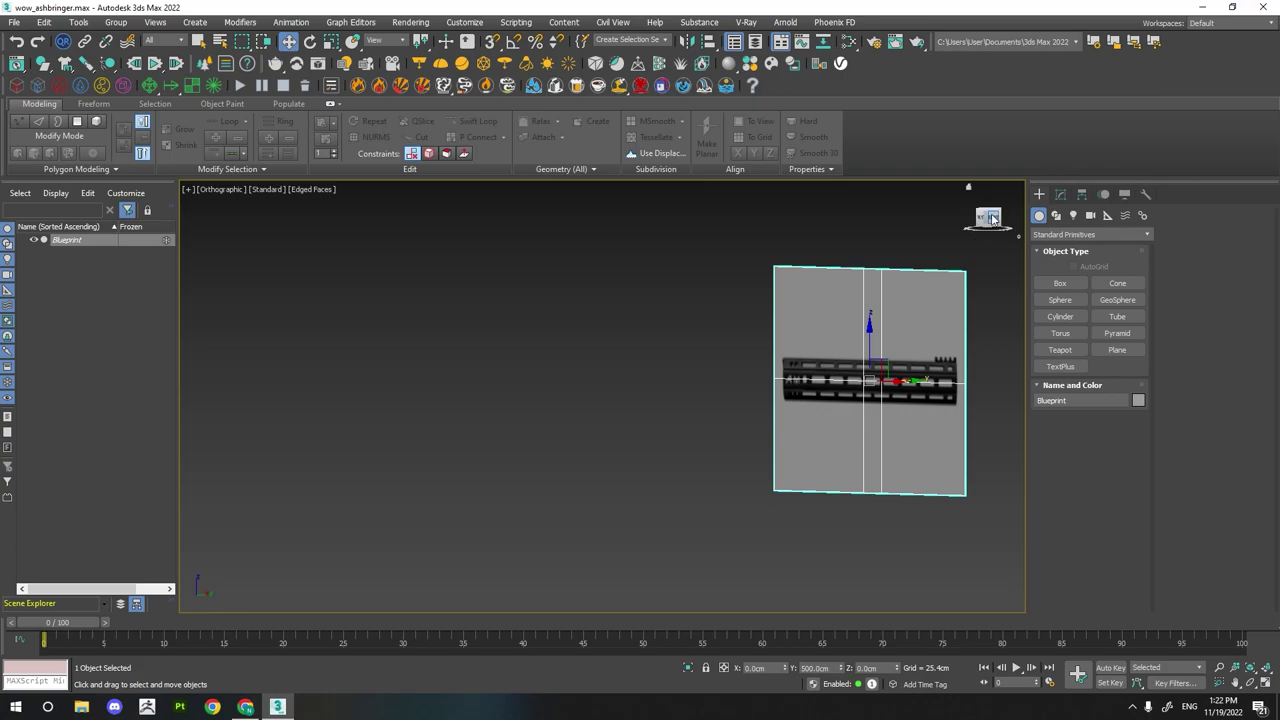
- Draw an 8-sided Cylinder001 in the Right view, radius 69.565cm and height -120.826cm
click(992, 218)
click(1060, 316)
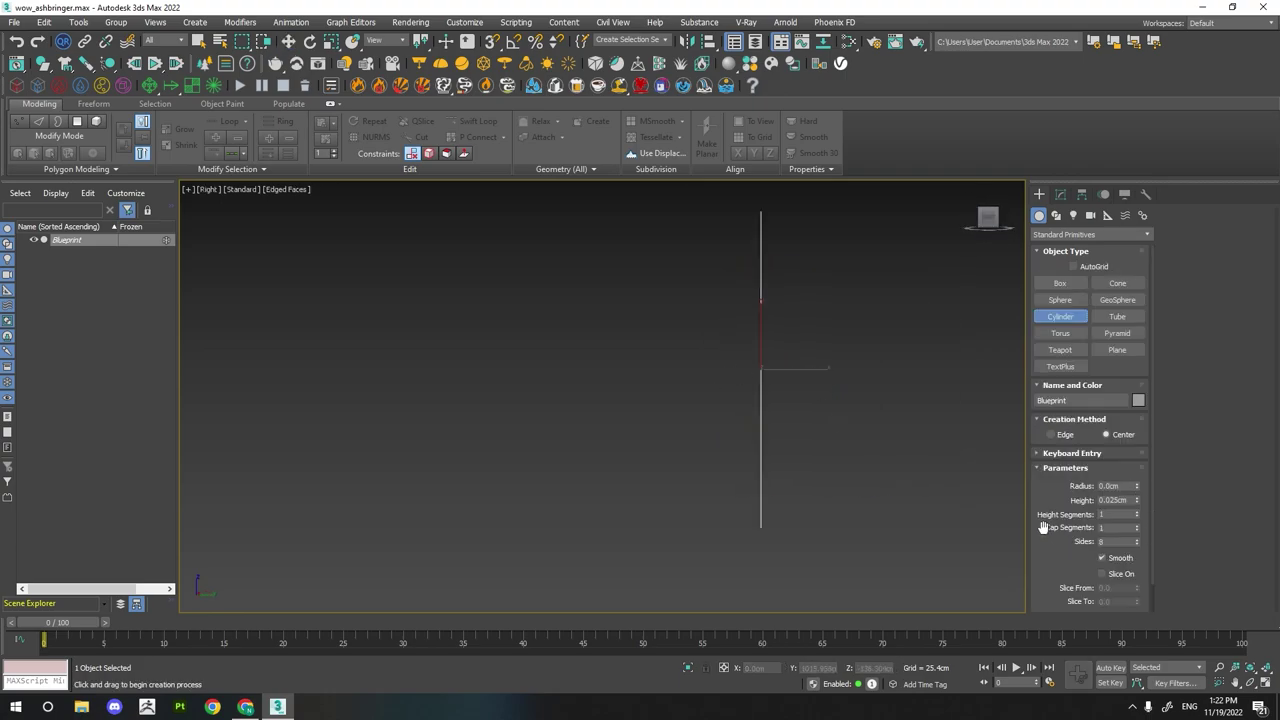
drag(714, 368, 754, 368)
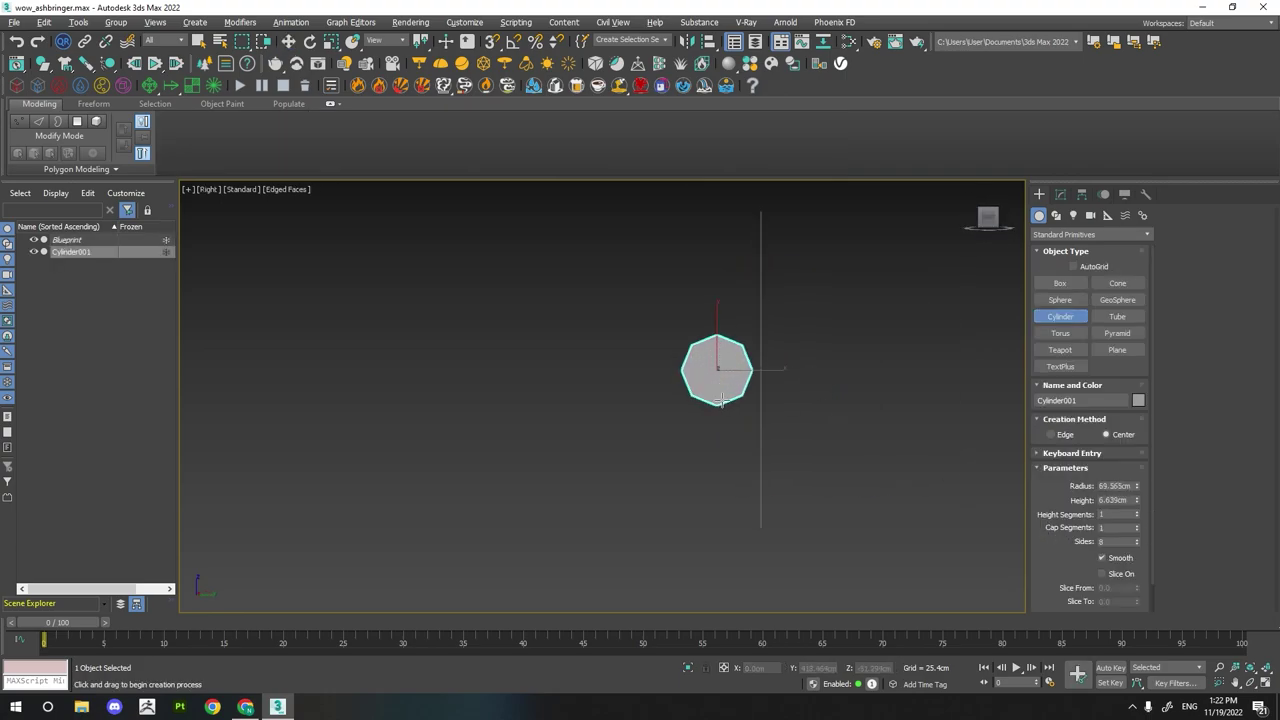
alt+middle_drag(754, 368, 791, 464)
click(791, 464)
key(f)
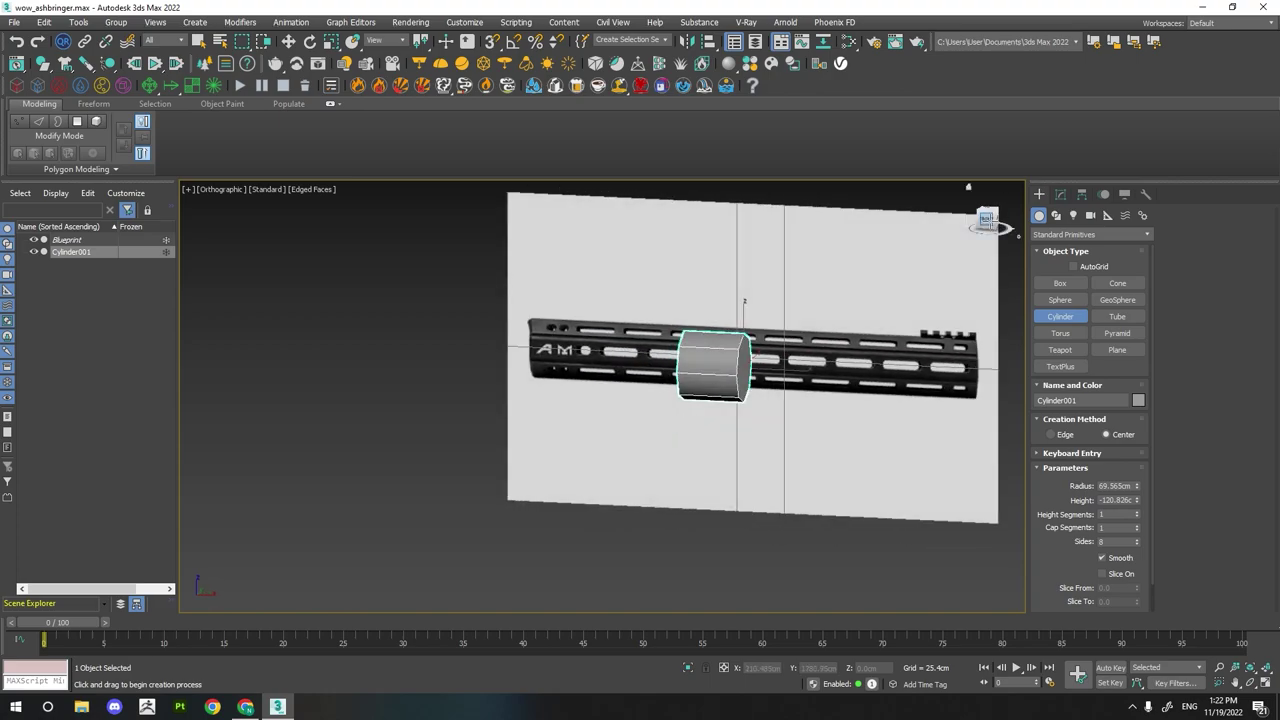
click(1061, 195)
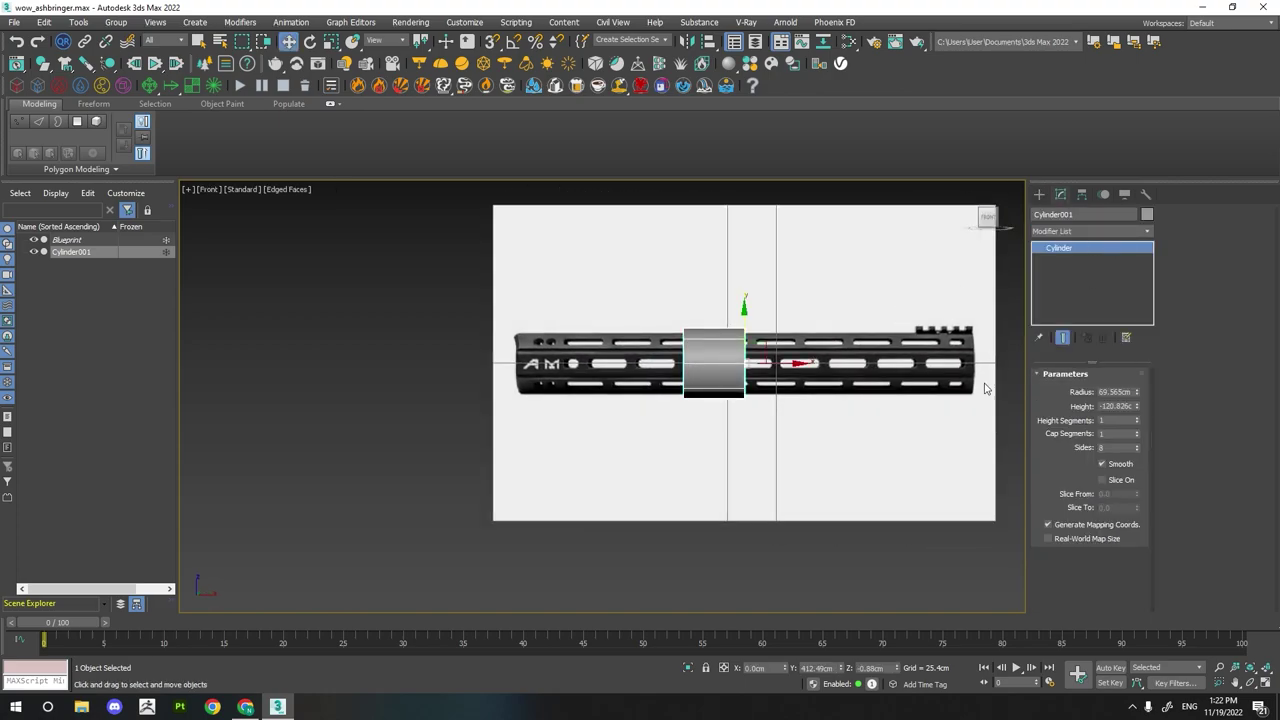
- Enable angle snap and rotate the cylinder 90° to lie along the handguard
key(e)
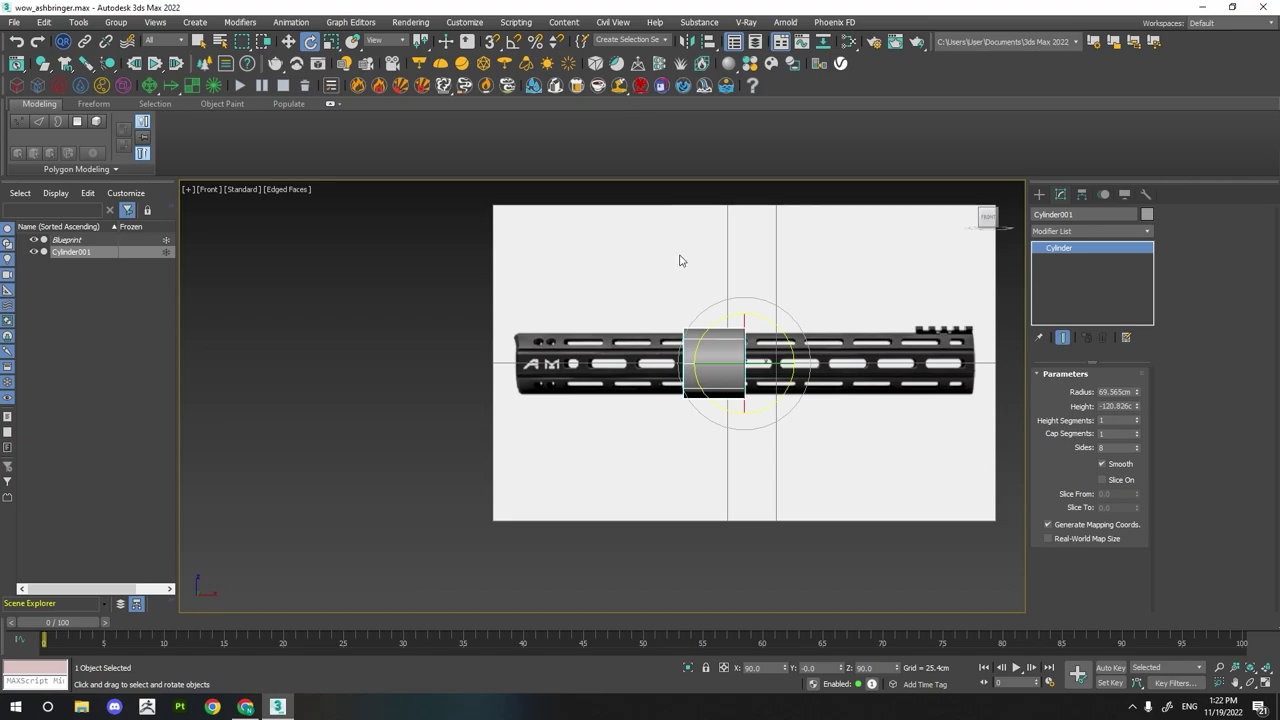
alt+middle_drag(677, 257, 589, 297)
right_click(510, 40)
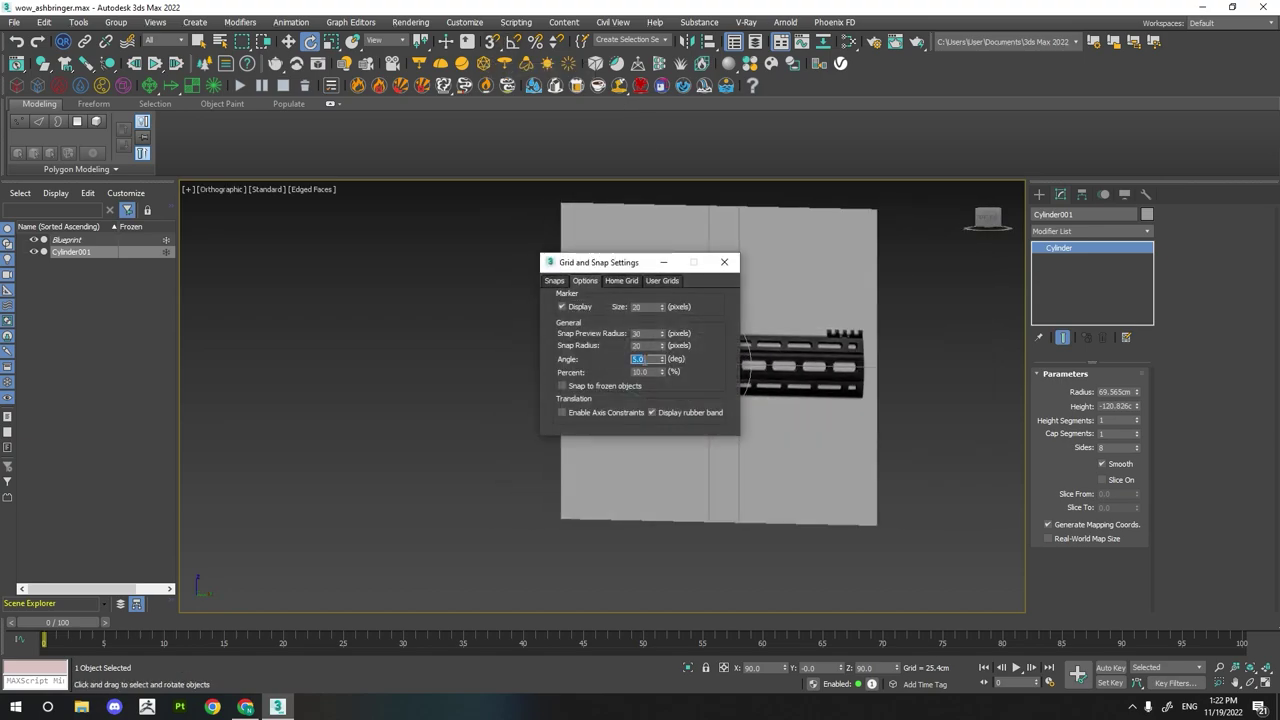
click(723, 265)
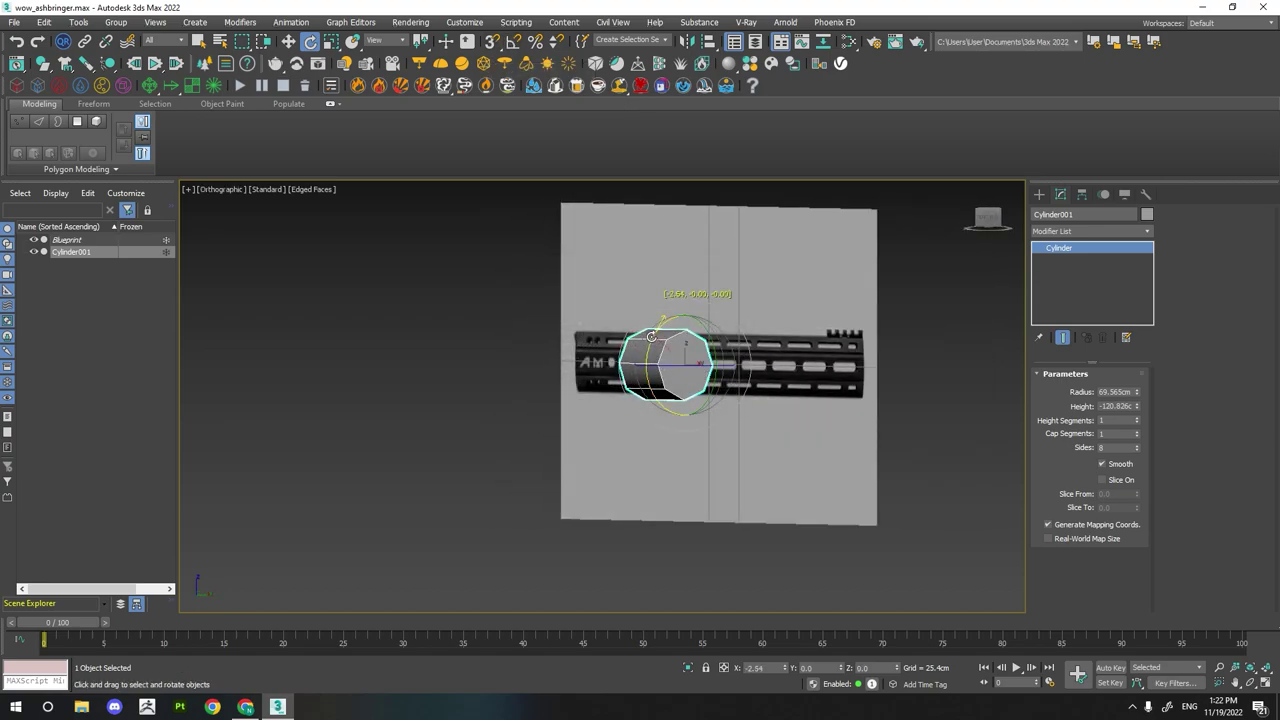
key(a)
scroll(651, 337, up, 5)
scroll(634, 363, down, 2)
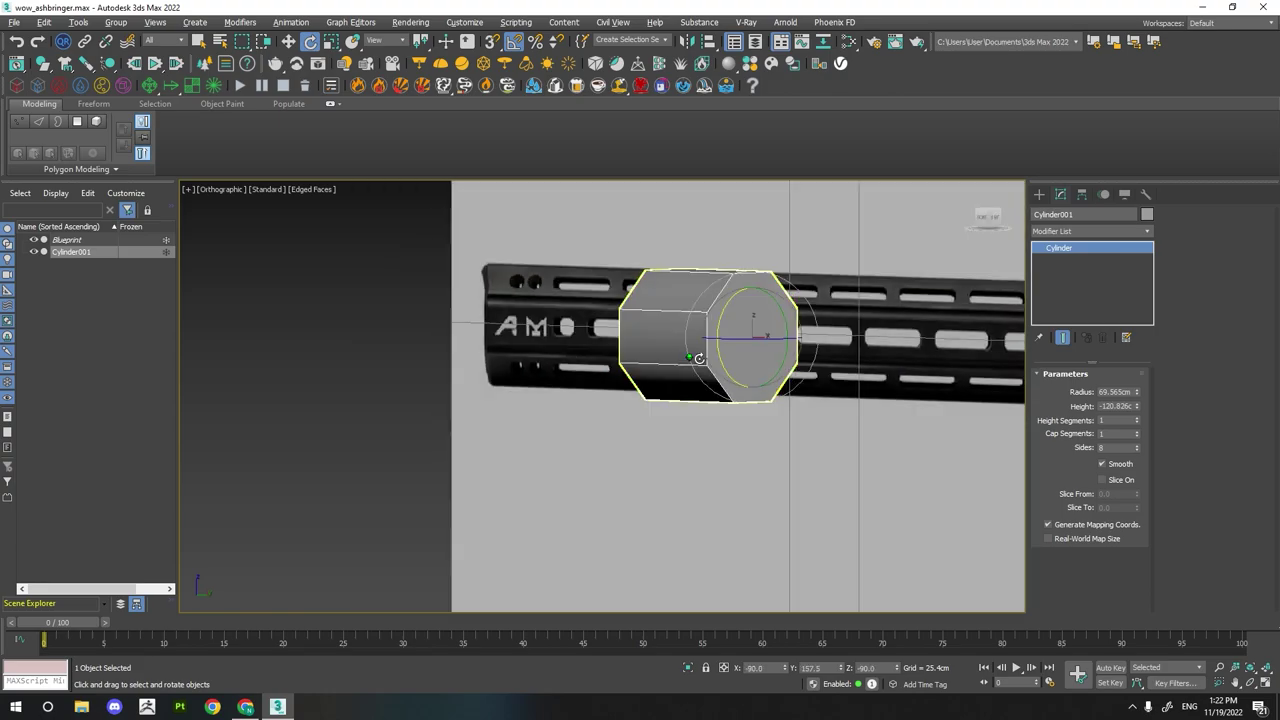
drag(691, 354, 656, 433)
key(f)
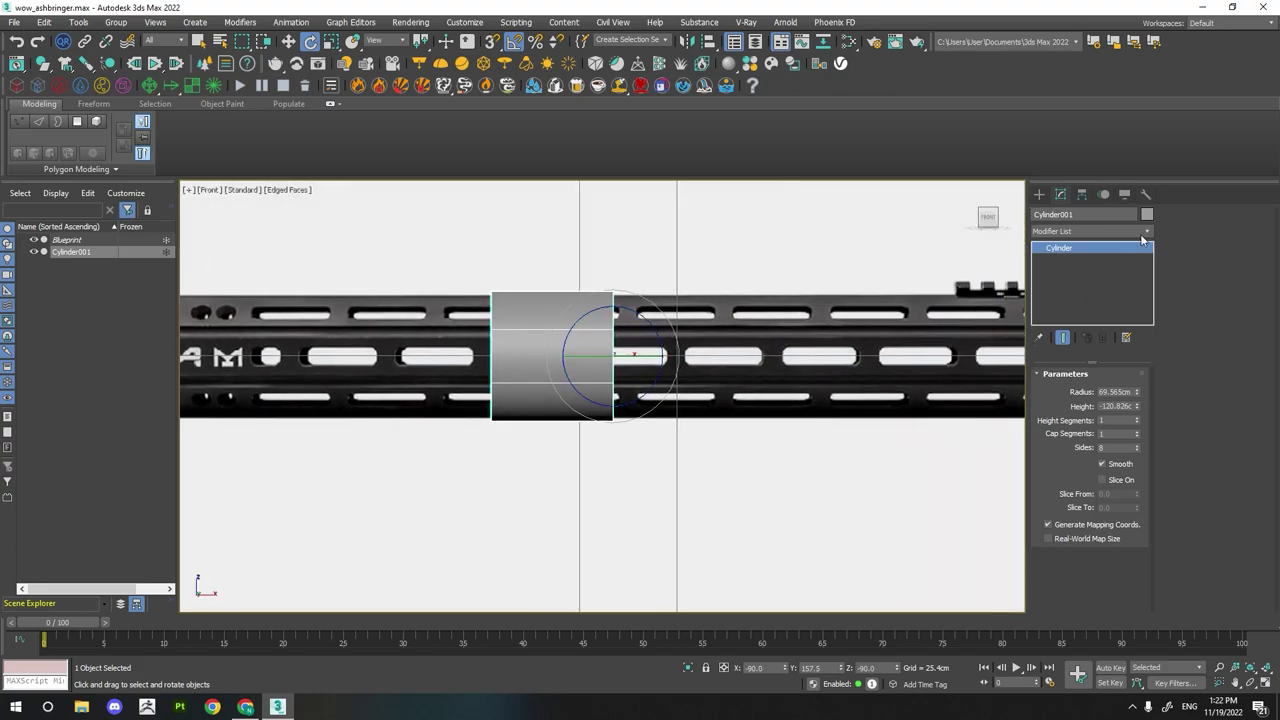
- Make the cylinder see-through with Alt+X and slide it along X over a slot section
scroll(698, 383, up, 3)
scroll(543, 349, down, 1)
key(w)
key(alt+x)
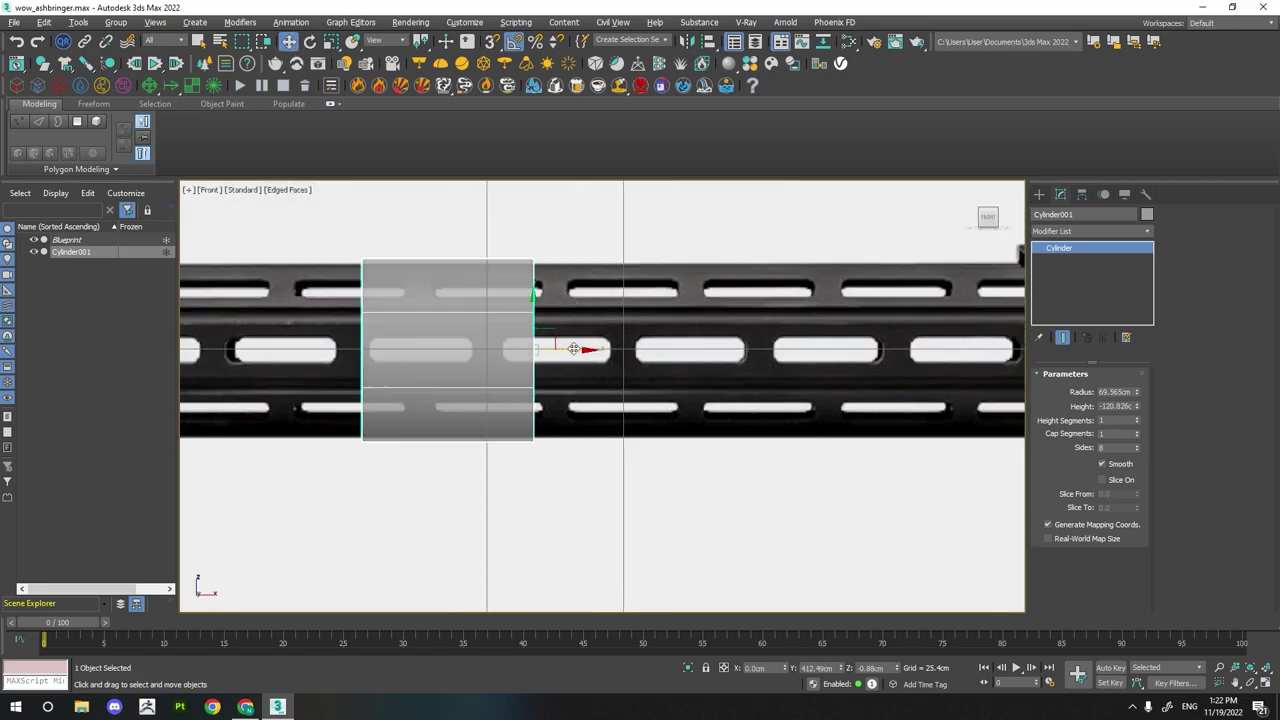
mouse_move(573, 348)
mouse_down()
mouse_move(661, 349)
mouse_move(657, 376)
mouse_up()
scroll(640, 360, up, 5)
scroll(657, 377, down, 2)
mouse_move(657, 377)
middle_down()
mouse_move(562, 470)
mouse_move(566, 423)
middle_up()
key(e)
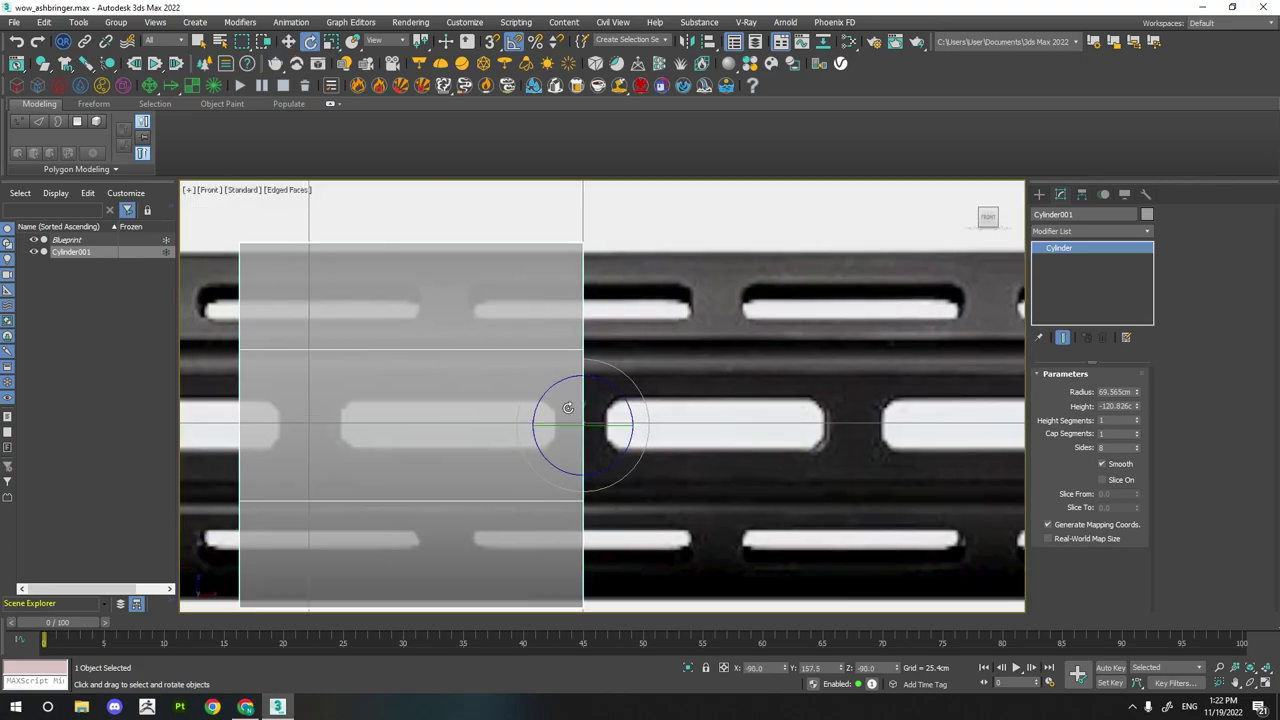
scroll(580, 390, down, 2)
- Add an Edit Poly modifier to the cylinder and undo a trial vertex move
key(r)
click(1090, 231)
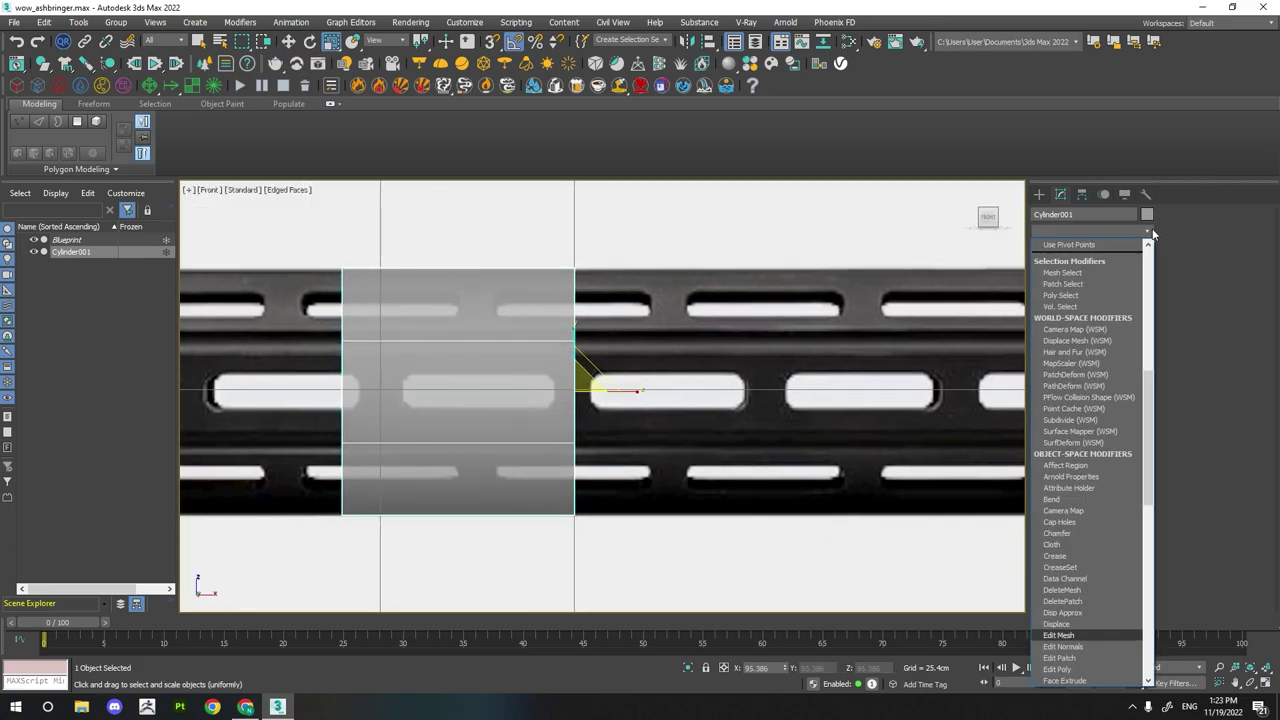
scroll(1089, 300, down, 5)
click(1089, 279)
key(w)
click(1055, 479)
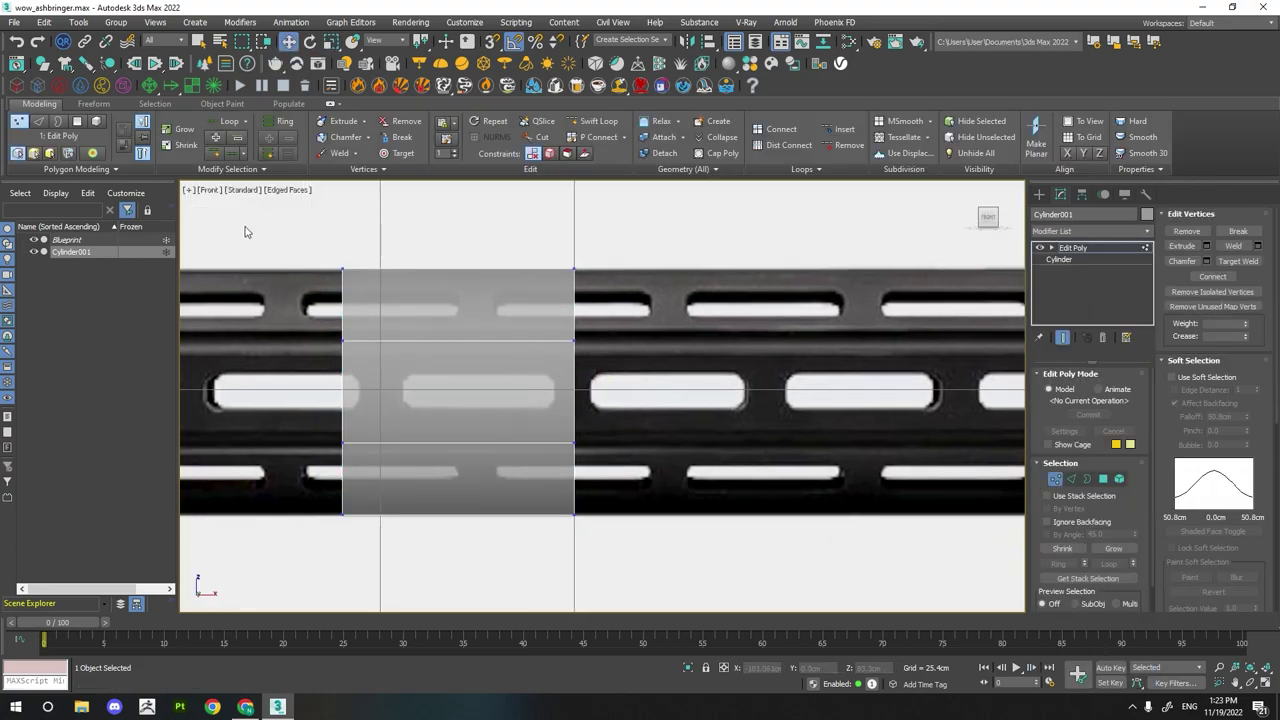
drag(382, 393, 573, 490)
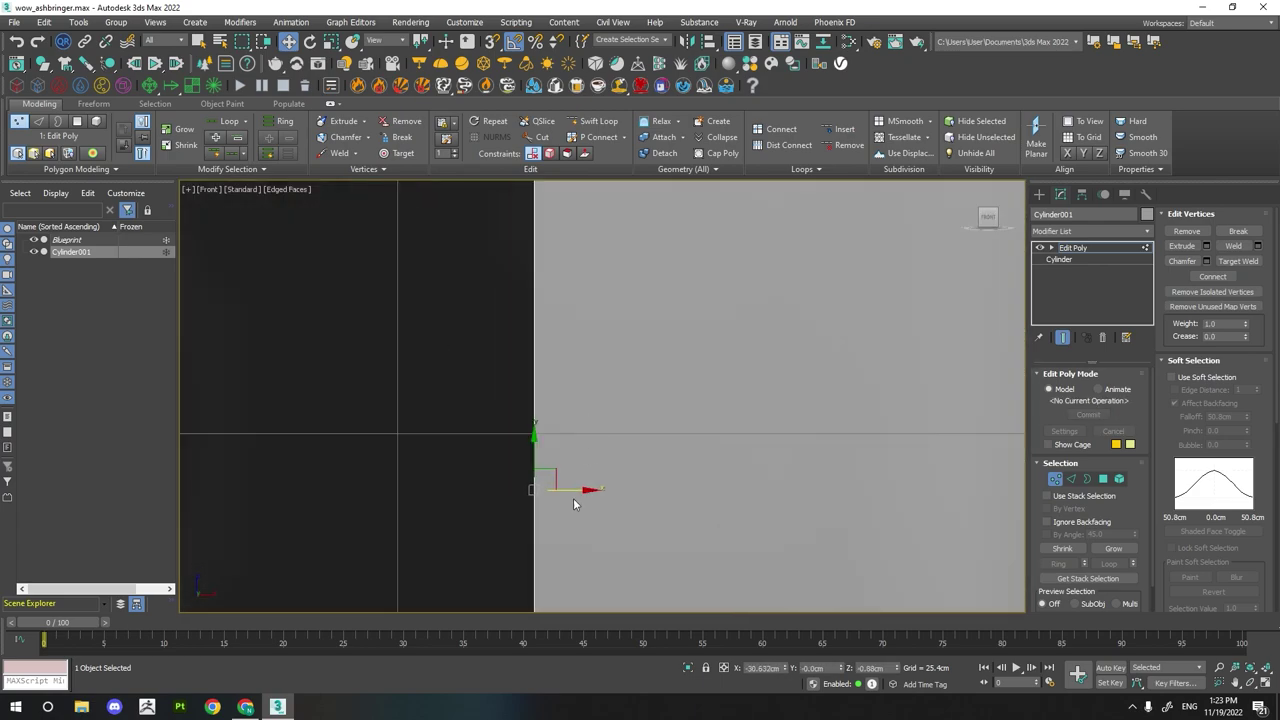
drag(422, 479, 423, 449)
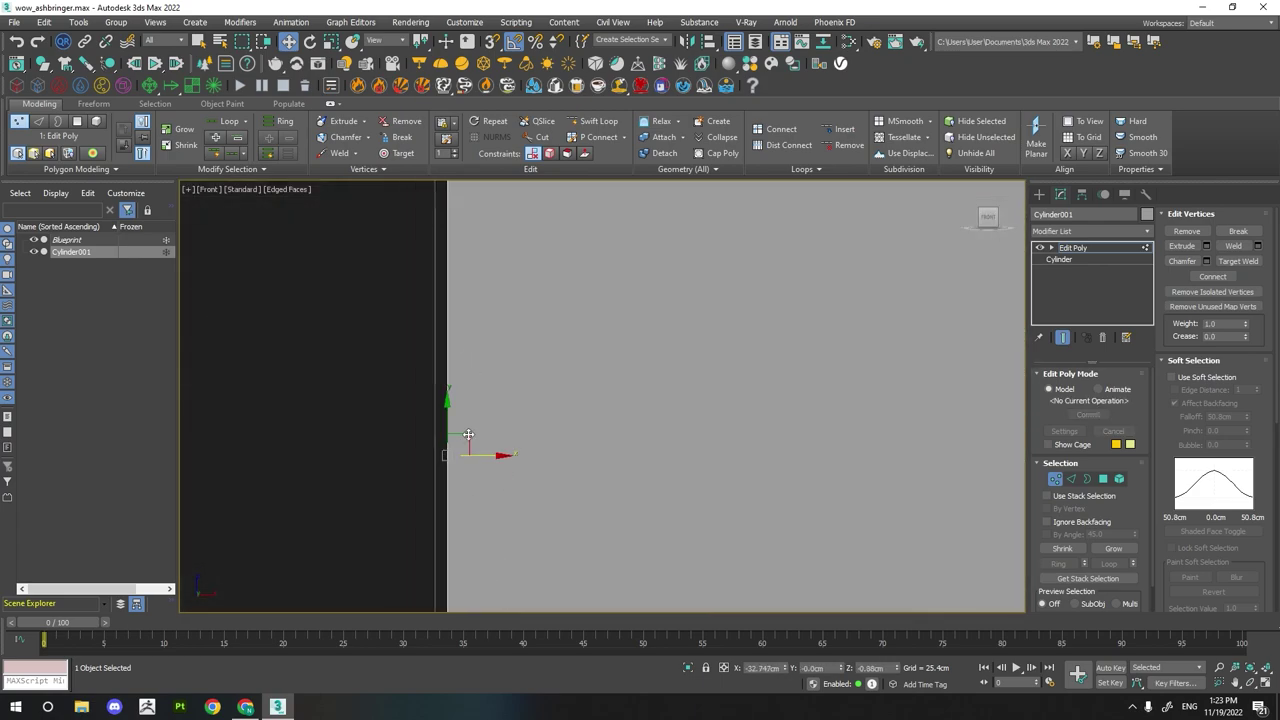
key(ctrl+z)
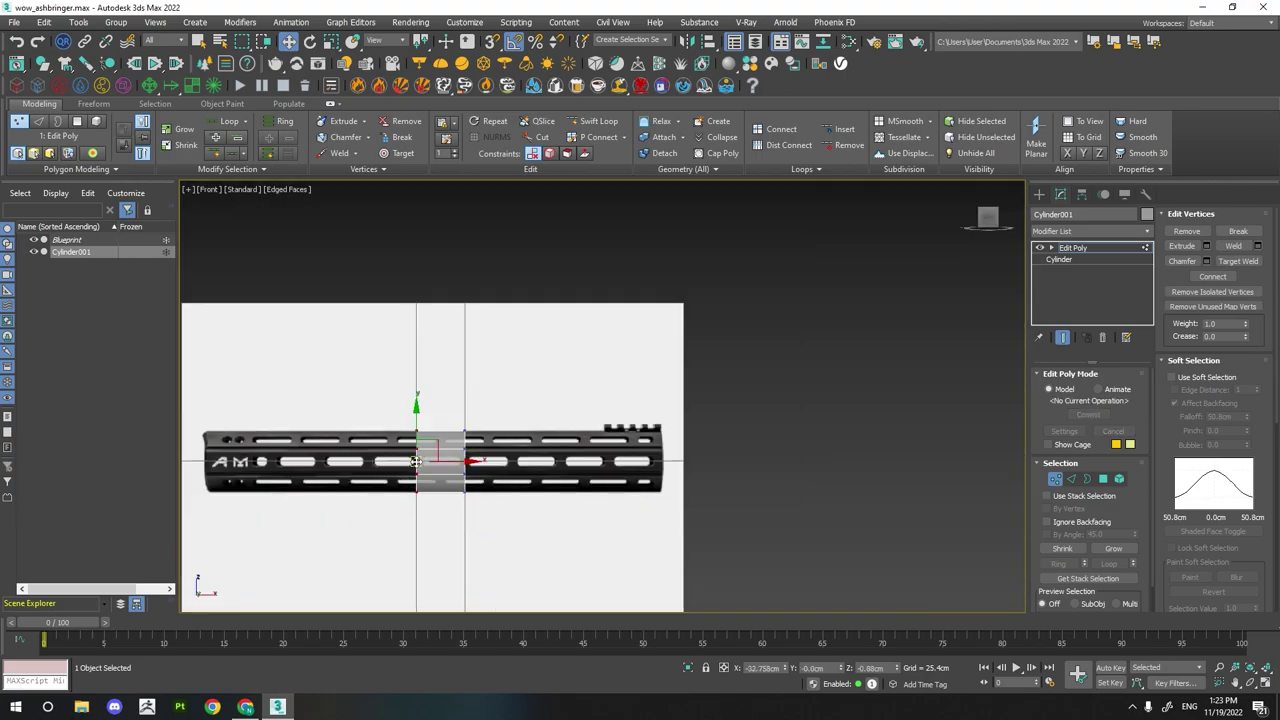
- Clear the blueprint's edge selection and select the cylinder's top faces in Polygon mode
click(1054, 480)
click(569, 465)
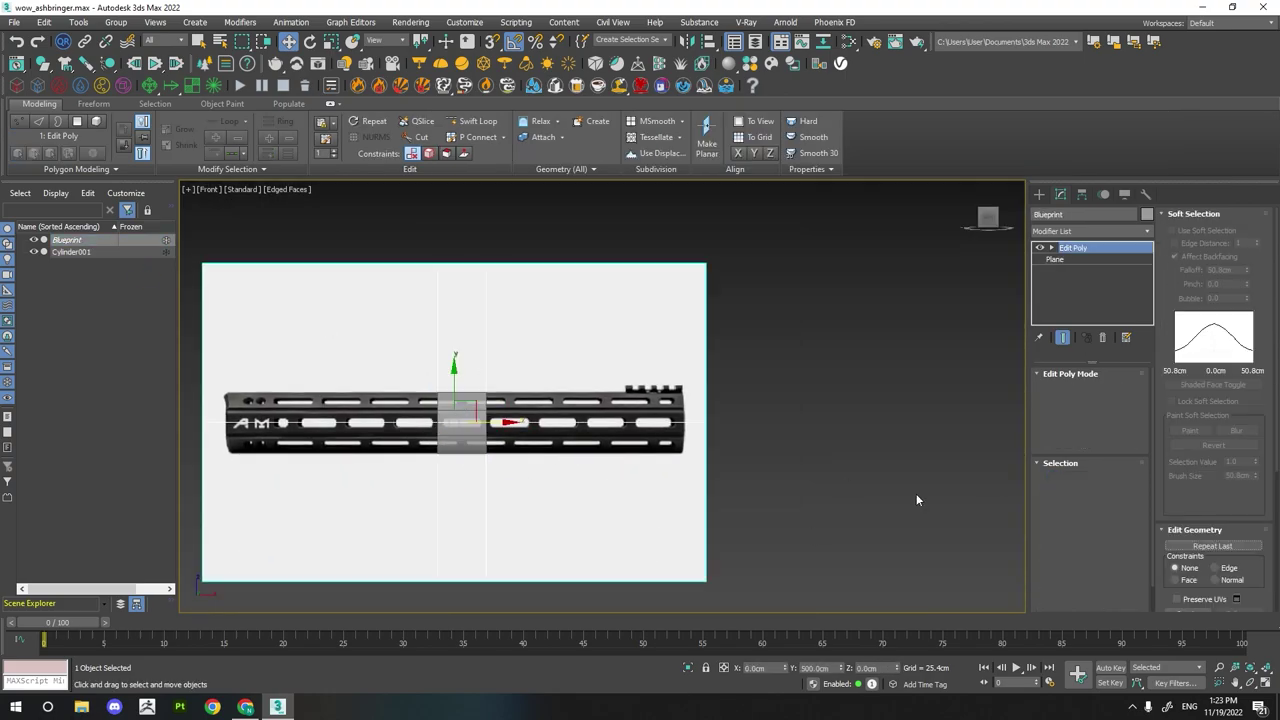
key(2)
click(314, 352)
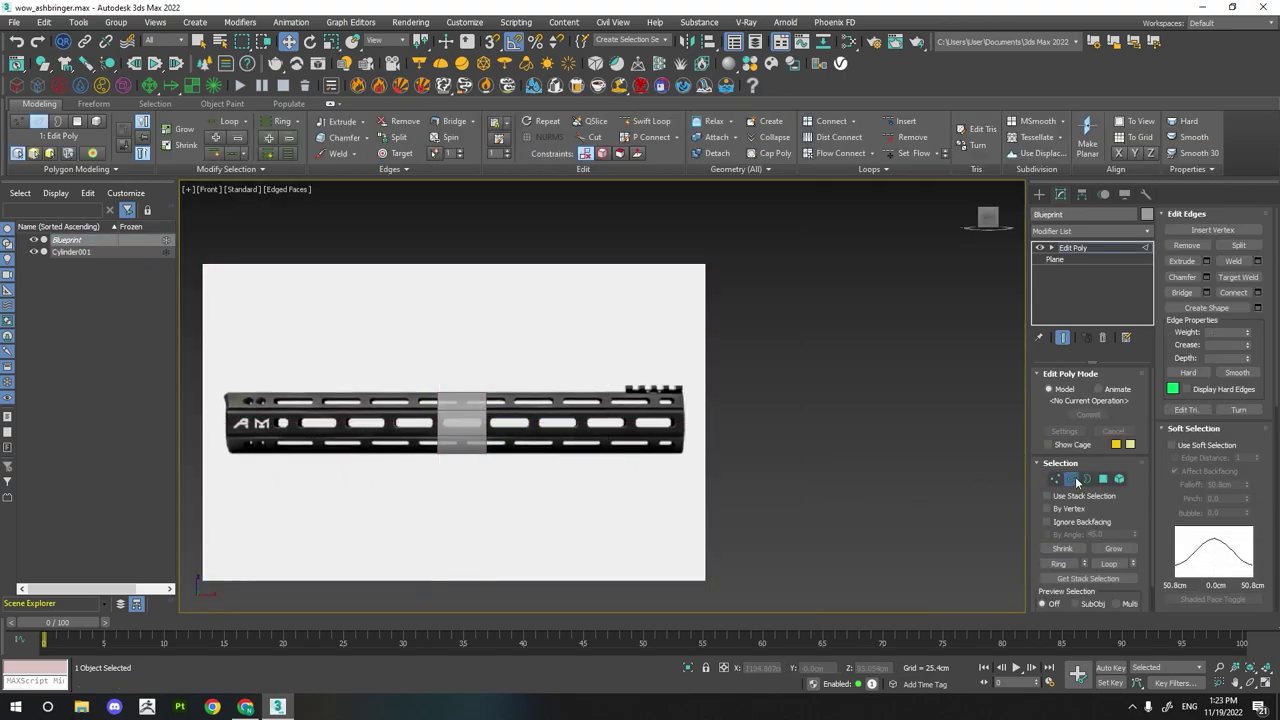
click(462, 430)
scroll(614, 472, up, 3)
key(4)
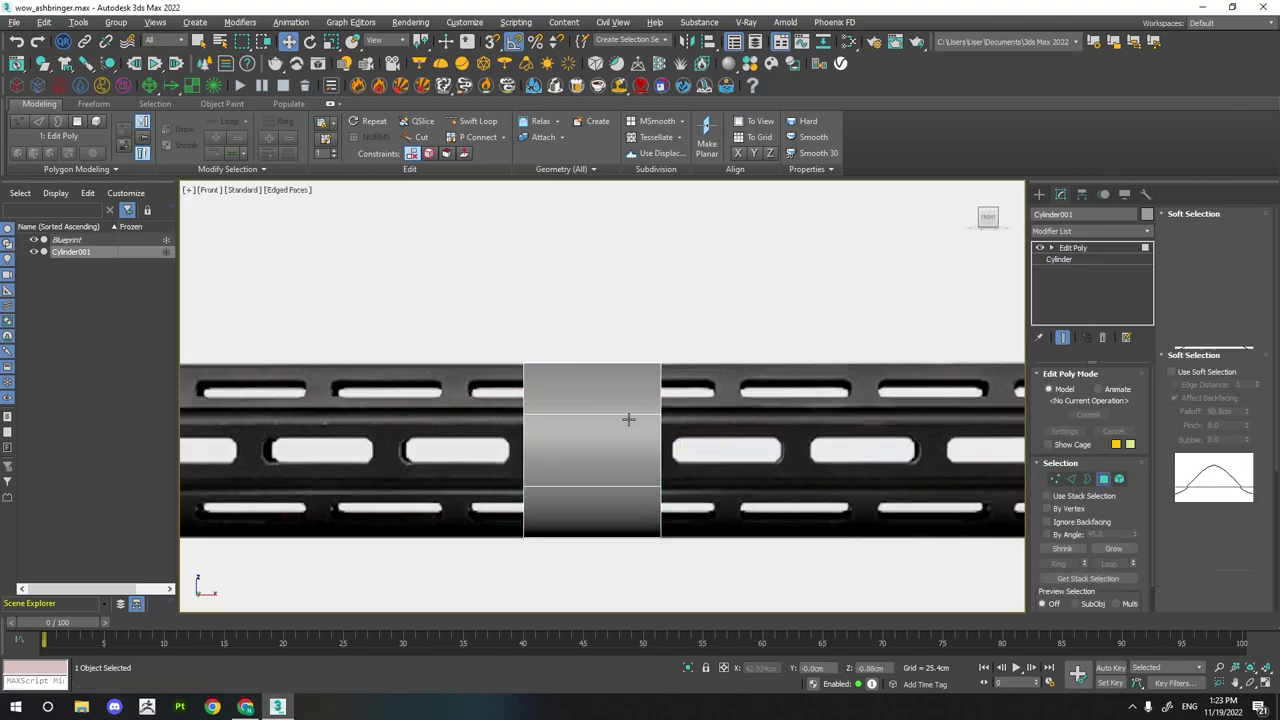
click(629, 420)
alt+middle_drag(629, 420, 630, 516)
- Delete the cylinder's extra polygons, leaving a single flat quad
click(672, 362)
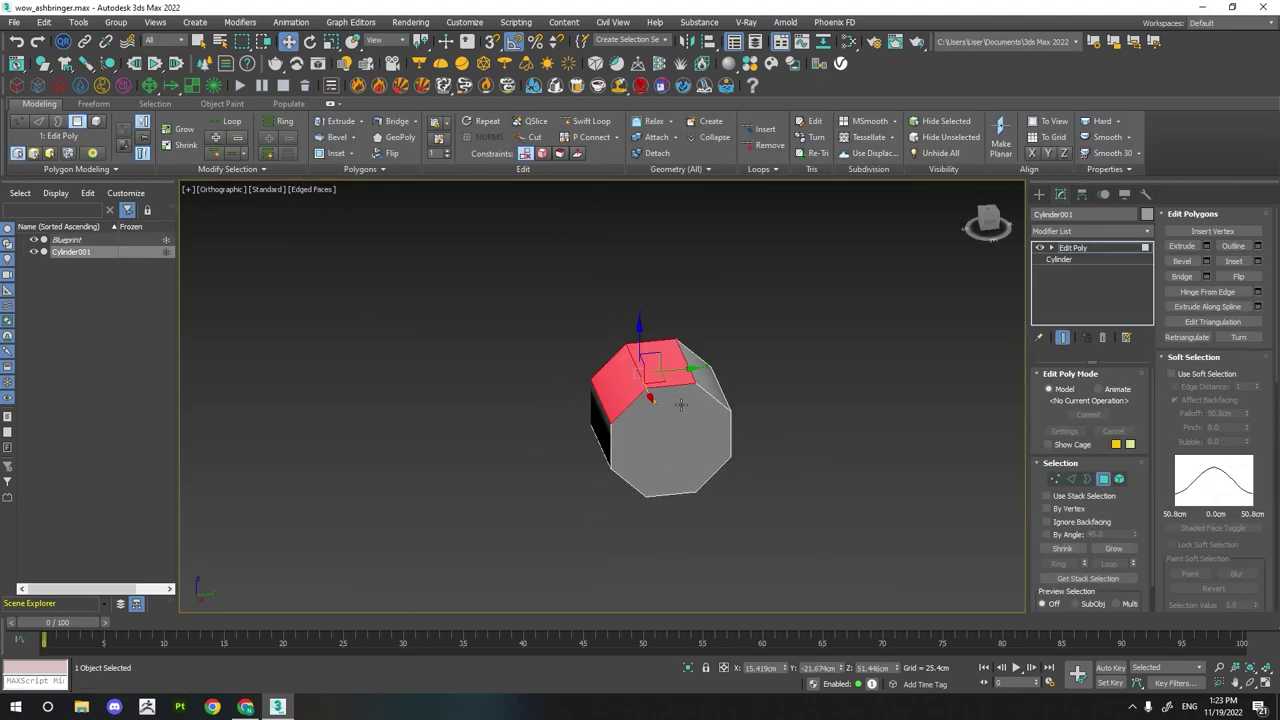
key(ctrl+a)
mouse_move(672, 362)
alt+middle_down()
mouse_move(638, 424)
mouse_move(663, 457)
mouse_move(560, 443)
mouse_move(708, 400)
mouse_move(754, 364)
alt+middle_up()
alt+click(600, 450)
key(Delete)
key(4)
- In Front view, inset the remaining quad to form a border around the slot
key(f)
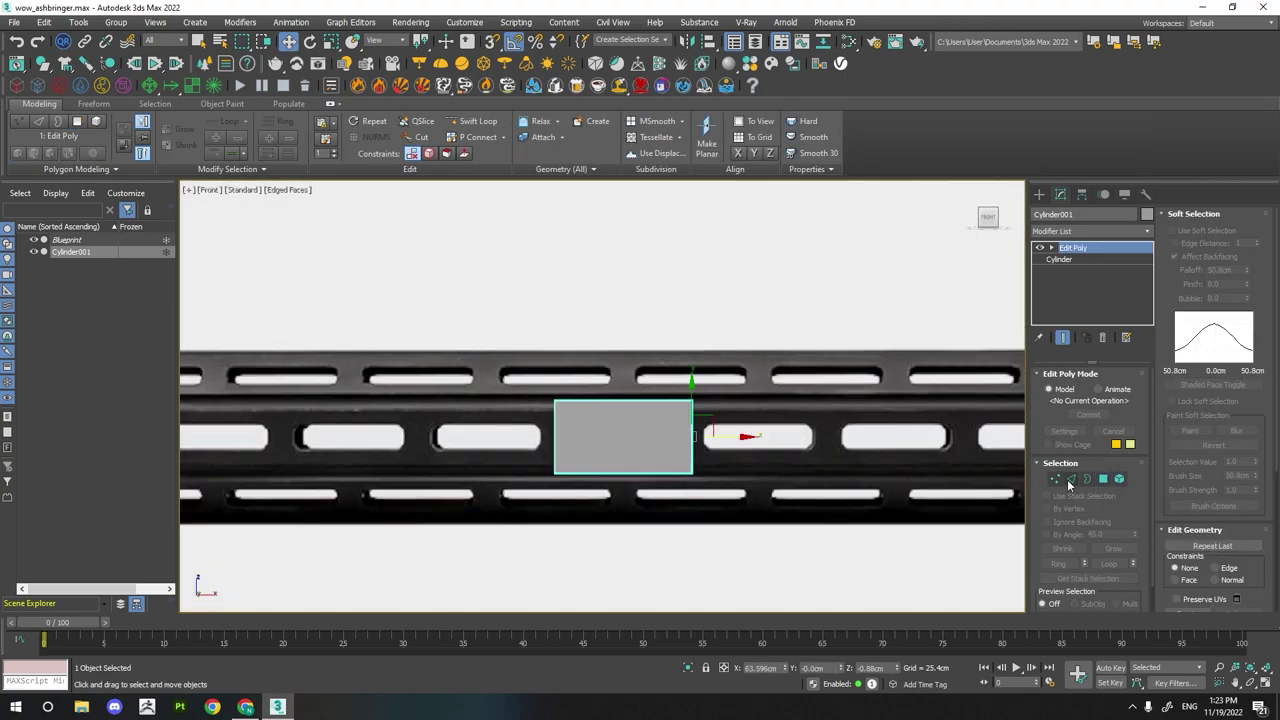
scroll(608, 463, up, 3)
click(1103, 480)
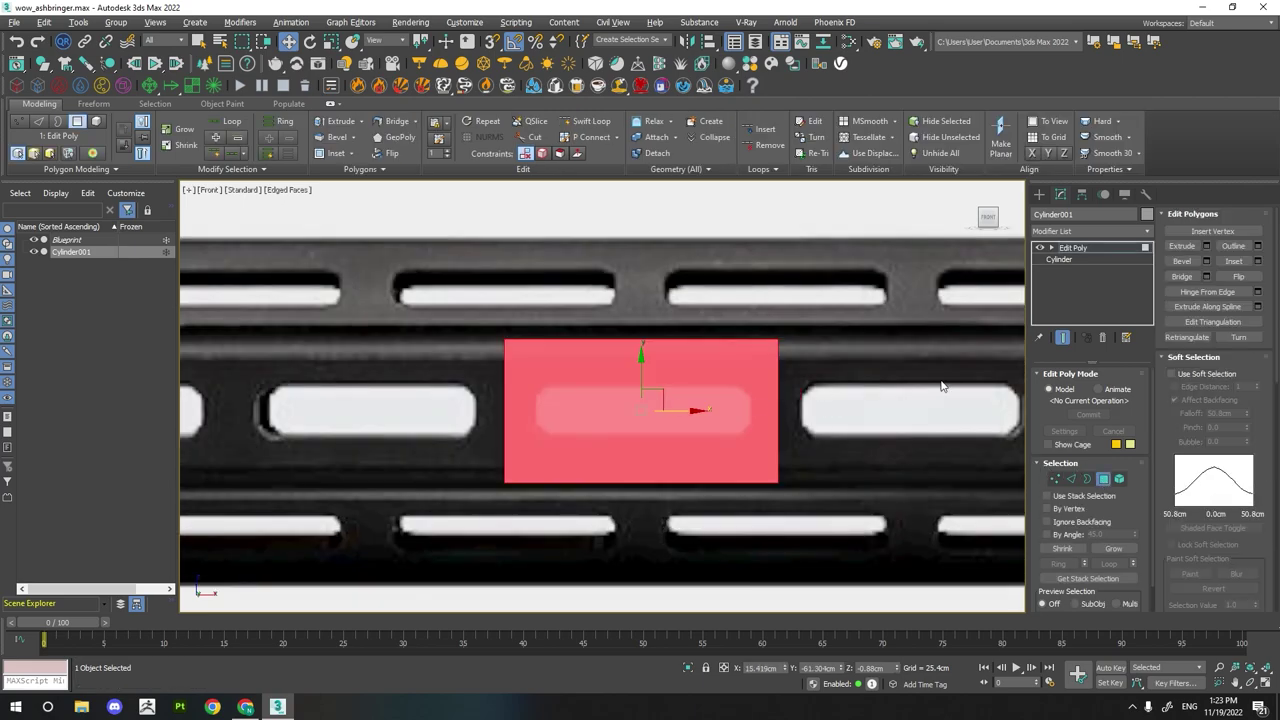
click(1257, 261)
click(609, 442)
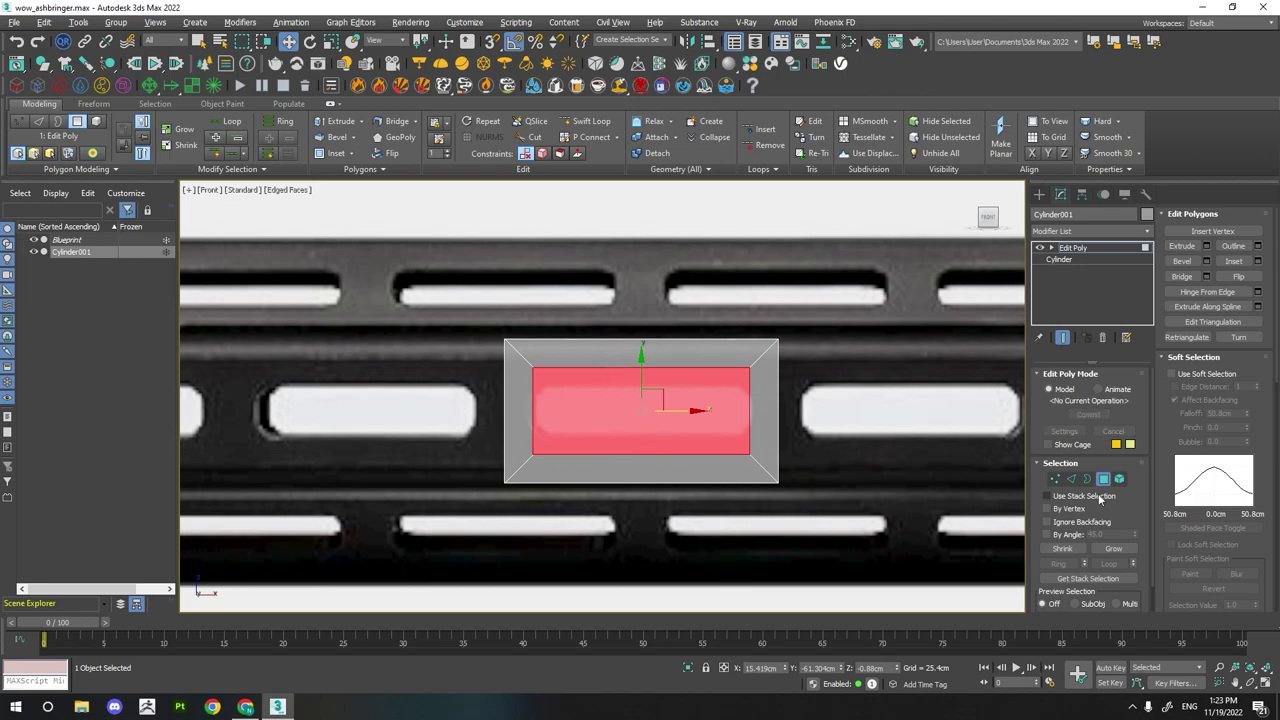
- Chamfer the slot's corner vertices by 6.689cm with 2 segments
key(1)
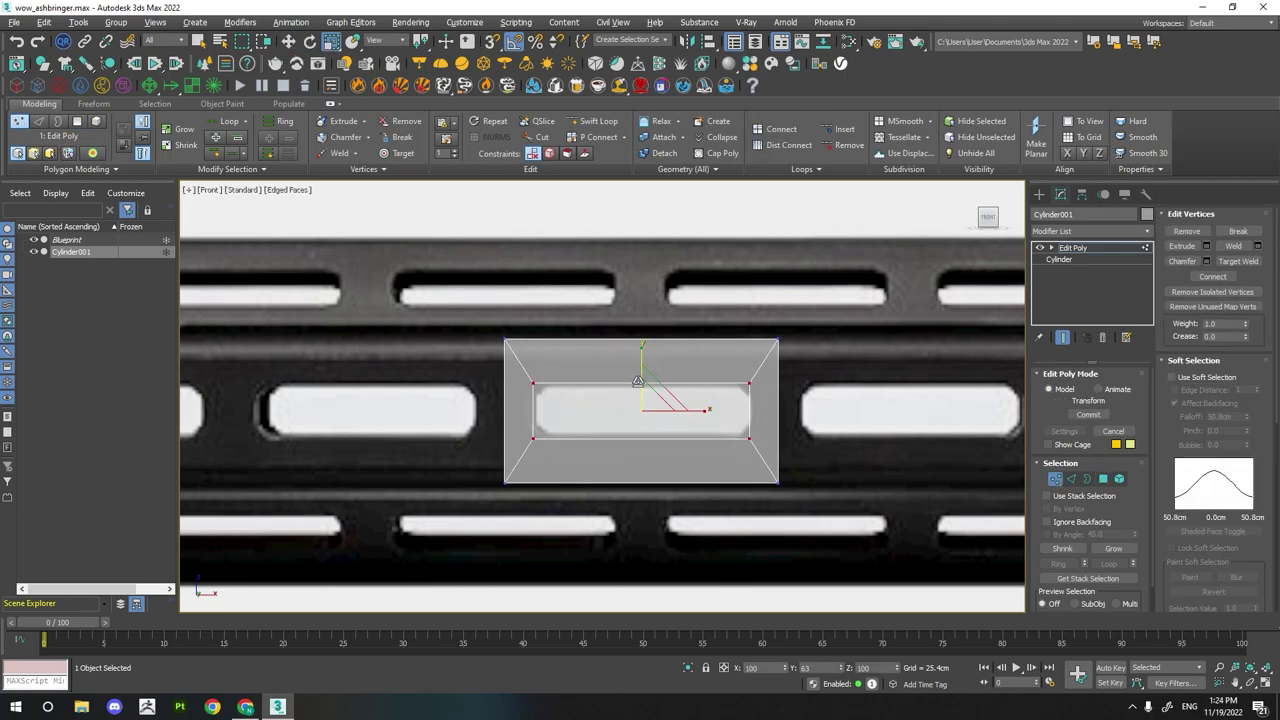
scroll(631, 420, up, 2)
scroll(631, 420, up, 3)
click(1206, 261)
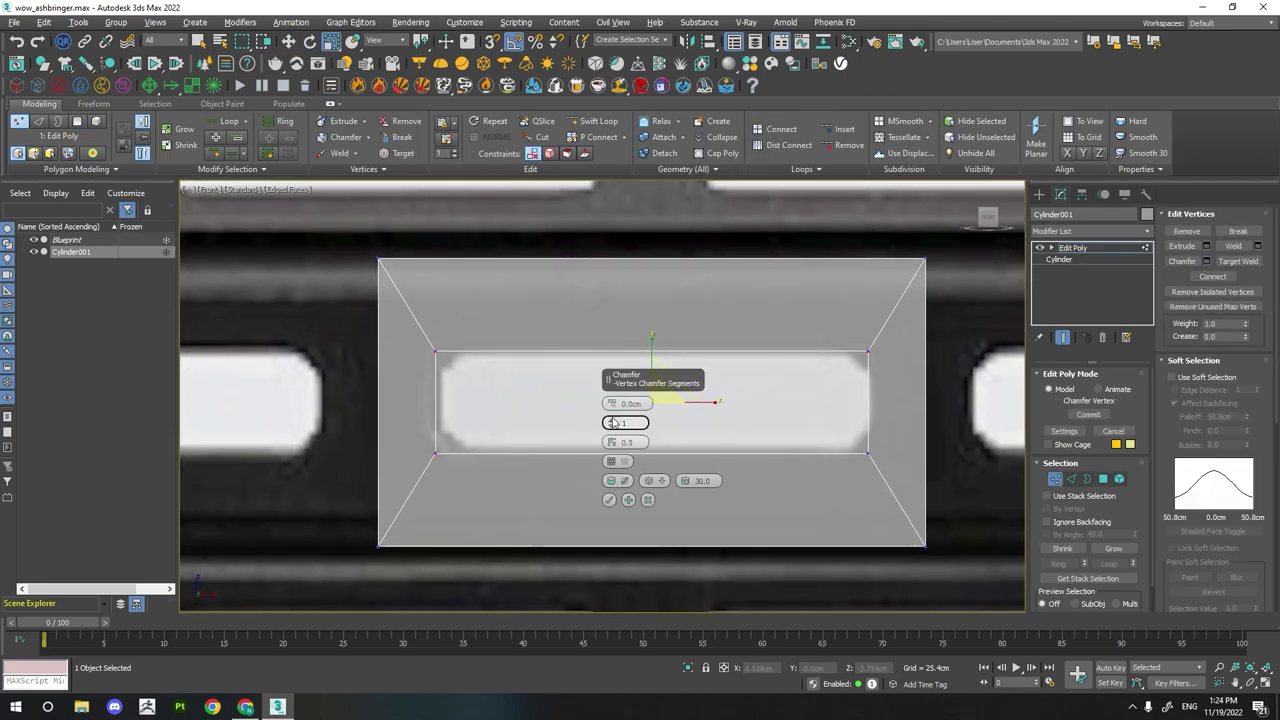
drag(611, 403, 606, 362)
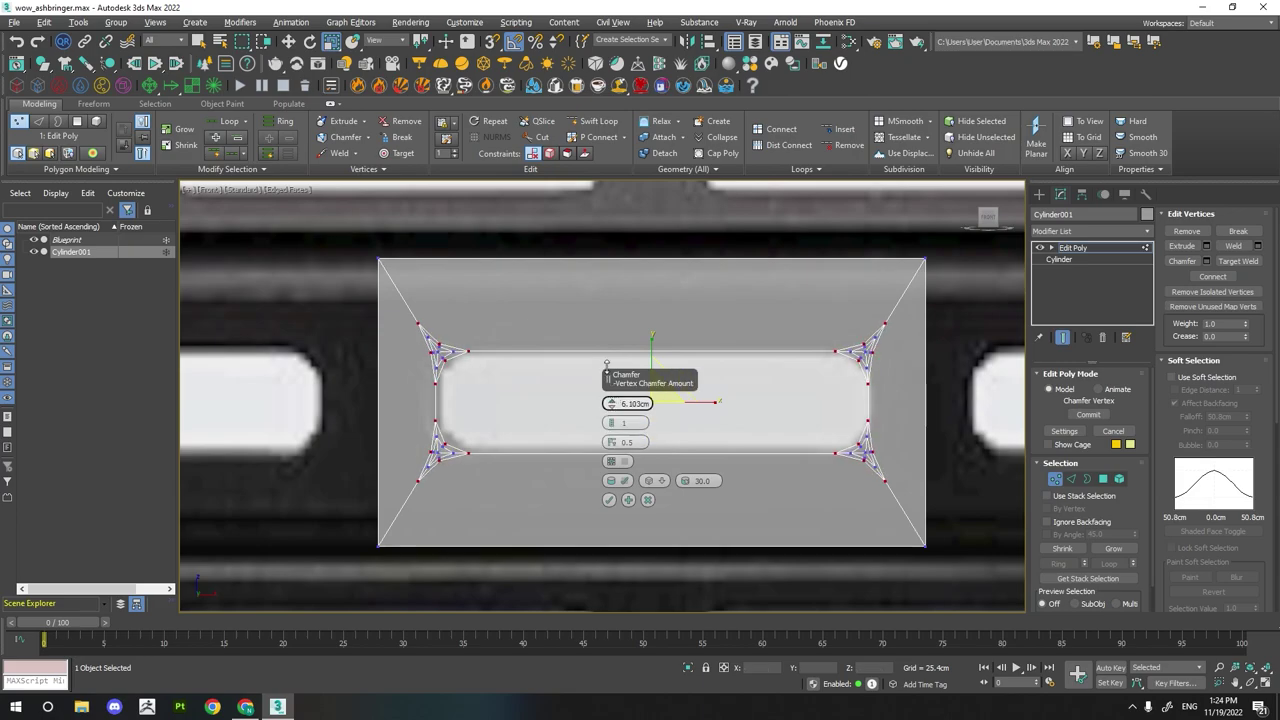
drag(611, 423, 611, 415)
scroll(788, 460, up, 2)
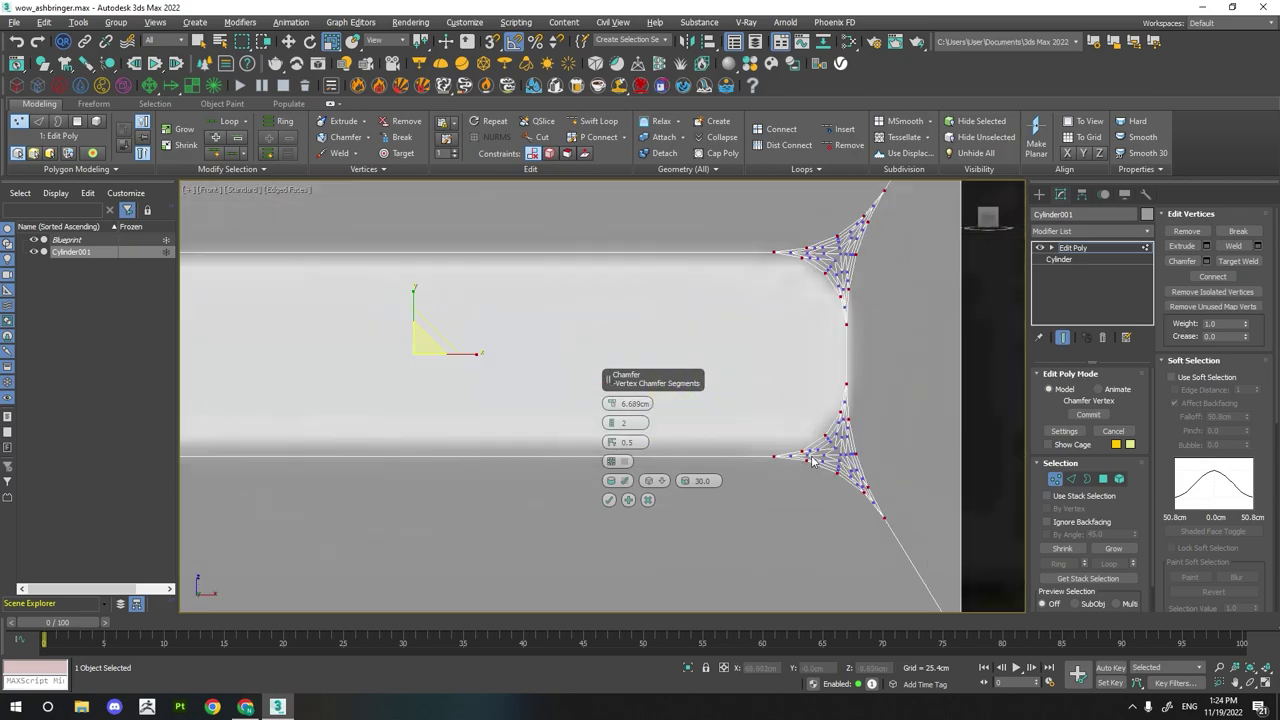
scroll(788, 460, up, 2)
key(z)
click(608, 500)
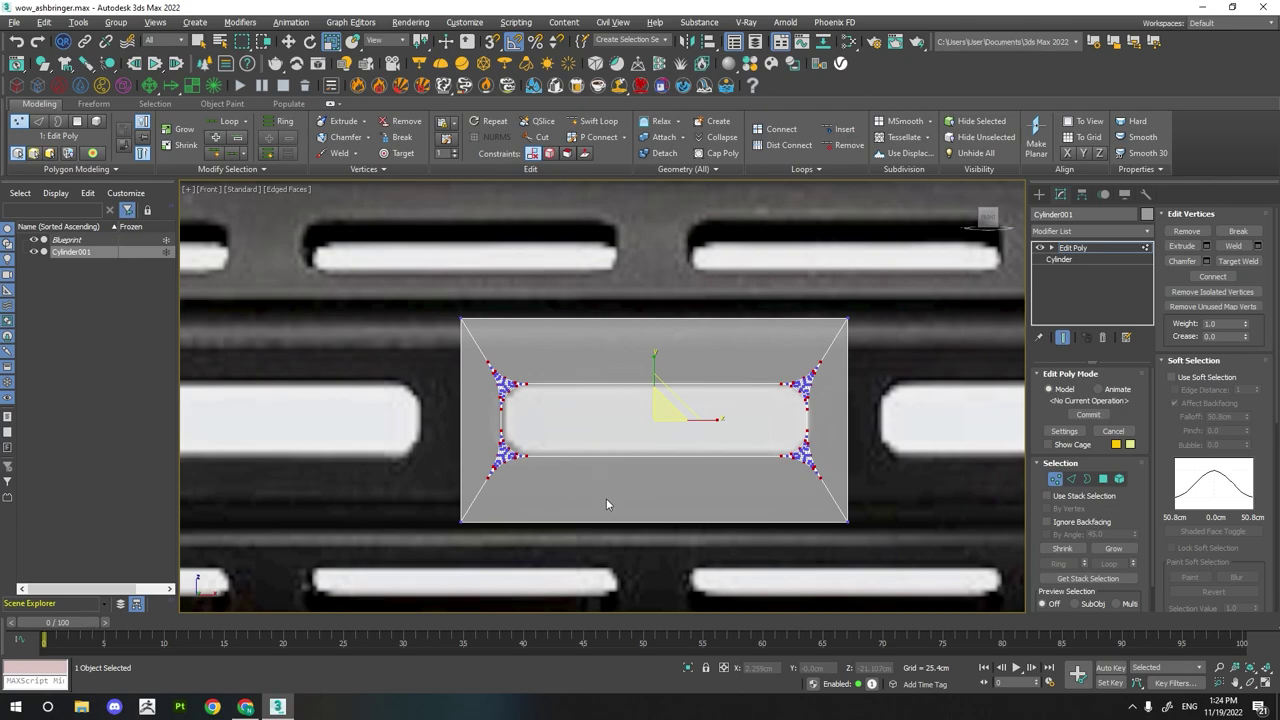
- Weld the lower-right corner's vertices together
scroll(870, 498, up, 4)
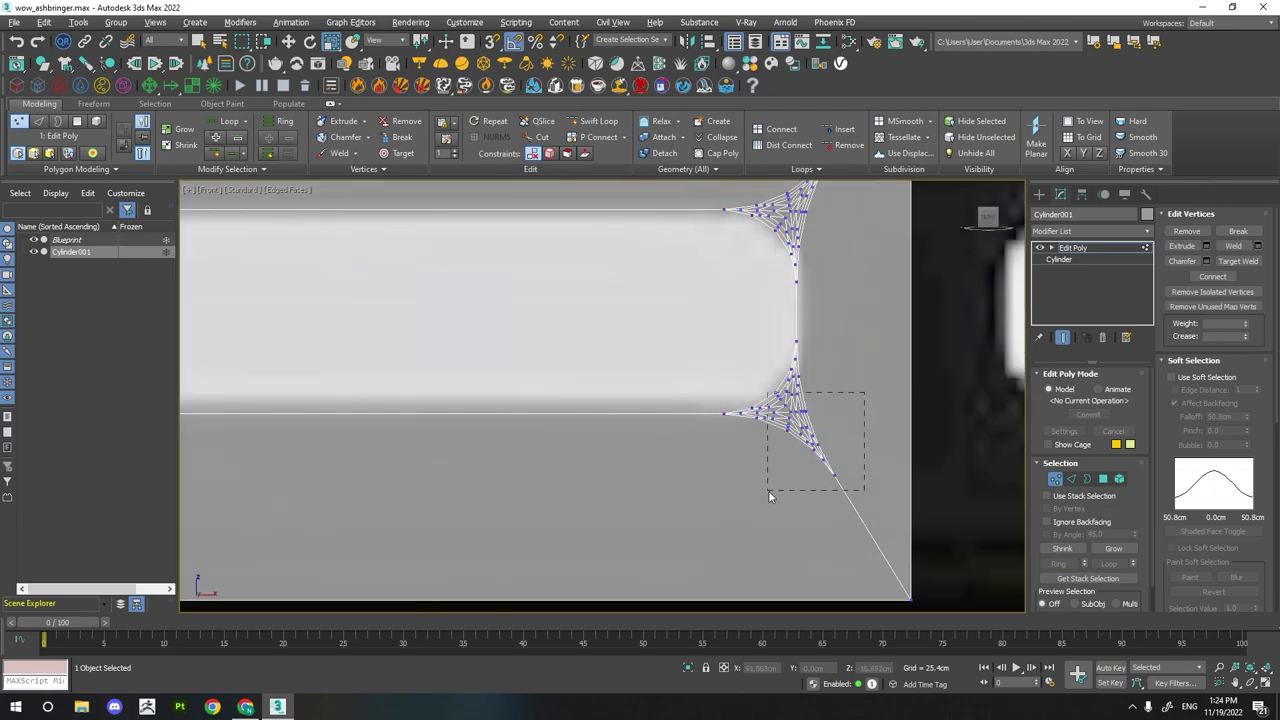
drag(690, 496, 690, 498)
scroll(727, 401, up, 2)
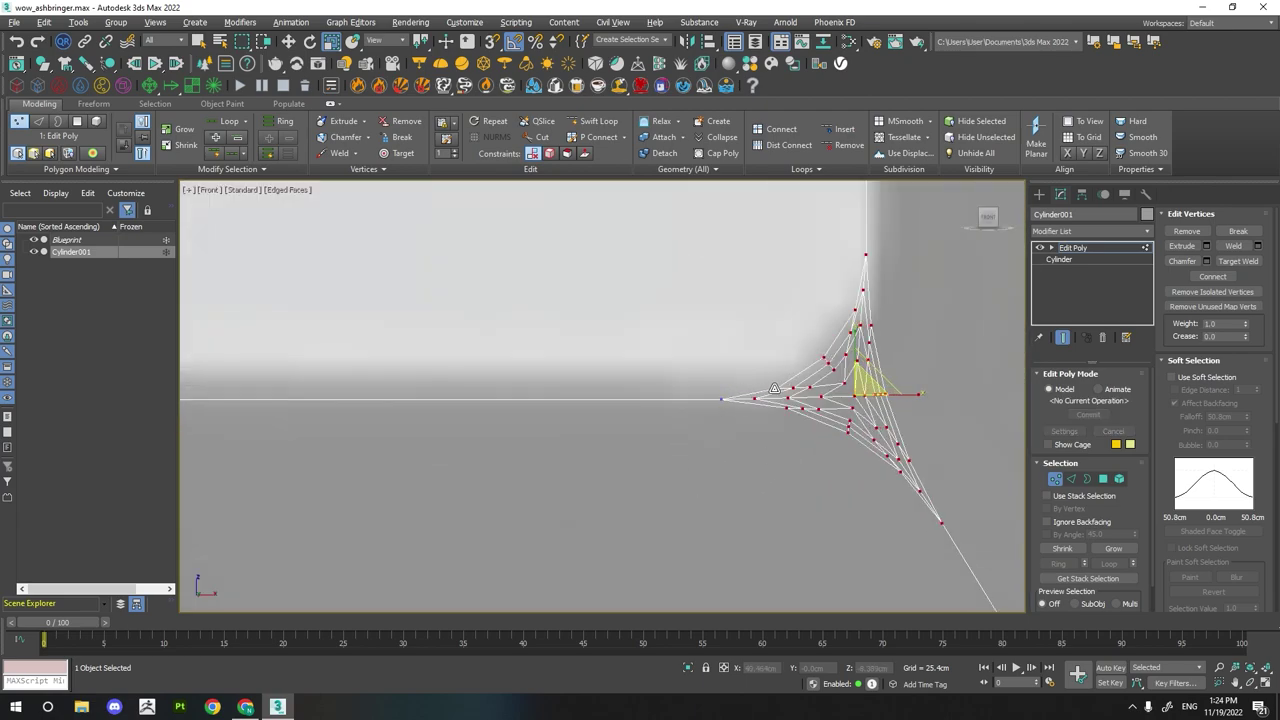
middle_drag(886, 365, 748, 370)
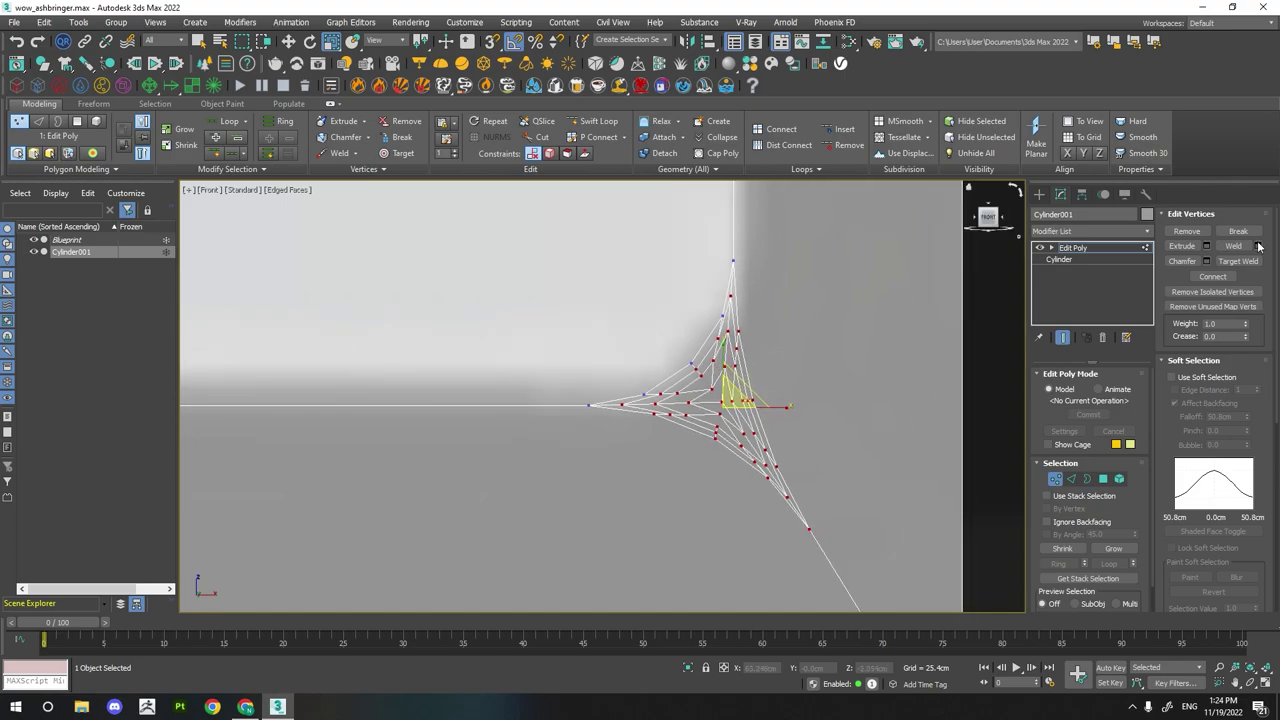
click(1257, 246)
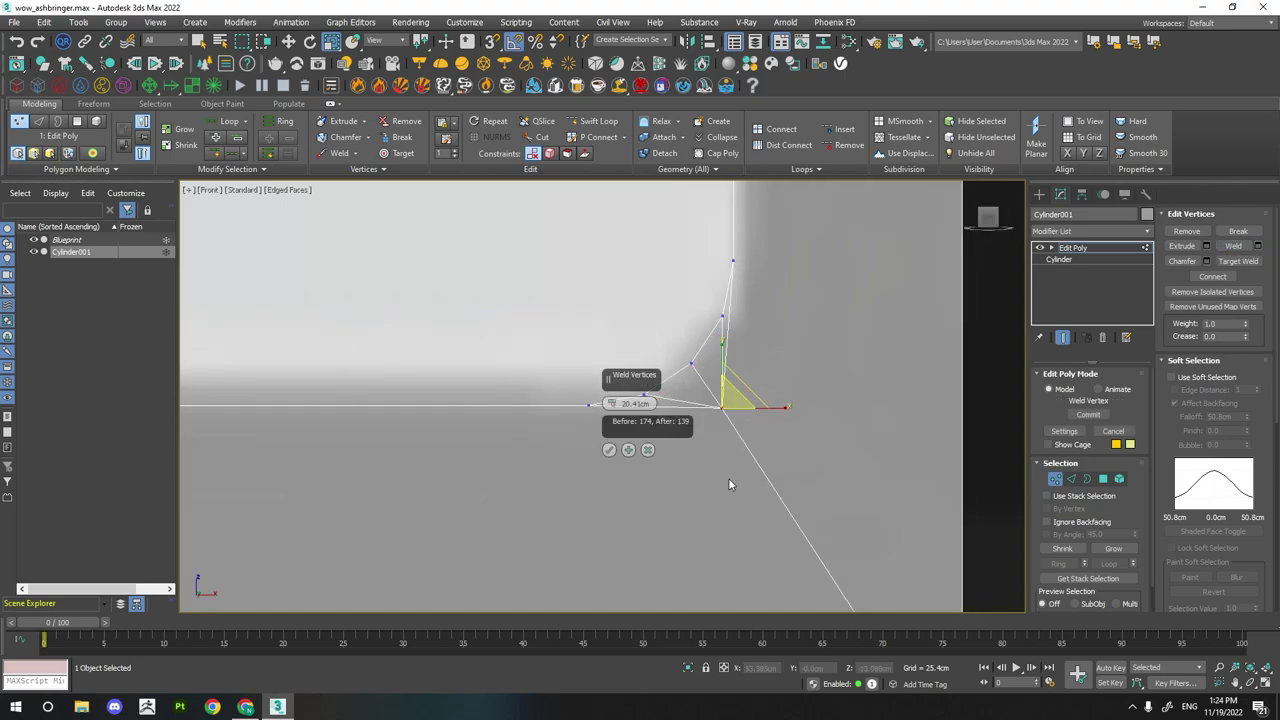
click(609, 450)
- Weld the remaining upper and lower corner vertex clusters into single points
scroll(640, 390, down, 3)
drag(737, 229, 552, 363)
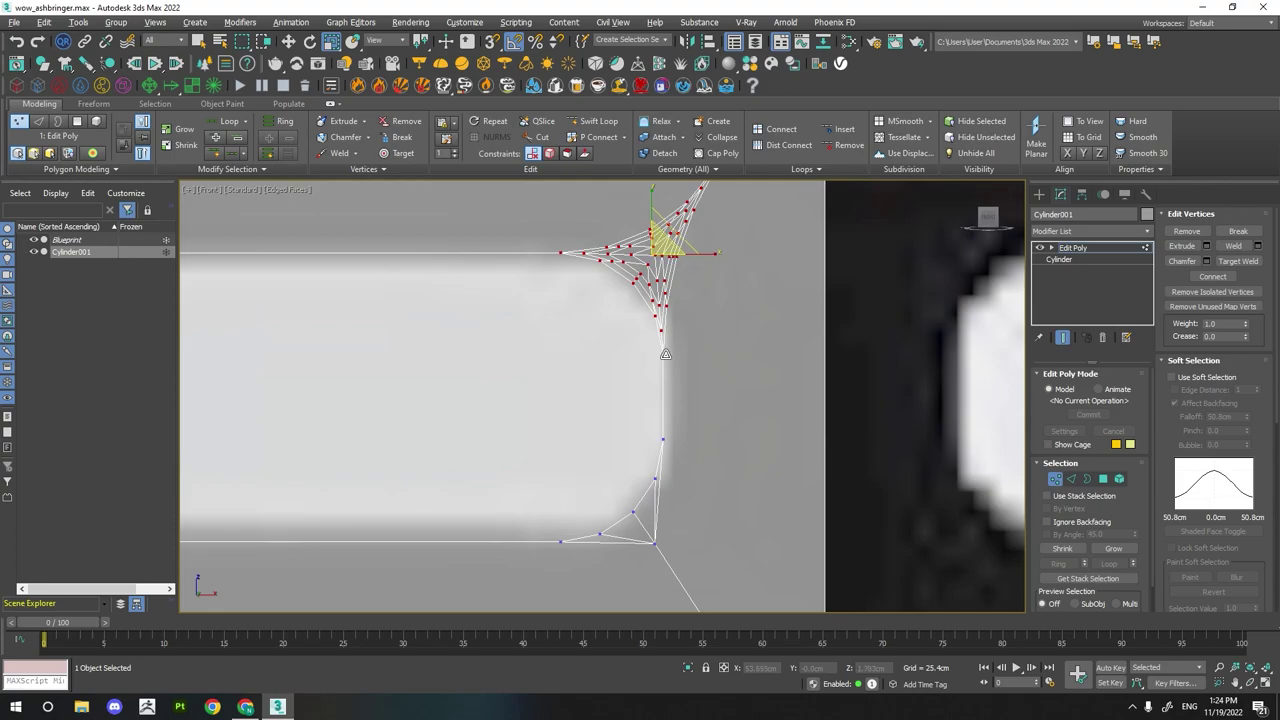
key(w)
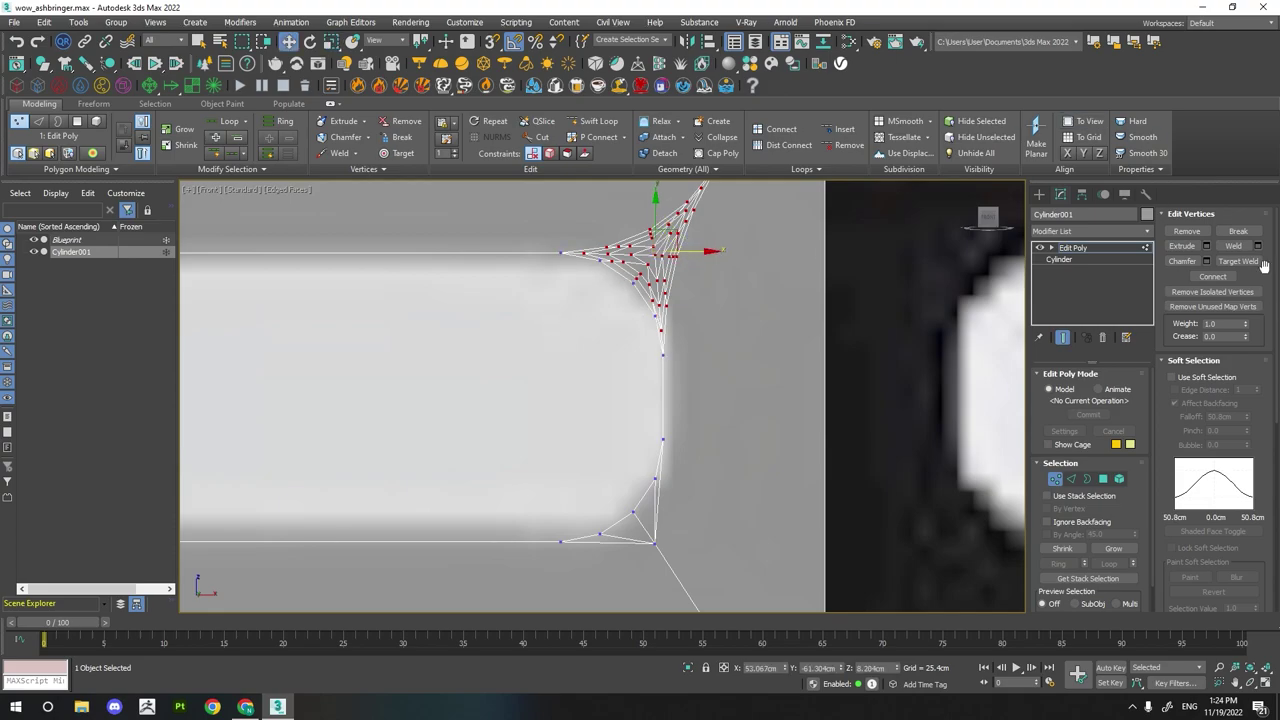
click(1234, 246)
scroll(751, 366, down, 2)
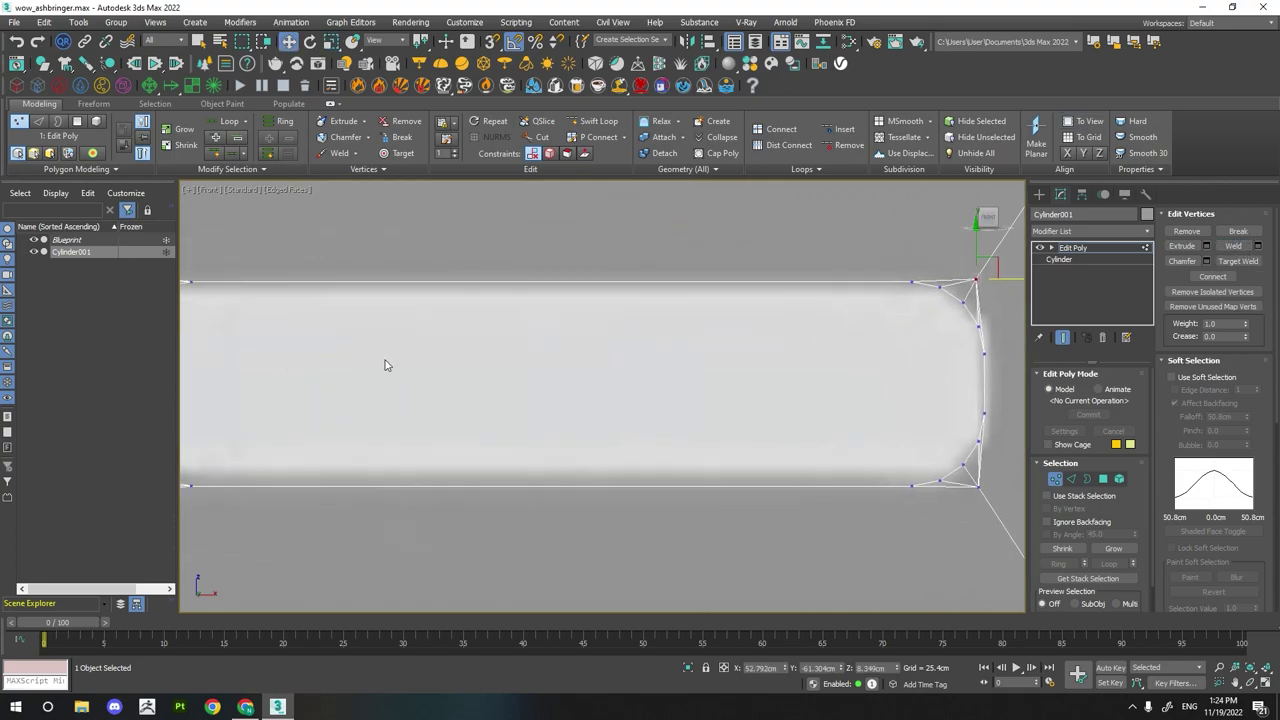
drag(517, 214, 405, 345)
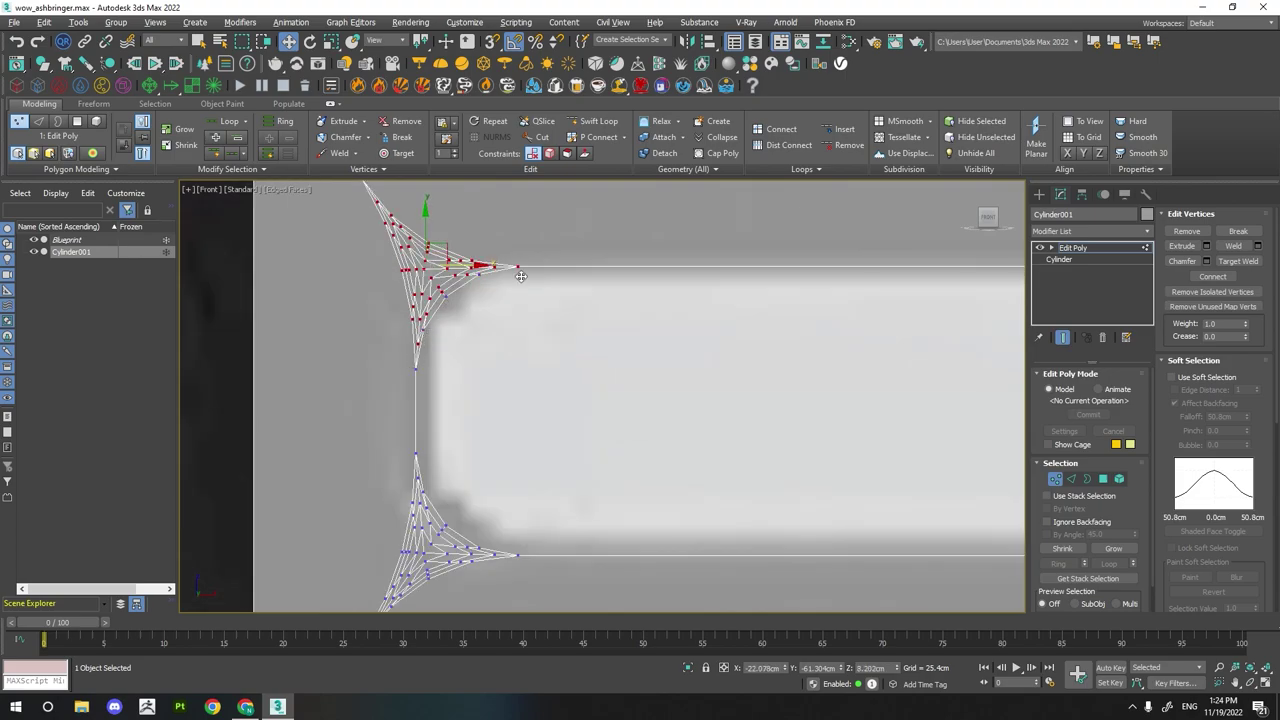
click(1234, 246)
scroll(600, 450, up, 1)
drag(660, 297, 410, 570)
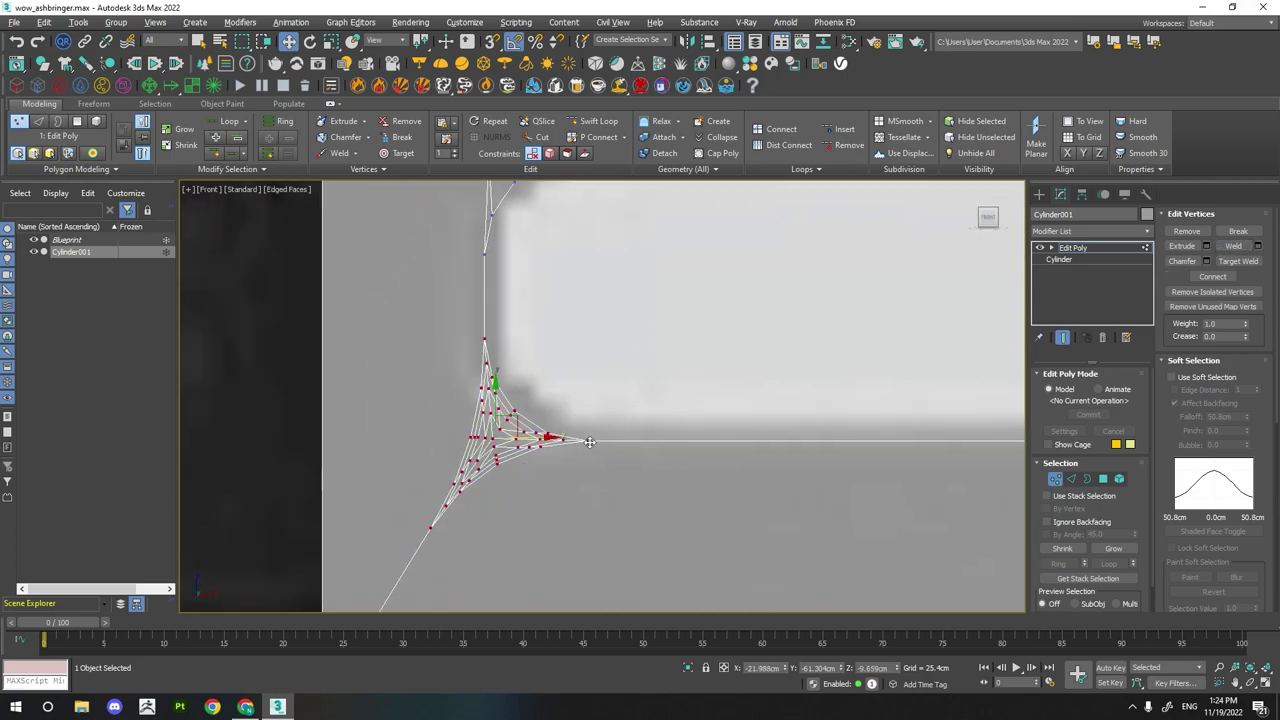
scroll(490, 365, up, 1)
scroll(494, 379, down, 2)
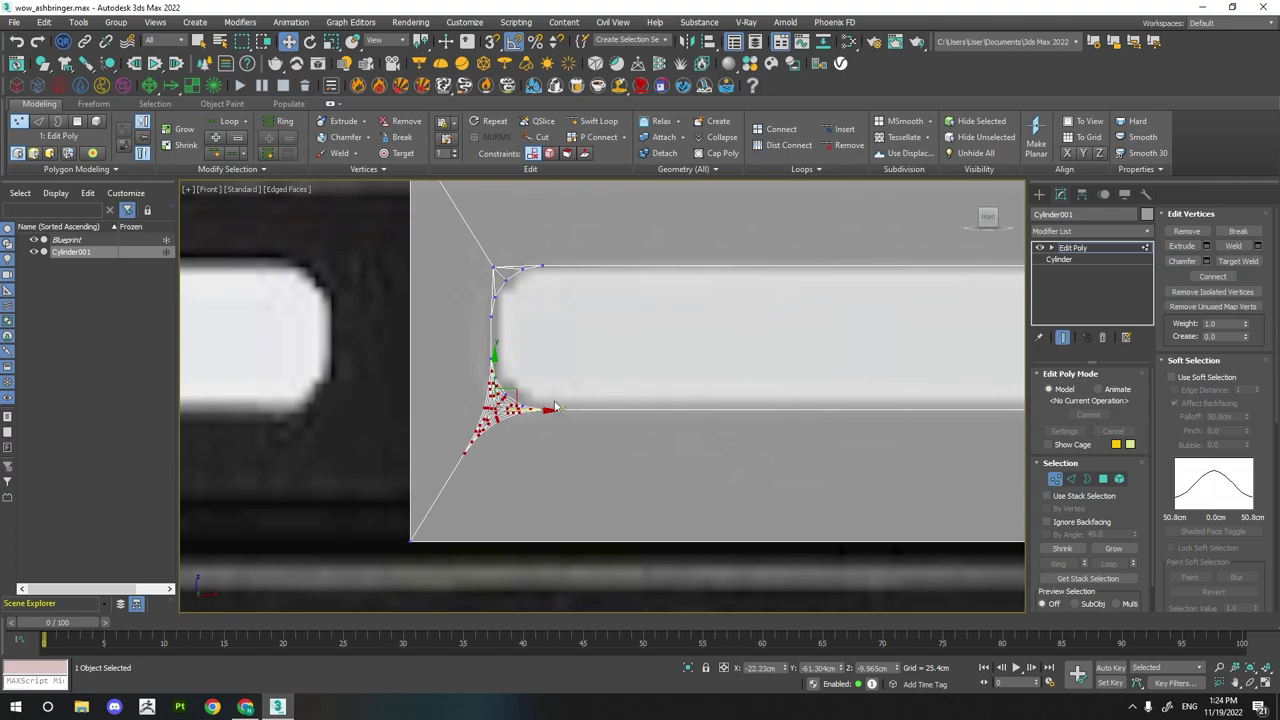
click(1234, 246)
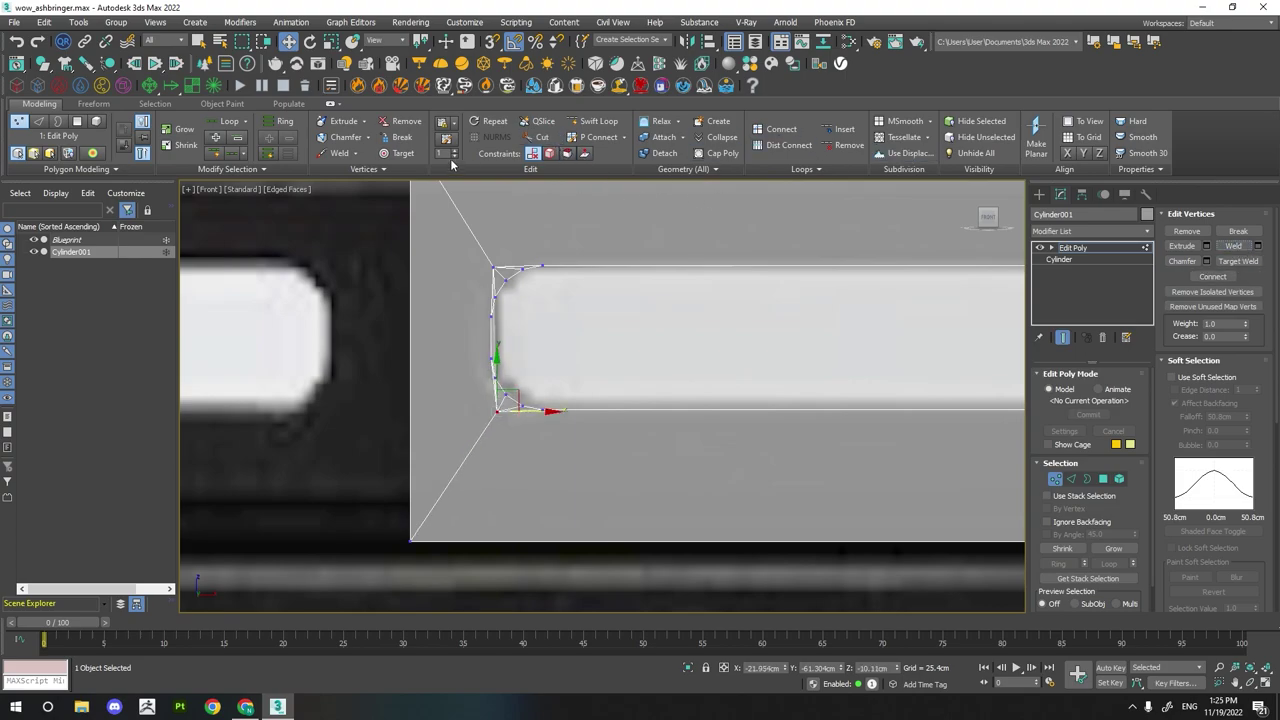
- Target Weld three stray cap vertices onto their outer corners
click(398, 153)
scroll(480, 420, up, 1)
scroll(382, 583, down, 2)
scroll(466, 423, up, 2)
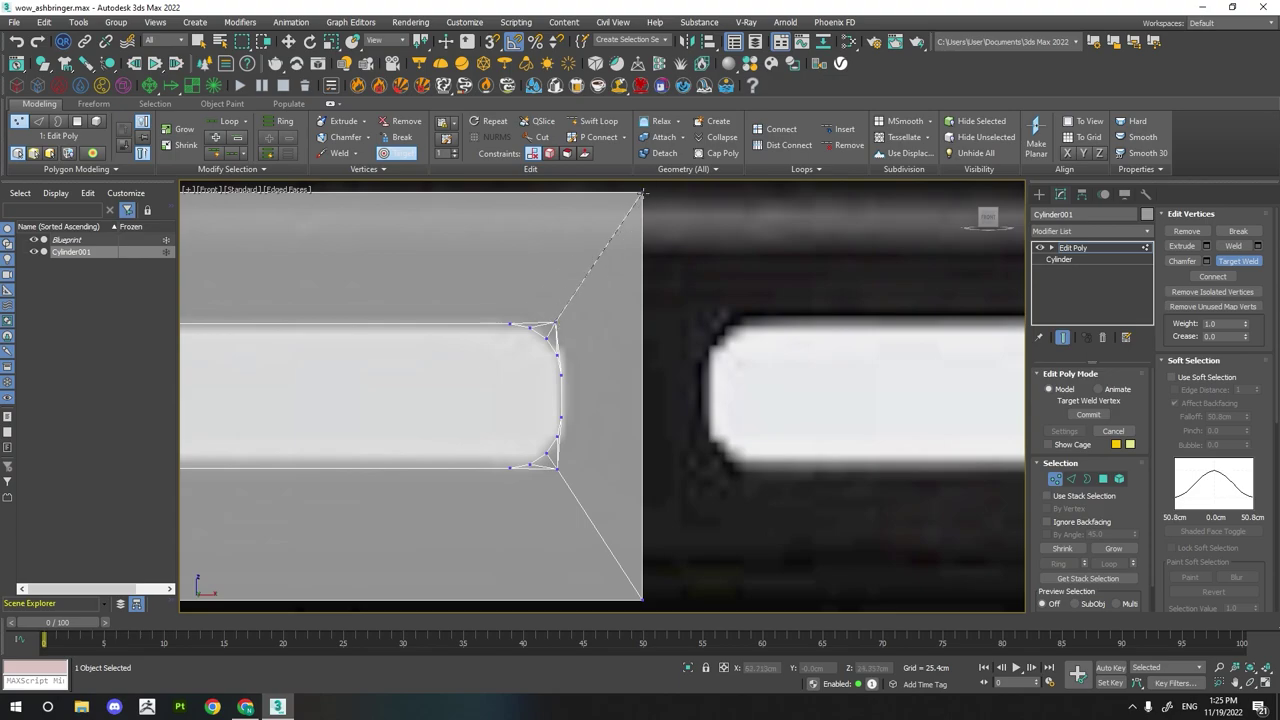
click(643, 191)
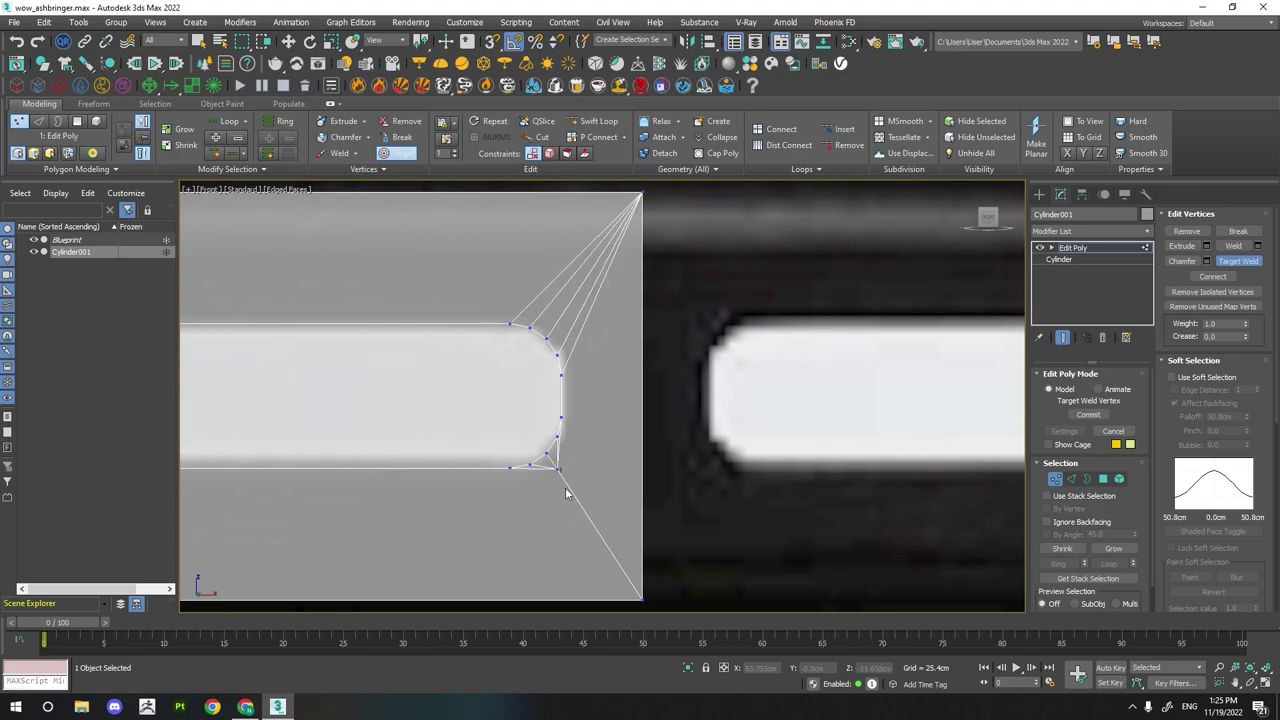
click(556, 467)
click(642, 600)
right_click(408, 492)
scroll(408, 492, down, 3)
- Connect the slot's horizontal edges to split the piece with a vertical middle edge
key(2)
click(558, 387)
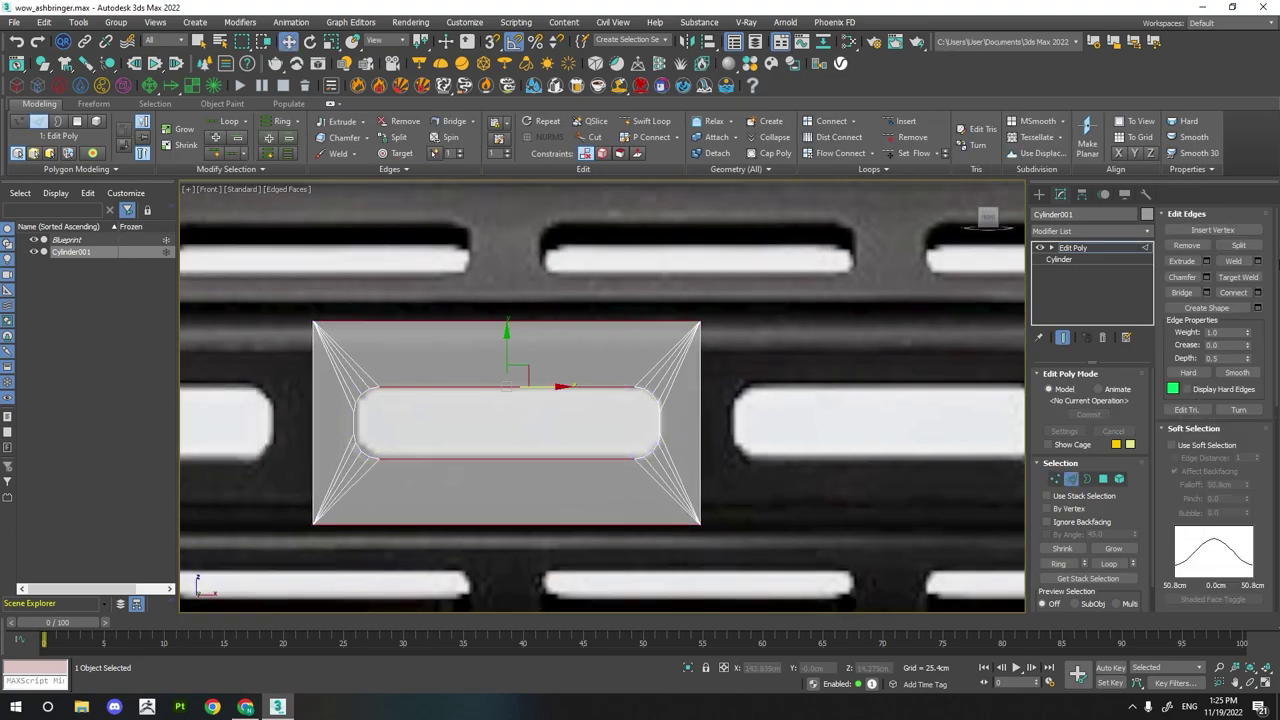
click(1250, 295)
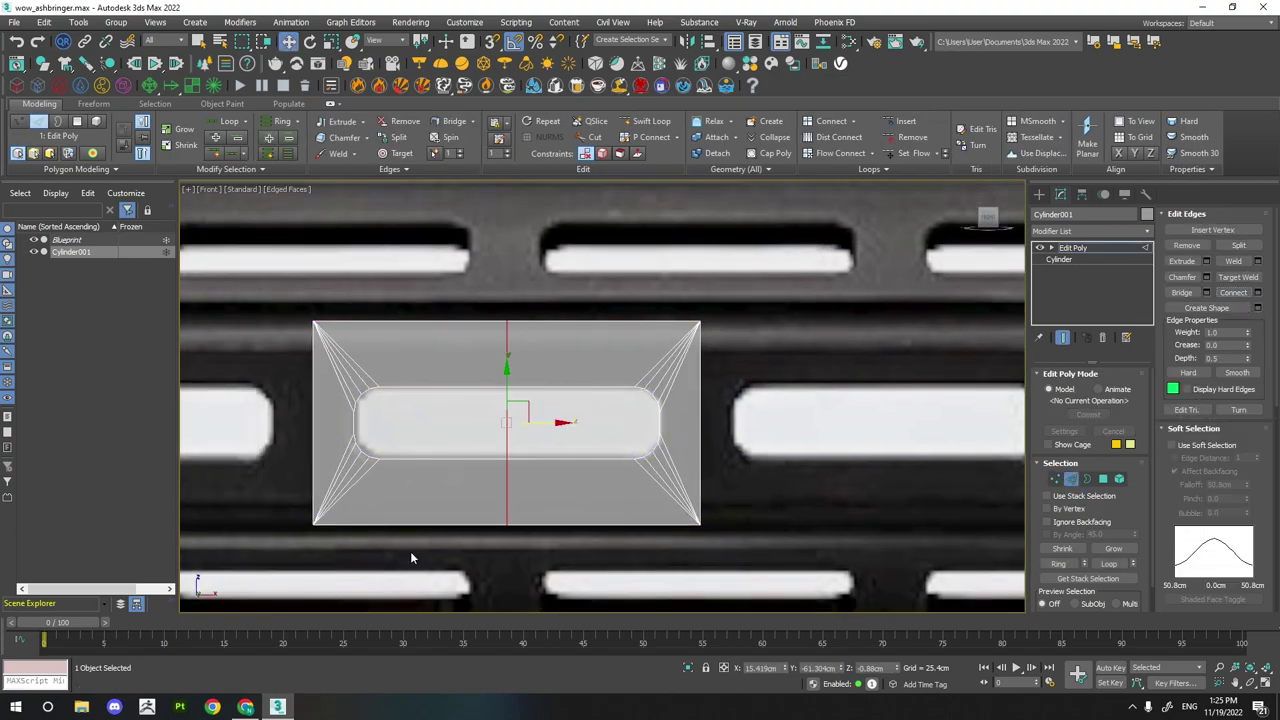
- Rename Cylinder001 to Close and clone it as a copy named Open
middle_drag(410, 558, 401, 516)
text(63.596)
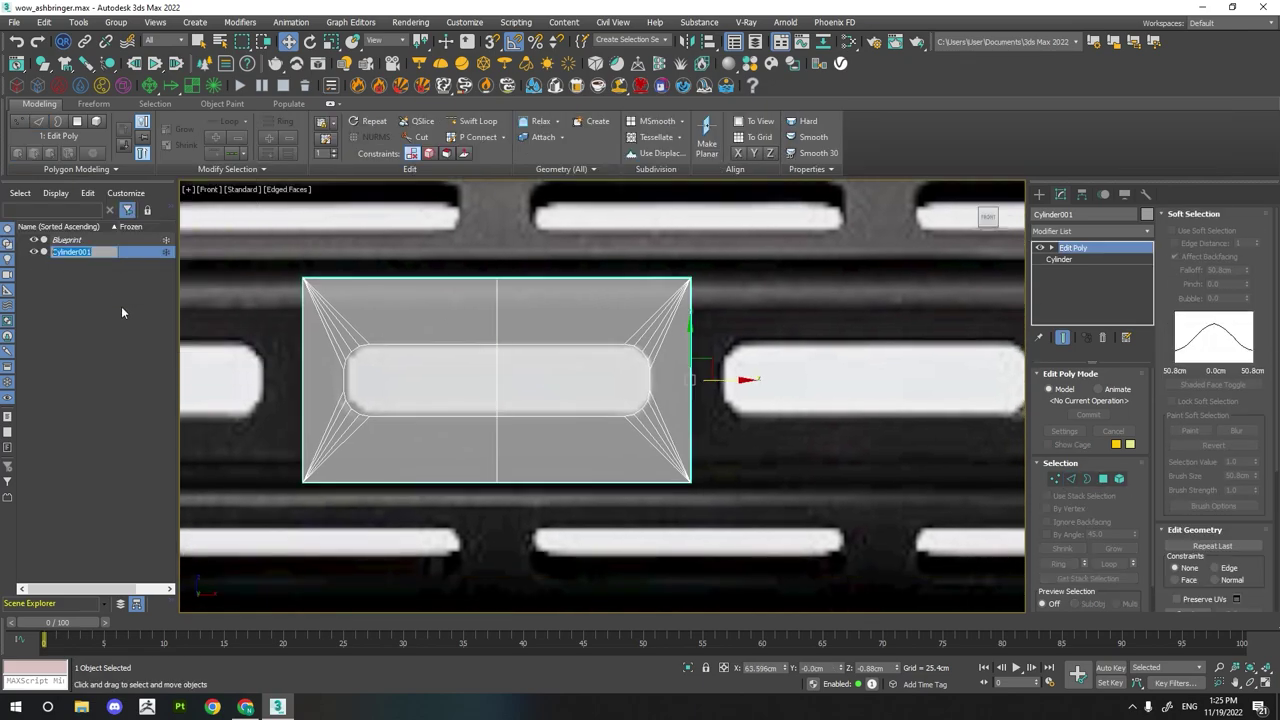
text(Close)
key(Return)
right_click(139, 262)
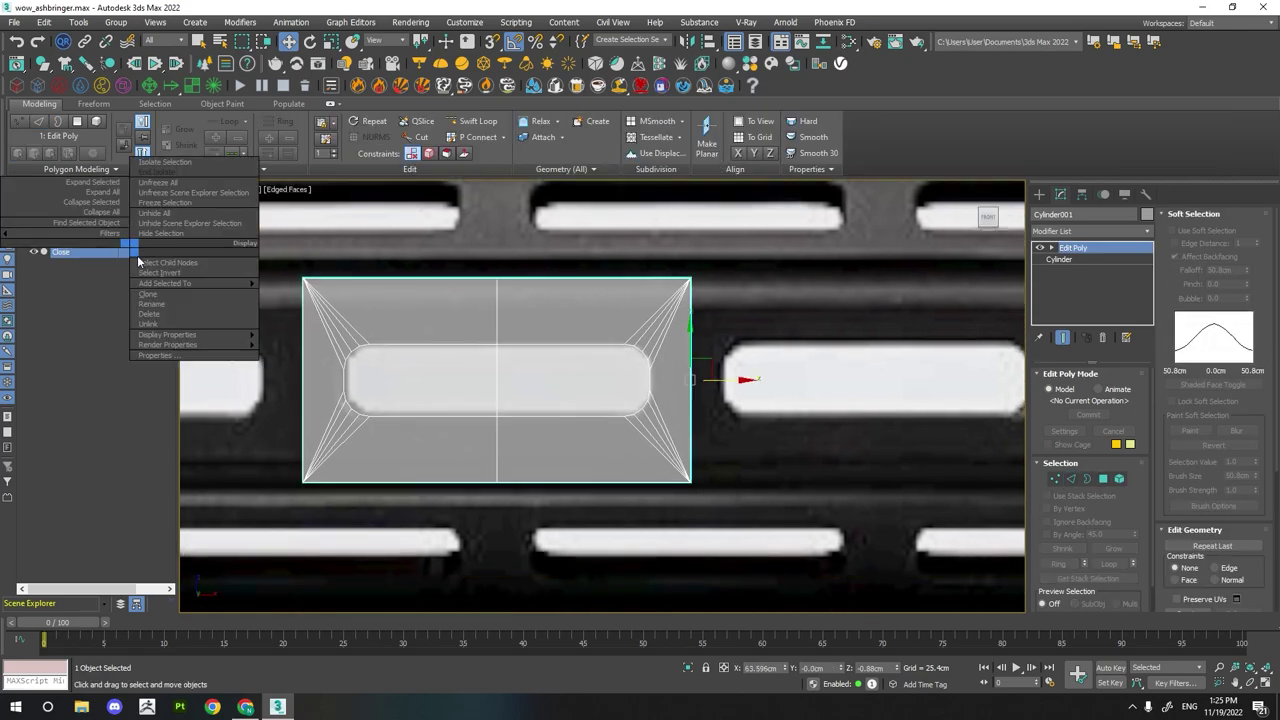
click(148, 294)
text(Open)
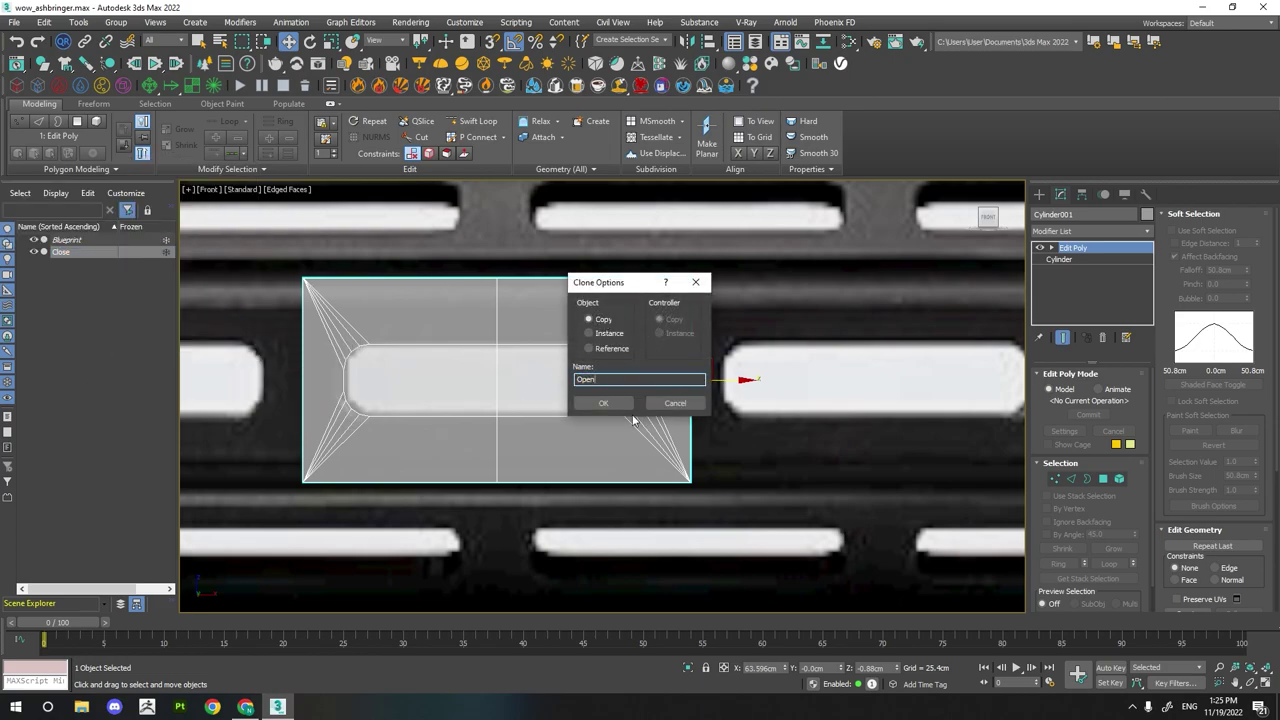
click(603, 403)
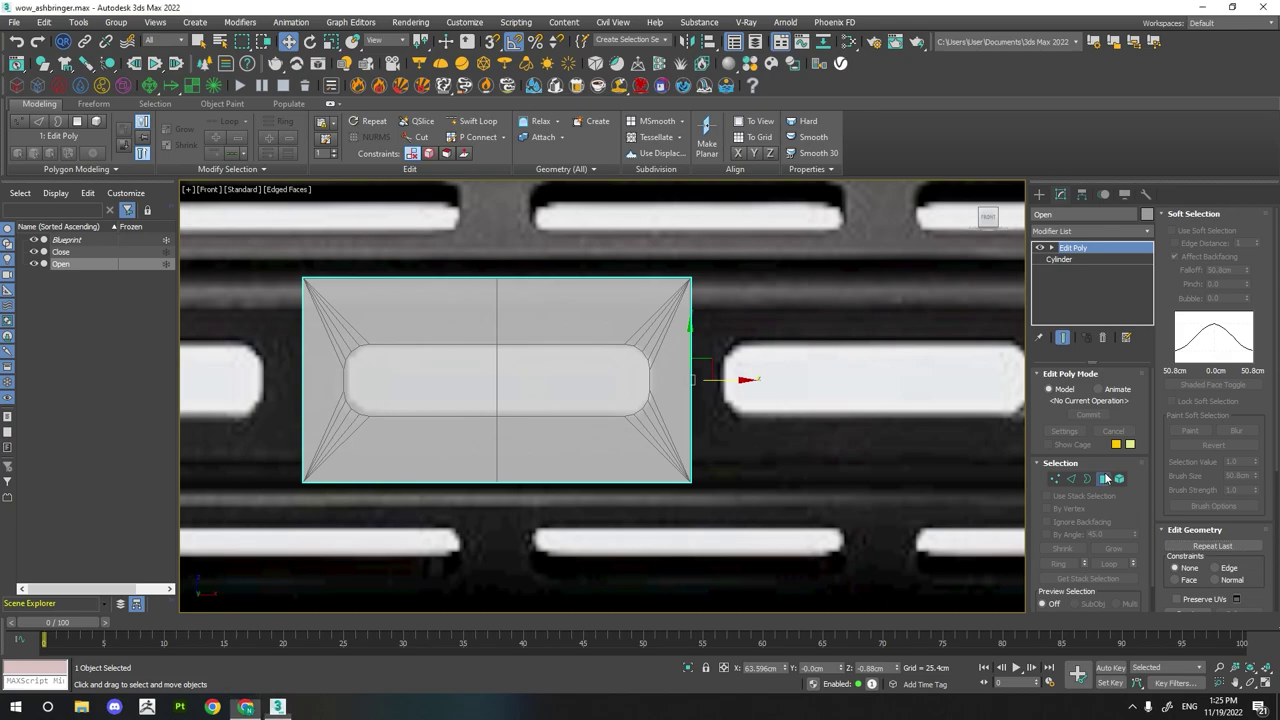
- Select the copy's right-half polygon in Polygon mode, then clear the selection
click(1103, 479)
click(578, 371)
click(706, 512)
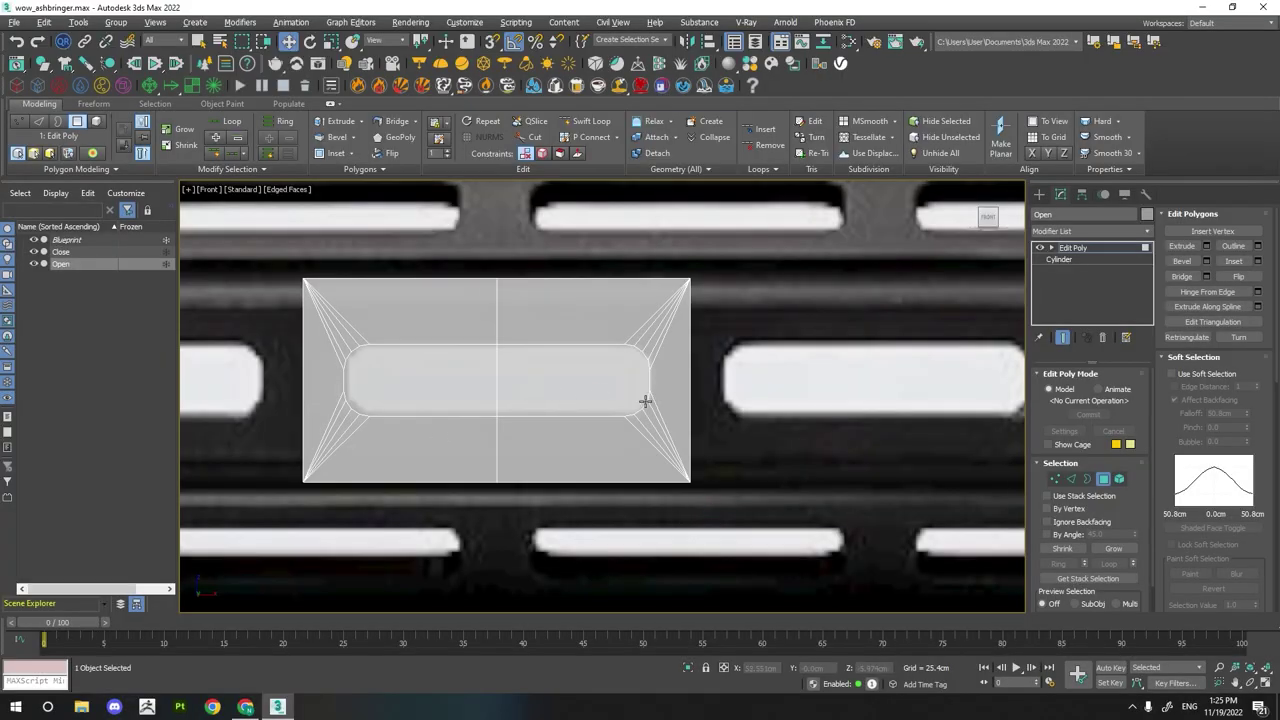
drag(645, 400, 647, 400)
- Swap the Open copy's two halves with vertex-snapped moves so the rounded ends sit outside
key(1)
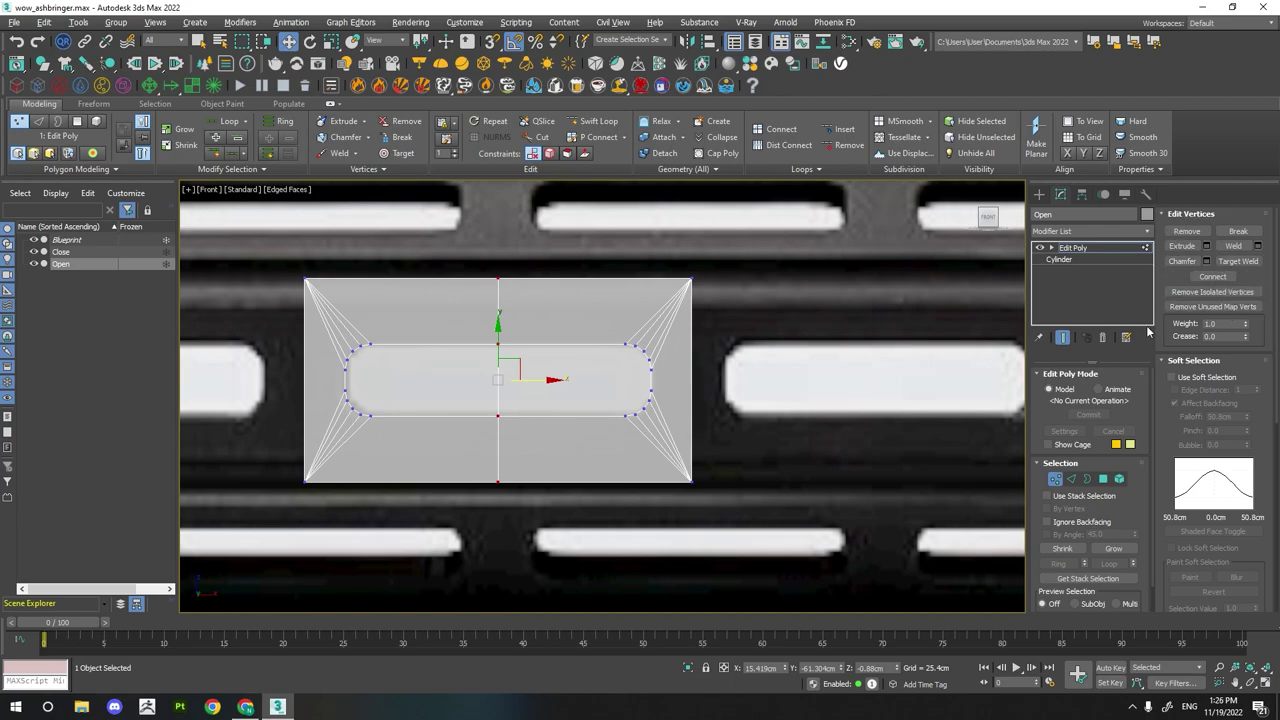
key(4)
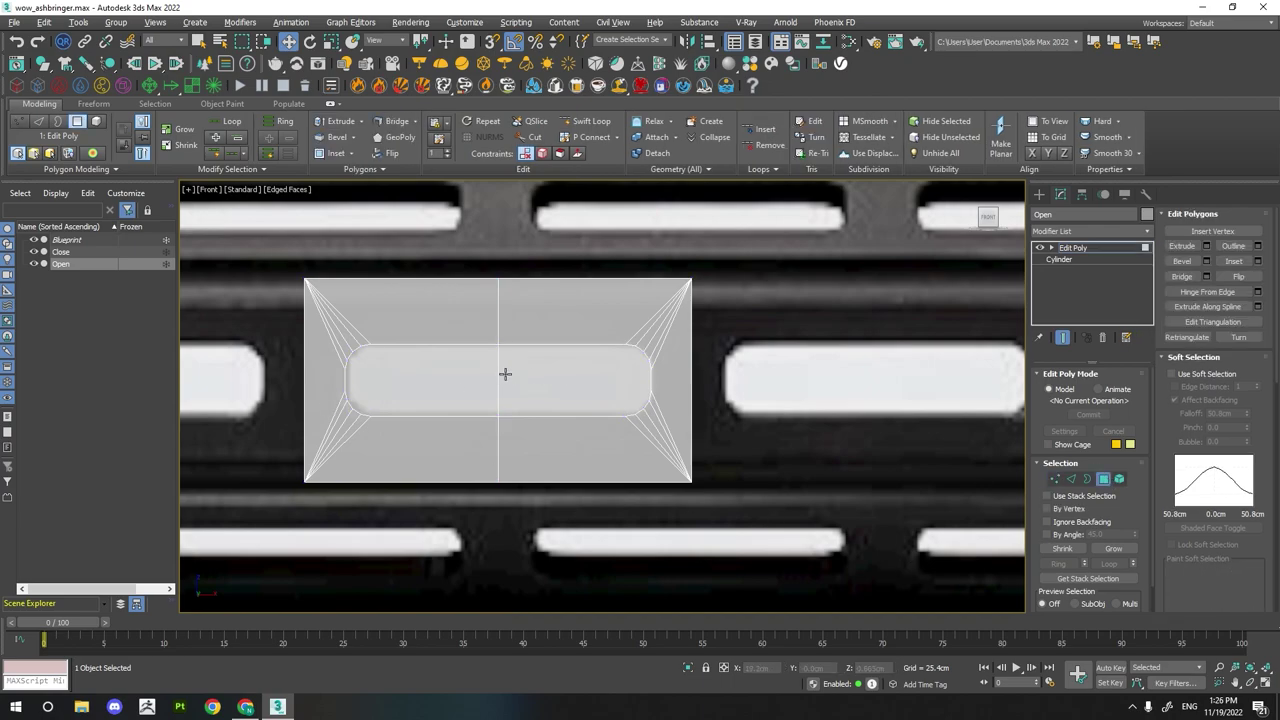
click(506, 371)
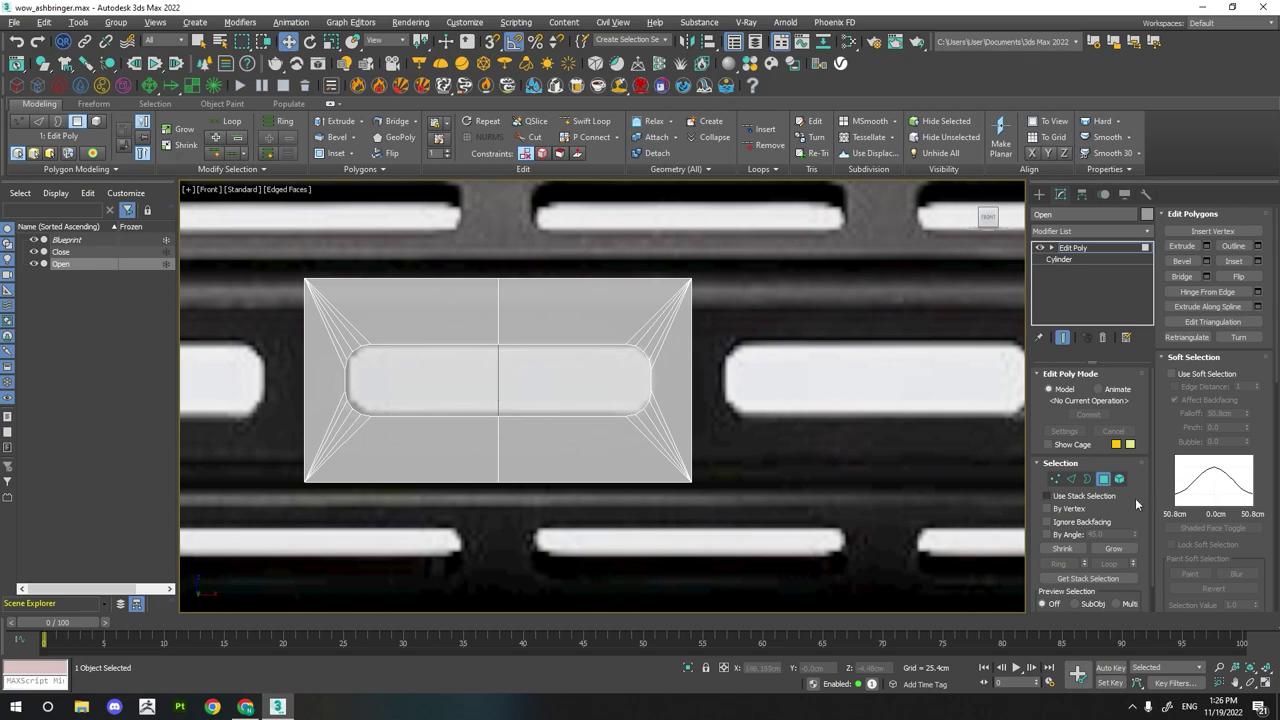
key(4)
click(1105, 480)
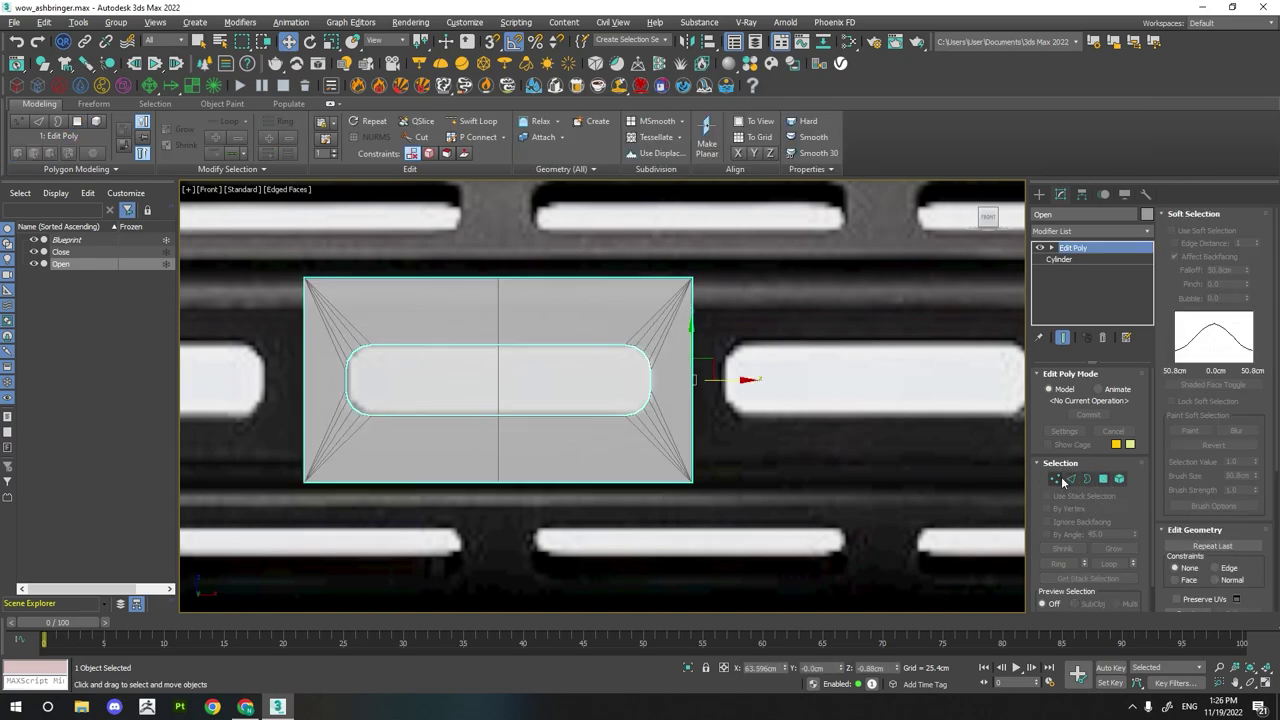
click(620, 312)
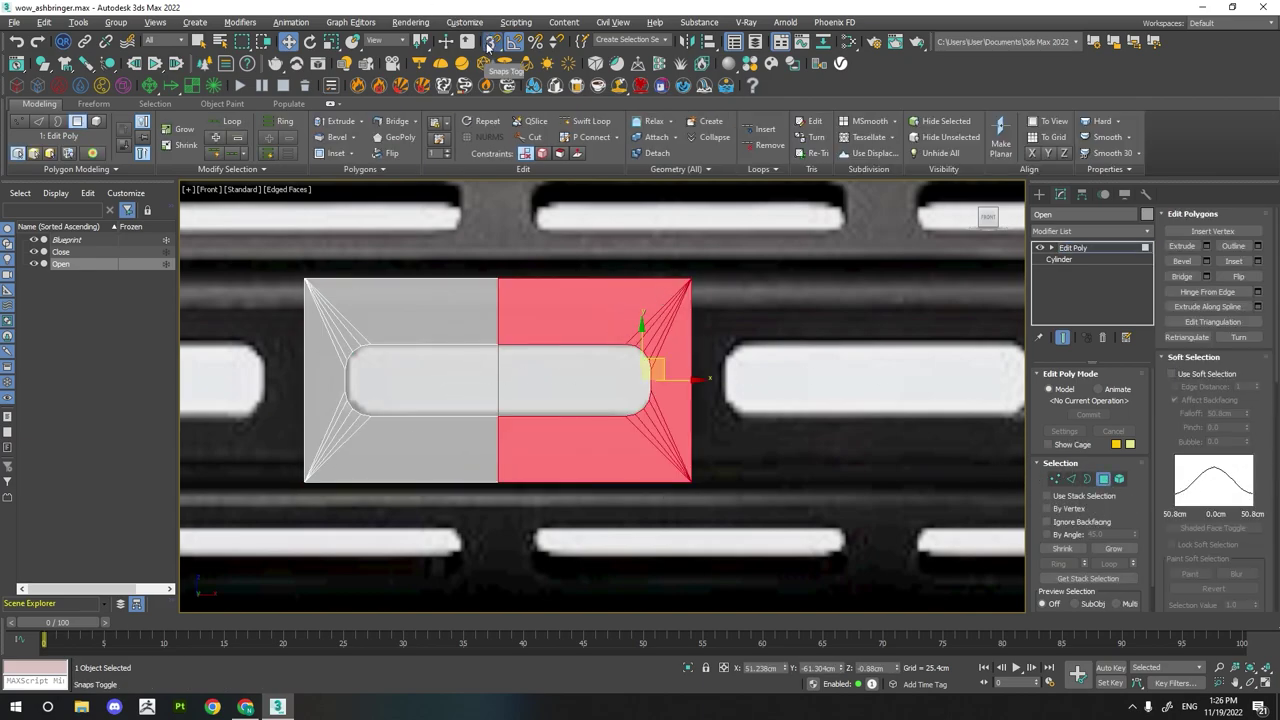
scroll(688, 281, up, 2)
scroll(688, 281, down, 1)
mouse_move(688, 281)
mouse_down()
mouse_move(546, 281)
mouse_move(306, 432)
mouse_up()
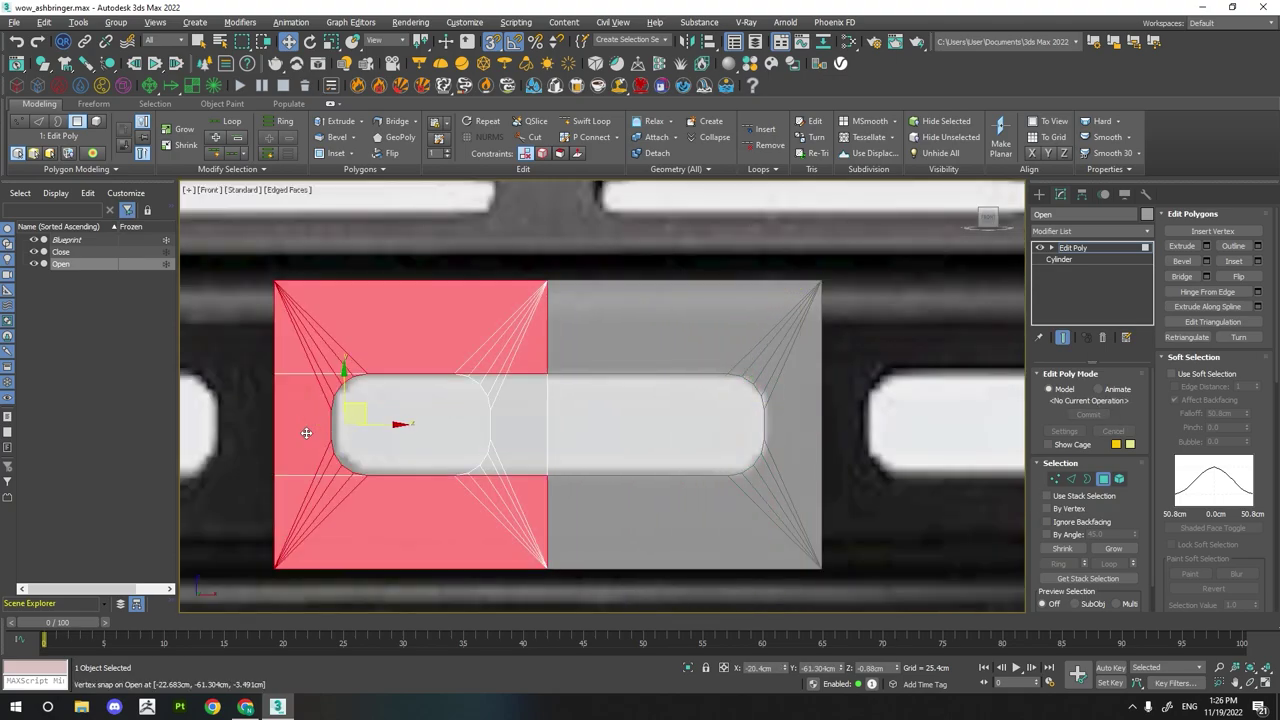
mouse_move(275, 283)
mouse_down()
mouse_move(547, 283)
mouse_move(572, 624)
mouse_up()
key(1)
scroll(1115, 472, down, 1)
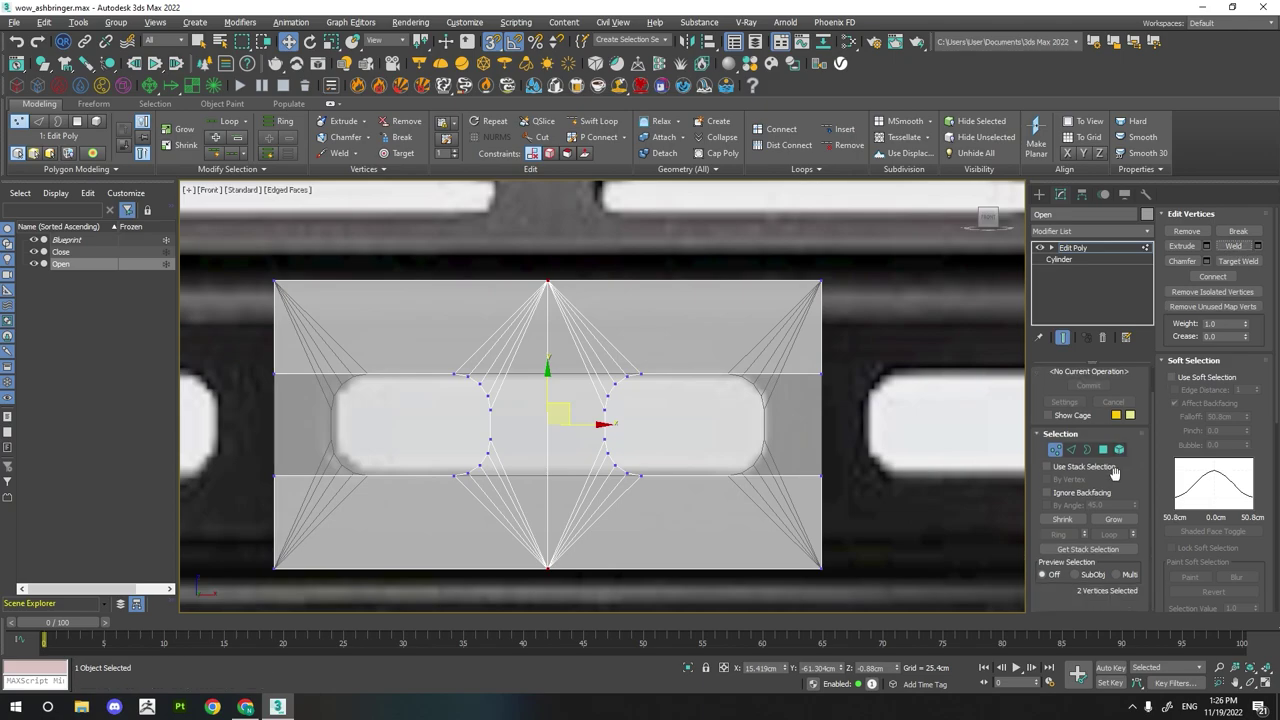
- Delete Close's two slot polygons, then select Open and orbit to view both panels
click(1055, 449)
click(61, 252)
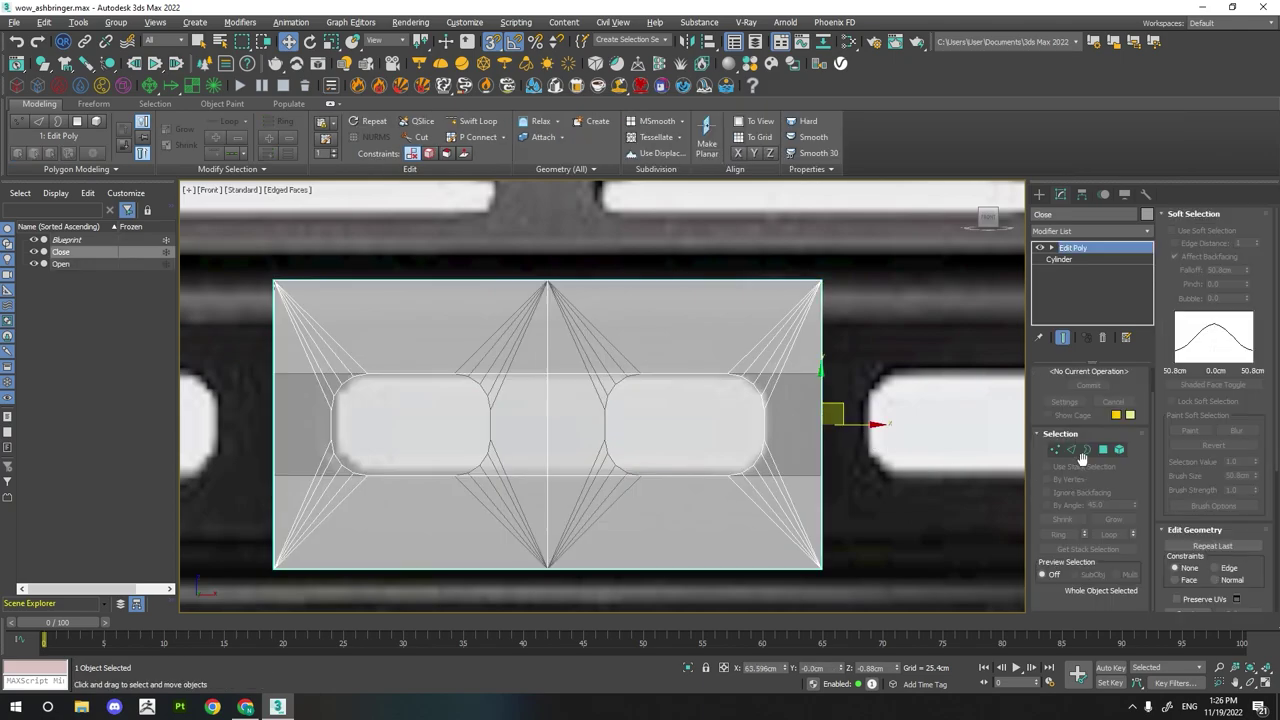
click(1103, 449)
key(Delete)
click(61, 264)
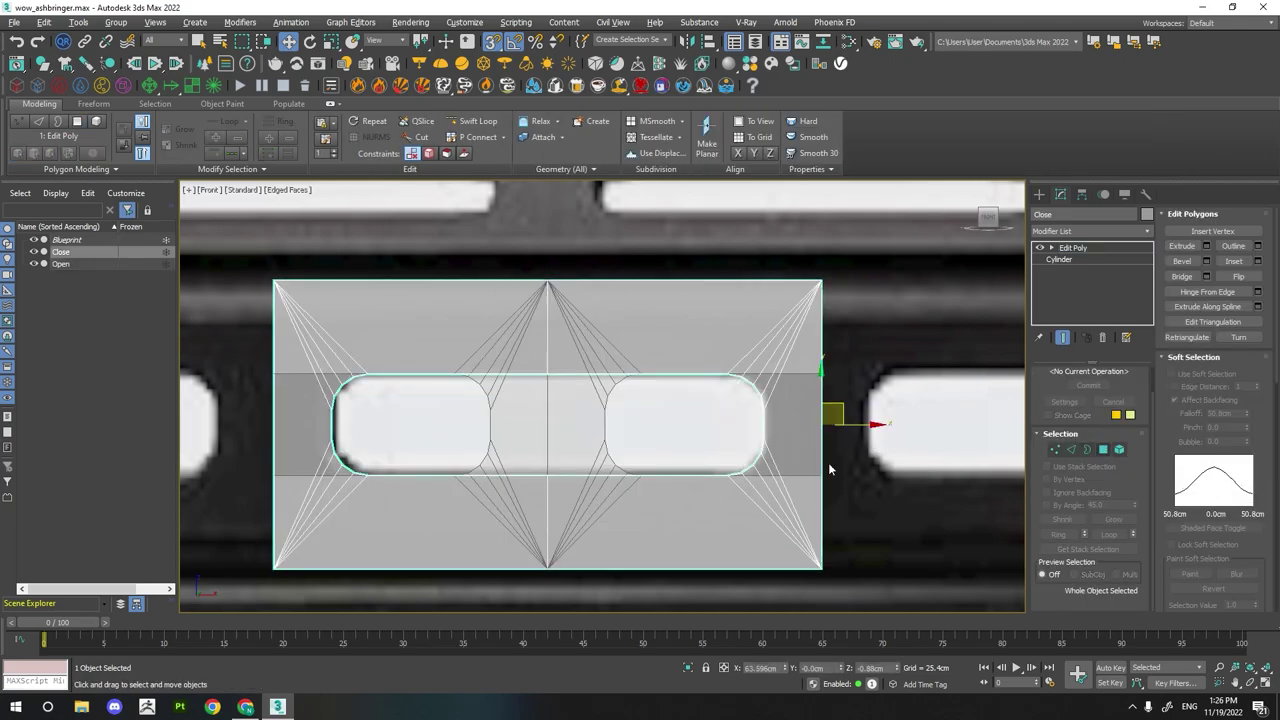
scroll(661, 544, down, 4)
mouse_move(526, 330)
alt+middle_down()
mouse_move(831, 518)
mouse_move(694, 501)
alt+middle_up()
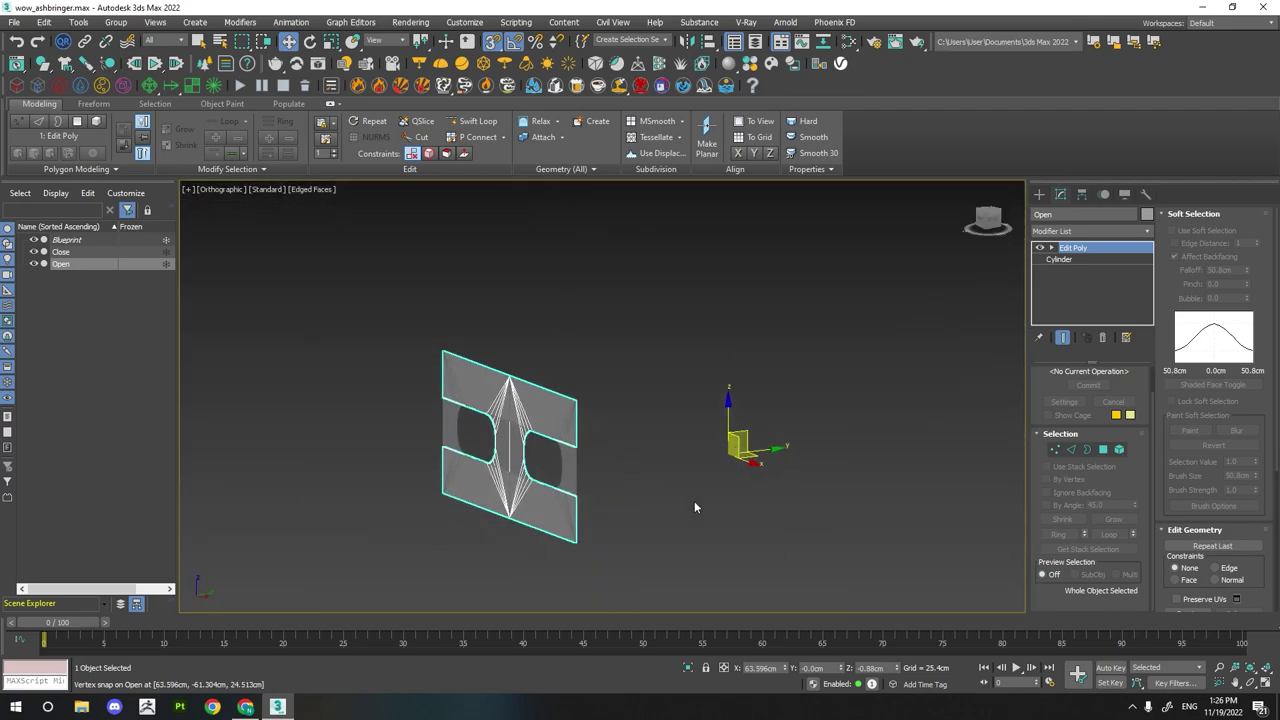
- Activate the Rotate tool and verify the angle snap settings
click(310, 41)
right_click(513, 41)
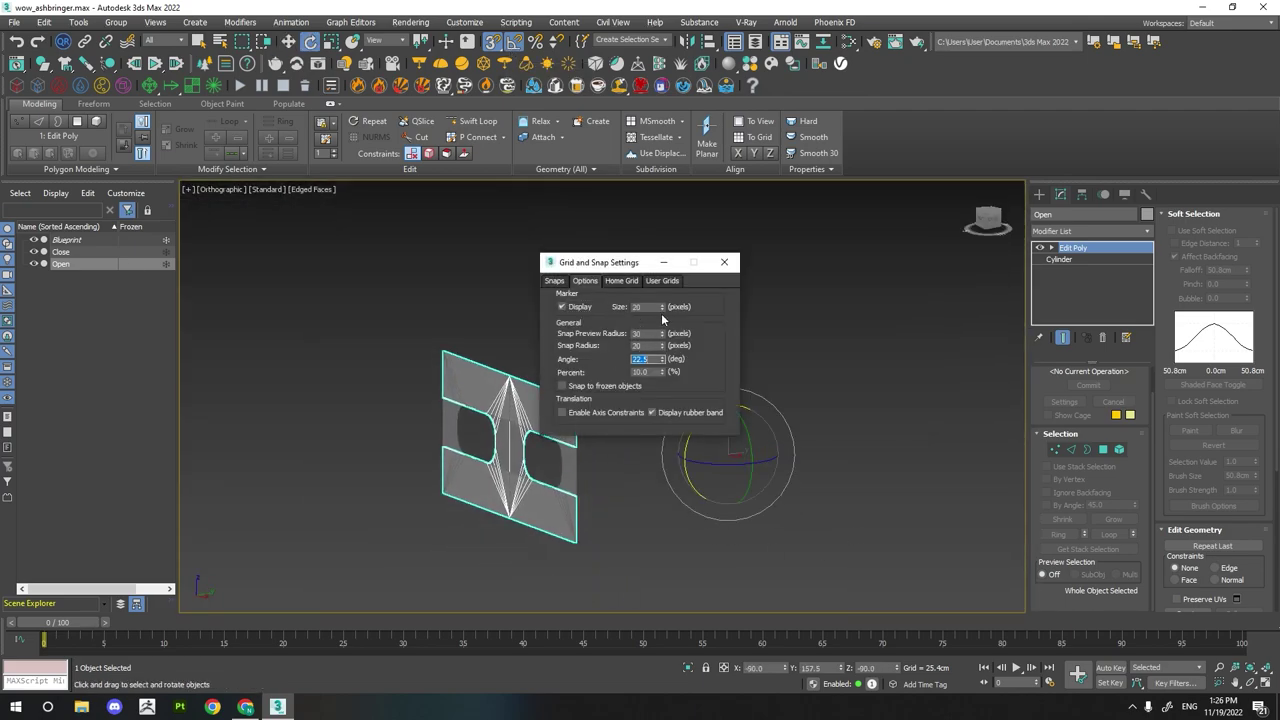
click(724, 266)
alt+middle_drag(690, 438, 660, 420)
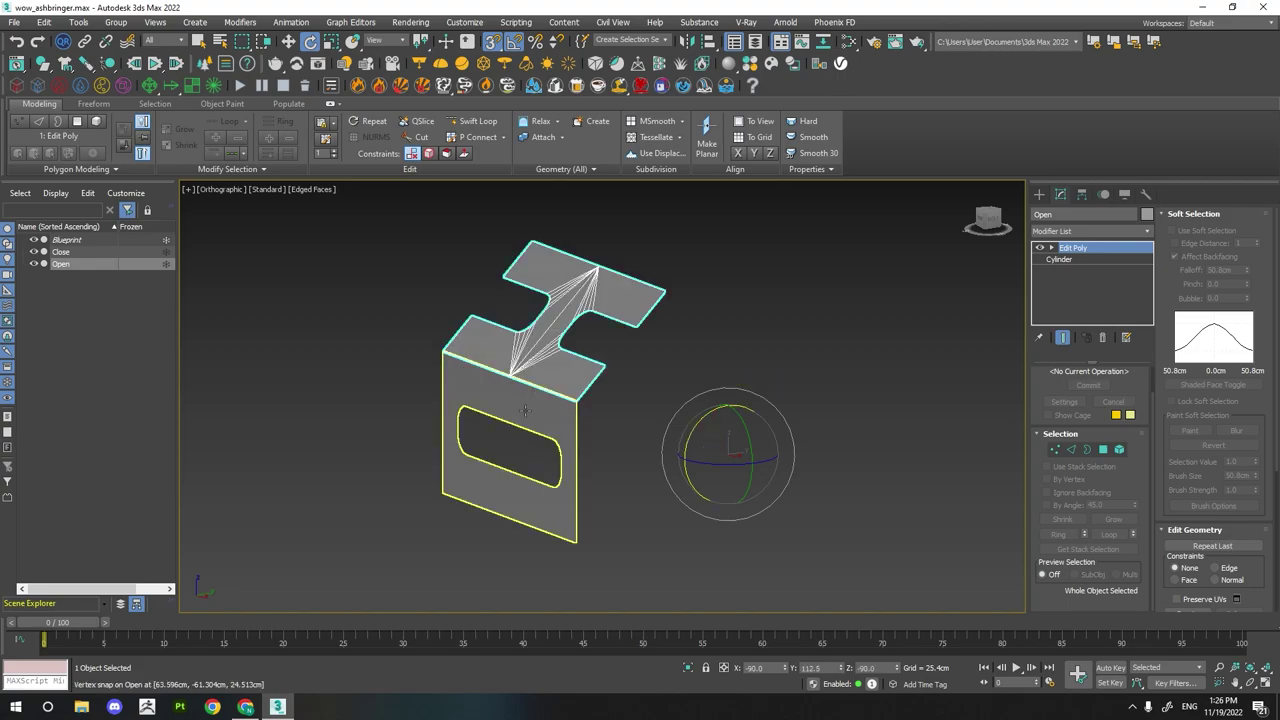
scroll(674, 337, up, 5)
scroll(637, 406, down, 5)
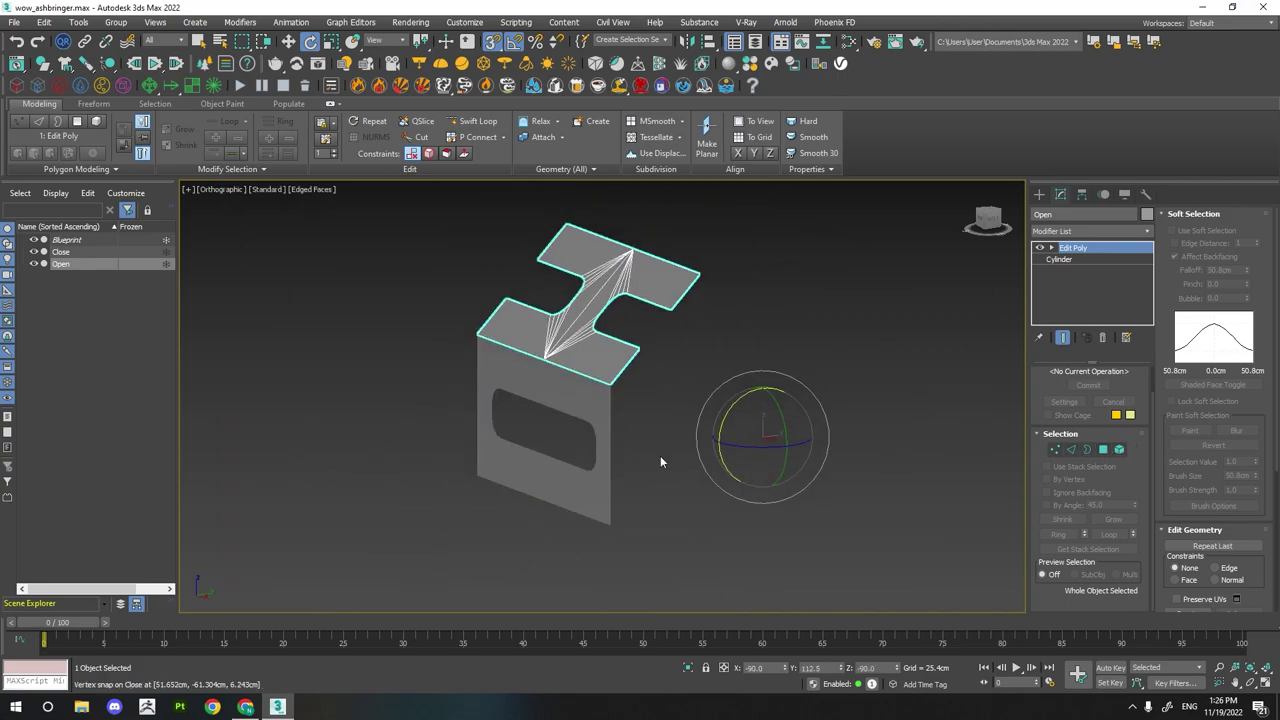
- Shift-rotate 90° copies of the Open and Close panels around the handguard axis
mouse_move(729, 419)
shift+mouse_down()
mouse_move(773, 381)
mouse_move(722, 421)
mouse_move(750, 420)
mouse_move(735, 400)
mouse_move(718, 468)
shift+mouse_up()
key(Return)
key(Return)
key(Return)
click(586, 457)
key(Return)
key(Return)
key(Return)
mouse_move(638, 416)
alt+middle_down()
mouse_move(757, 461)
mouse_move(880, 430)
alt+middle_up()
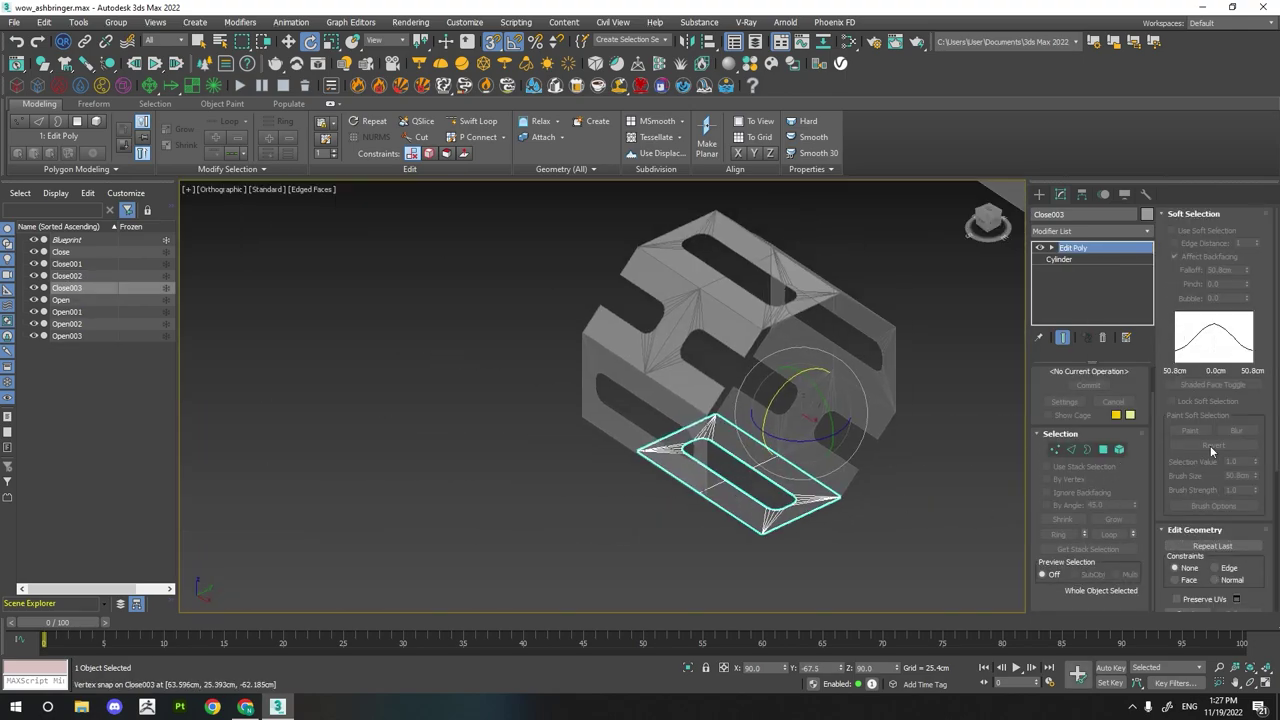
- Attach the remaining panels into the Close003 mesh
scroll(1179, 456, down, 2)
click(1182, 529)
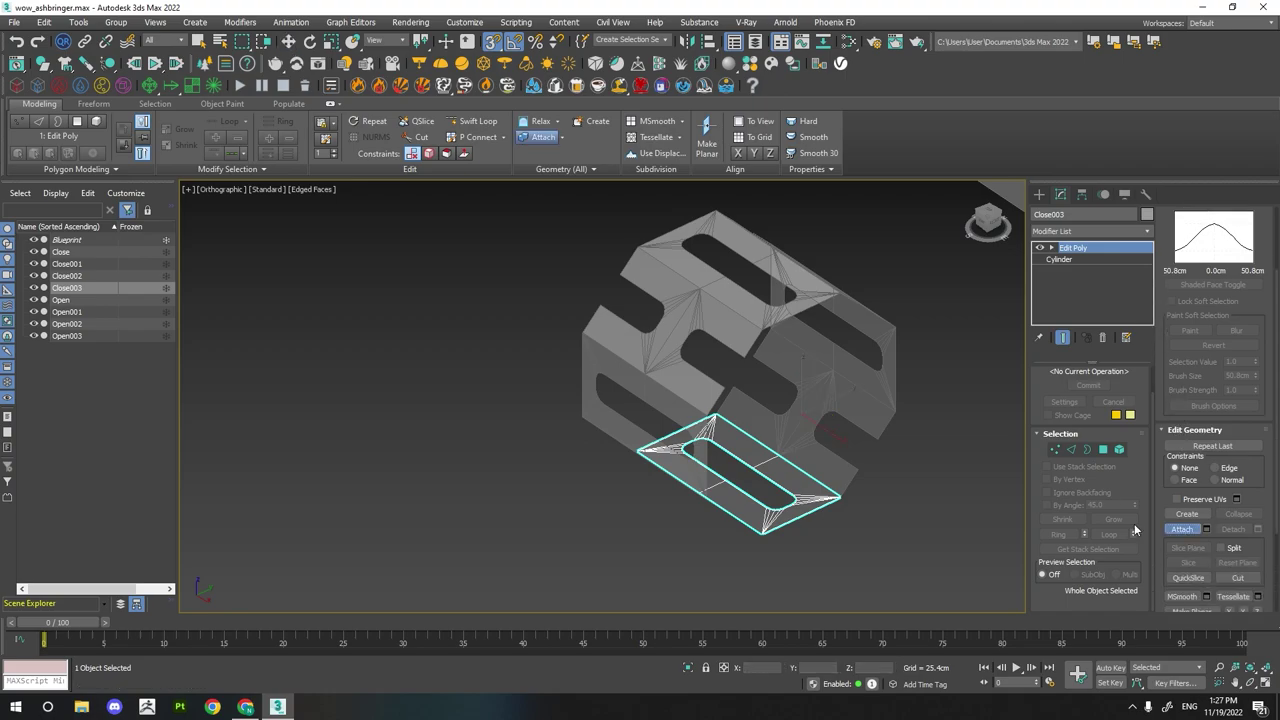
click(669, 483)
click(660, 300)
click(820, 300)
click(734, 477)
click(698, 326)
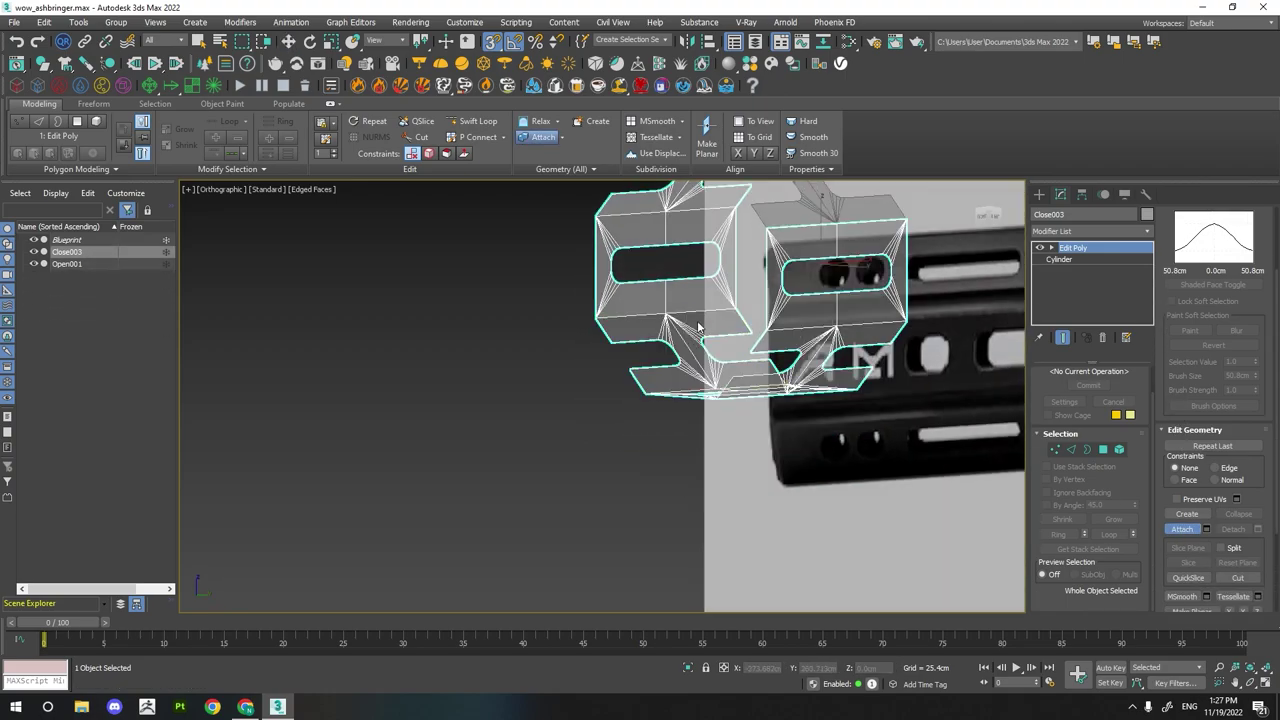
- Weld all vertices of the merged ring with a 0.01cm threshold
click(1055, 449)
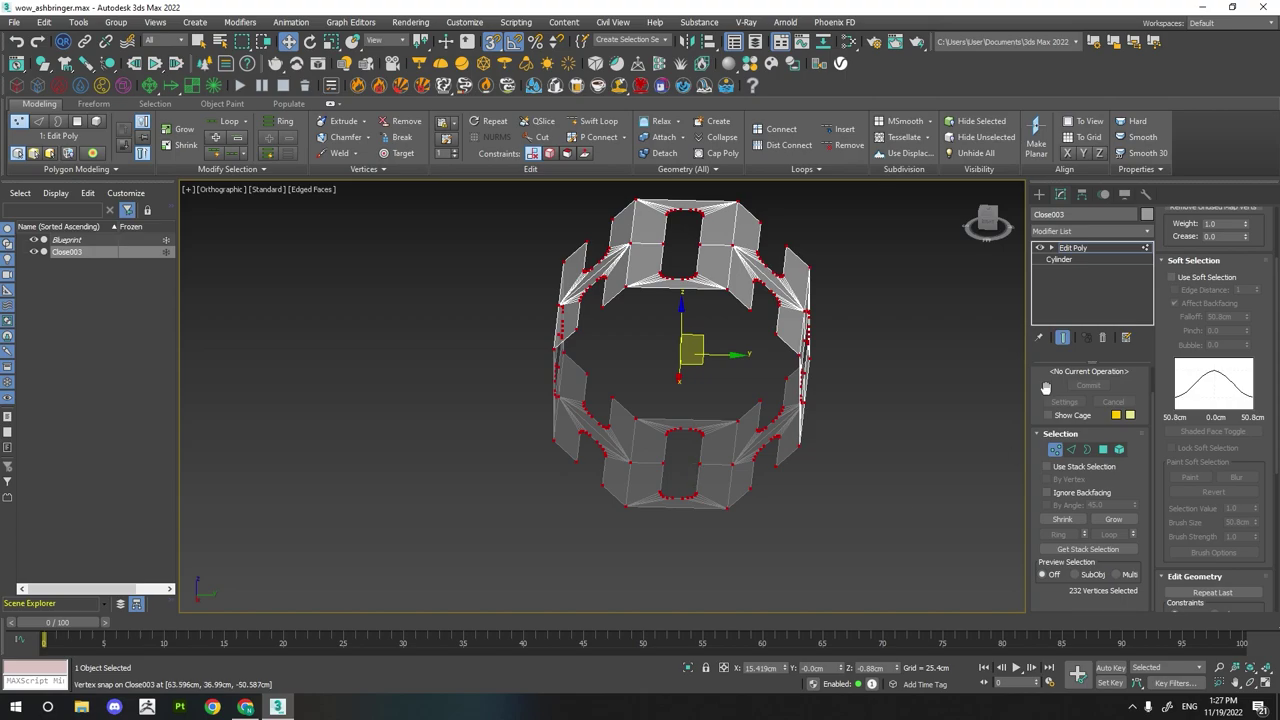
alt+middle_drag(800, 400, 700, 420)
scroll(1210, 420, up, 3)
click(1257, 245)
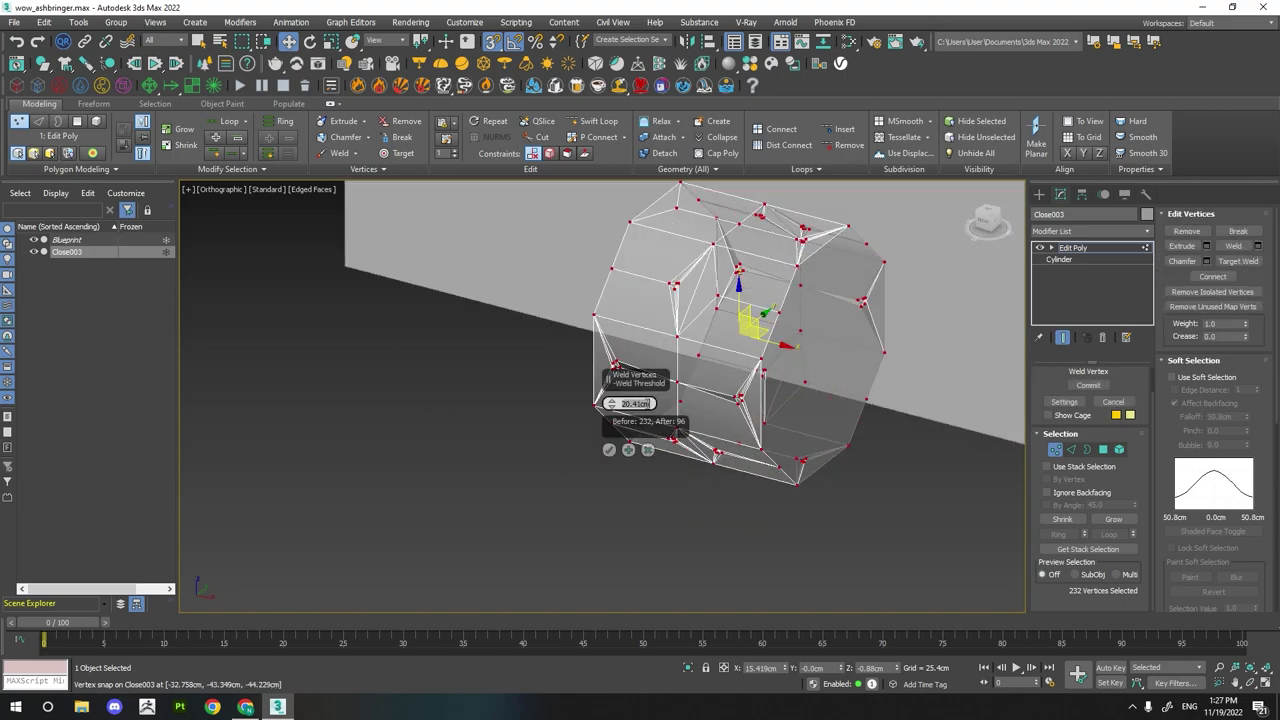
key(Return)
scroll(645, 428, up, 5)
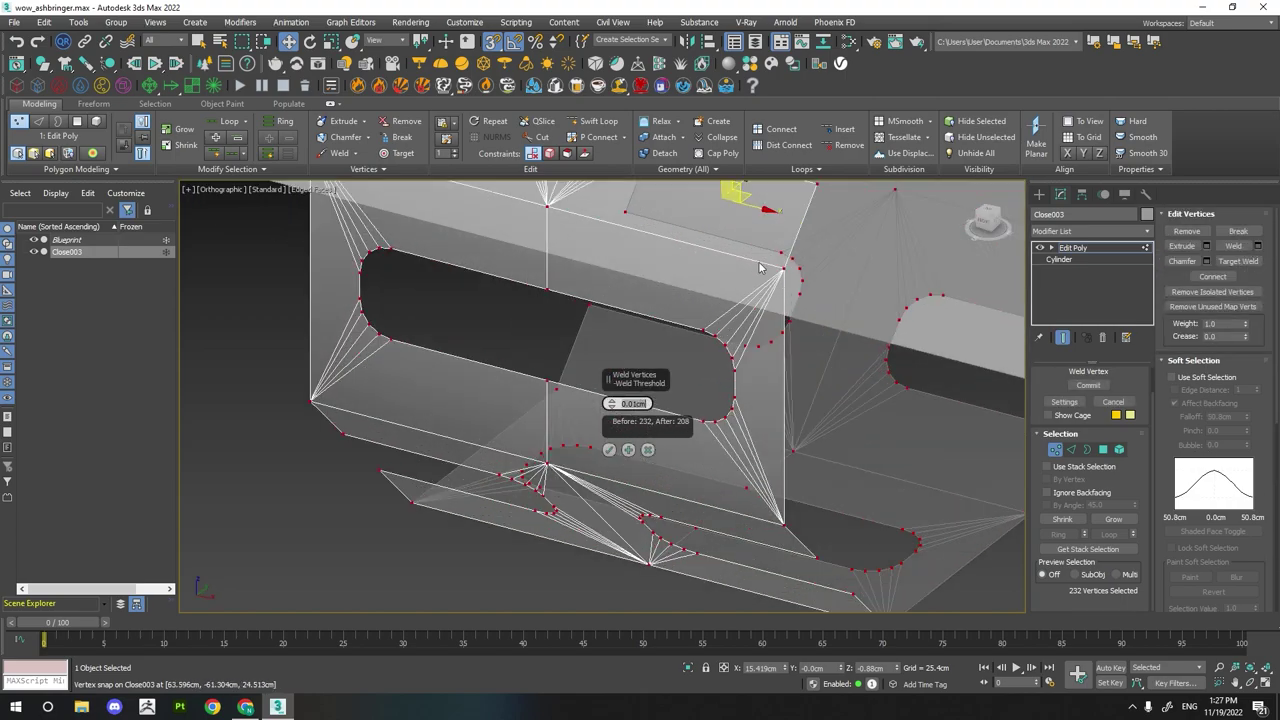
scroll(580, 289, down, 2)
scroll(580, 289, down, 2)
click(607, 447)
- Auto Smooth all polygons of the mesh at 20
scroll(605, 447, down, 5)
click(499, 493)
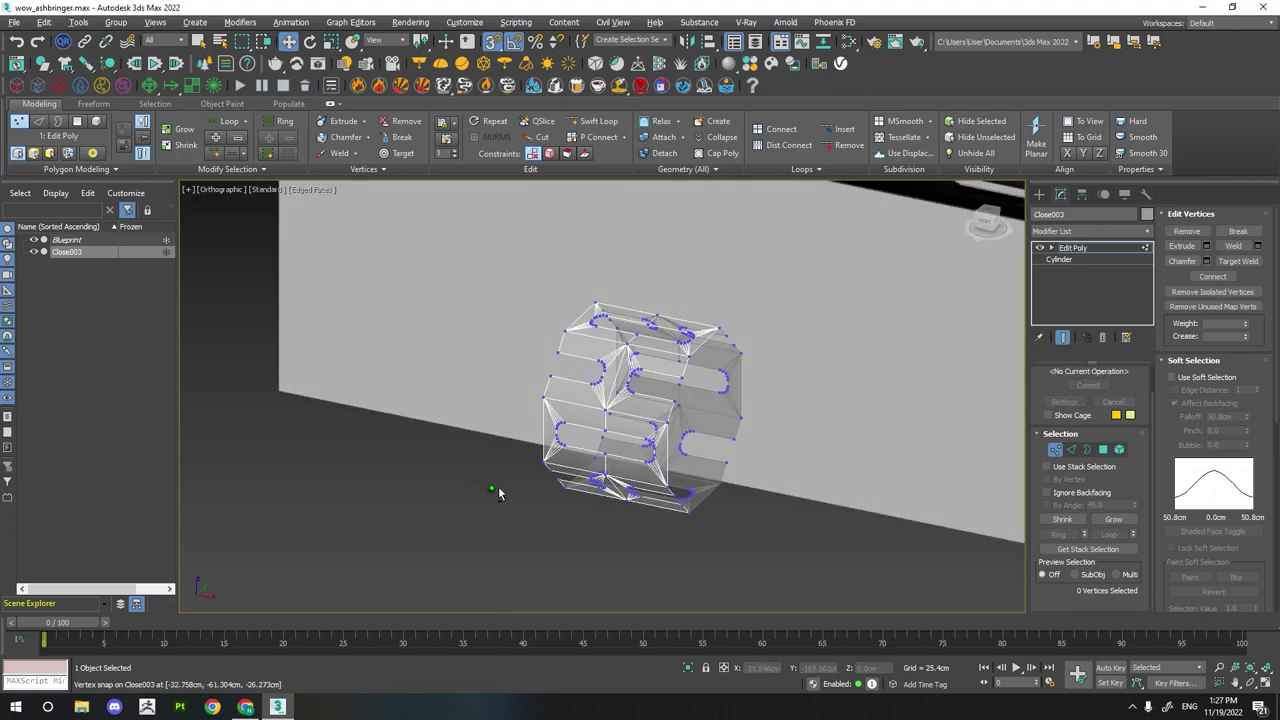
key(alt+x)
key(4)
key(ctrl+a)
scroll(1205, 535, down, 5)
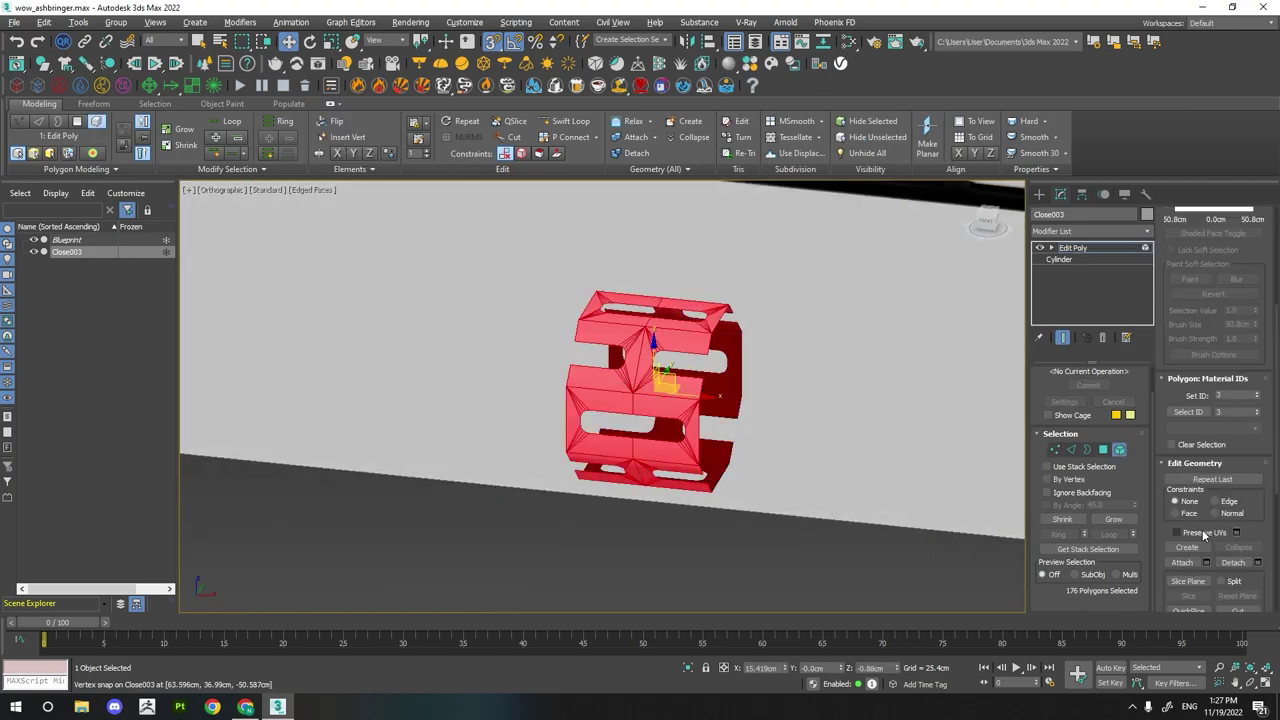
scroll(1205, 535, down, 5)
double_click(1225, 583)
click(1186, 584)
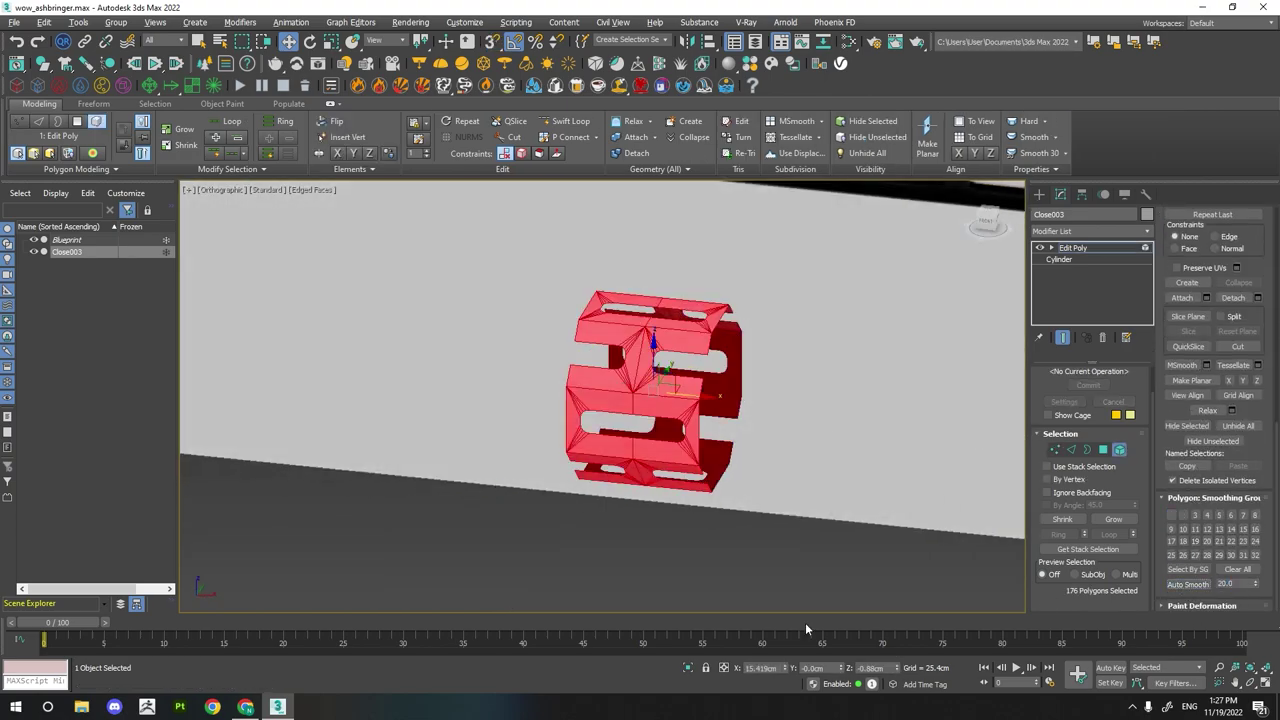
- Return to a front view and Shift-drag a backup copy named 'save' to the left
click(604, 459)
key(F4)
scroll(641, 403, up, 3)
scroll(644, 408, down, 1)
click(987, 222)
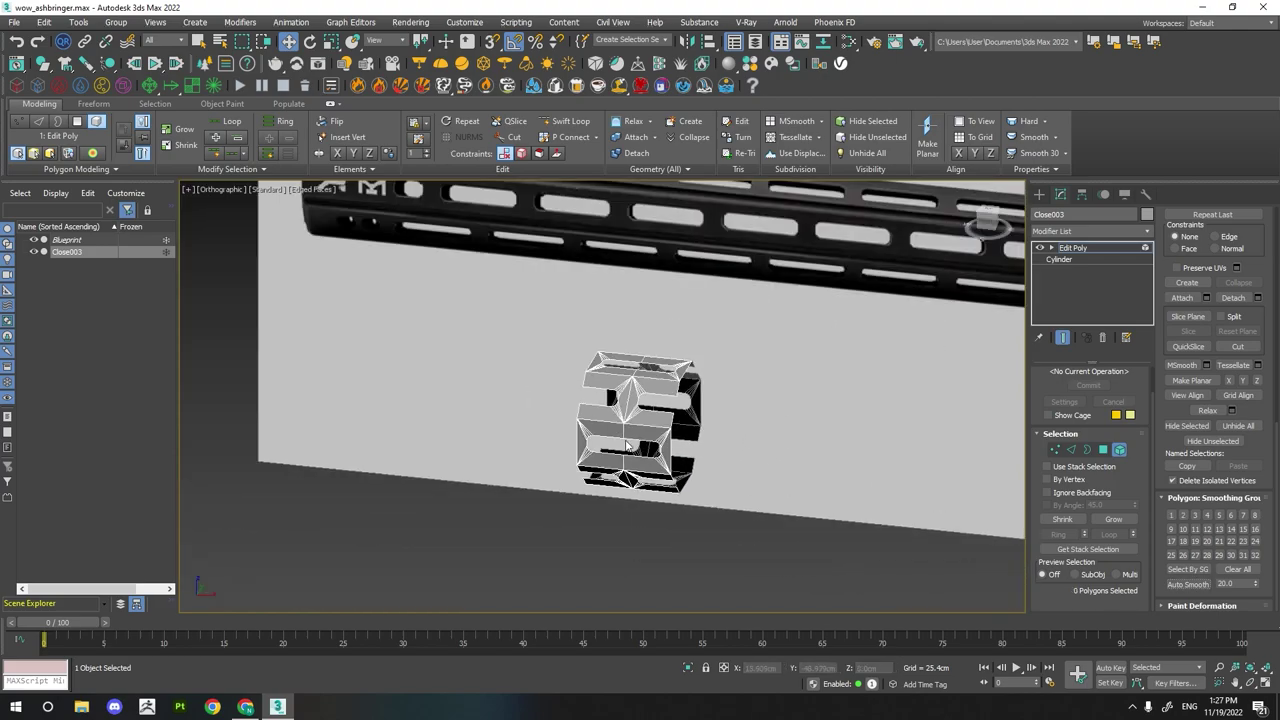
key(F4)
key(4)
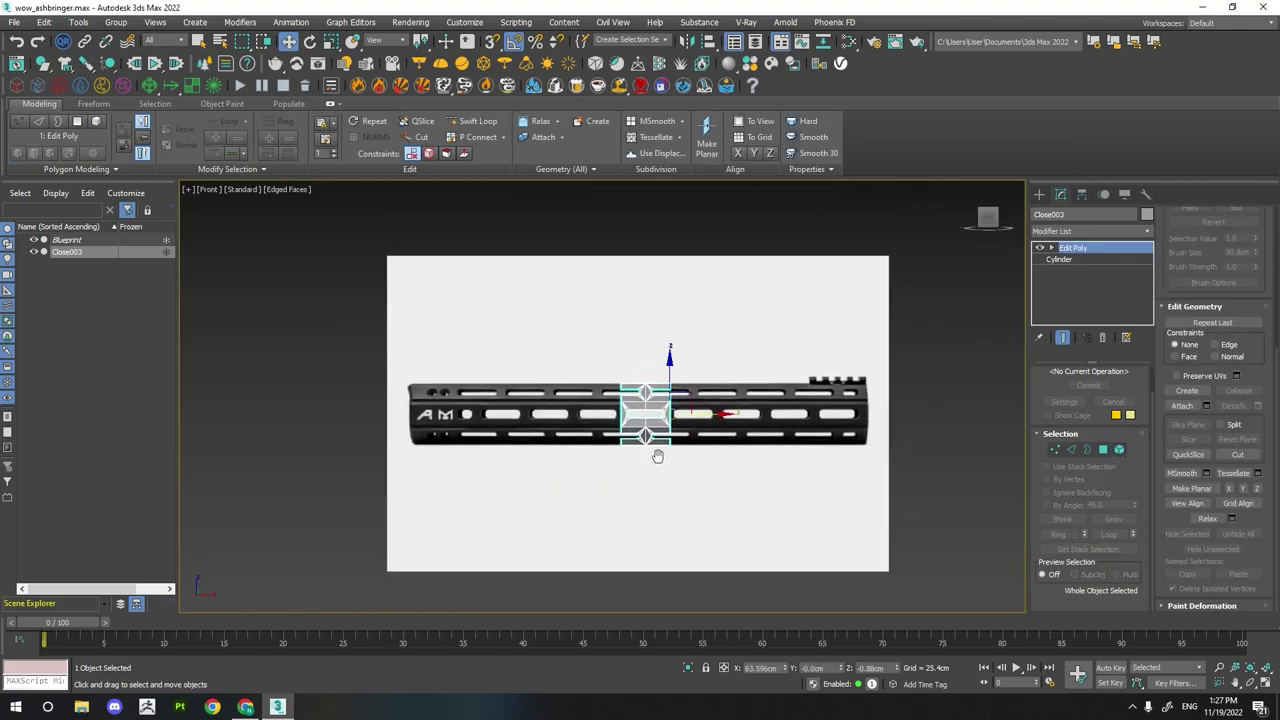
shift+drag(660, 410, 212, 408)
text(sac)
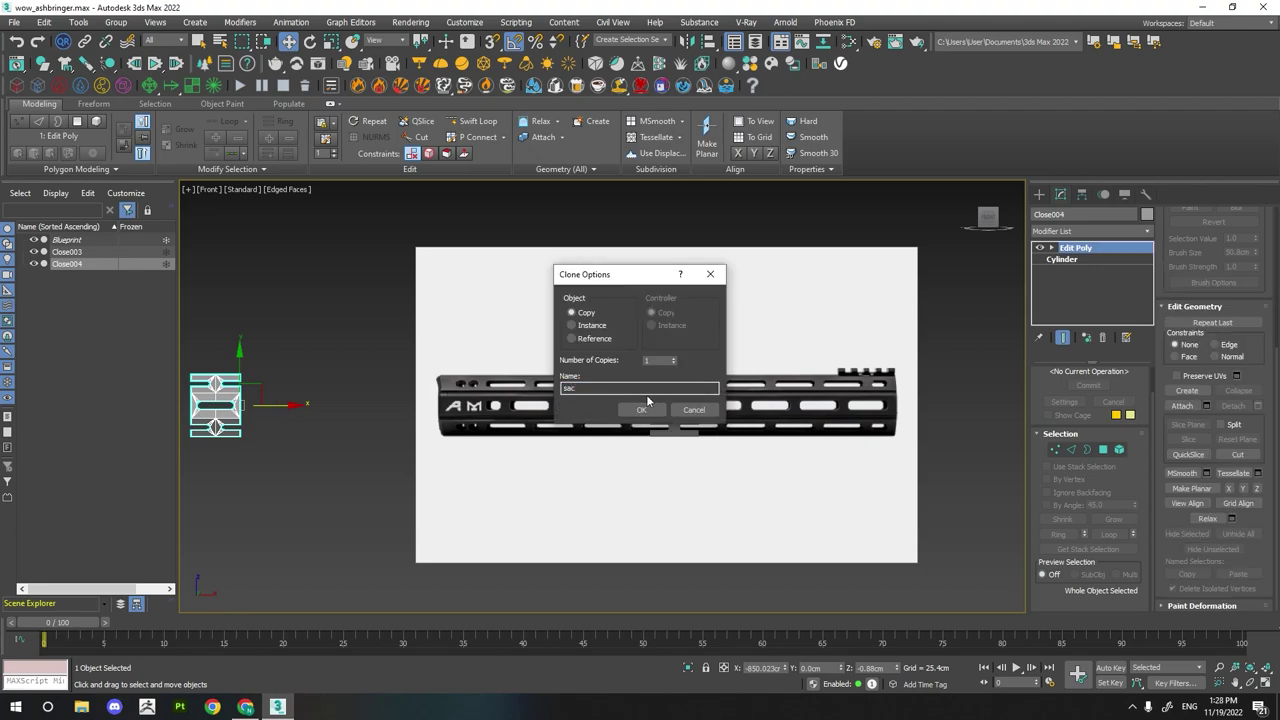
text(e)
click(648, 432)
- In Edge mode, select the diagonal fan edges around the slots on the front face
key(z)
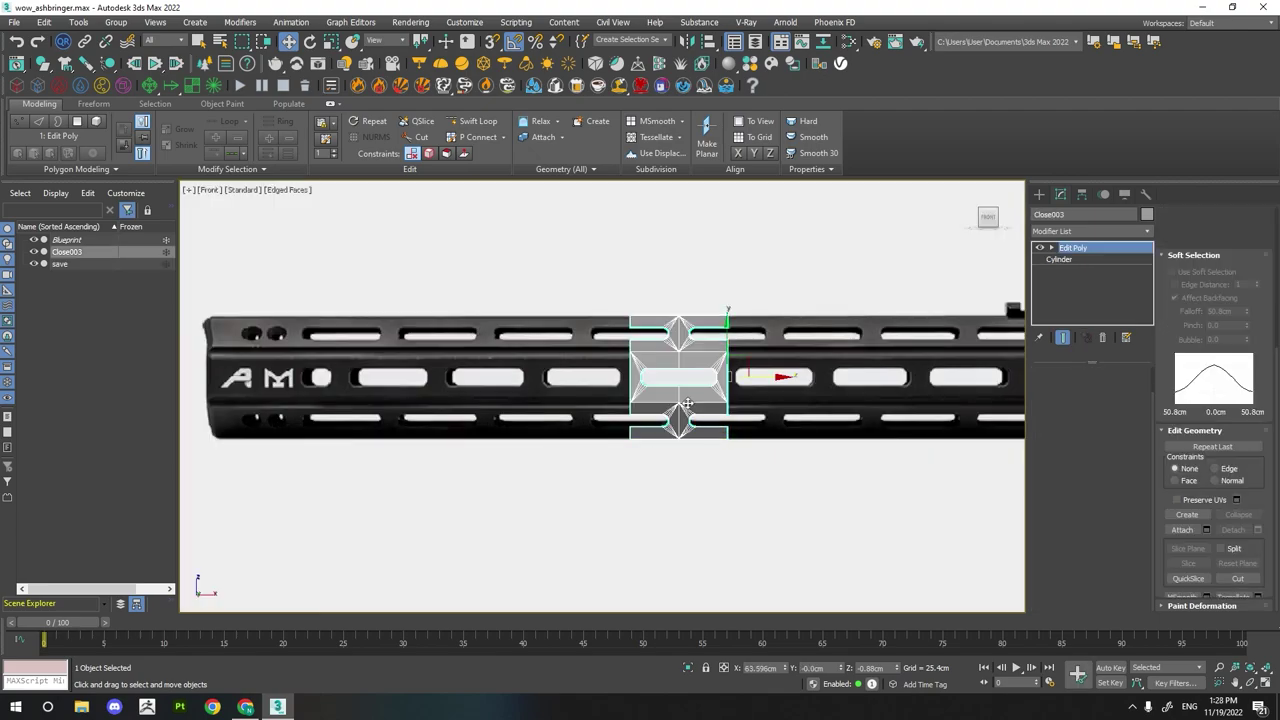
key(2)
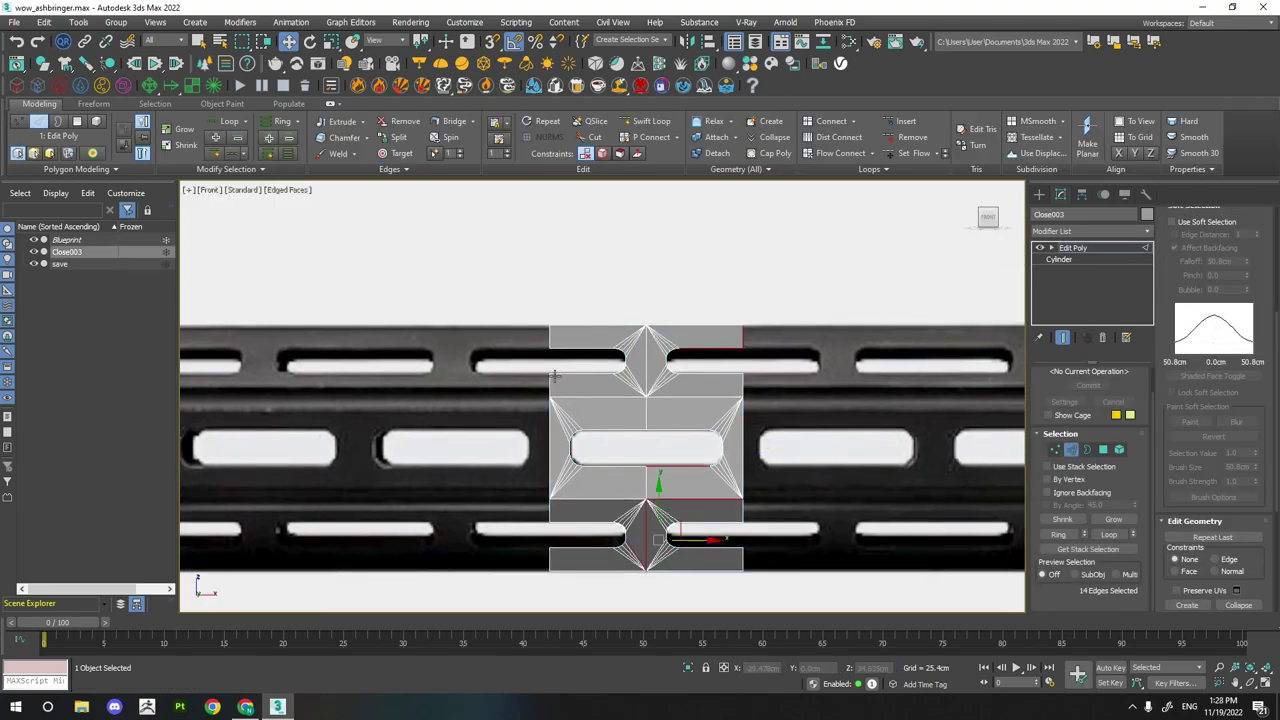
scroll(586, 406, up, 3)
drag(500, 395, 850, 420)
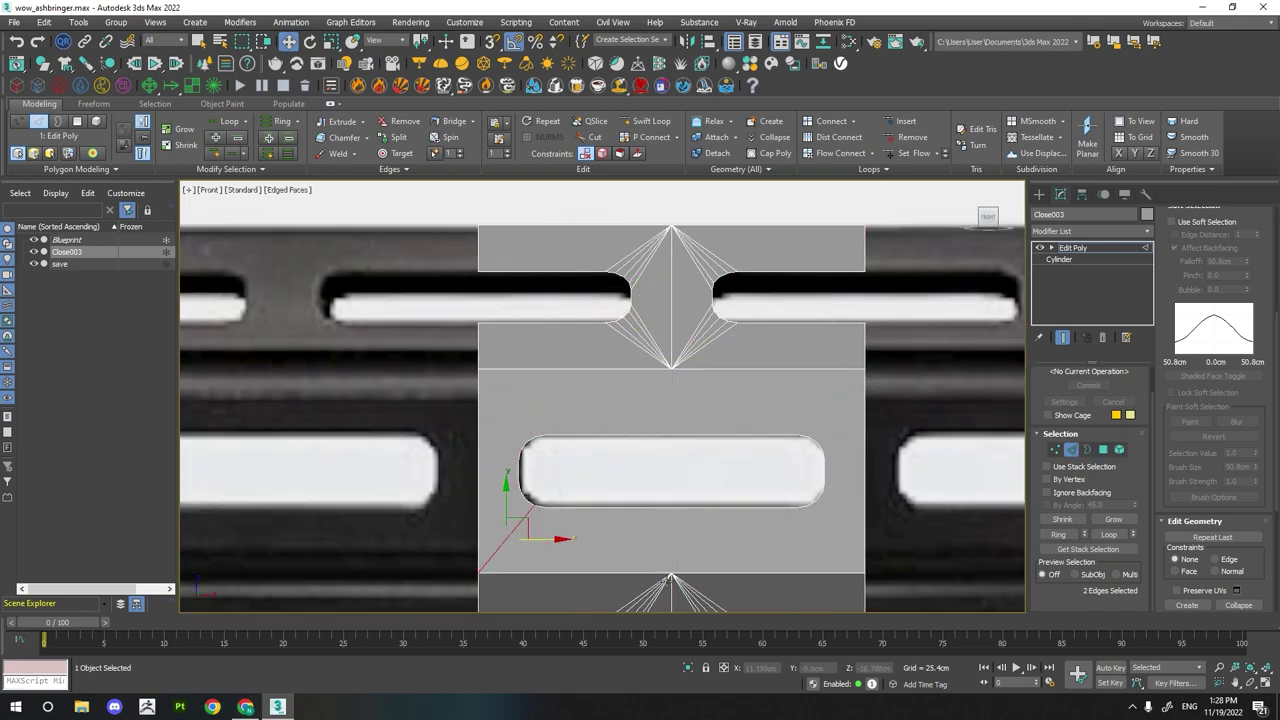
middle_drag(503, 538, 503, 348)
drag(730, 401, 734, 515)
click(602, 513)
- Select the upper and lower fan edges on the next face of the segment
scroll(602, 513, down, 3)
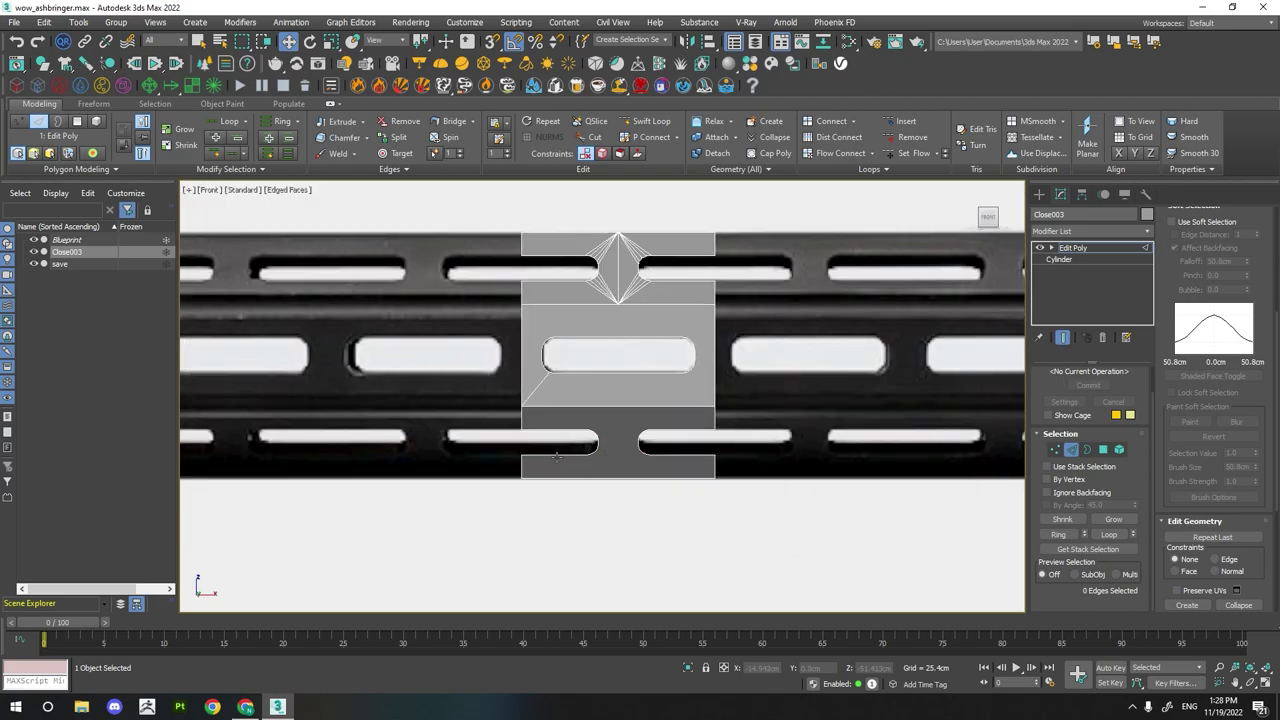
mouse_move(602, 513)
alt+middle_down()
mouse_move(794, 317)
mouse_move(788, 388)
alt+middle_up()
scroll(788, 388, up, 5)
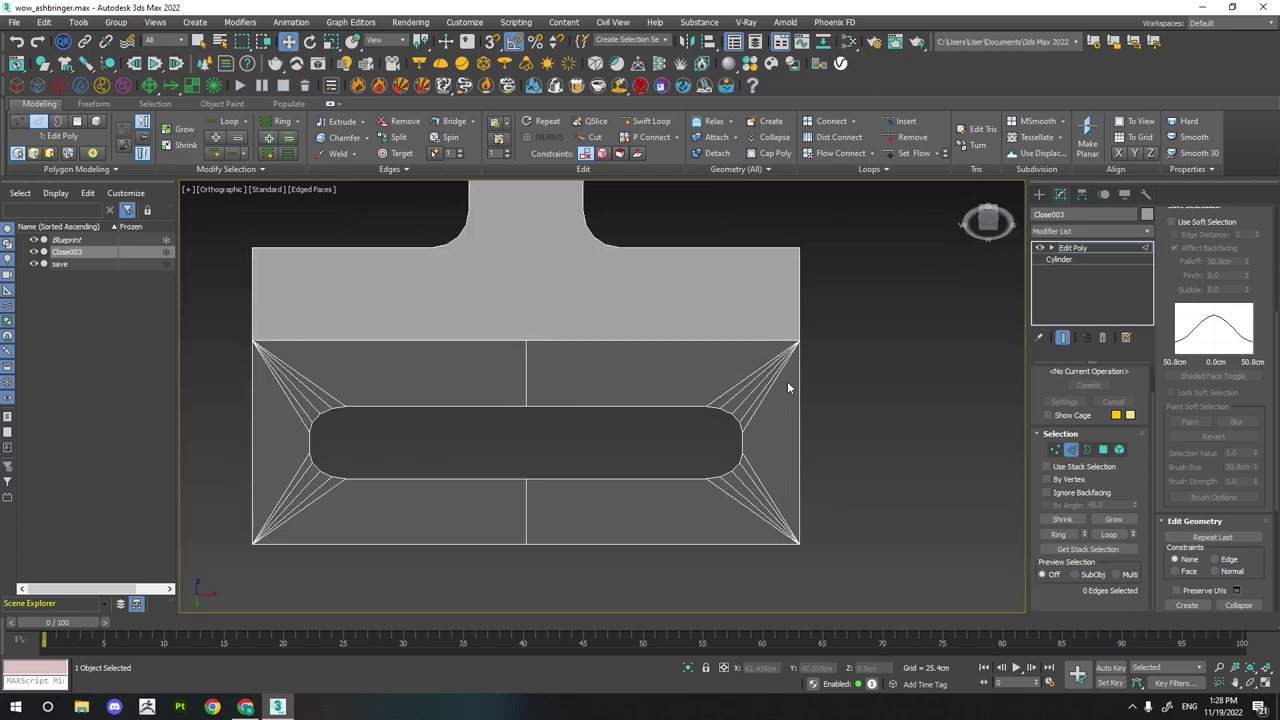
drag(268, 381, 266, 383)
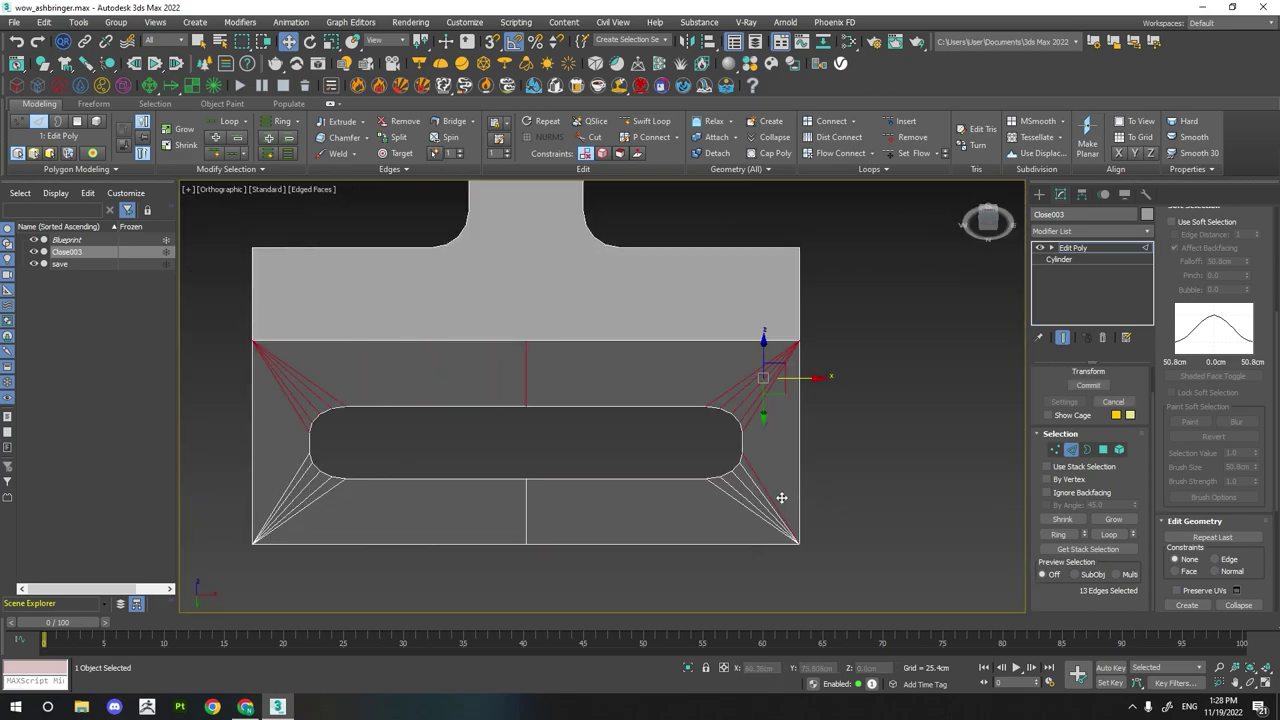
ctrl+drag(227, 508, 229, 510)
scroll(343, 520, down, 3)
- Select the side fan edges and check the segment from above and at an angle
alt+middle_drag(343, 520, 338, 464)
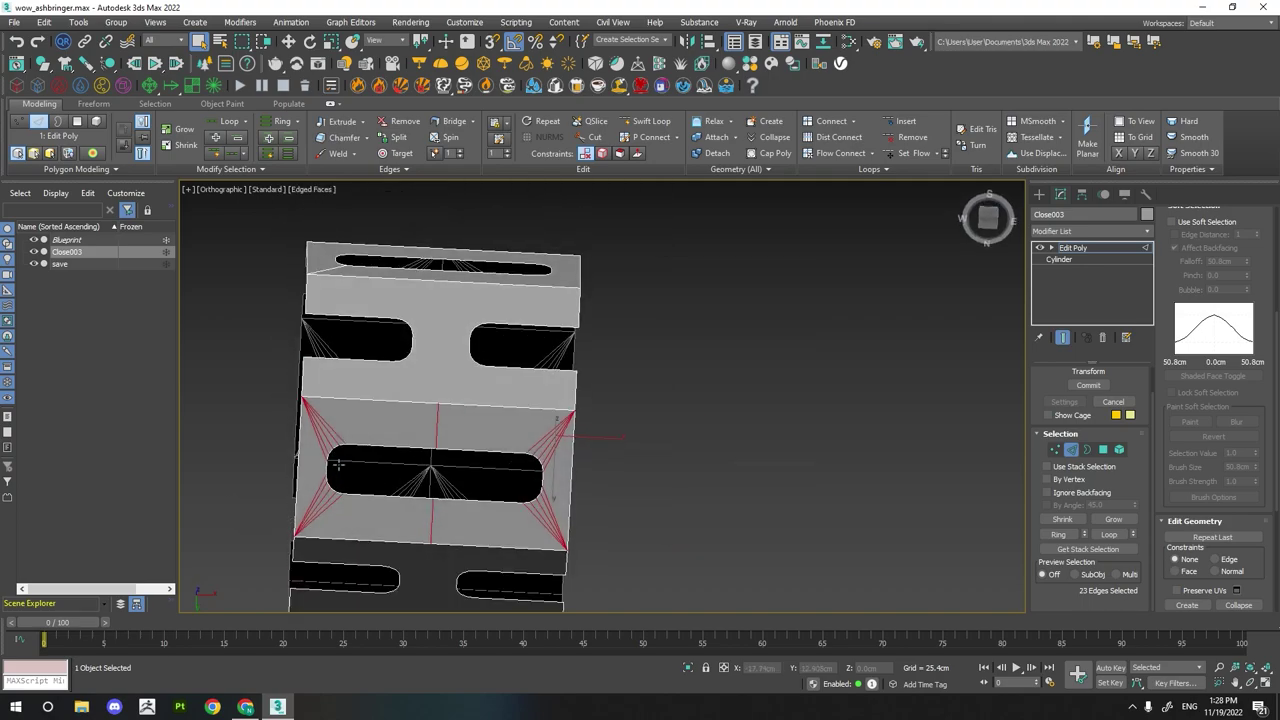
scroll(338, 464, down, 3)
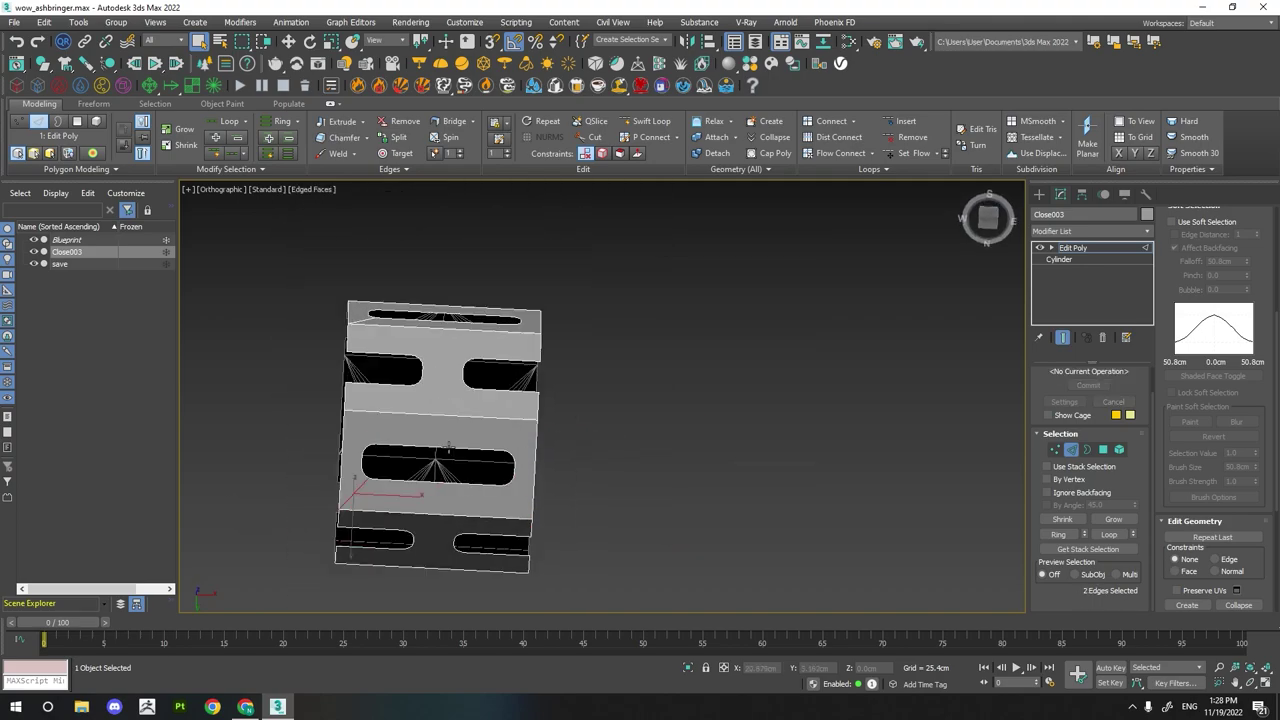
mouse_move(338, 464)
alt+middle_down()
mouse_move(351, 504)
mouse_move(290, 445)
alt+middle_up()
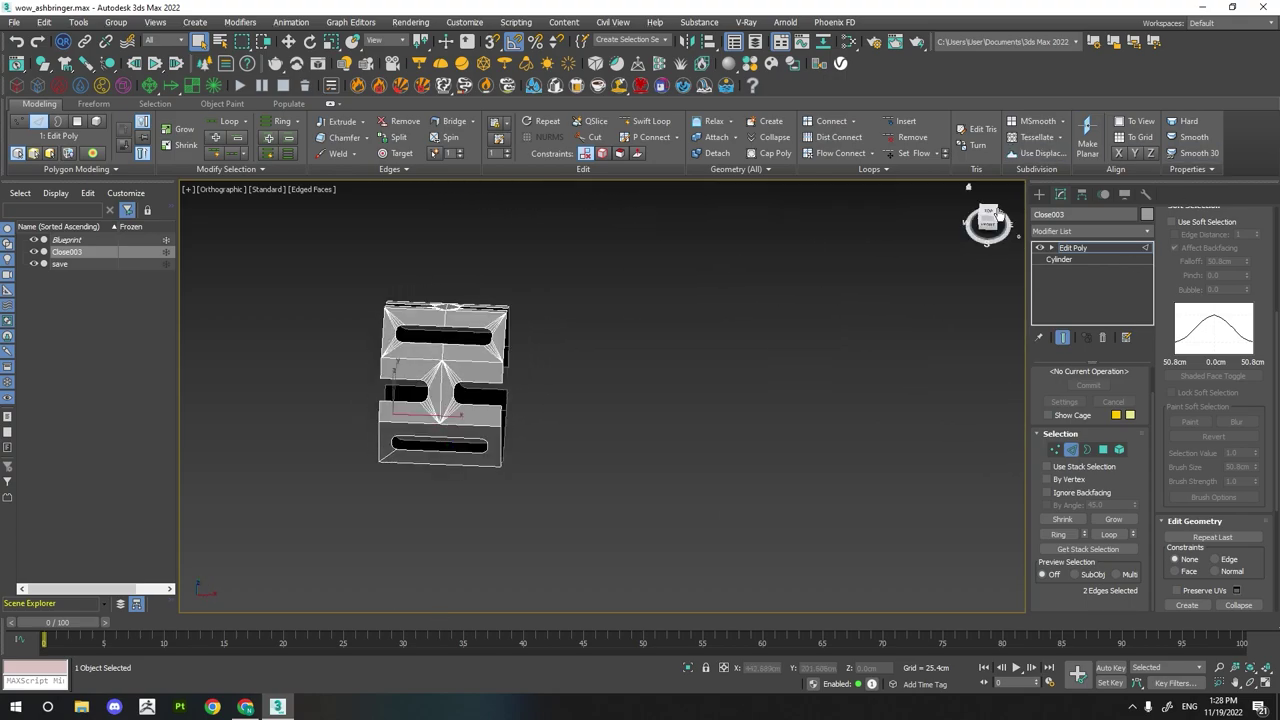
scroll(280, 438, up, 5)
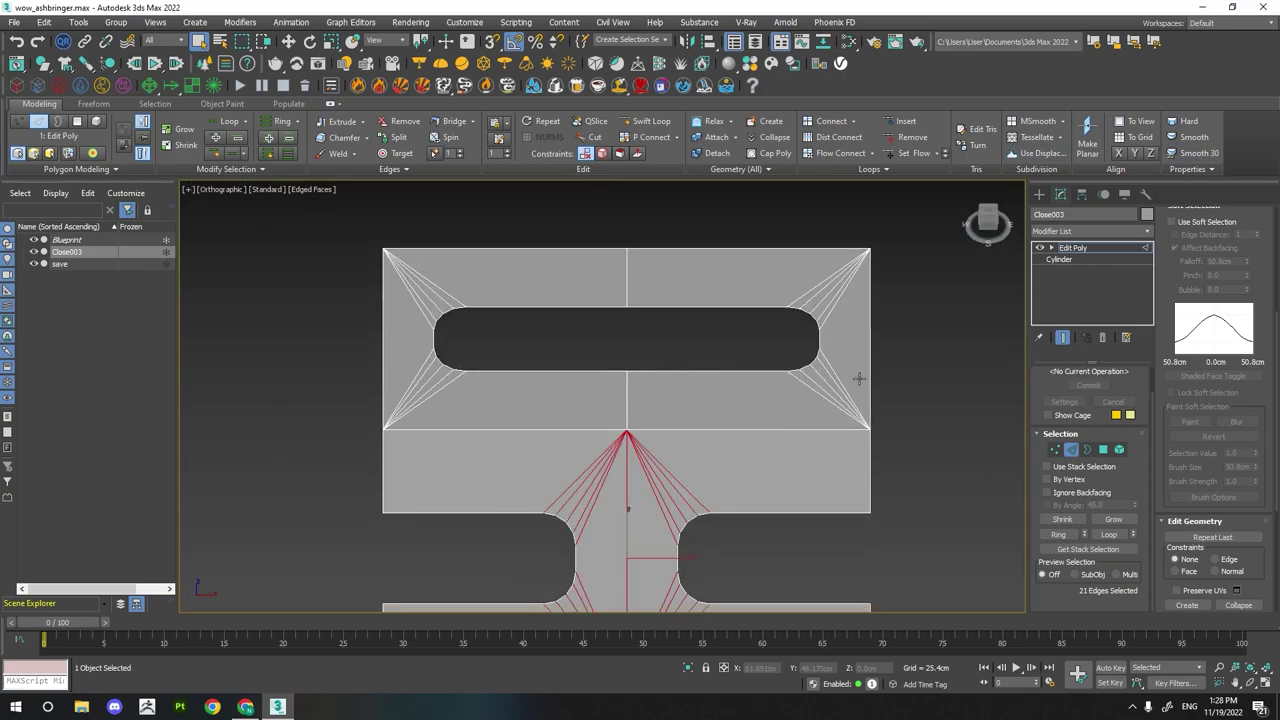
ctrl+drag(397, 409, 397, 404)
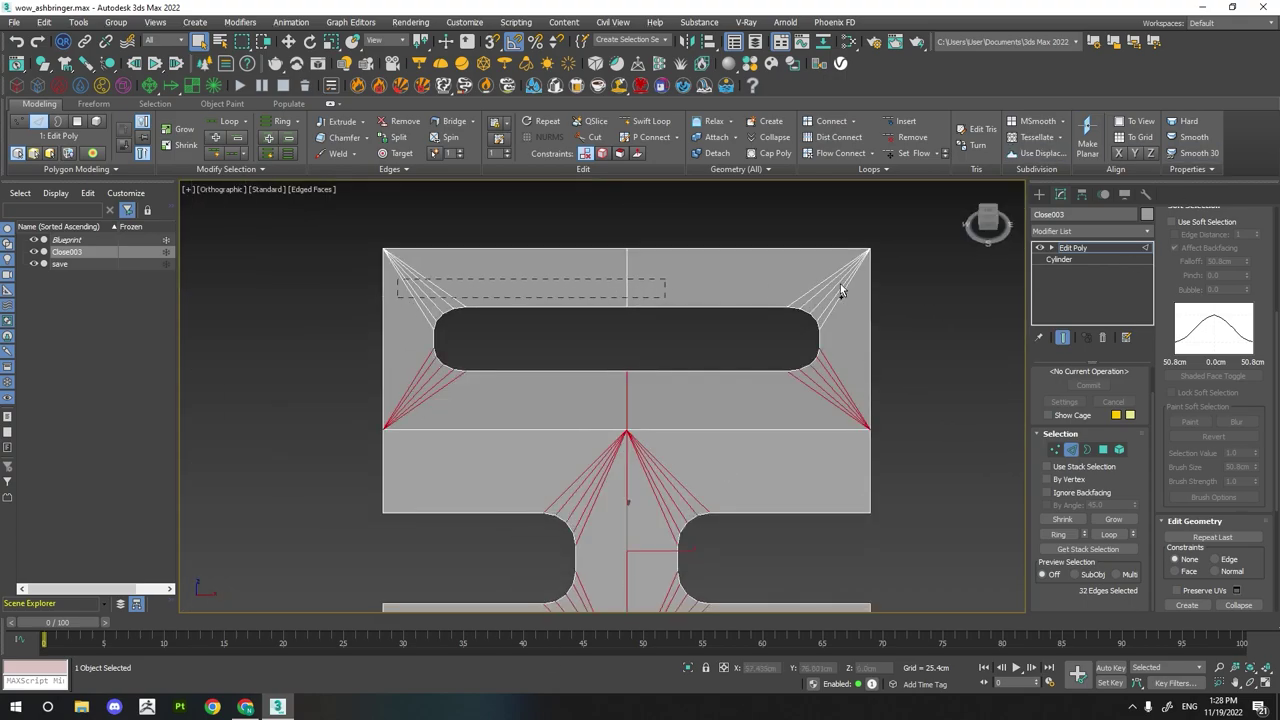
scroll(840, 290, down, 5)
key(t)
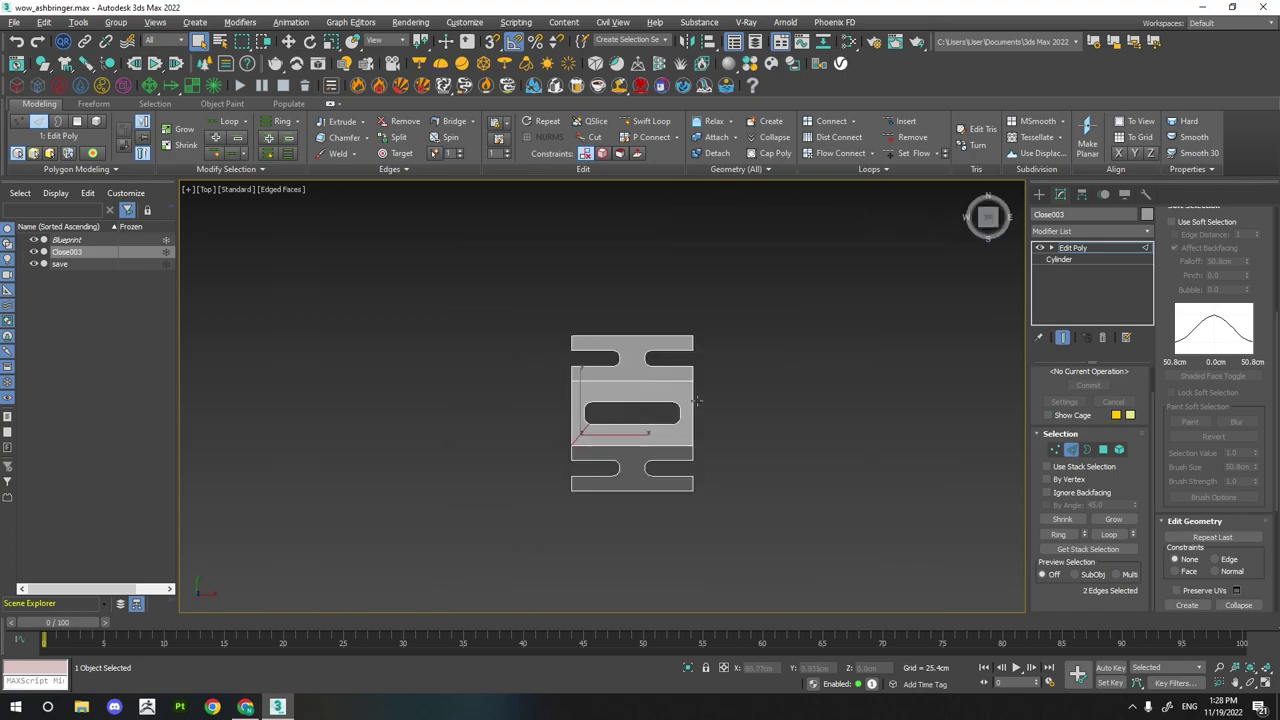
alt+middle_drag(696, 401, 686, 457)
- In Top view and Vertex mode, cut an edge from the upper slot end to the left border
key(1)
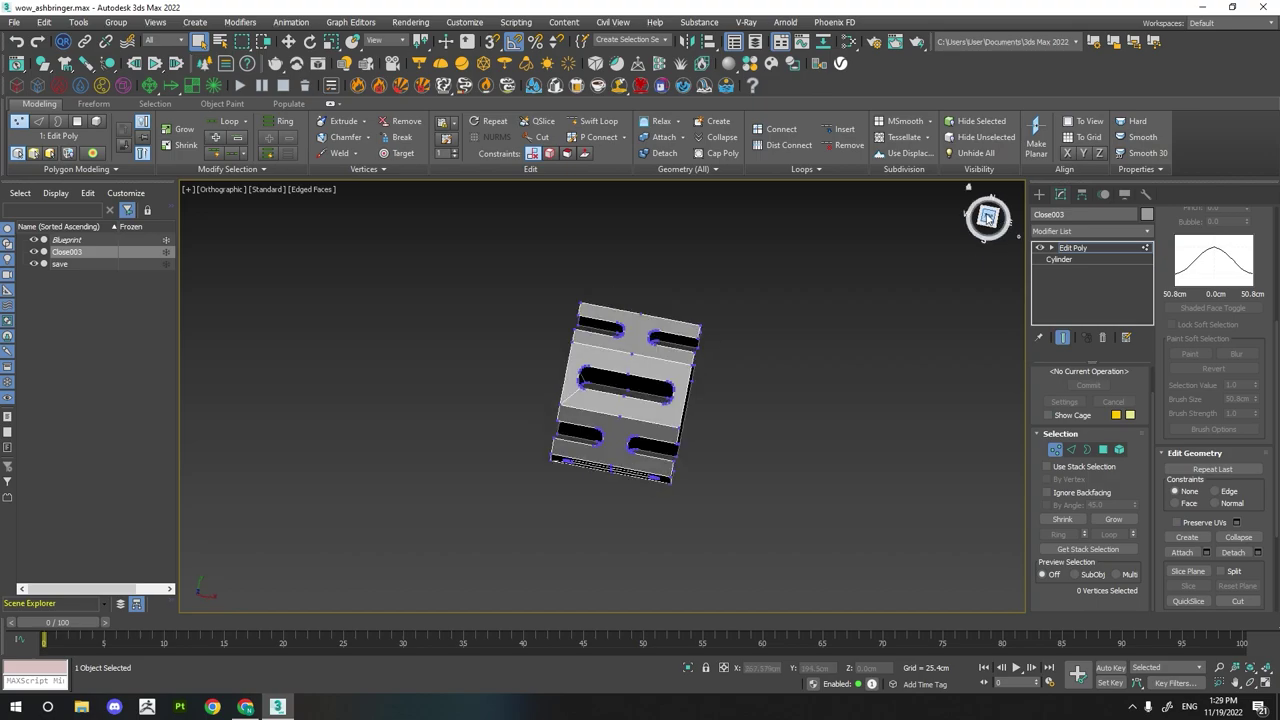
click(987, 215)
click(638, 509)
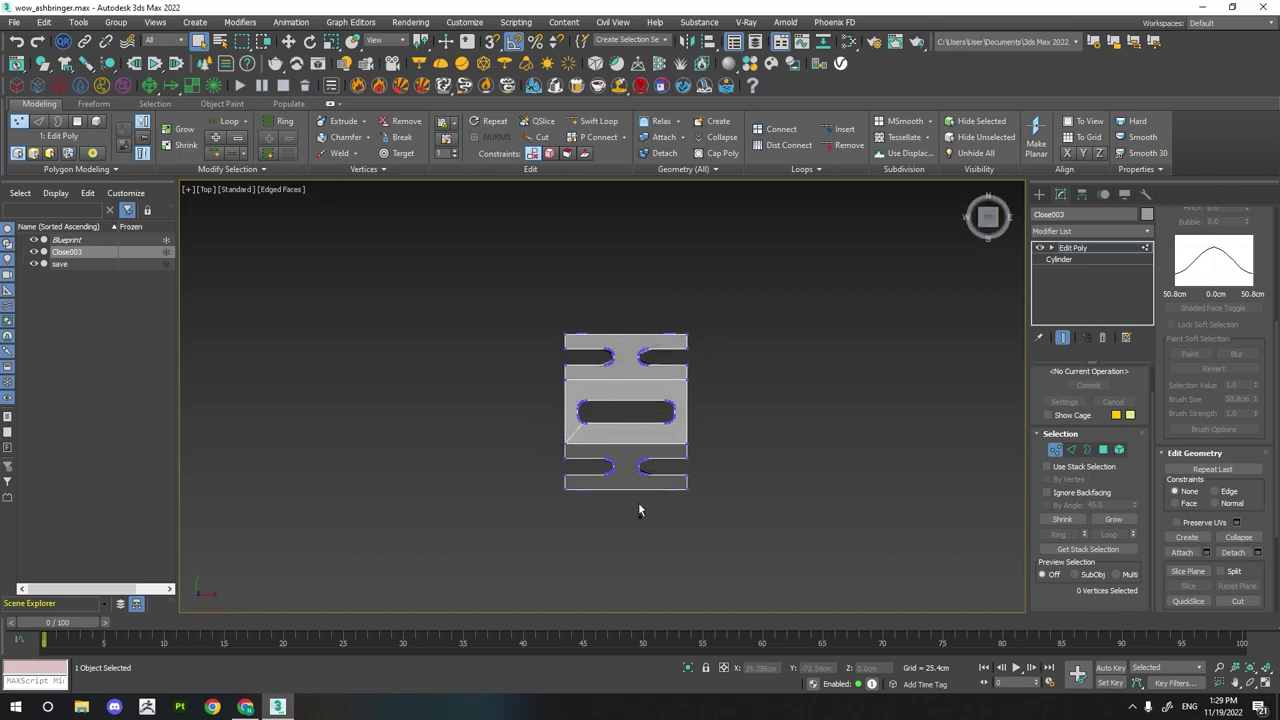
scroll(606, 443, up, 3)
scroll(540, 335, up, 3)
click(532, 138)
scroll(536, 401, up, 2)
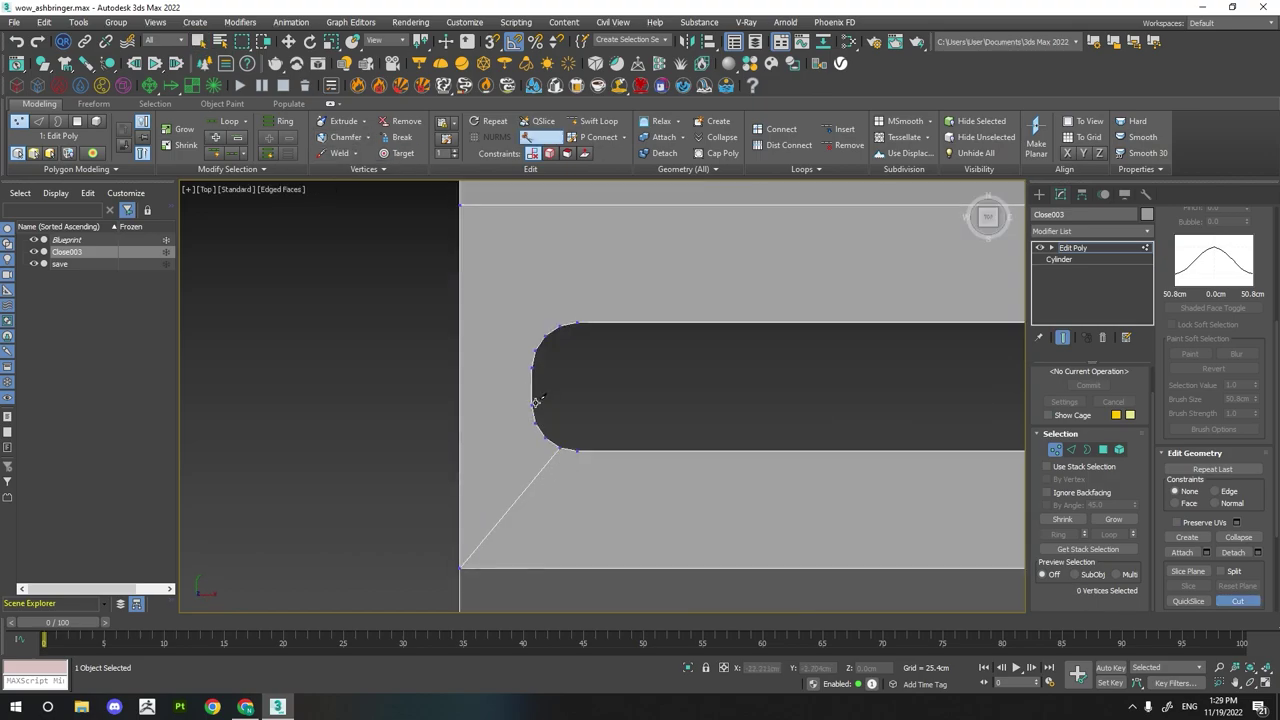
scroll(466, 406, down, 3)
scroll(466, 394, up, 3)
mouse_move(466, 394)
alt+middle_down()
mouse_move(451, 349)
mouse_move(467, 321)
alt+middle_up()
mouse_move(354, 309)
alt+middle_down()
mouse_move(406, 349)
mouse_move(383, 400)
mouse_move(396, 441)
alt+middle_up()
click(410, 447)
click(280, 437)
right_click(280, 437)
- Cut a second edge from the lower slot end to the left border
alt+middle_drag(280, 437, 314, 388)
click(535, 137)
scroll(300, 540, up, 5)
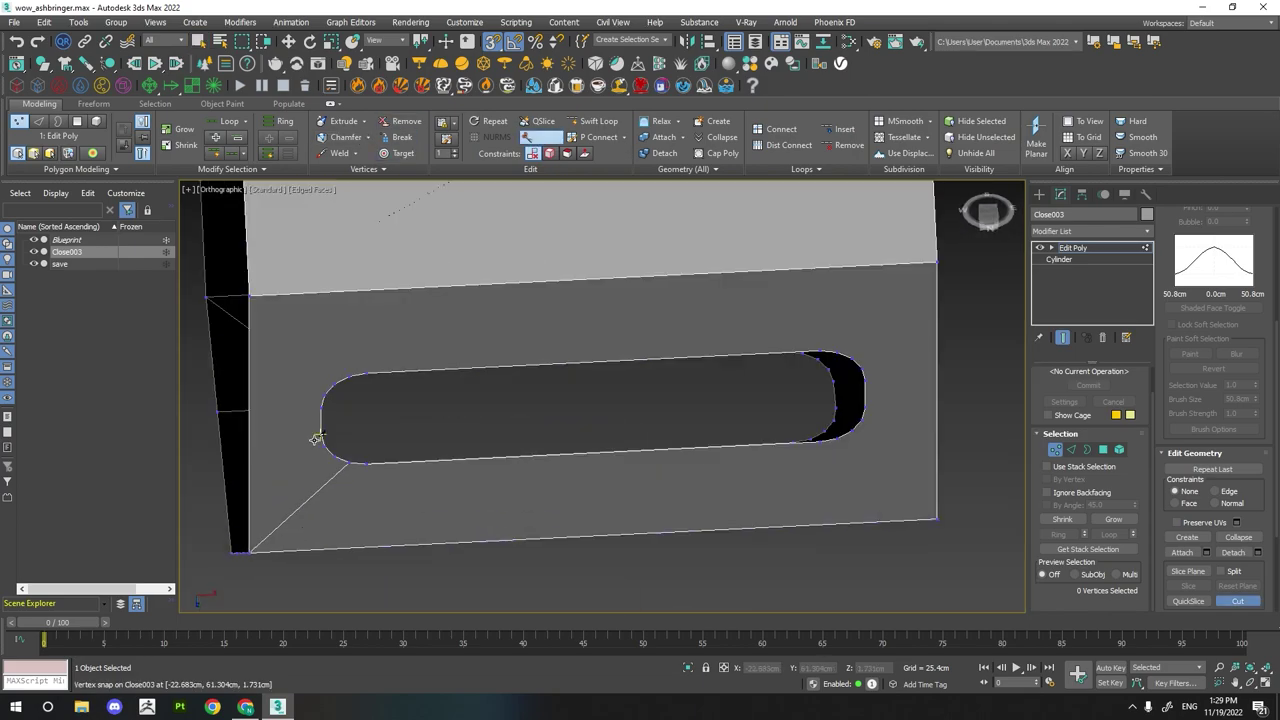
click(250, 437)
right_click(252, 462)
click(1071, 450)
- Make an initial pick of long edges, then clear it and face the segment front-on
scroll(314, 449, down, 5)
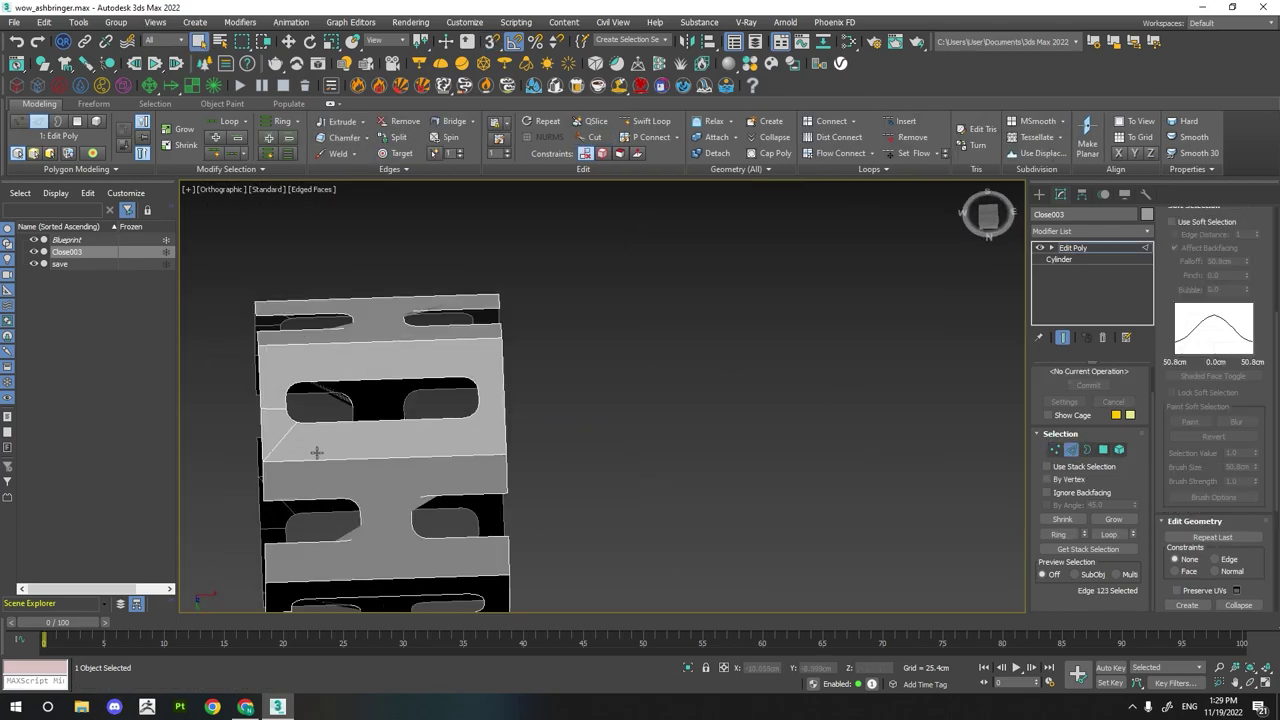
alt+middle_drag(314, 449, 300, 393)
ctrl+click(301, 393)
scroll(301, 393, down, 5)
alt+middle_drag(303, 455, 286, 340)
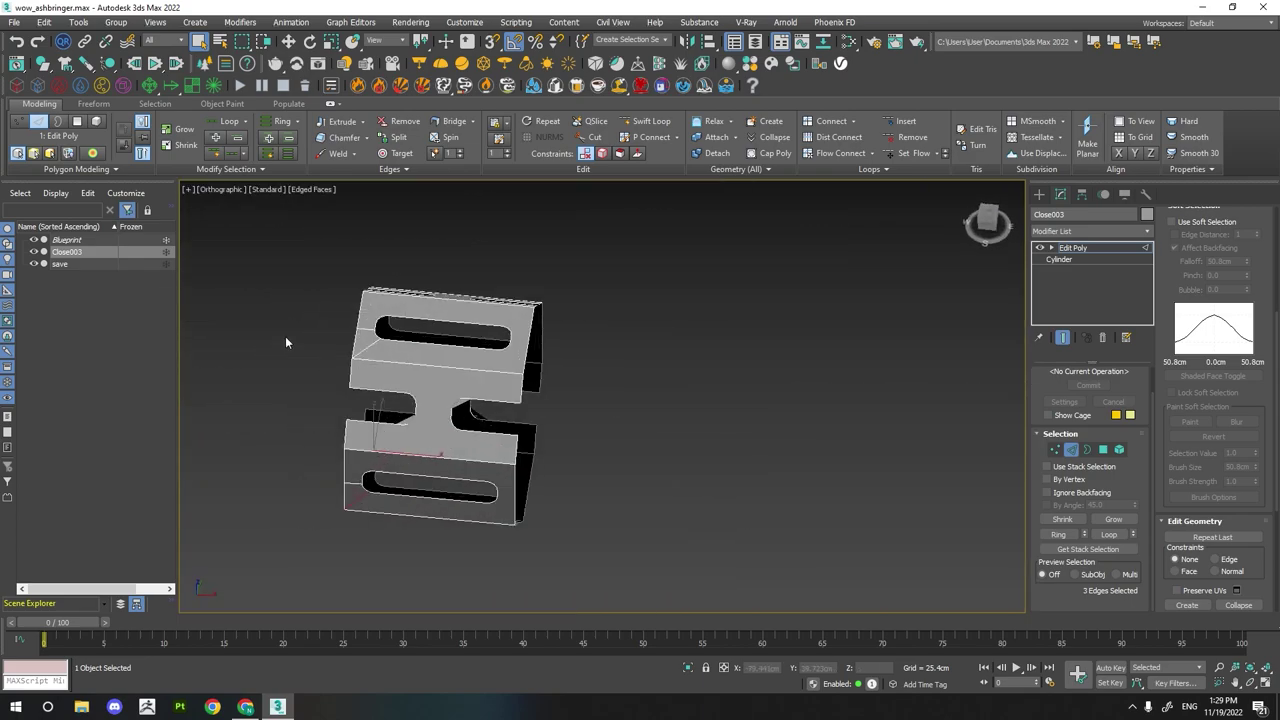
scroll(376, 363, up, 5)
click(198, 378)
scroll(198, 378, down, 5)
alt+middle_drag(198, 378, 421, 463)
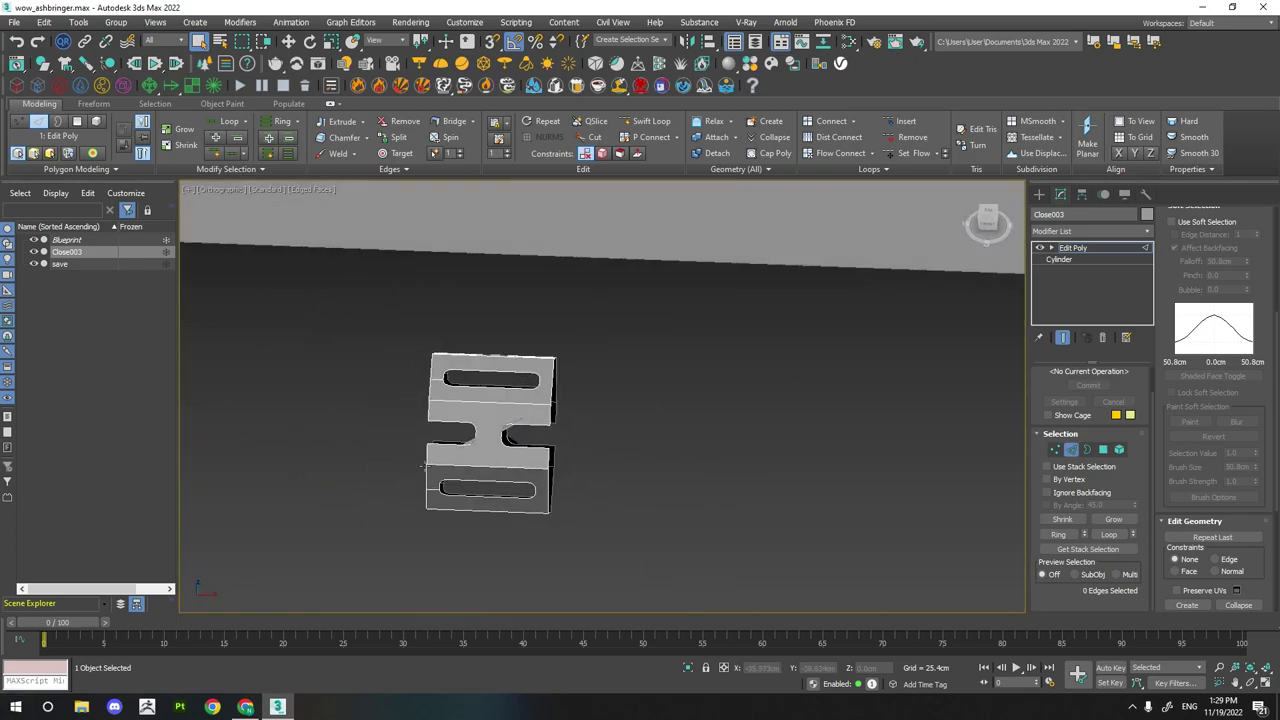
- Select the long edges running across the segment
ctrl+click(477, 395)
mouse_move(477, 395)
alt+middle_down()
mouse_move(482, 405)
mouse_move(480, 366)
alt+middle_up()
ctrl+click(507, 369)
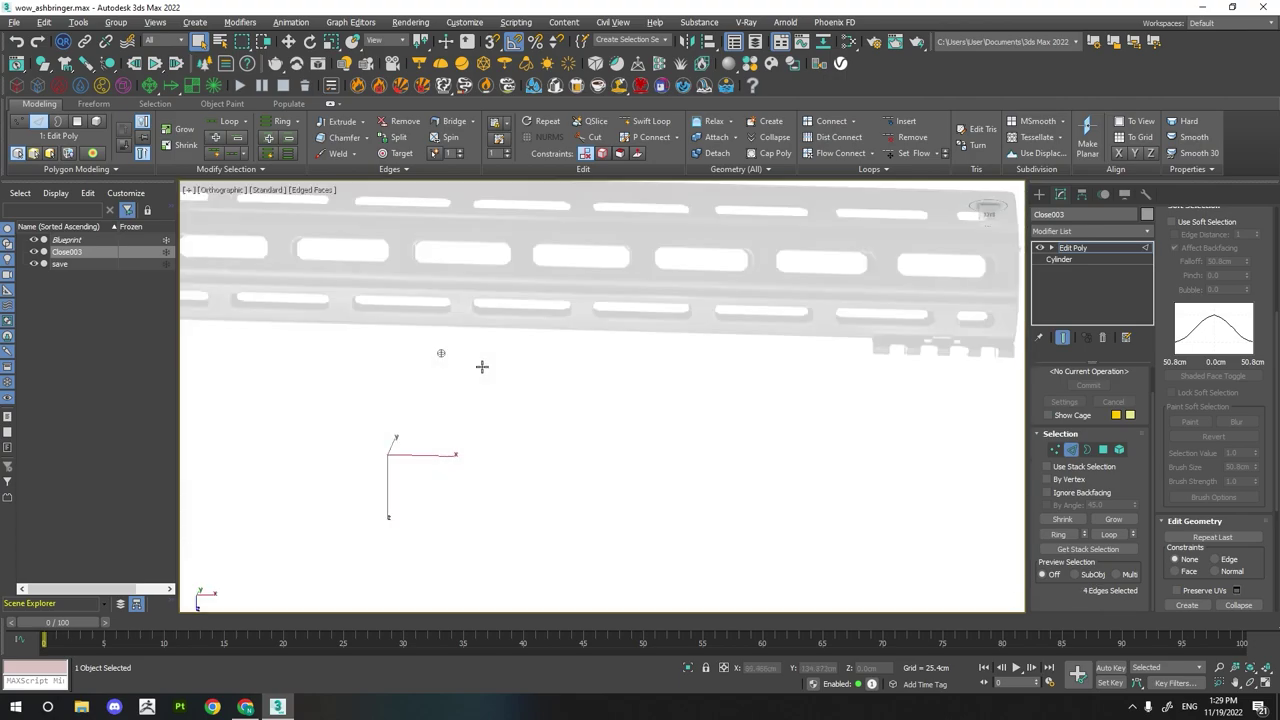
scroll(480, 366, down, 3)
mouse_move(380, 372)
alt+middle_down()
mouse_move(466, 429)
mouse_move(469, 563)
alt+middle_up()
scroll(466, 429, up, 3)
ctrl+click(466, 429)
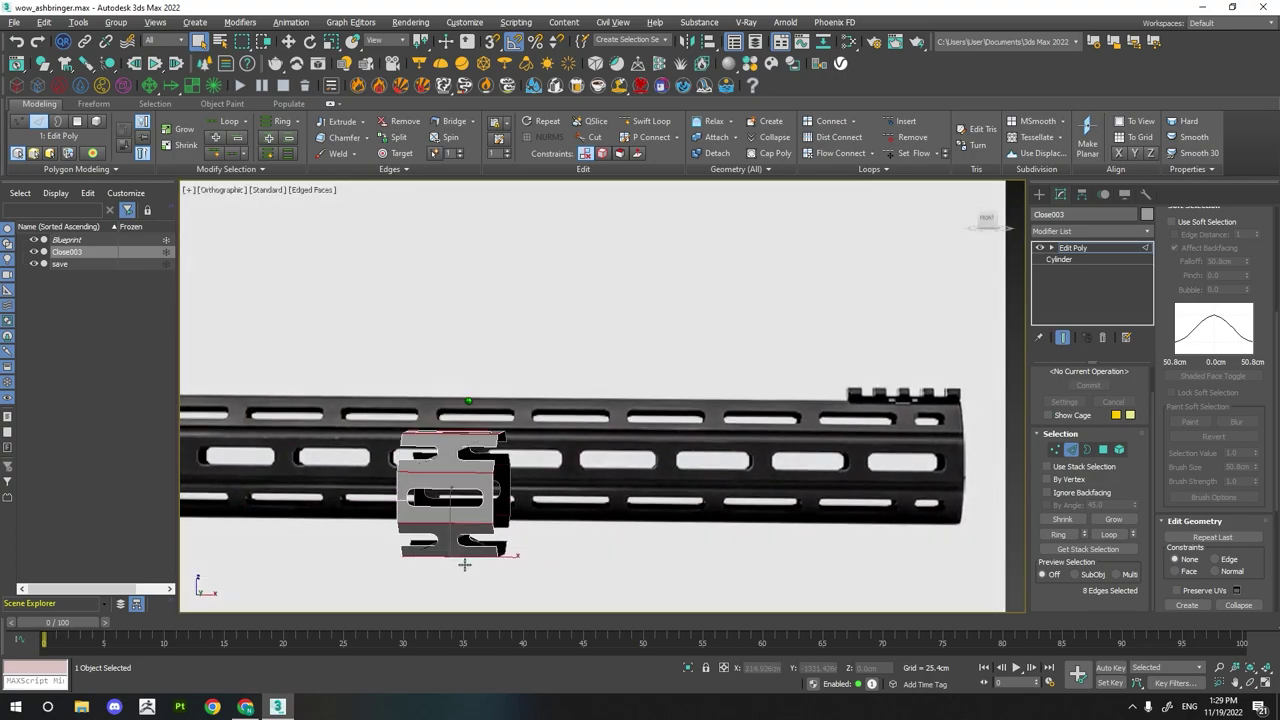
scroll(469, 563, up, 3)
scroll(700, 400, down, 3)
- Chamfer the selected edges by 6.473cm in Front view
key(f)
scroll(518, 466, up, 5)
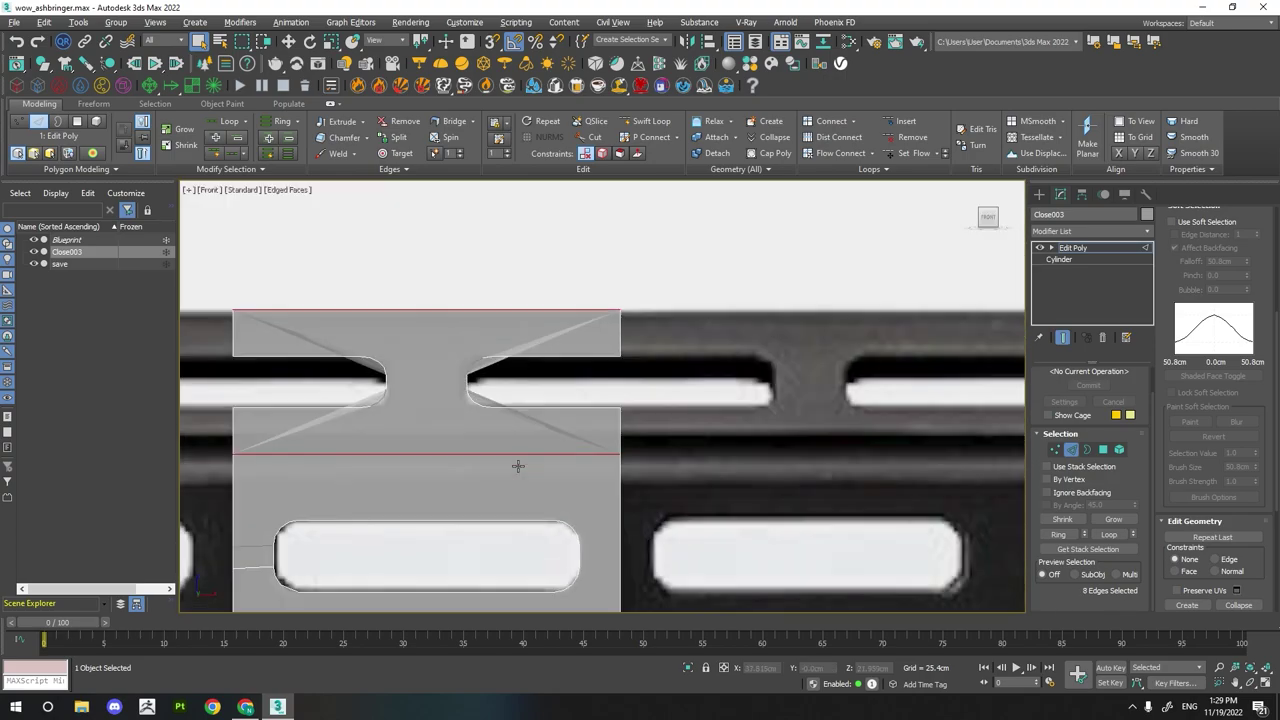
scroll(1259, 501, up, 5)
click(1207, 278)
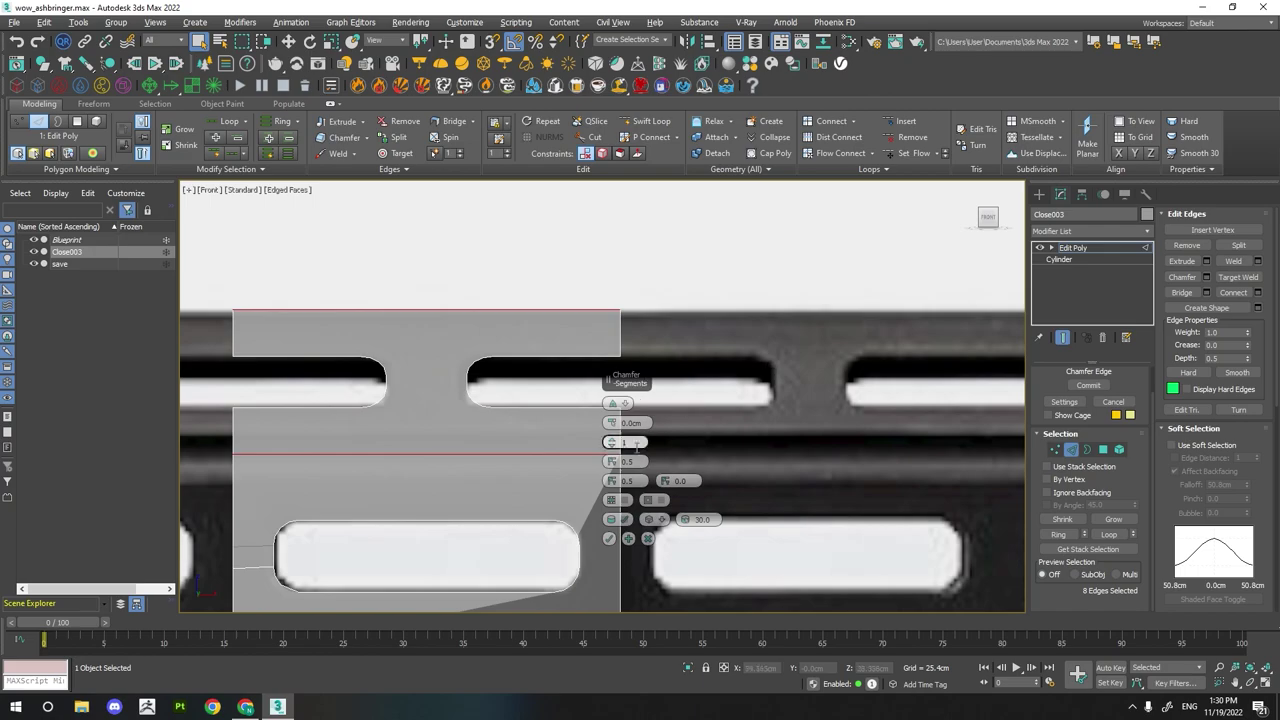
mouse_move(613, 423)
mouse_down()
mouse_move(611, 481)
mouse_move(581, 8)
mouse_up()
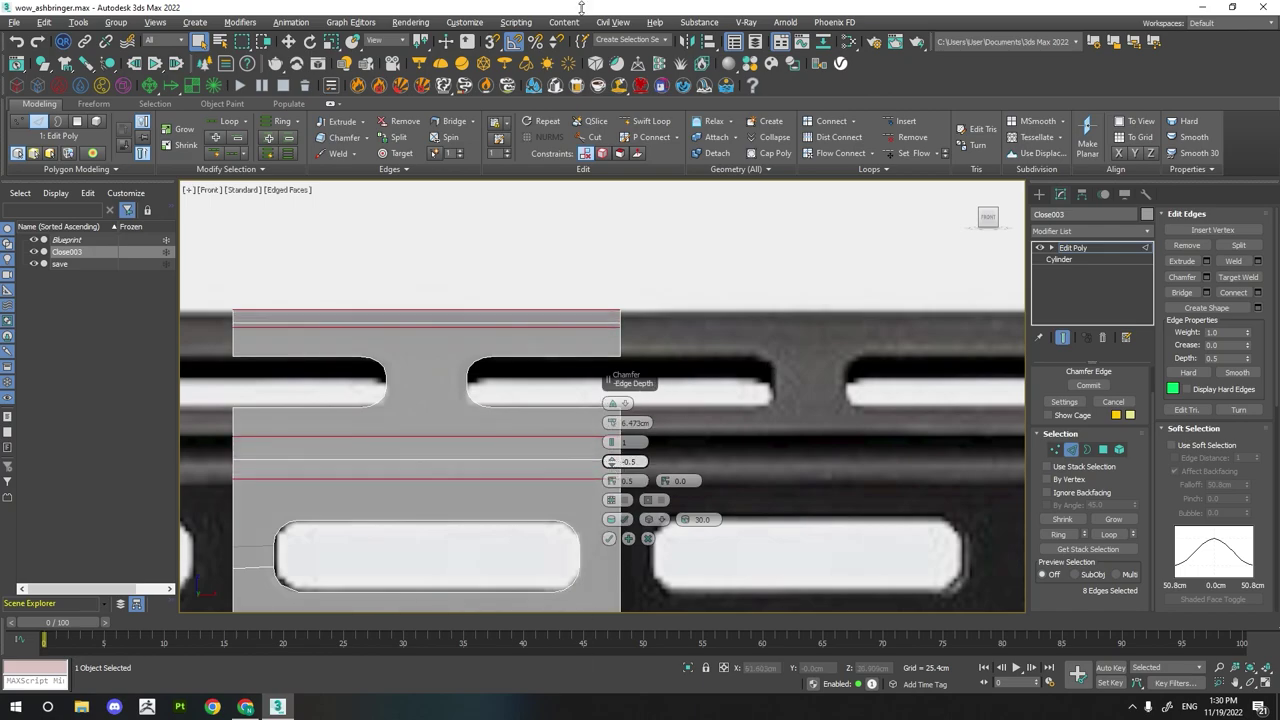
alt+middle_drag(368, 524, 316, 513)
- Commit the chamfer and select edges around the ring
click(609, 539)
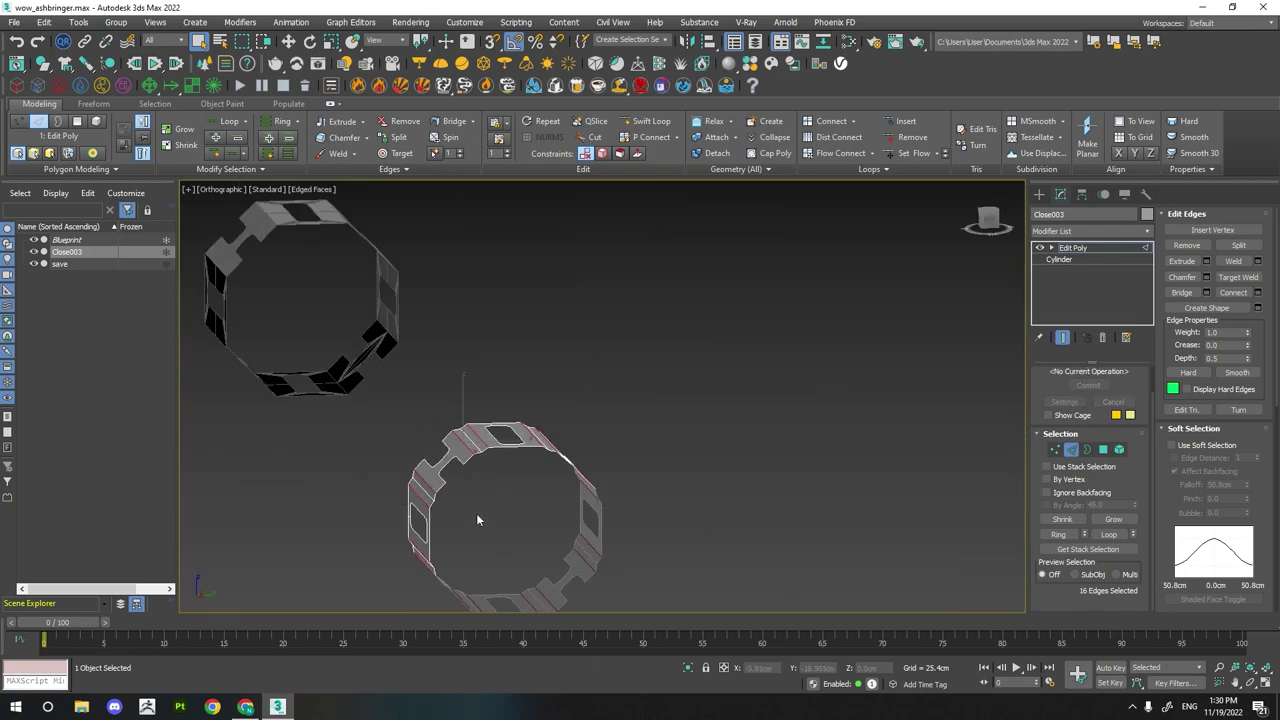
alt+middle_drag(477, 444, 600, 470)
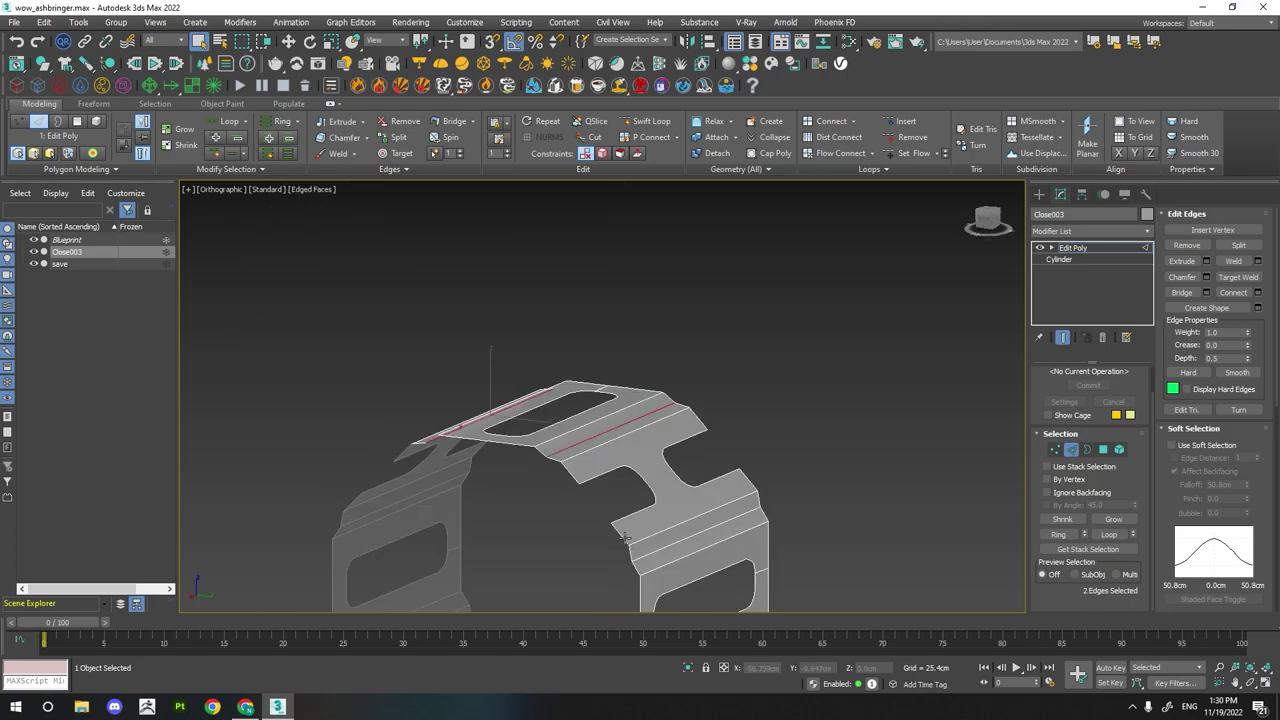
click(657, 549)
scroll(657, 549, up, 3)
alt+middle_drag(657, 549, 664, 484)
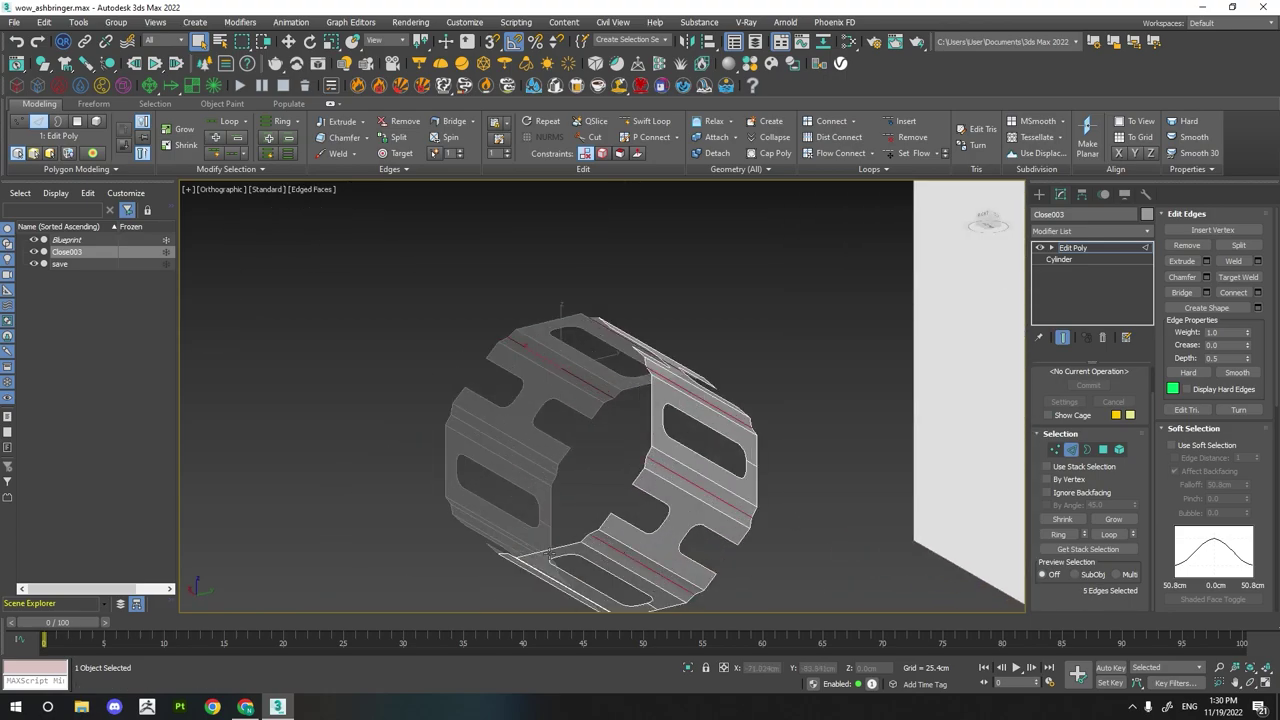
mouse_move(549, 552)
alt+middle_down()
mouse_move(614, 431)
mouse_move(660, 400)
alt+middle_up()
scroll(614, 431, down, 3)
- In Right view, scale the chamfer vertices inward to 83% to notch the grooves
click(988, 218)
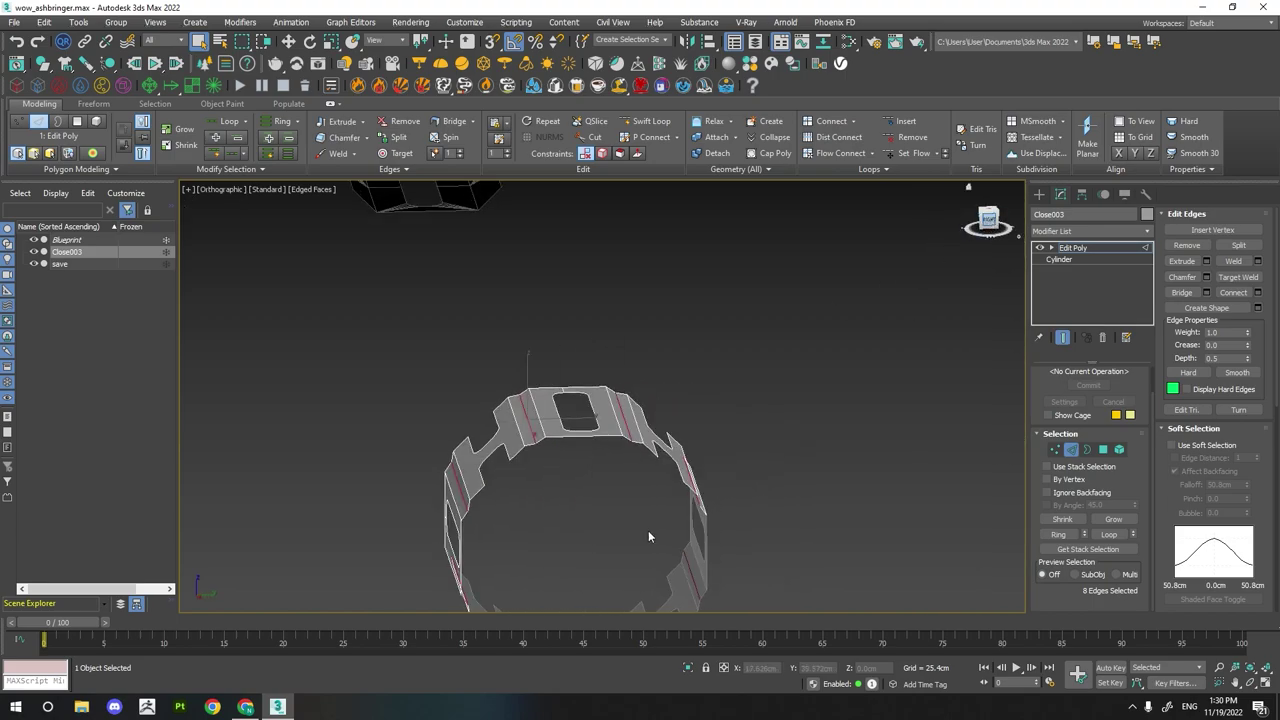
click(1054, 450)
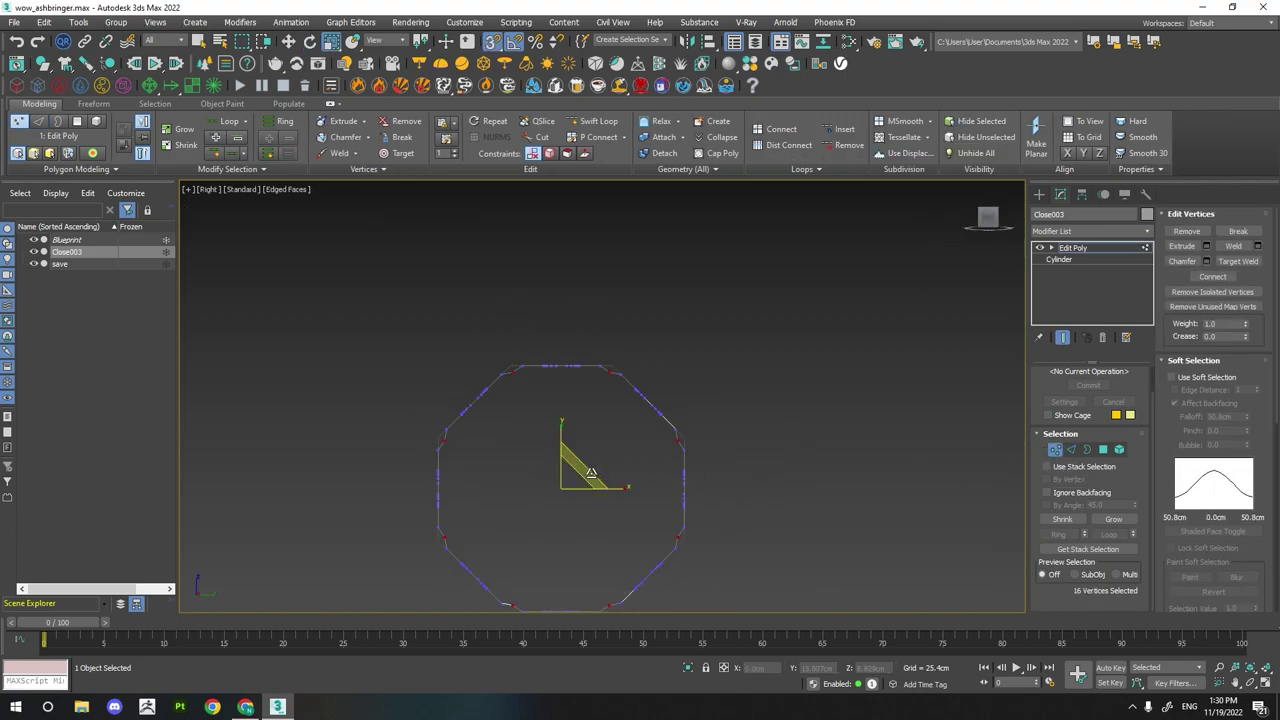
drag(591, 474, 583, 484)
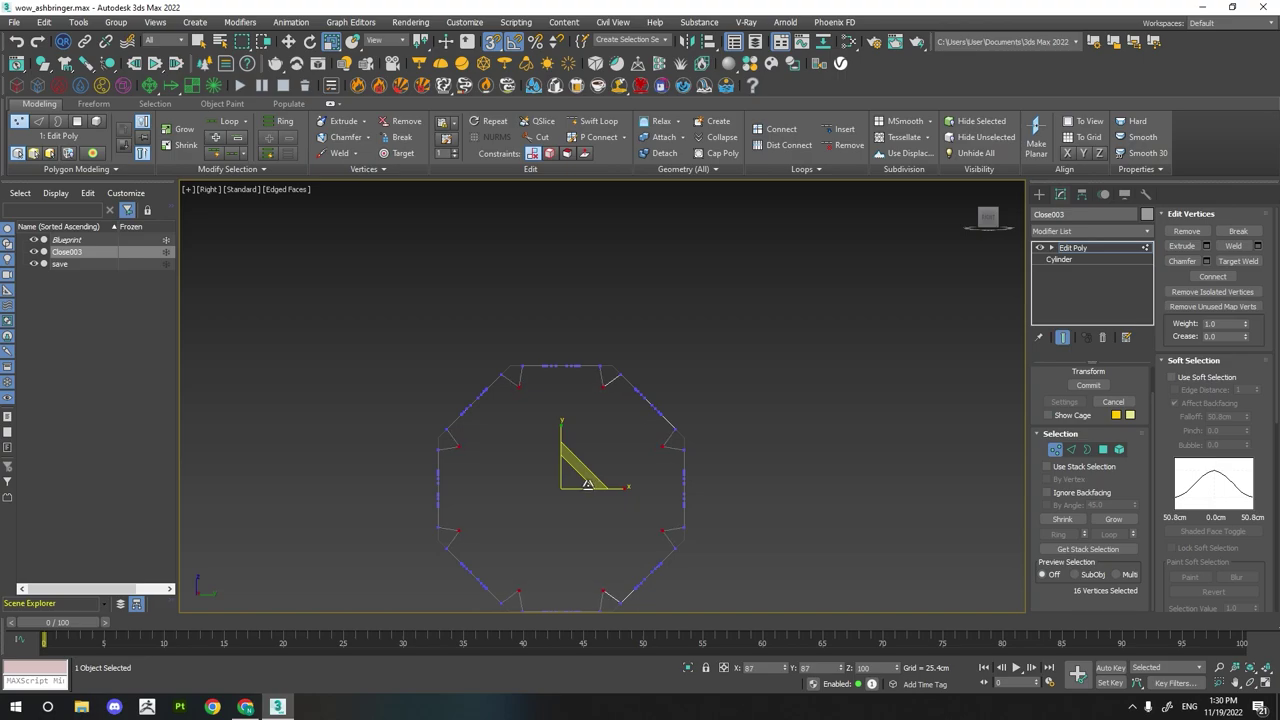
alt+middle_drag(588, 484, 1044, 472)
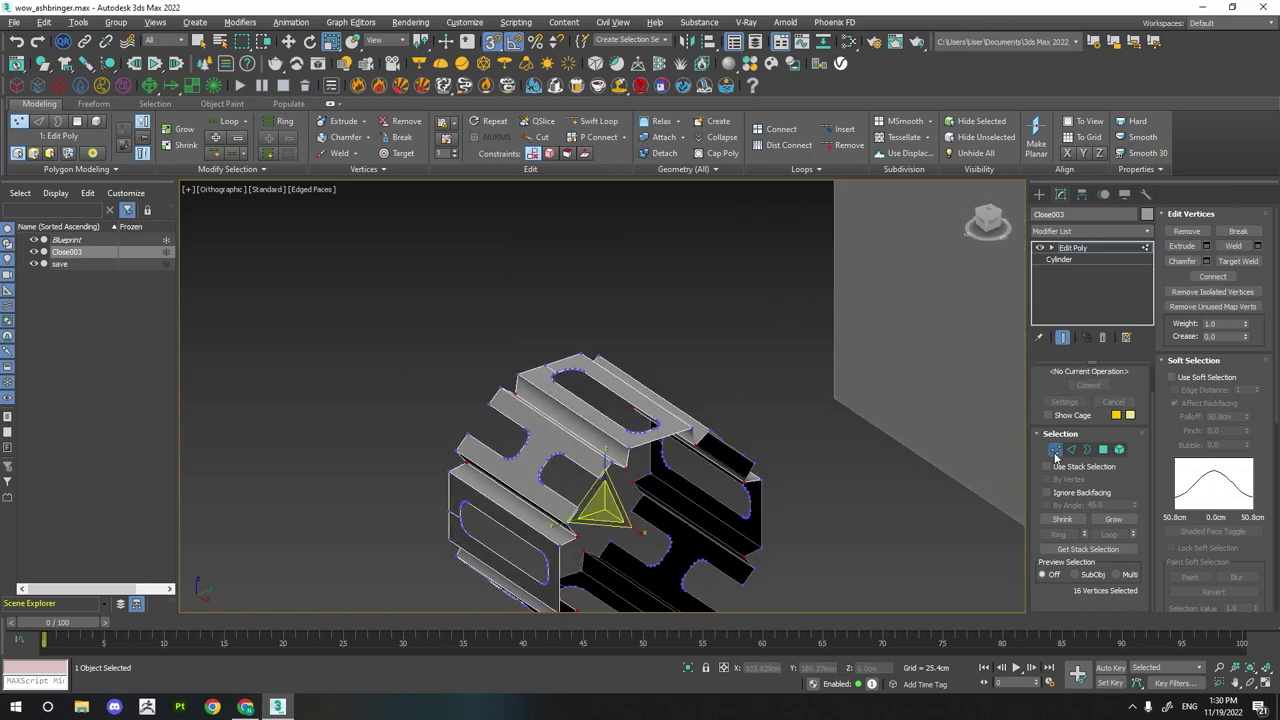
click(1054, 452)
click(1071, 449)
- Select all the groove edges around Close003's ring
mouse_move(600, 420)
alt+middle_down()
mouse_move(560, 400)
mouse_move(657, 376)
mouse_move(760, 420)
alt+middle_up()
key(w)
ctrl+click(792, 433)
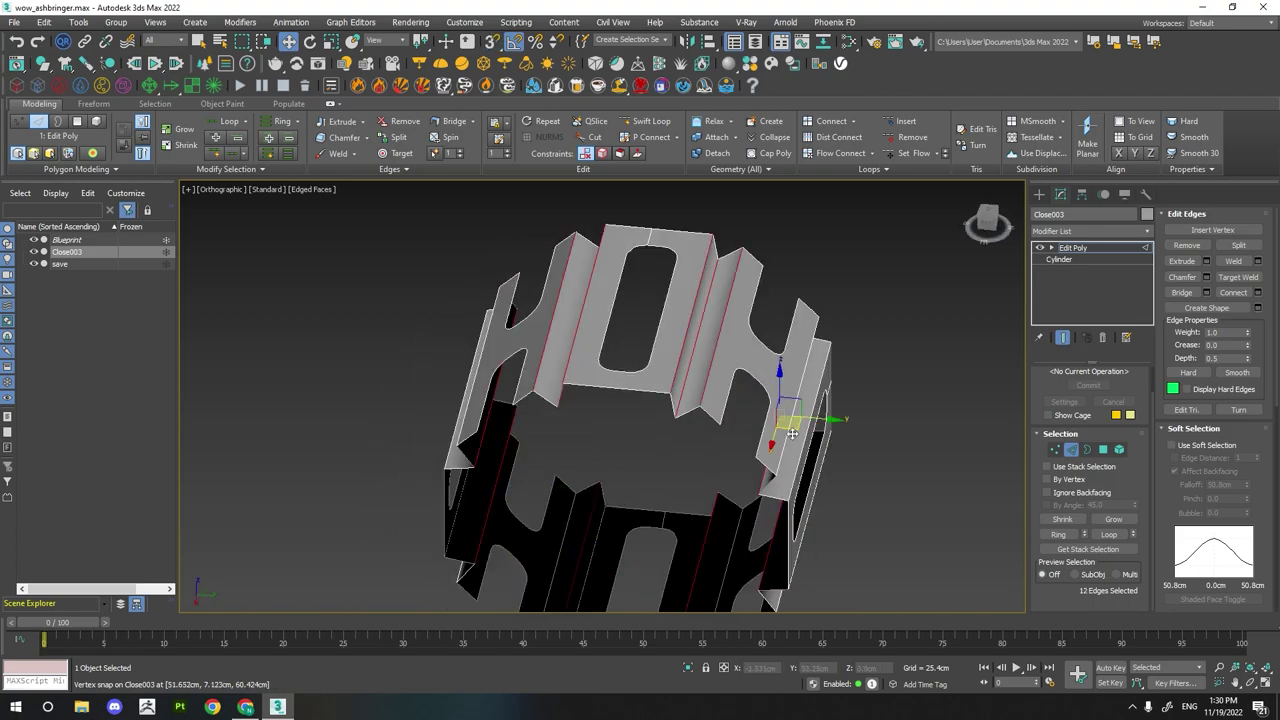
scroll(797, 484, up, 5)
scroll(797, 484, down, 5)
scroll(797, 484, up, 5)
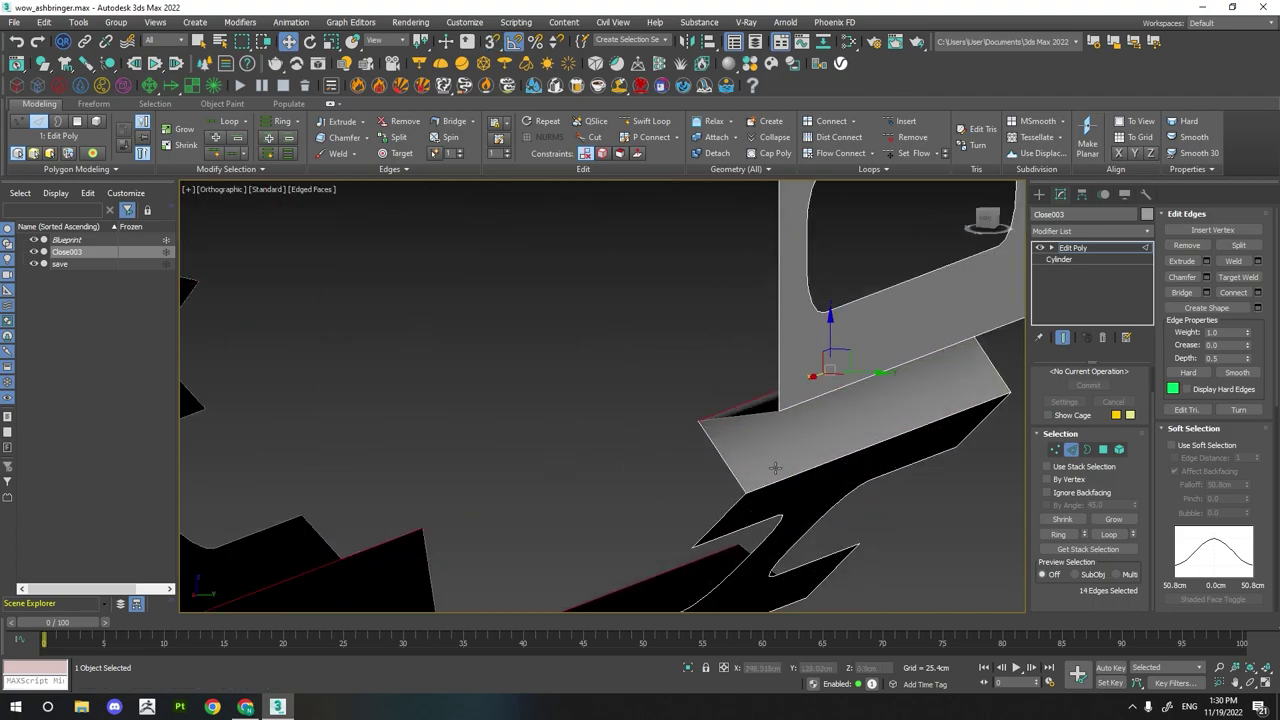
ctrl+click(795, 485)
scroll(795, 485, down, 8)
scroll(700, 400, up, 8)
ctrl+click(686, 371)
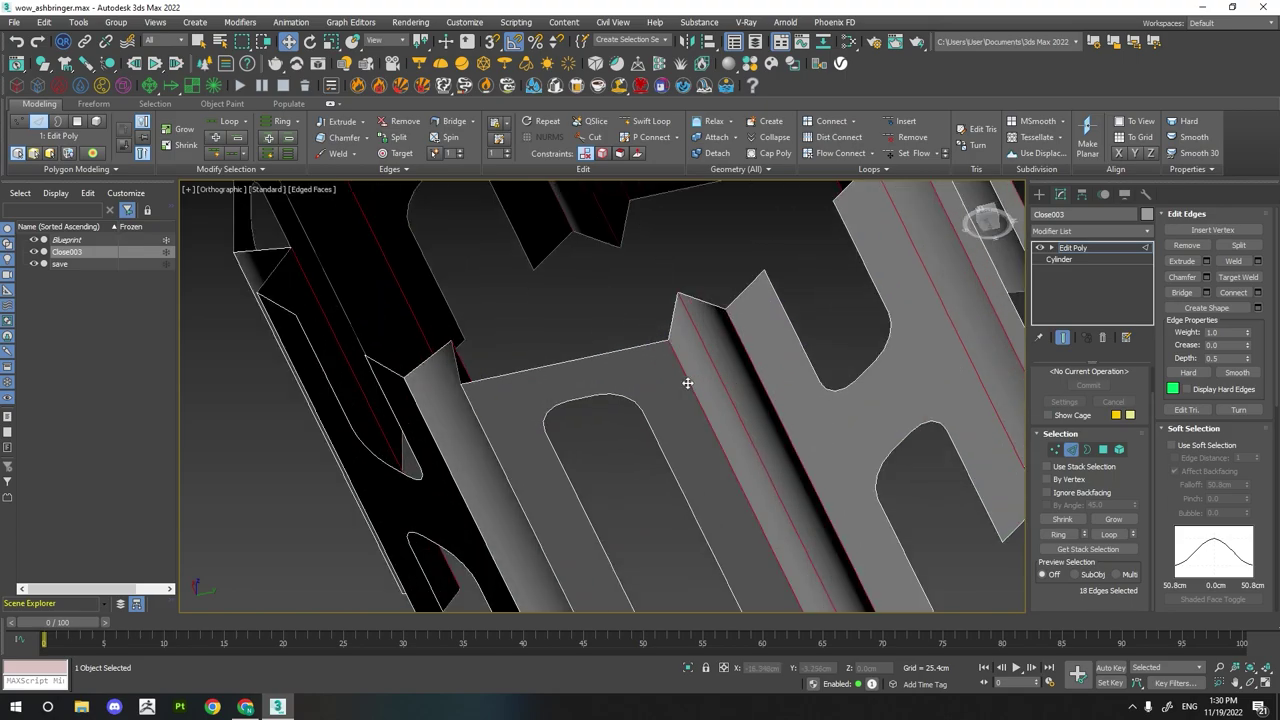
scroll(505, 419, down, 5)
scroll(505, 419, up, 5)
ctrl+click(387, 468)
ctrl+click(361, 436)
scroll(400, 400, down, 5)
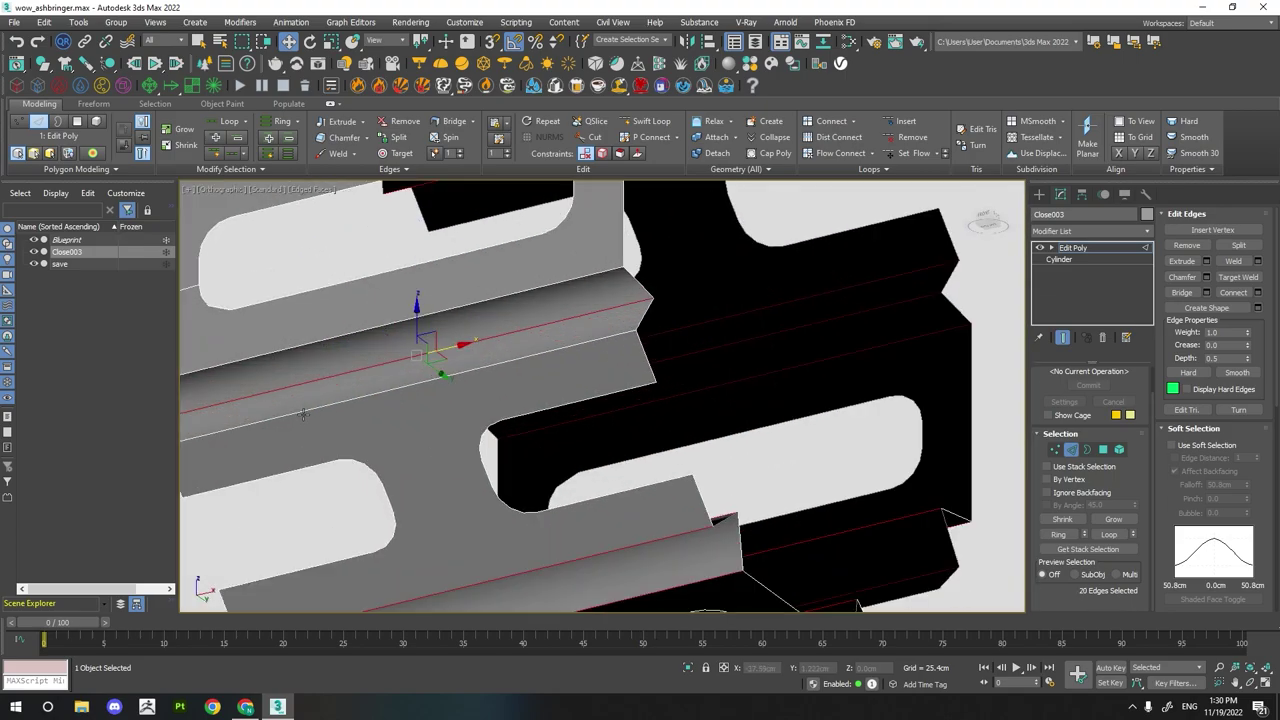
scroll(300, 360, up, 5)
ctrl+click(285, 348)
scroll(285, 348, down, 5)
scroll(300, 320, up, 5)
ctrl+click(330, 300)
ctrl+click(341, 285)
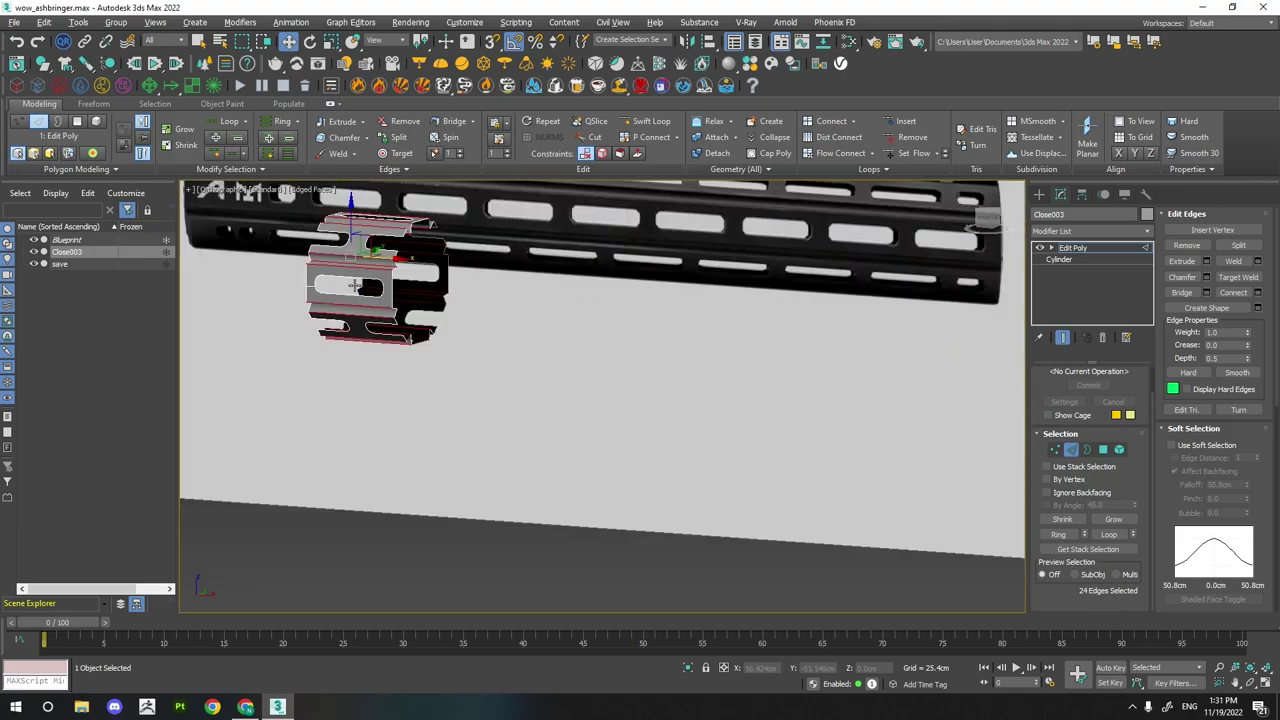
scroll(341, 285, down, 5)
scroll(341, 285, up, 5)
scroll(341, 285, down, 1)
- Chamfer the selected groove edges with 2 segments and commit the result
key(ctrl+shift+c)
scroll(447, 303, up, 2)
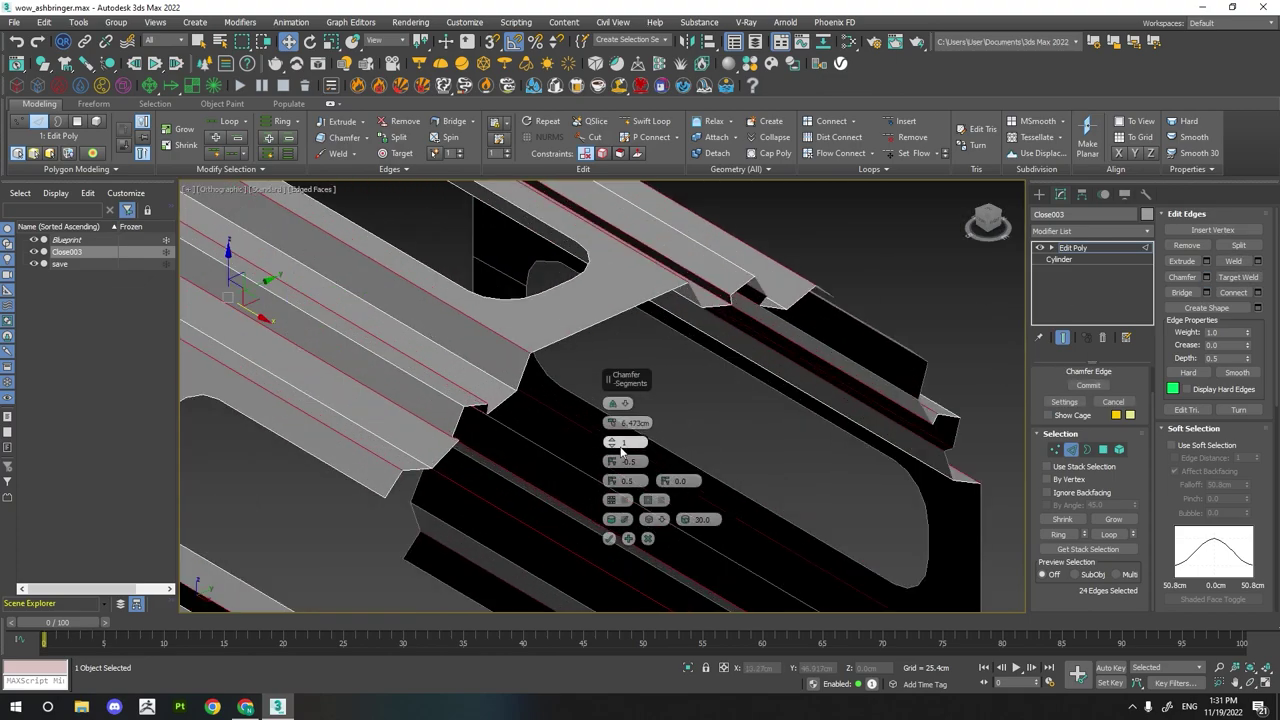
drag(614, 430, 563, 452)
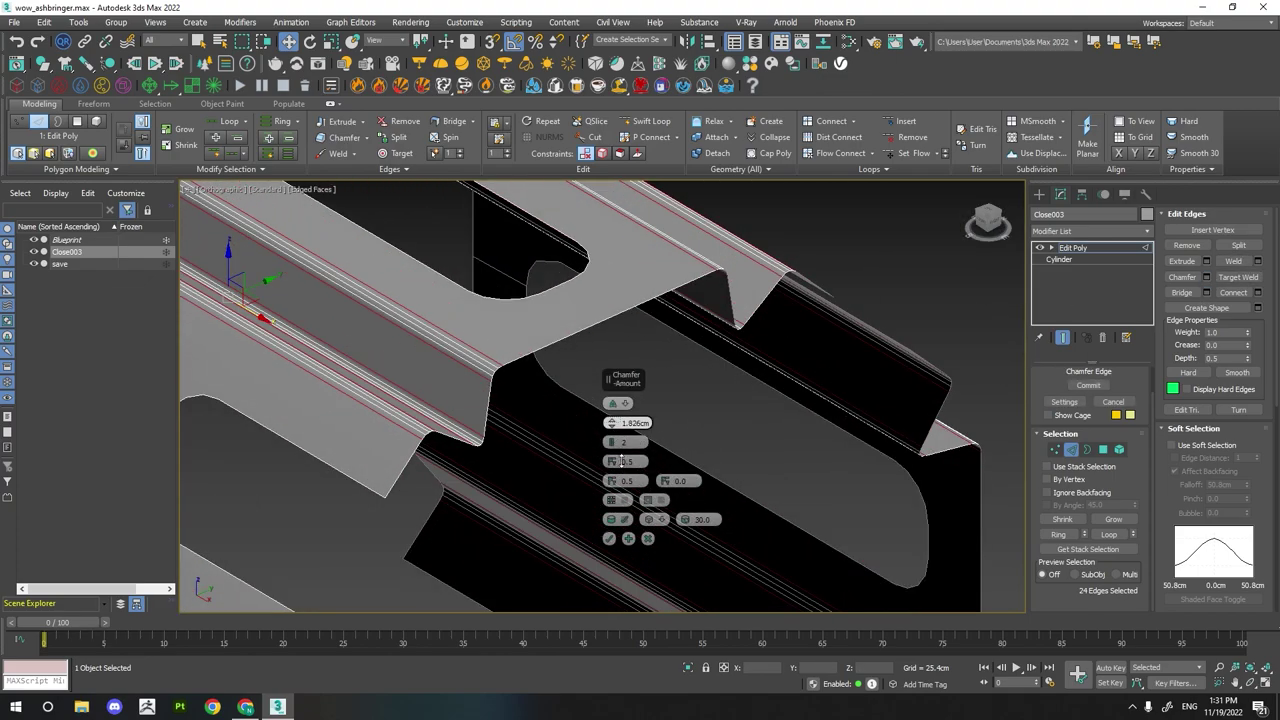
alt+middle_drag(563, 452, 489, 416)
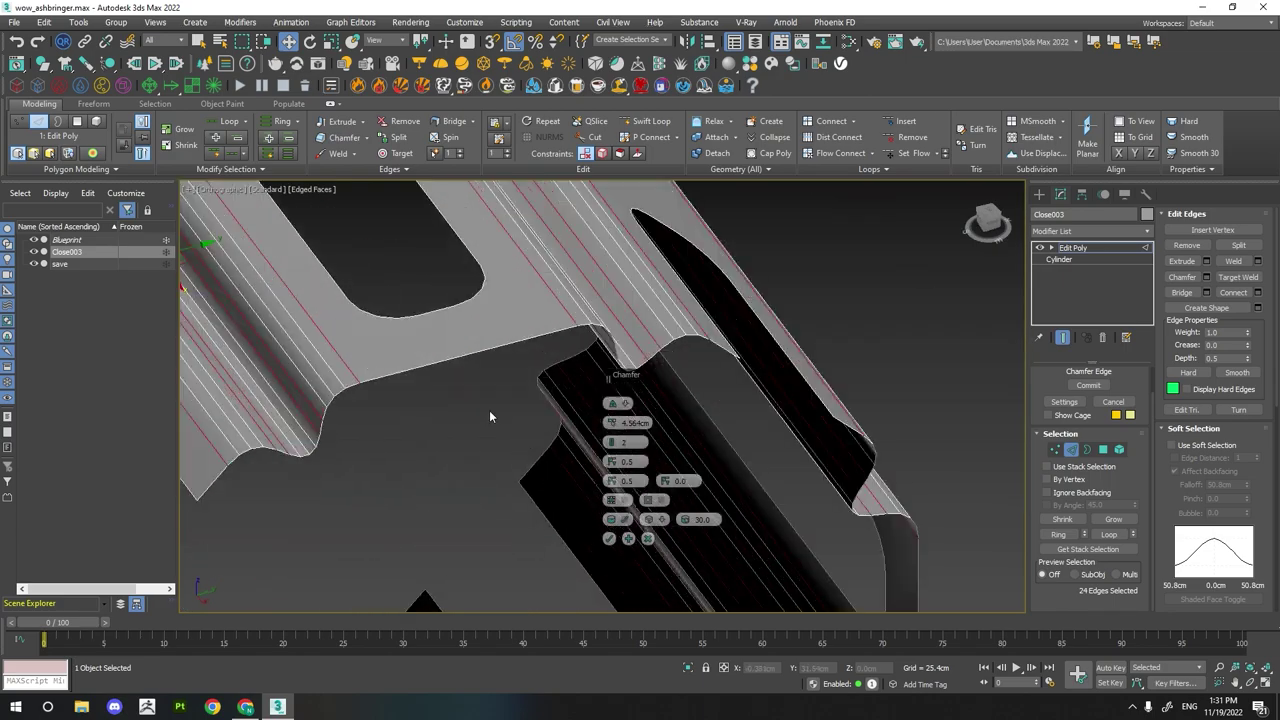
mouse_move(581, 520)
alt+middle_down()
mouse_move(330, 472)
mouse_move(714, 463)
mouse_move(769, 391)
alt+middle_up()
key(F4)
key(F4)
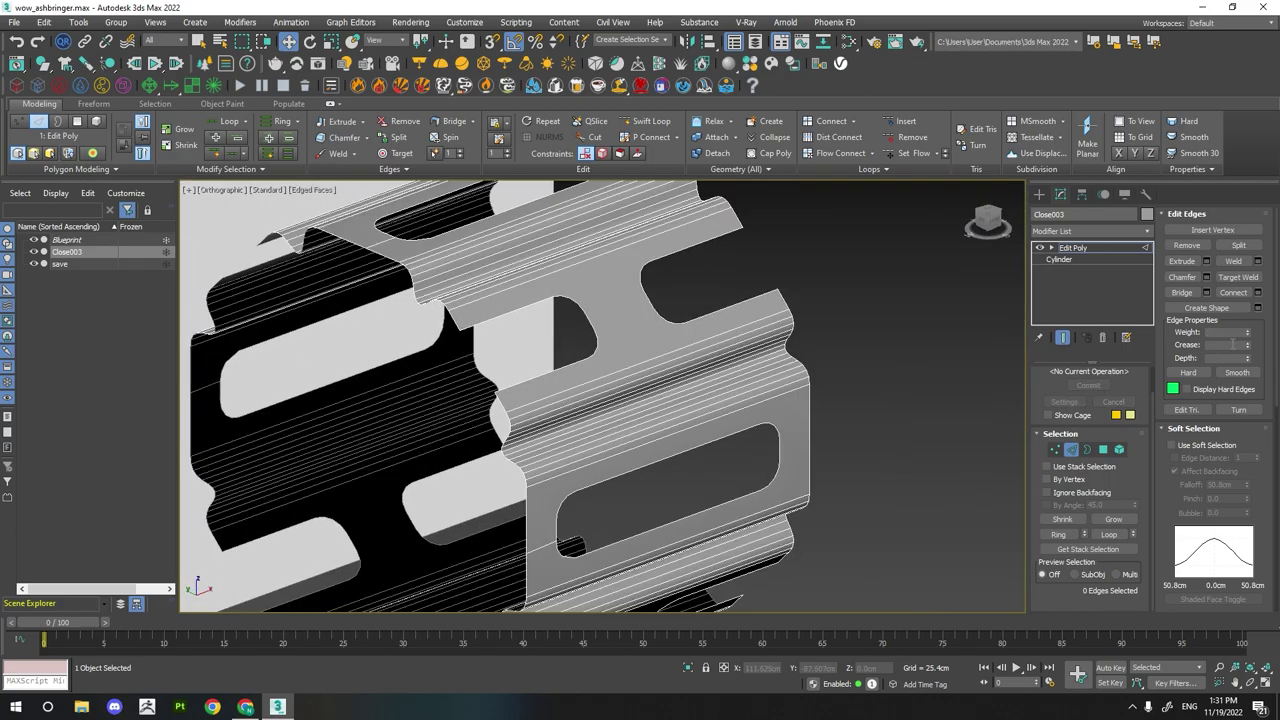
- Toggle Slice Plane on and back off, then open the Reset XForm utility
scroll(1204, 468, down, 5)
click(1188, 424)
scroll(680, 453, down, 3)
scroll(590, 440, down, 2)
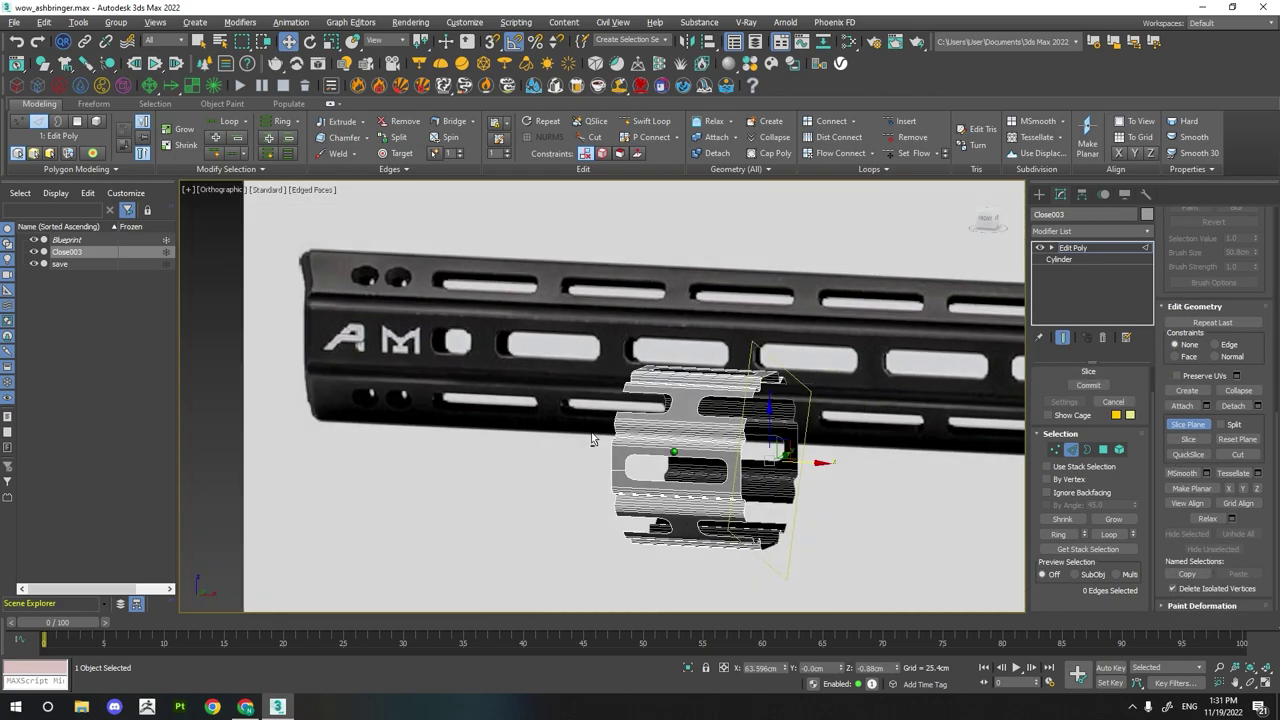
alt+middle_drag(590, 440, 628, 443)
click(1188, 424)
click(1146, 194)
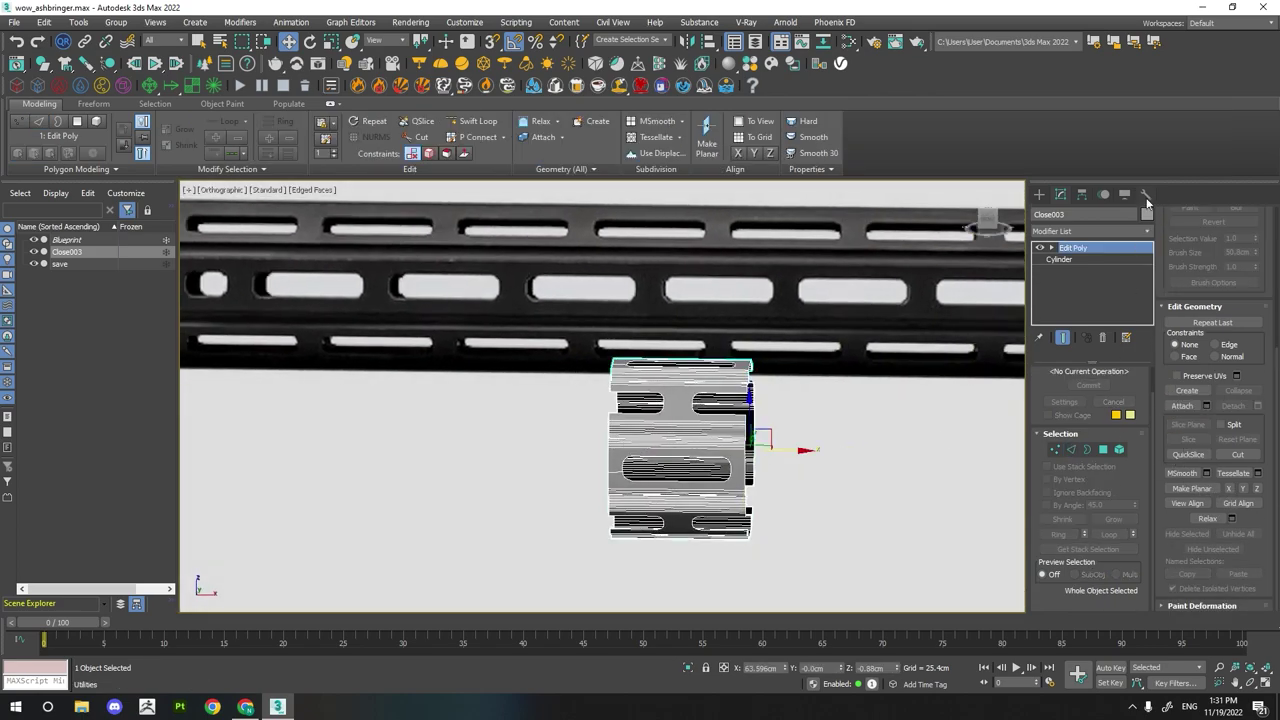
click(1112, 358)
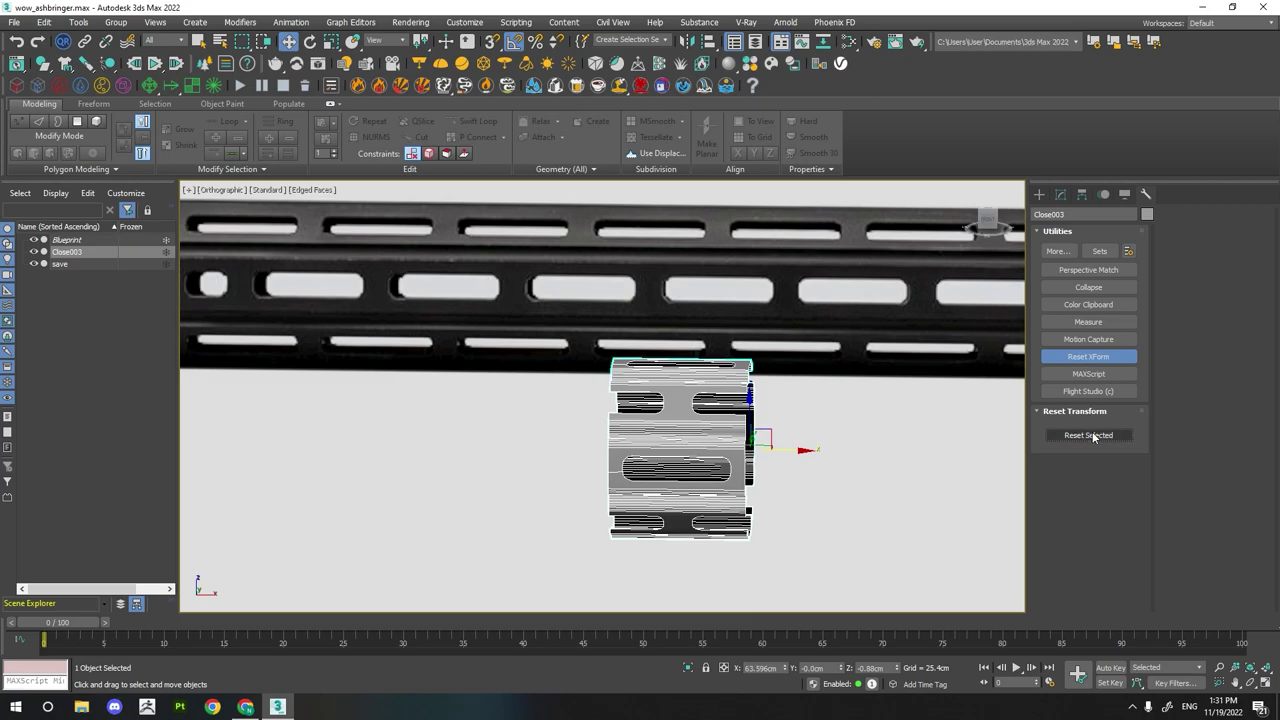
- Reset Close003's transform and collapse its modifier stack back to the editable mesh
click(1088, 435)
click(1061, 194)
right_click(1064, 250)
click(1100, 384)
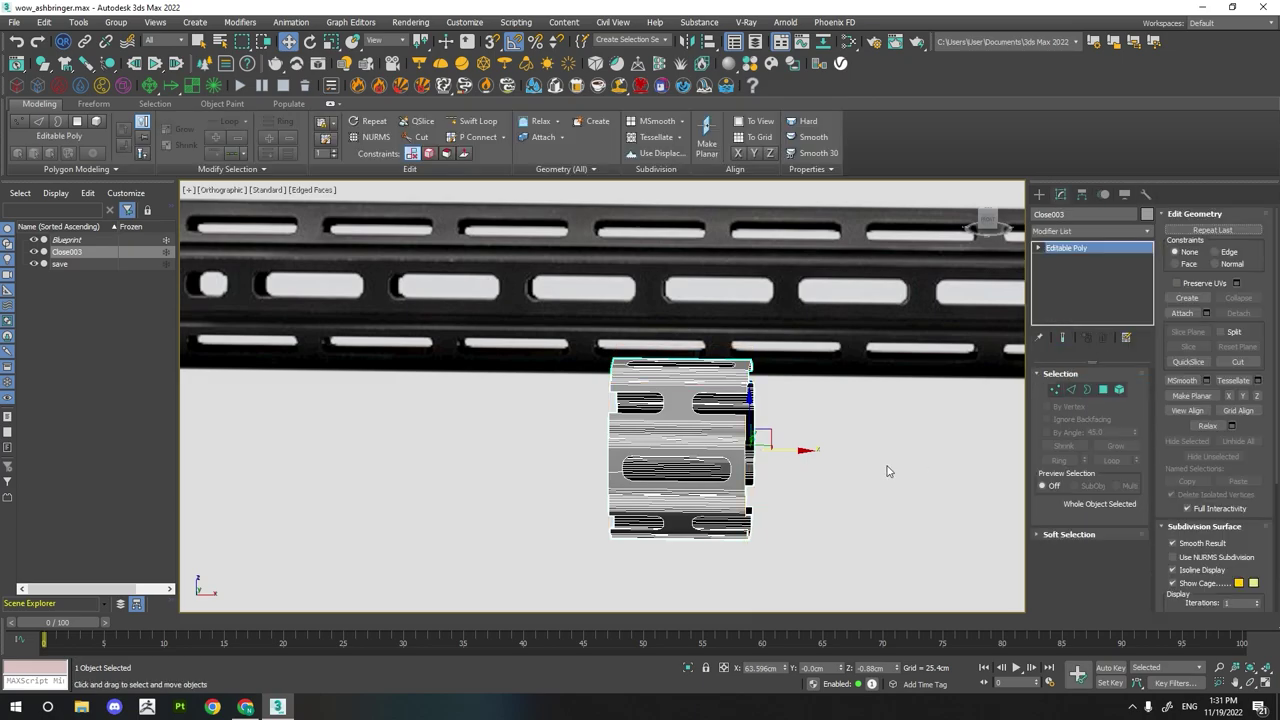
click(1082, 194)
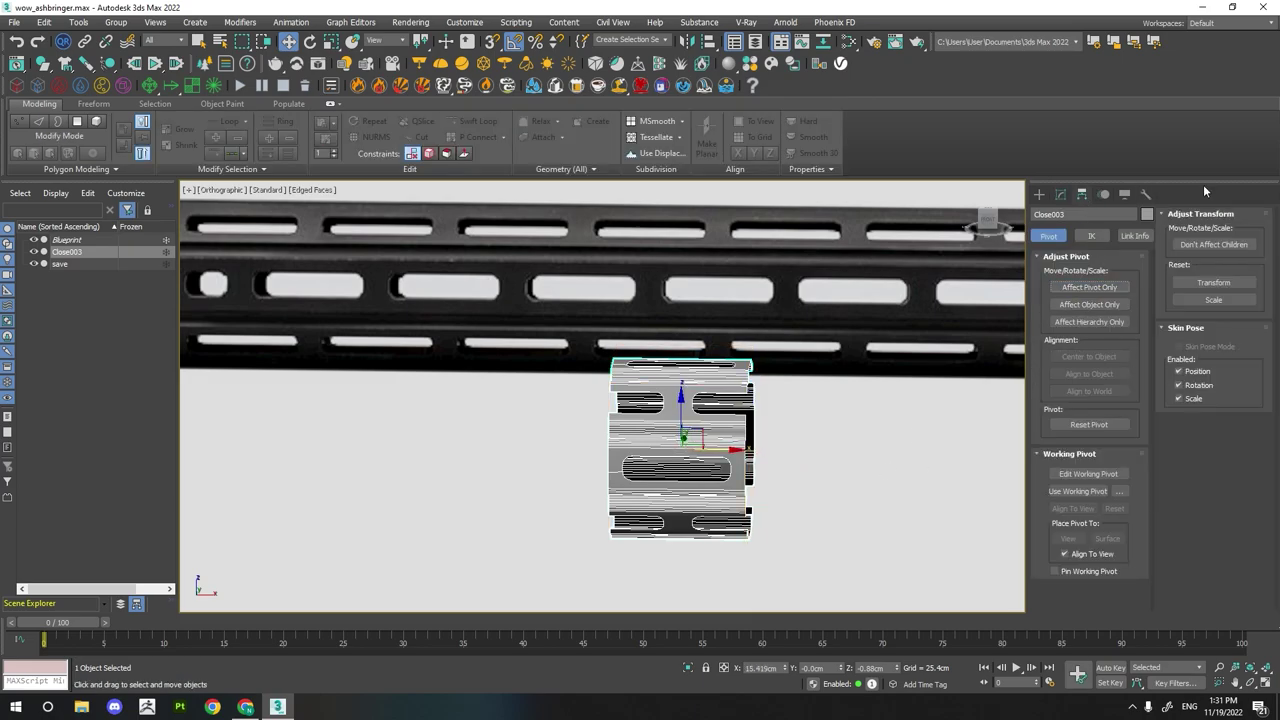
click(1062, 194)
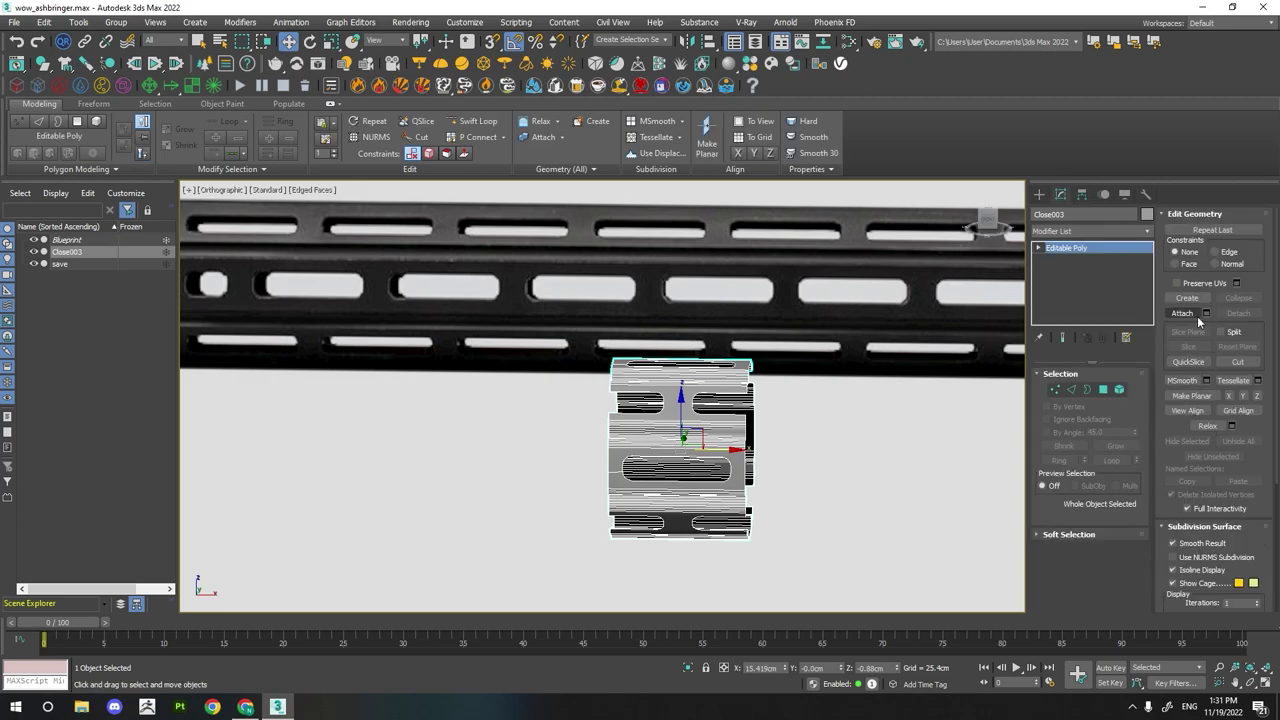
- In Edge mode, slice the isolated segment with Slice Plane, then switch to Vertex mode
click(1072, 389)
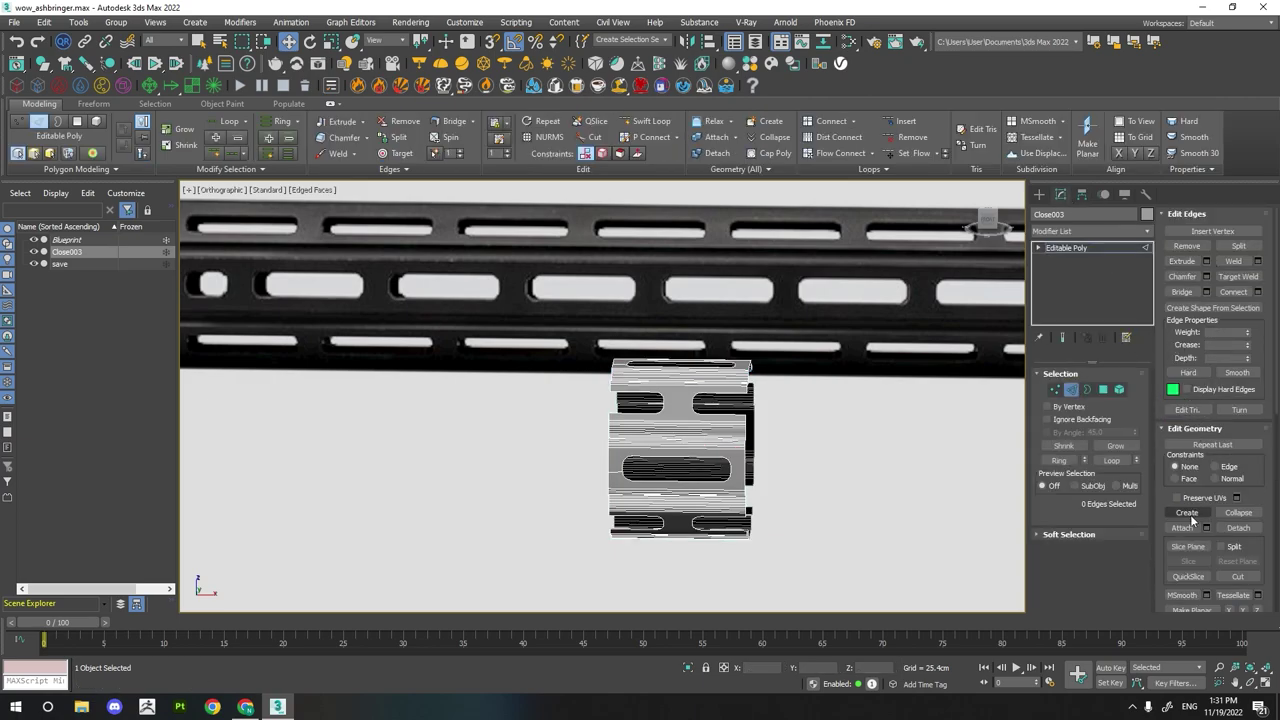
click(1188, 546)
key(alt+q)
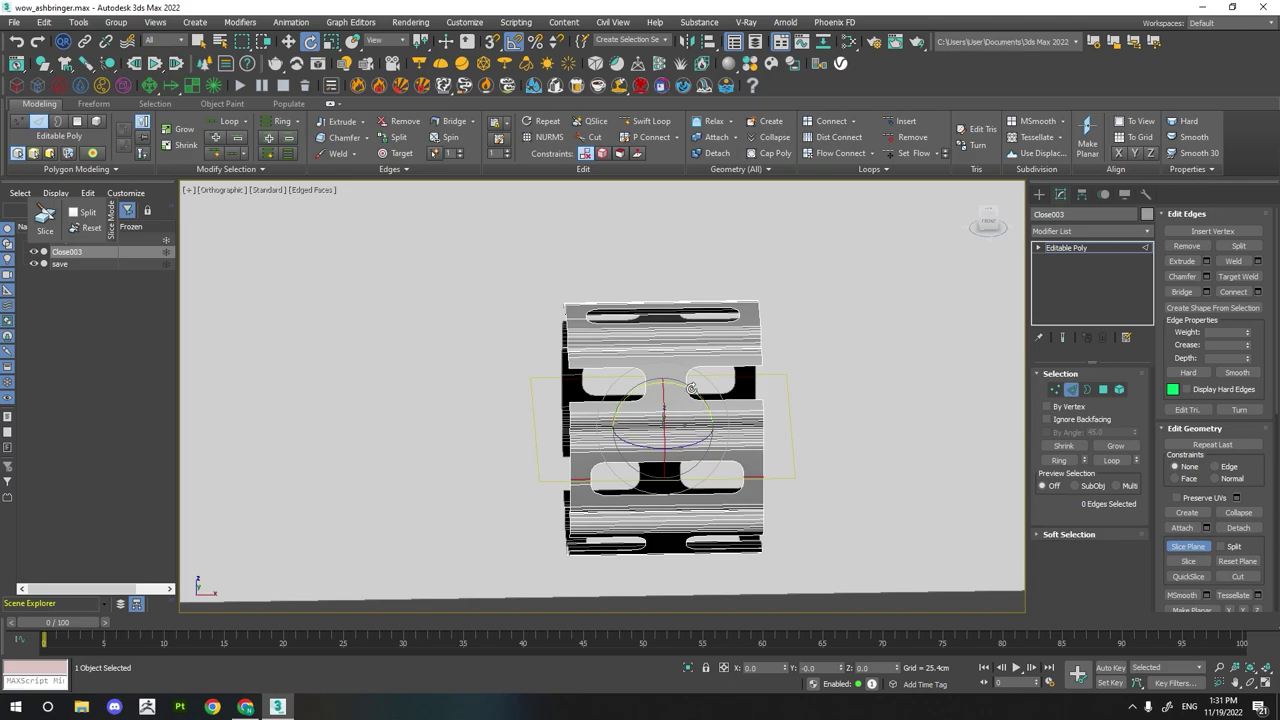
click(1186, 562)
scroll(697, 450, up, 5)
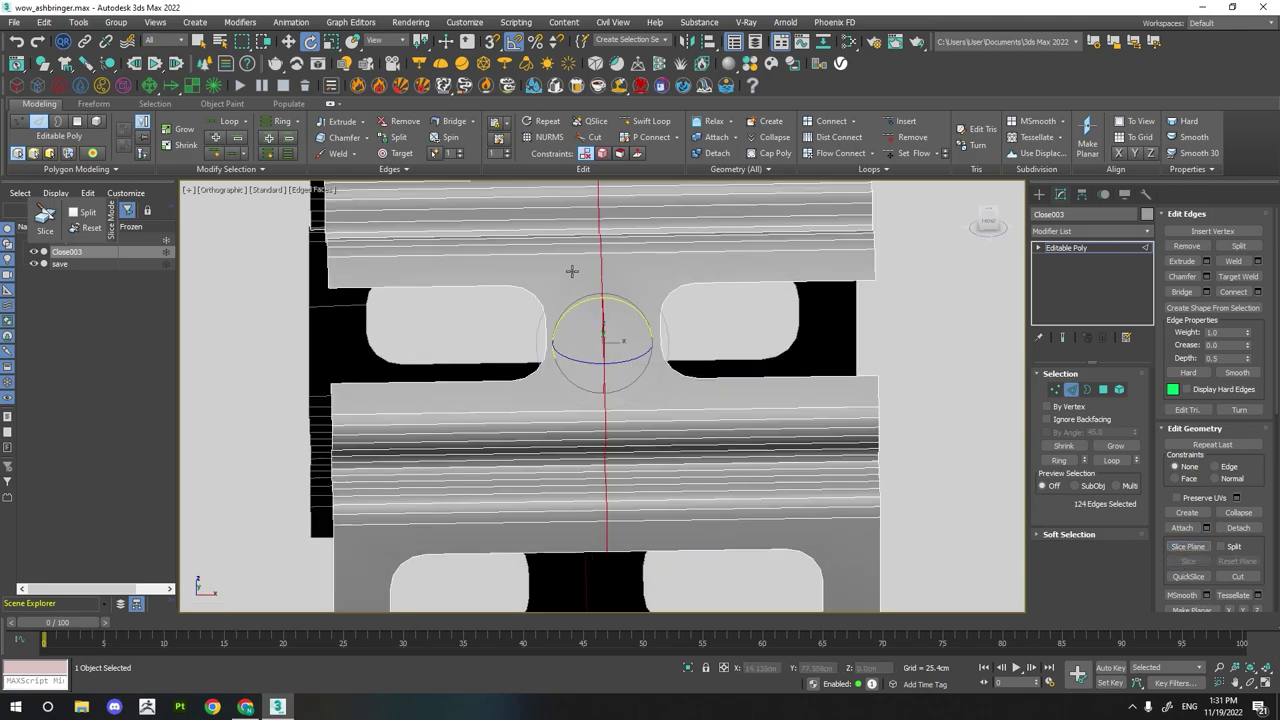
click(1055, 390)
key(alt+q)
- Cut an edge with vertex snap from the seam vertex to the slot corner
click(540, 137)
scroll(405, 424, up, 3)
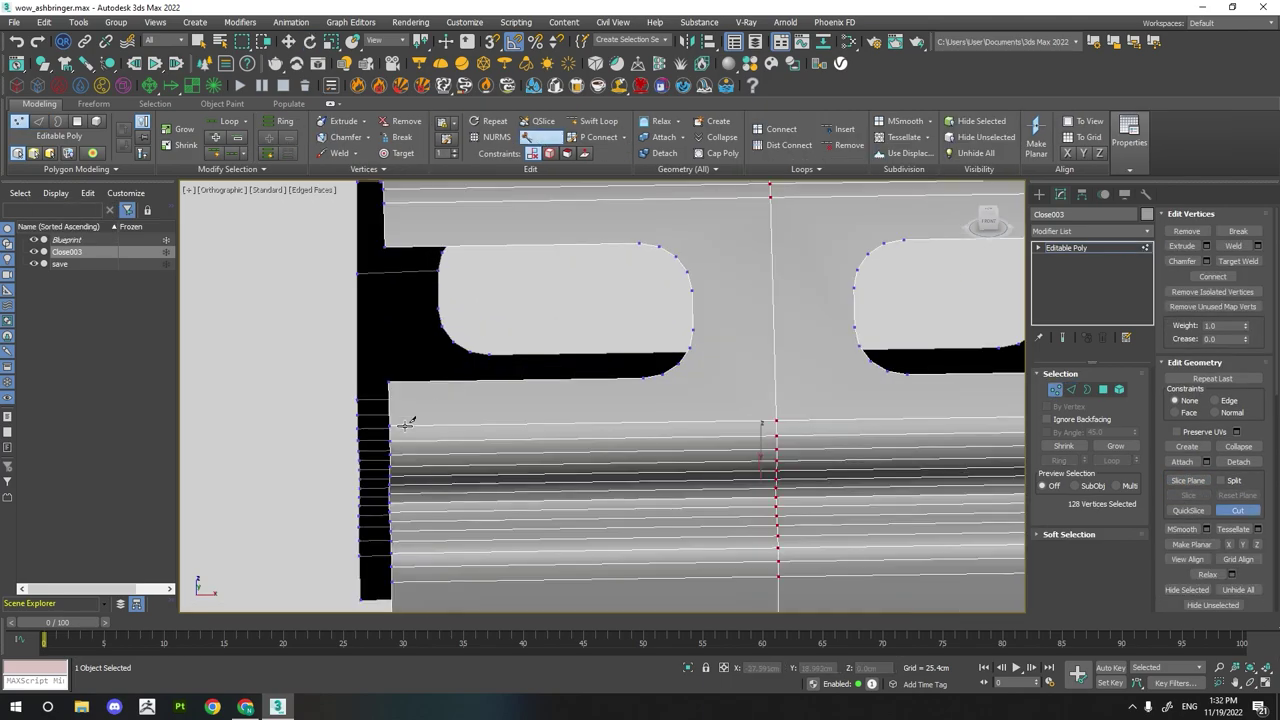
key(s)
click(643, 379)
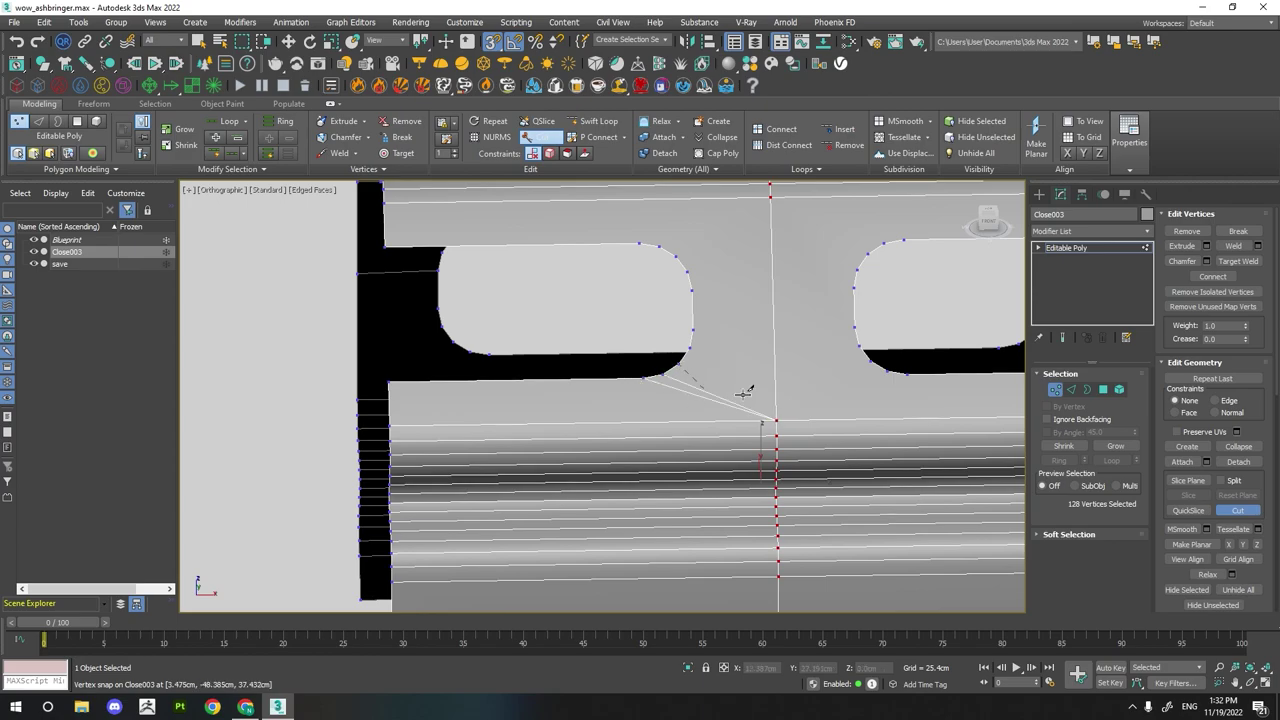
click(775, 419)
middle_drag(706, 295, 706, 351)
right_click(707, 322)
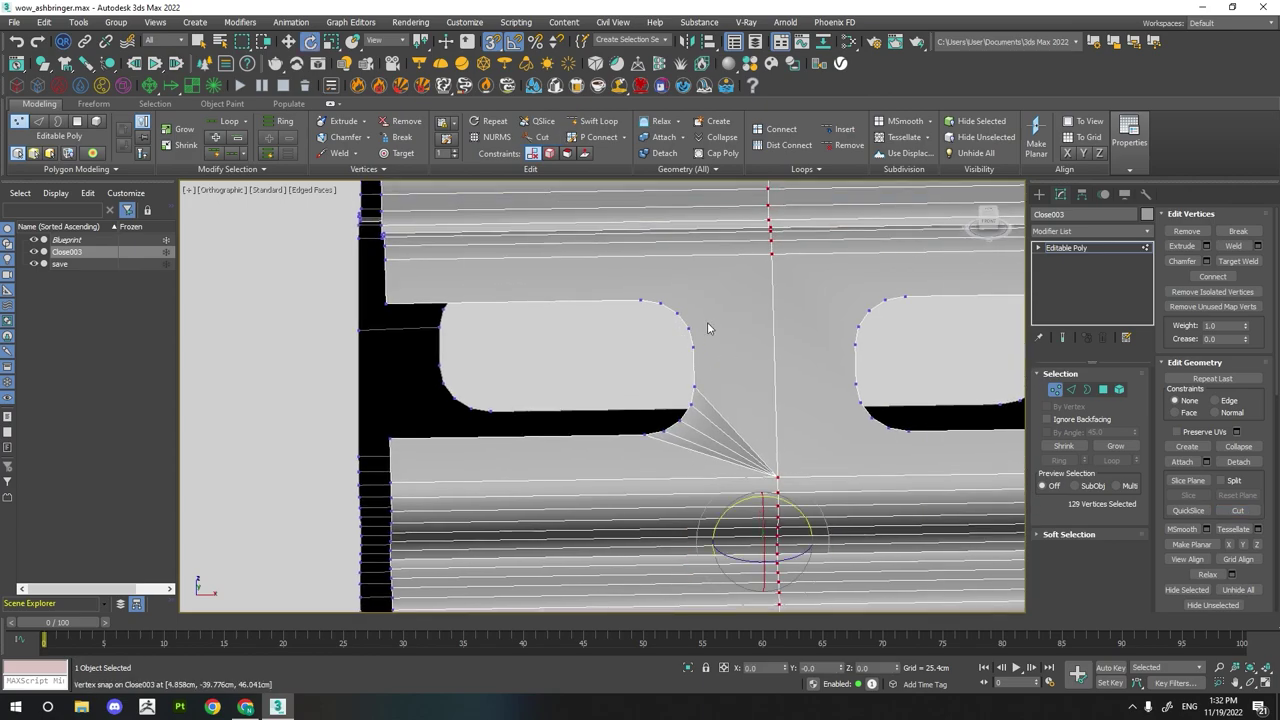
- Connect the left and right slot corner vertices to the top seam vertex
drag(612, 303, 612, 303)
ctrl+click(766, 256)
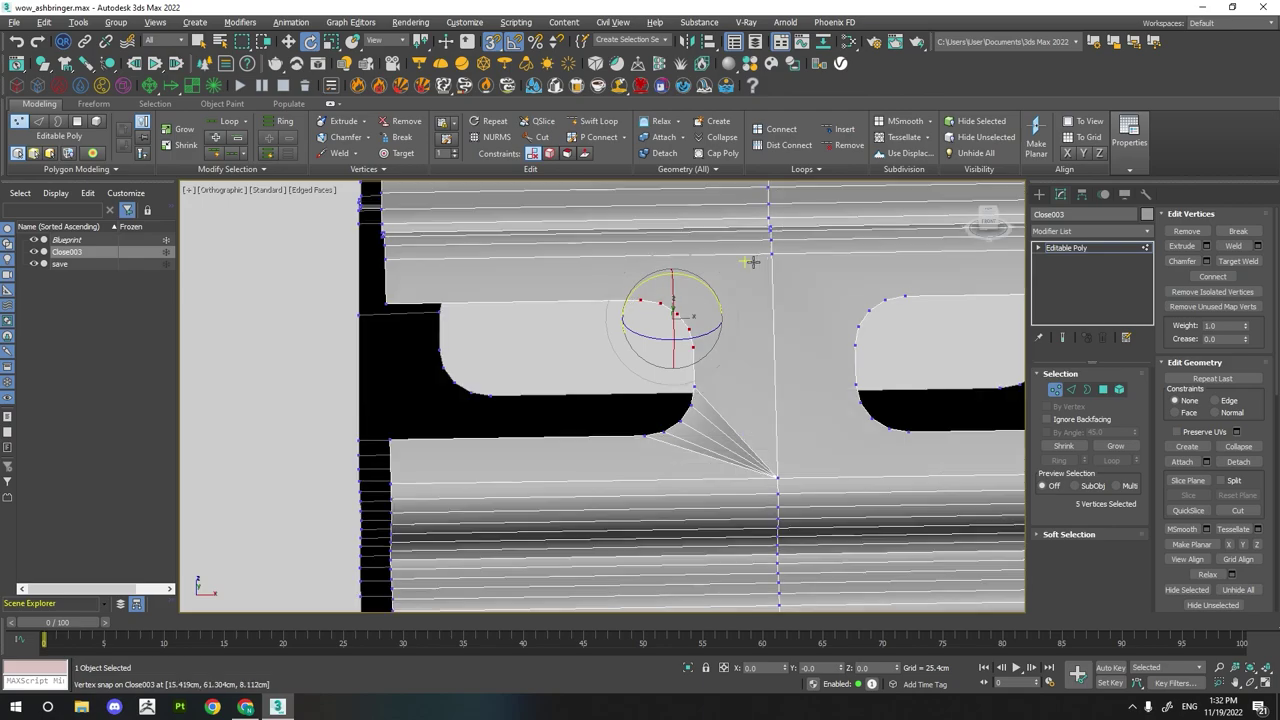
key(ctrl+shift+e)
drag(950, 290, 850, 350)
ctrl+click(766, 254)
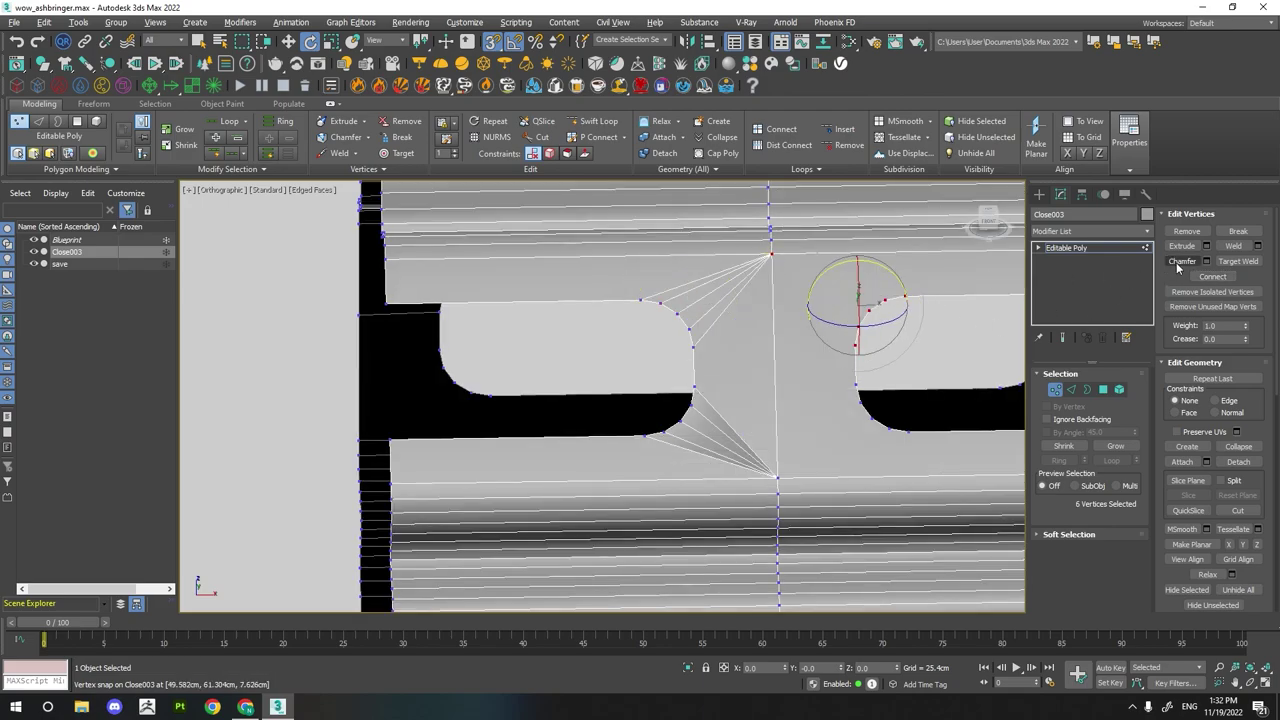
key(ctrl+shift+e)
- Select the right slot's lower corner and seam vertices and cut further edges there
alt+middle_drag(920, 423, 828, 418)
drag(832, 398, 762, 330)
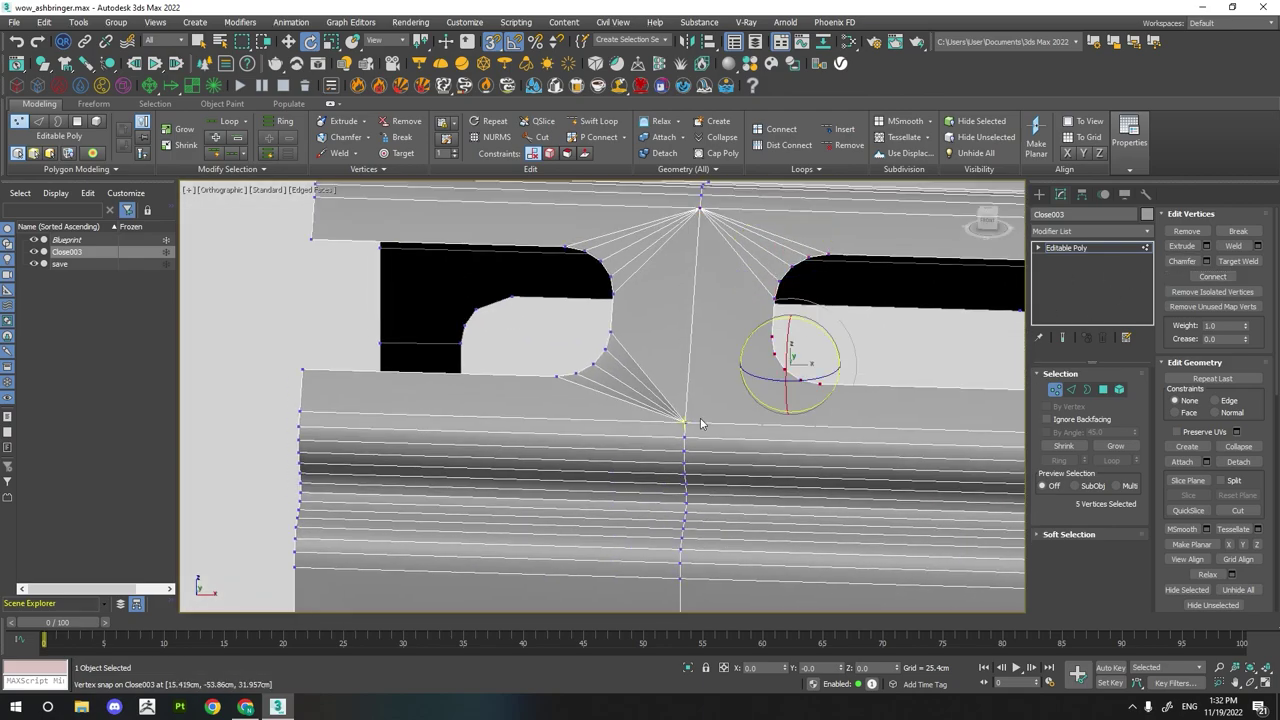
ctrl+click(685, 421)
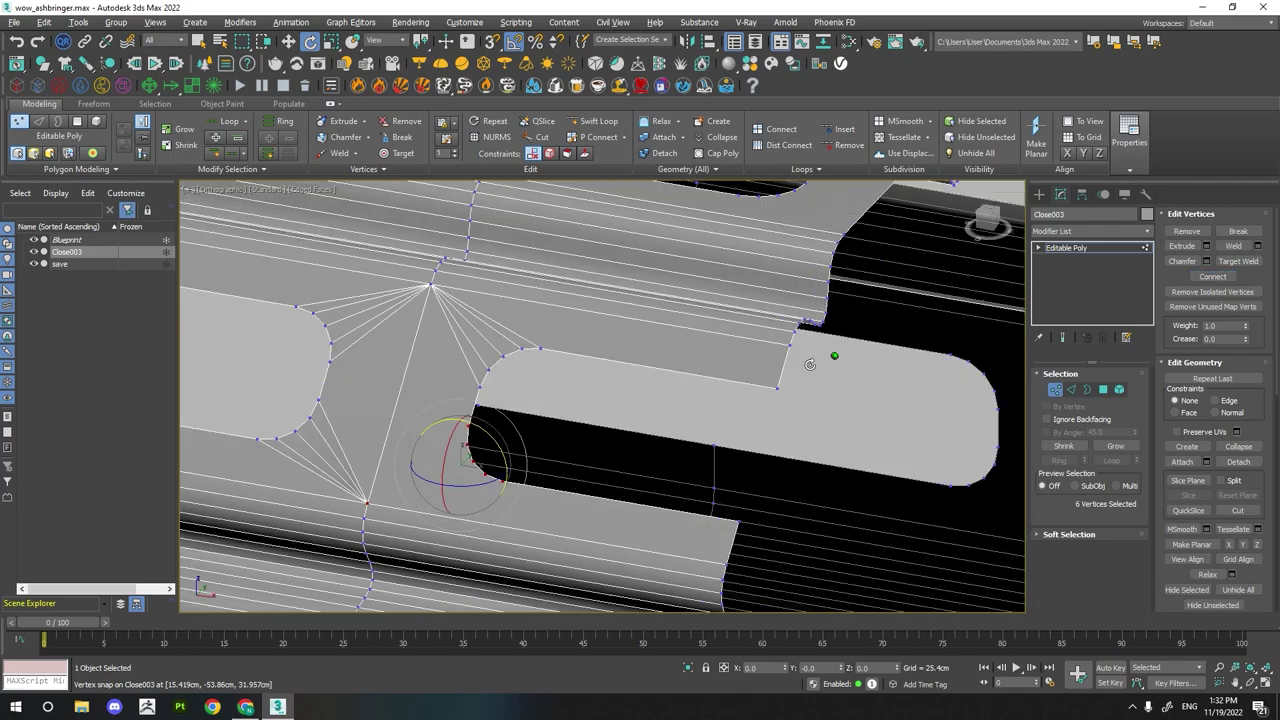
alt+middle_drag(795, 353, 700, 400)
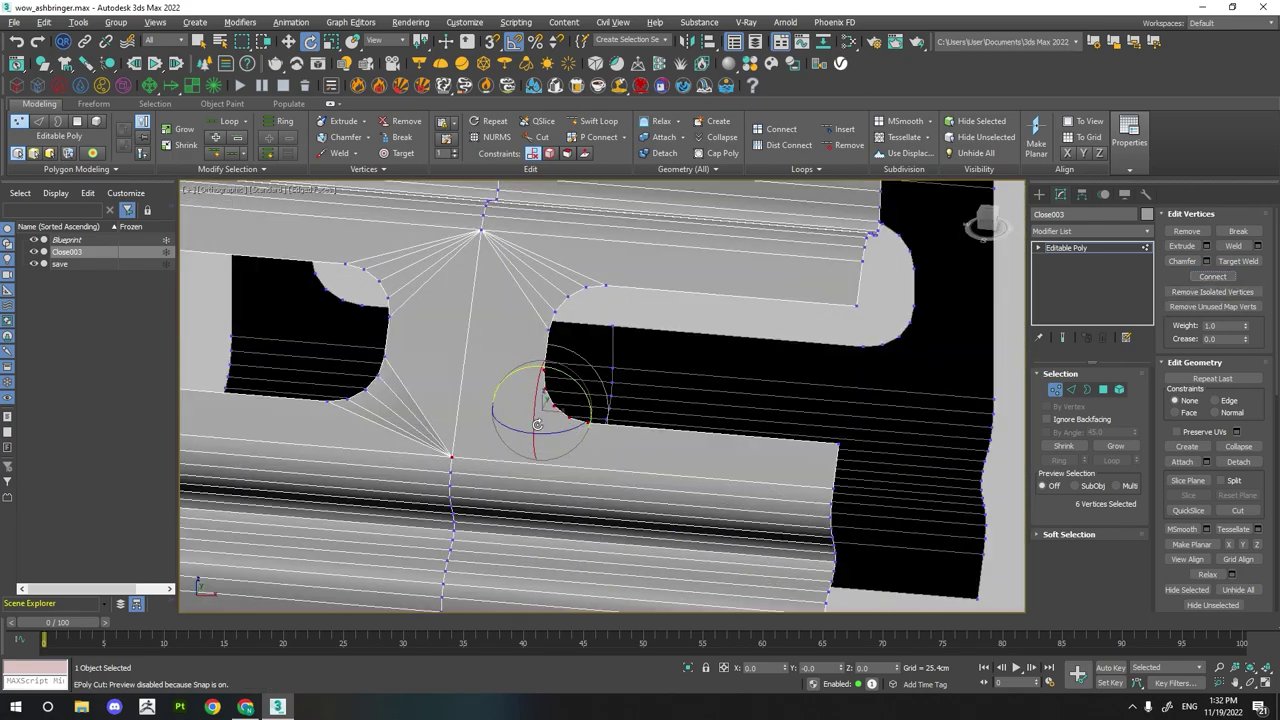
key(w)
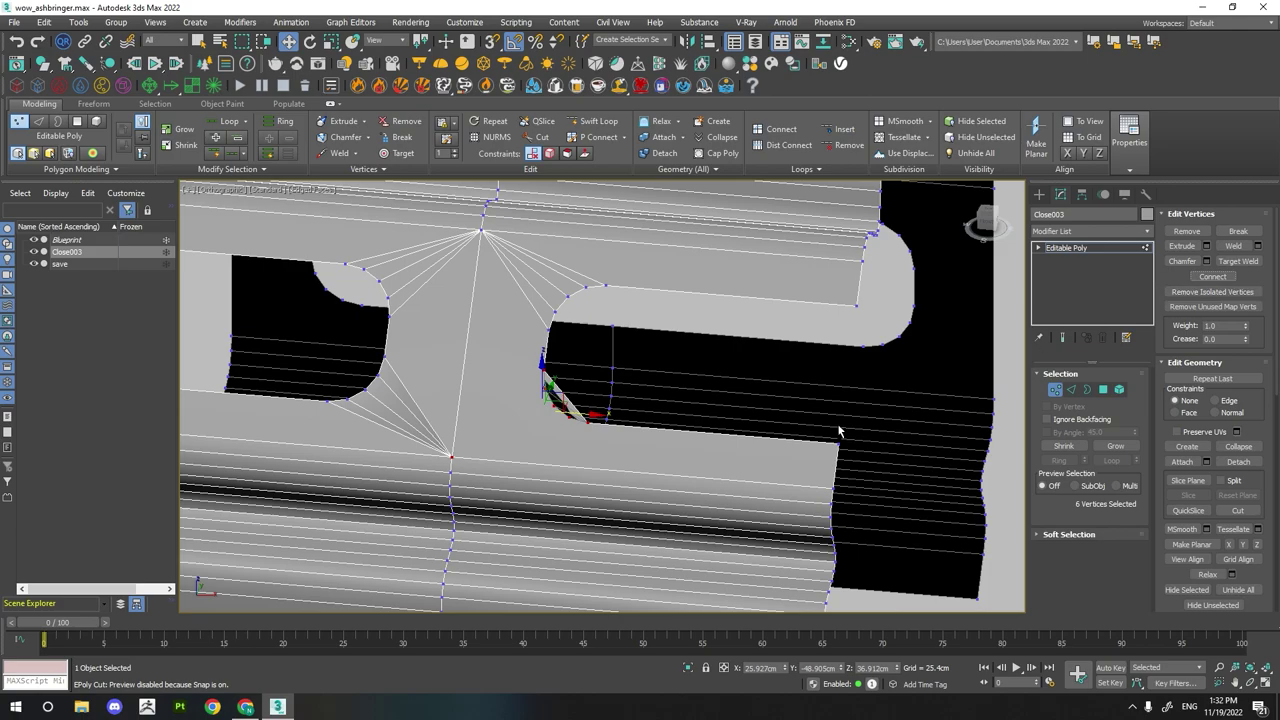
key(alt+c)
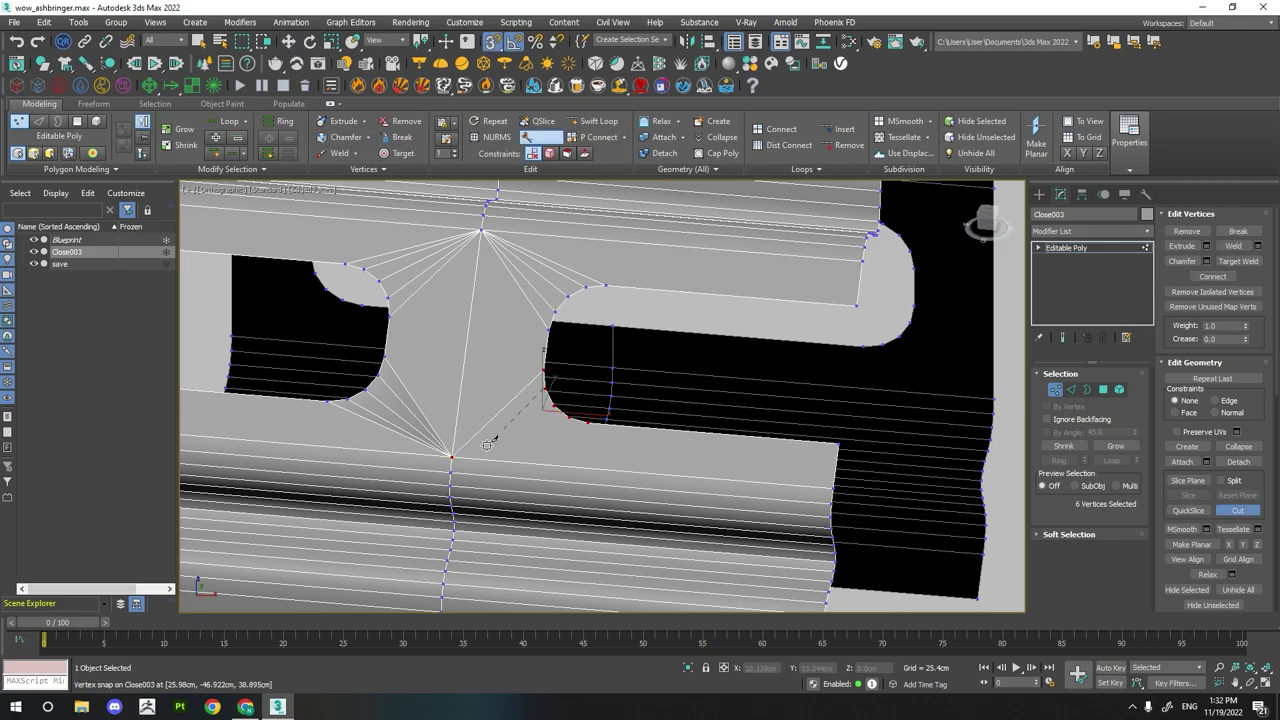
mouse_move(588, 424)
alt+middle_down()
mouse_move(586, 443)
mouse_move(631, 420)
mouse_move(674, 457)
alt+middle_up()
right_click(596, 438)
drag(596, 438, 671, 530)
alt+middle_drag(671, 530, 602, 487)
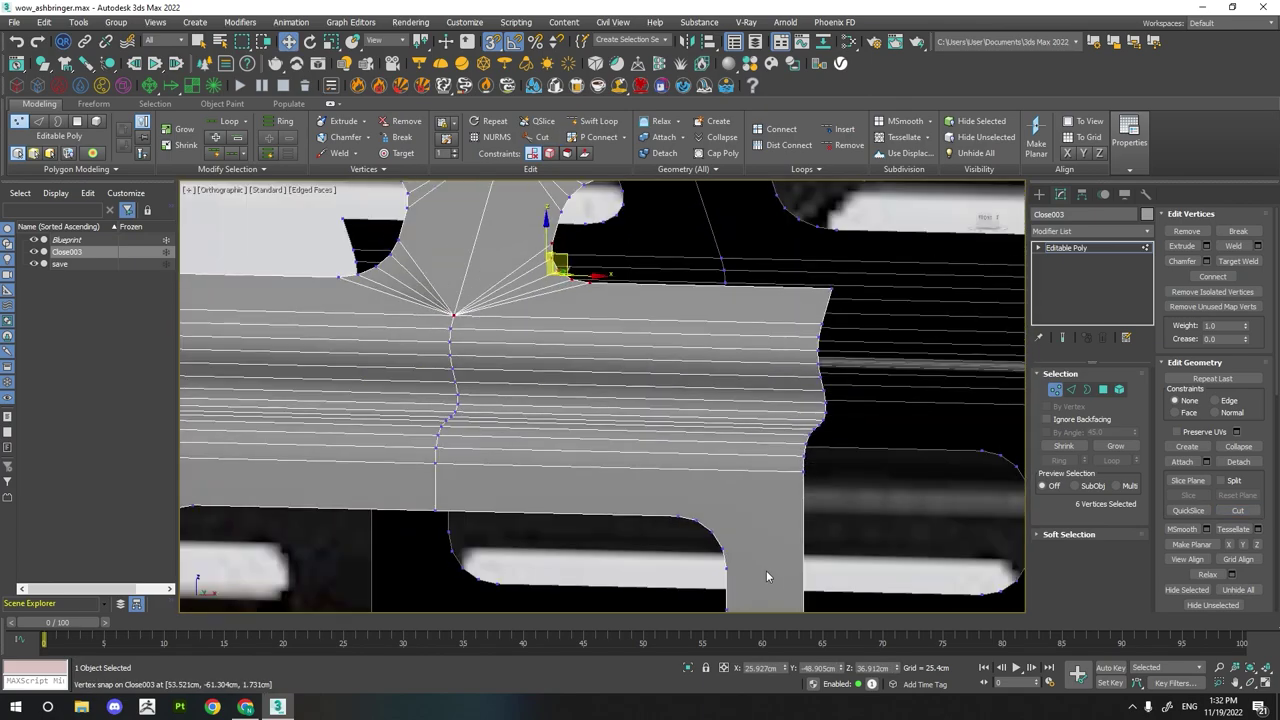
- Select the lower opening's curved corner and cut additional edges into the centre seam
drag(767, 576, 635, 510)
middle_drag(635, 510, 620, 484)
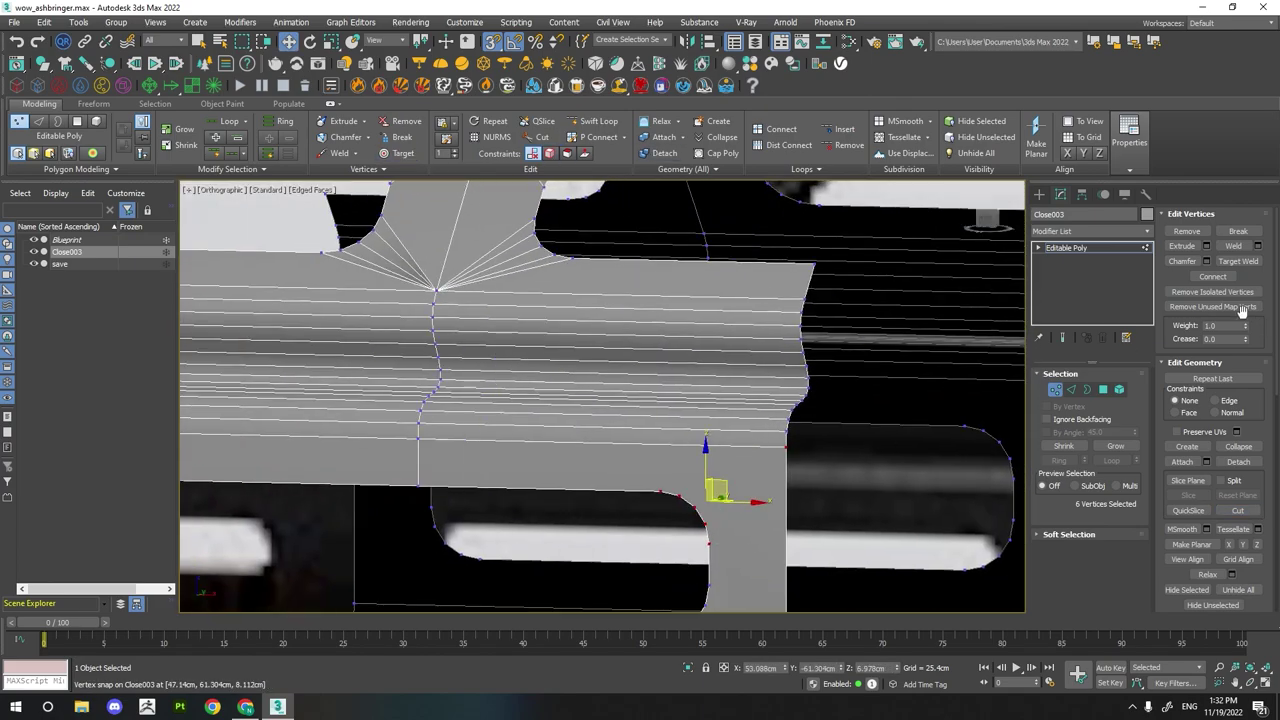
key(alt+c)
scroll(561, 493, down, 3)
scroll(561, 493, up, 4)
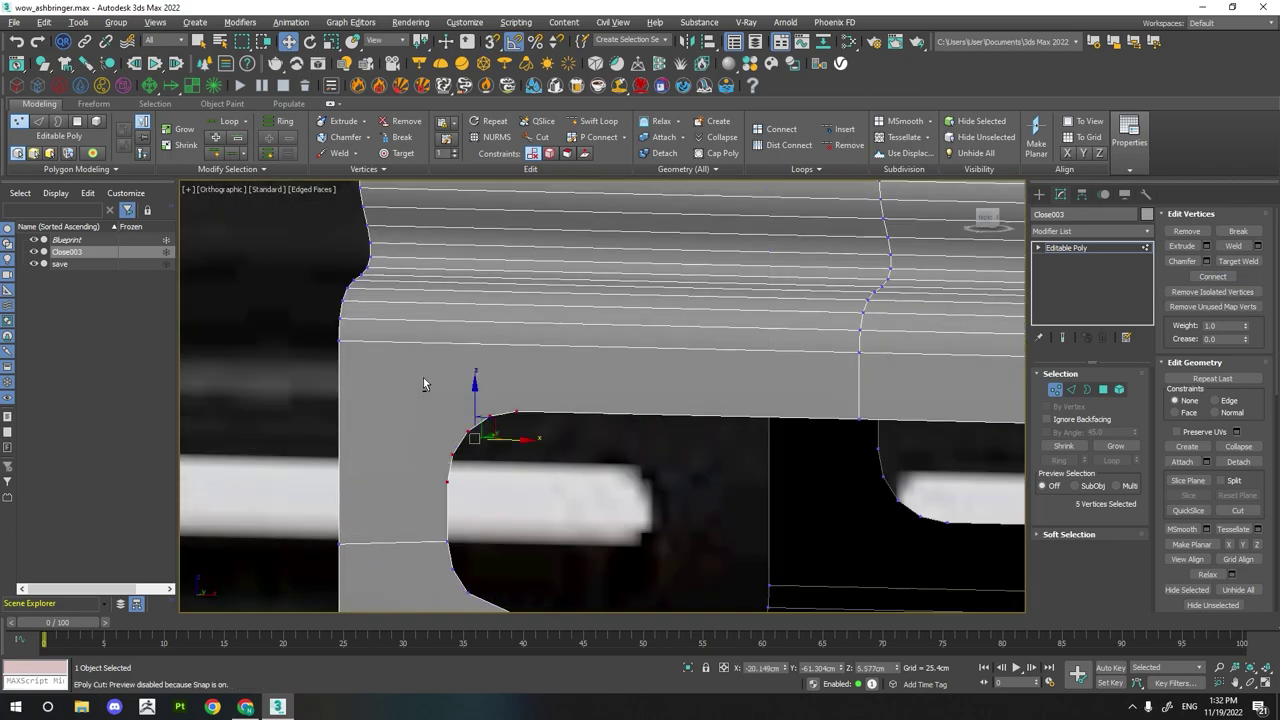
scroll(634, 486, down, 3)
scroll(634, 486, up, 3)
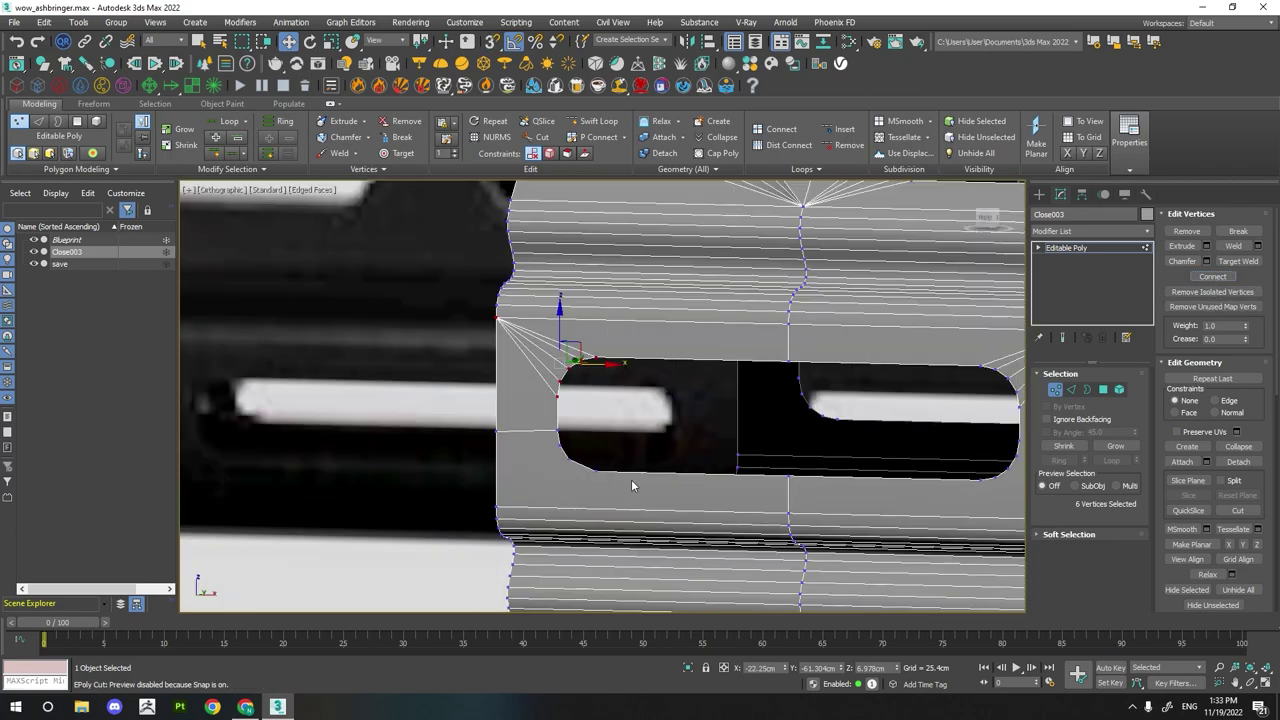
mouse_move(634, 486)
middle_down()
mouse_move(437, 449)
mouse_move(556, 322)
middle_up()
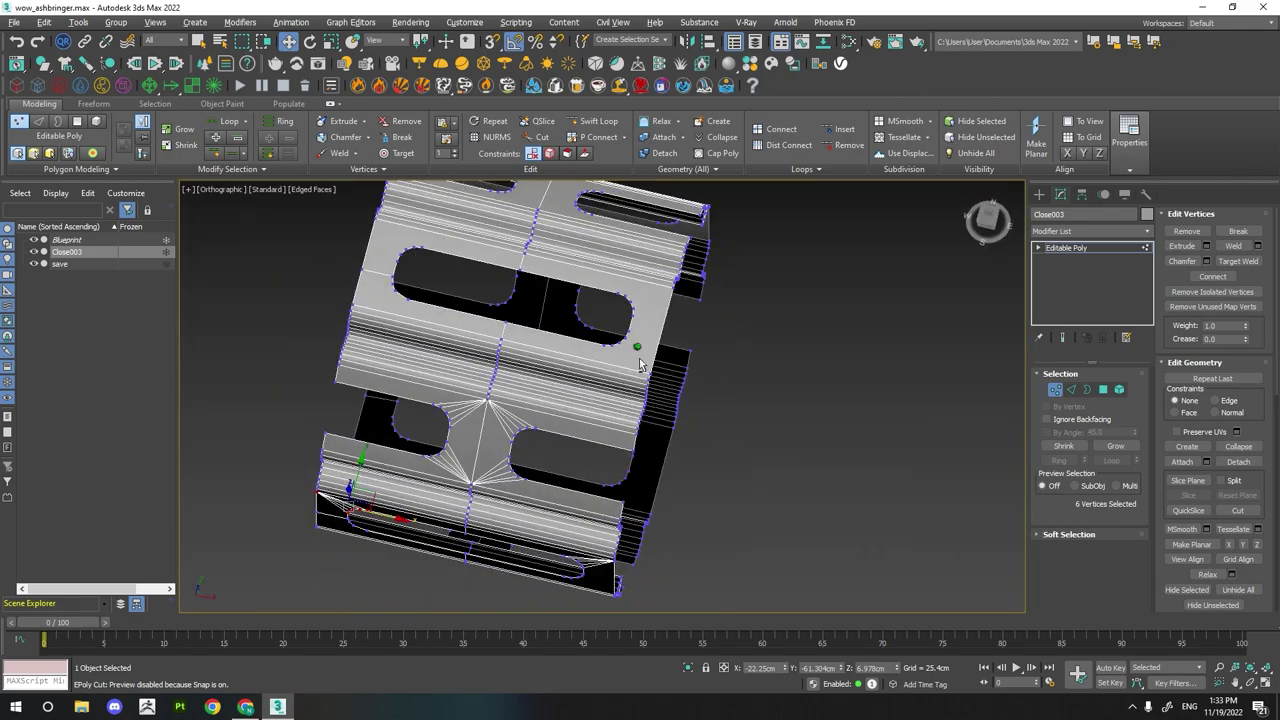
drag(556, 322, 629, 390)
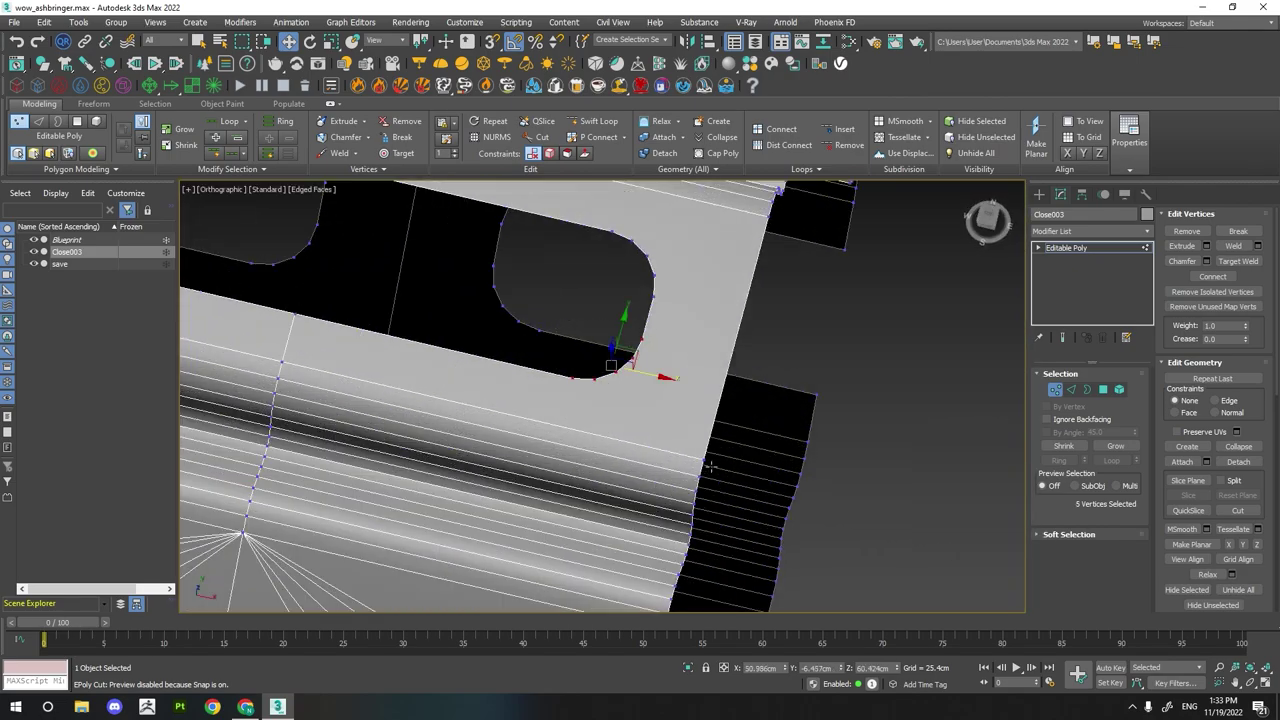
scroll(557, 371, down, 2)
scroll(493, 392, up, 3)
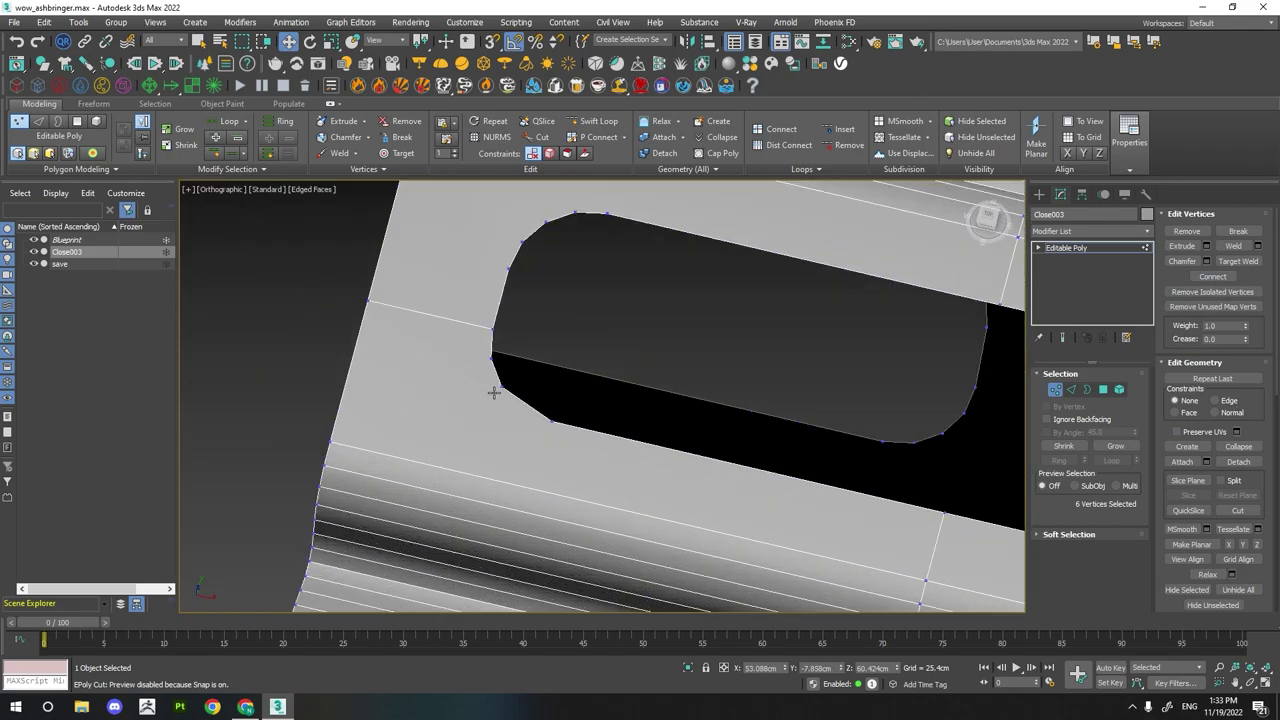
scroll(563, 370, down, 4)
- Select the face strip above the opening, detach it, then undo the detach
key(4)
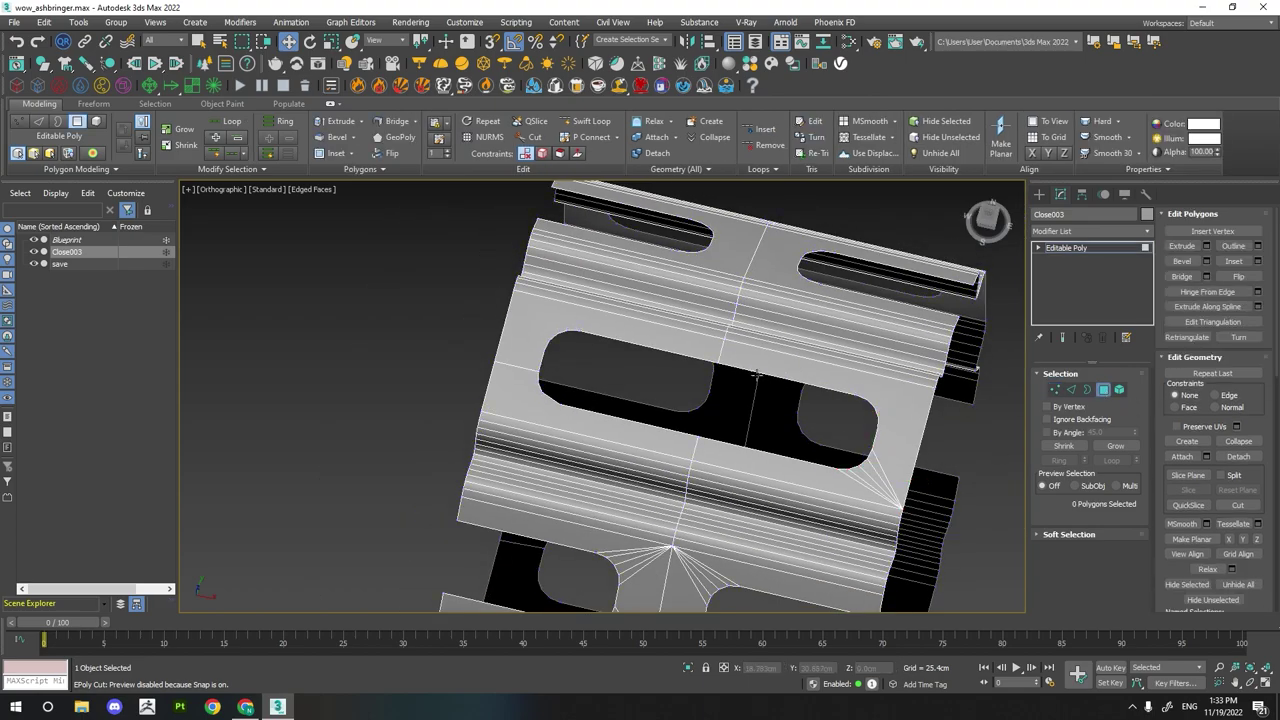
click(652, 333)
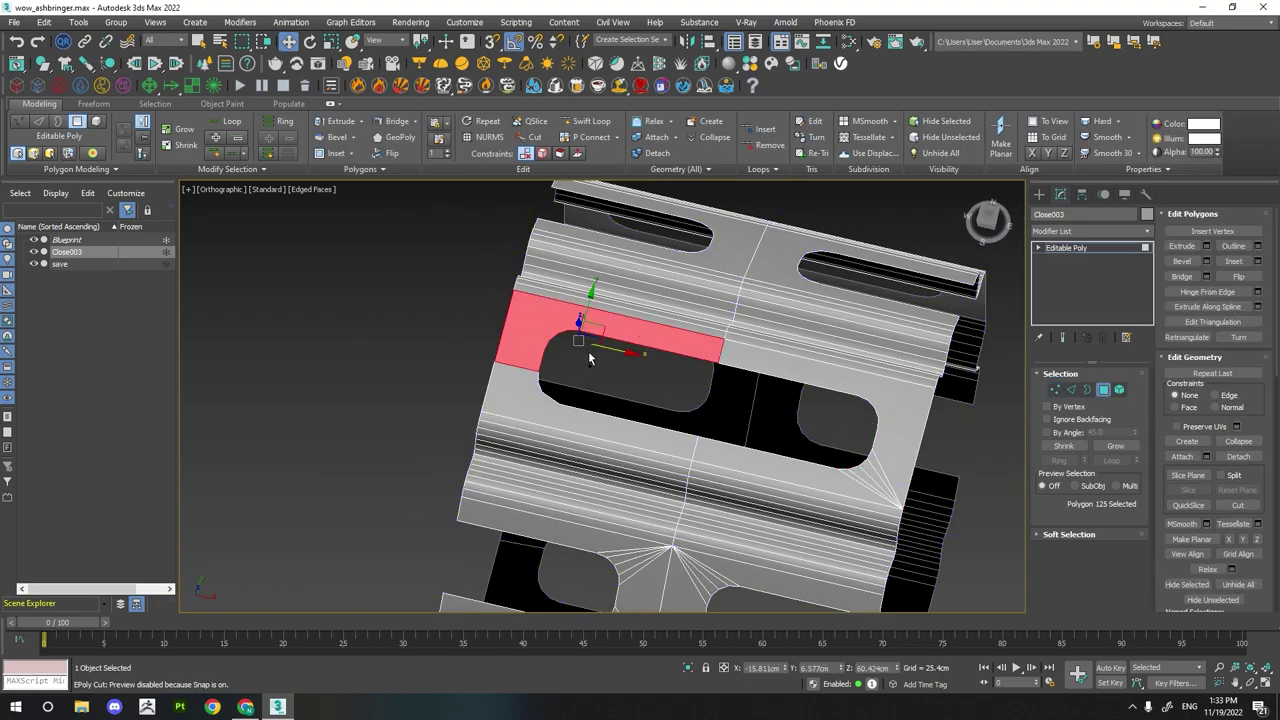
key(ctrl+d)
click(614, 405)
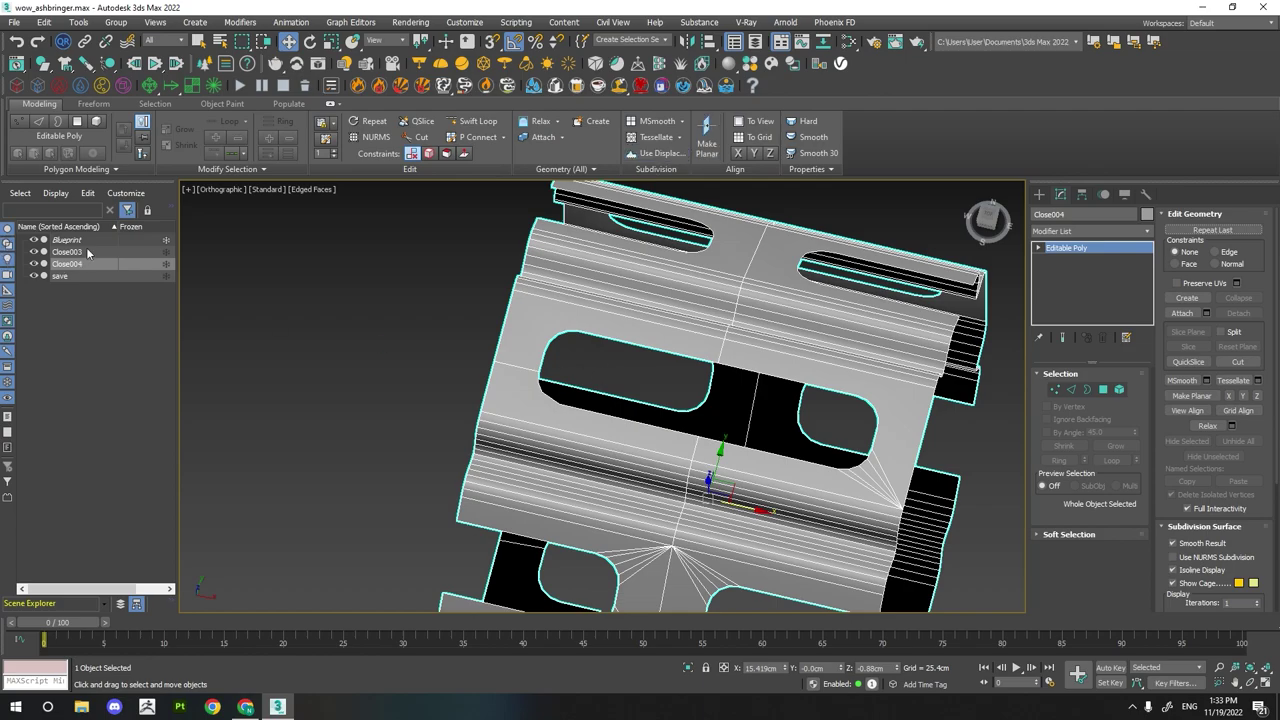
click(88, 253)
click(92, 265)
key(ctrl+z)
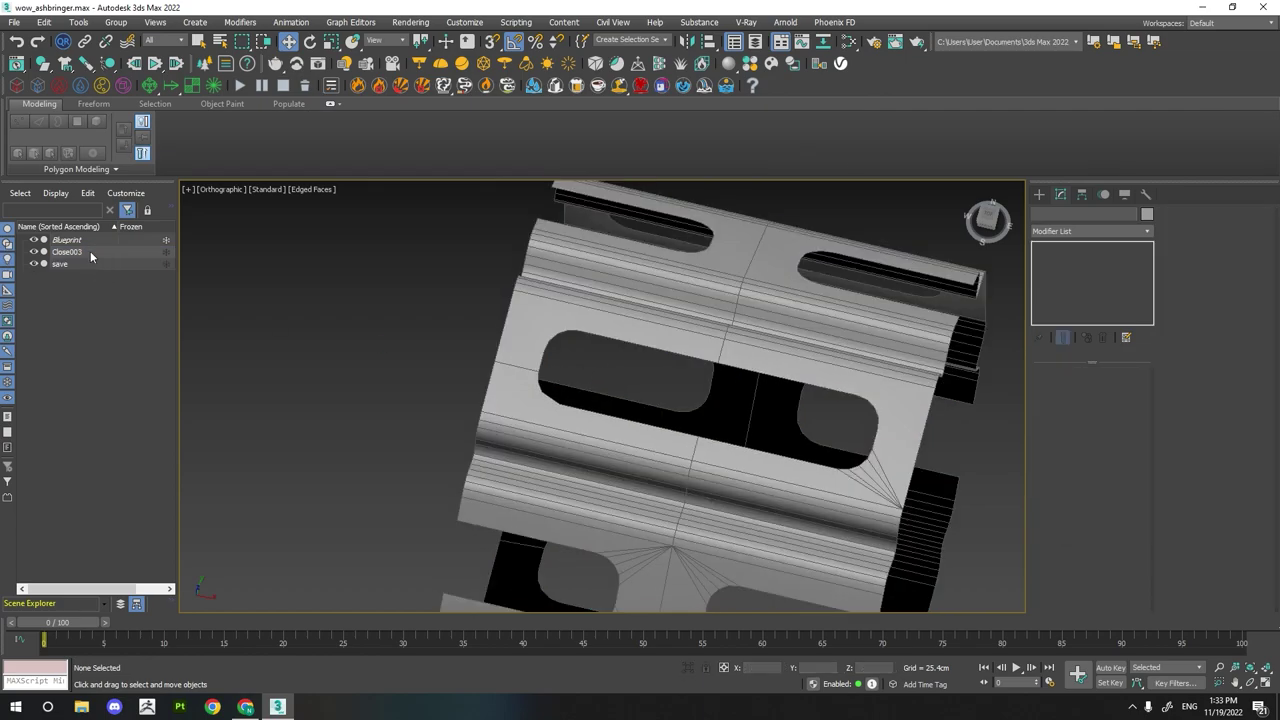
- Shift-clone the face strip within the mesh, mirror it on Y, and try moving it into place
key(4)
click(618, 352)
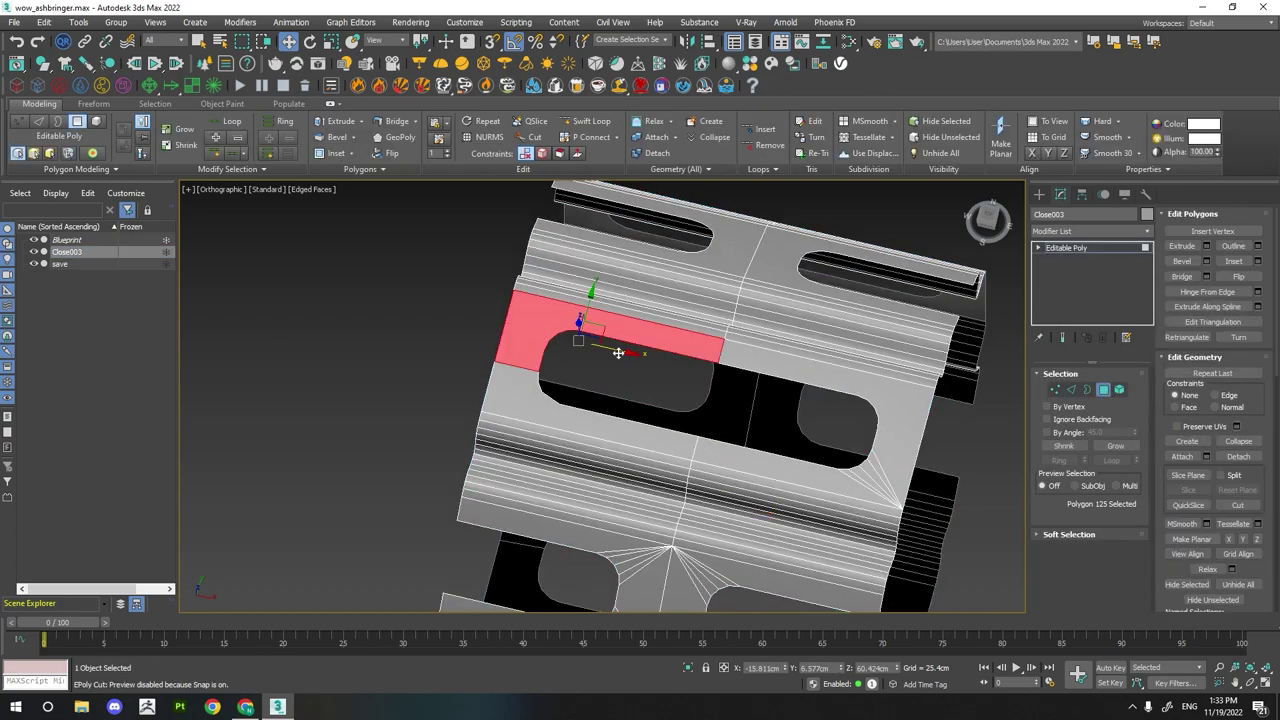
shift+drag(616, 351, 580, 368)
click(690, 364)
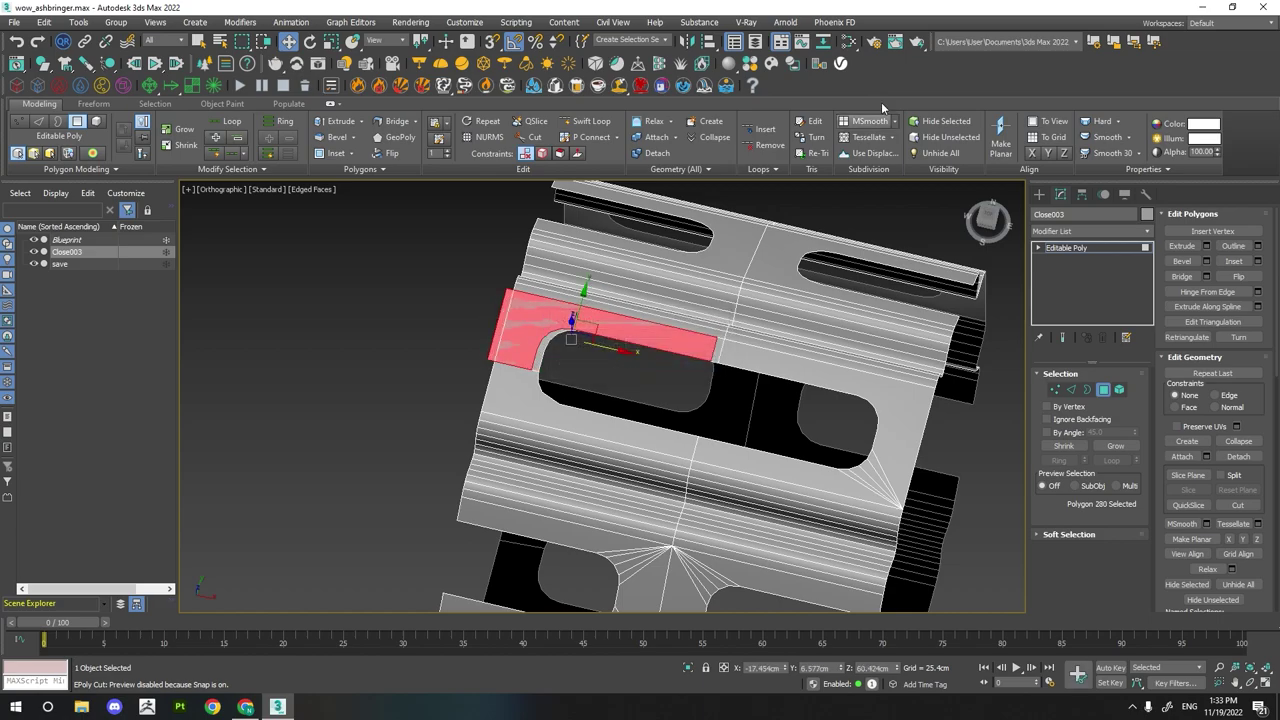
click(683, 42)
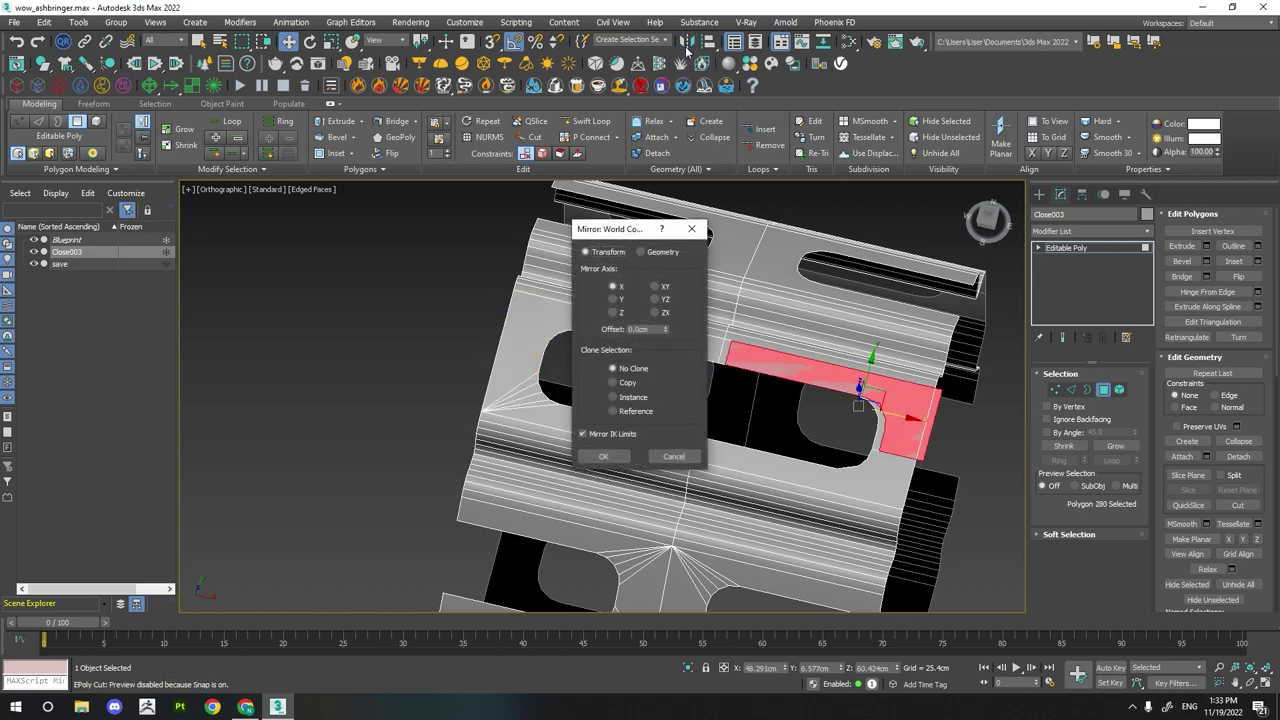
click(614, 299)
click(601, 460)
mouse_move(603, 406)
mouse_down()
mouse_move(423, 400)
mouse_move(512, 345)
mouse_move(494, 357)
mouse_up()
scroll(512, 345, up, 3)
key(ctrl+z)
key(ctrl+z)
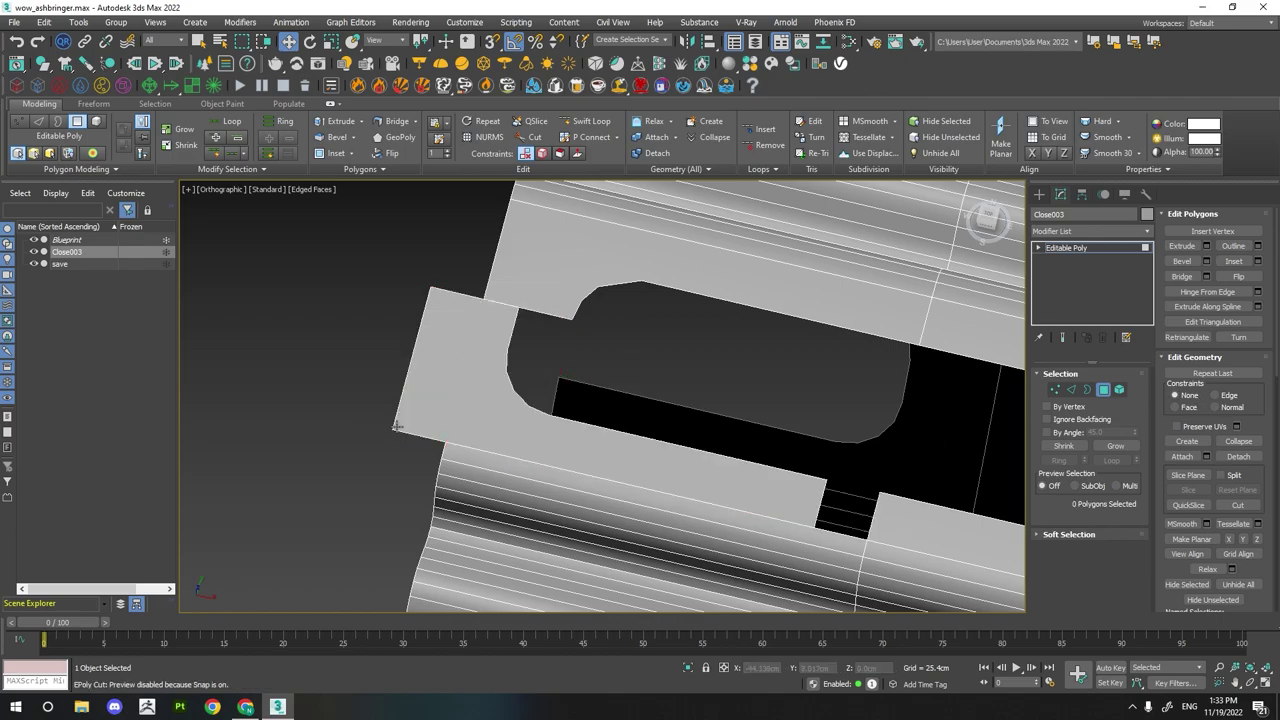
- Snap the mirrored piece's corner onto the slot vertex and select the seam vertices below
key(ctrl+y)
drag(395, 429, 440, 427)
key(1)
alt+middle_drag(440, 427, 715, 369)
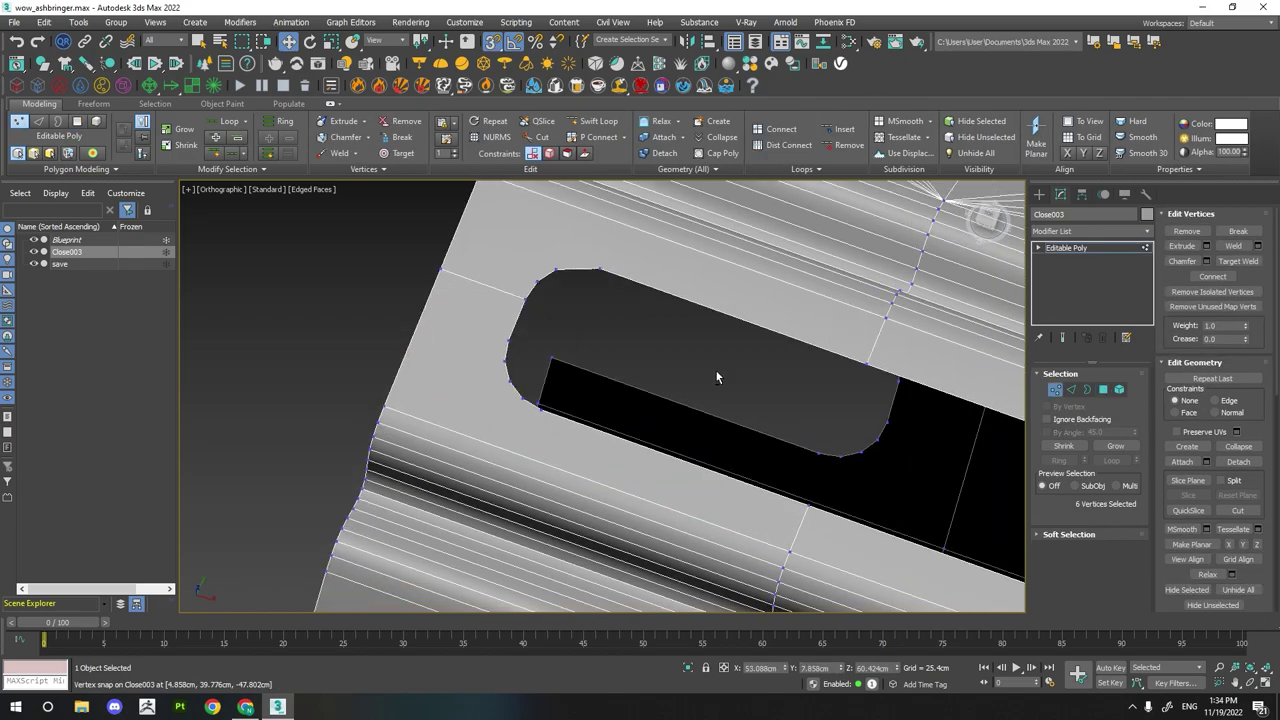
key(ctrl+z)
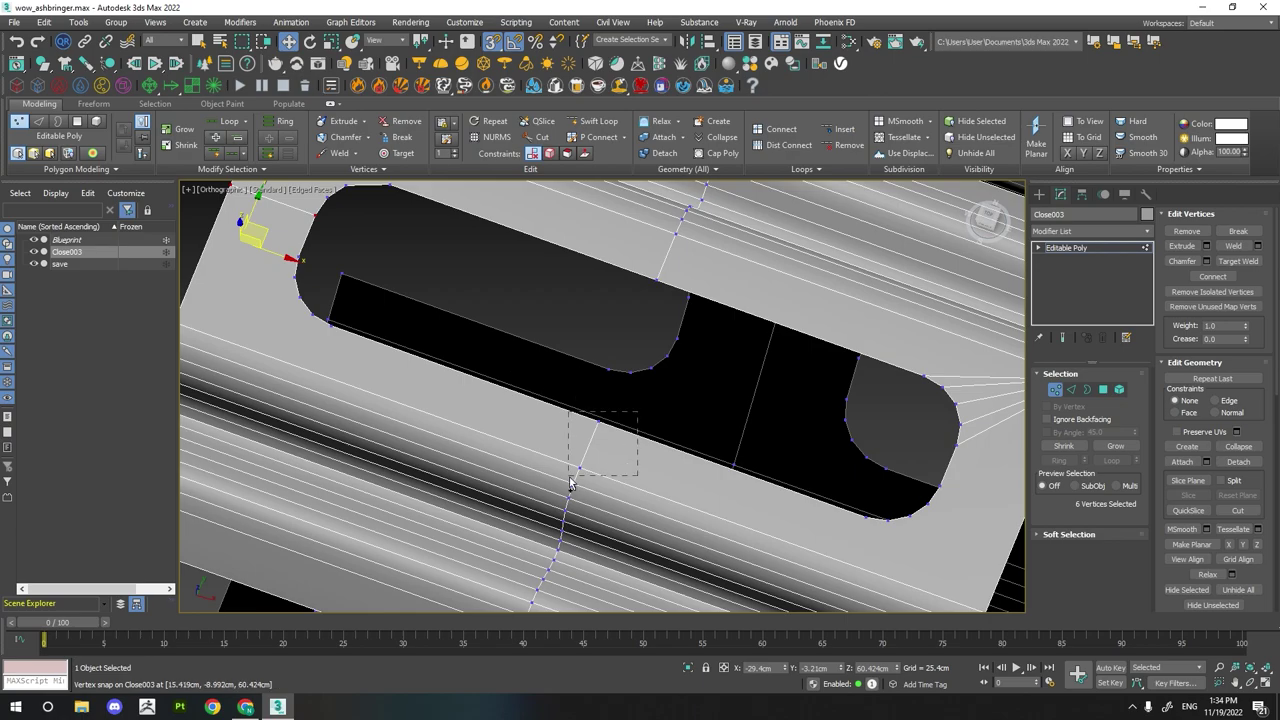
ctrl+drag(570, 483, 569, 482)
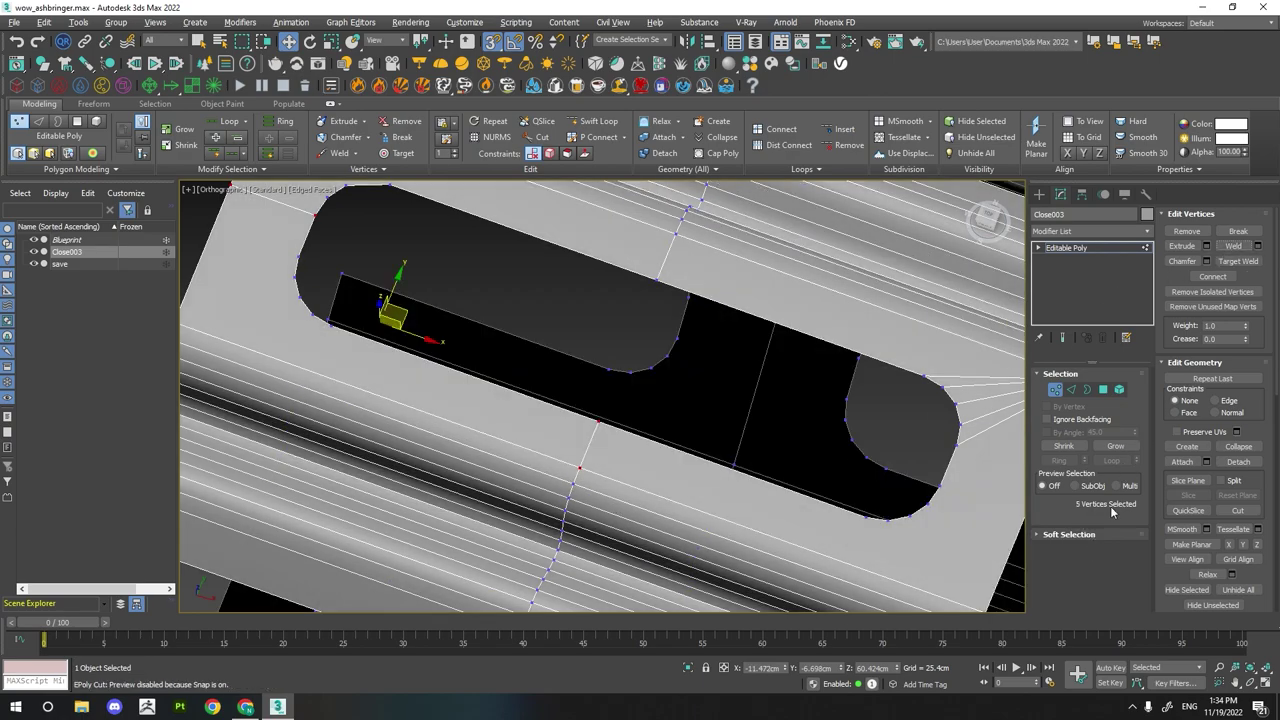
- Inspect the slot's inner wall, then switch to a straight-on Front view with the ViewCube
scroll(950, 410, down, 3)
ctrl+drag(540, 285, 257, 417)
scroll(480, 330, up, 4)
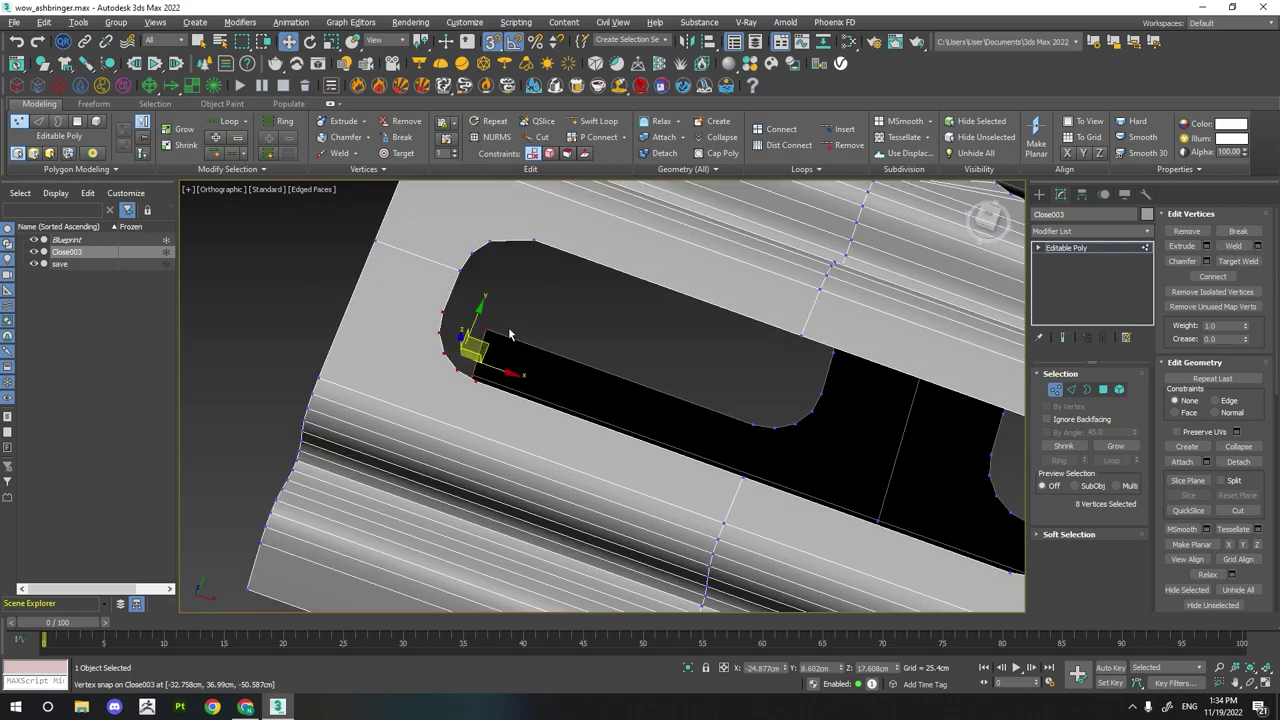
mouse_move(325, 380)
alt+middle_down()
mouse_move(486, 400)
mouse_move(529, 337)
mouse_move(520, 355)
alt+middle_up()
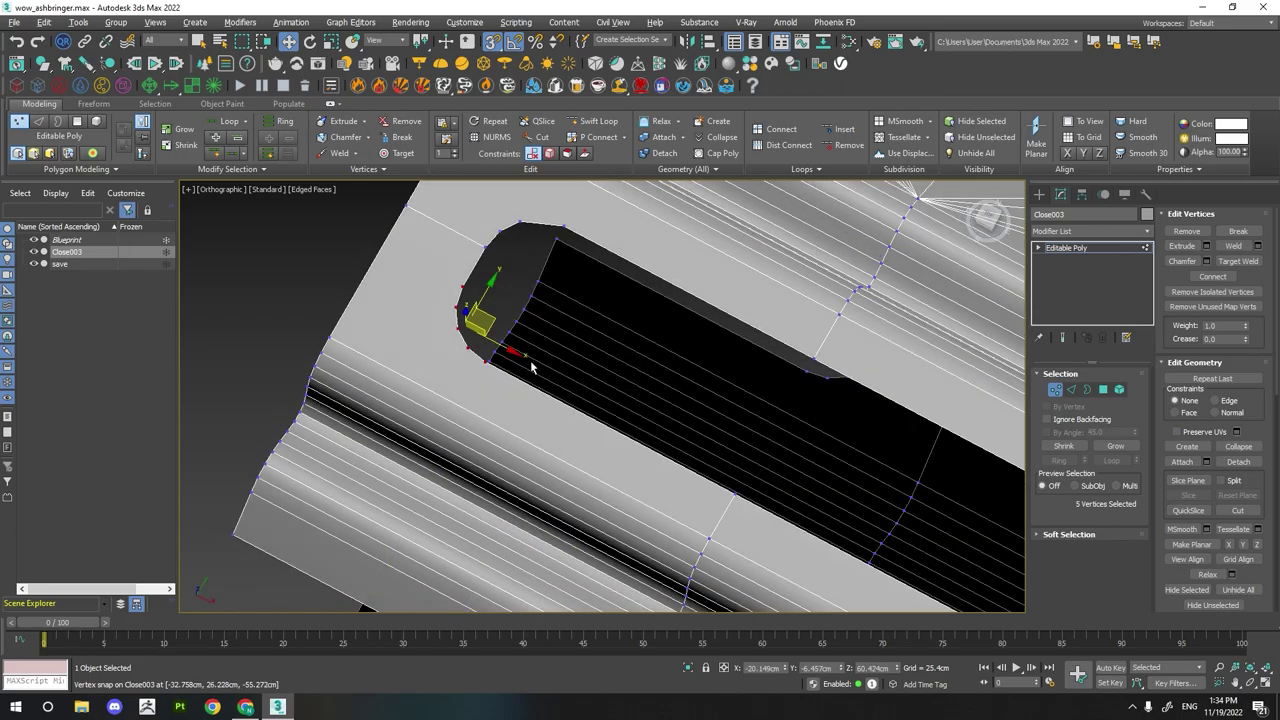
click(988, 236)
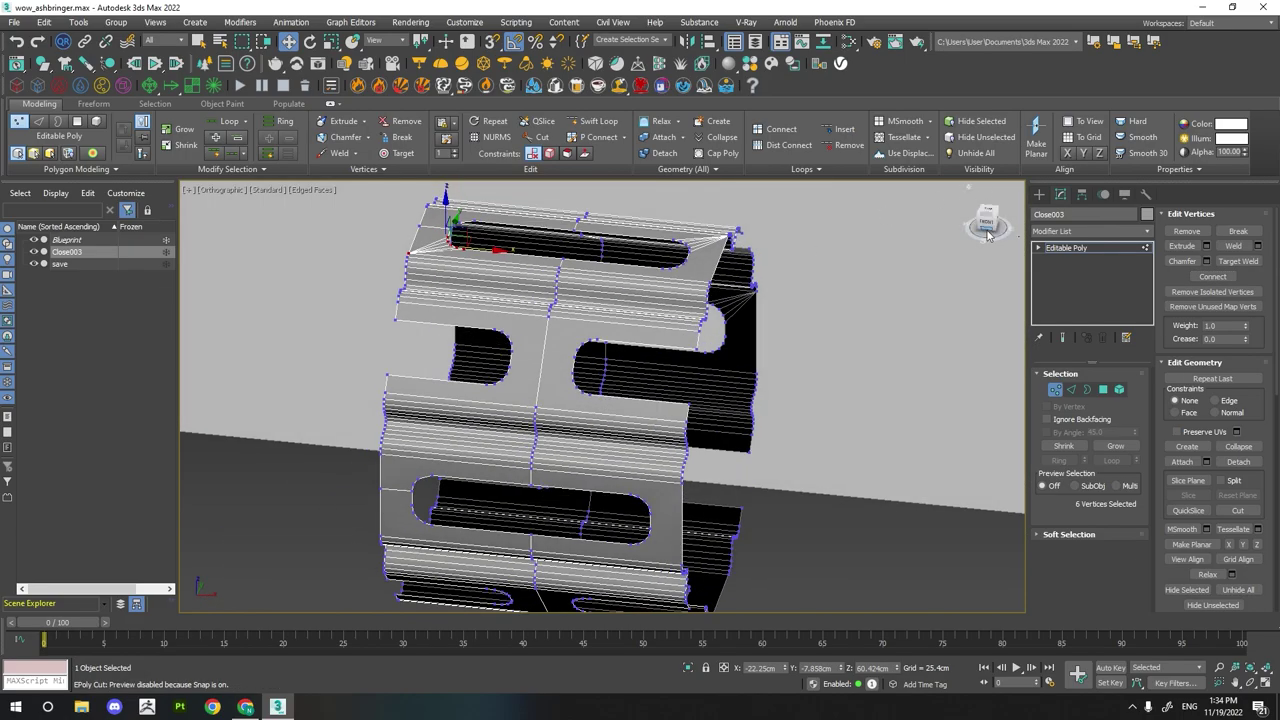
click(988, 228)
- Isolate Close003 on its own and re-enable Slice Plane, orbiting to see the top and front slots
click(1188, 480)
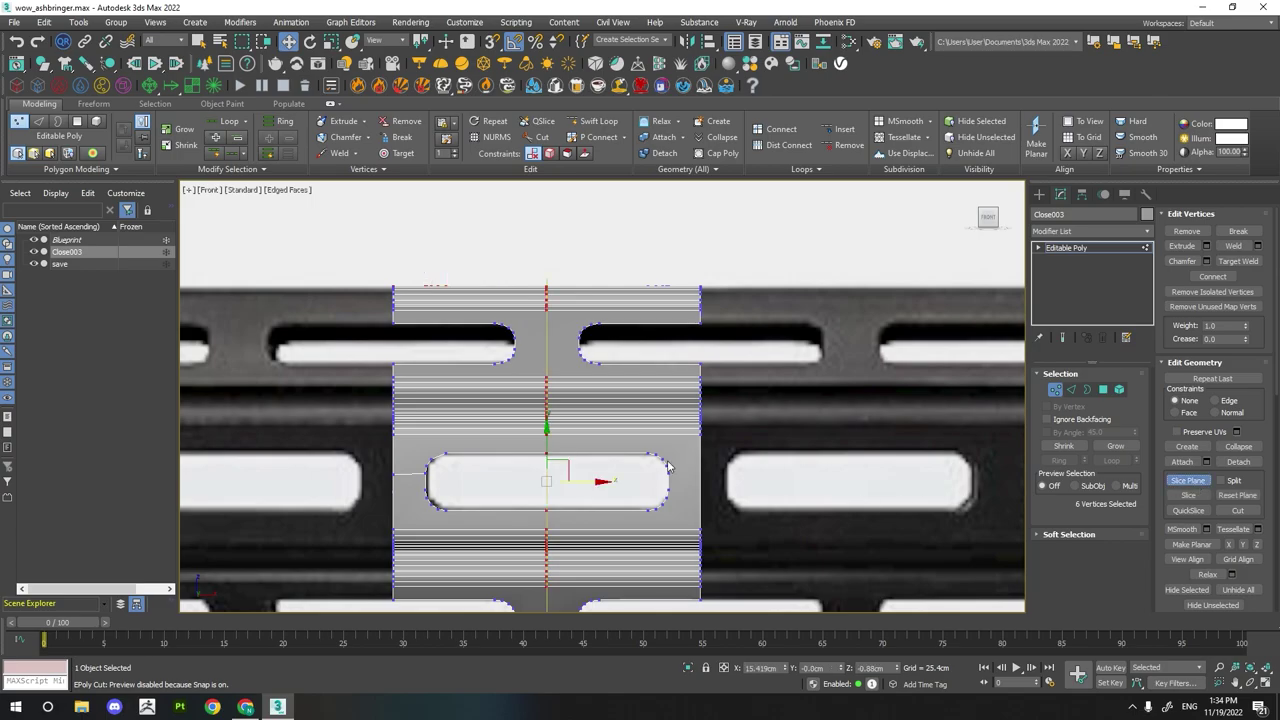
scroll(414, 474, up, 3)
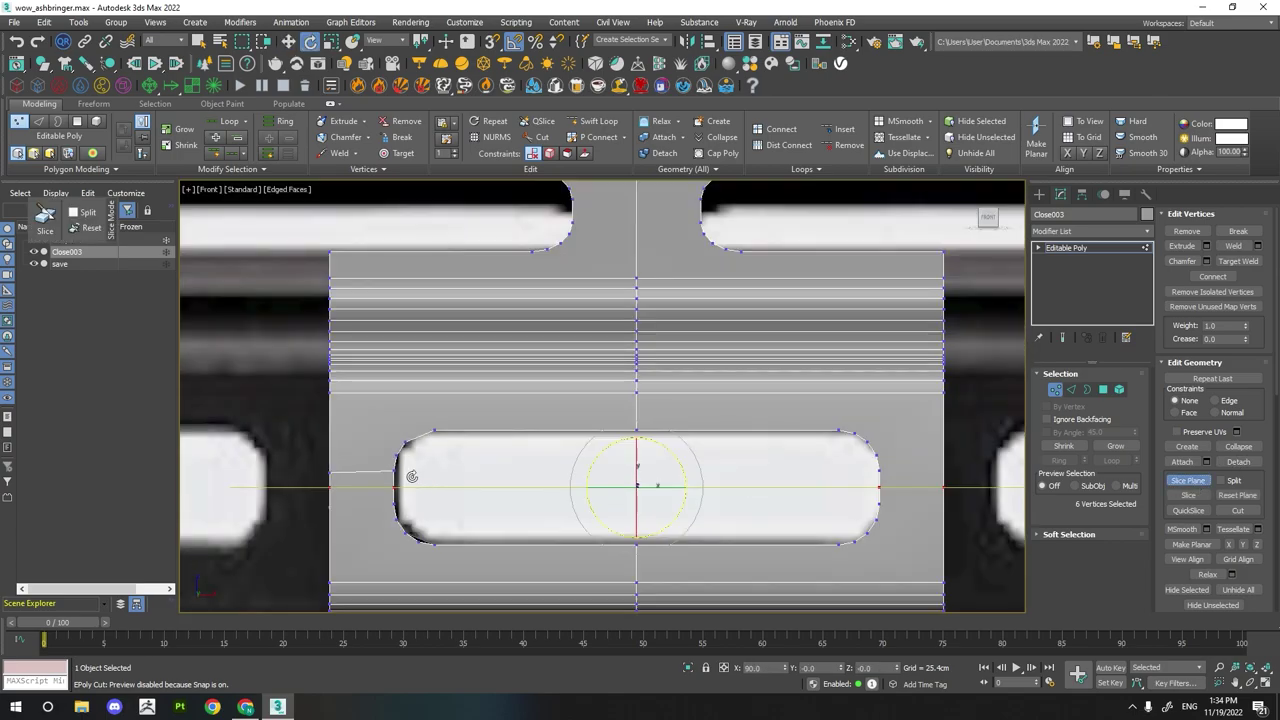
scroll(414, 474, down, 4)
mouse_move(468, 411)
alt+middle_down()
mouse_move(391, 434)
mouse_move(251, 434)
mouse_move(360, 523)
mouse_move(420, 500)
alt+middle_up()
click(687, 668)
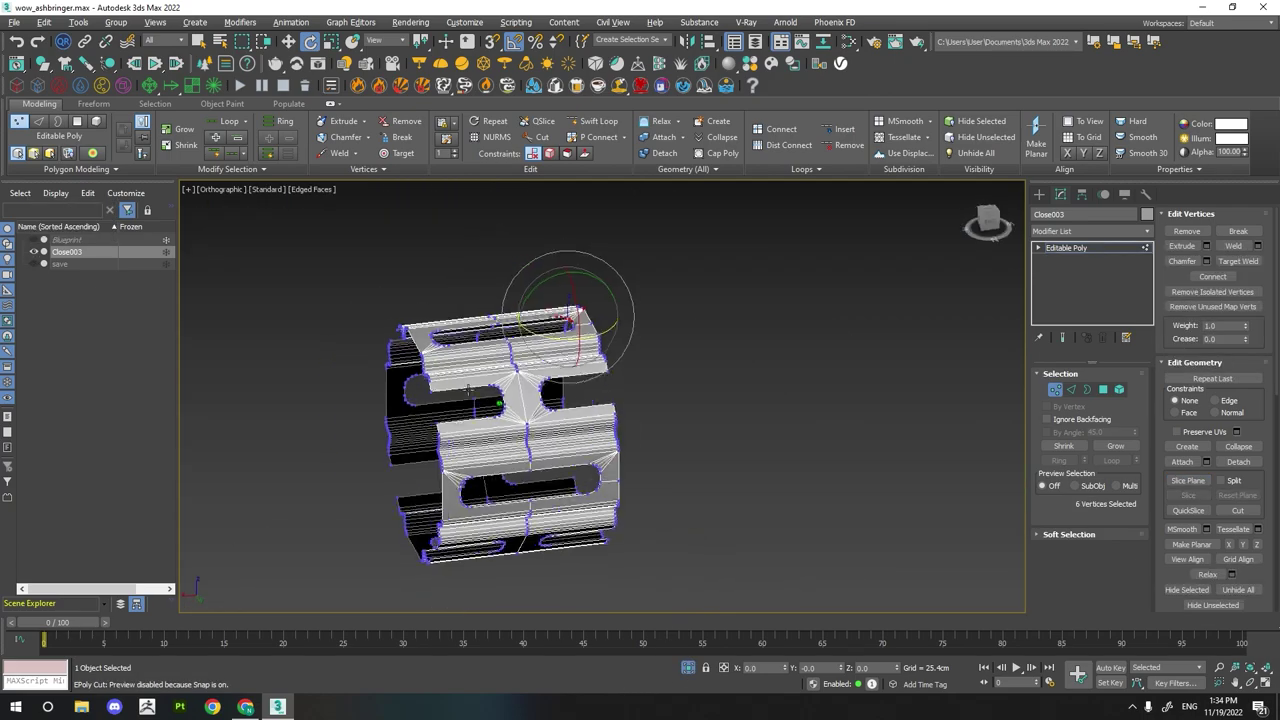
click(1188, 480)
scroll(495, 480, up, 2)
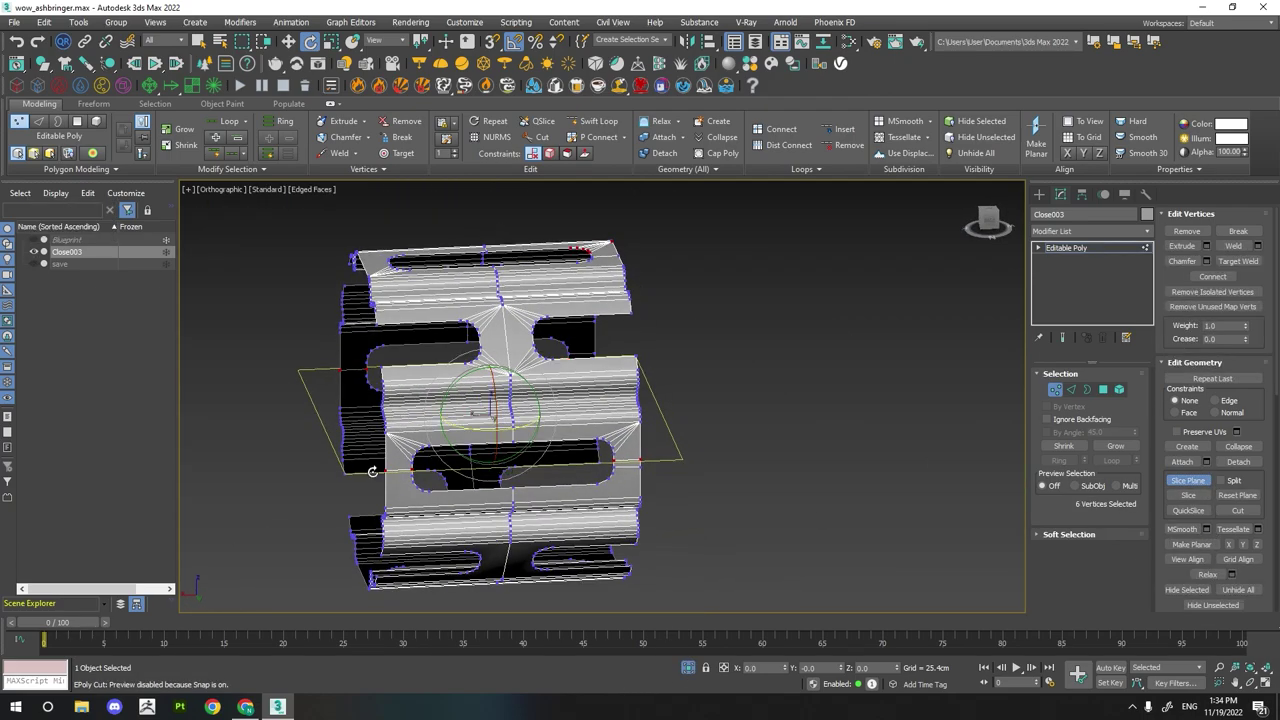
scroll(495, 480, up, 4)
scroll(498, 485, down, 3)
alt+middle_drag(758, 484, 699, 415)
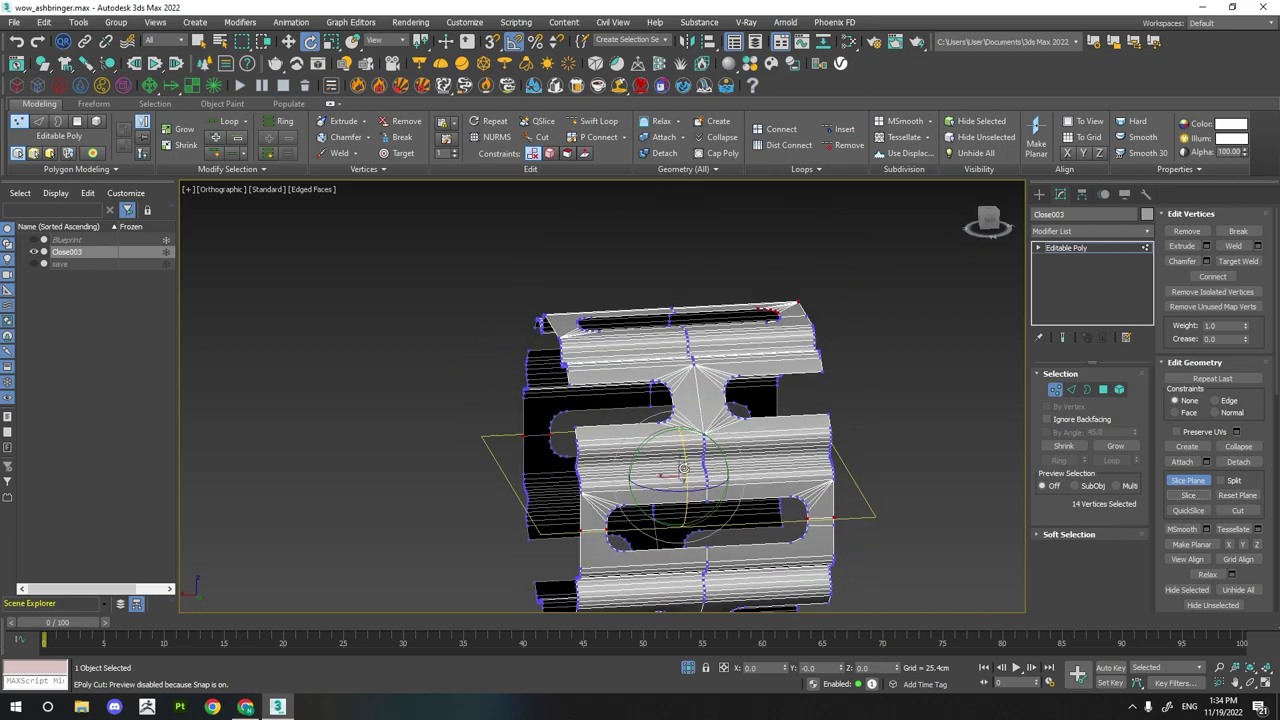
alt+middle_drag(699, 415, 1040, 312)
- Switch between Edge and Vertex levels while inspecting the slot corners up close
click(1189, 496)
mouse_move(700, 400)
alt+middle_down()
mouse_move(670, 425)
mouse_move(630, 420)
mouse_move(724, 352)
mouse_move(590, 380)
alt+middle_up()
scroll(670, 425, up, 3)
key(2)
scroll(630, 420, down, 5)
scroll(590, 380, up, 3)
scroll(603, 377, up, 3)
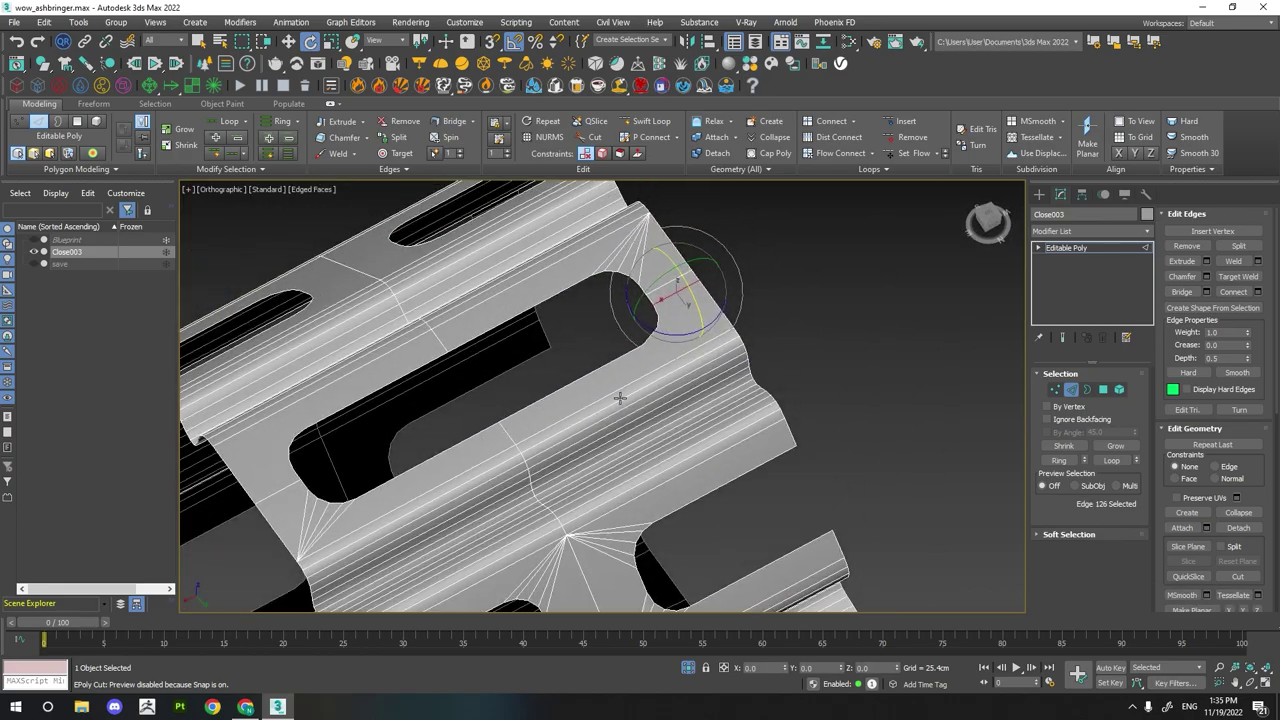
click(1055, 389)
alt+middle_drag(576, 353, 699, 324)
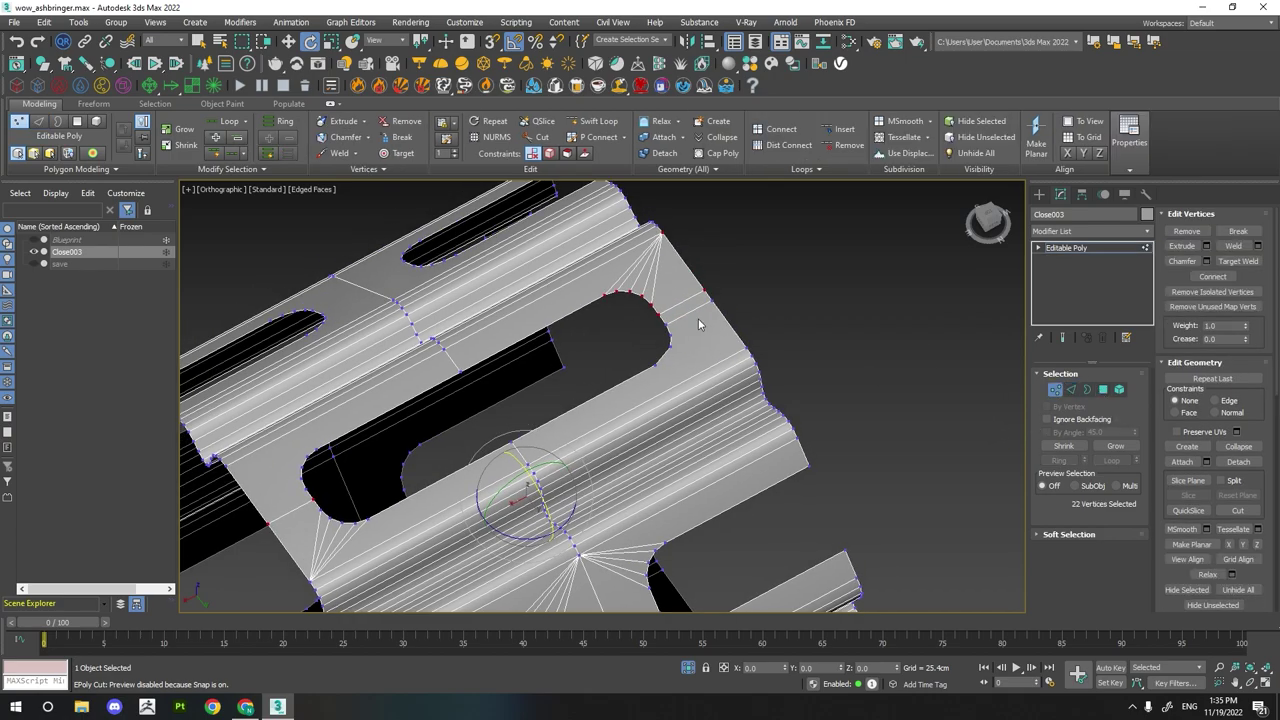
click(1071, 391)
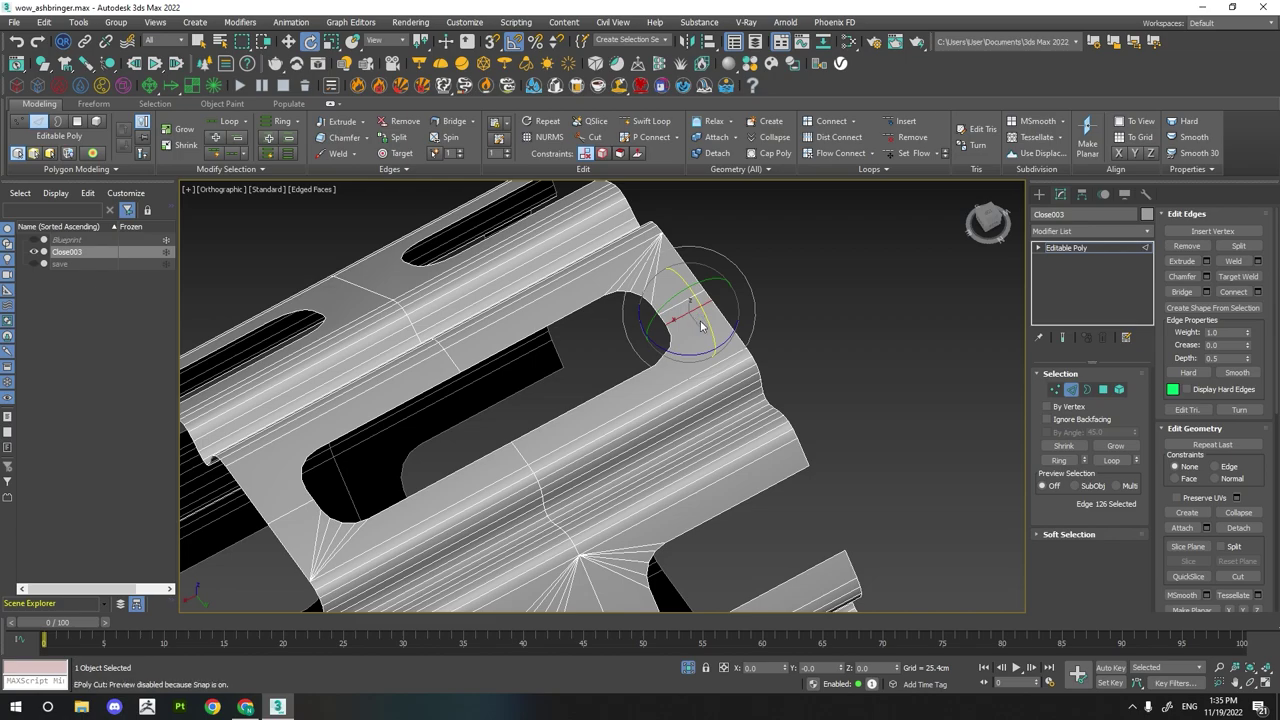
scroll(701, 325, up, 3)
key(1)
scroll(710, 289, up, 3)
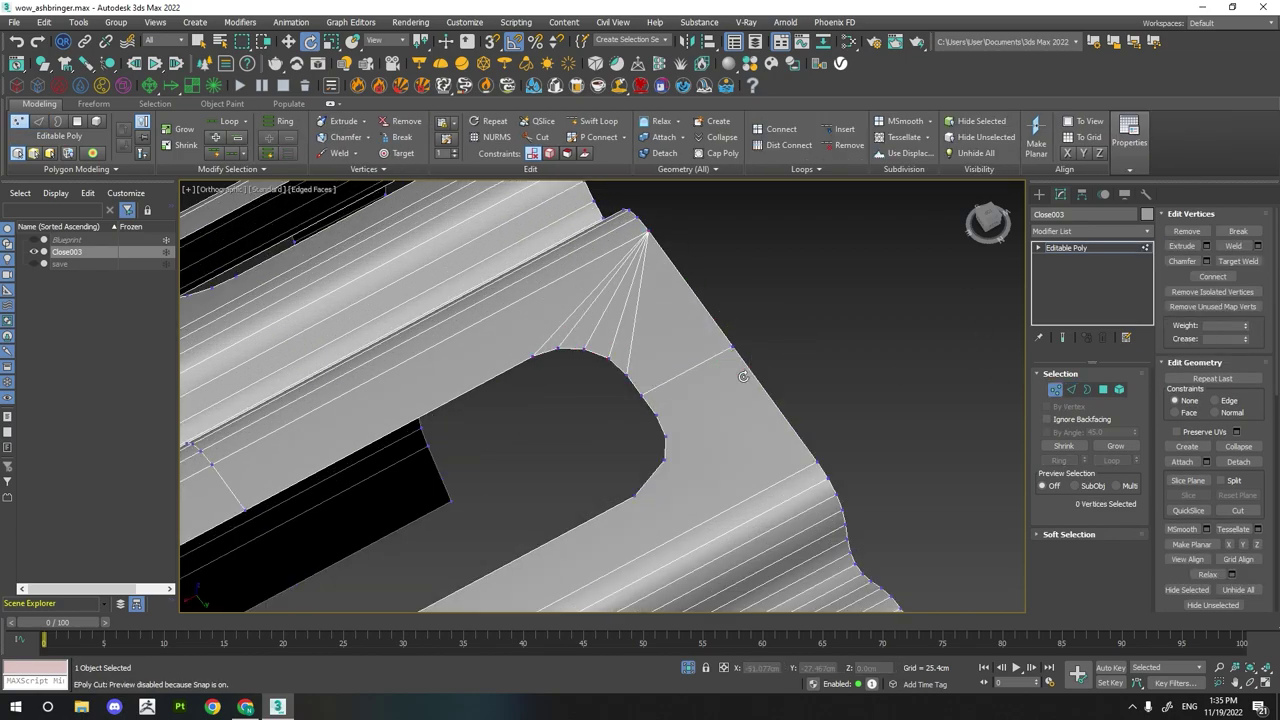
alt+middle_drag(743, 376, 700, 340)
- Clone the slot-corner fan triangles and long strip polygons, then mirror the copy
key(4)
click(680, 340)
key(w)
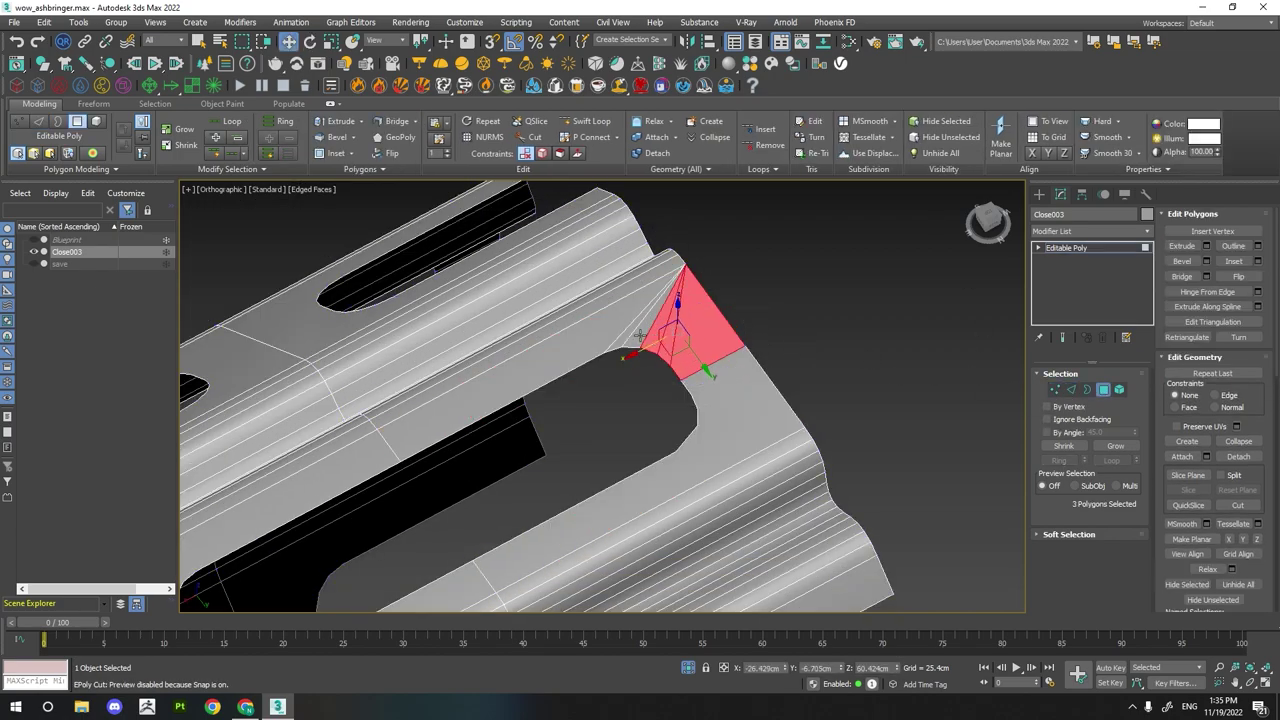
ctrl+click(609, 368)
ctrl+click(640, 338)
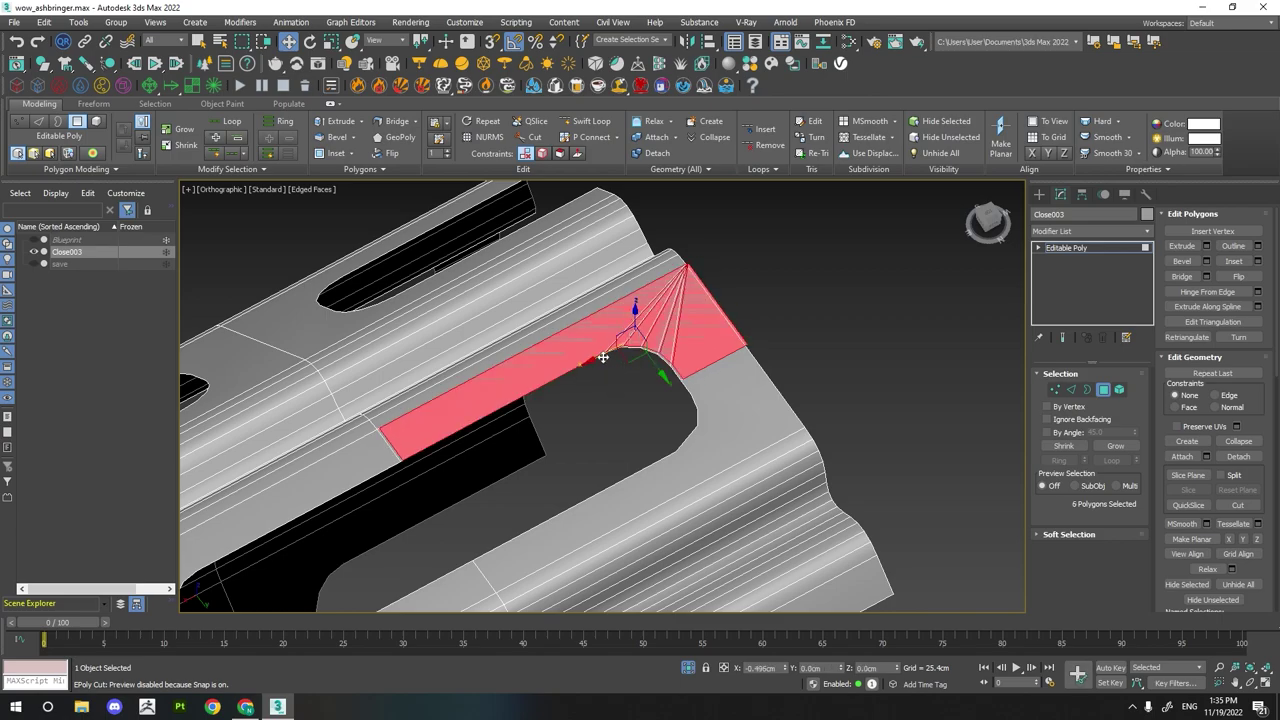
shift+drag(603, 357, 610, 360)
click(682, 366)
click(686, 41)
click(608, 460)
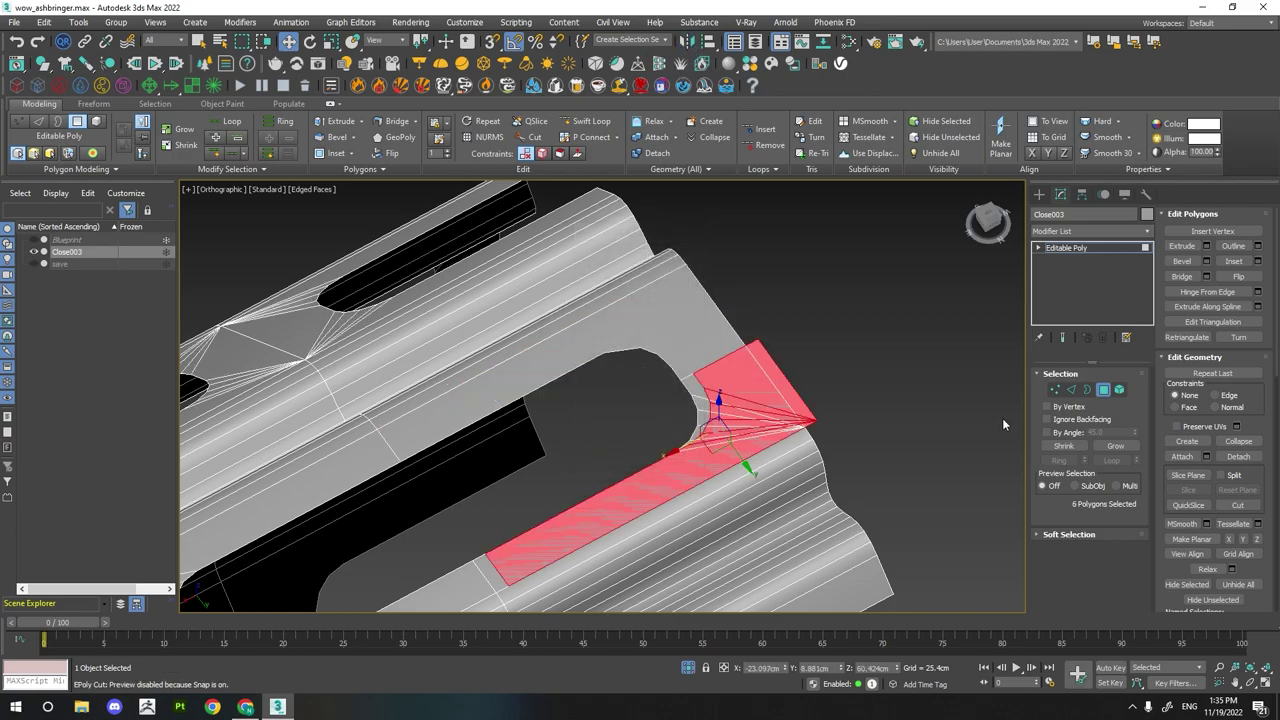
- Select the strip polygons along the slot's upper edge, including the tip fan
key(5)
middle_drag(546, 539, 548, 493)
click(1071, 389)
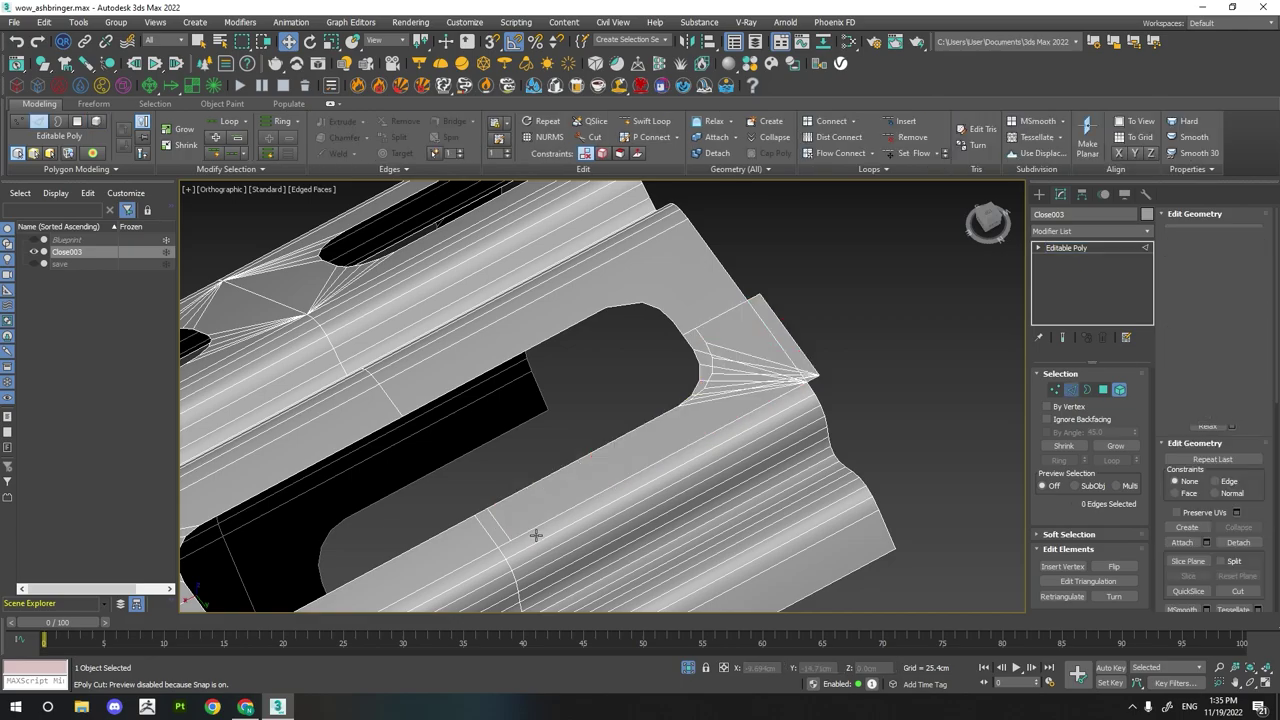
click(487, 527)
click(1103, 389)
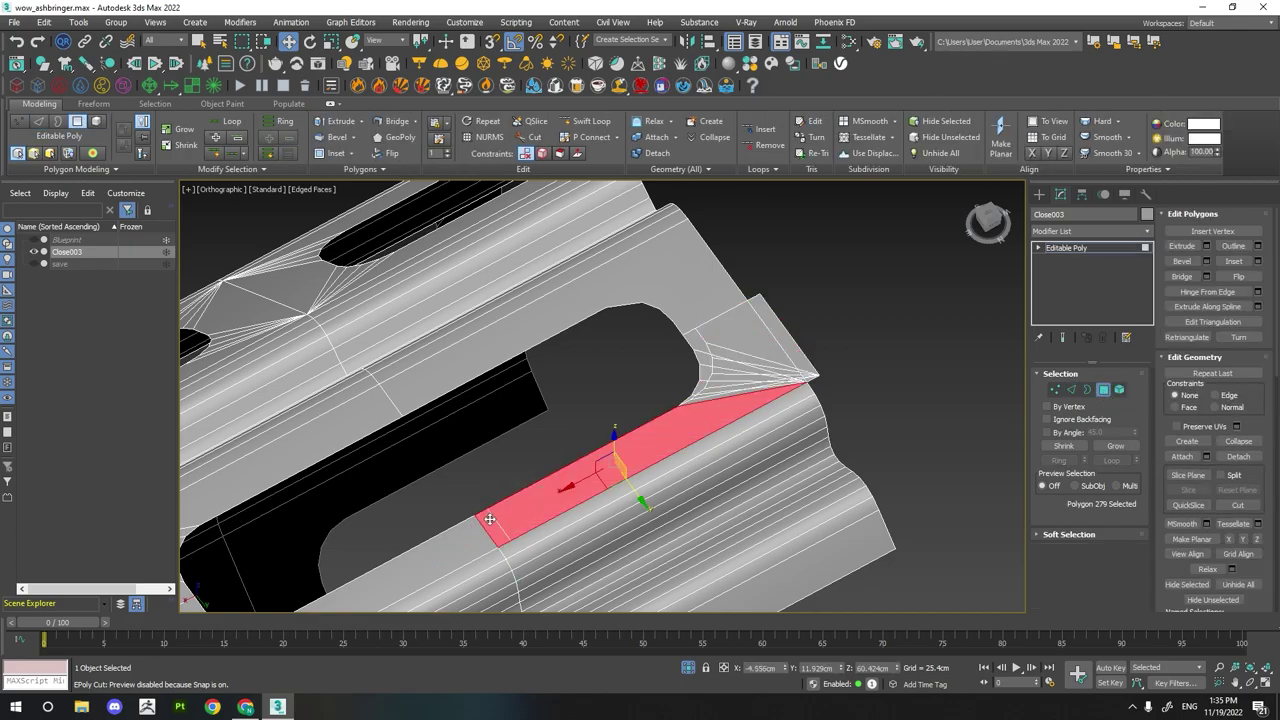
mouse_move(640, 430)
alt+middle_down()
mouse_move(775, 407)
mouse_move(700, 420)
alt+middle_up()
key(ctrl+Page_Up)
key(ctrl+z)
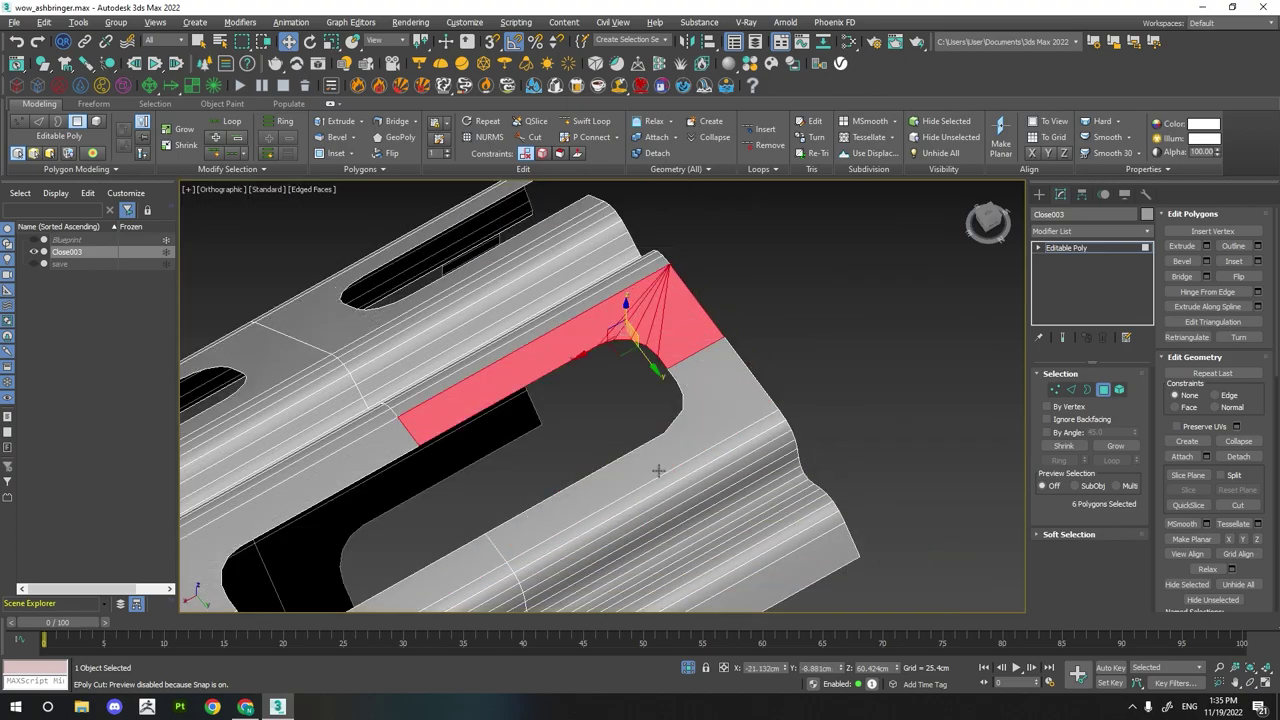
key(4)
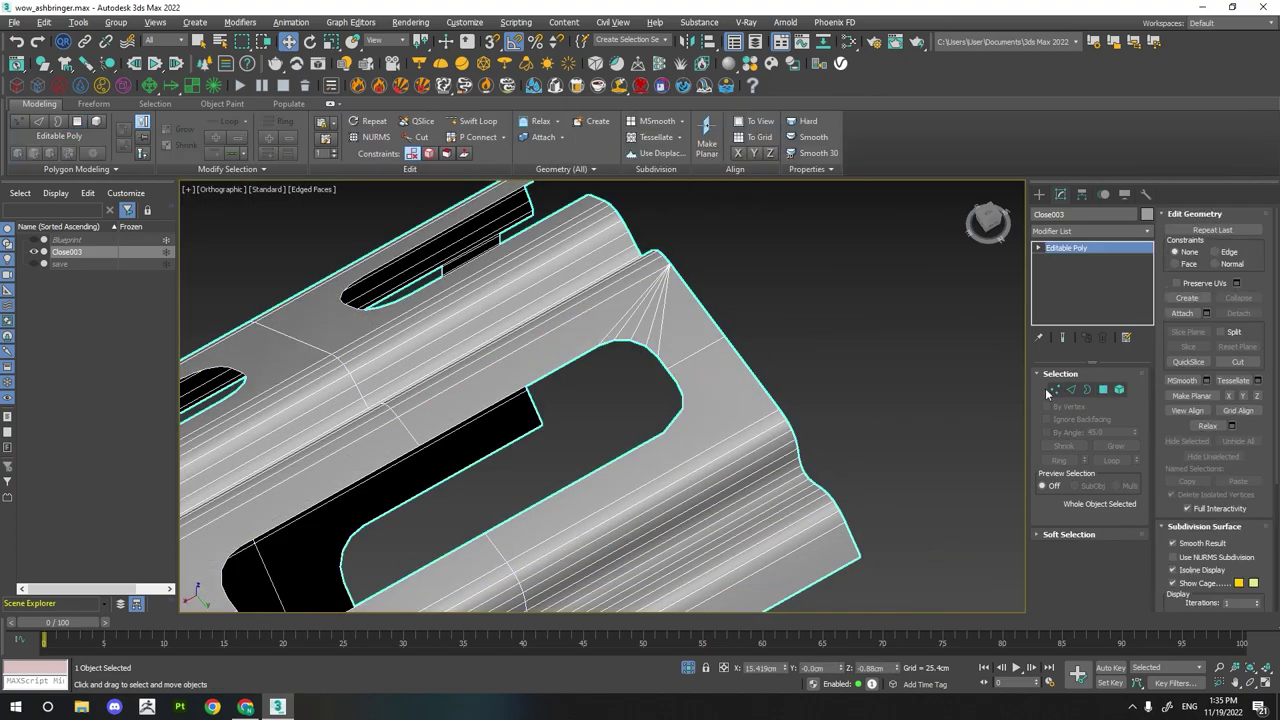
key(4)
- Clone and mirror the upper strip, move it toward the lower edge, and delete the old strip polygons
shift+drag(662, 368, 833, 435)
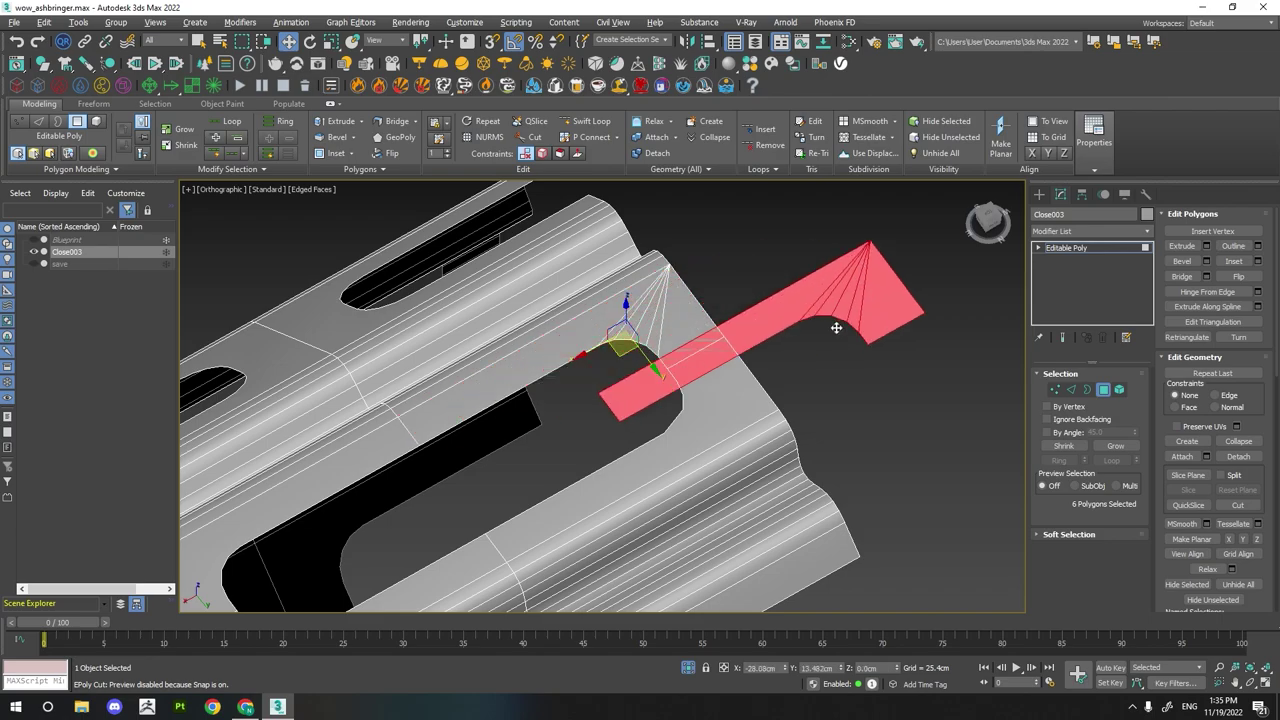
click(692, 368)
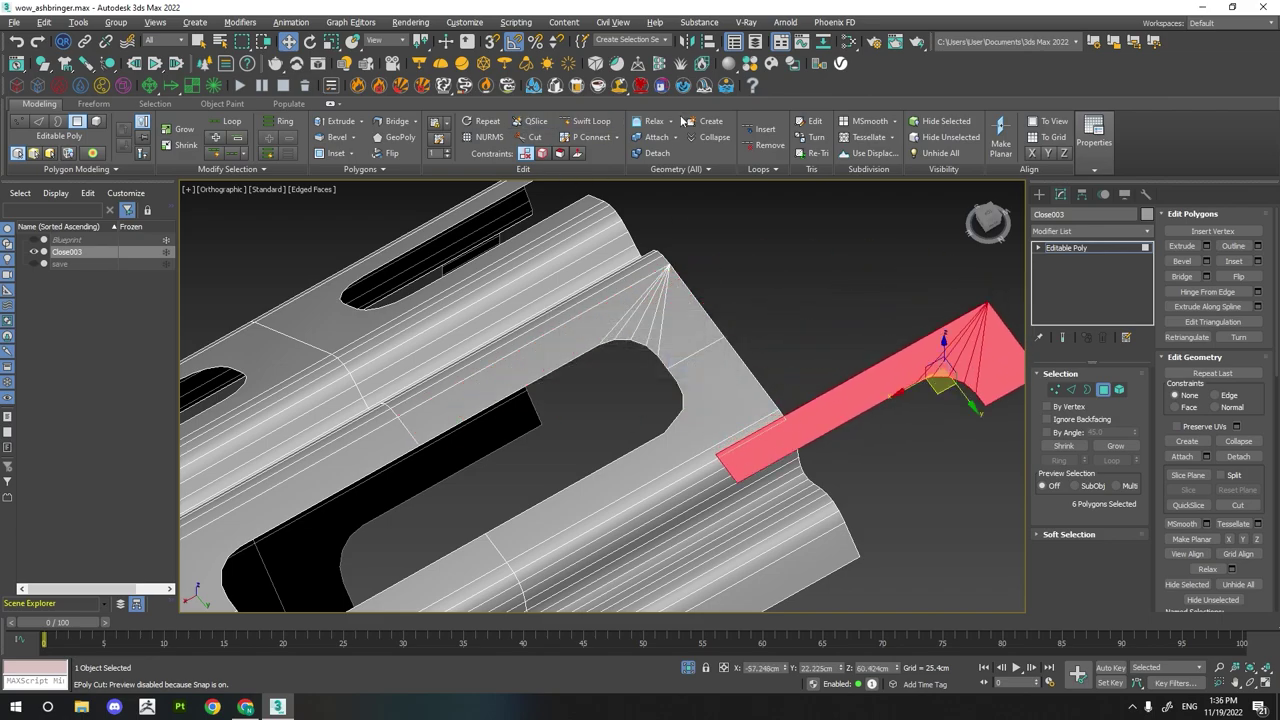
click(688, 41)
click(640, 457)
drag(809, 187, 955, 395)
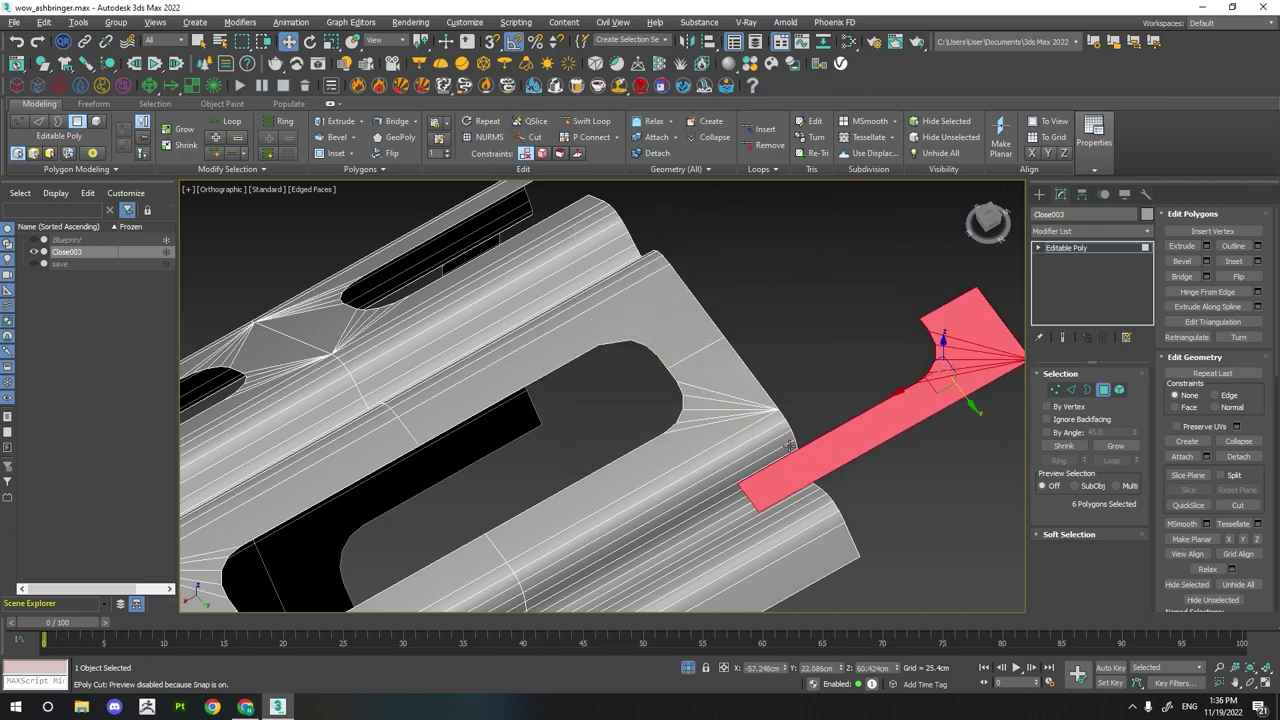
click(620, 470)
ctrl+click(704, 380)
key(Delete)
- Snap the mirrored strip onto the segment's tip and select the six tip vertices to weld
middle_drag(984, 364, 896, 362)
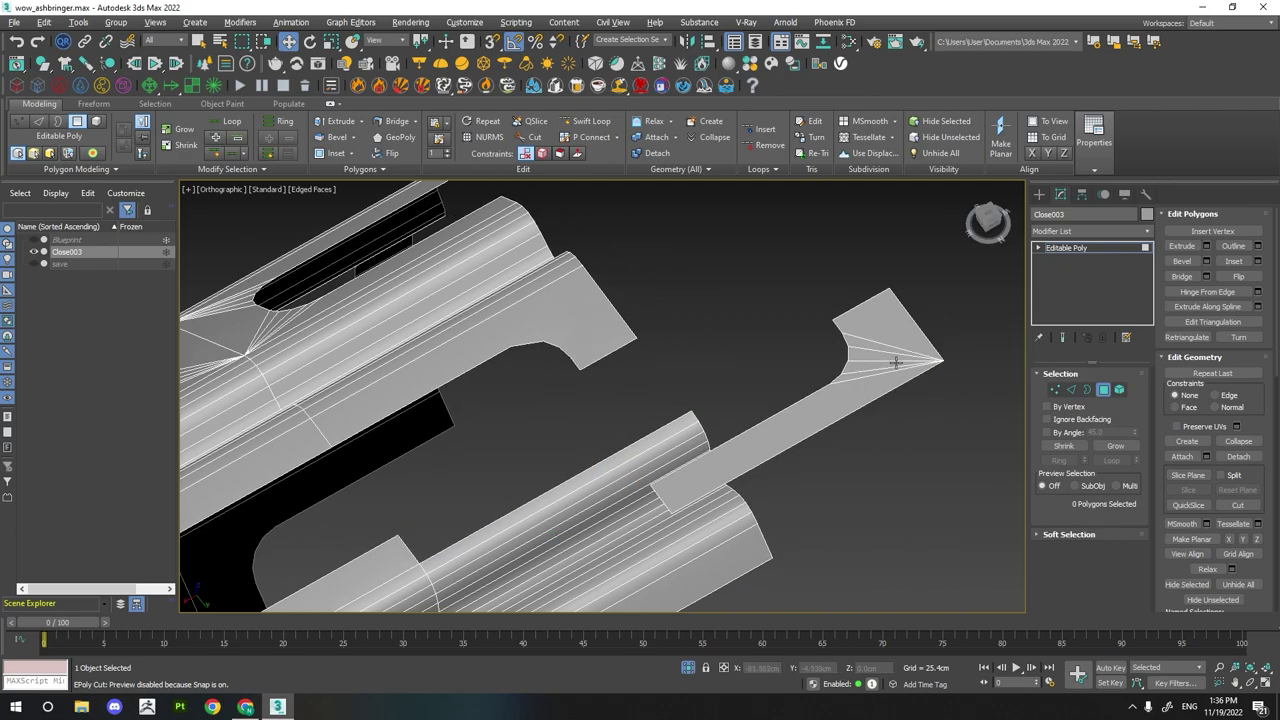
click(864, 331)
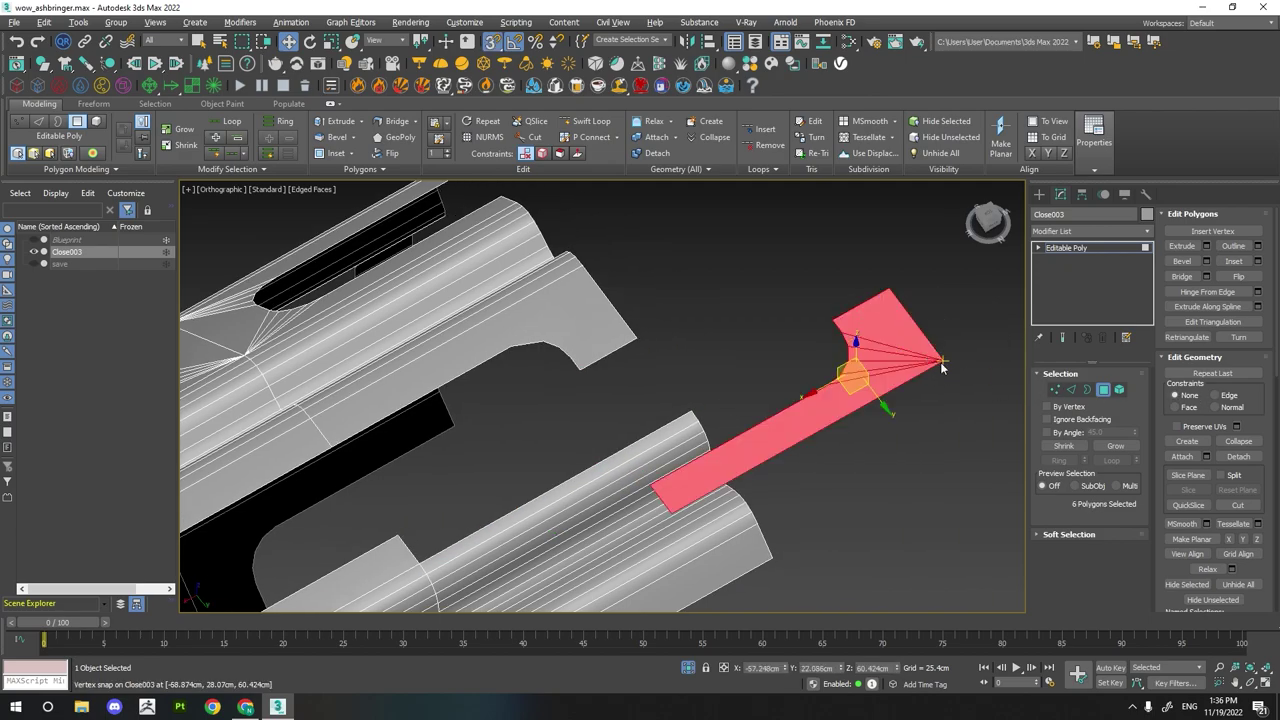
drag(942, 360, 678, 413)
key(1)
mouse_move(382, 518)
middle_down()
mouse_move(397, 466)
mouse_move(430, 520)
middle_up()
scroll(520, 440, up, 3)
- From a front-on view, select the left part of Close003 and switch to vertices
scroll(520, 440, down, 3)
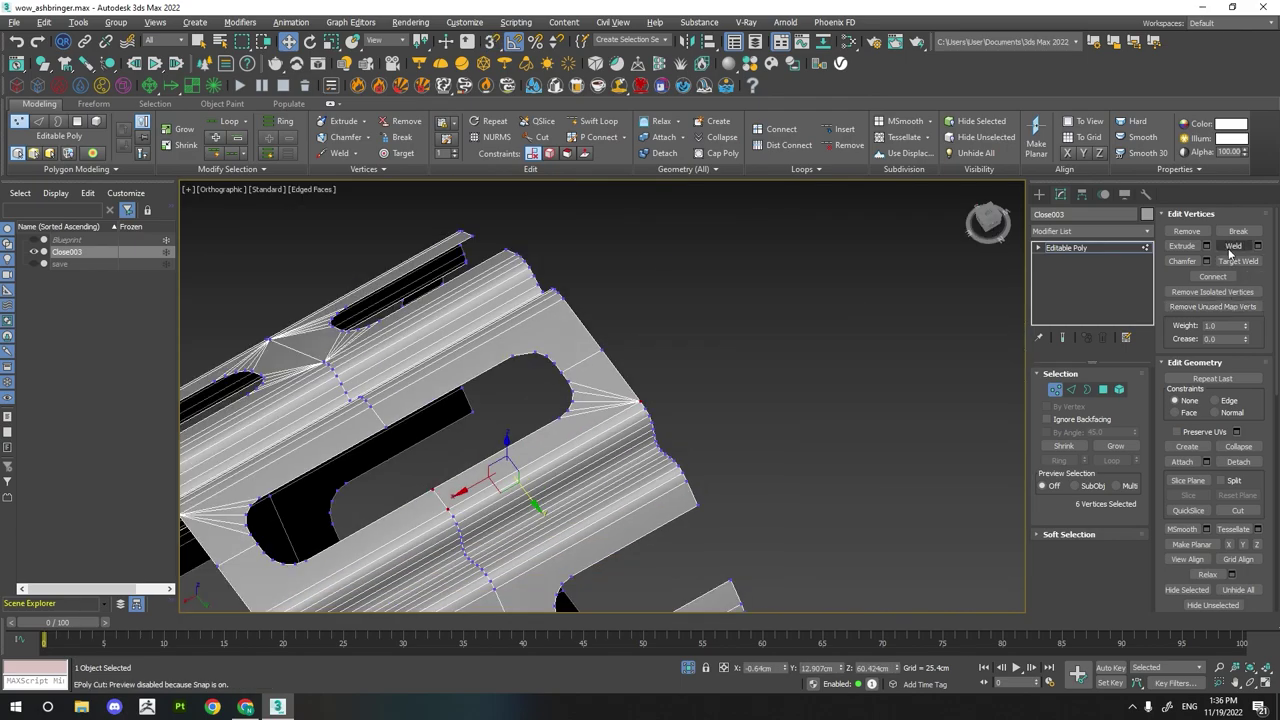
scroll(758, 490, down, 5)
alt+middle_drag(758, 490, 605, 352)
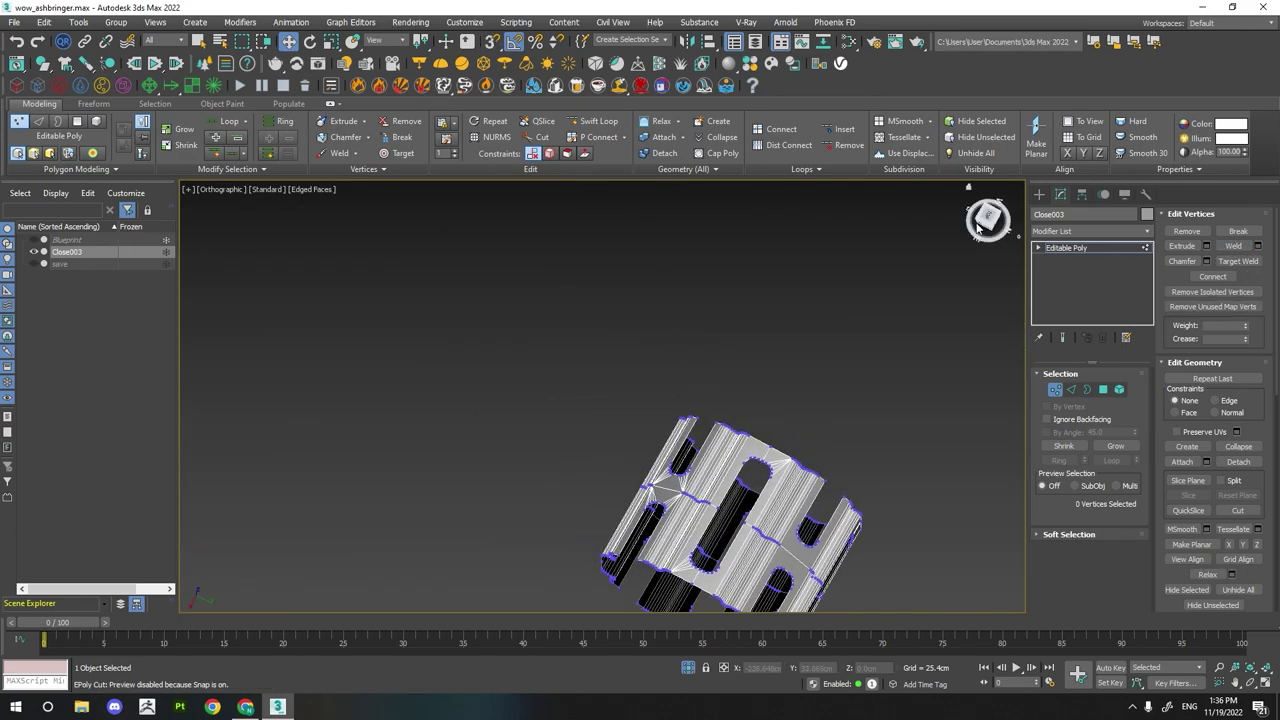
key(4)
drag(605, 355, 748, 565)
scroll(771, 334, up, 4)
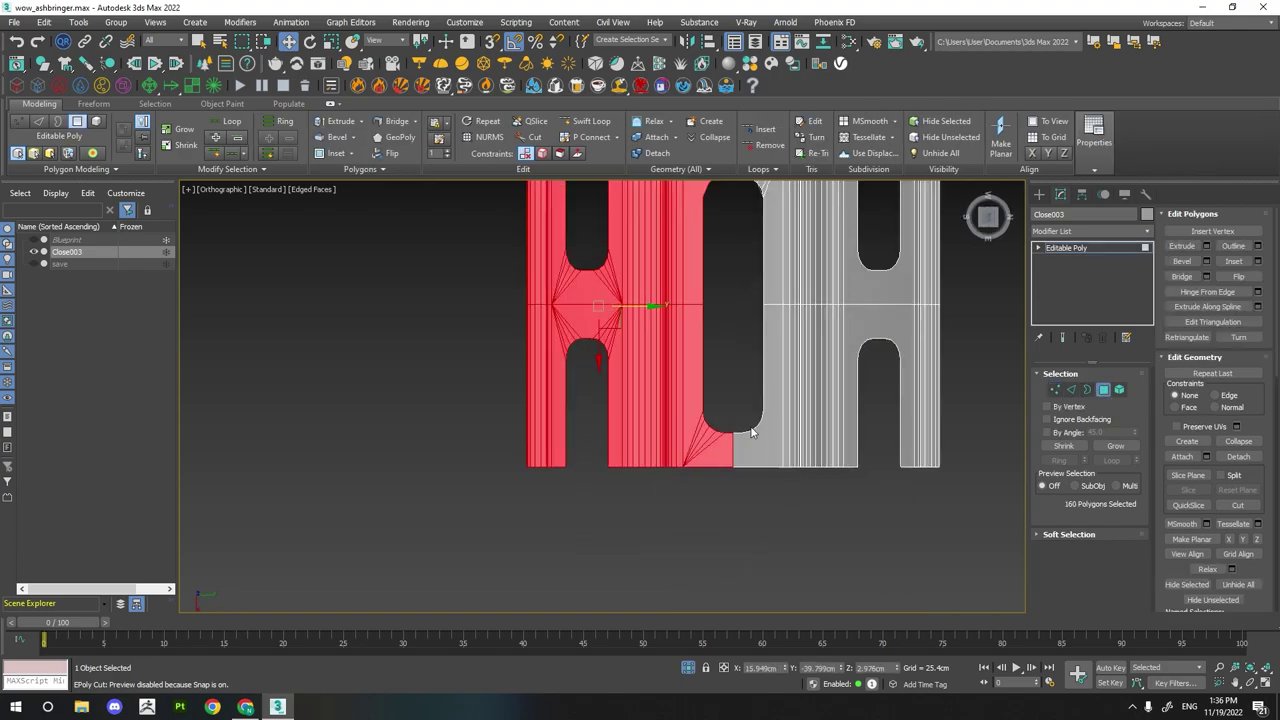
scroll(771, 334, up, 4)
key(1)
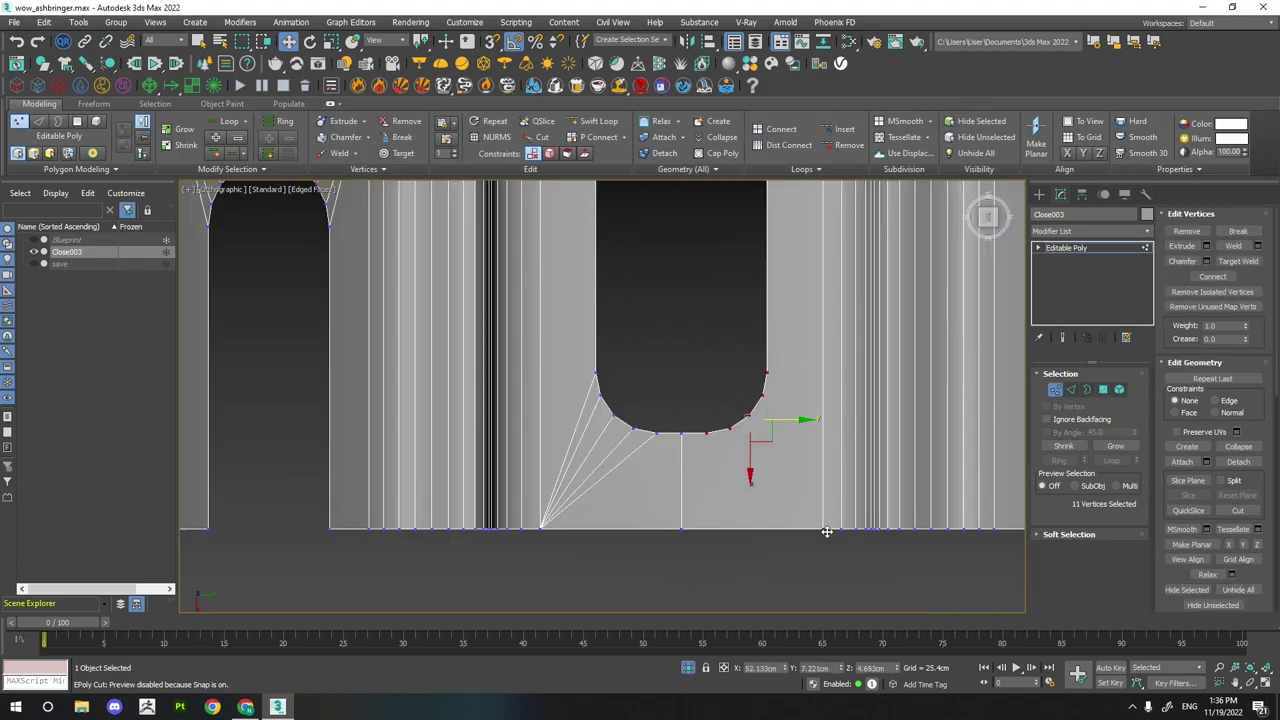
- Zoom in on the slot corner and Cut a new edge from the corner vertex down across the face
scroll(826, 531, down, 5)
mouse_move(826, 531)
alt+middle_down()
mouse_move(749, 566)
mouse_move(651, 423)
alt+middle_up()
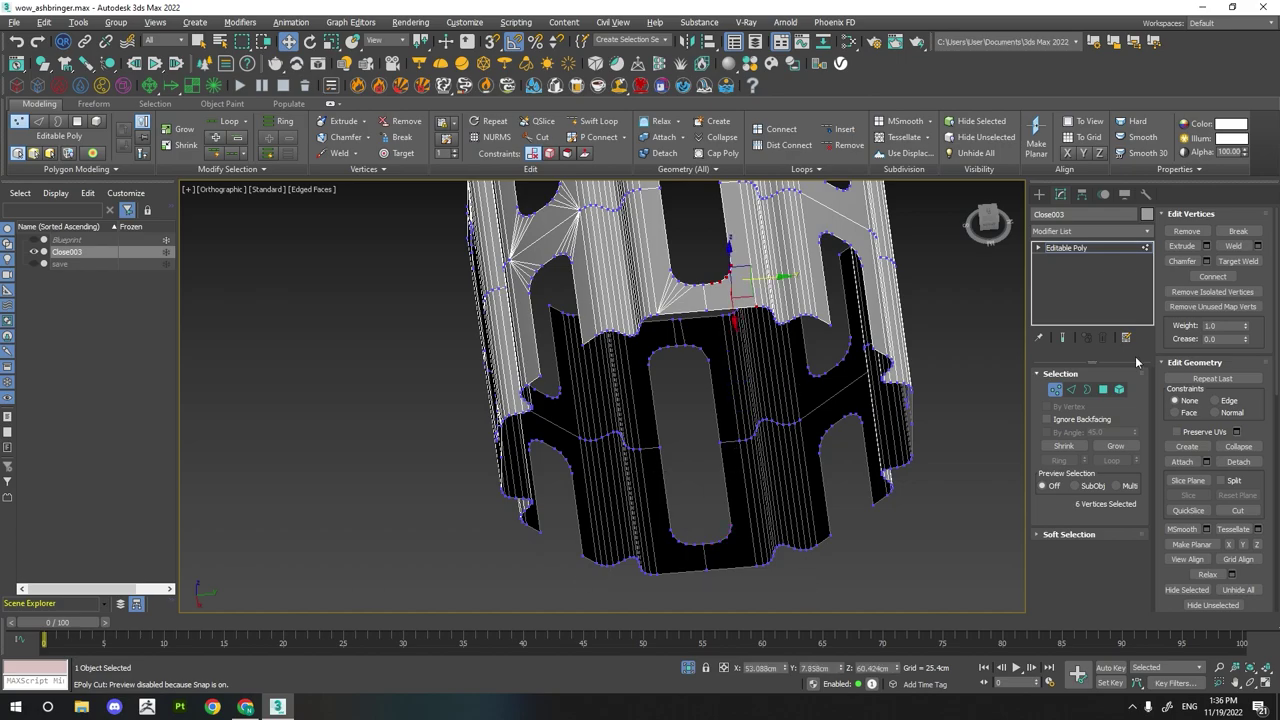
alt+middle_drag(737, 380, 737, 357)
scroll(737, 286, down, 3)
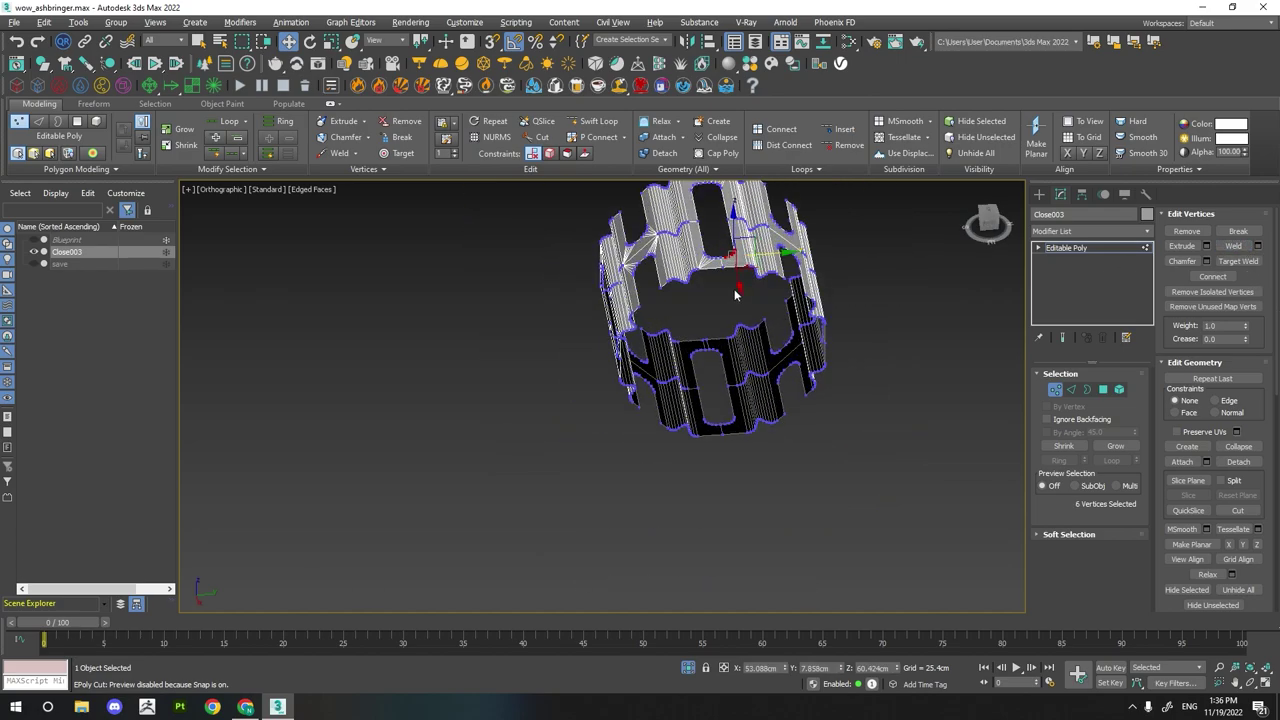
scroll(684, 372, up, 6)
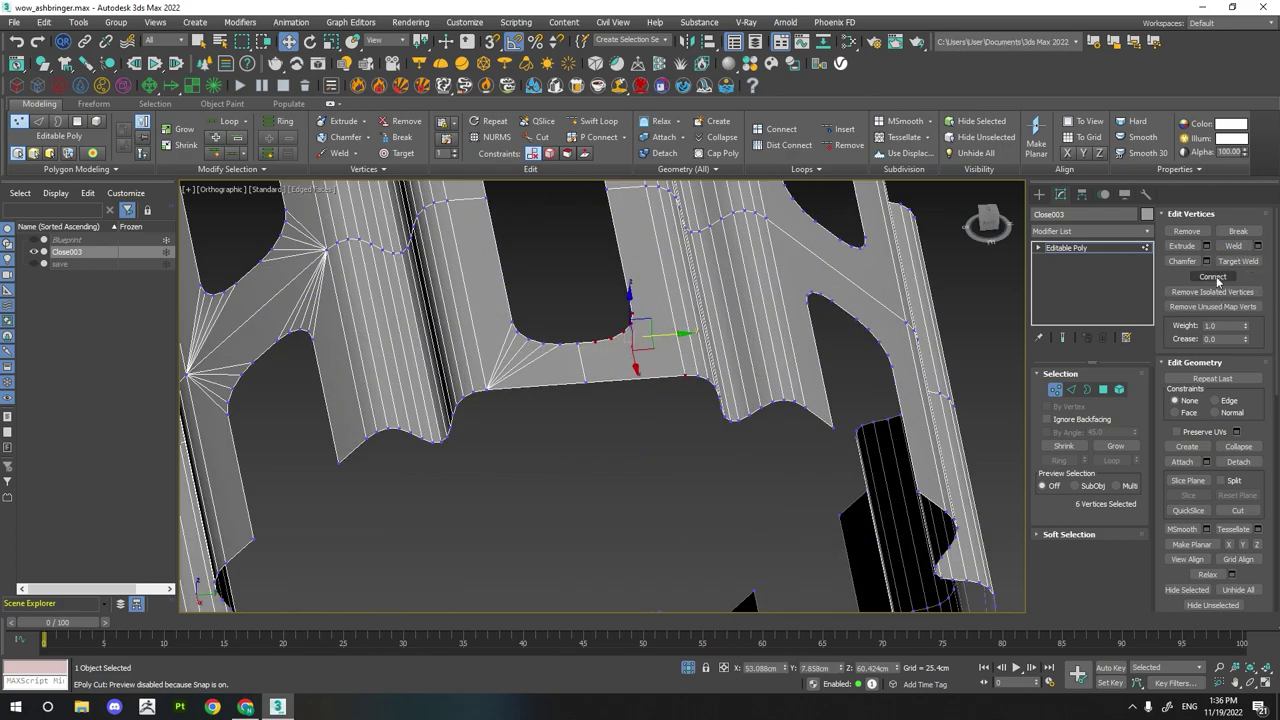
scroll(633, 407, up, 3)
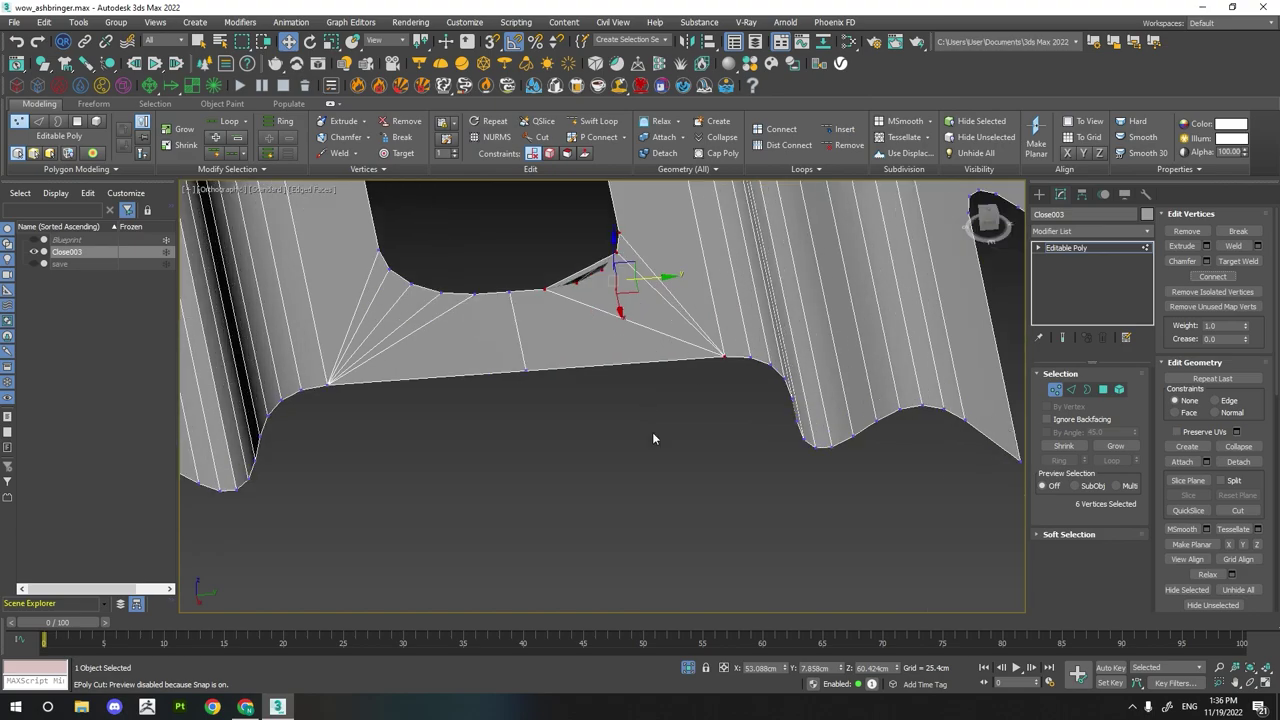
click(540, 140)
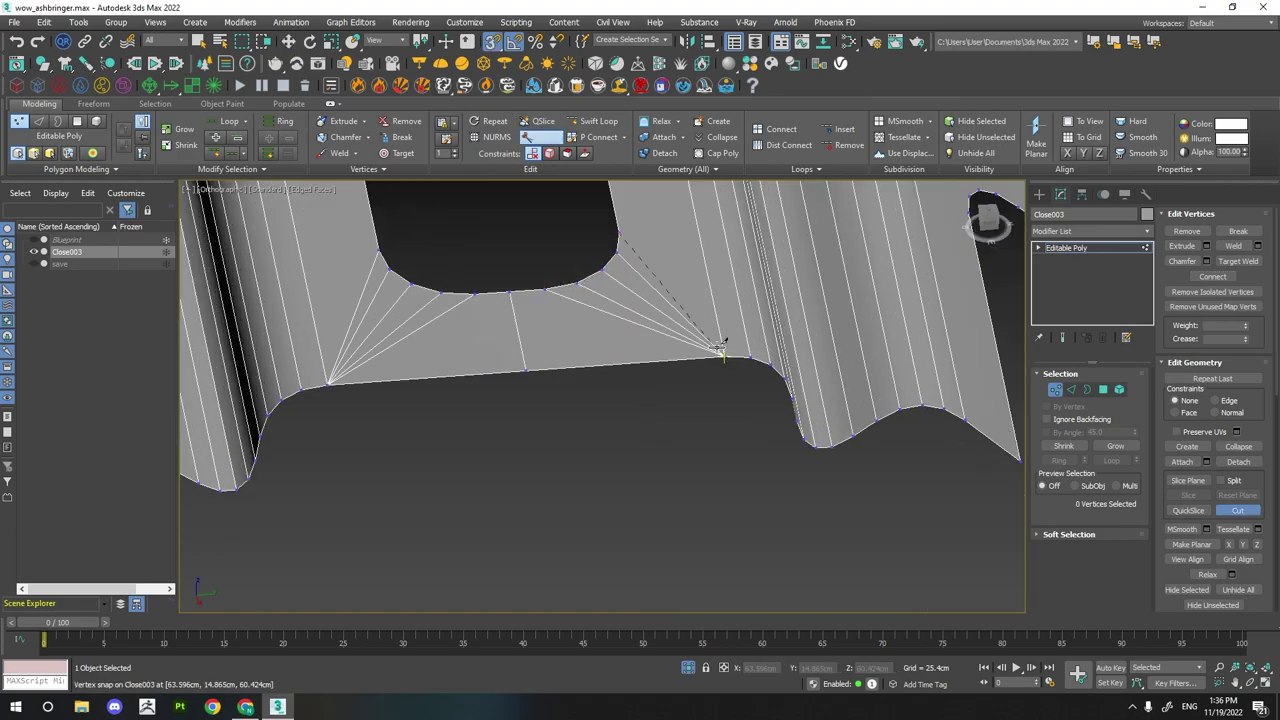
right_click(719, 347)
key(4)
scroll(300, 430, down, 6)
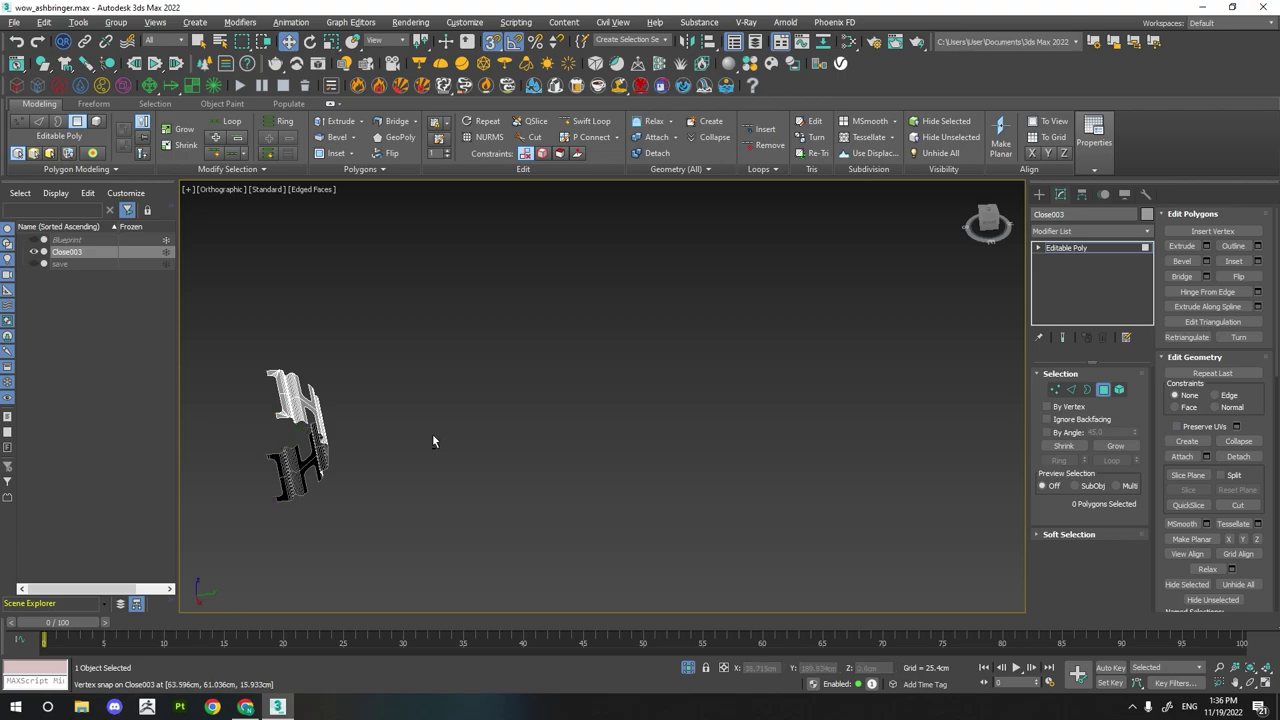
key(k)
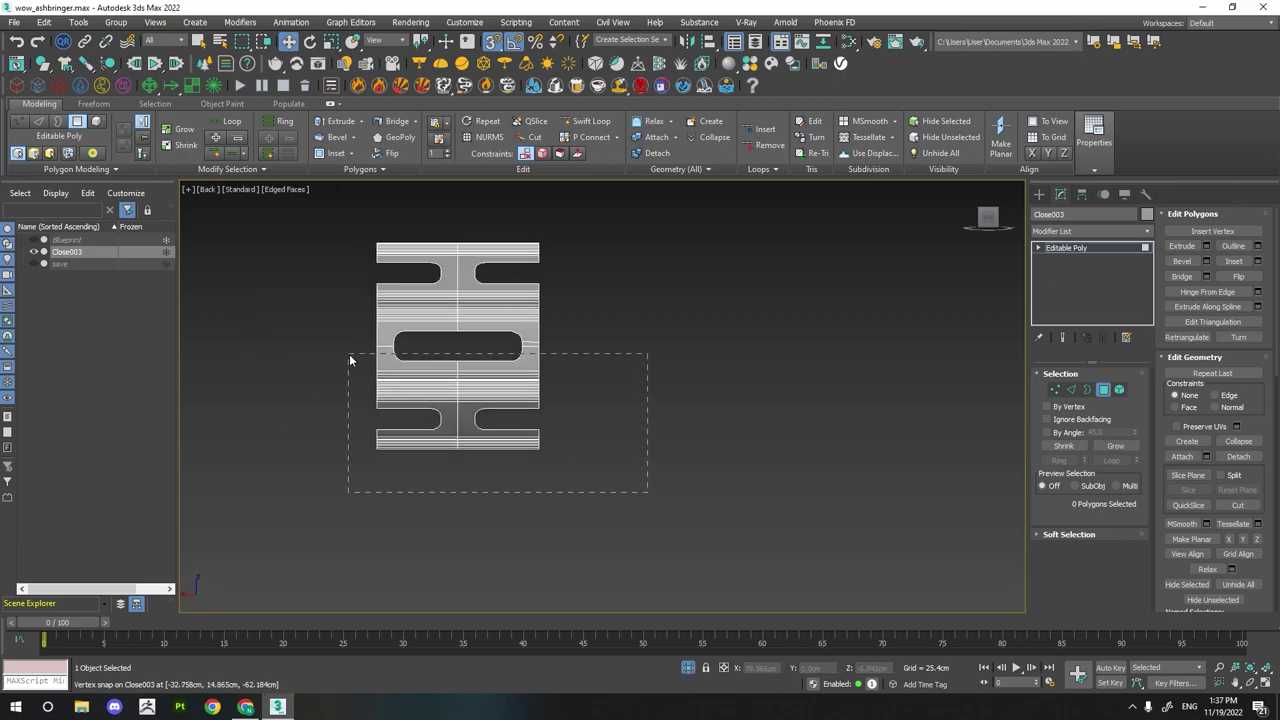
drag(352, 357, 362, 355)
mouse_move(362, 355)
alt+middle_down()
mouse_move(408, 408)
mouse_move(388, 446)
mouse_move(595, 598)
alt+middle_up()
scroll(439, 434, up, 4)
key(Delete)
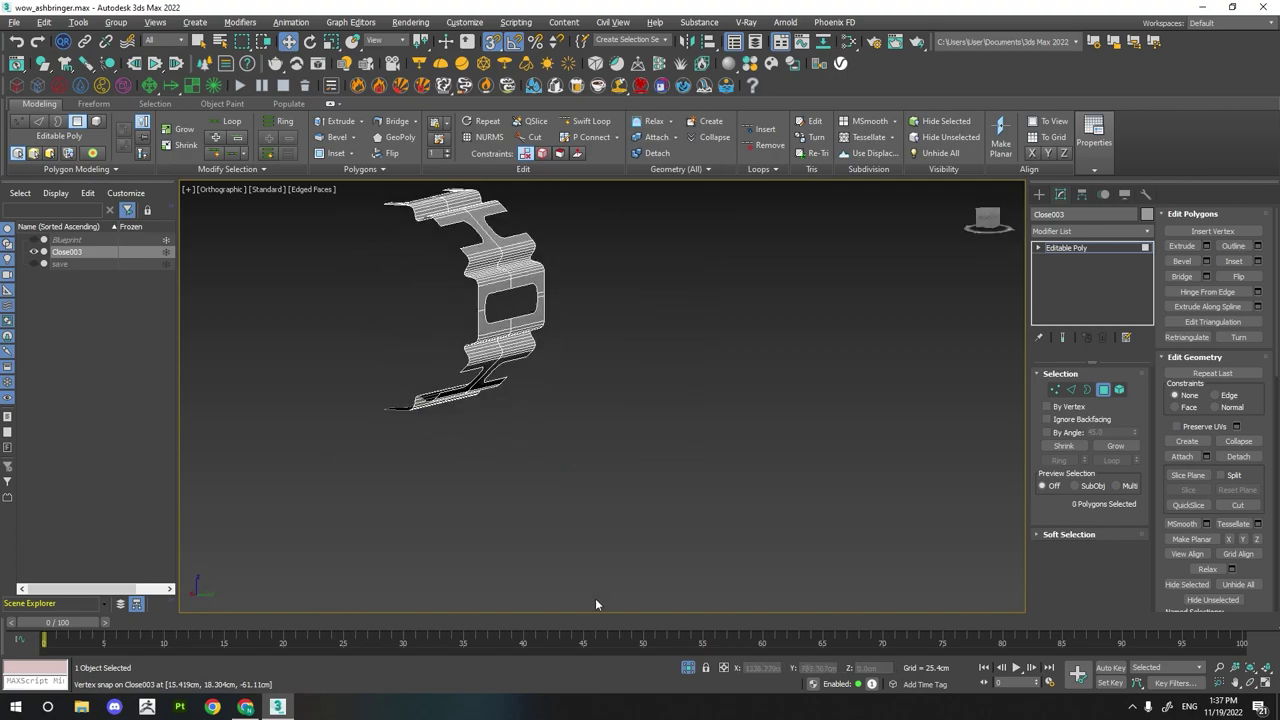
key(alt+q)
key(alt+q)
mouse_move(522, 492)
alt+middle_down()
mouse_move(589, 463)
mouse_move(616, 484)
mouse_move(500, 292)
alt+middle_up()
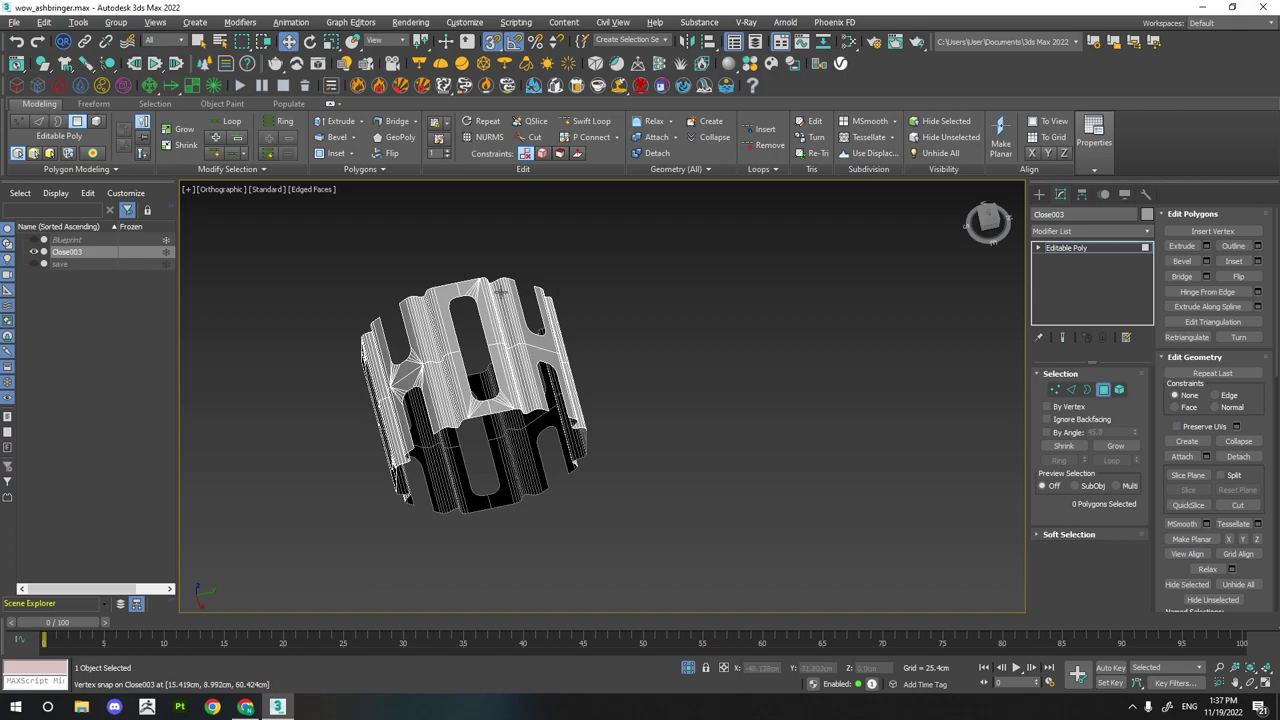
scroll(466, 318, up, 3)
click(577, 455)
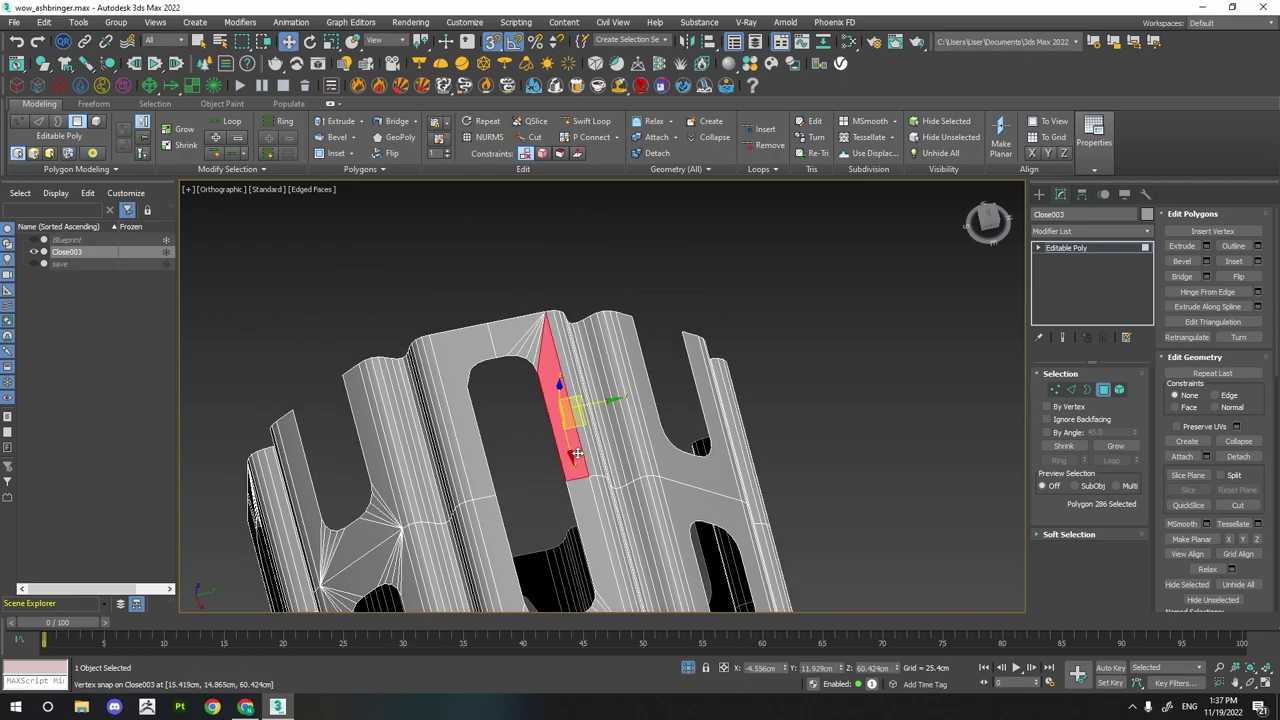
ctrl+click(520, 335)
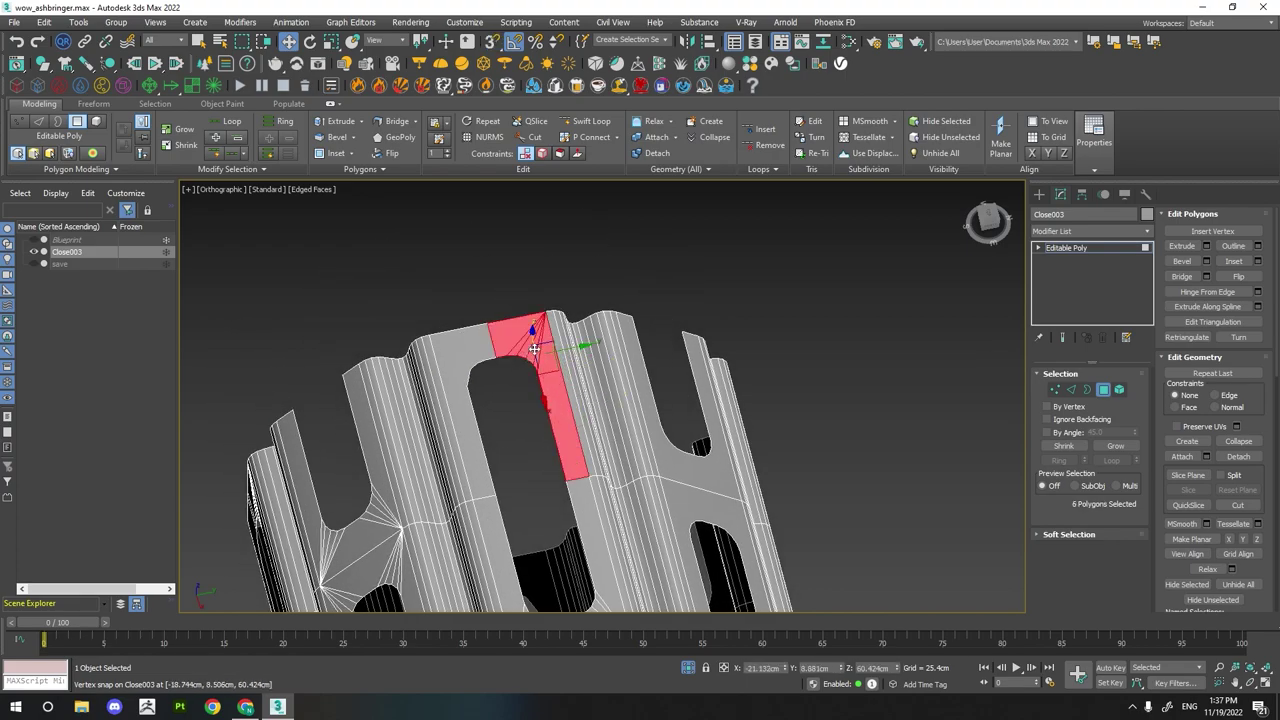
shift+drag(553, 366, 333, 336)
click(698, 366)
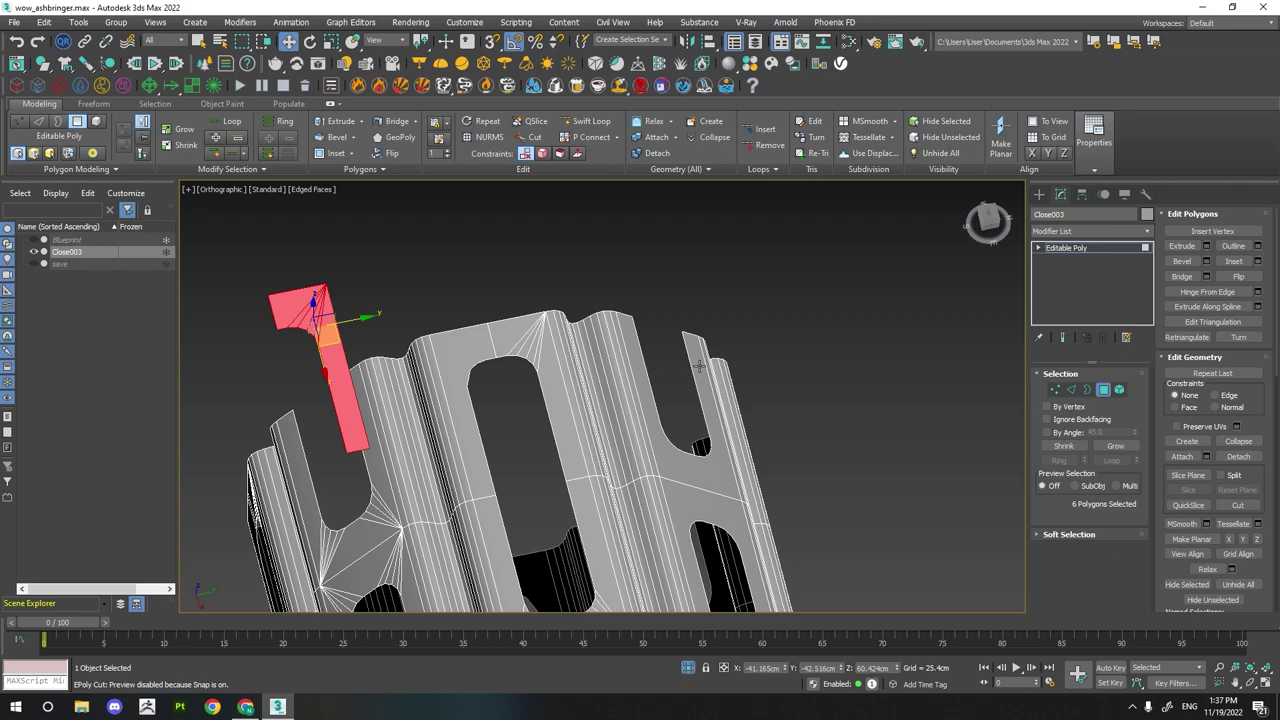
key(e)
drag(300, 283, 315, 306)
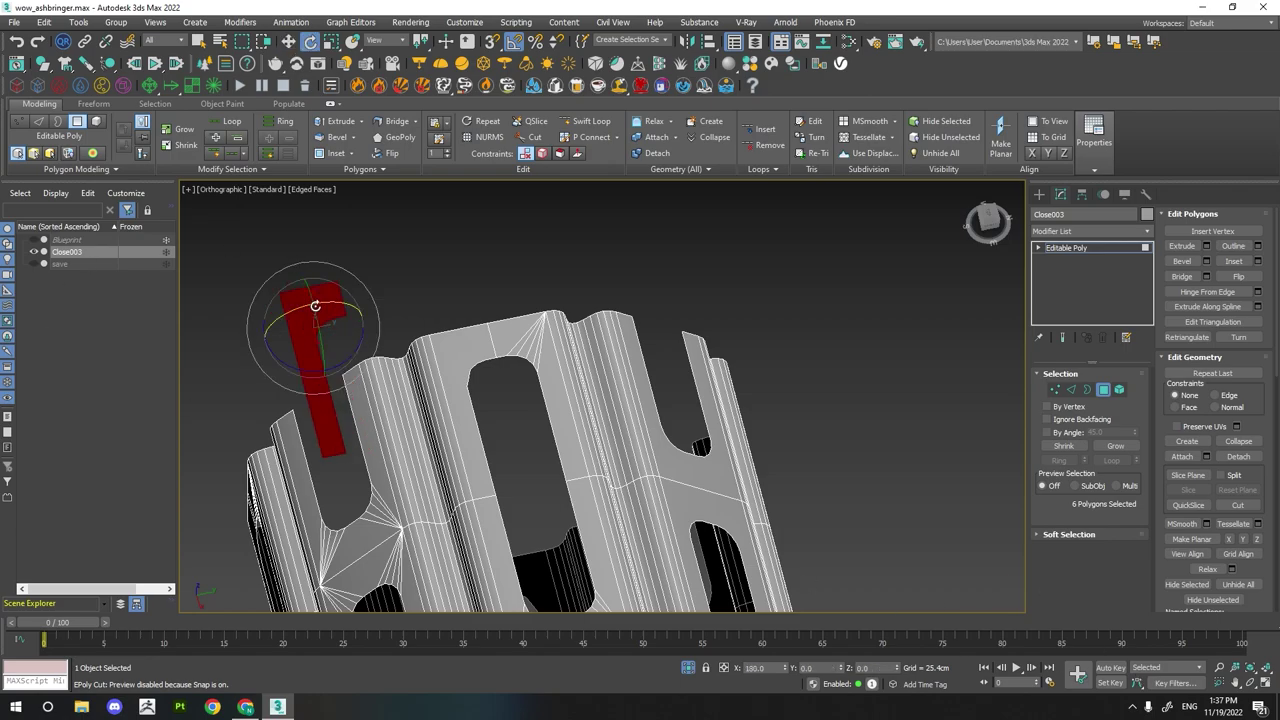
key(w)
click(465, 363)
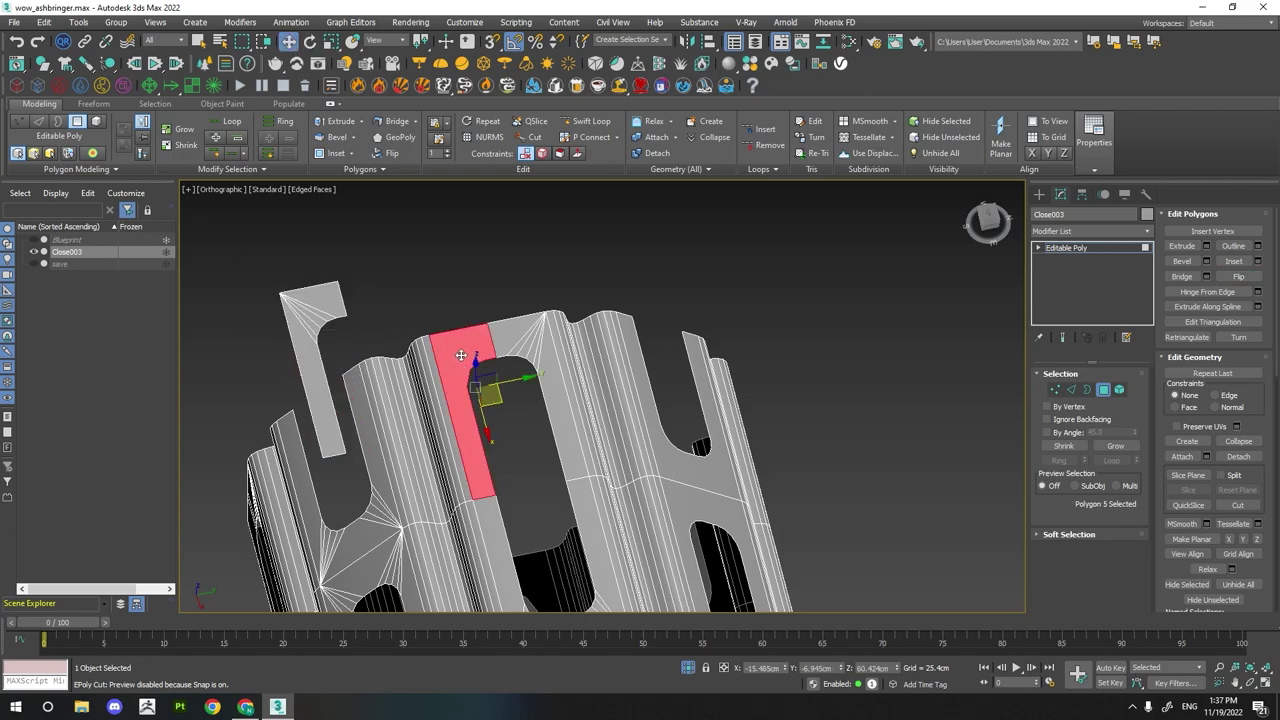
key(Delete)
click(313, 318)
key(Delete)
click(462, 365)
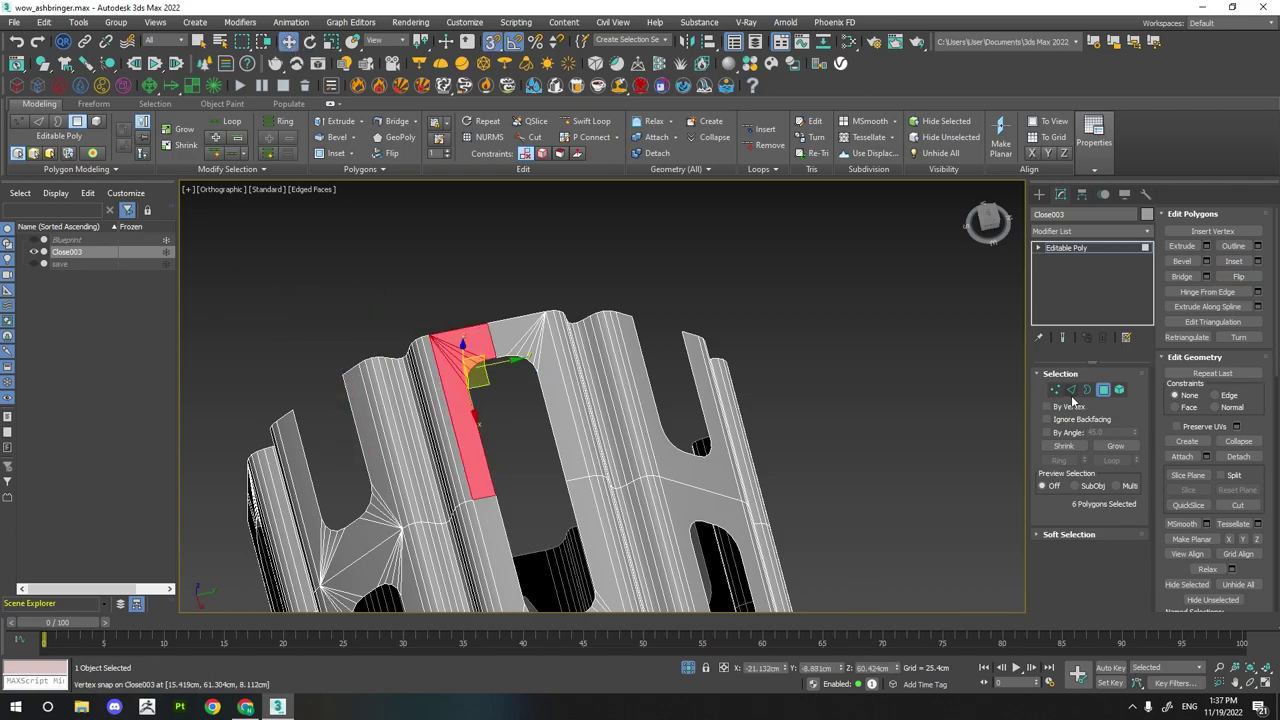
key(1)
scroll(369, 296, up, 2)
click(383, 322)
middle_drag(474, 506, 474, 464)
ctrl+drag(543, 494, 457, 528)
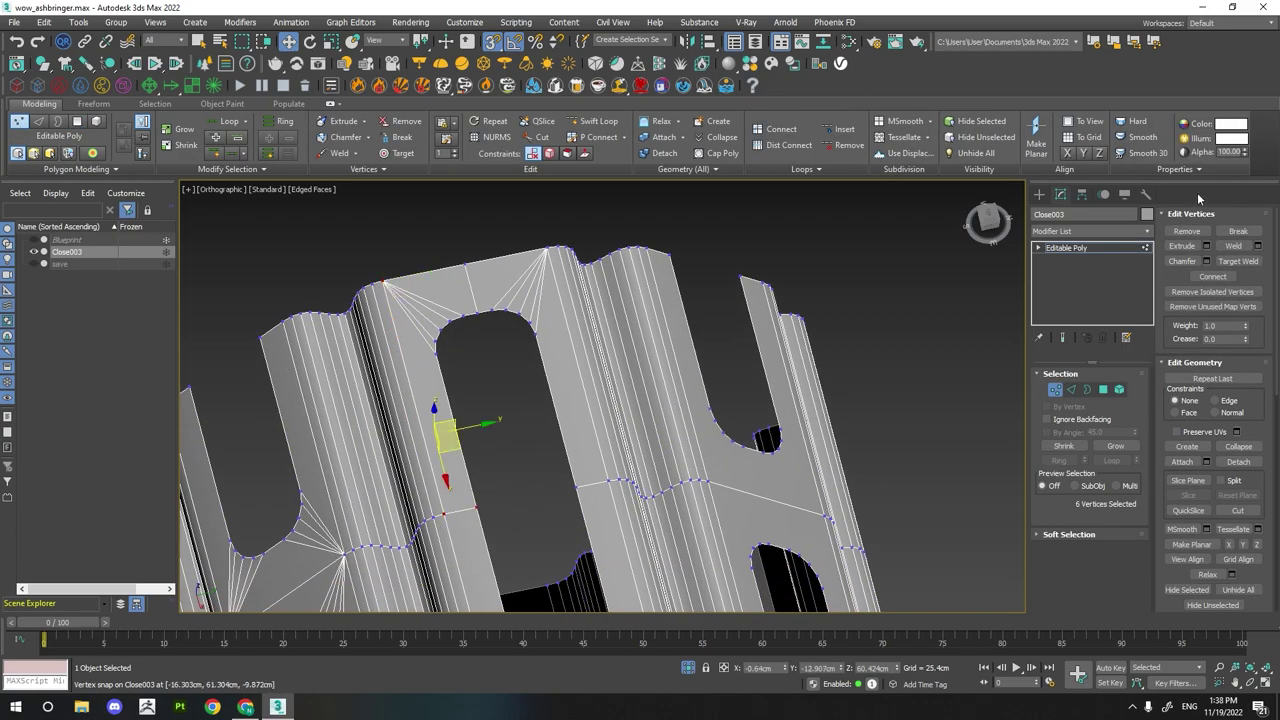
scroll(672, 347, down, 8)
key(4)
middle_drag(839, 325, 839, 249)
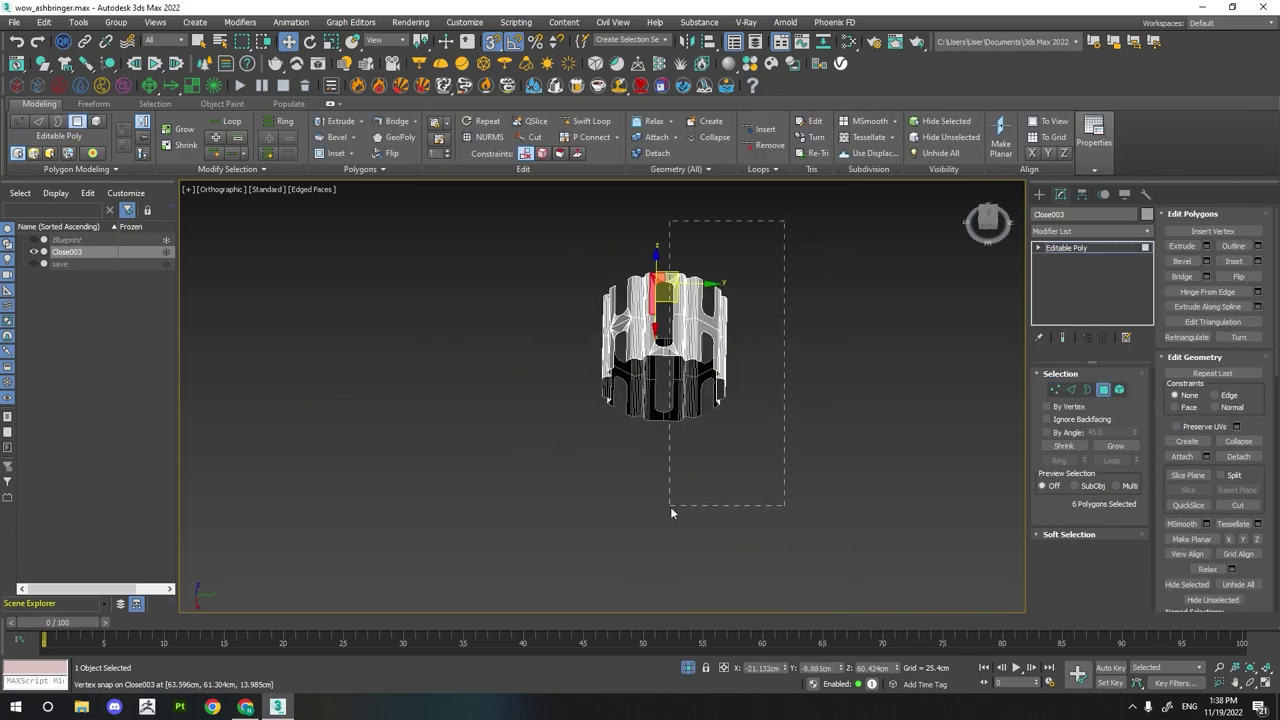
- Delete the other panels' faces in Front view, leaving Close003 as one slotted panel
drag(670, 506, 670, 506)
alt+middle_drag(670, 506, 640, 400)
drag(900, 529, 580, 357)
alt+middle_drag(580, 357, 706, 360)
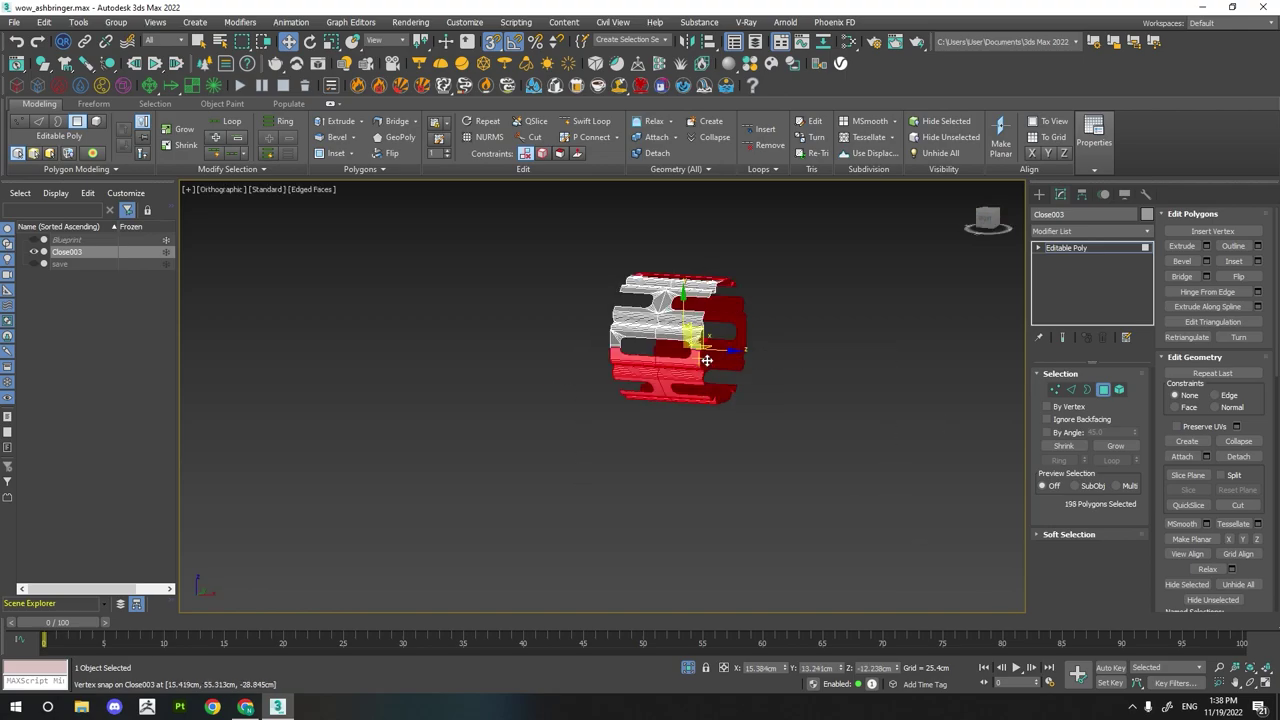
scroll(706, 360, up, 5)
key(f)
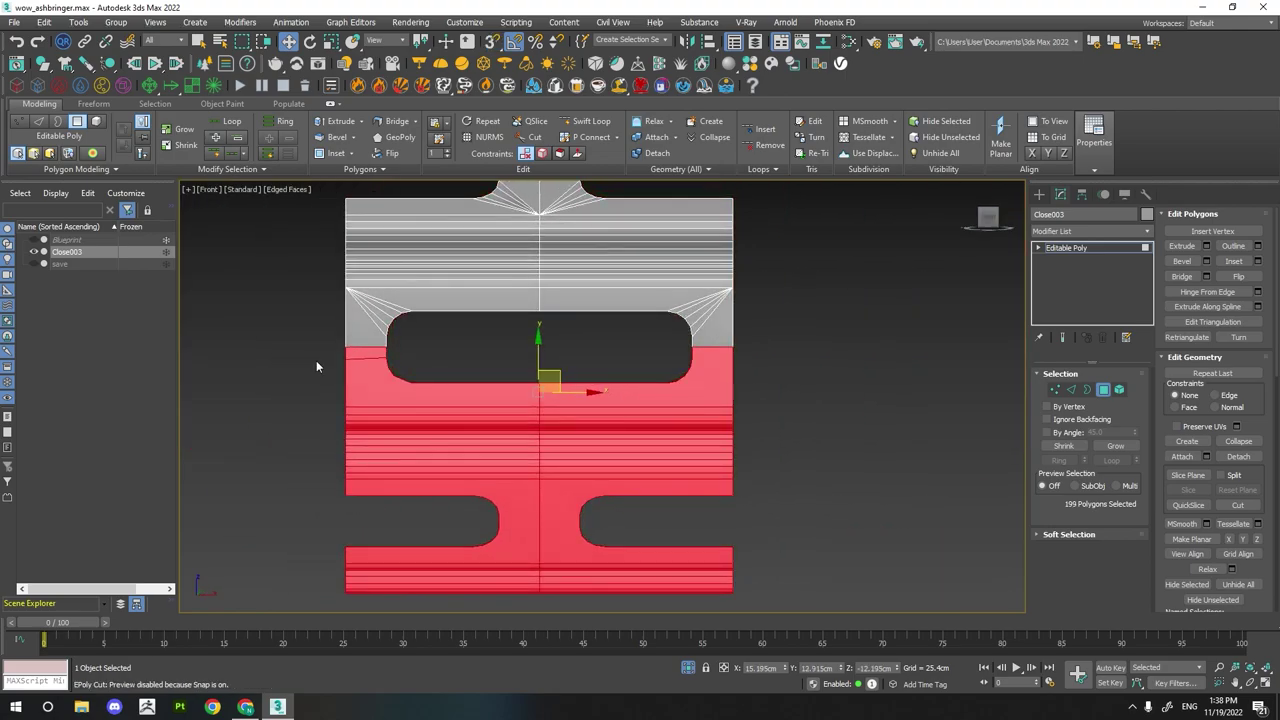
click(330, 345)
scroll(330, 345, down, 4)
key(4)
- Shift-rotate the panel around the tube axis to start a rotated copy
mouse_move(330, 345)
alt+middle_down()
mouse_move(257, 443)
mouse_move(616, 388)
alt+middle_up()
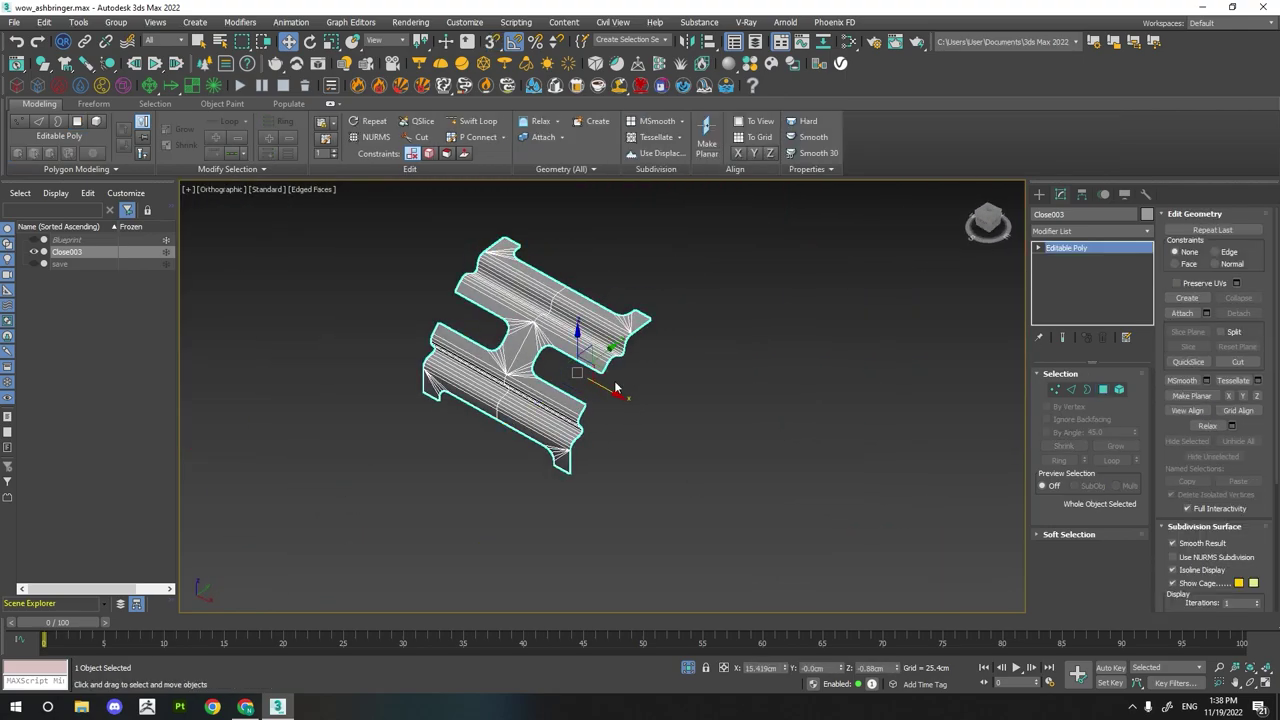
key(e)
shift+drag(616, 388, 656, 374)
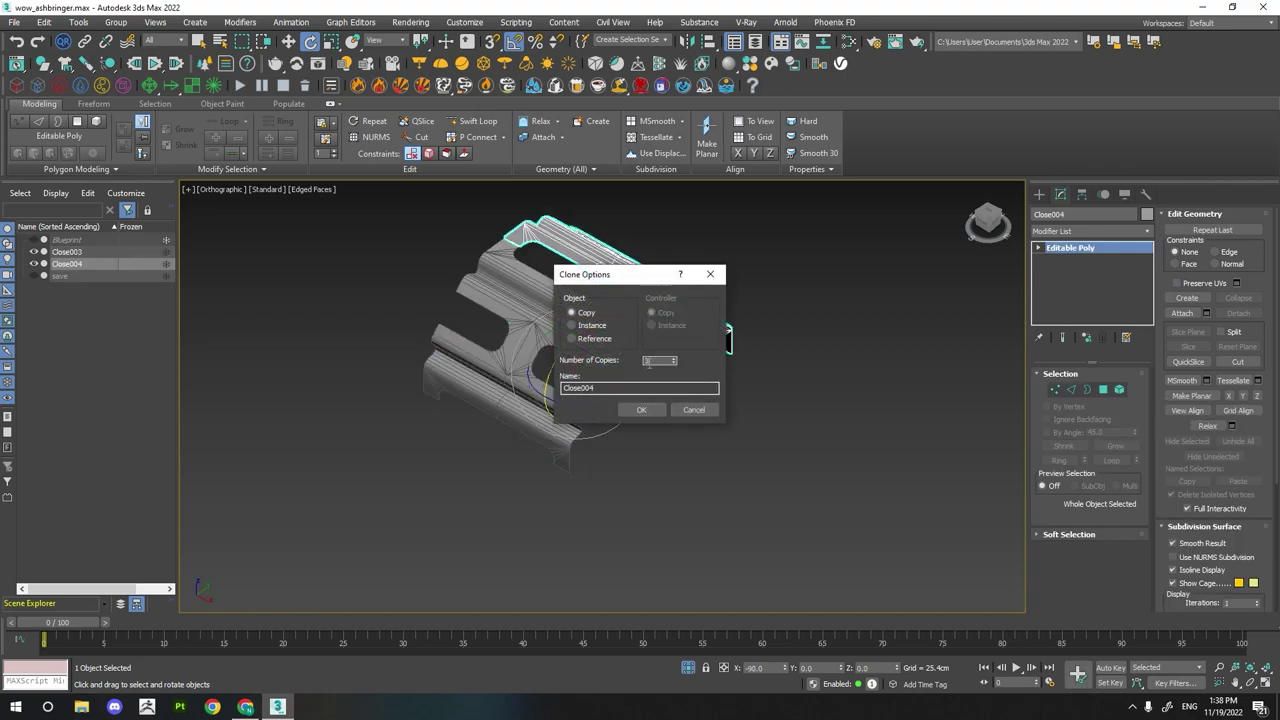
- Confirm the rotated copies to close the tube and attach them into Close006
click(640, 411)
alt+middle_drag(648, 535, 844, 424)
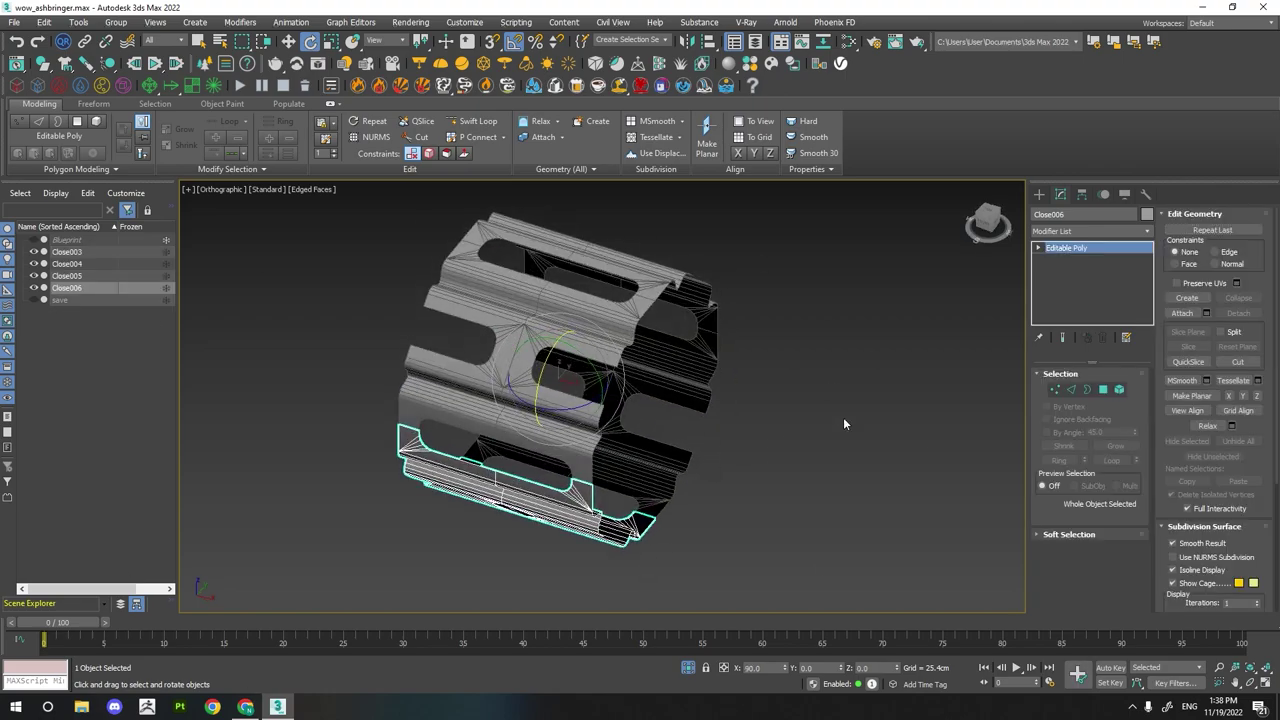
click(1183, 313)
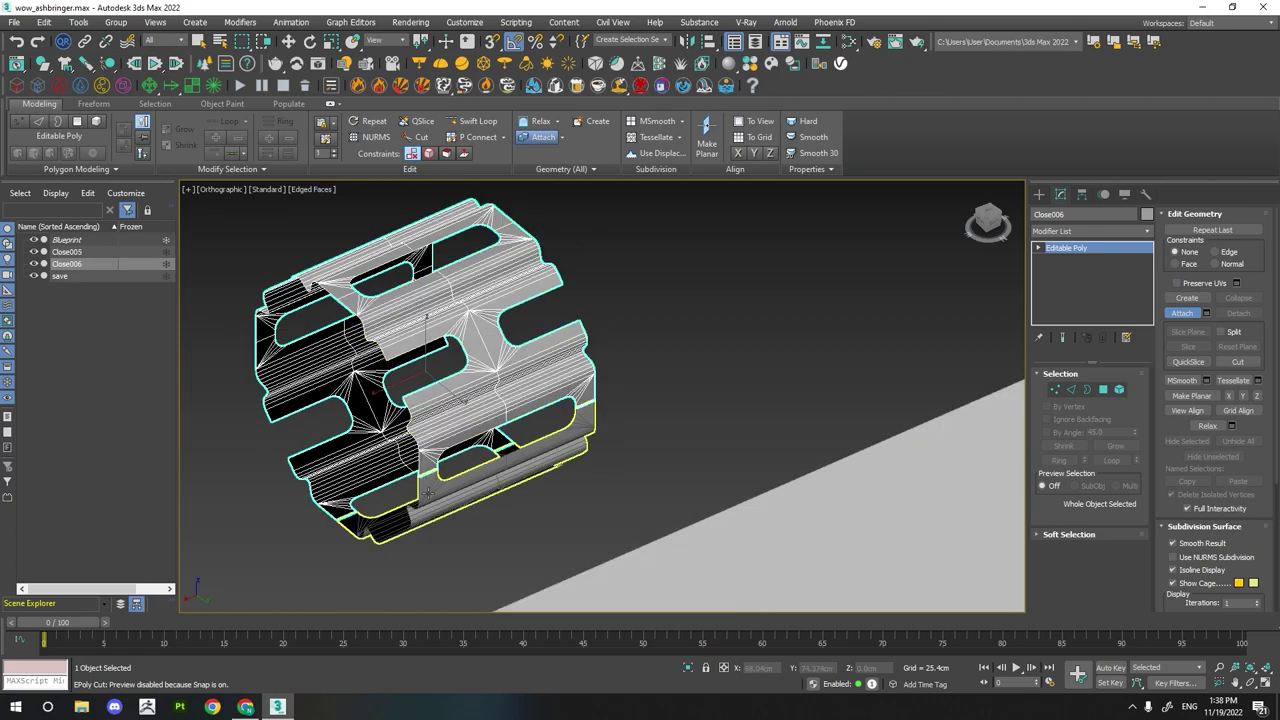
- Weld all vertices with a 0.01cm threshold, reducing 580 to 560 vertices
key(1)
key(ctrl+a)
click(1258, 246)
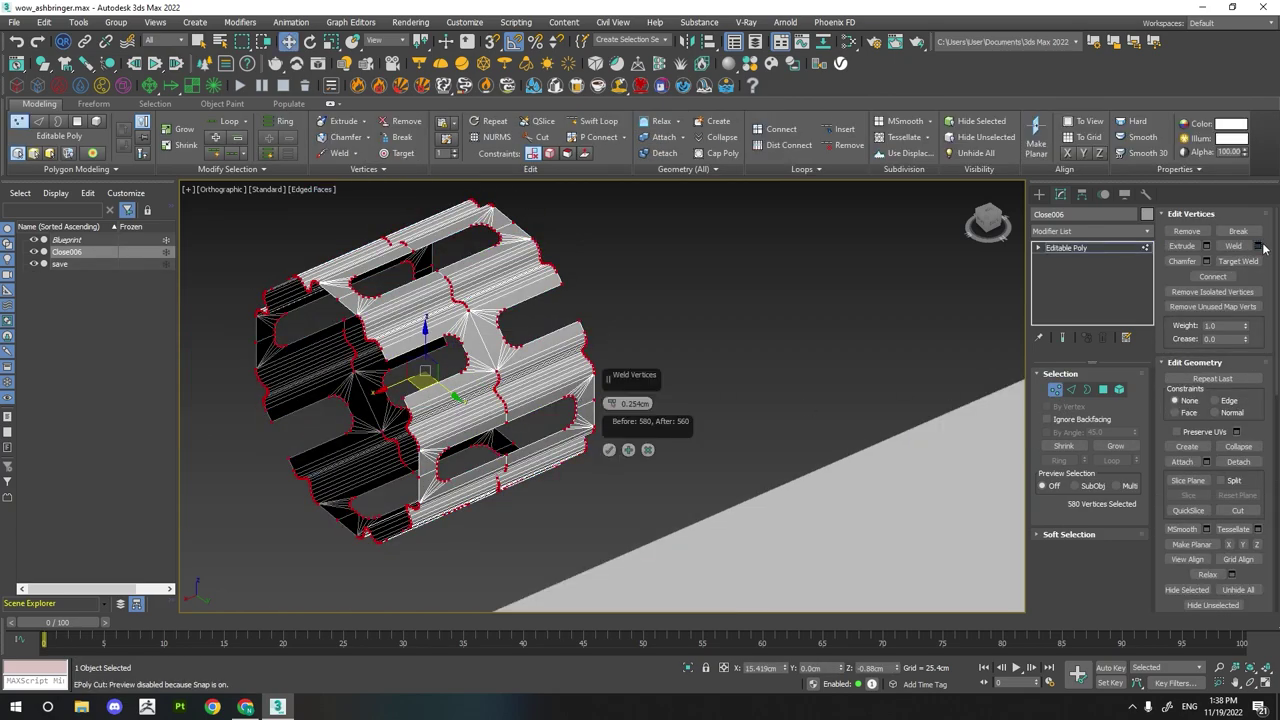
text(0.01)
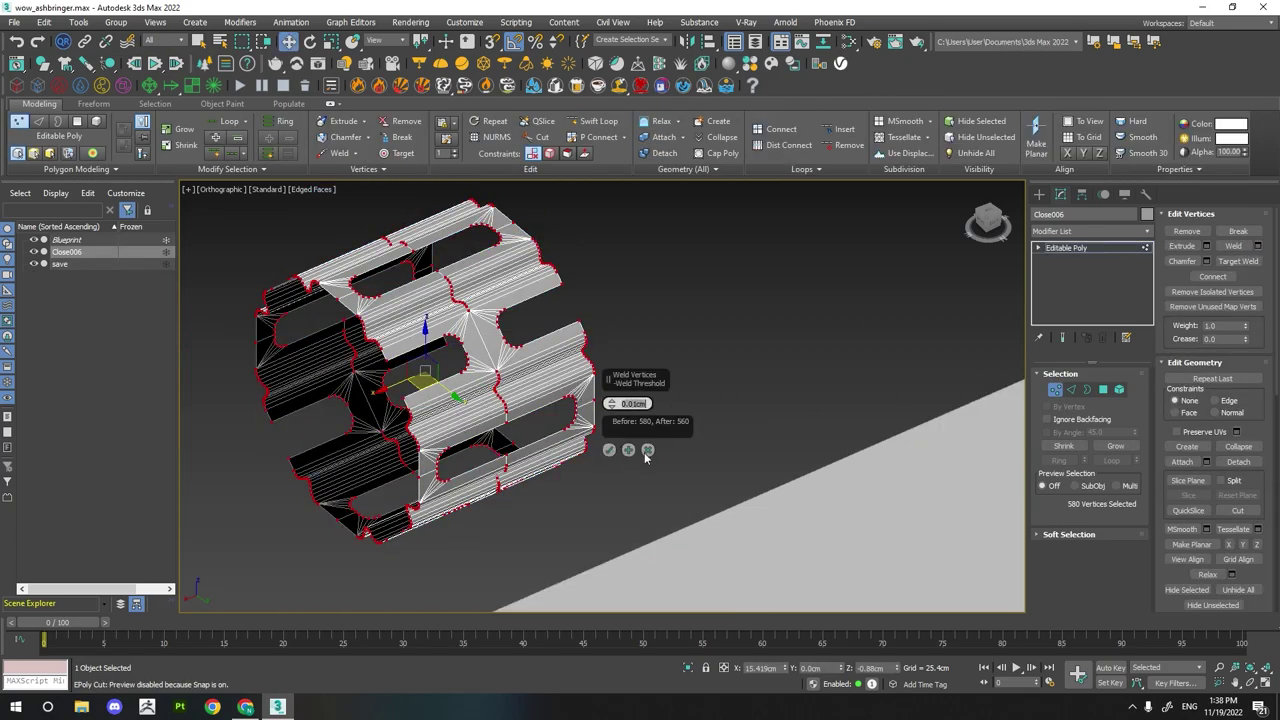
click(609, 450)
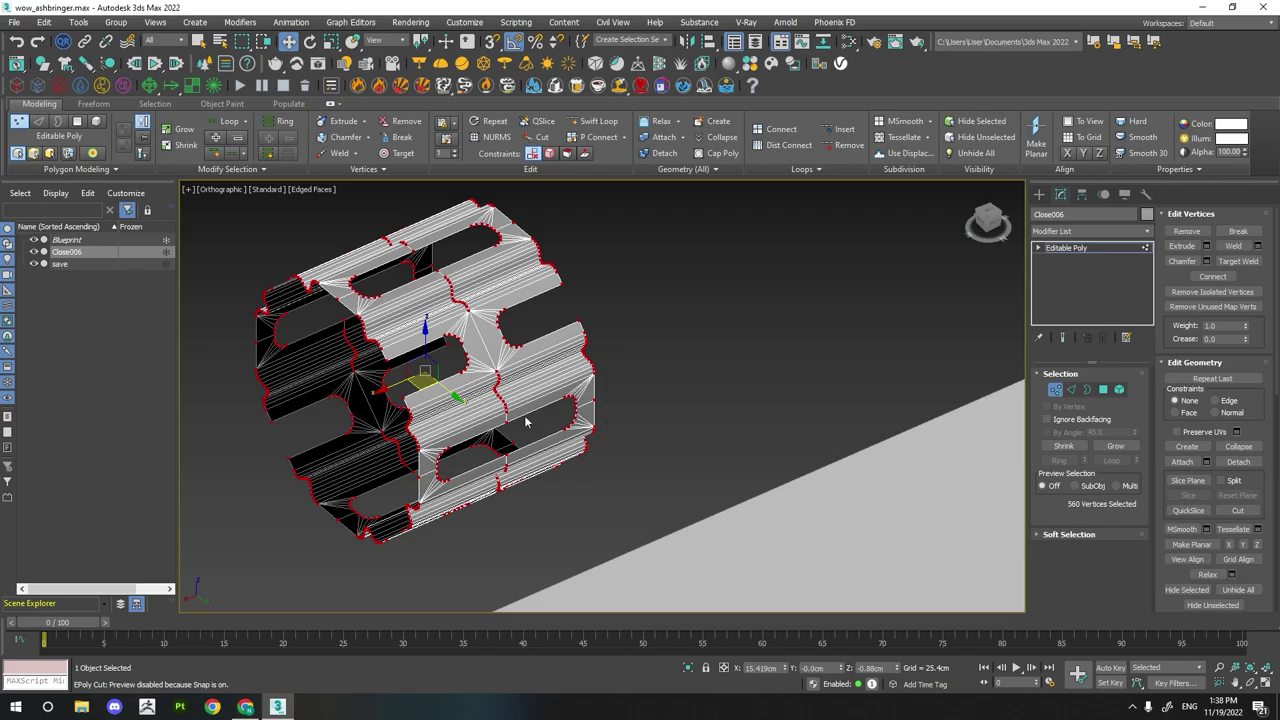
alt+middle_drag(611, 456, 384, 364)
scroll(384, 364, down, 3)
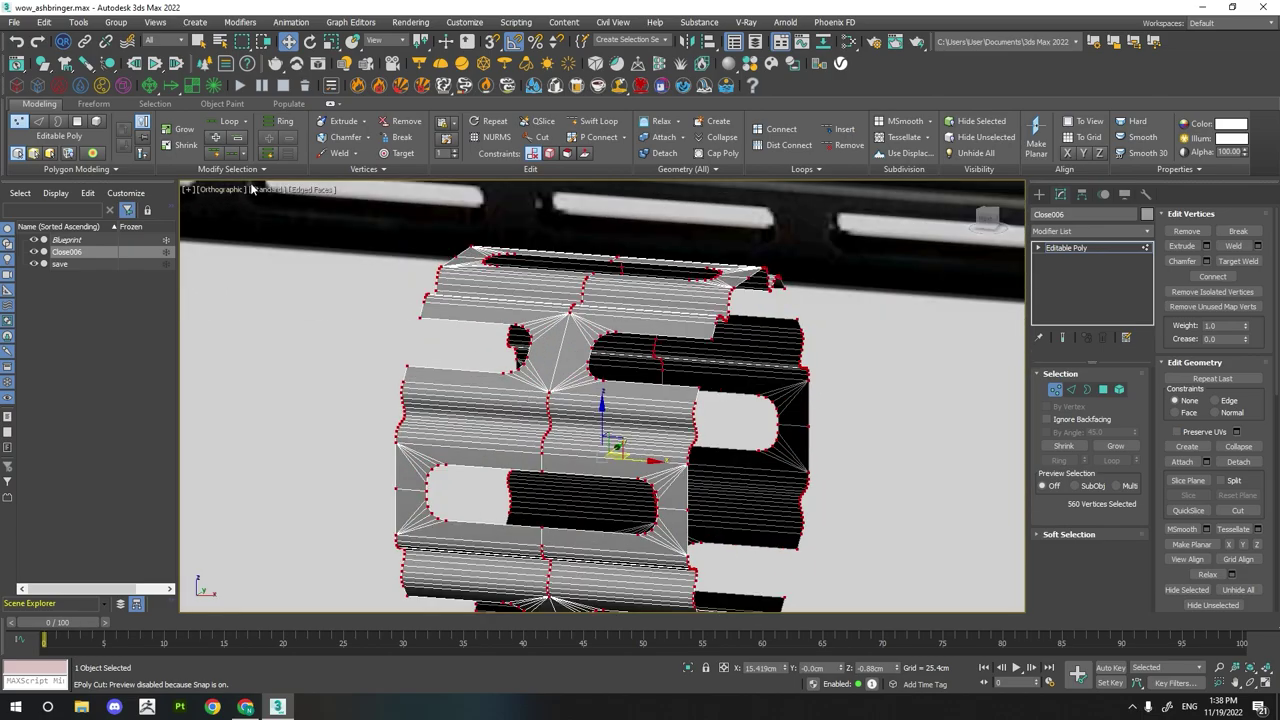
- Snap-copy rail_1 along X into rail_002–rail_005 along the handguard
scroll(403, 407, up, 3)
key(s)
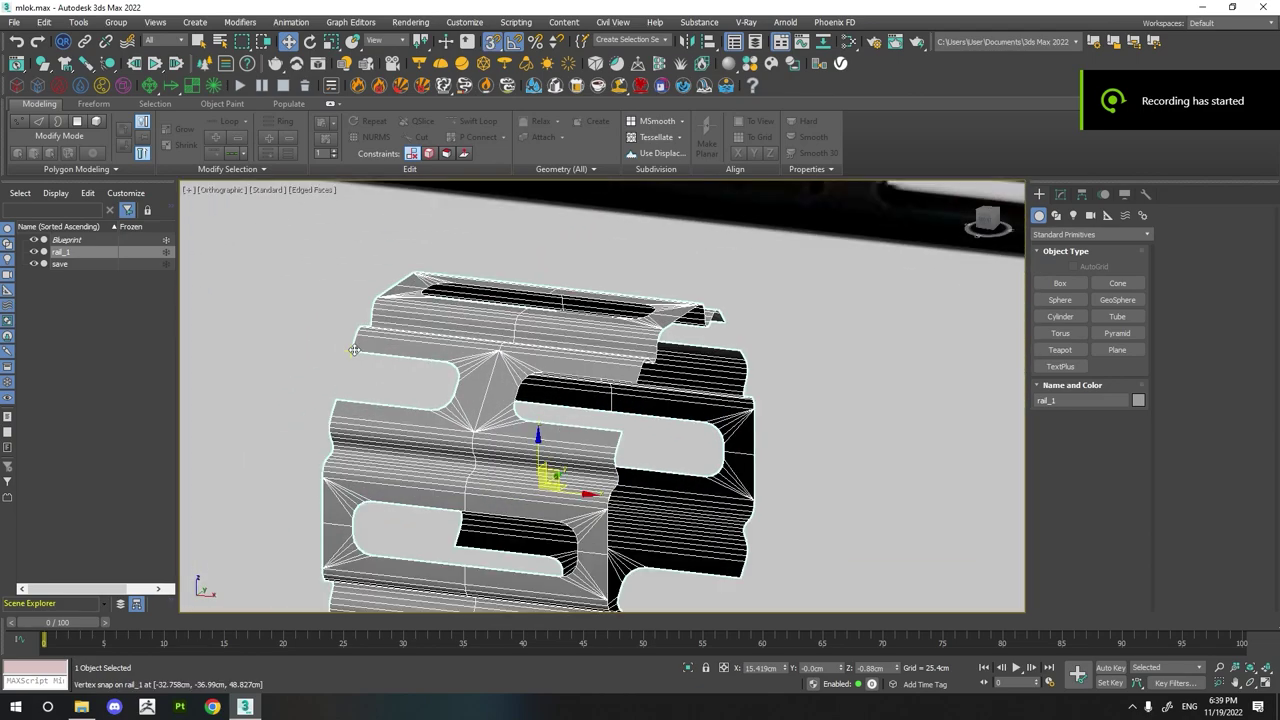
shift+drag(543, 468, 838, 508)
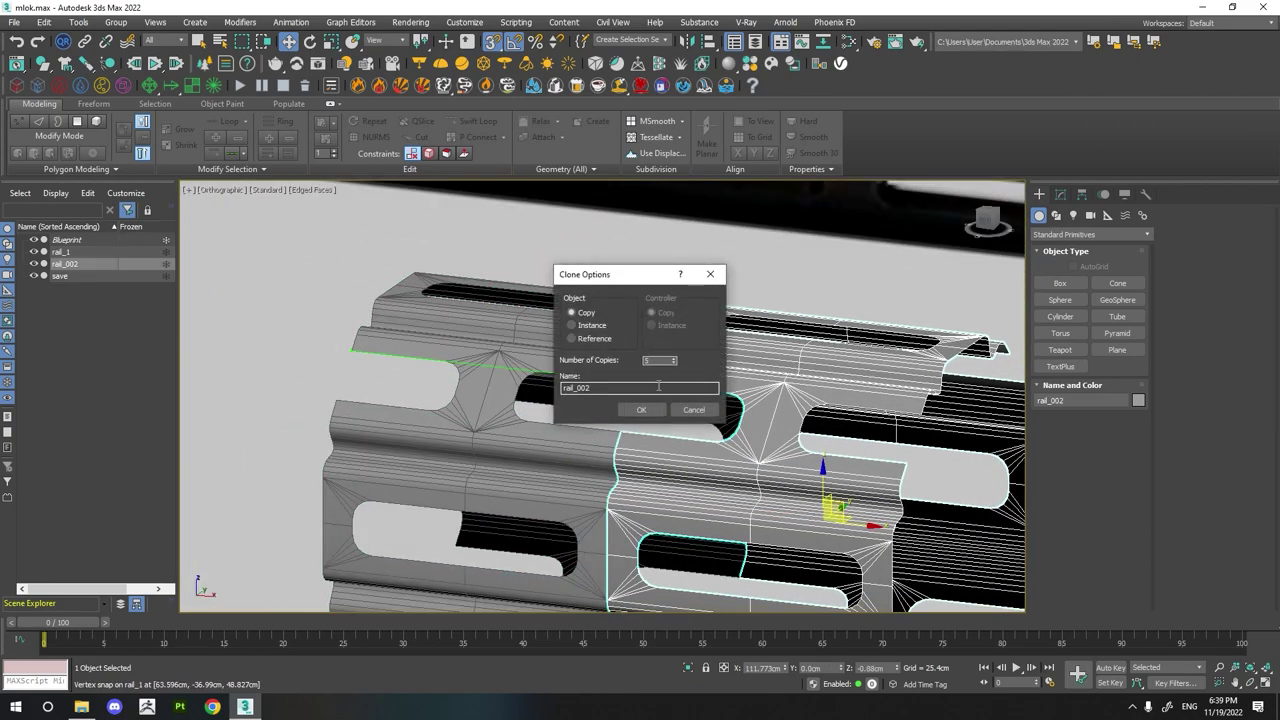
key(Return)
scroll(450, 420, down, 3)
scroll(450, 420, down, 3)
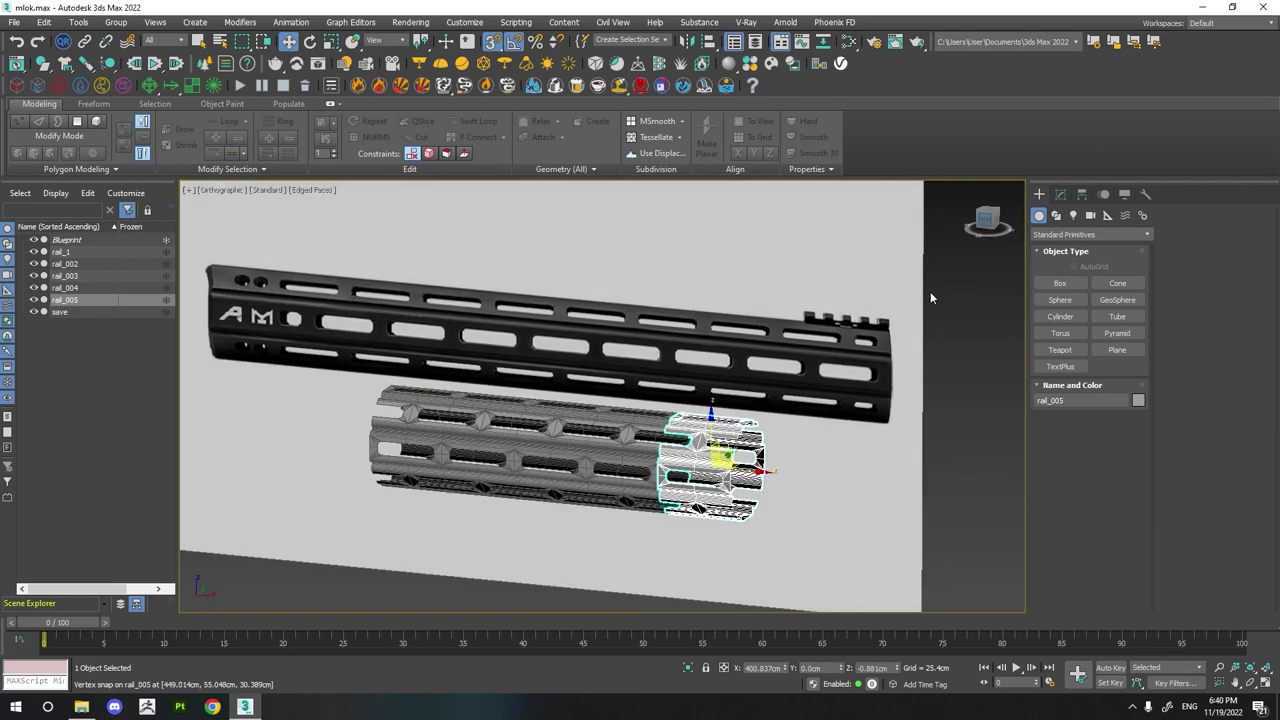
- Switch to Front view and bring up rail_005's mesh editing settings
key(f)
scroll(709, 453, up, 2)
scroll(650, 480, up, 1)
scroll(620, 460, up, 1)
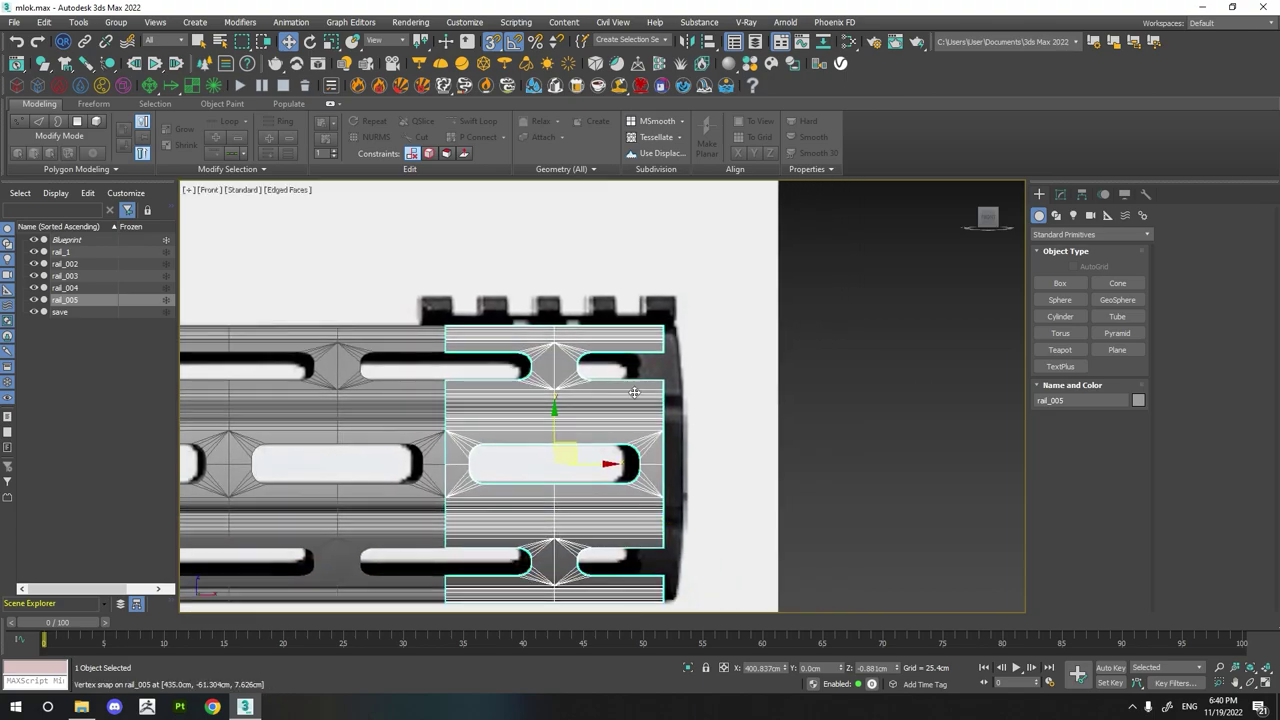
click(1066, 195)
scroll(1190, 400, down, 1)
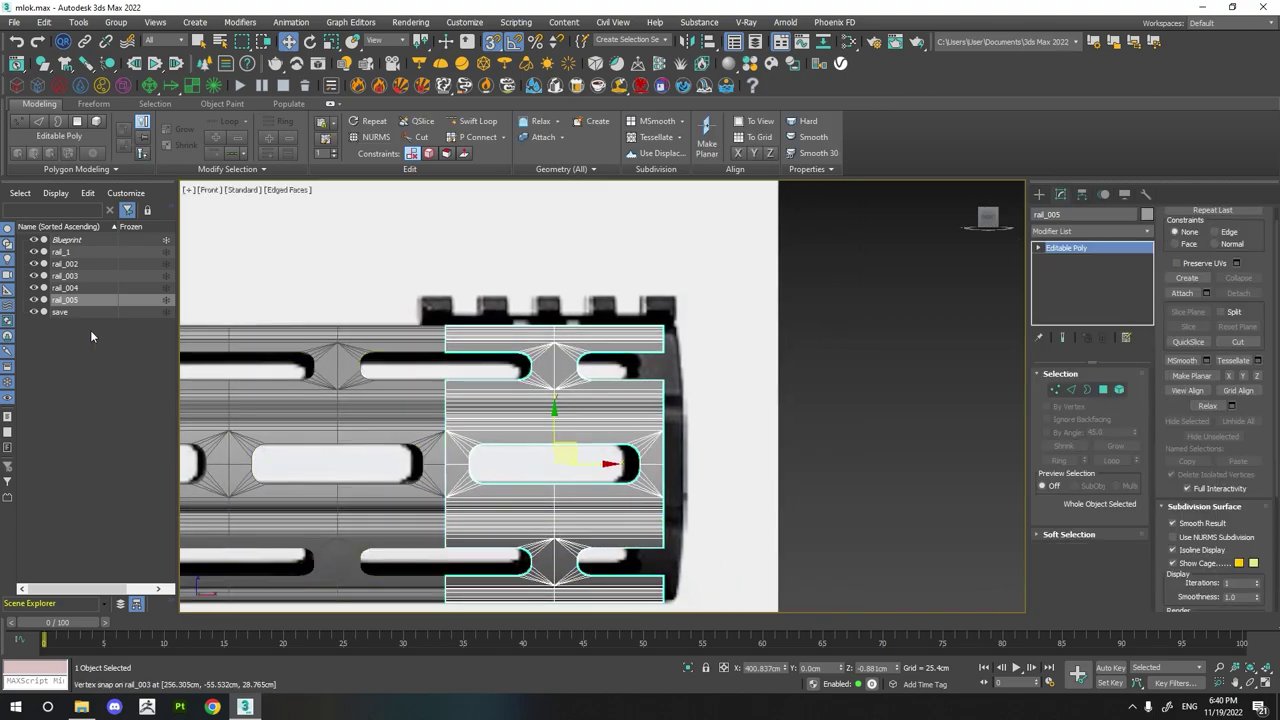
- Temporarily hide rail_005 to check the blueprint's handguard end beneath it
click(32, 300)
click(42, 299)
scroll(1209, 396, down, 1)
- Slice rail_005 at the blueprint's end with Slice Plane, then isolate it with Alt+Q
click(1071, 389)
click(1188, 506)
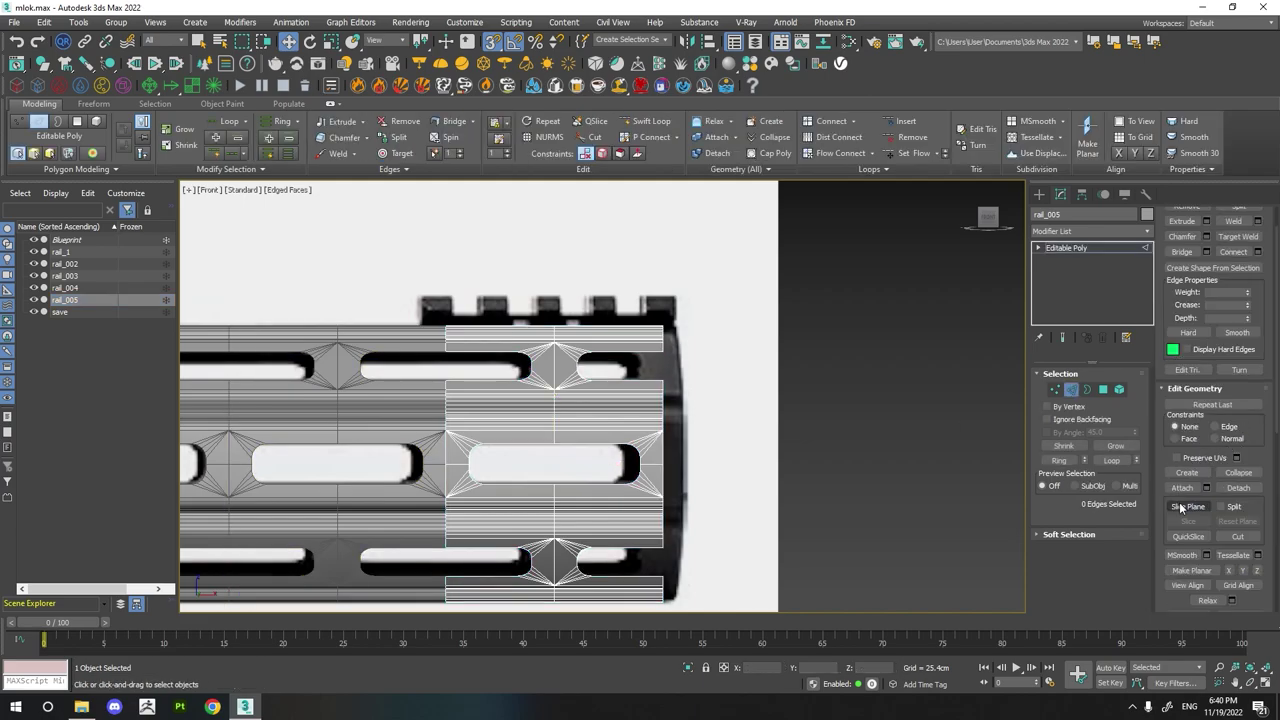
alt+middle_drag(577, 478, 755, 398)
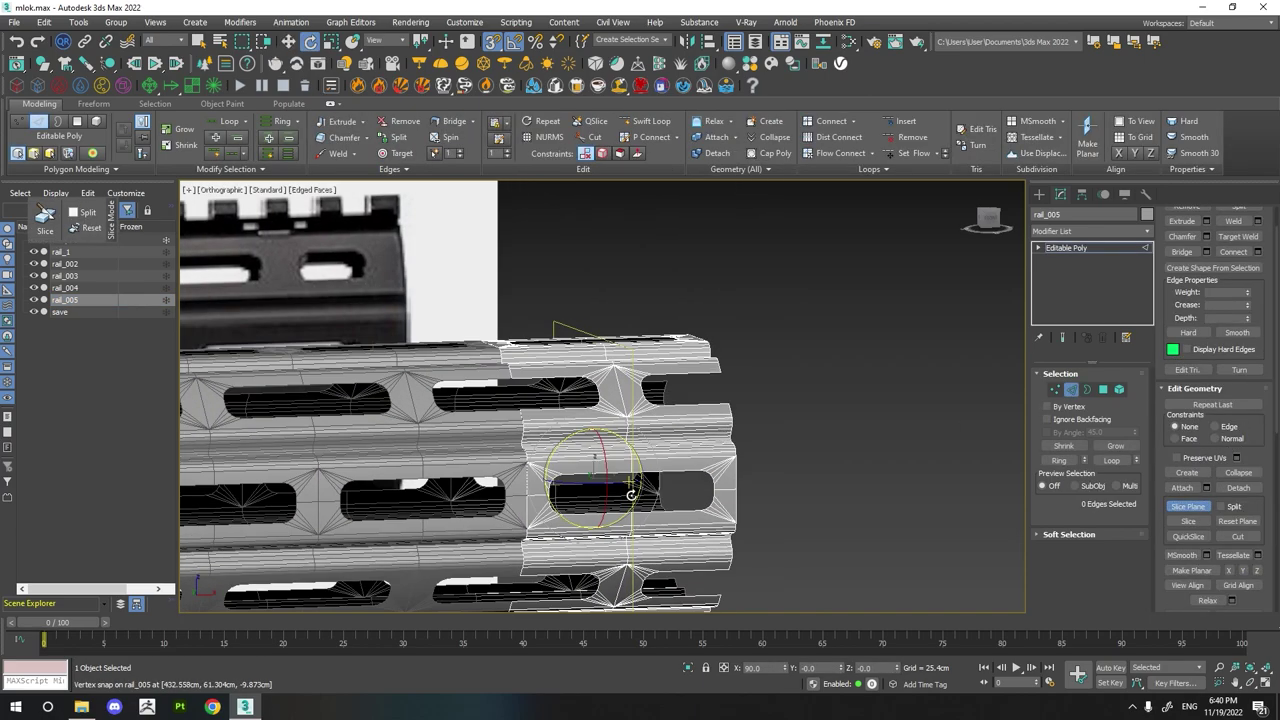
key(w)
scroll(755, 398, down, 4)
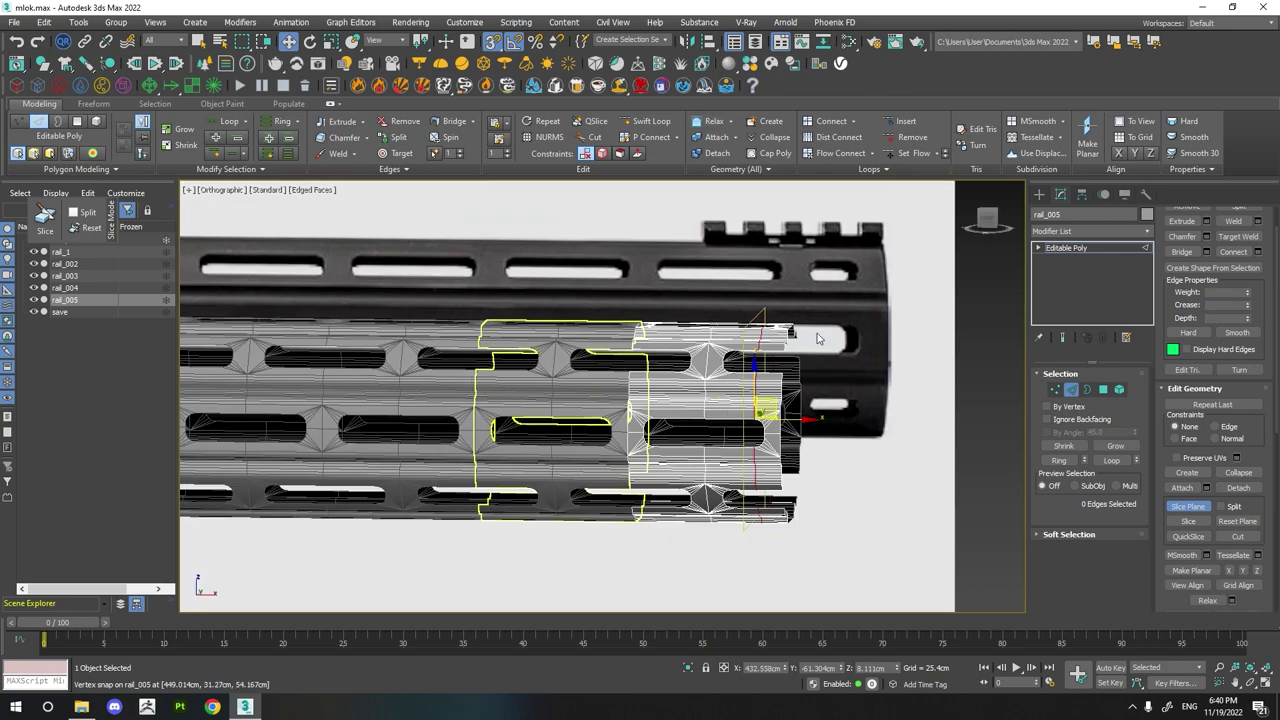
click(988, 219)
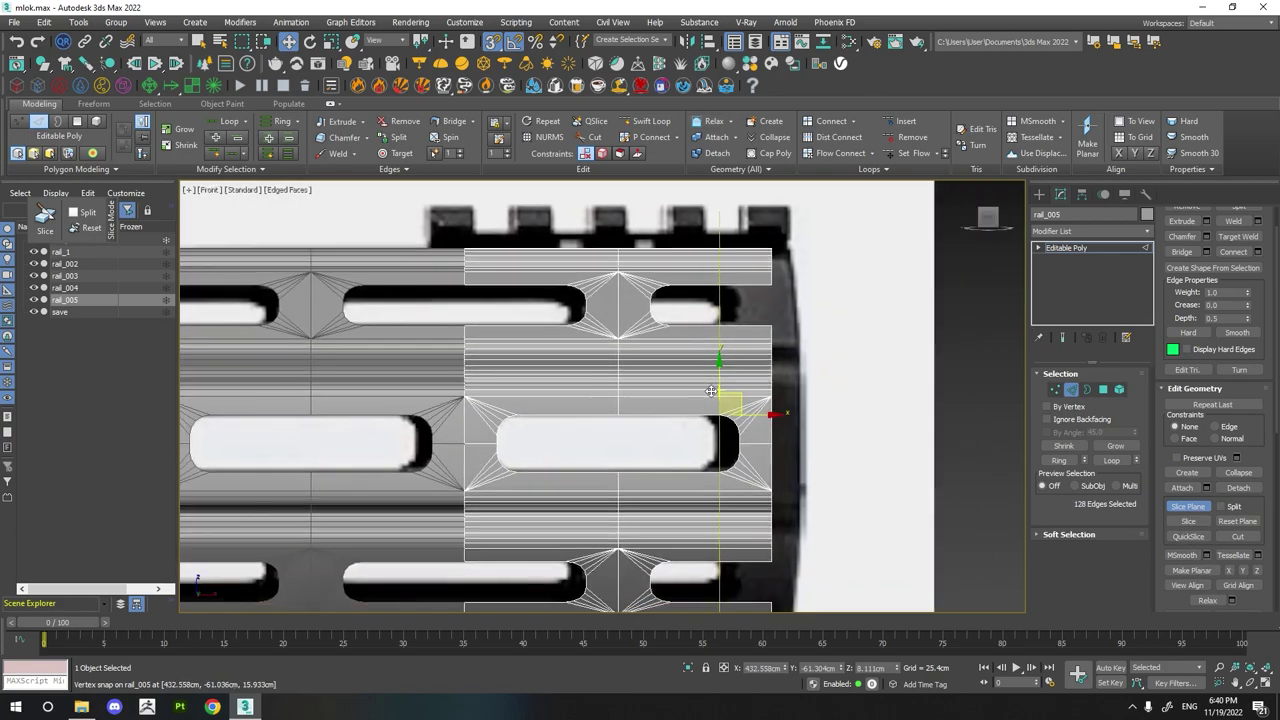
key(alt+q)
alt+middle_drag(709, 600, 785, 504)
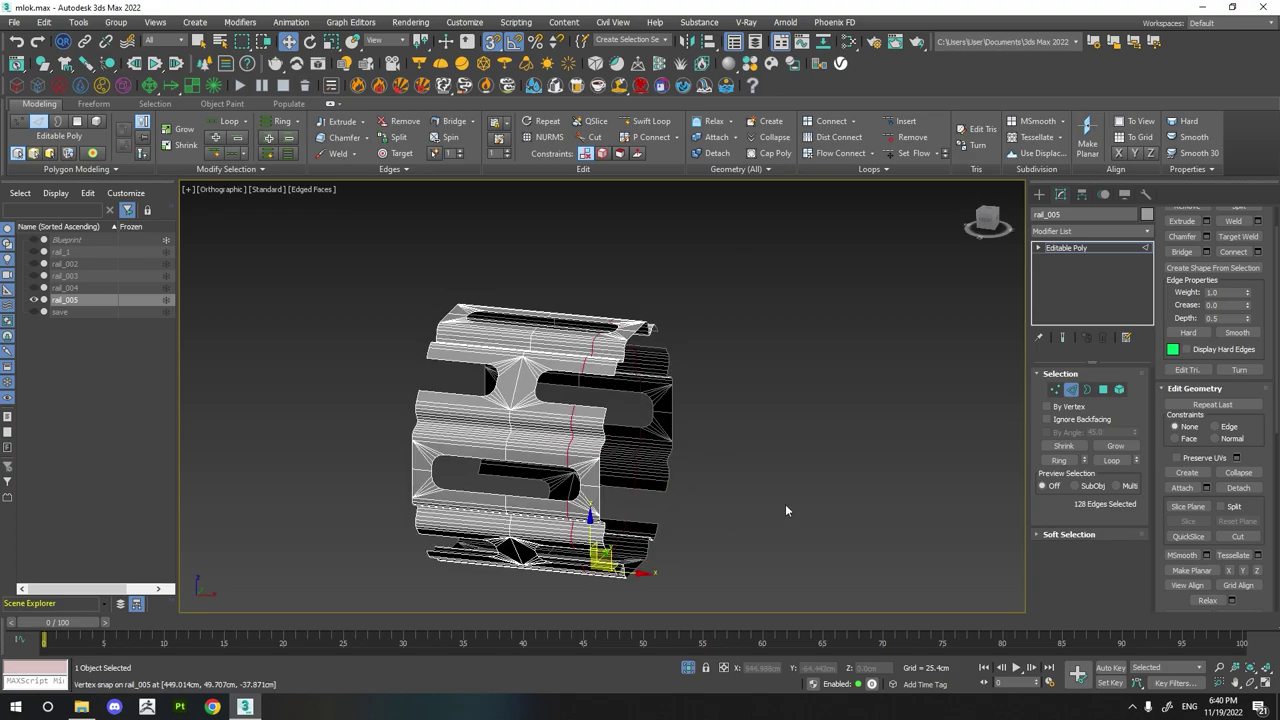
scroll(598, 405, up, 3)
scroll(620, 398, up, 3)
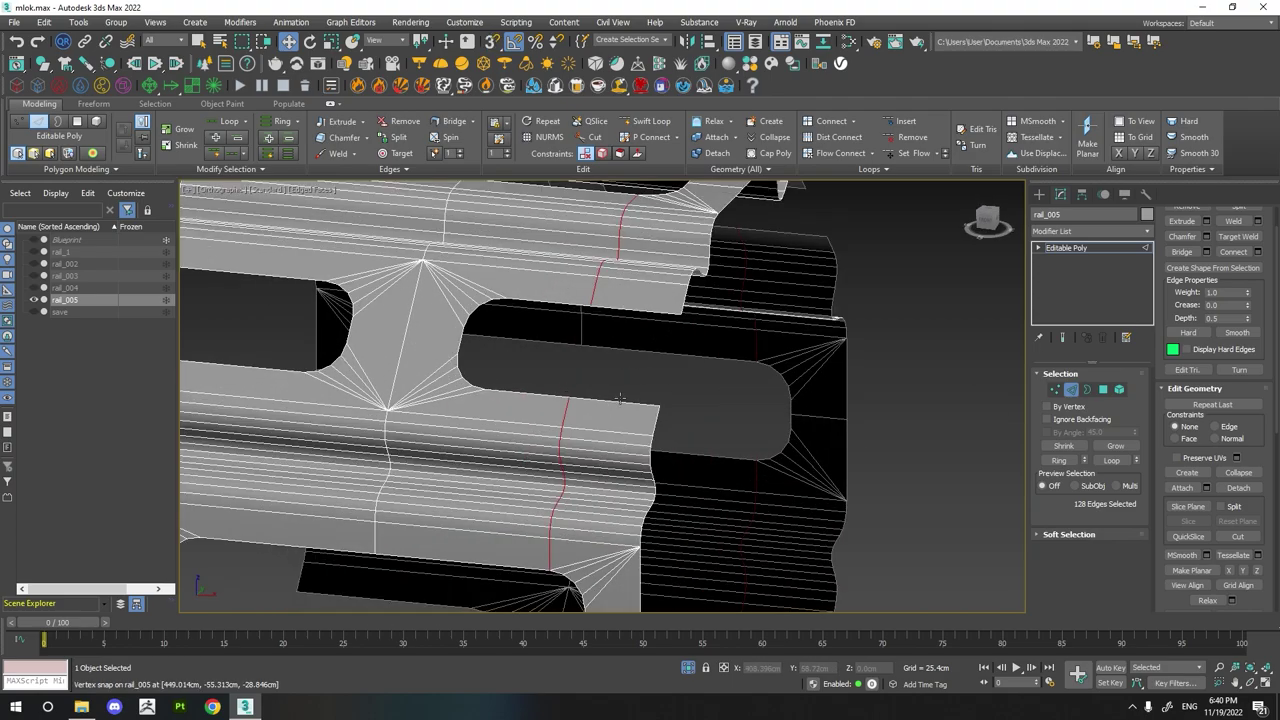
click(565, 394)
scroll(610, 390, down, 5)
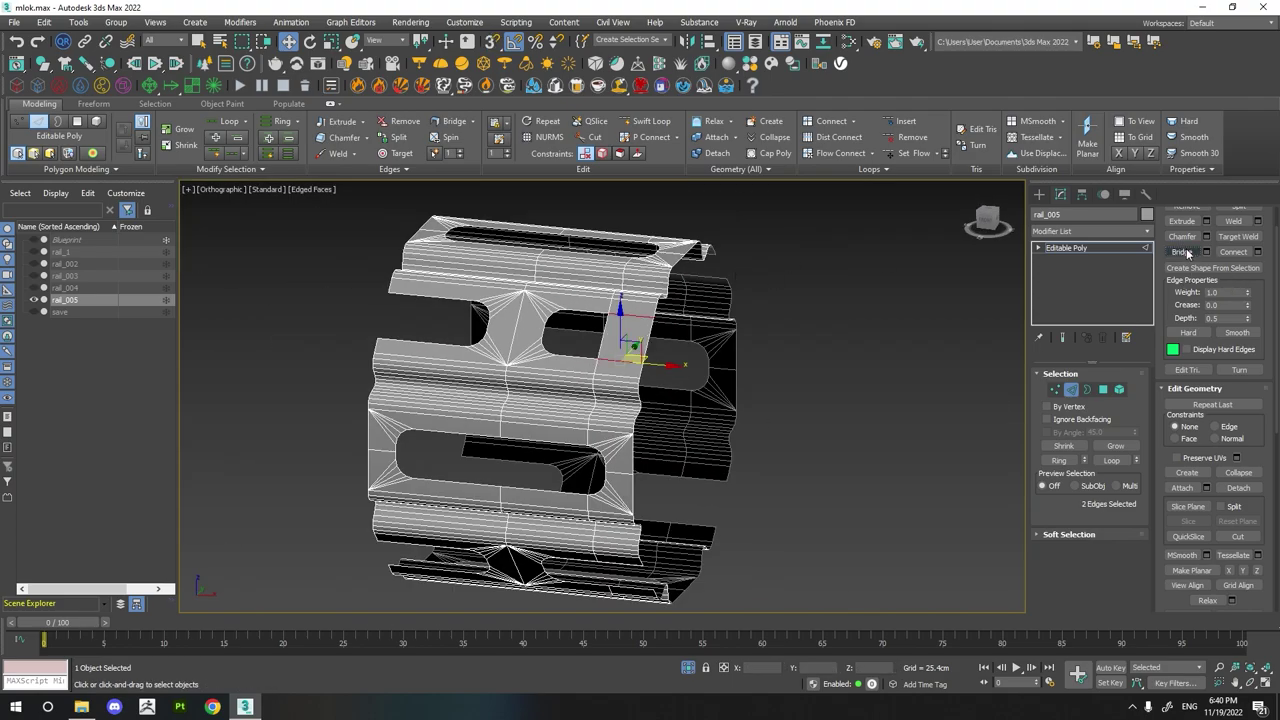
alt+middle_drag(625, 340, 880, 320)
alt+middle_drag(700, 390, 725, 372)
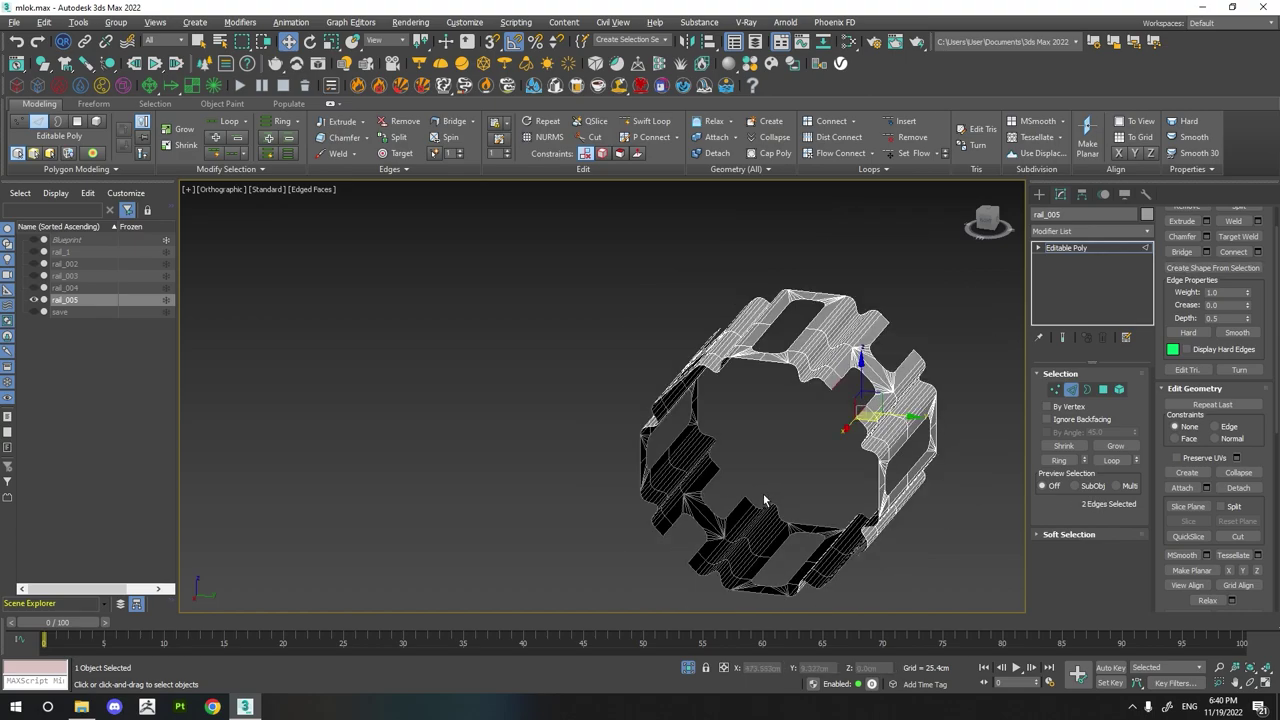
scroll(725, 372, up, 3)
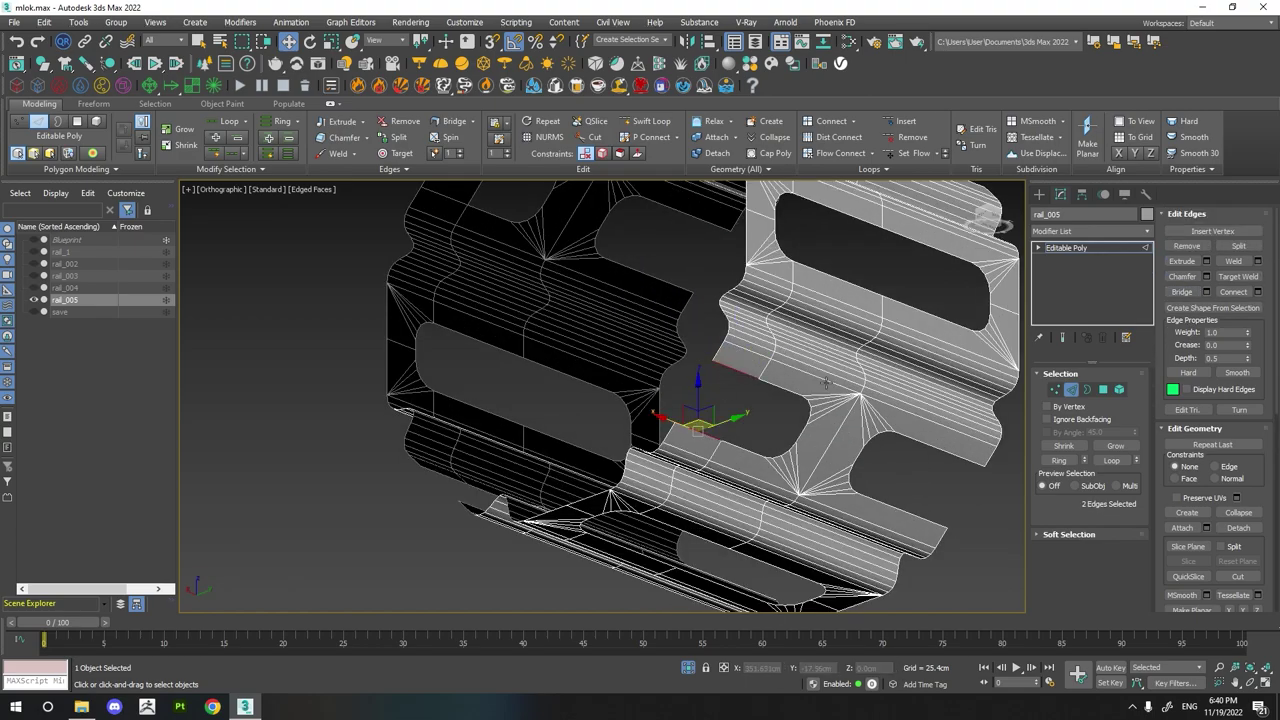
mouse_move(829, 384)
alt+middle_down()
mouse_move(835, 398)
mouse_move(923, 334)
alt+middle_up()
scroll(835, 398, down, 3)
scroll(783, 338, up, 3)
scroll(783, 338, up, 2)
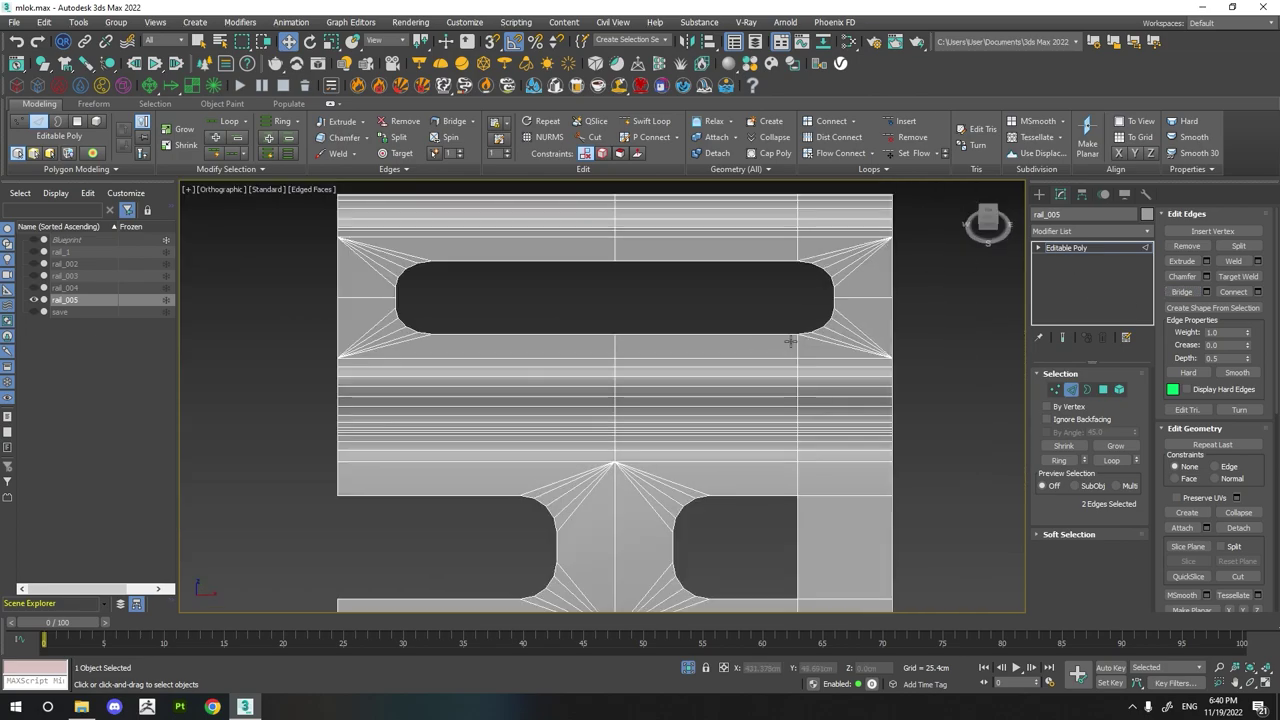
click(800, 343)
scroll(800, 343, up, 2)
click(805, 450)
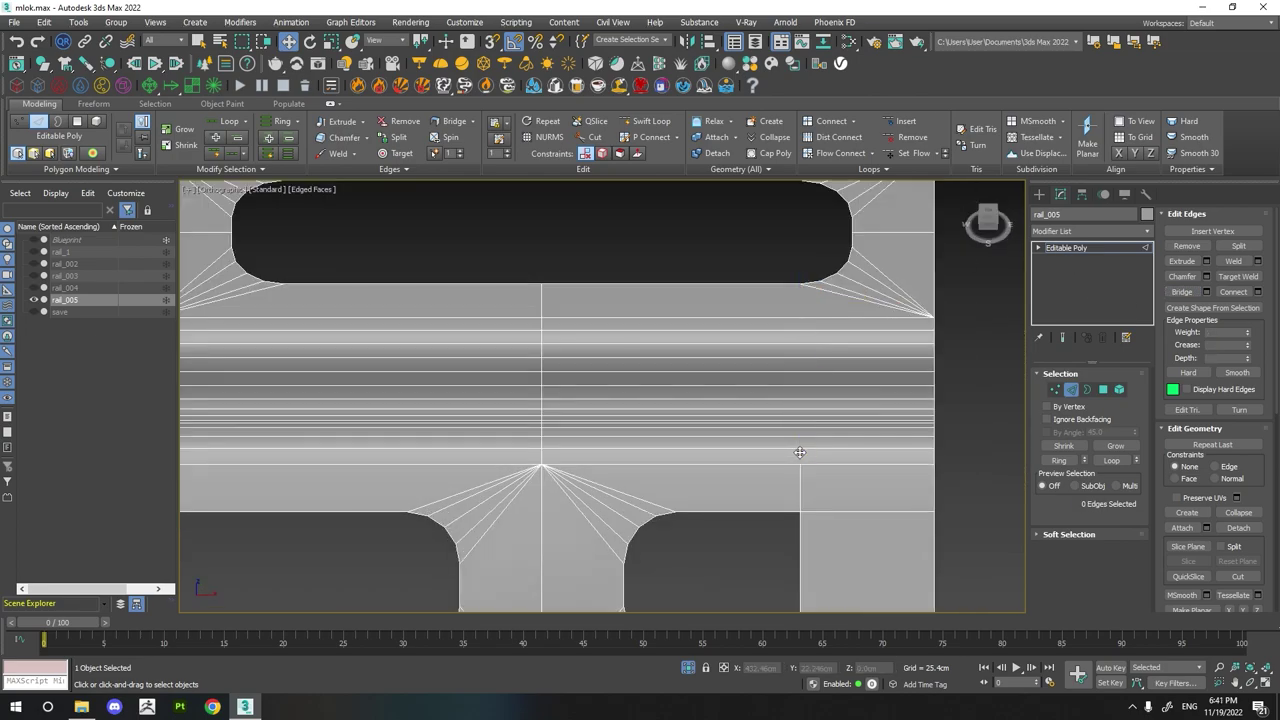
scroll(876, 369, down, 3)
click(876, 369)
alt+middle_drag(876, 369, 534, 447)
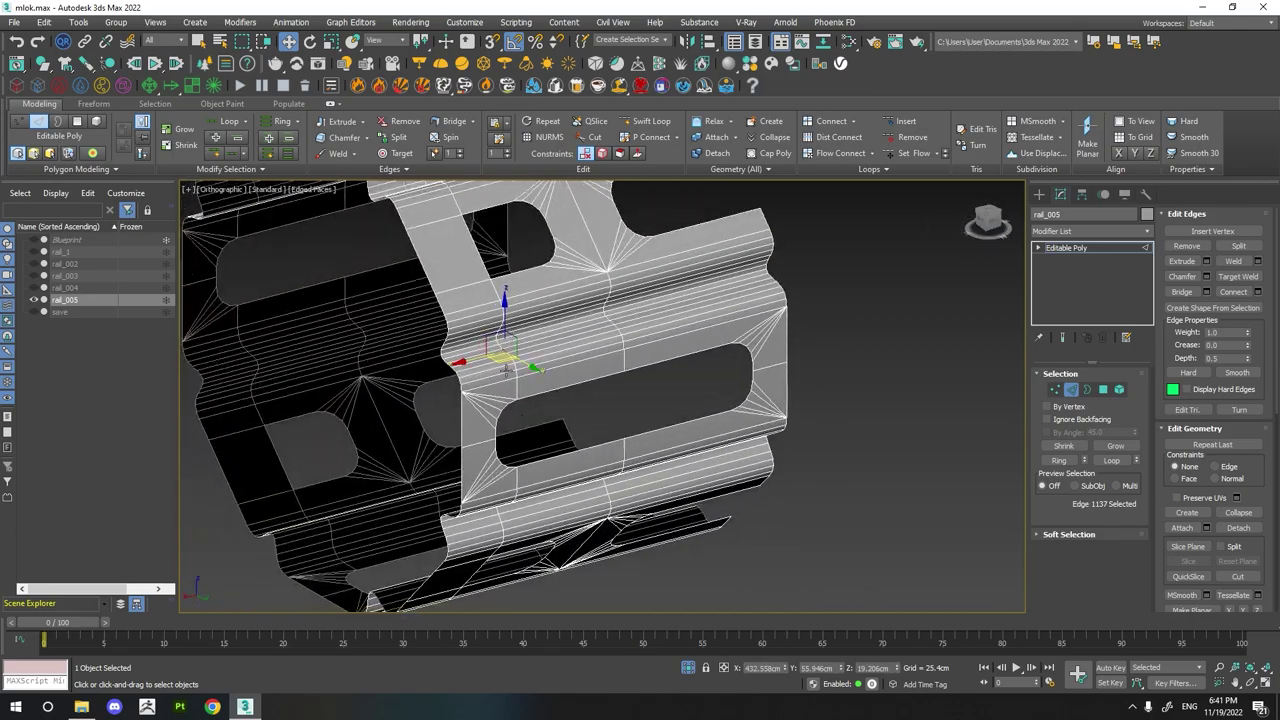
scroll(534, 447, down, 3)
scroll(534, 447, up, 3)
click(533, 452)
scroll(531, 497, up, 1)
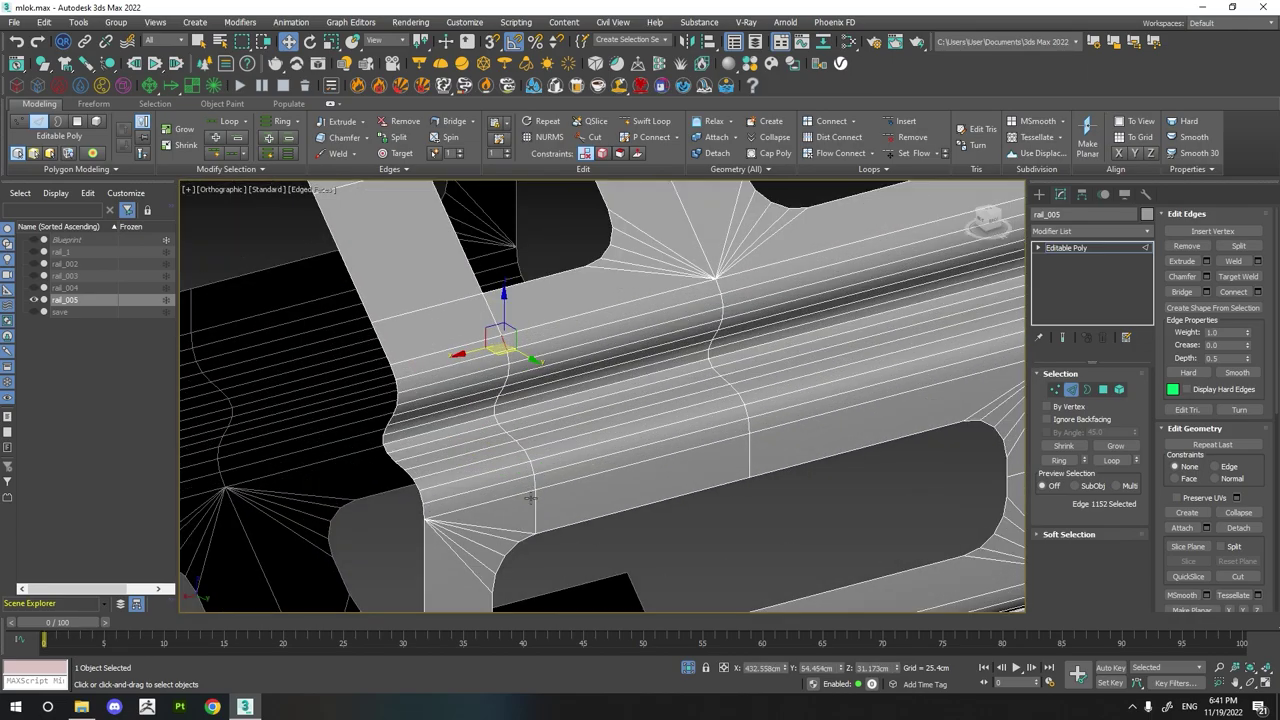
scroll(431, 359, down, 3)
scroll(431, 359, up, 3)
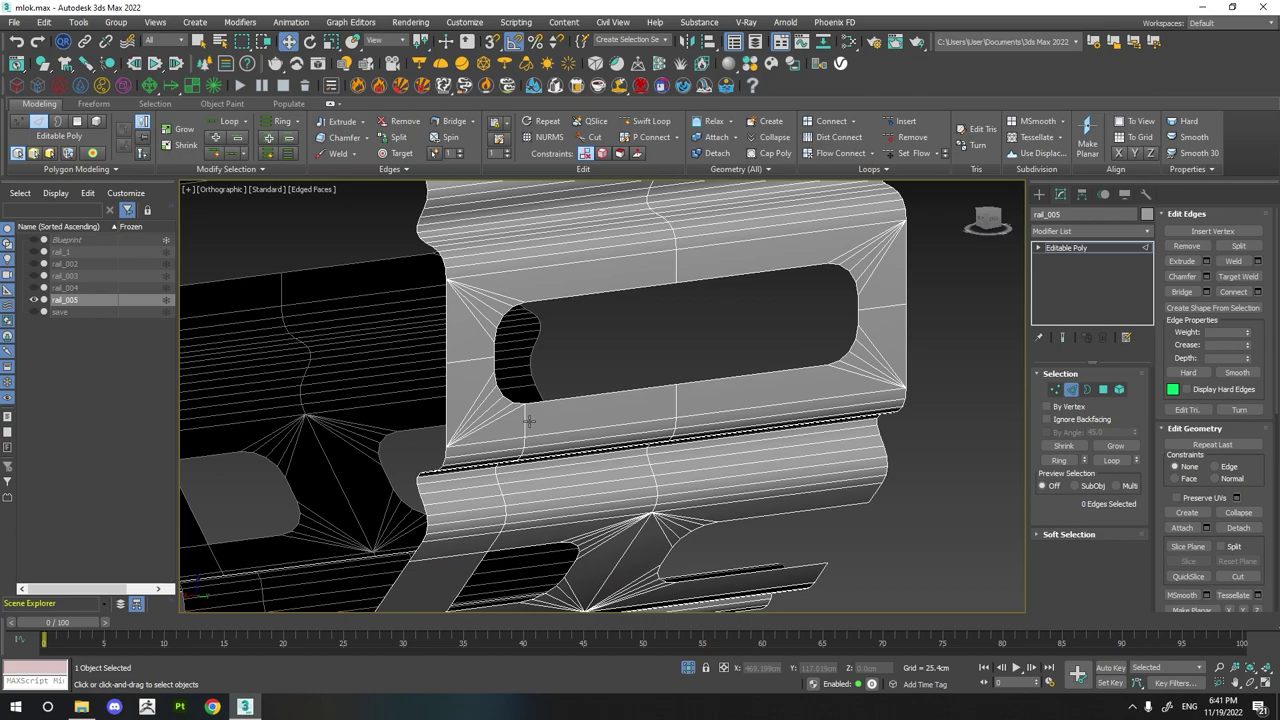
click(427, 488)
mouse_move(513, 536)
alt+middle_down()
mouse_move(529, 466)
mouse_move(494, 374)
mouse_move(529, 371)
mouse_move(507, 456)
alt+middle_up()
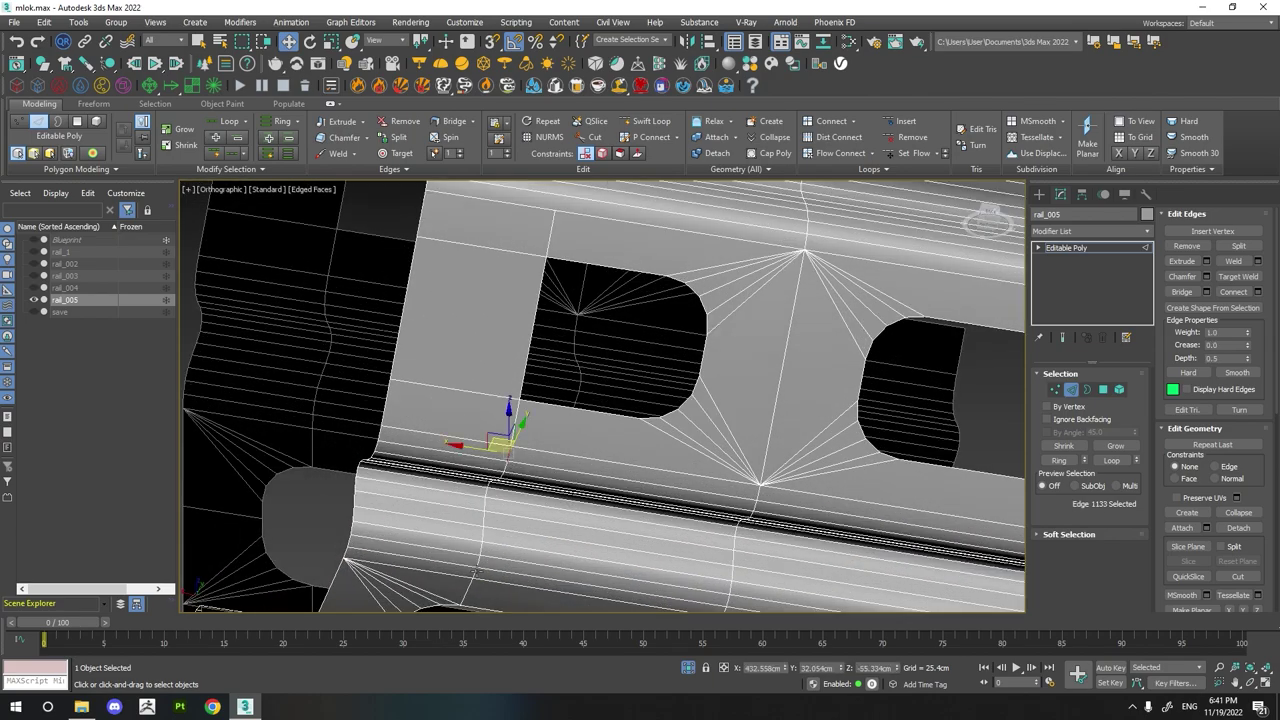
scroll(535, 401, down, 1)
scroll(535, 401, down, 2)
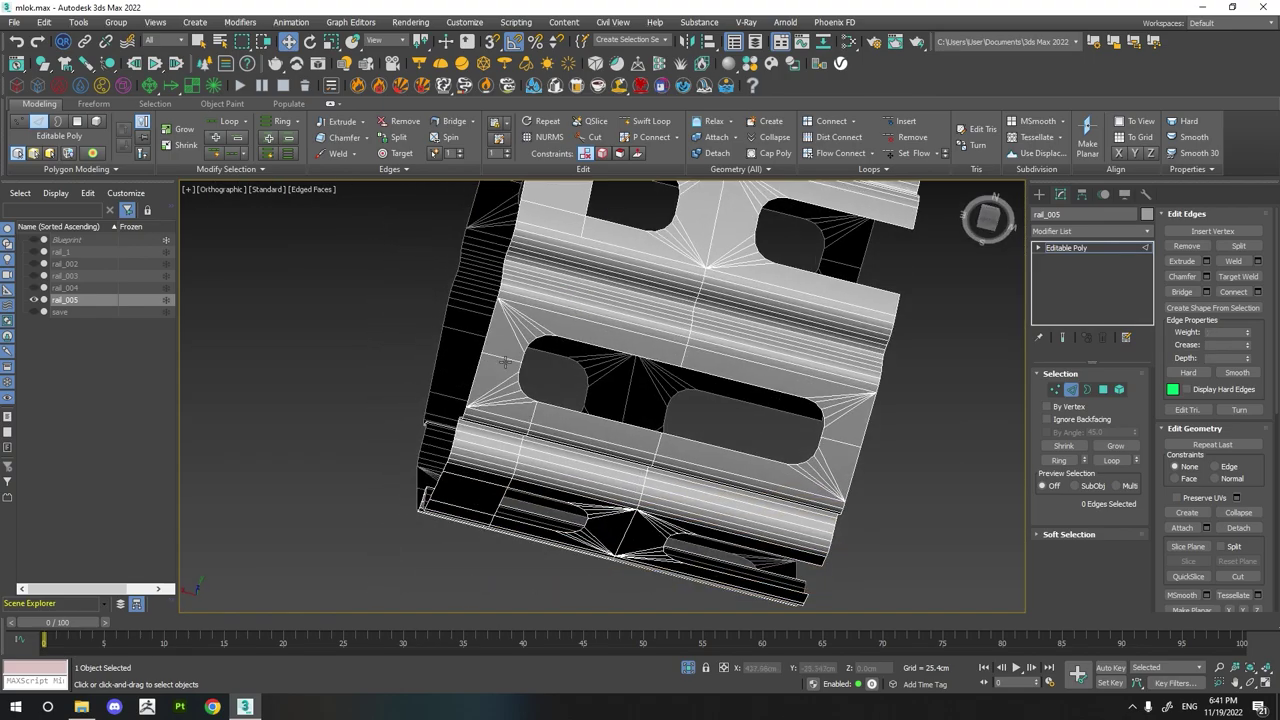
click(530, 403)
scroll(480, 478, up, 3)
scroll(486, 466, down, 3)
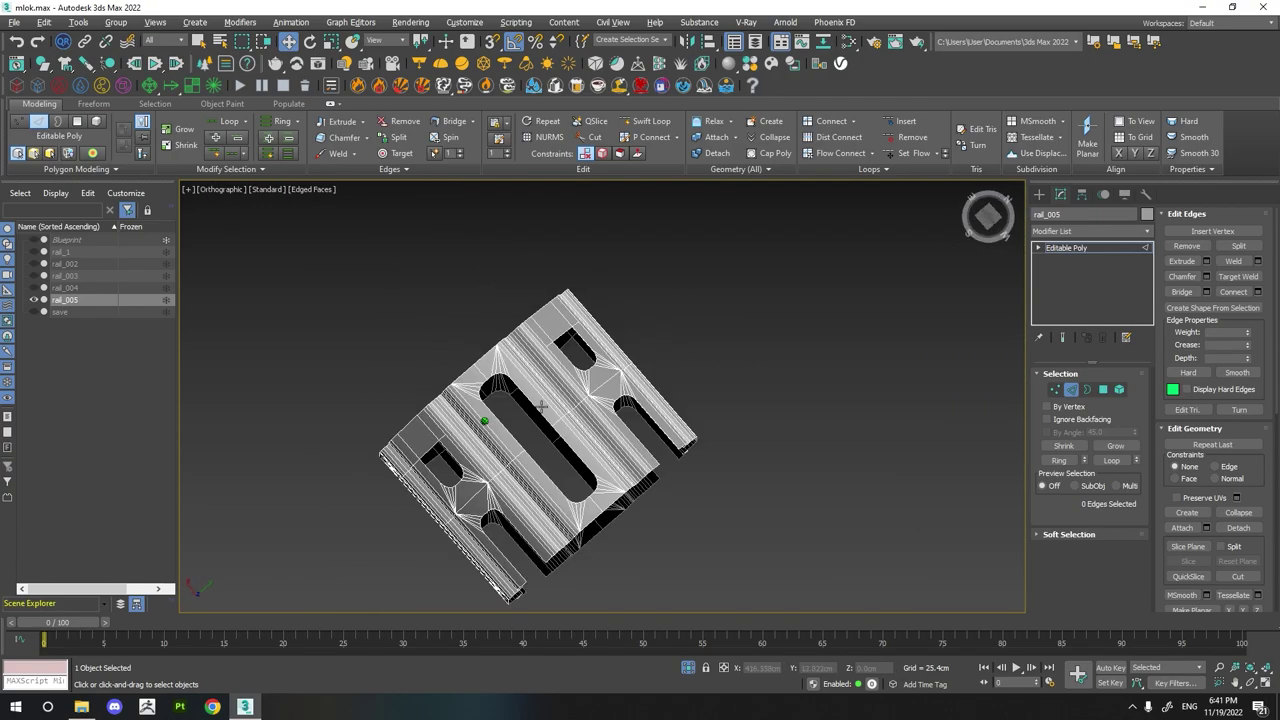
alt+middle_drag(486, 466, 548, 381)
scroll(548, 381, up, 3)
click(540, 254)
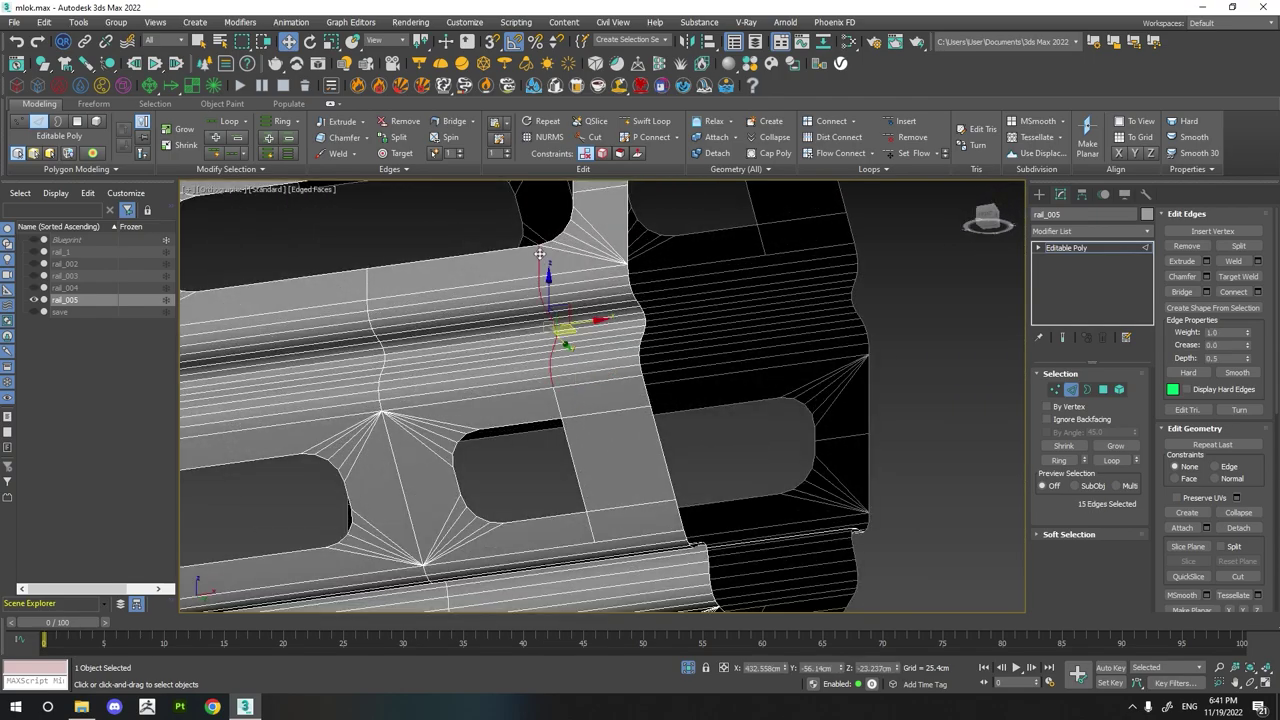
scroll(545, 300, down, 3)
alt+middle_drag(545, 300, 503, 389)
scroll(503, 389, up, 2)
scroll(505, 350, up, 3)
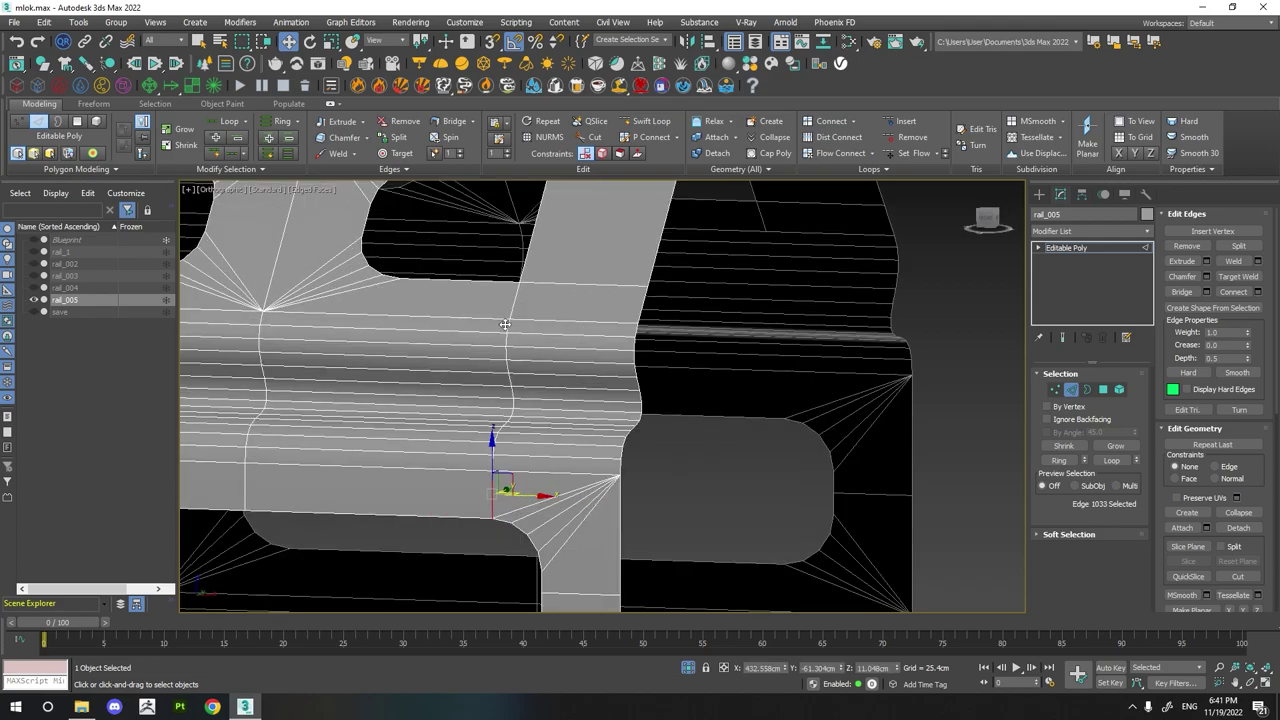
scroll(519, 324, down, 3)
alt+middle_drag(519, 324, 455, 476)
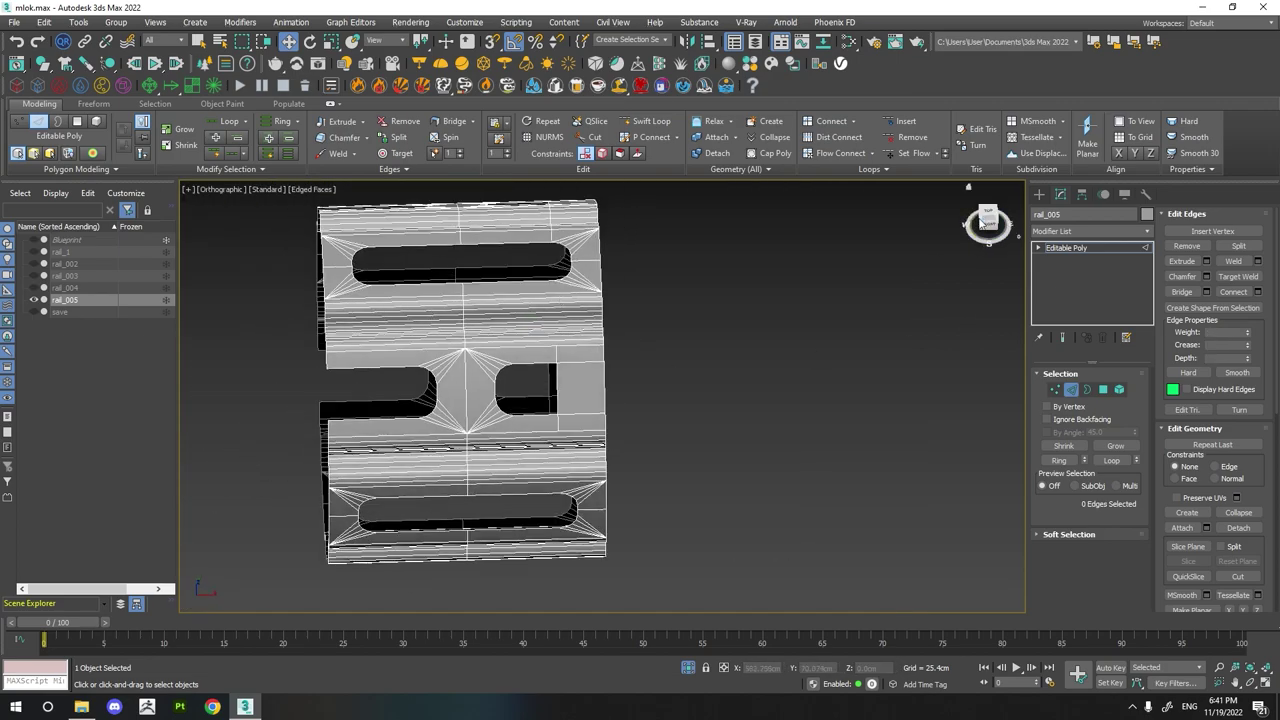
key(f)
- Unhide the blueprint and rails, then select rail_005's three right-hand slot borders
click(33, 240)
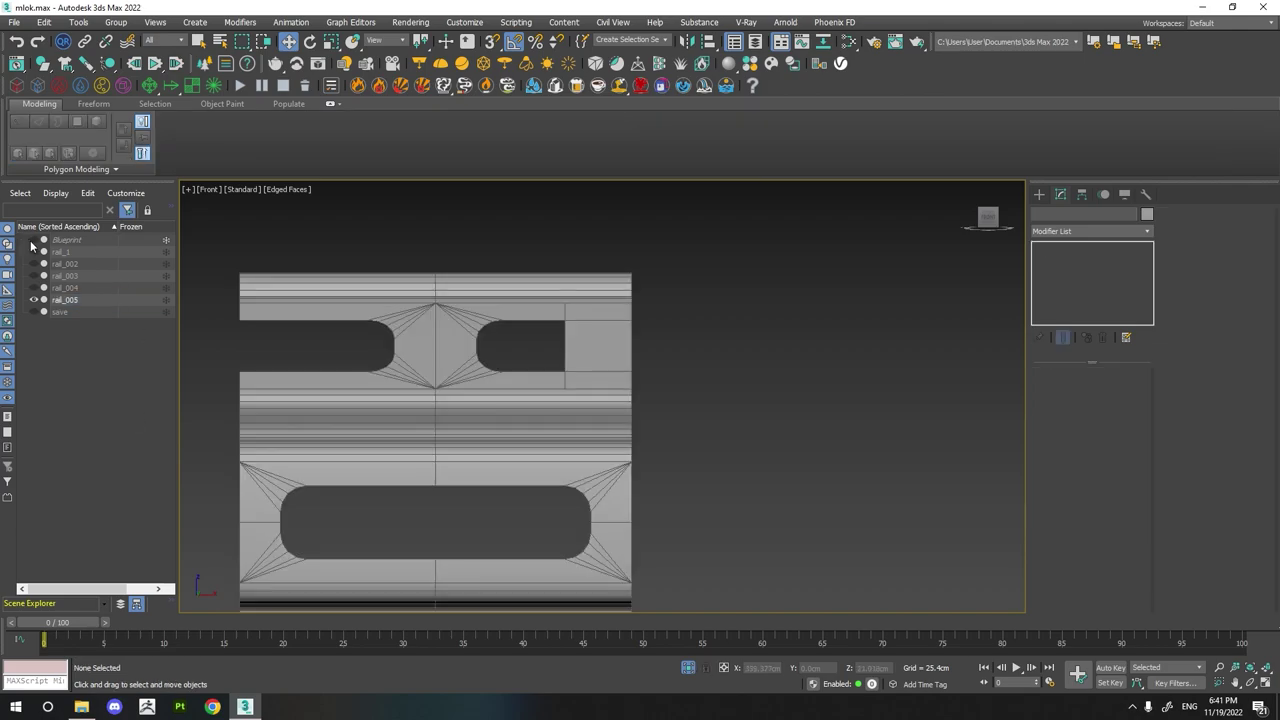
scroll(563, 351, up, 3)
scroll(563, 351, up, 2)
click(558, 391)
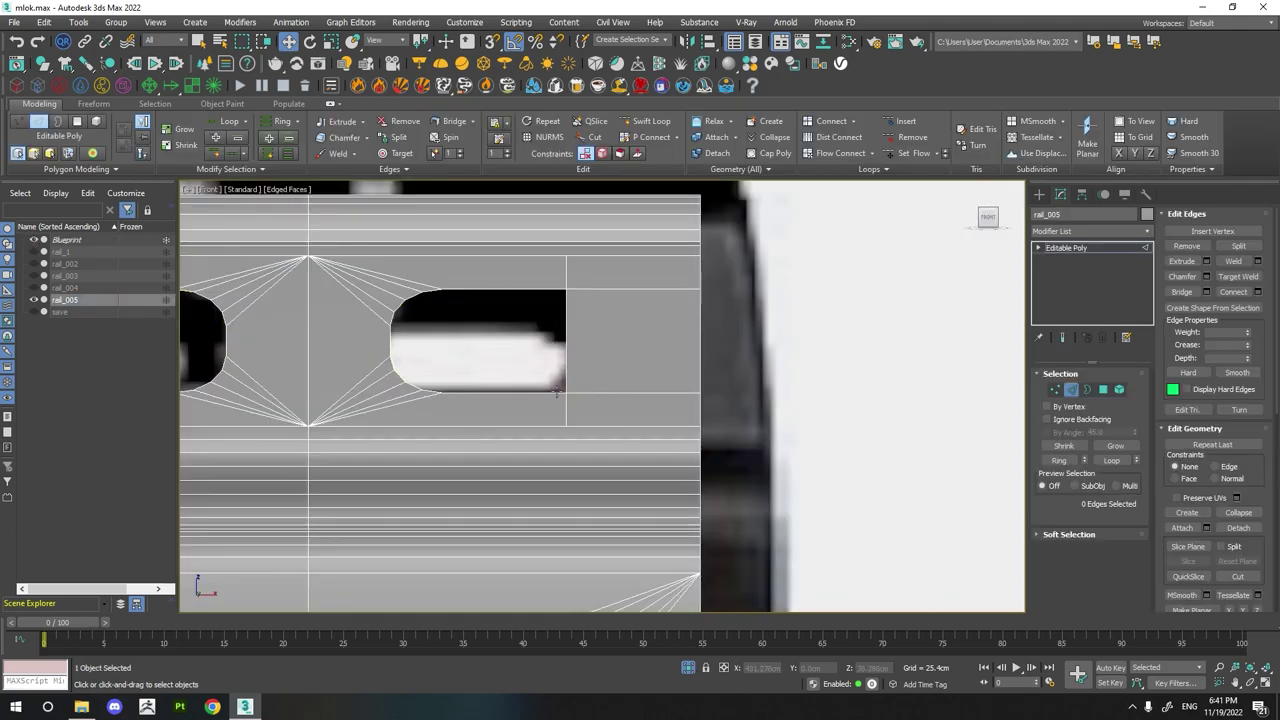
scroll(640, 374, down, 2)
key(3)
scroll(640, 374, down, 2)
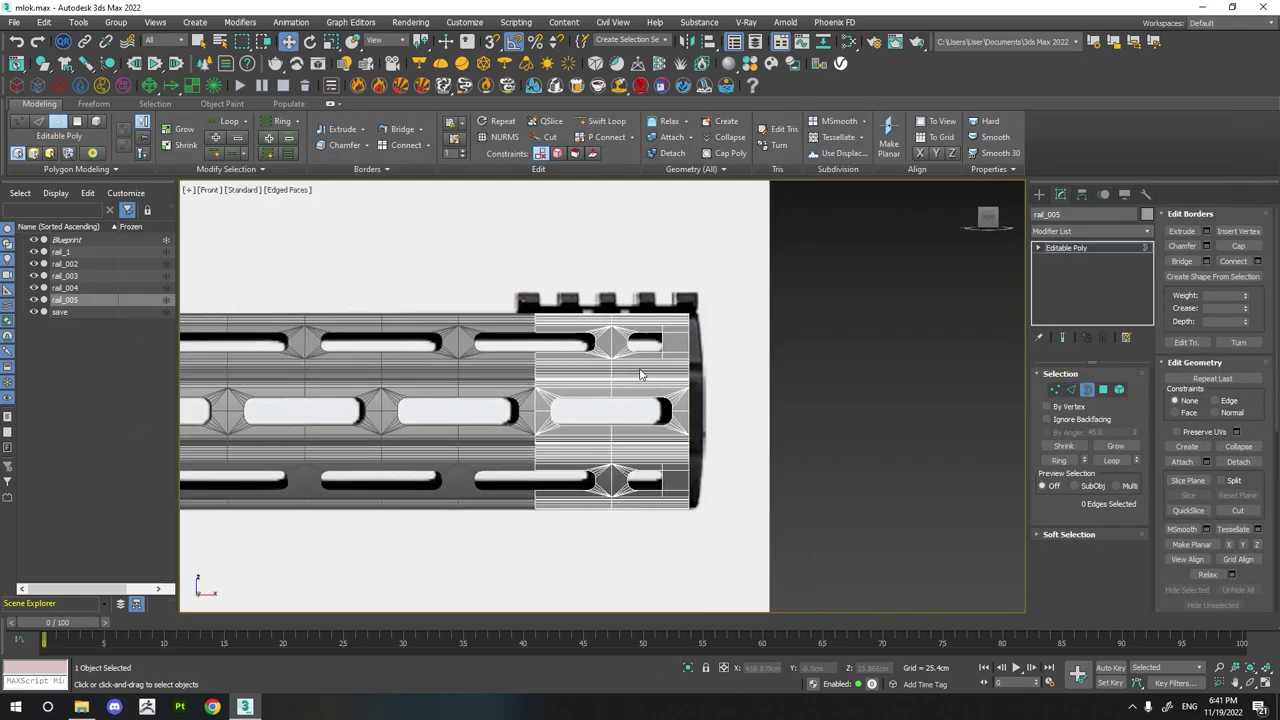
drag(640, 567, 640, 568)
- Select the eight fan vertices between the slots on rail_005
mouse_move(584, 425)
alt+middle_down()
mouse_move(412, 346)
mouse_move(999, 275)
alt+middle_up()
scroll(999, 275, up, 3)
key(1)
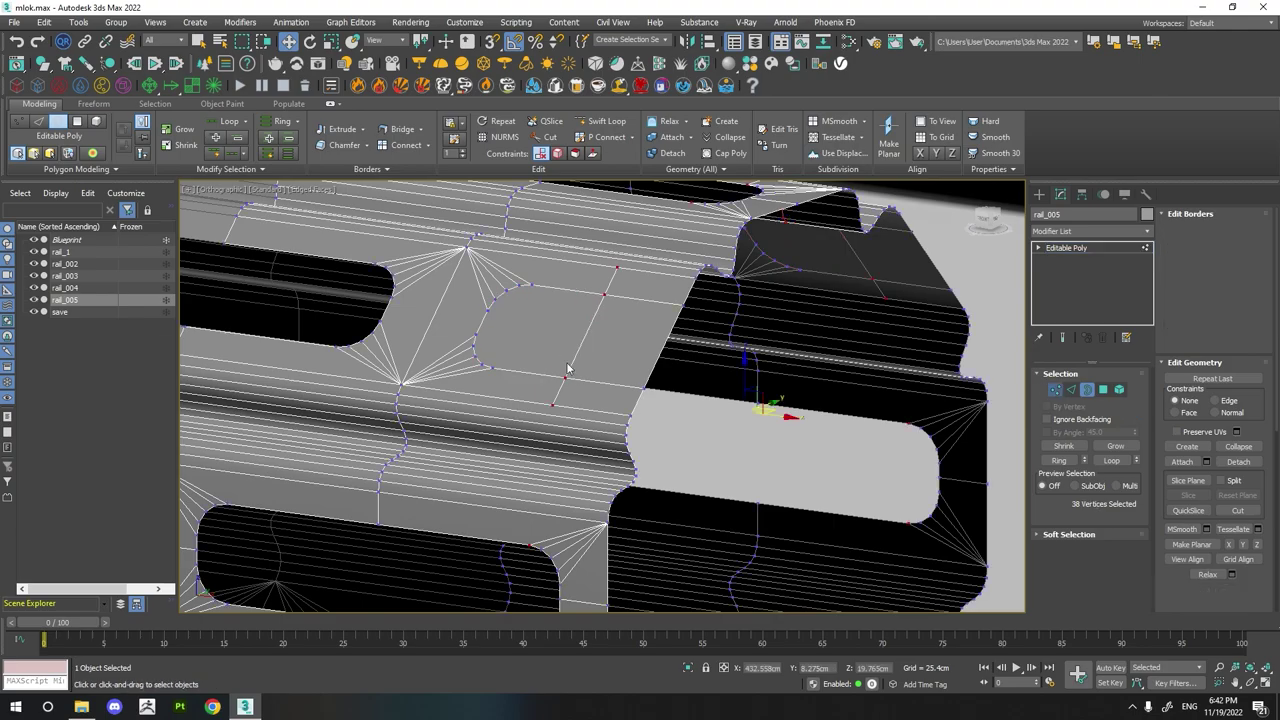
click(586, 371)
alt+middle_drag(586, 371, 545, 330)
drag(576, 300, 674, 388)
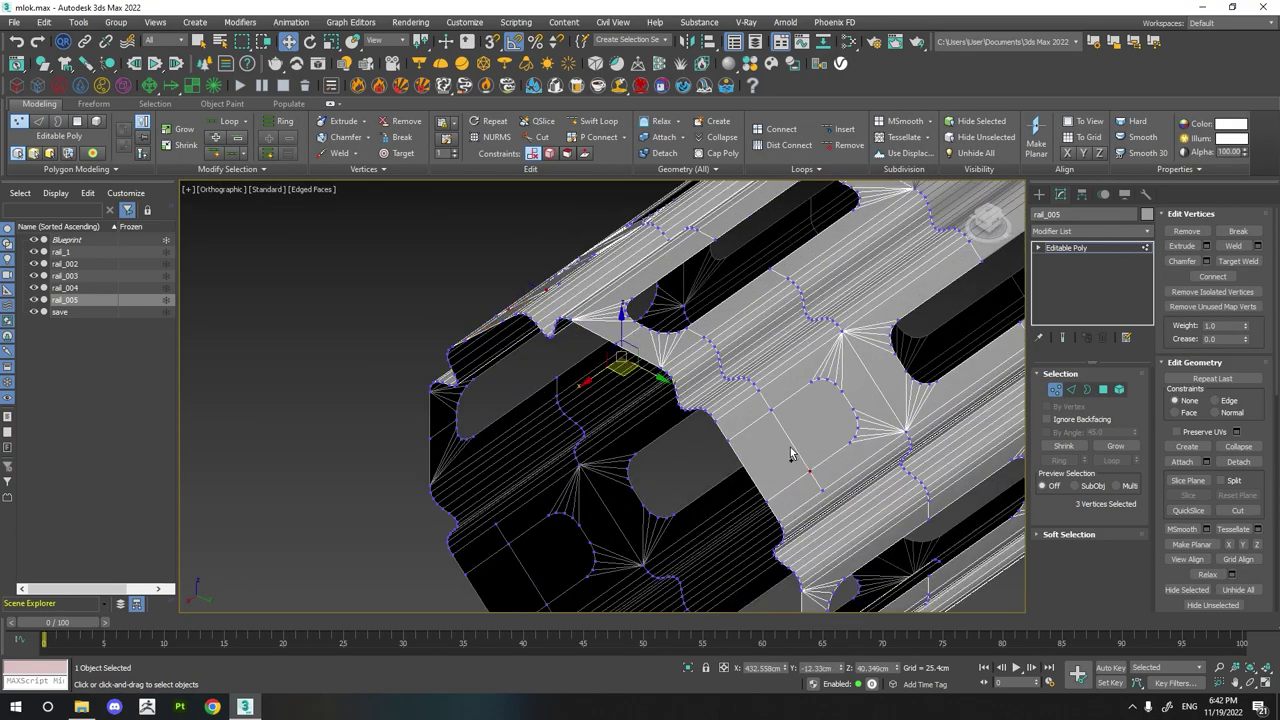
scroll(654, 420, down, 3)
mouse_move(654, 420)
alt+middle_down()
mouse_move(654, 481)
mouse_move(465, 455)
mouse_move(560, 400)
alt+middle_up()
scroll(654, 481, up, 4)
scroll(654, 481, down, 3)
ctrl+click(466, 424)
scroll(466, 424, up, 4)
- Chamfer the selected vertices by about 6.3 cm
click(1207, 261)
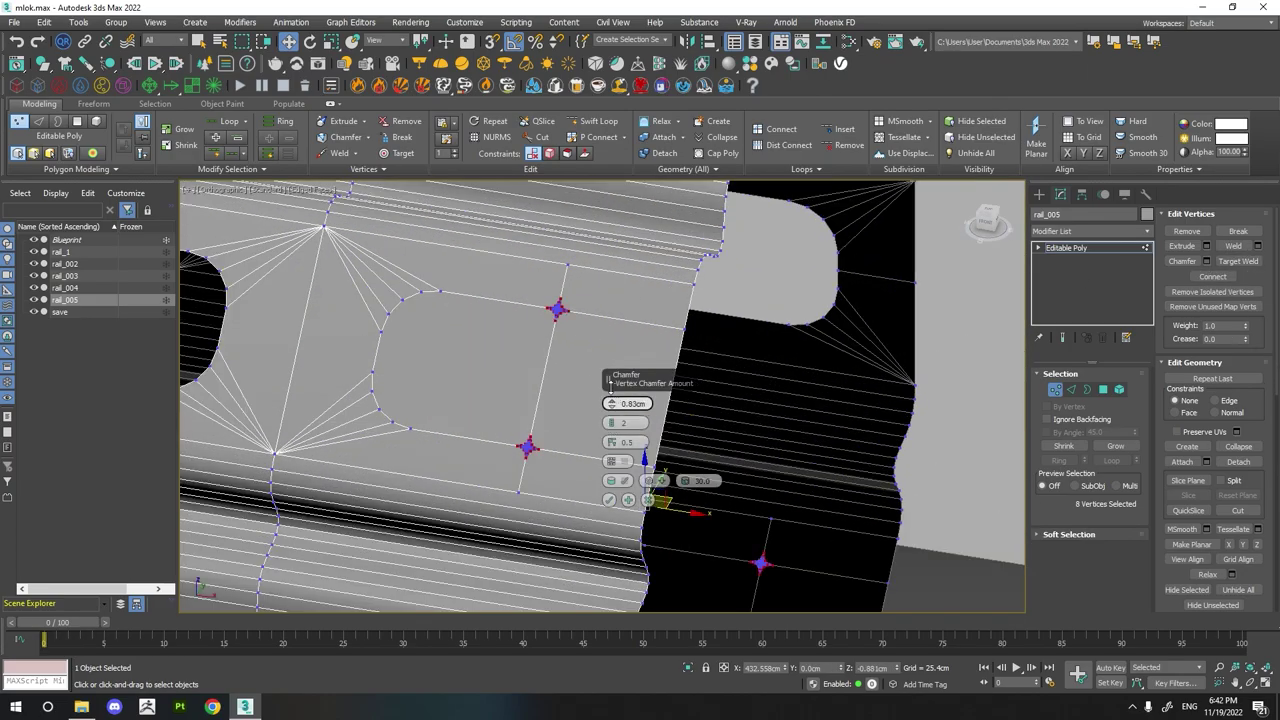
drag(611, 403, 611, 370)
mouse_move(611, 370)
alt+middle_down()
mouse_move(557, 434)
mouse_move(570, 389)
alt+middle_up()
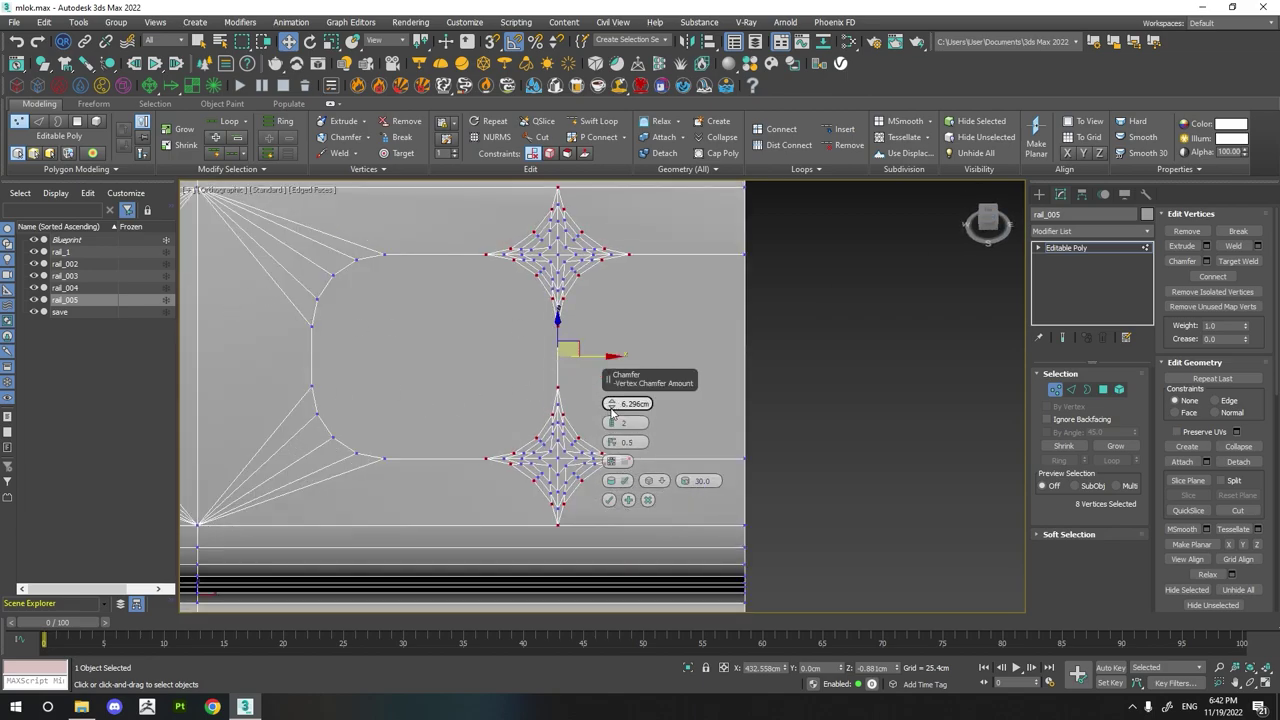
- Commit the vertex chamfer at about 6.17cm
drag(614, 410, 560, 370)
scroll(540, 342, up, 2)
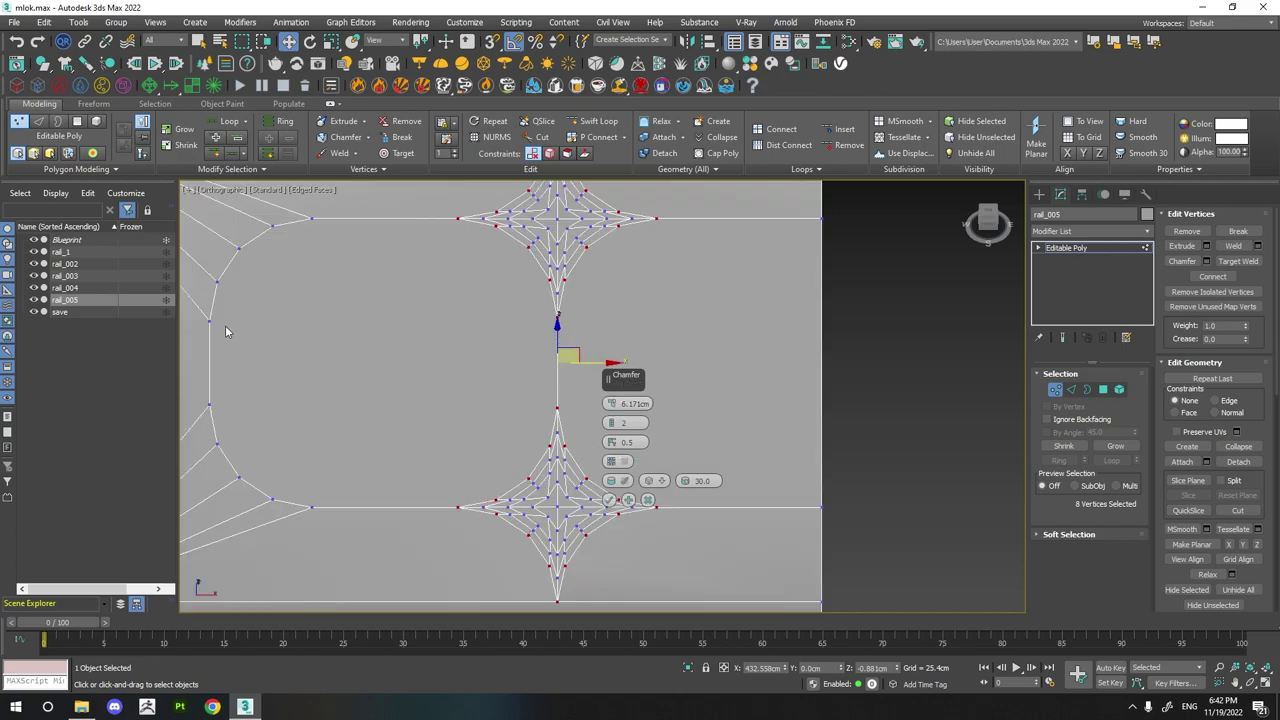
scroll(527, 447, down, 4)
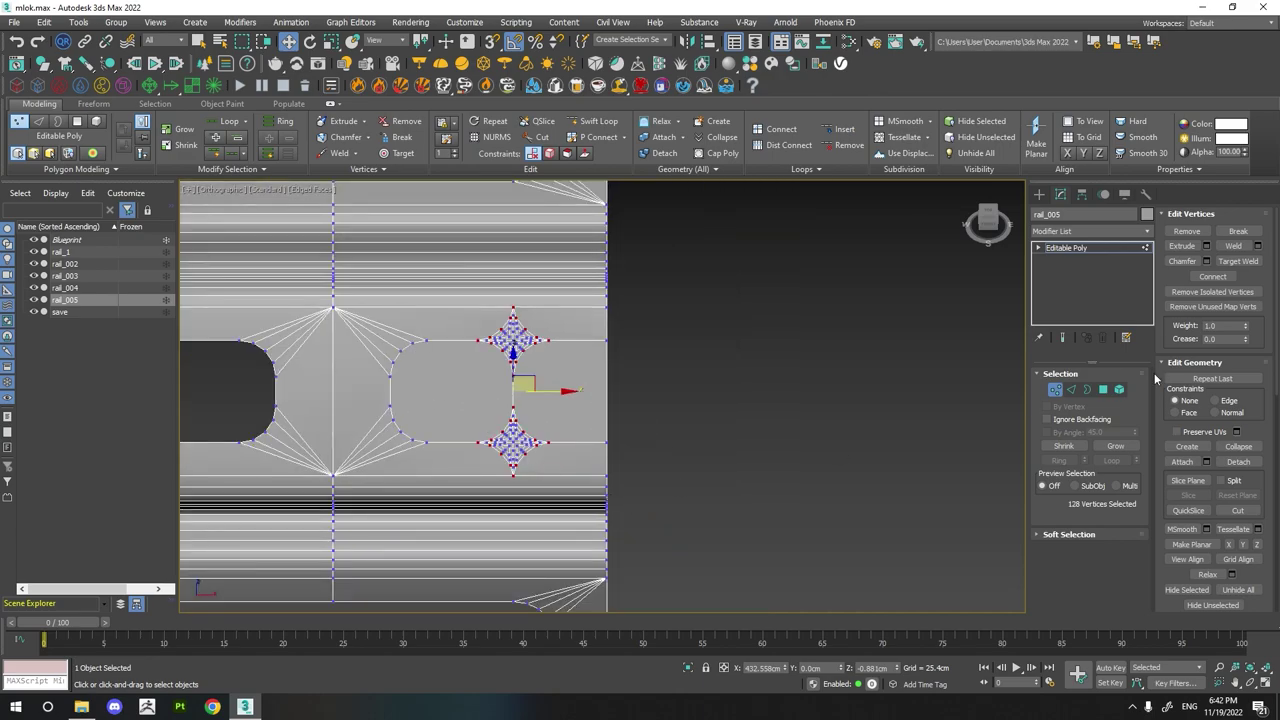
click(609, 499)
- Weld the first star cluster's vertices into a single vertex
mouse_move(620, 447)
mouse_down()
mouse_move(501, 530)
mouse_move(507, 540)
mouse_up()
scroll(467, 486, up, 4)
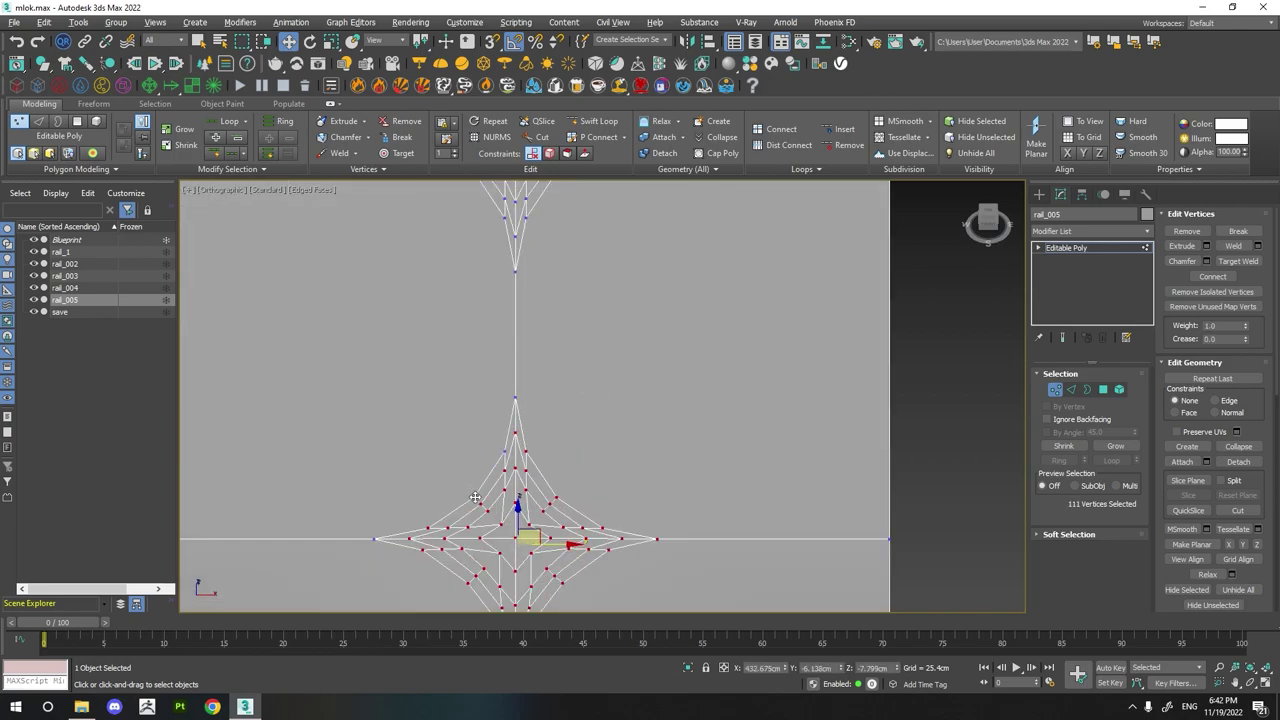
scroll(472, 494, down, 4)
scroll(440, 450, up, 3)
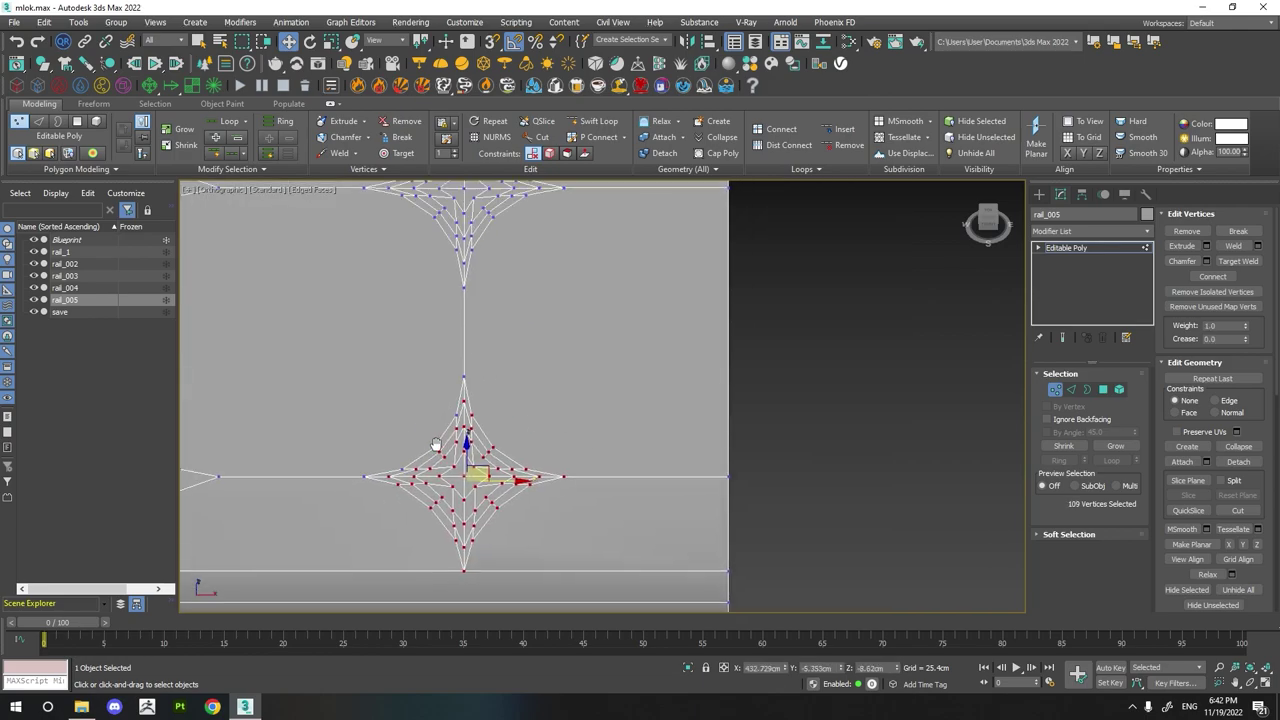
scroll(436, 444, down, 3)
mouse_move(436, 444)
alt+middle_down()
mouse_move(534, 289)
mouse_move(463, 400)
mouse_move(447, 473)
alt+middle_up()
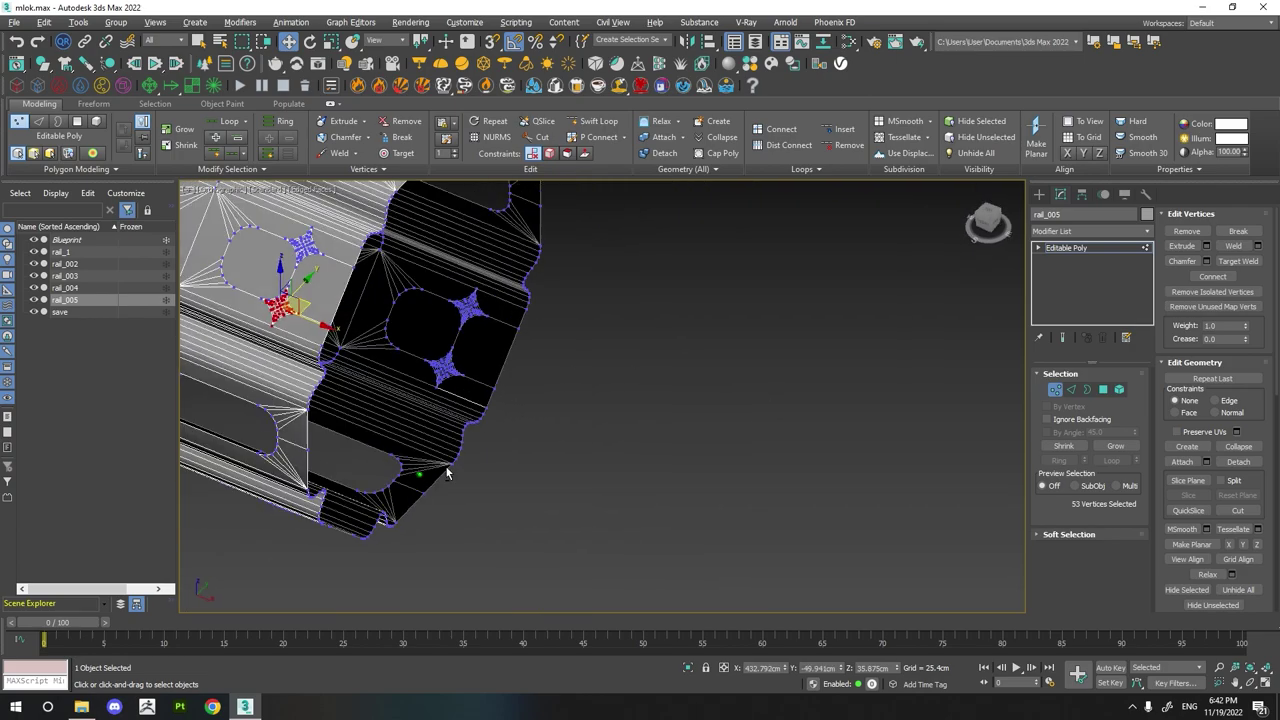
key(shift+z)
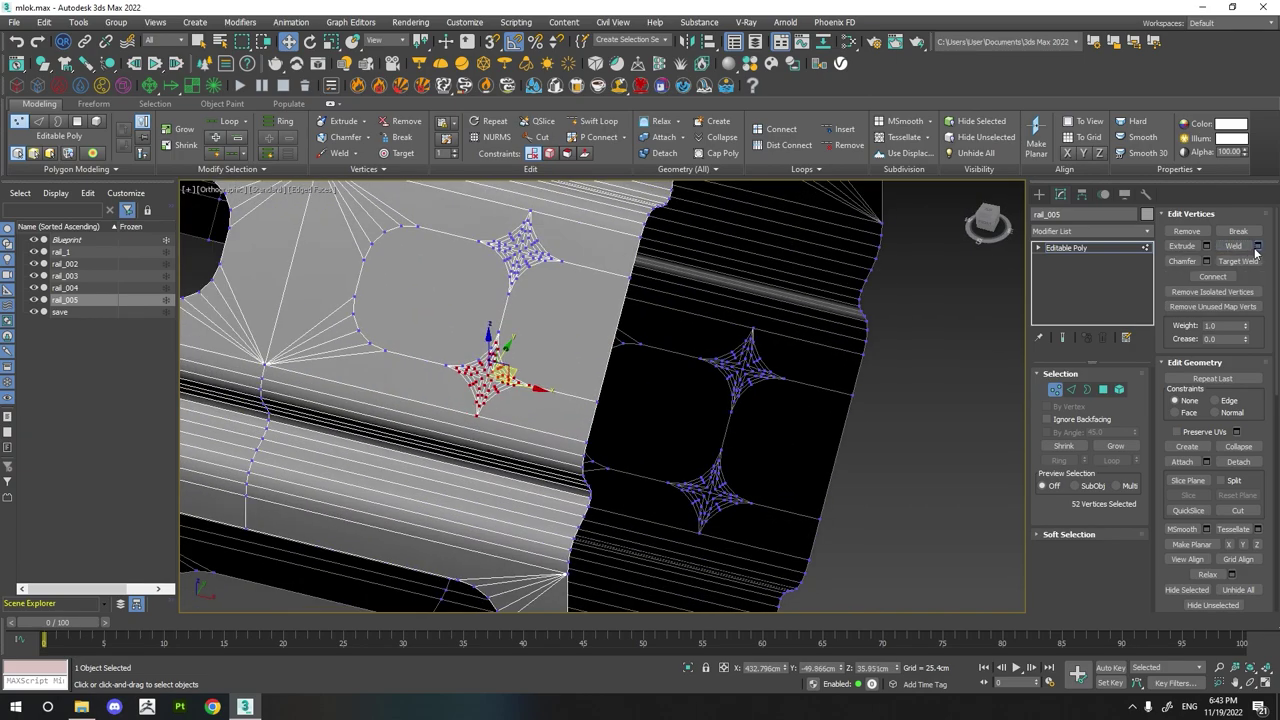
click(1257, 247)
click(609, 451)
- Weld the lower star into one vertex and target-weld the leftover onto the edge vertex
scroll(477, 352, up, 5)
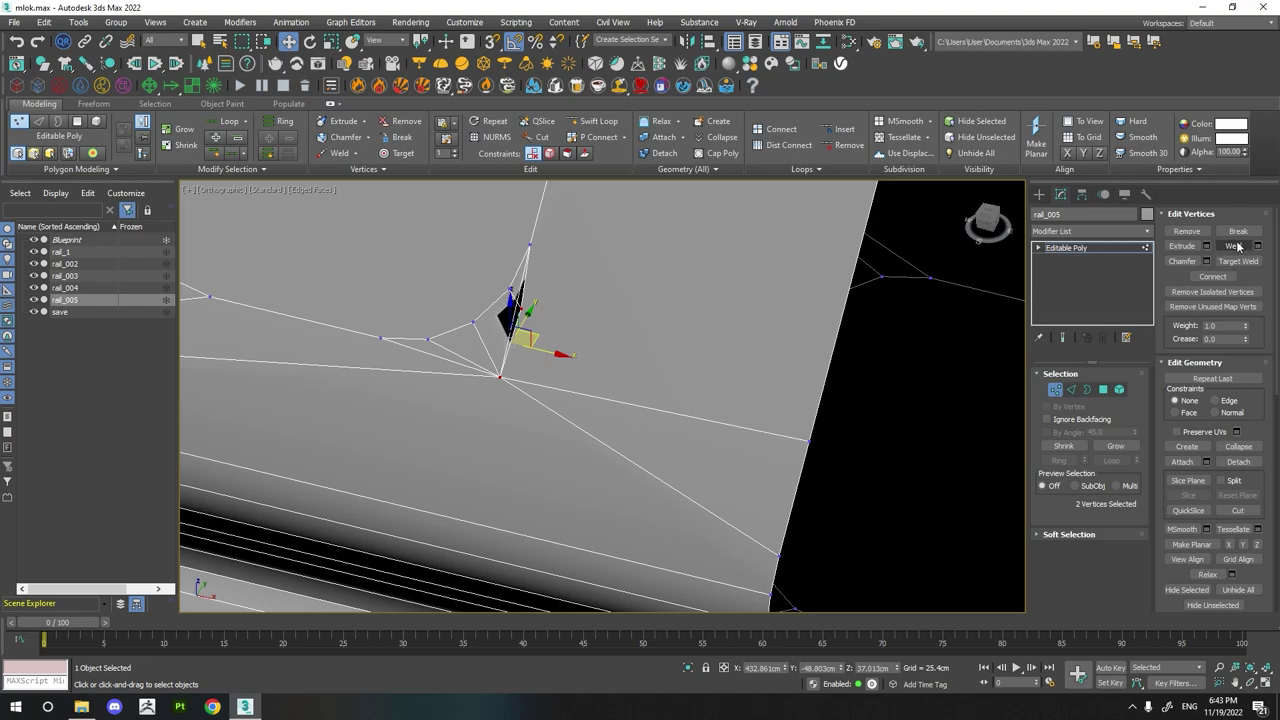
scroll(498, 356, down, 5)
click(358, 412)
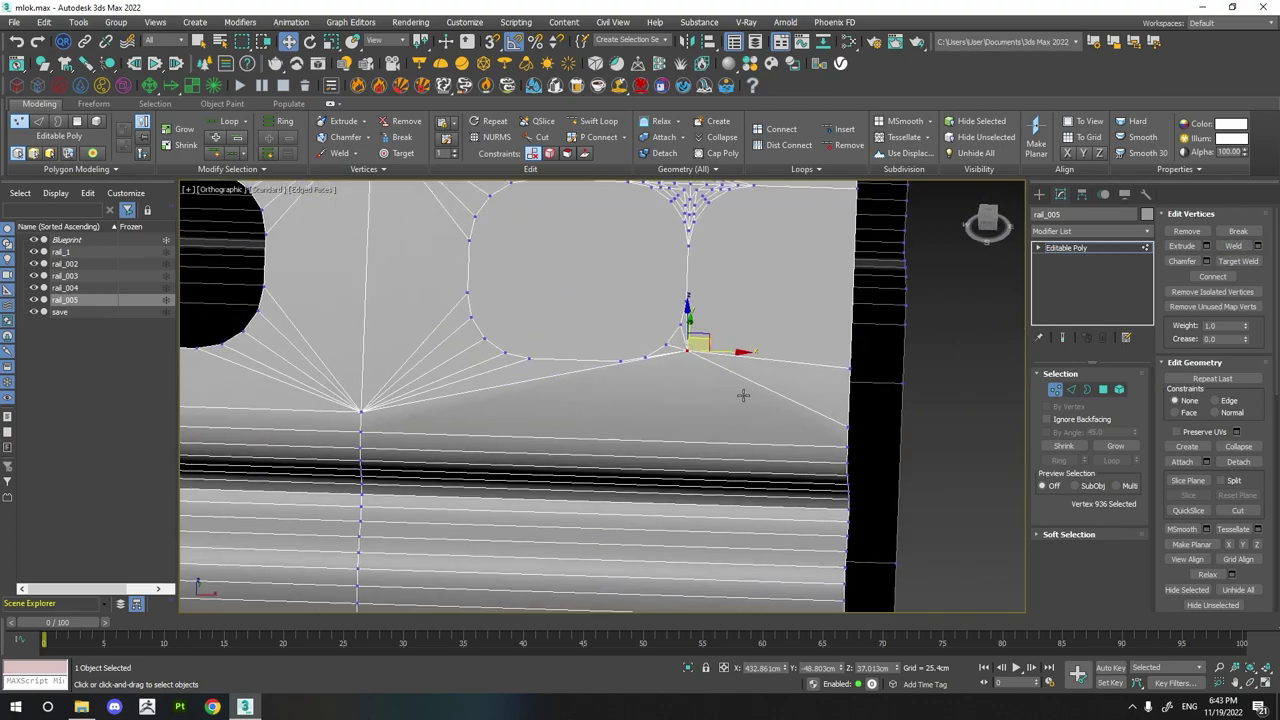
drag(650, 320, 726, 423)
alt+middle_drag(726, 423, 806, 374)
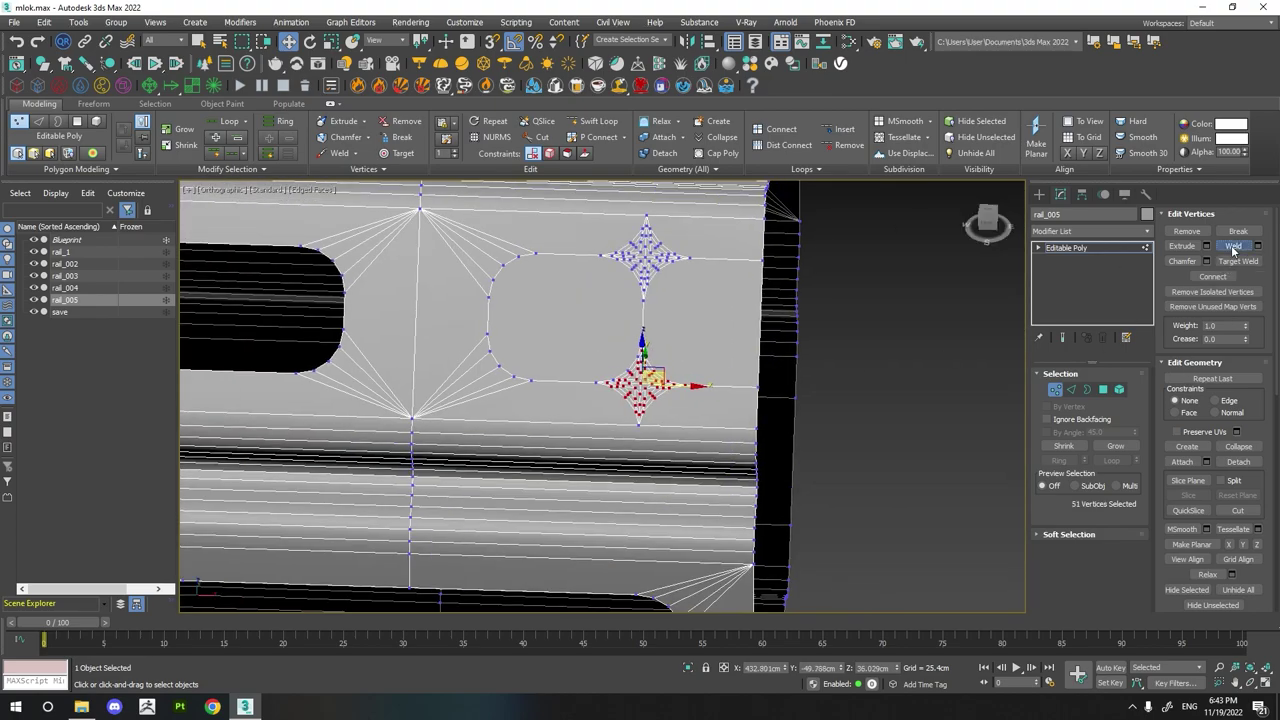
click(1233, 247)
click(1238, 261)
scroll(705, 400, up, 3)
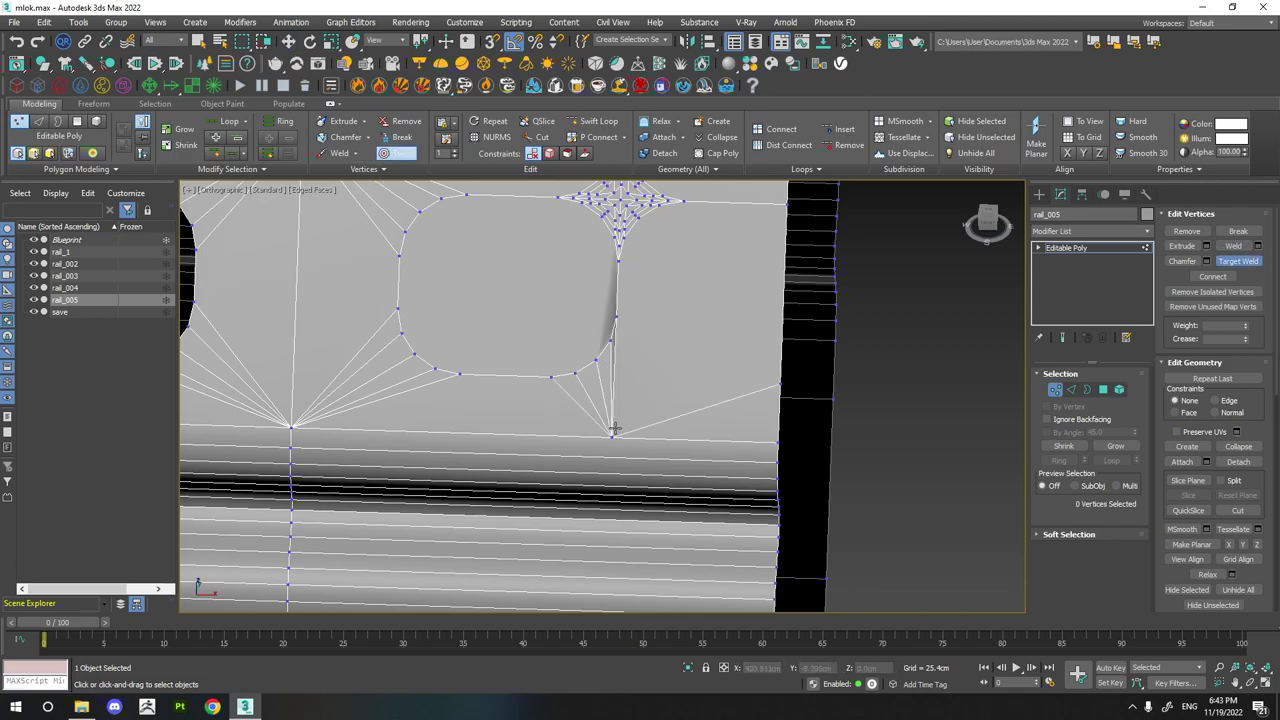
click(777, 440)
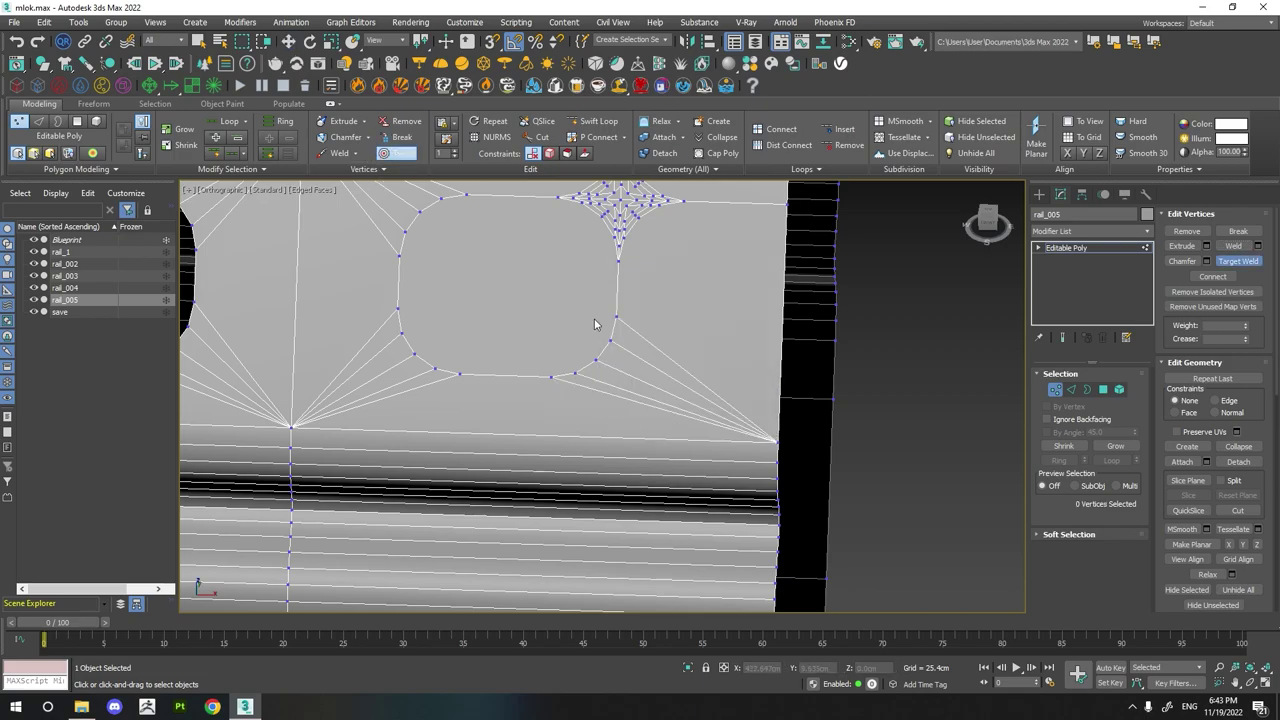
key(w)
- Merge another star cluster, then target-weld its vertex upward and another vertex onto its neighbour
mouse_move(594, 324)
middle_down()
mouse_move(561, 435)
mouse_move(532, 430)
mouse_move(613, 407)
mouse_move(596, 471)
middle_up()
drag(457, 350, 457, 350)
alt+middle_drag(457, 350, 557, 528)
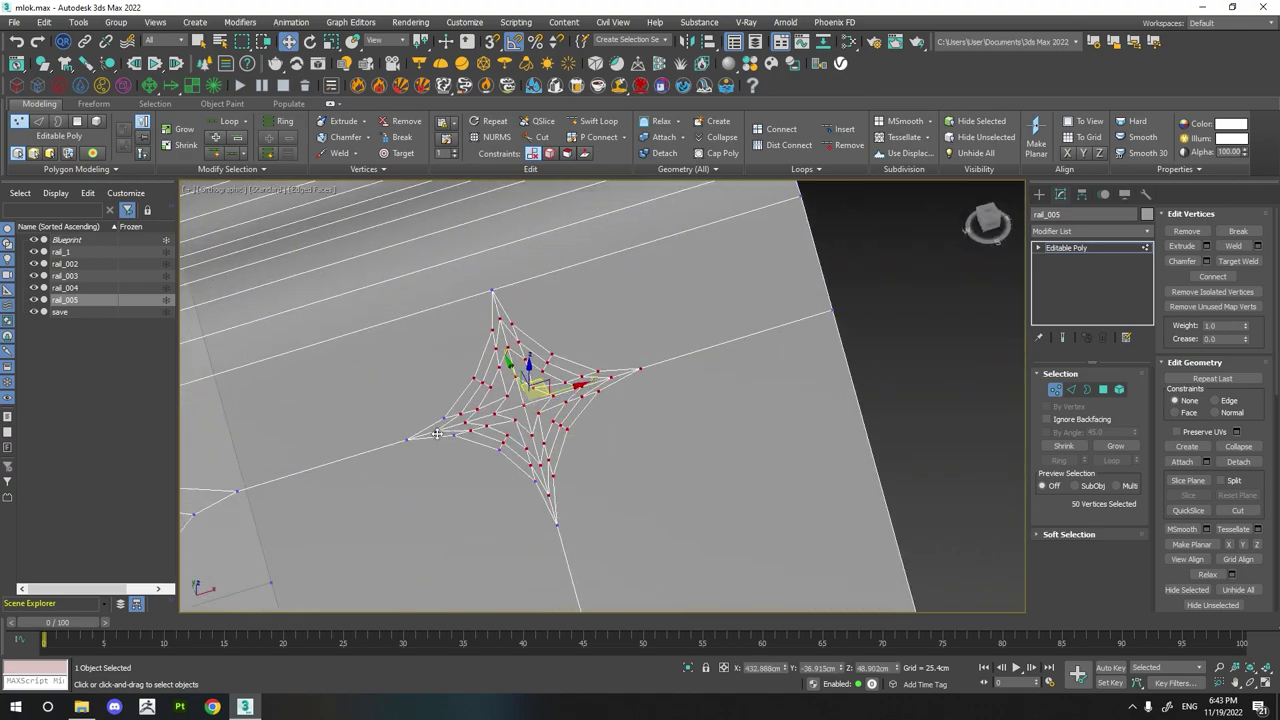
click(1238, 246)
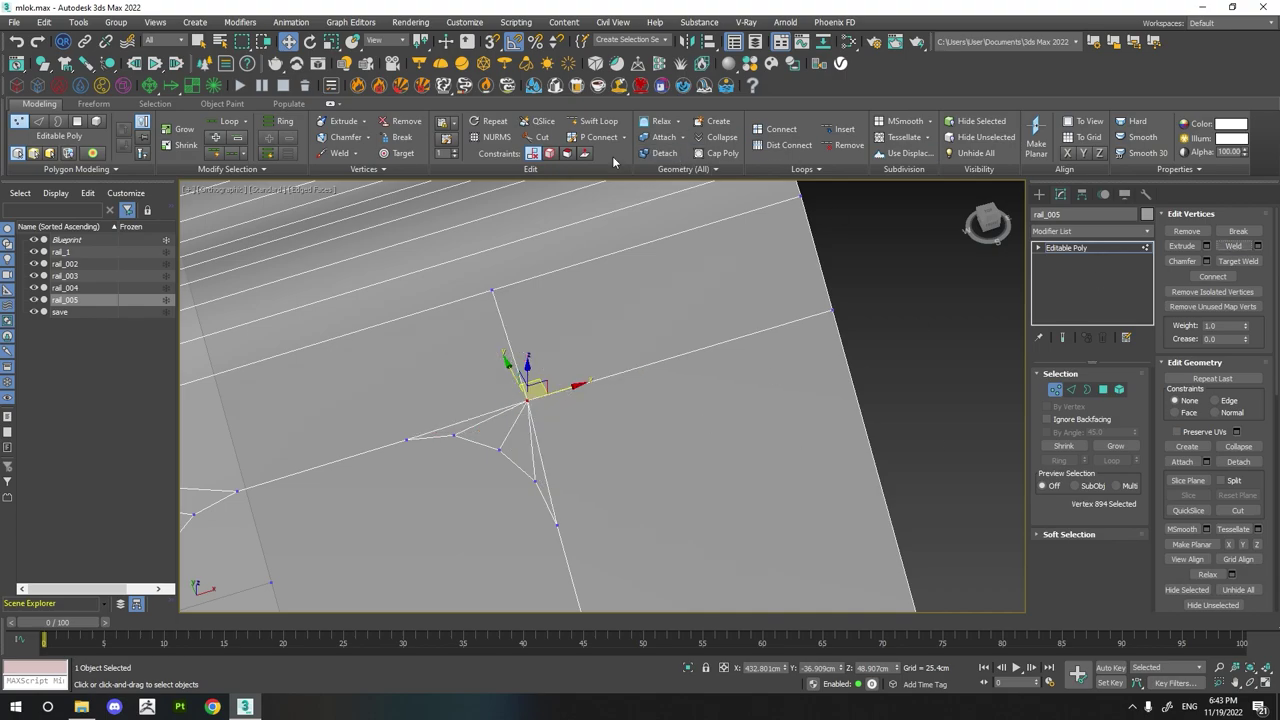
click(383, 153)
drag(527, 401, 492, 290)
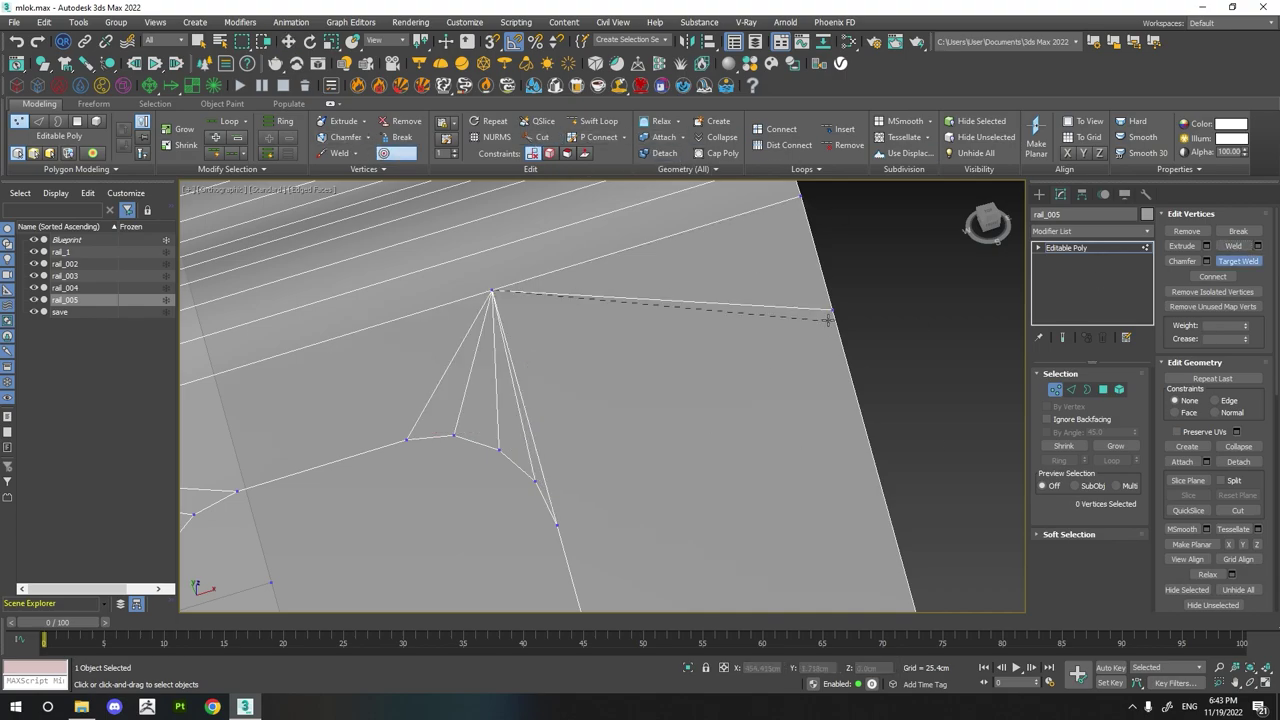
right_click(800, 201)
scroll(600, 260, down, 3)
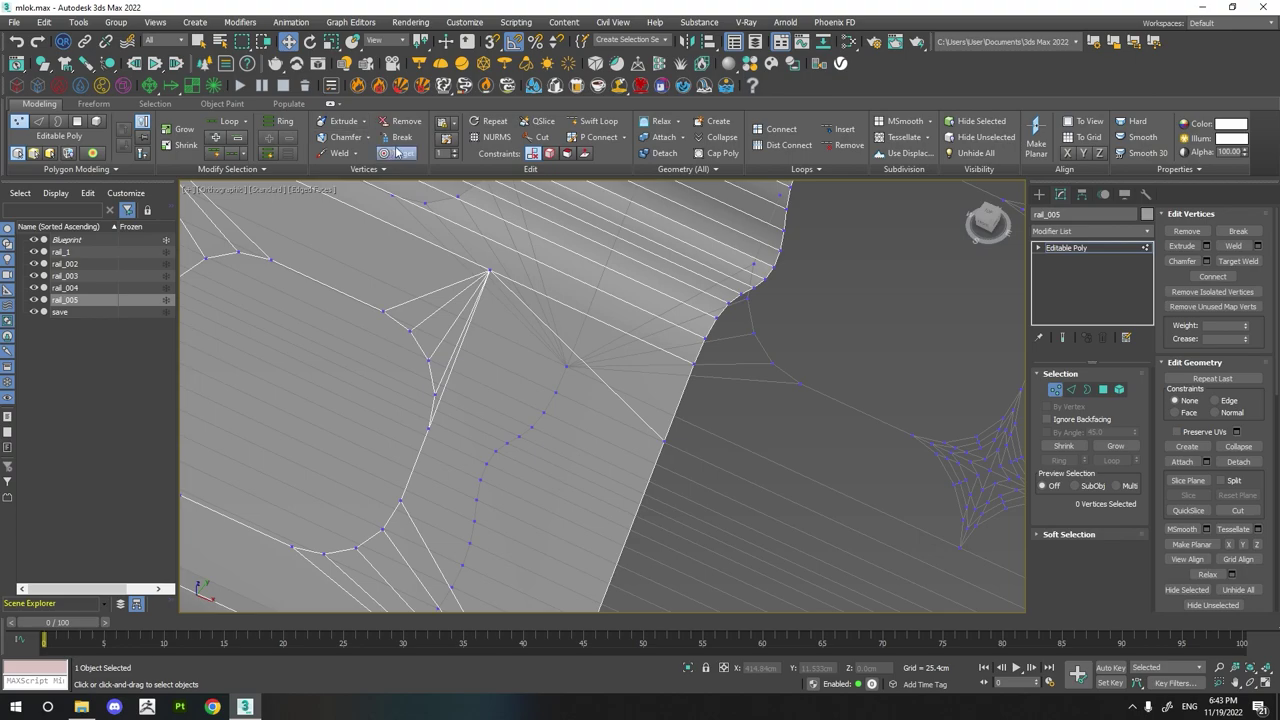
click(692, 362)
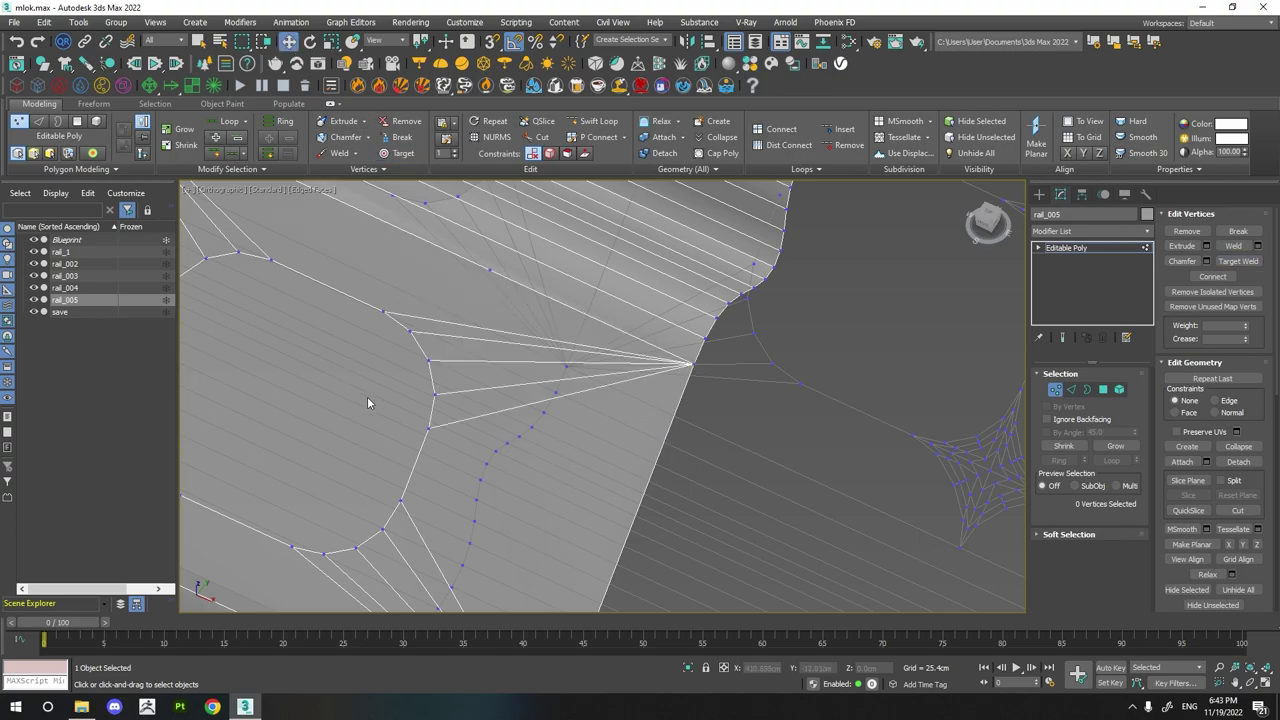
right_click(371, 400)
scroll(371, 400, down, 5)
scroll(371, 400, down, 3)
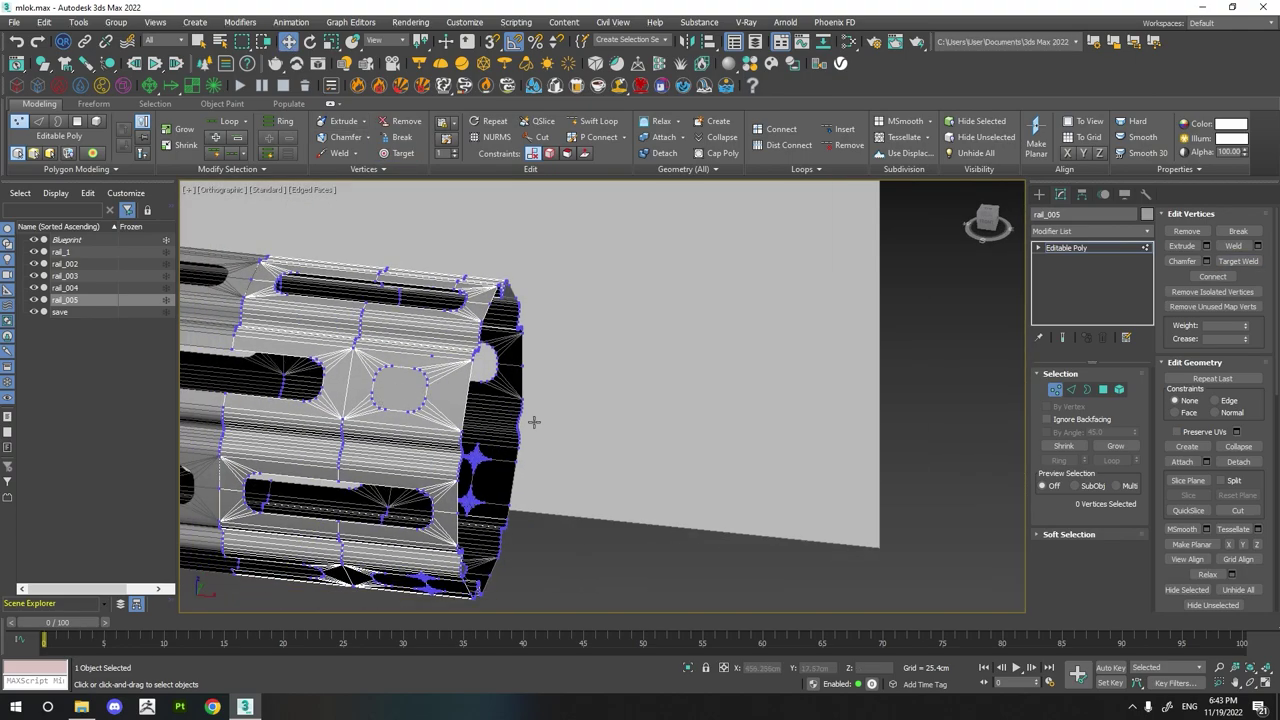
- Delete the extra end-section polygons, leaving a single panel
key(4)
click(400, 385)
key(Delete)
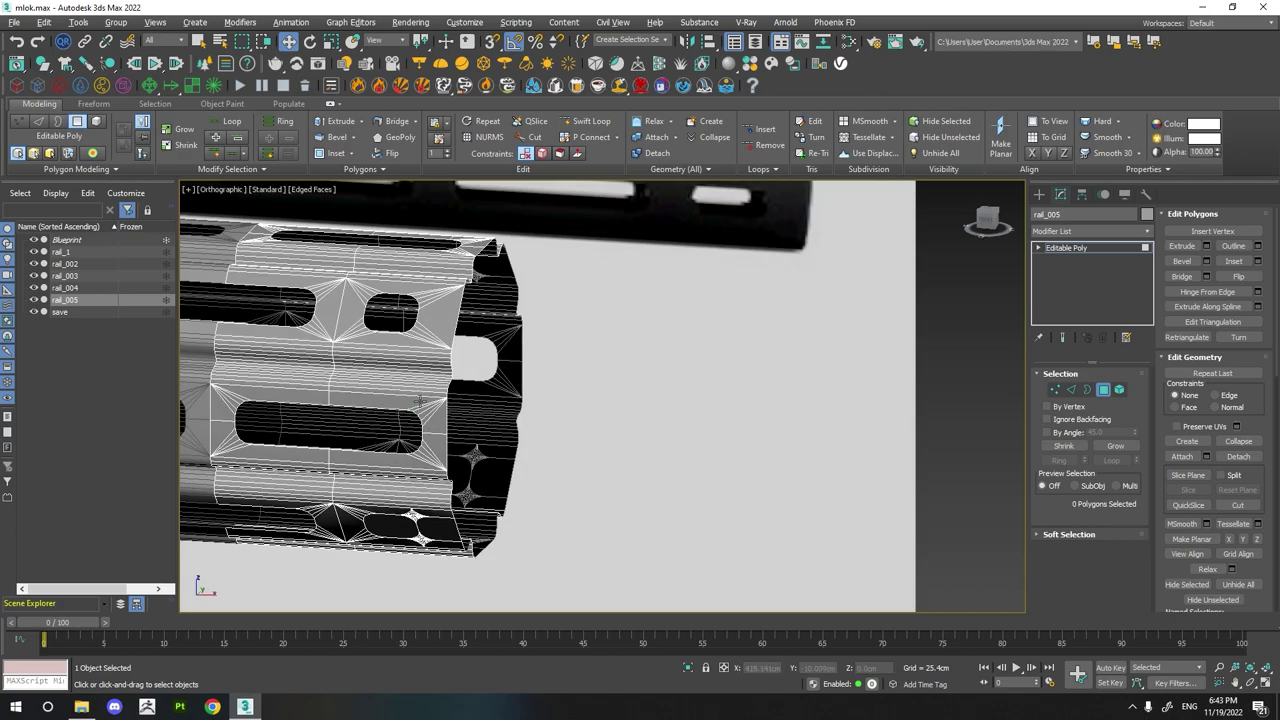
alt+middle_drag(420, 401, 432, 318)
click(990, 217)
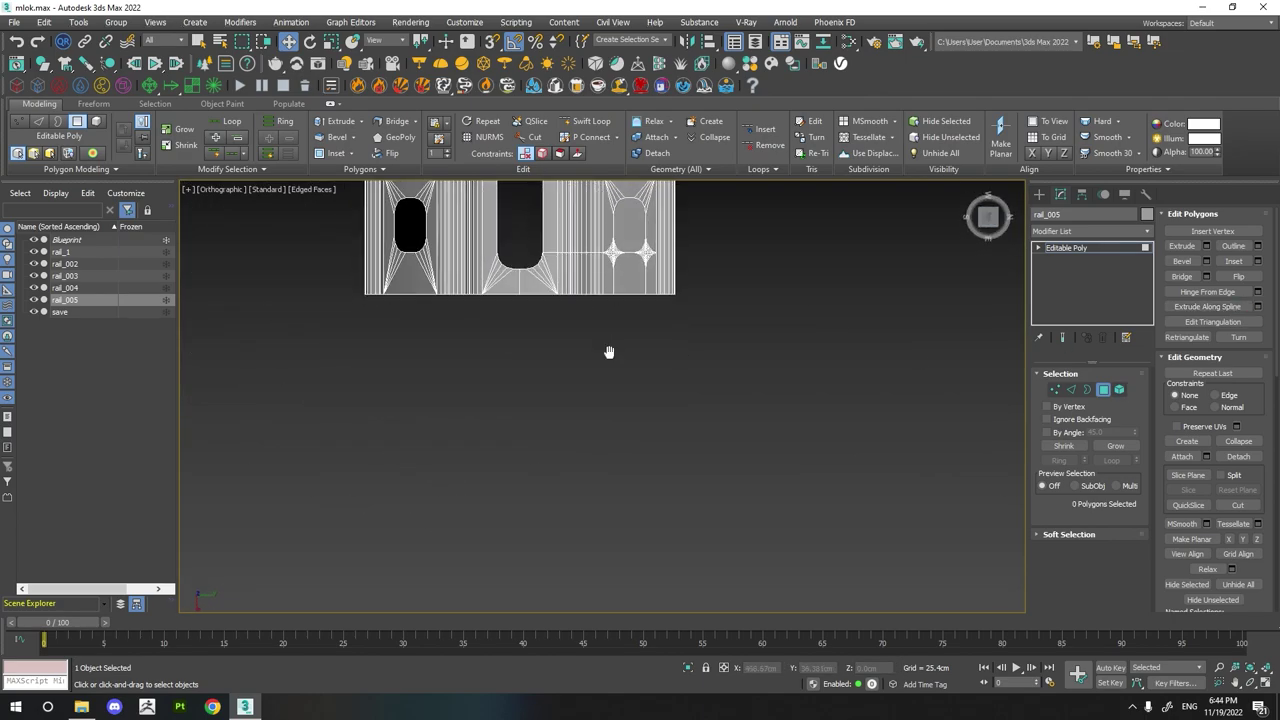
drag(443, 186, 600, 470)
mouse_move(460, 497)
alt+middle_down()
mouse_move(1020, 232)
mouse_move(848, 544)
mouse_move(248, 344)
mouse_move(400, 423)
mouse_move(405, 445)
alt+middle_up()
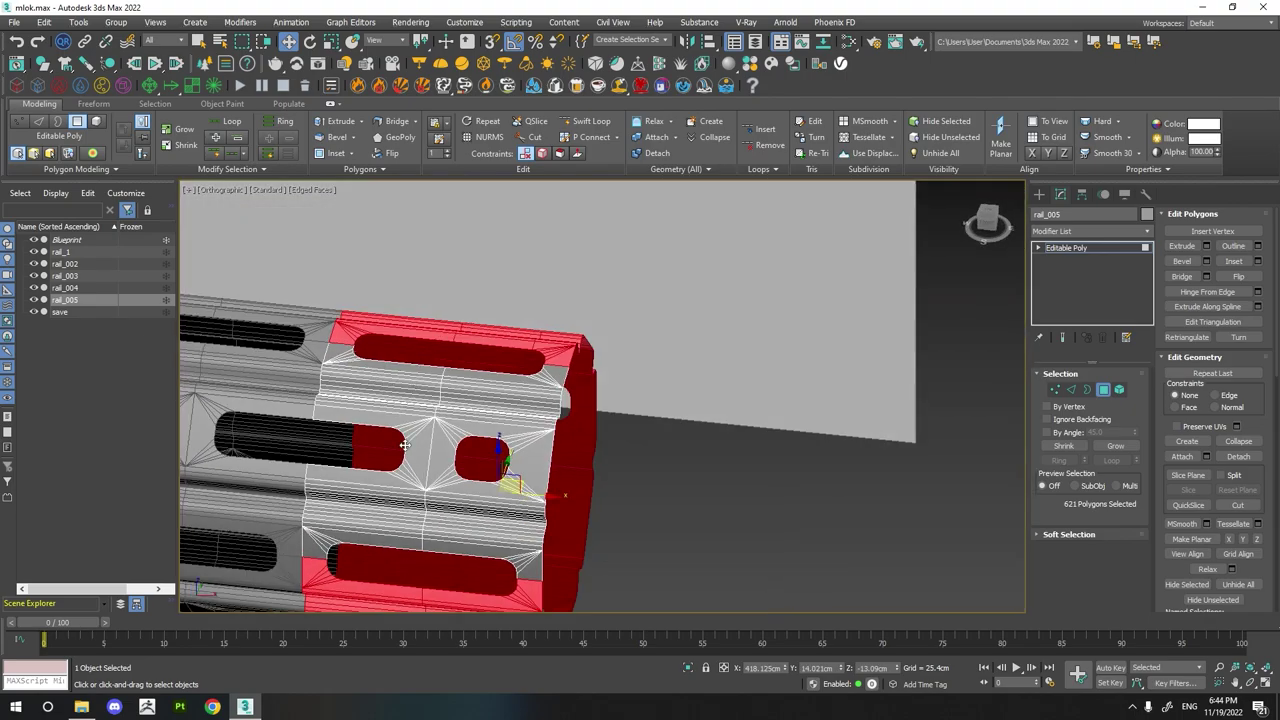
key(6)
- Rotate-copy the panel around the handguard axis to make 2 copies
key(e)
shift+drag(440, 473, 660, 362)
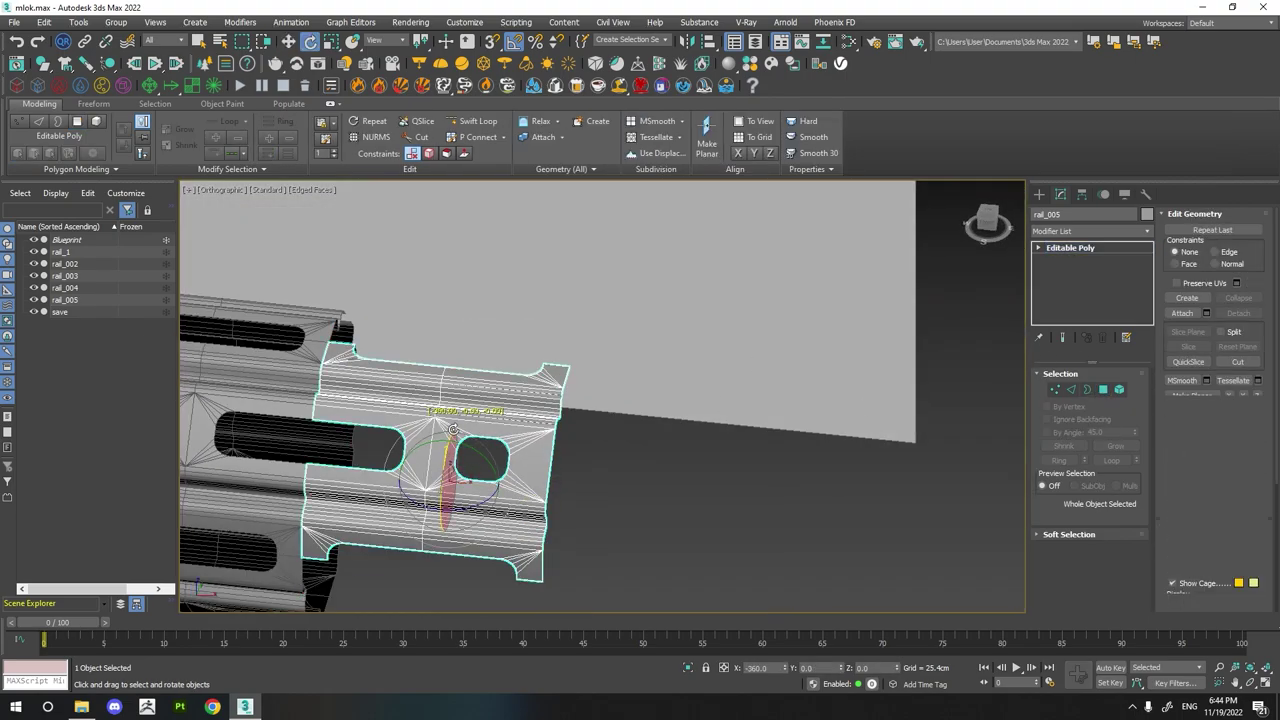
text(2)
click(642, 409)
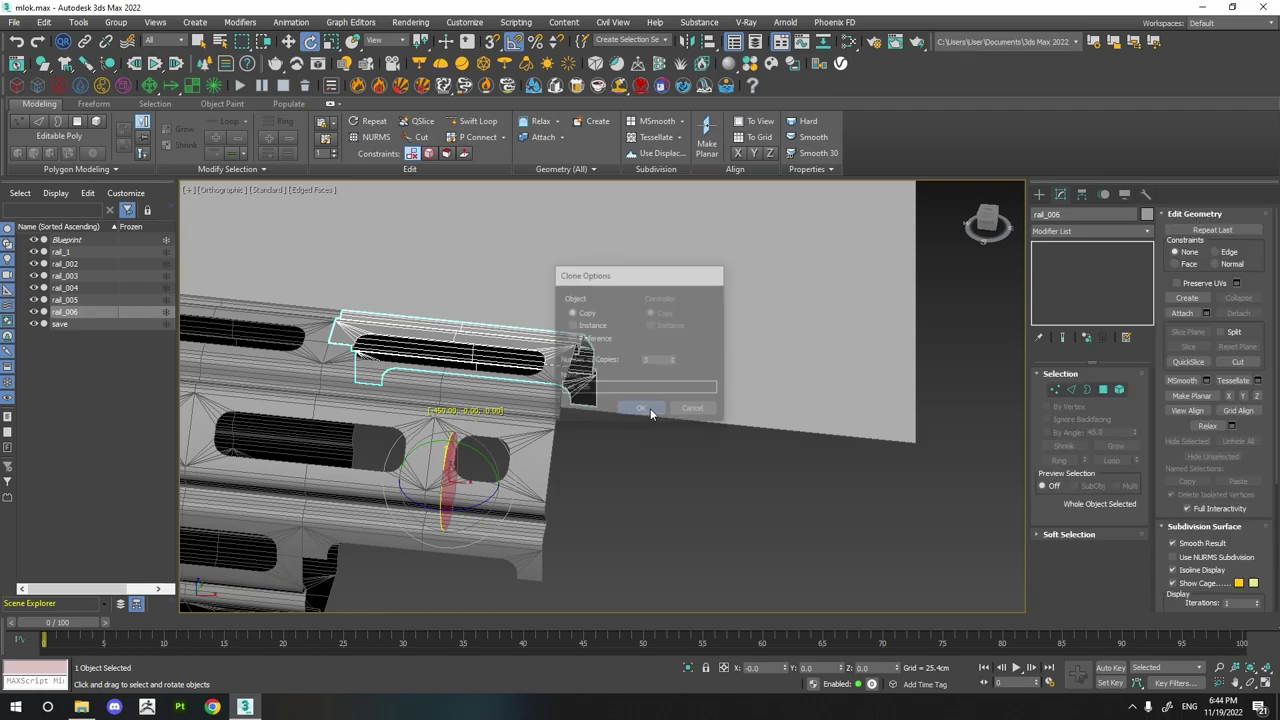
mouse_move(650, 408)
alt+middle_down()
mouse_move(662, 435)
mouse_move(745, 371)
mouse_move(790, 420)
mouse_move(760, 450)
mouse_move(820, 400)
alt+middle_up()
- Attach rail_006 and rail_007 into rail_008
click(1182, 313)
click(795, 410)
click(795, 410)
key(w)
- Weld all rail_008 vertices, reducing the count from 612 to 596
click(1055, 389)
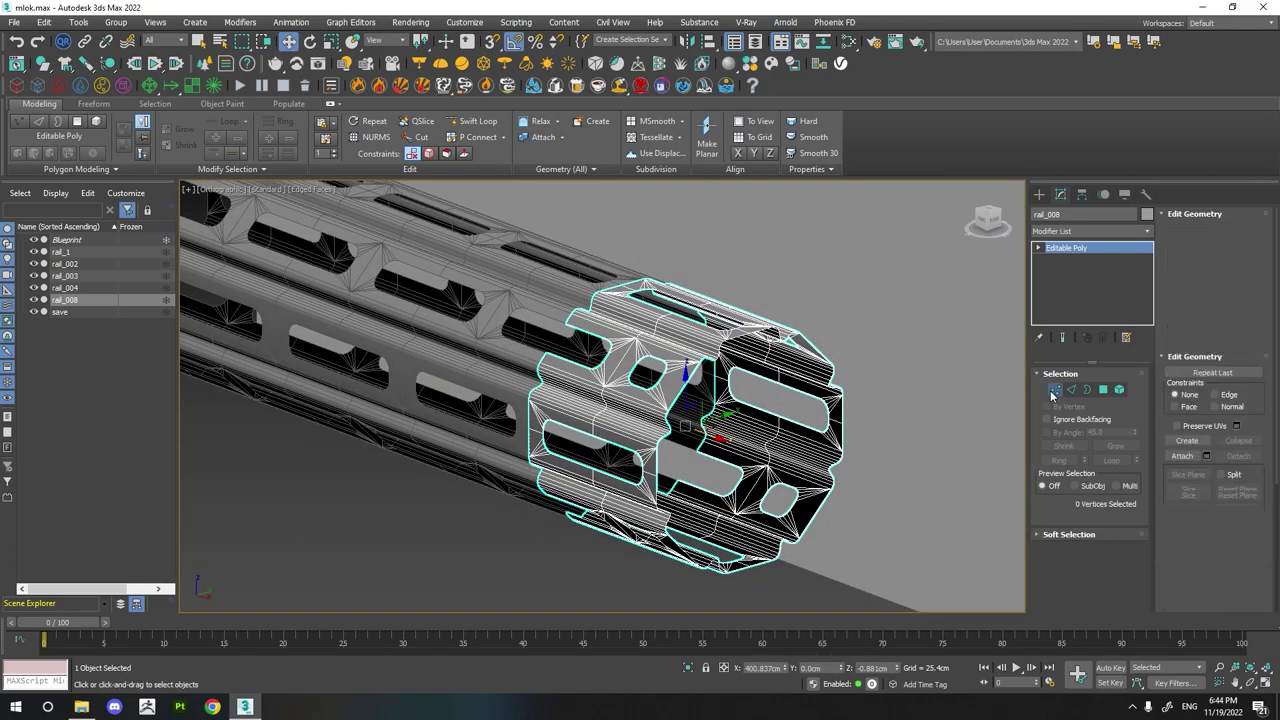
key(ctrl+a)
click(1259, 248)
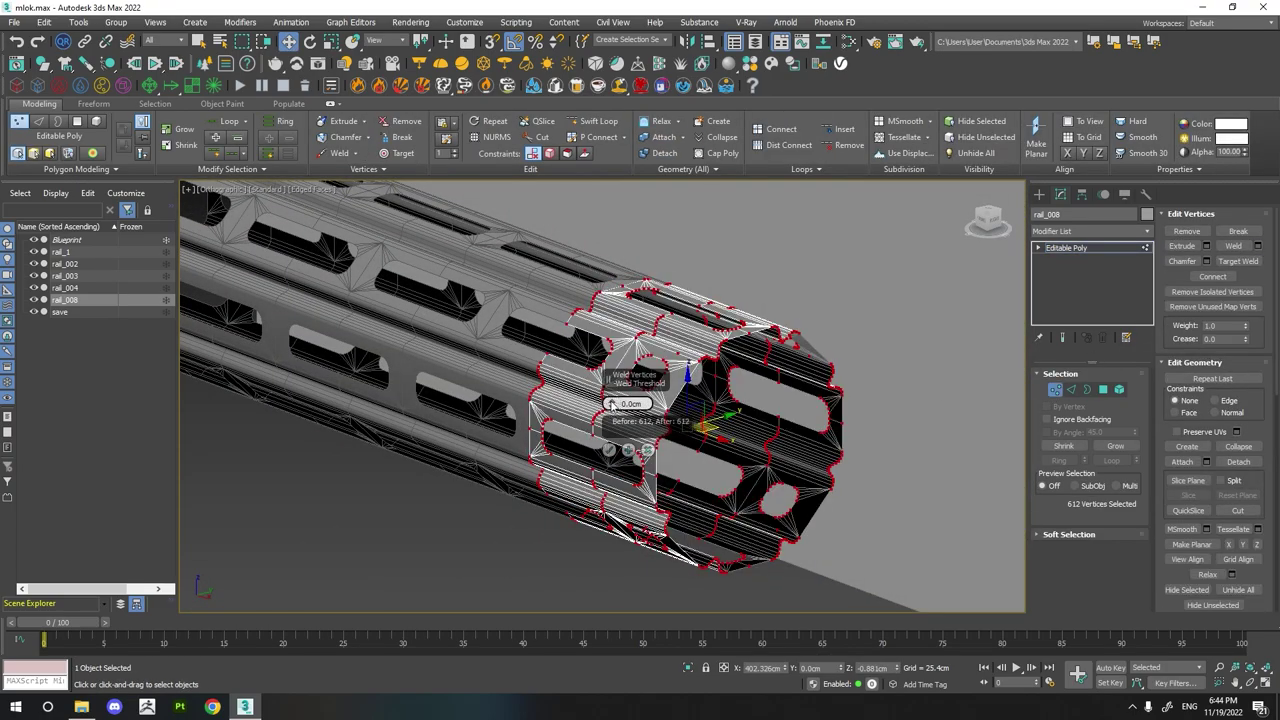
click(609, 450)
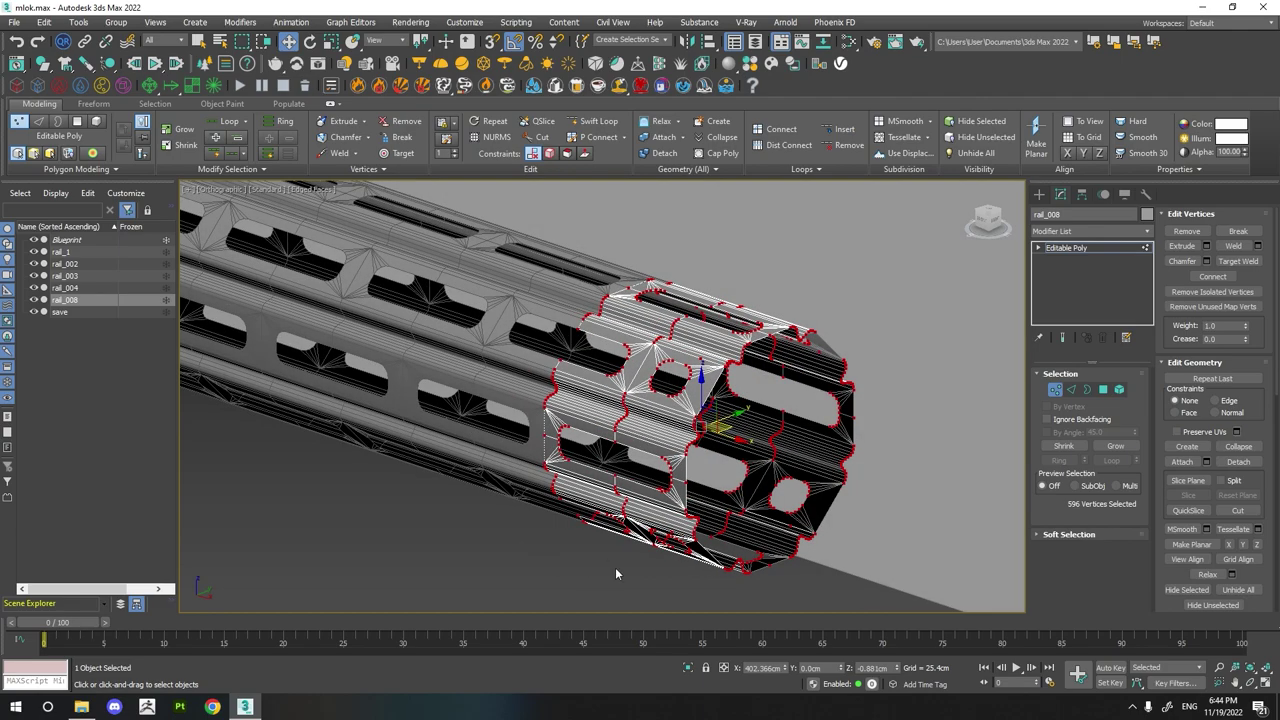
click(611, 566)
- Check the open border at the section's end, then select the rail_1 piece
key(f)
scroll(700, 380, up, 1)
scroll(718, 358, up, 3)
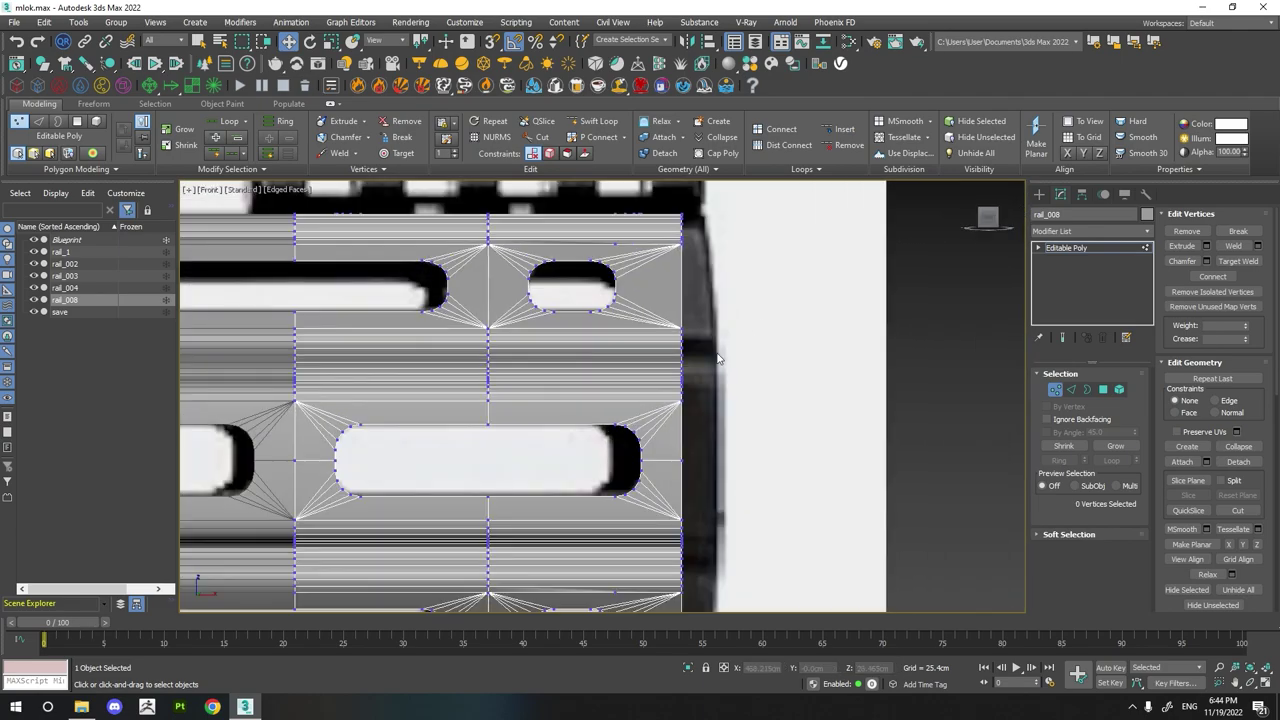
click(1087, 389)
click(718, 460)
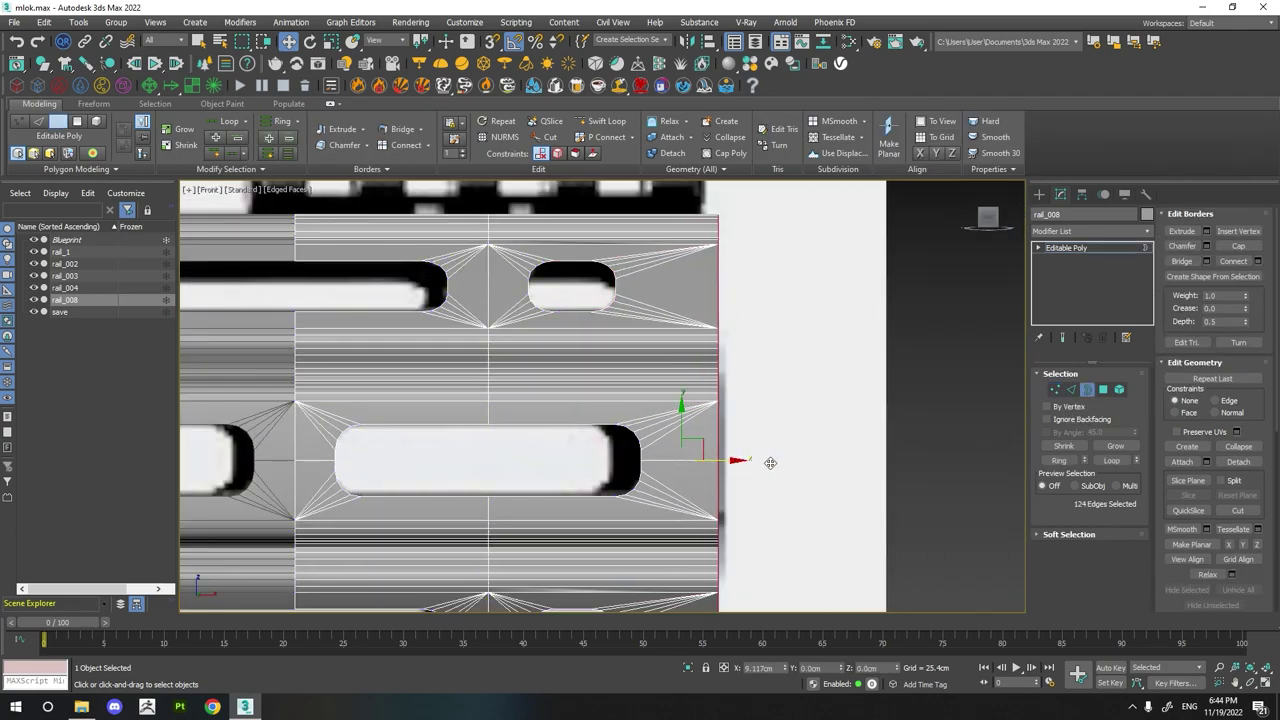
scroll(660, 431, down, 3)
scroll(608, 409, down, 3)
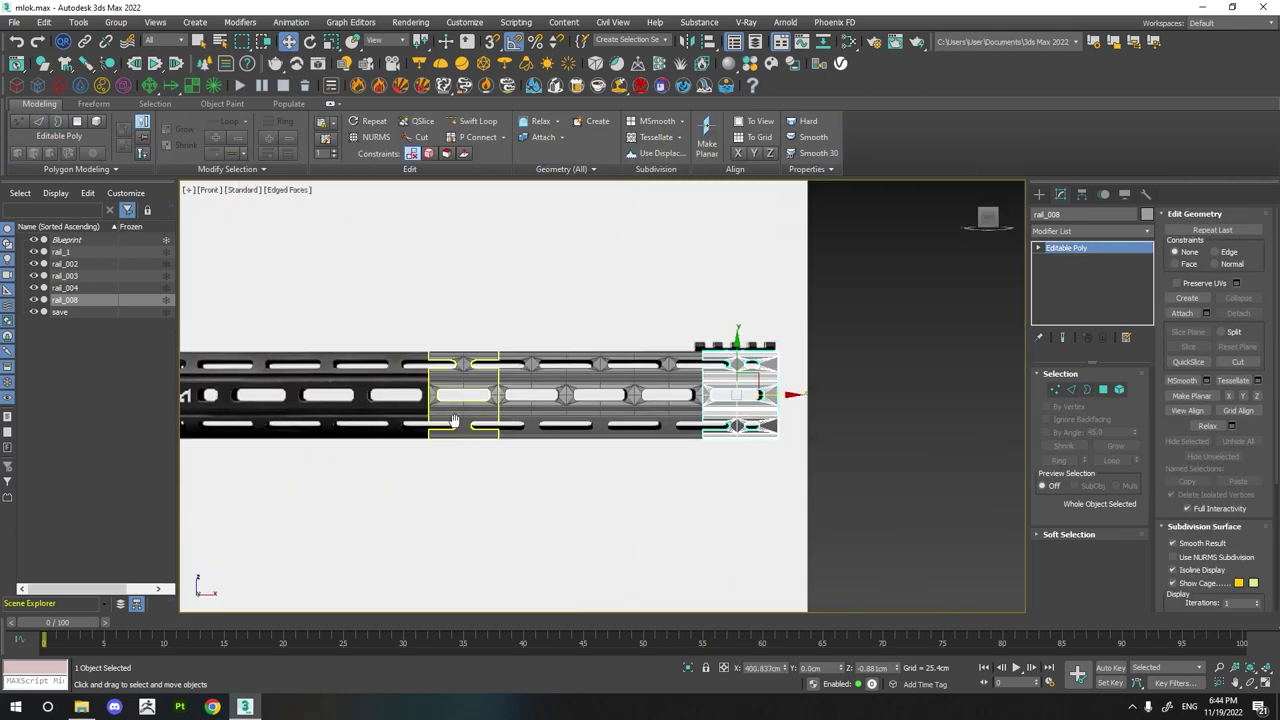
click(517, 415)
click(517, 415)
alt+middle_drag(520, 415, 540, 430)
- With 3D vertex snapping on, clone rail_1 along the handguard length
scroll(540, 430, up, 5)
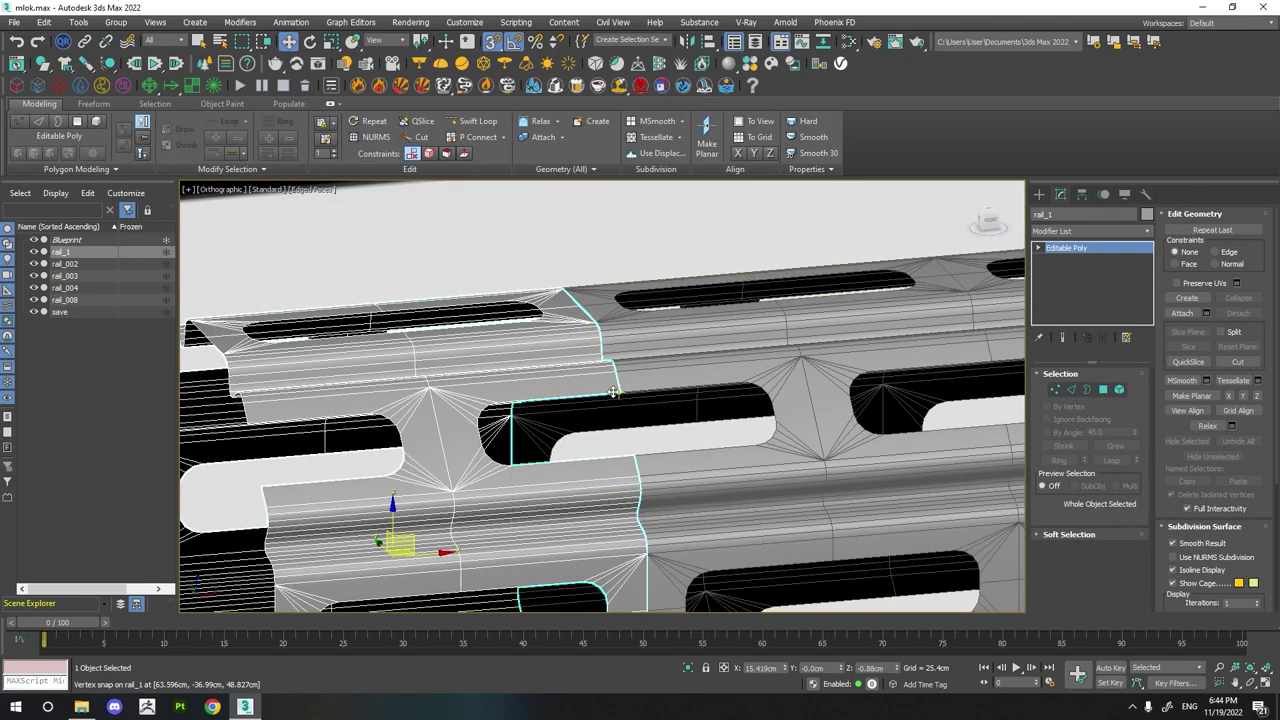
key(s)
shift+drag(232, 425, 692, 432)
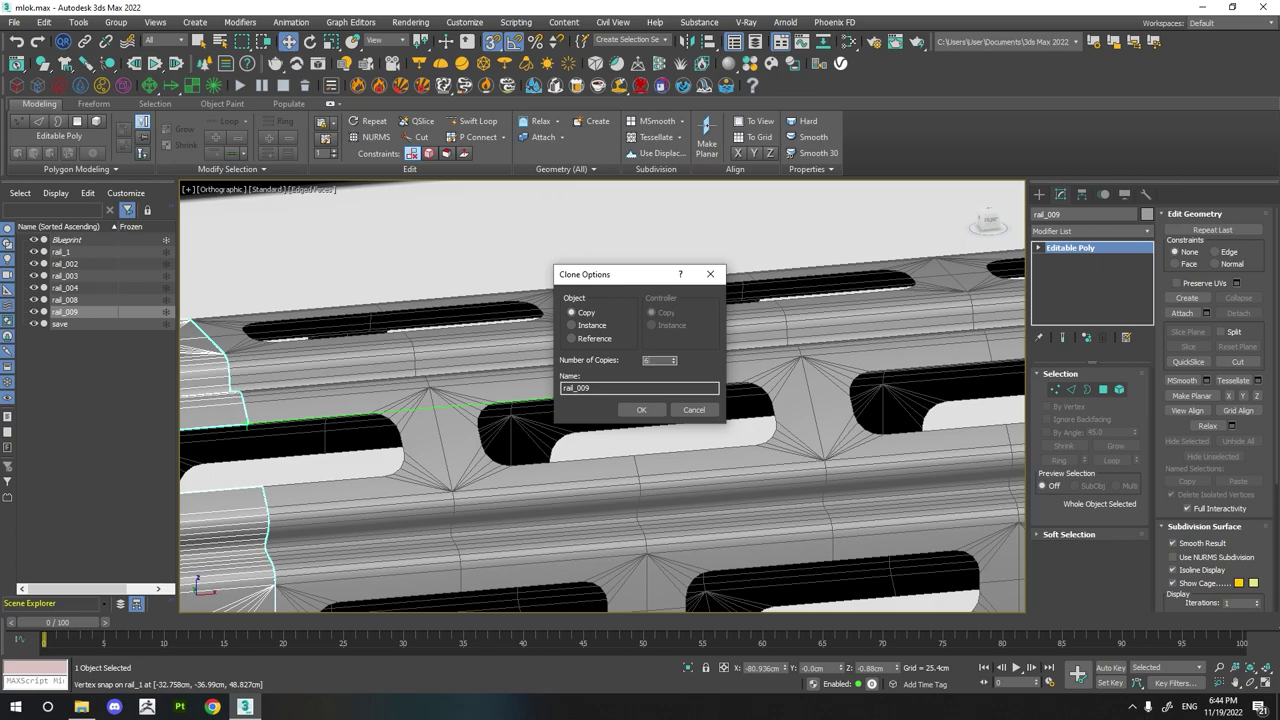
click(641, 410)
scroll(600, 450, down, 5)
key(f)
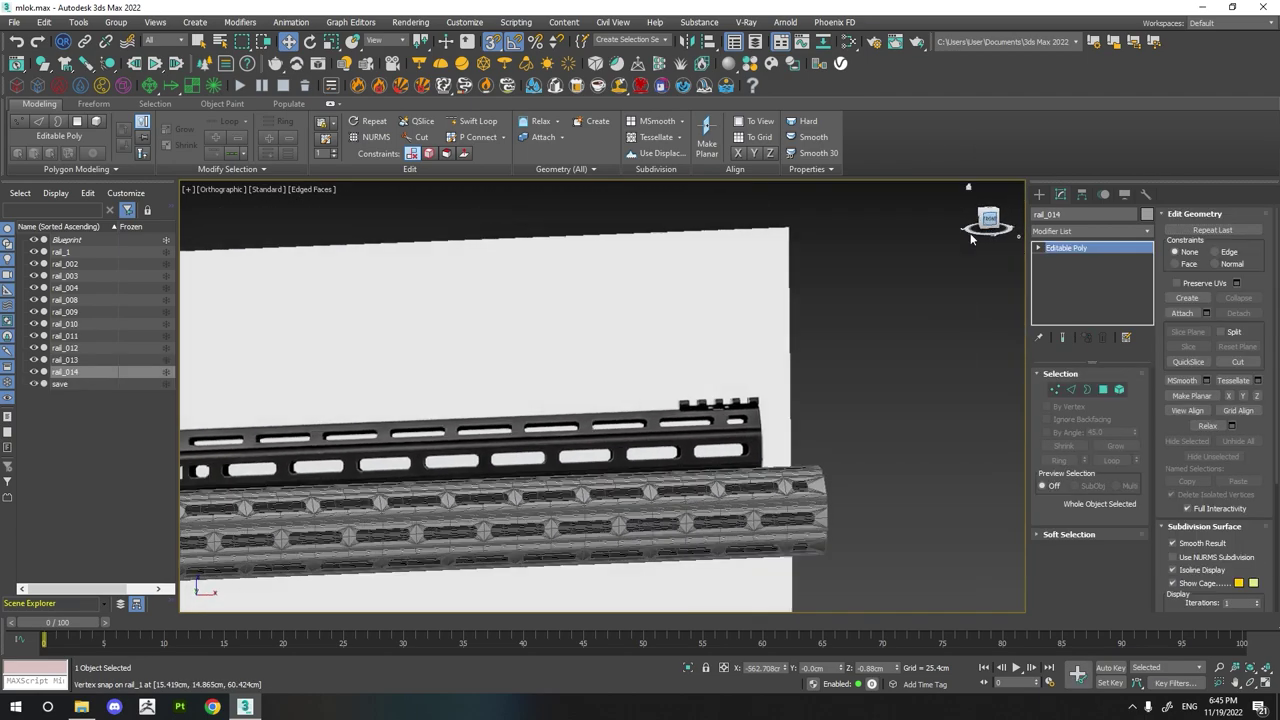
- Remove the two surplus rail copies and select the last copy, rail_012
key(ctrl+z)
key(ctrl+z)
scroll(463, 462, up, 4)
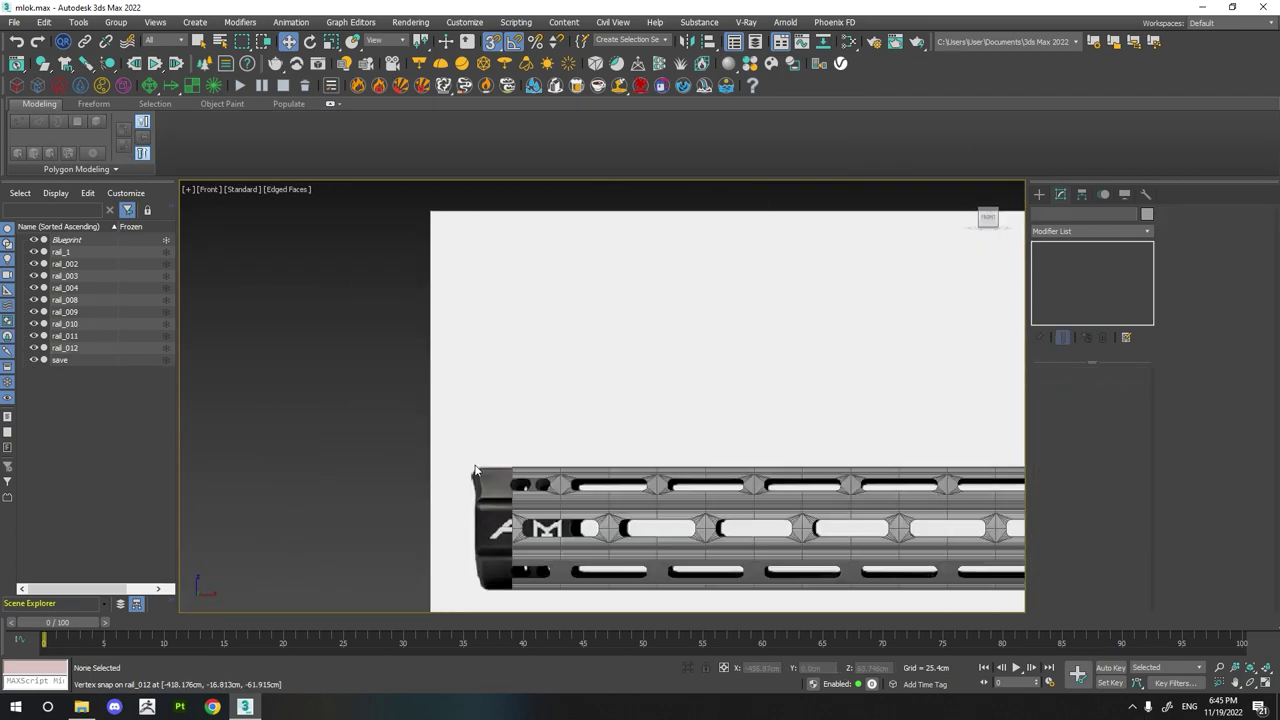
click(641, 497)
scroll(643, 500, up, 5)
scroll(650, 470, down, 4)
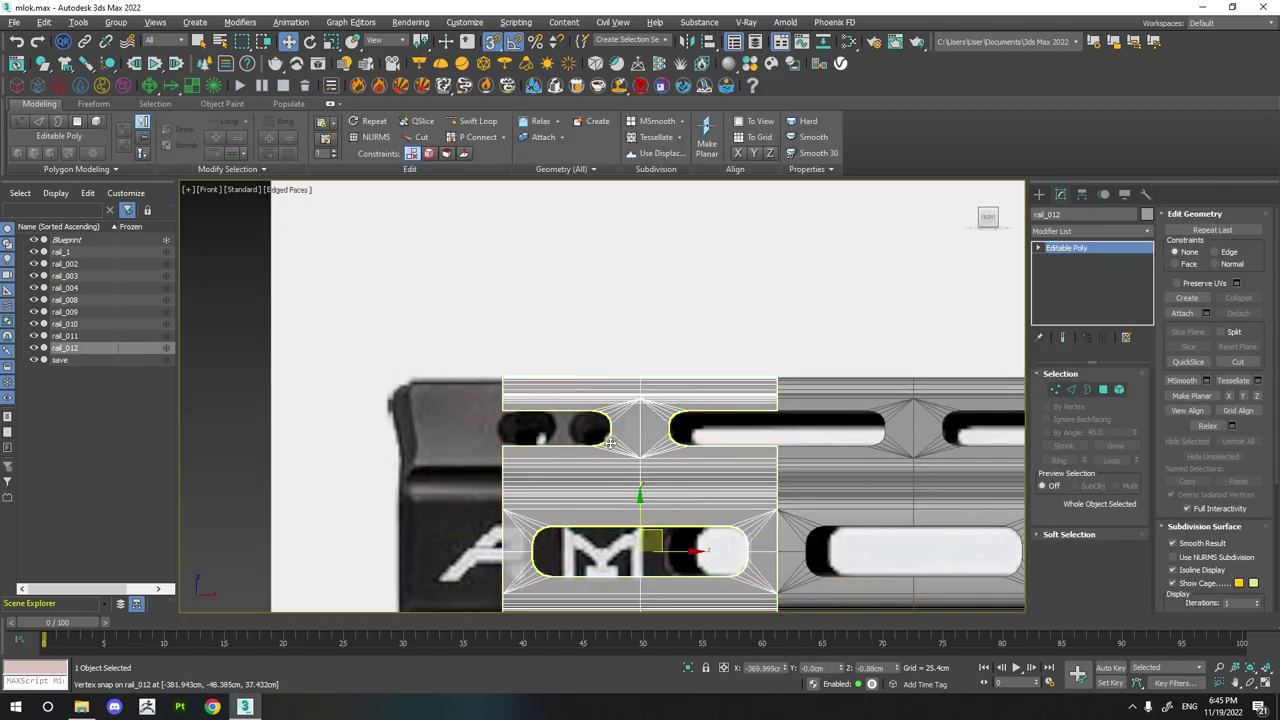
scroll(657, 452, up, 4)
scroll(600, 420, down, 4)
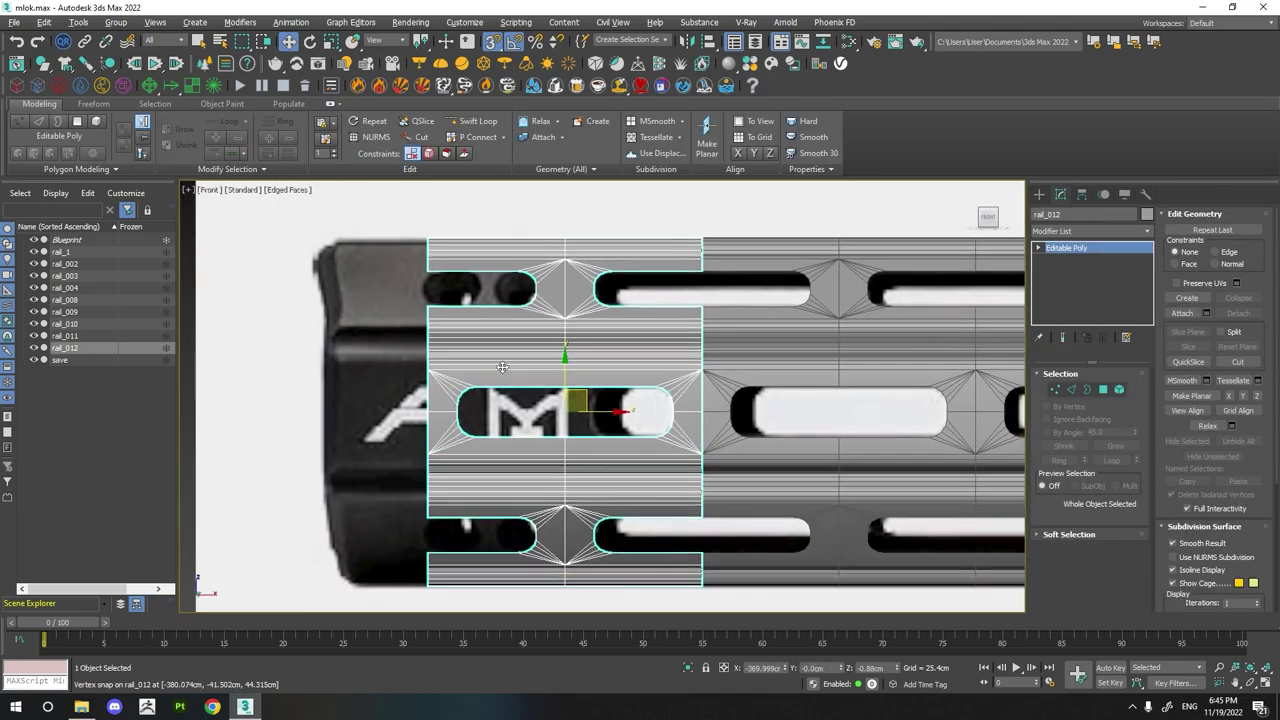
scroll(629, 307, down, 2)
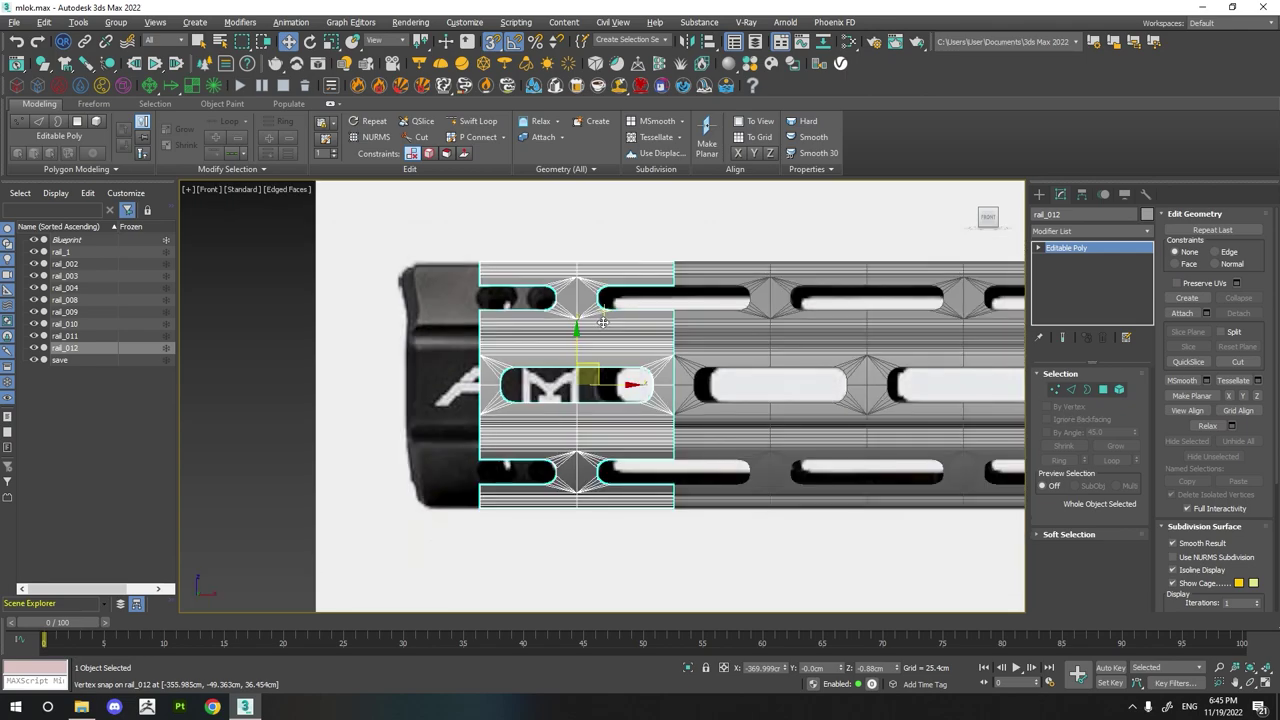
scroll(560, 320, up, 4)
- Switch to Rotate, inspect the rail_012 end piece, and deselect it
key(e)
scroll(463, 300, down, 6)
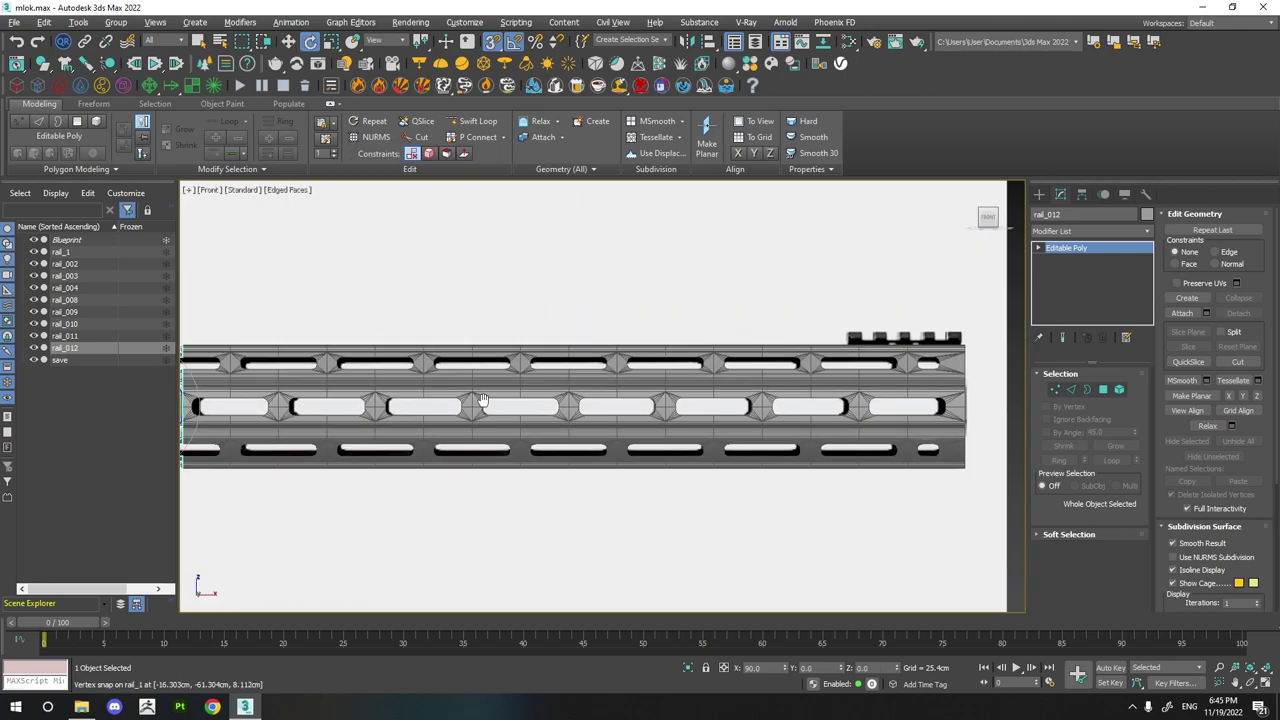
scroll(250, 400, up, 4)
scroll(261, 379, up, 2)
scroll(261, 379, down, 3)
scroll(300, 420, down, 2)
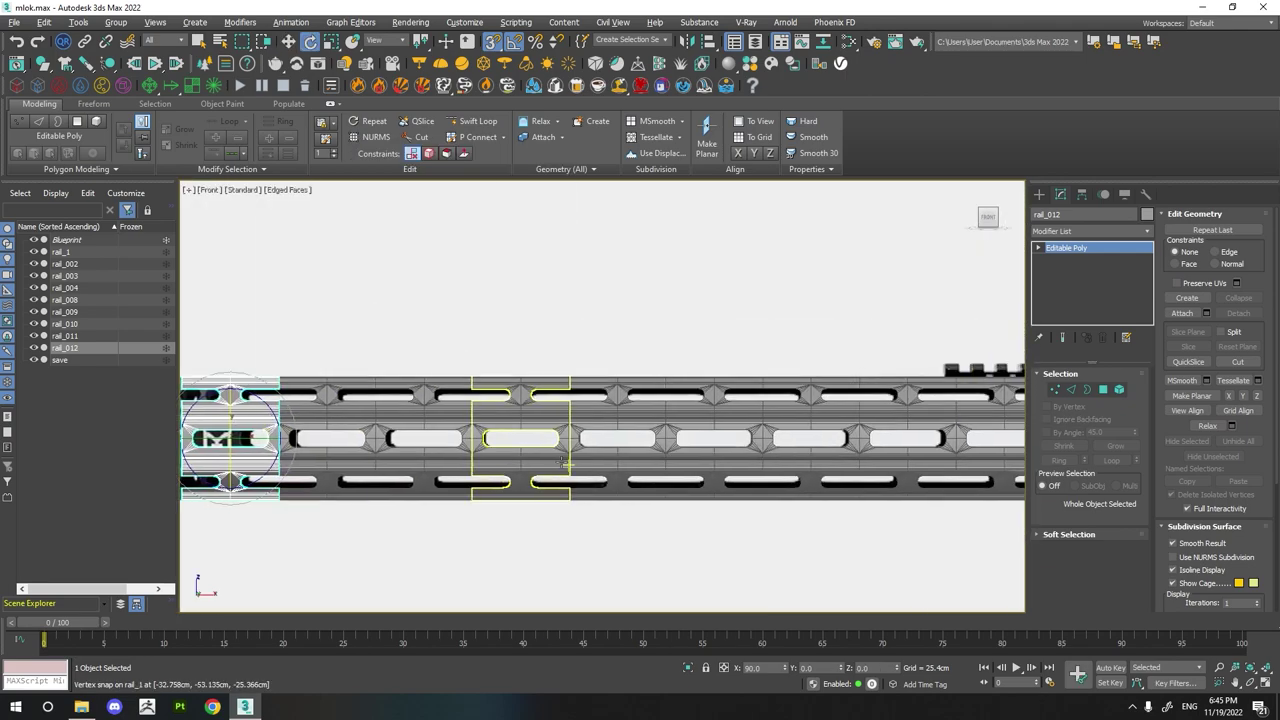
scroll(320, 440, up, 2)
scroll(333, 470, down, 2)
click(333, 499)
- Copy the right-end rail piece to the left end, mirror it, and push it against the black end cap
click(815, 440)
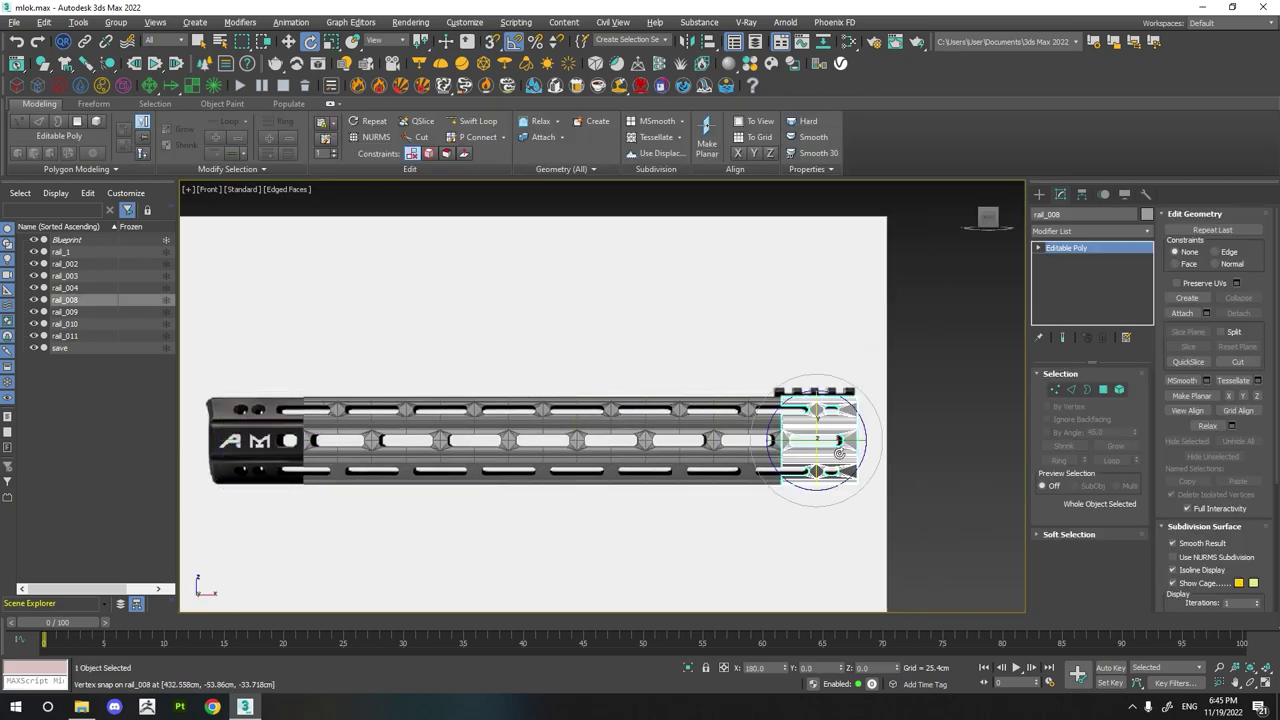
key(w)
shift+drag(815, 440, 240, 440)
click(641, 409)
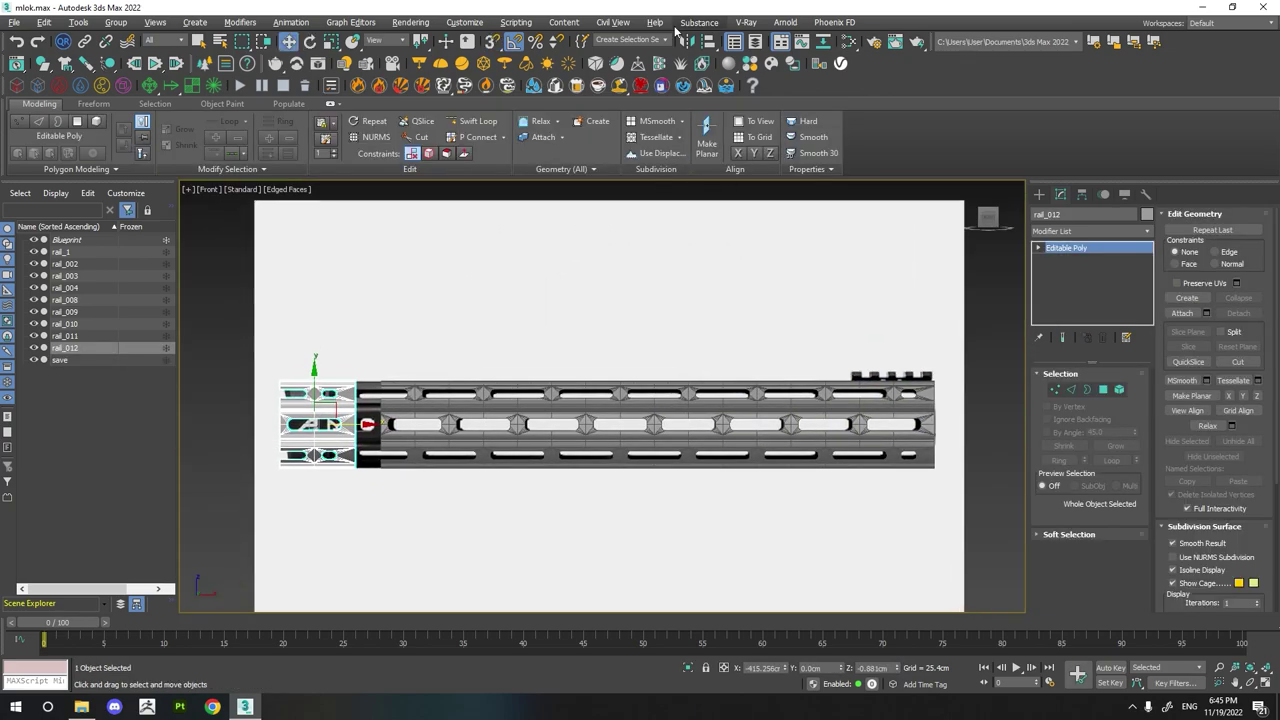
click(683, 41)
click(605, 458)
scroll(307, 400, up, 2)
scroll(307, 400, up, 1)
scroll(380, 400, up, 1)
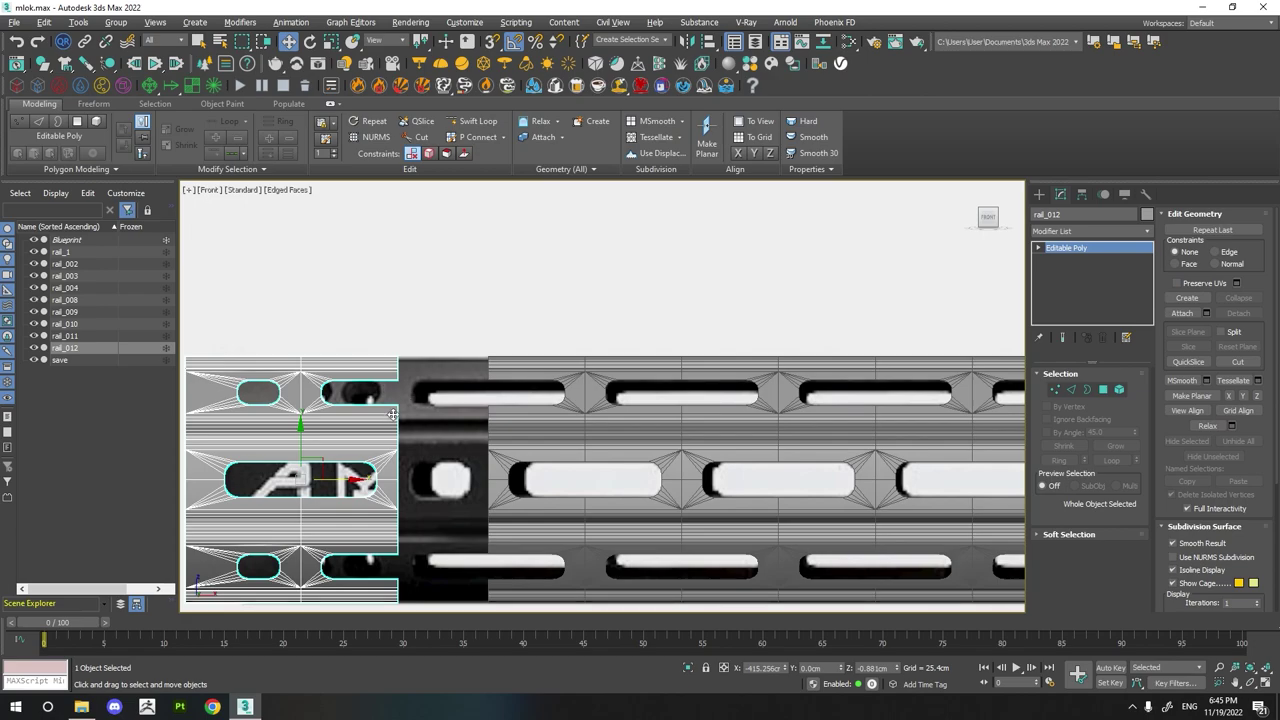
drag(463, 380, 580, 380)
middle_drag(580, 380, 720, 308)
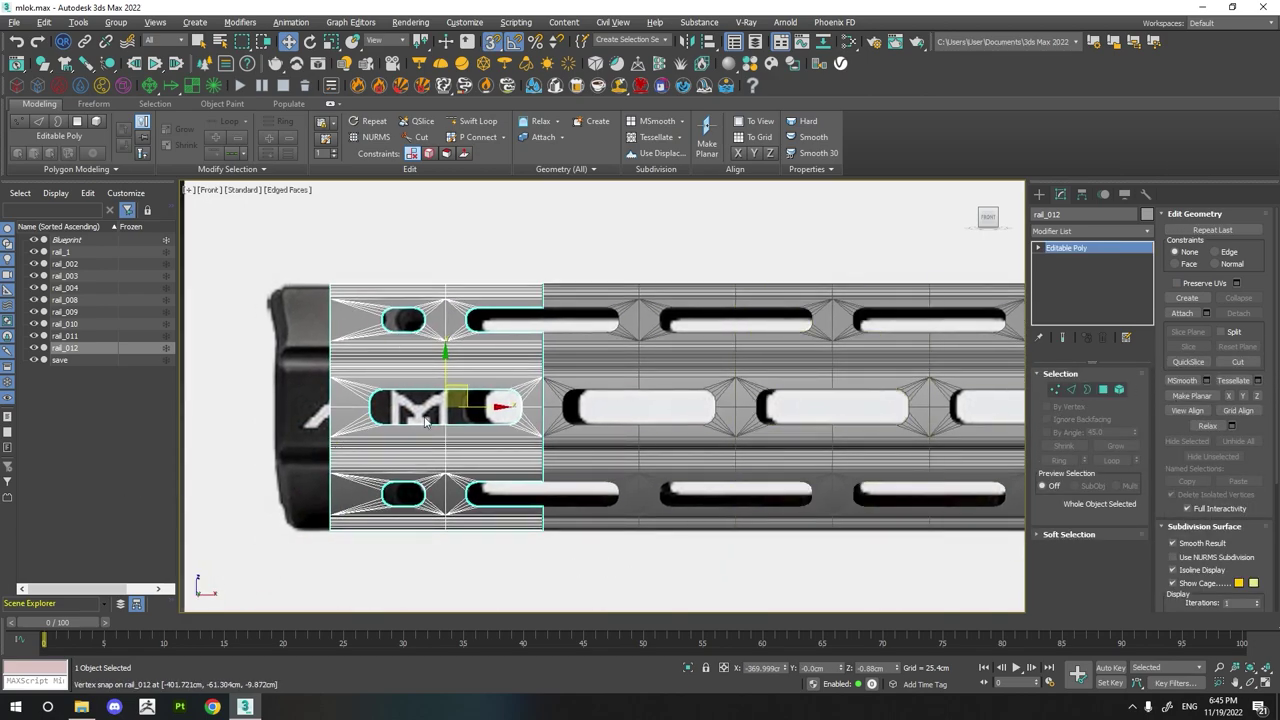
scroll(503, 362, up, 1)
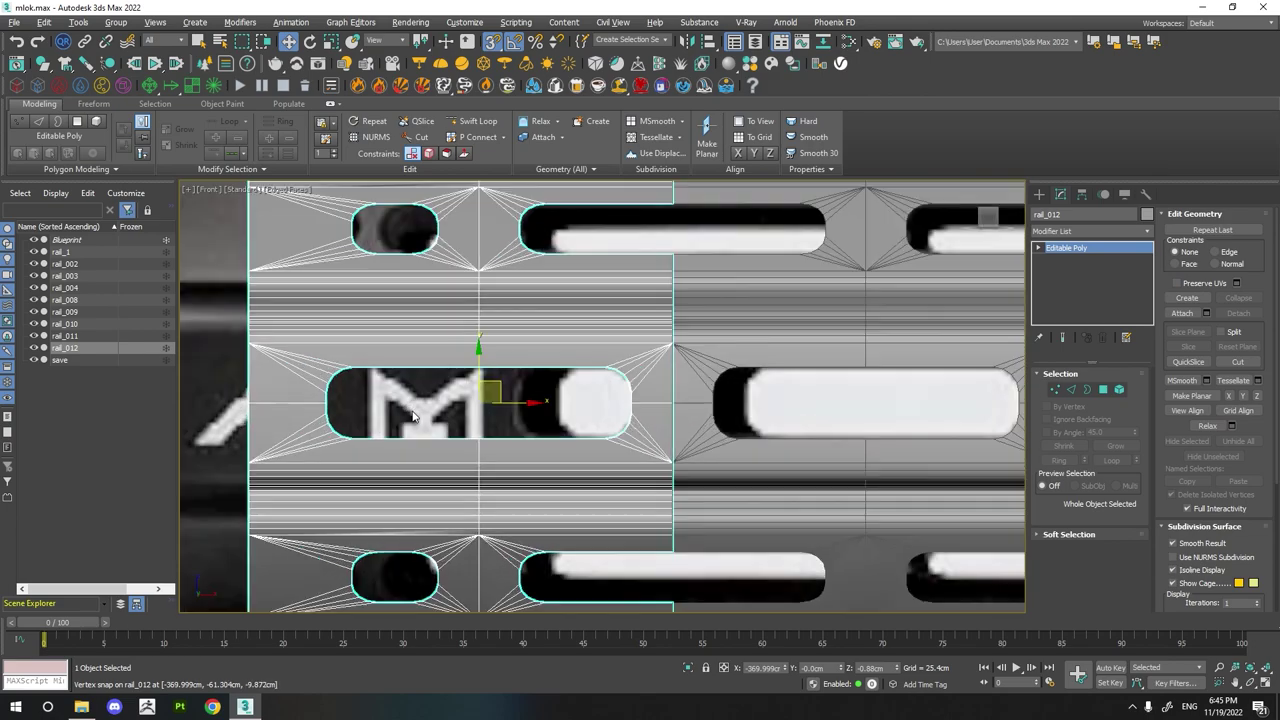
- Nudge the vertices around the piece's small end slot along the rail, then select its open end border
click(1103, 389)
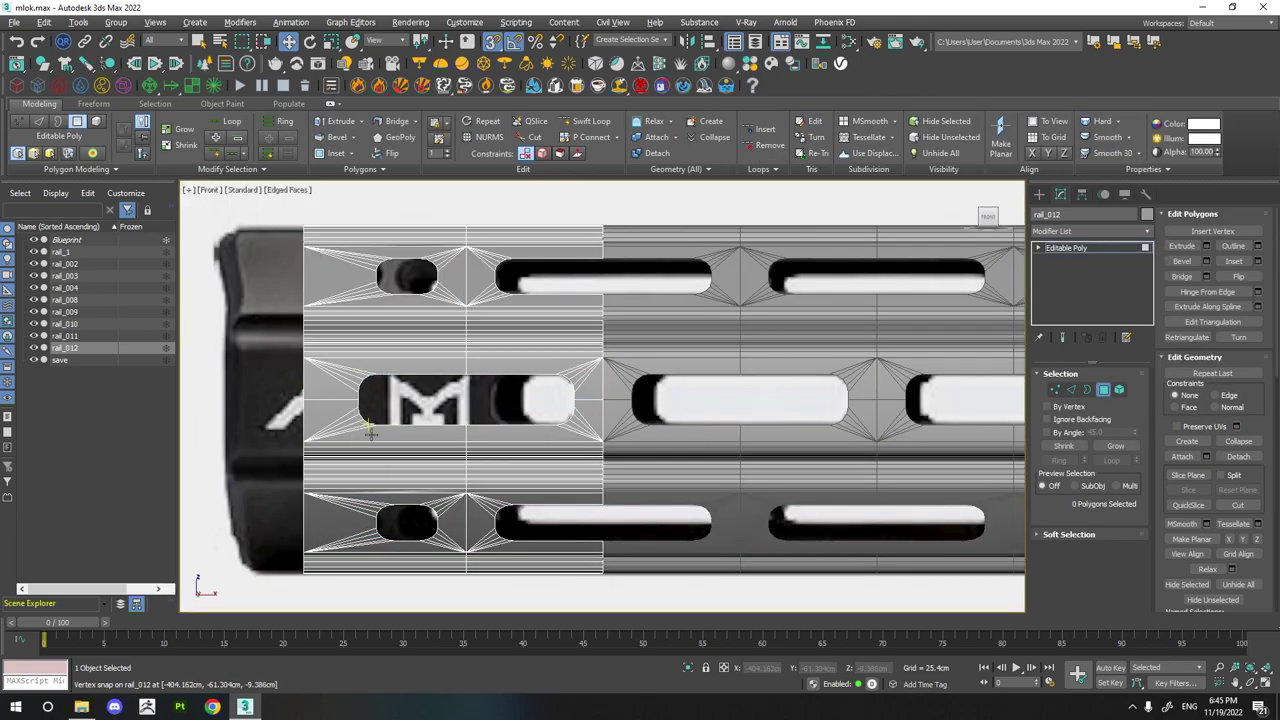
key(1)
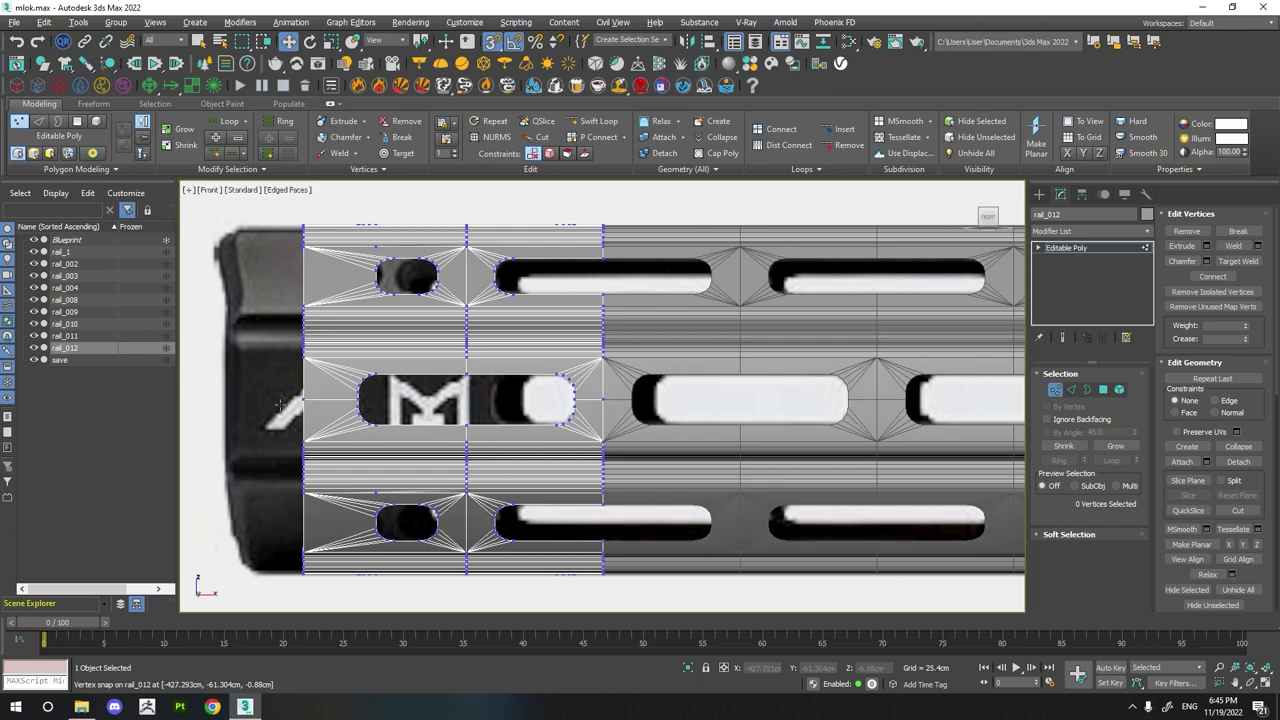
scroll(476, 399, up, 2)
scroll(490, 360, down, 1)
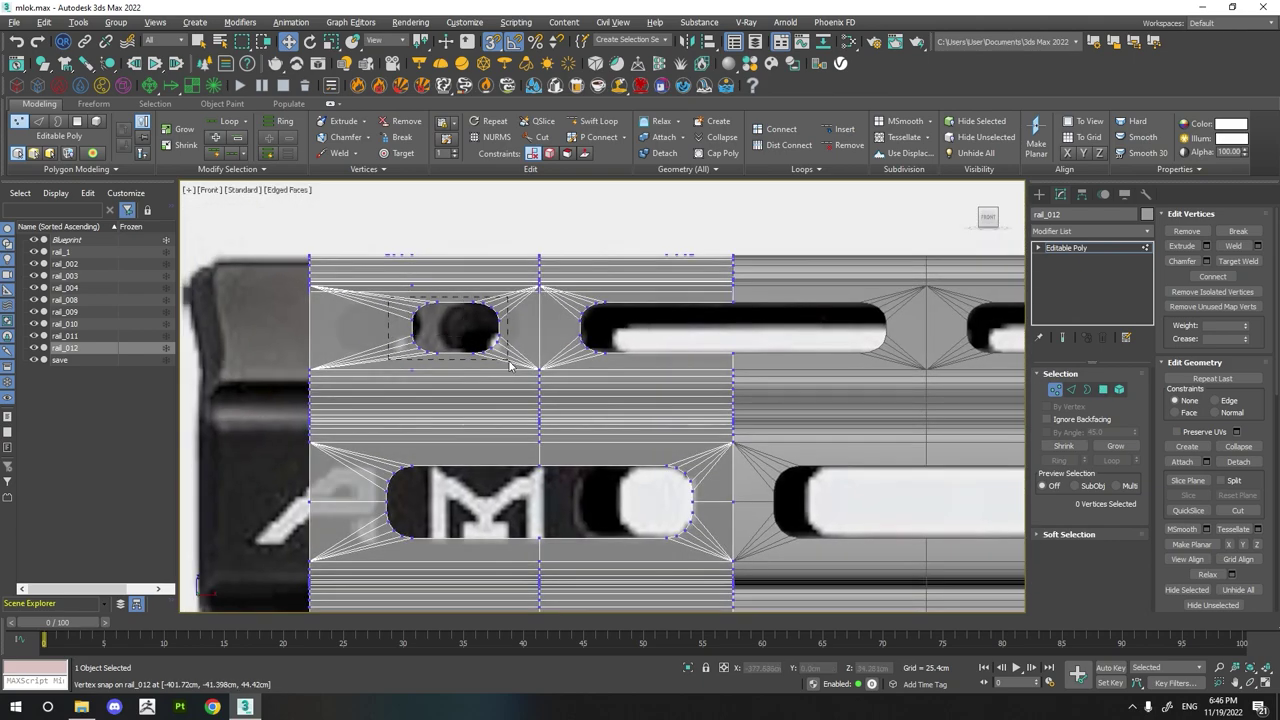
drag(509, 366, 509, 366)
middle_drag(509, 366, 484, 191)
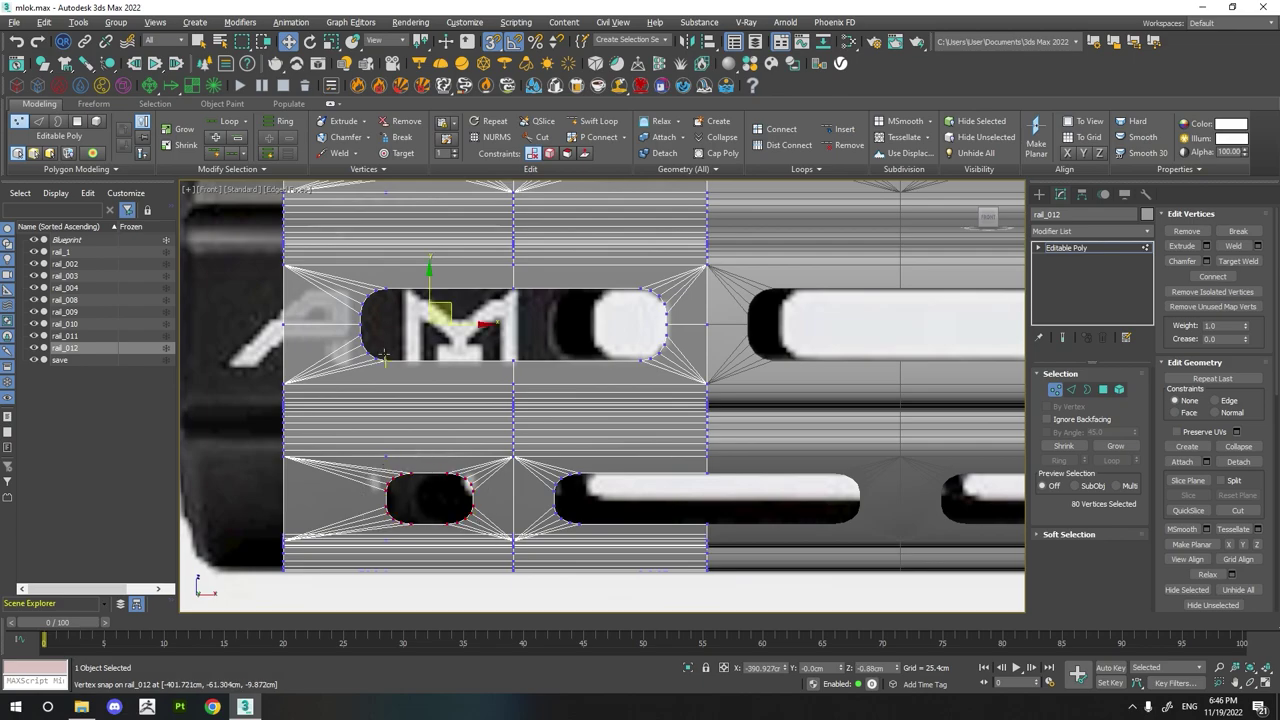
middle_drag(384, 355, 314, 510)
drag(405, 487, 431, 487)
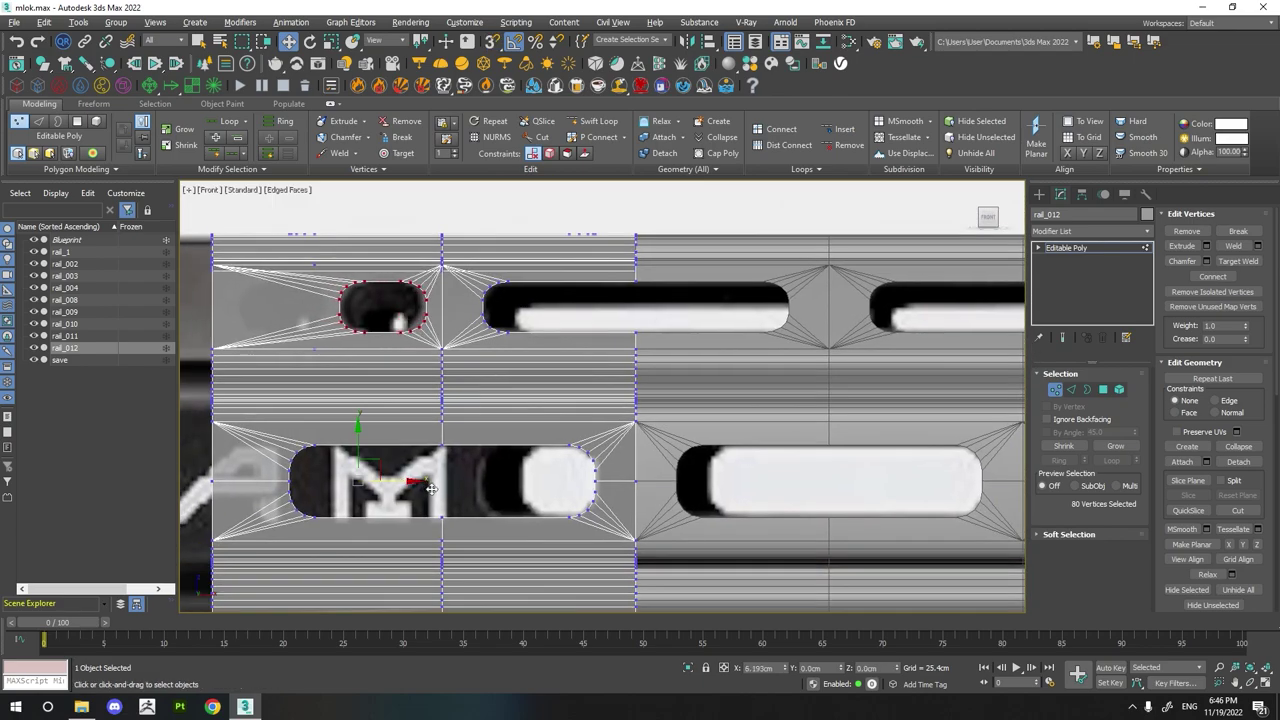
scroll(431, 487, down, 4)
mouse_move(385, 480)
middle_down()
mouse_move(401, 440)
mouse_move(372, 445)
middle_up()
key(3)
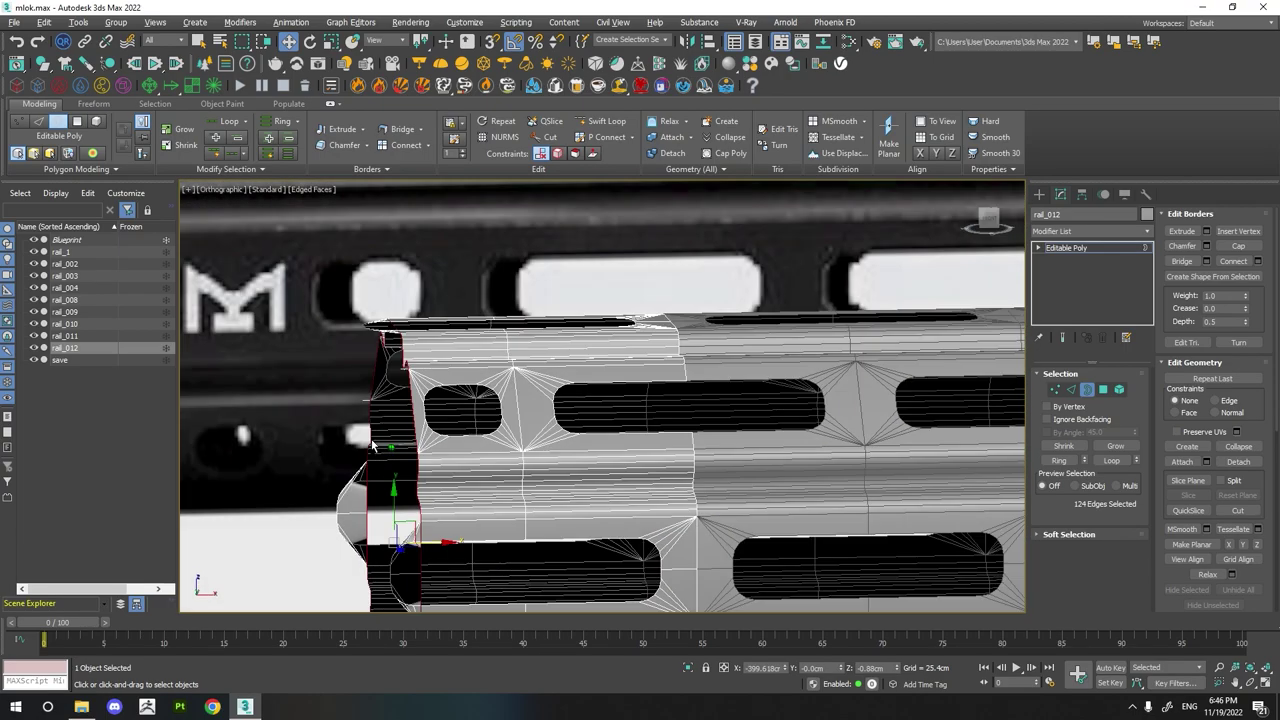
- Inspect the rail's left end in the front view and in 3D, clearing the vertex selection
key(f)
scroll(400, 465, up, 2)
scroll(410, 472, up, 2)
scroll(418, 480, up, 2)
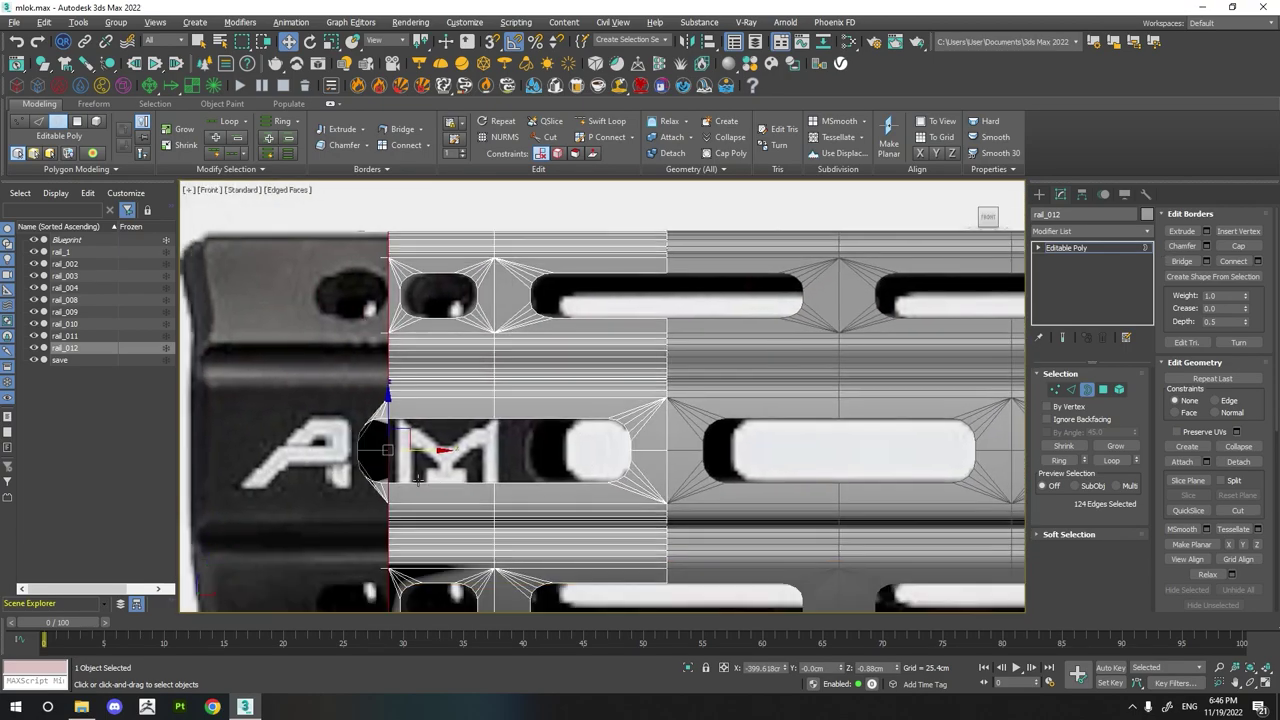
click(1061, 391)
middle_drag(373, 559, 391, 467)
drag(338, 557, 340, 555)
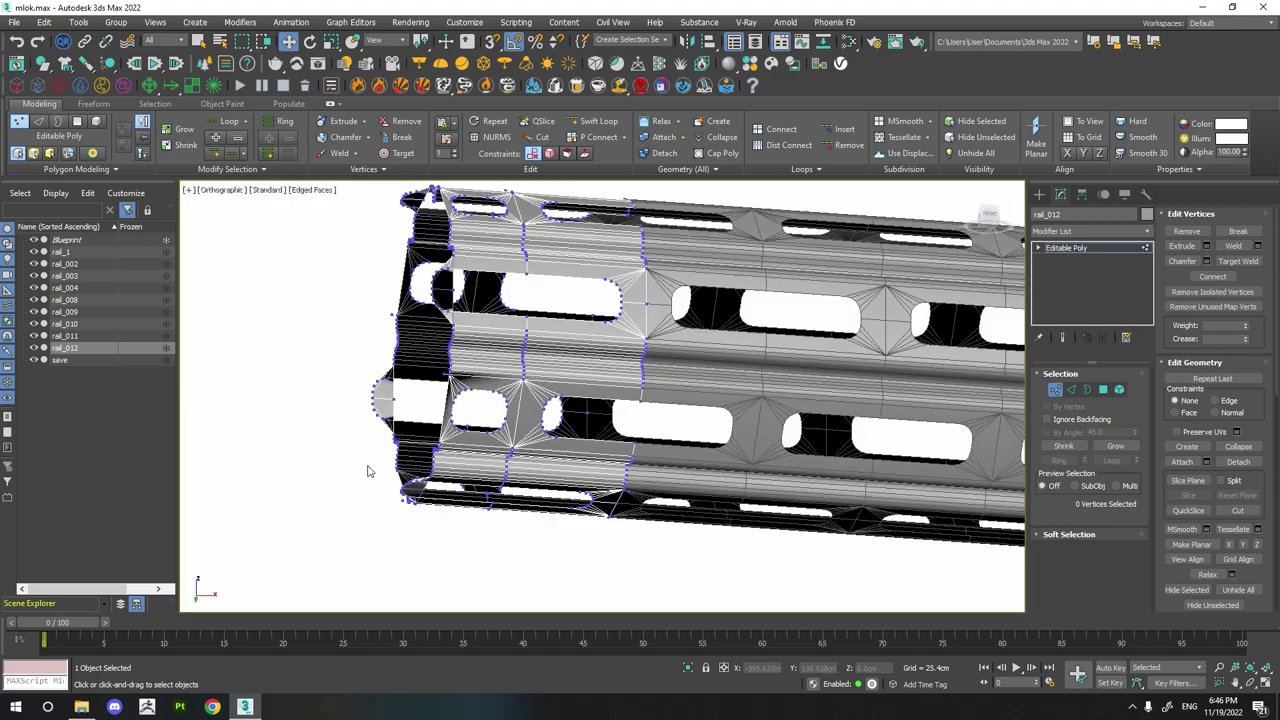
alt+middle_drag(366, 463, 349, 457)
key(f)
key(f)
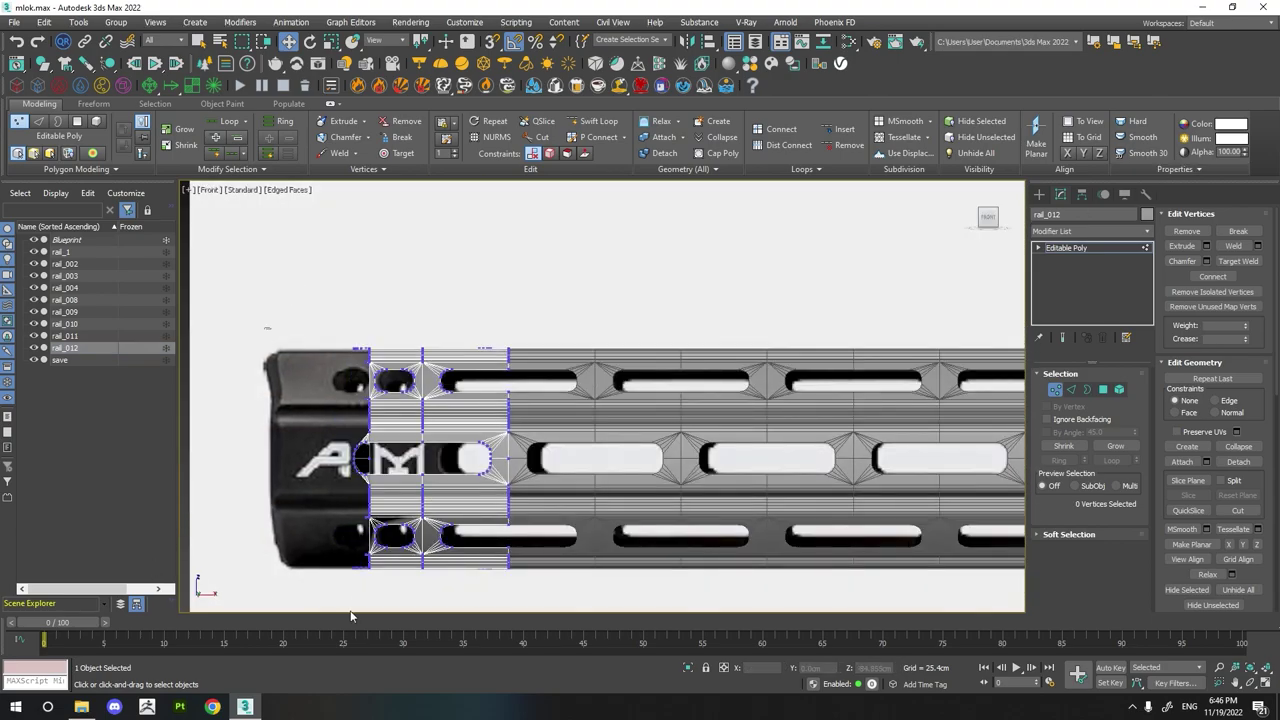
scroll(362, 478, up, 5)
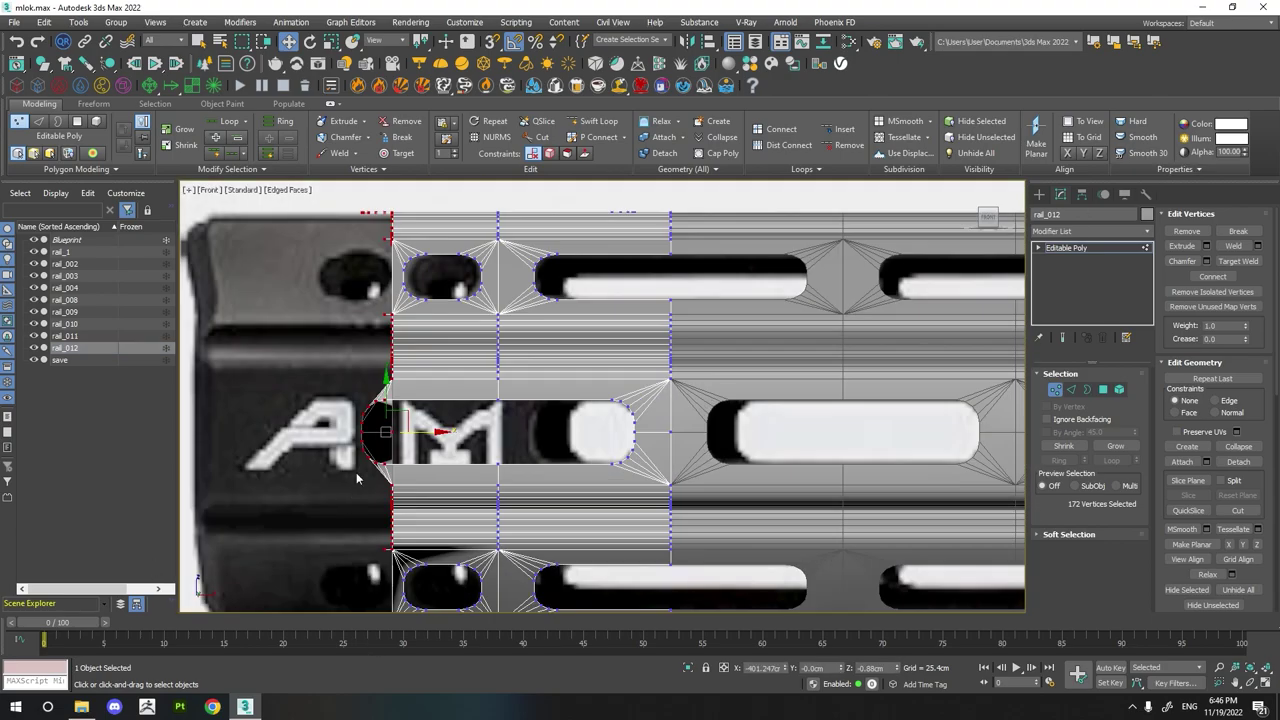
scroll(493, 355, down, 5)
- Select vertices along the rail's left edge and end corner, checking the rail end from several angles
drag(469, 551, 469, 551)
scroll(450, 480, up, 2)
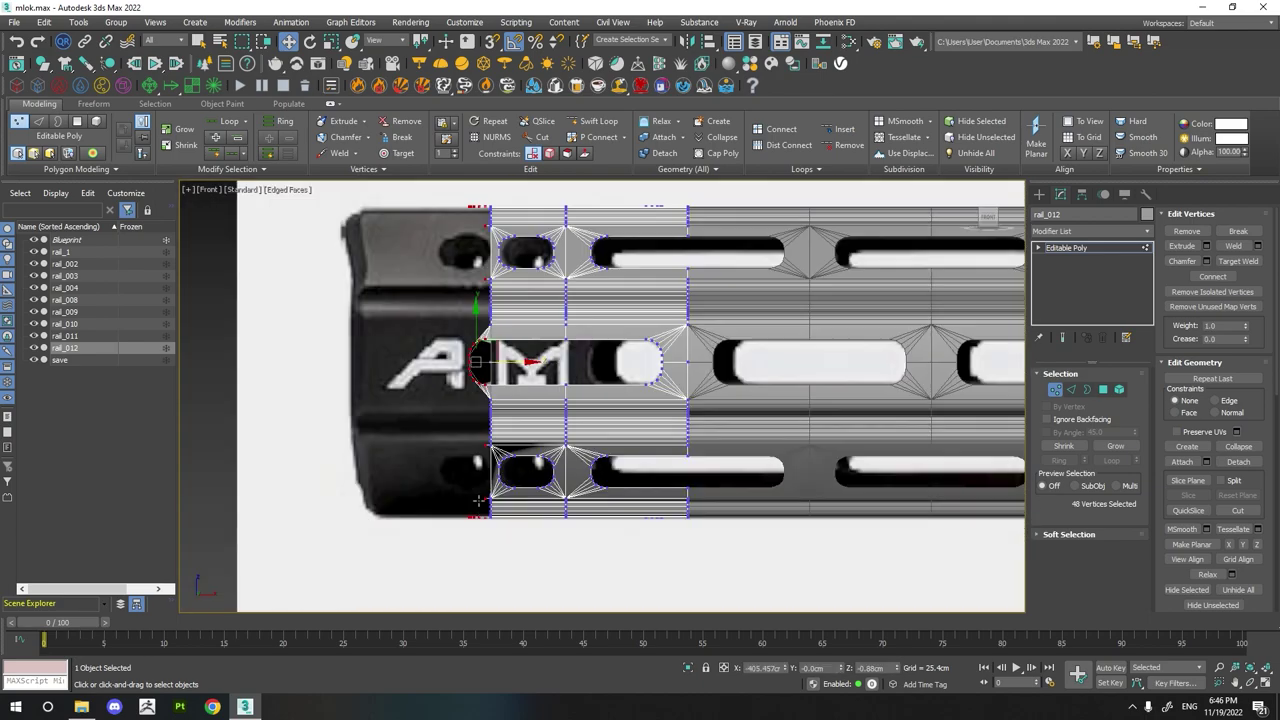
scroll(430, 430, up, 4)
scroll(426, 424, up, 2)
scroll(485, 498, down, 2)
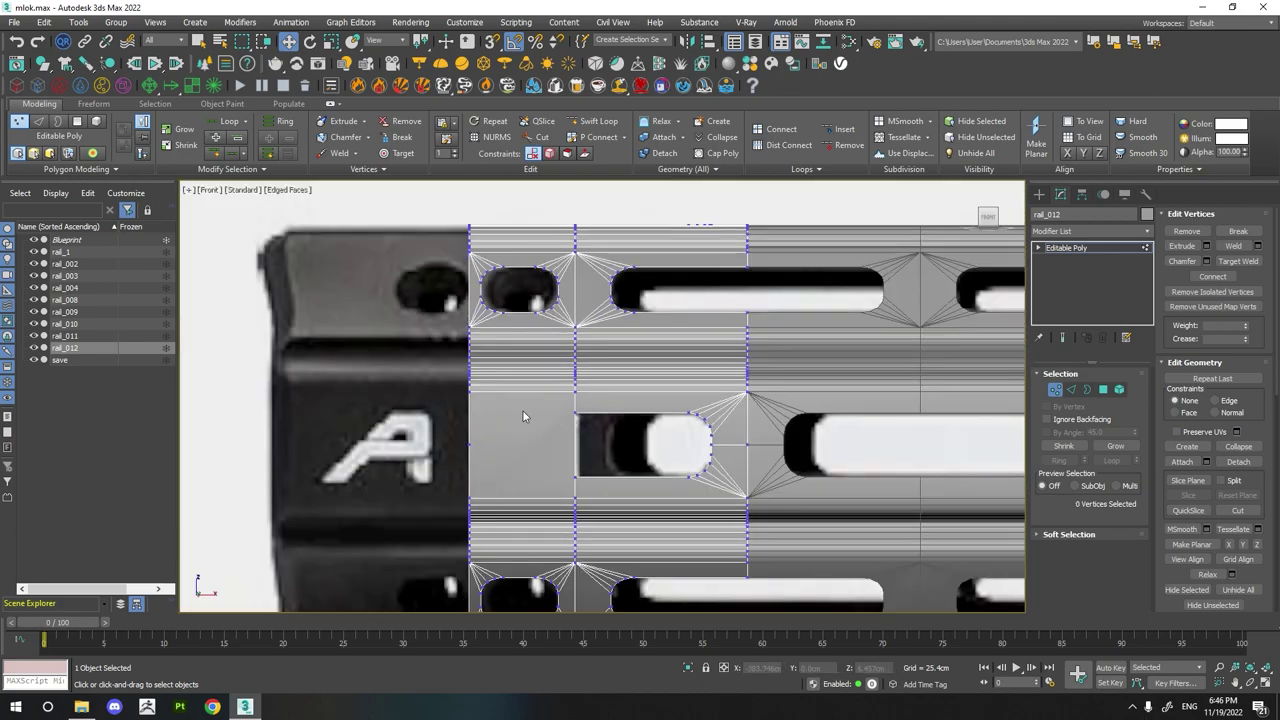
mouse_move(469, 447)
alt+middle_down()
mouse_move(484, 333)
mouse_move(466, 346)
mouse_move(508, 505)
alt+middle_up()
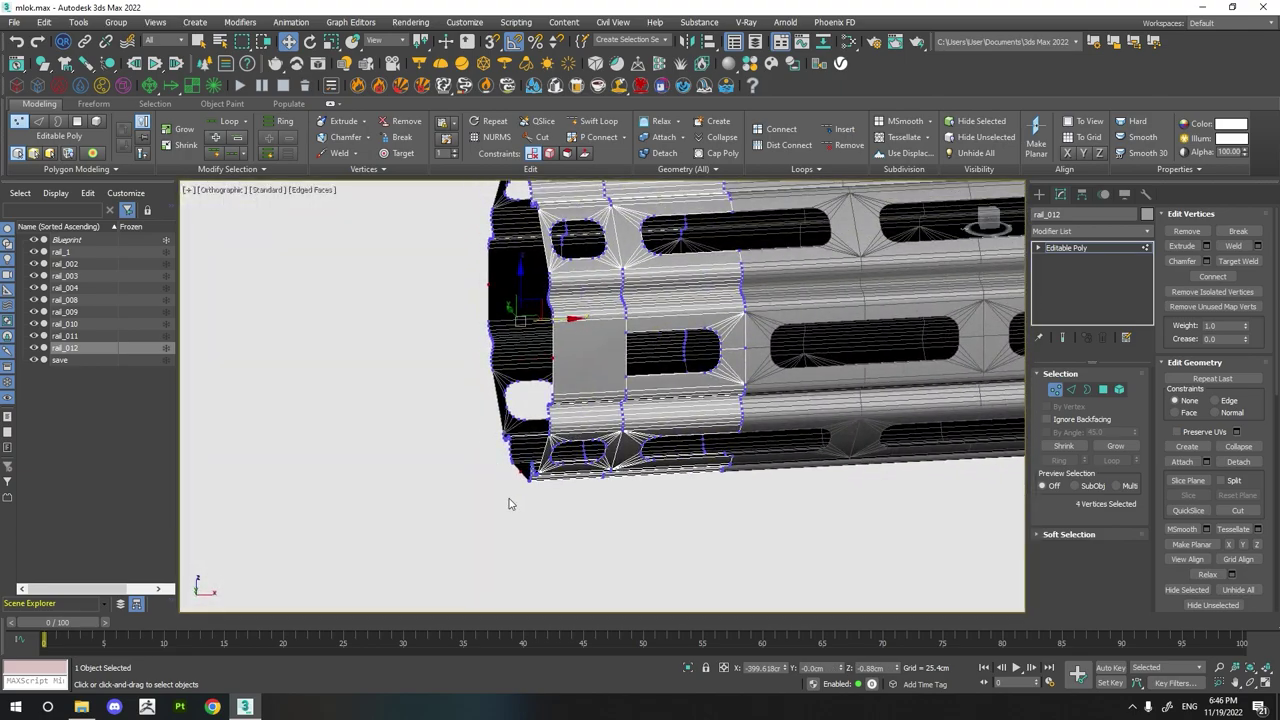
click(508, 503)
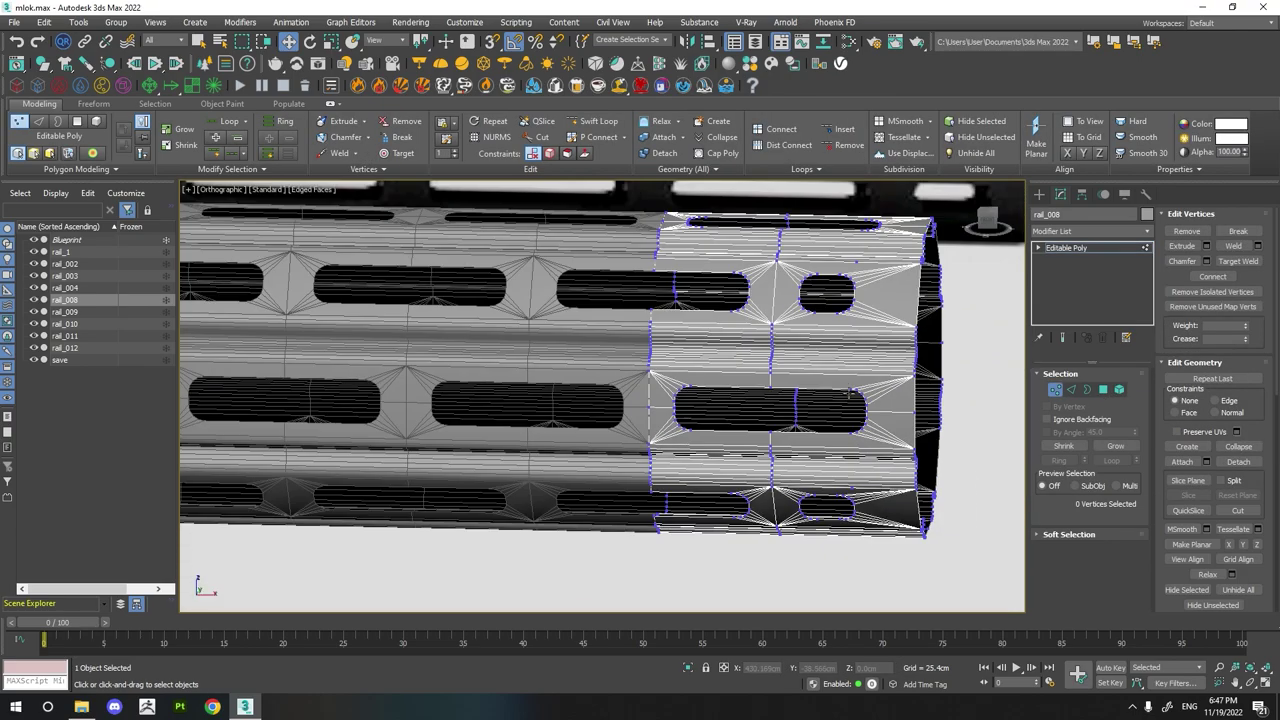
click(849, 274)
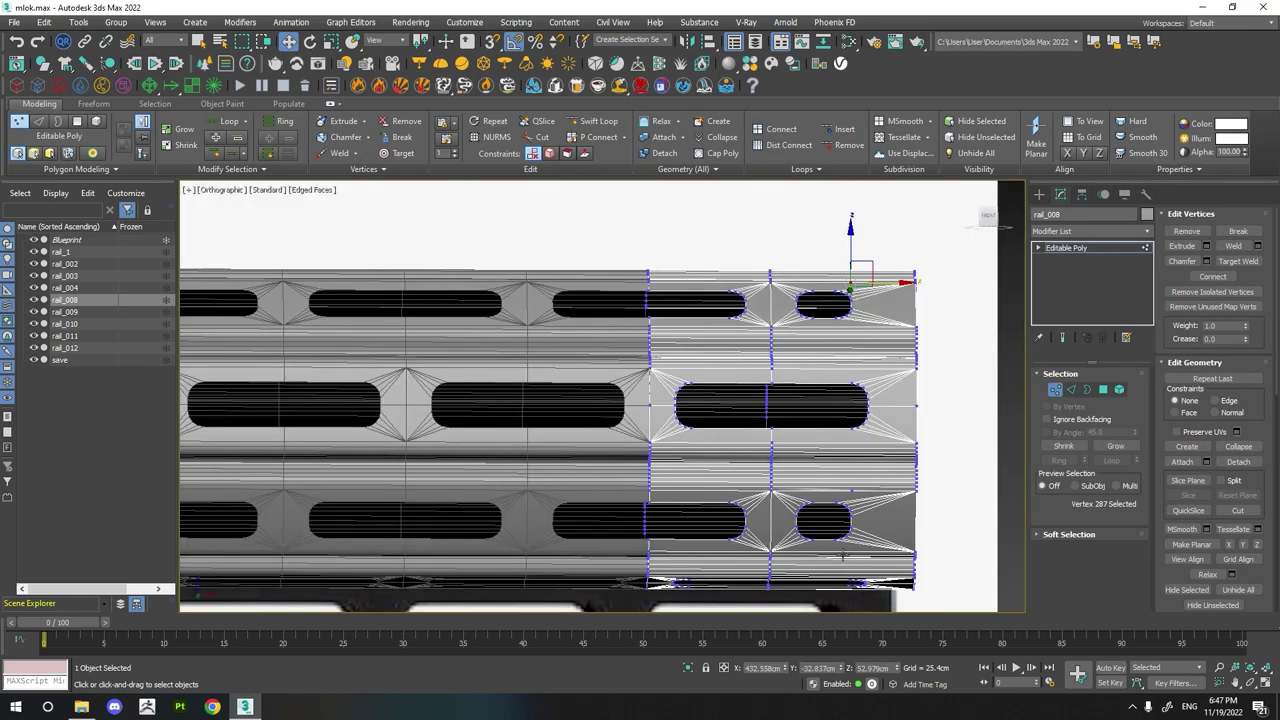
alt+middle_drag(811, 565, 638, 587)
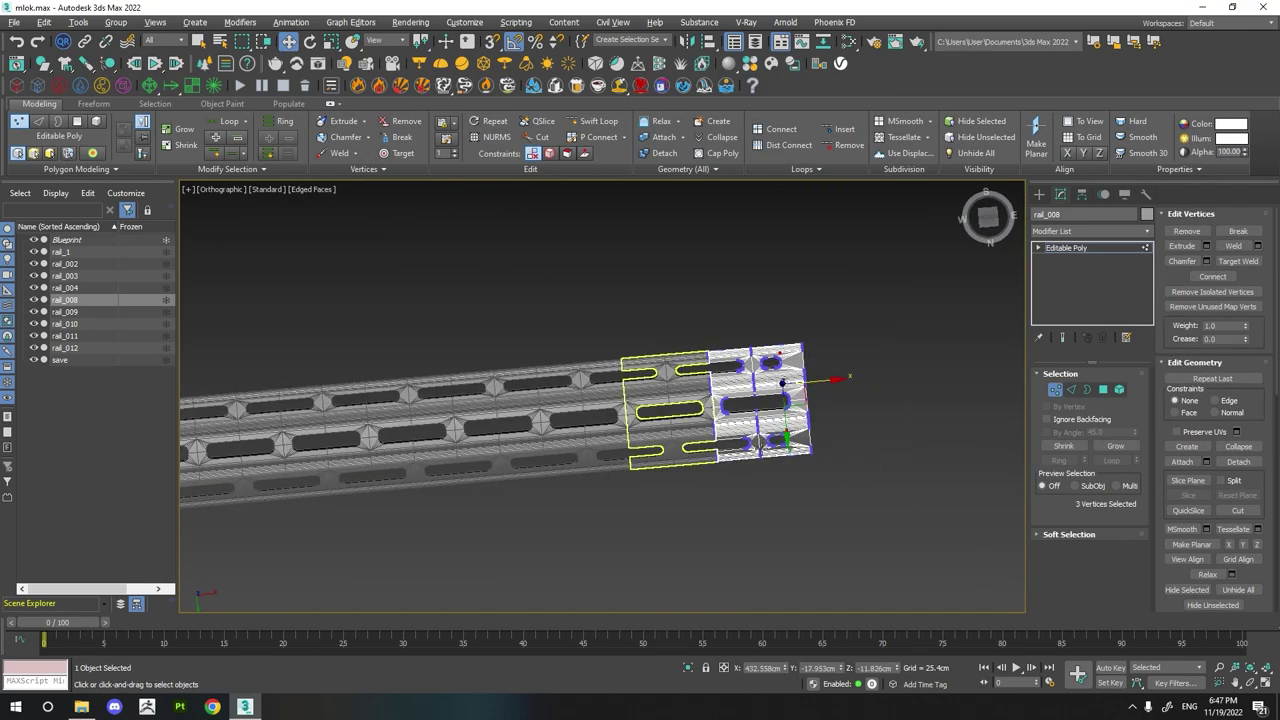
scroll(638, 587, up, 3)
alt+middle_drag(638, 587, 821, 498)
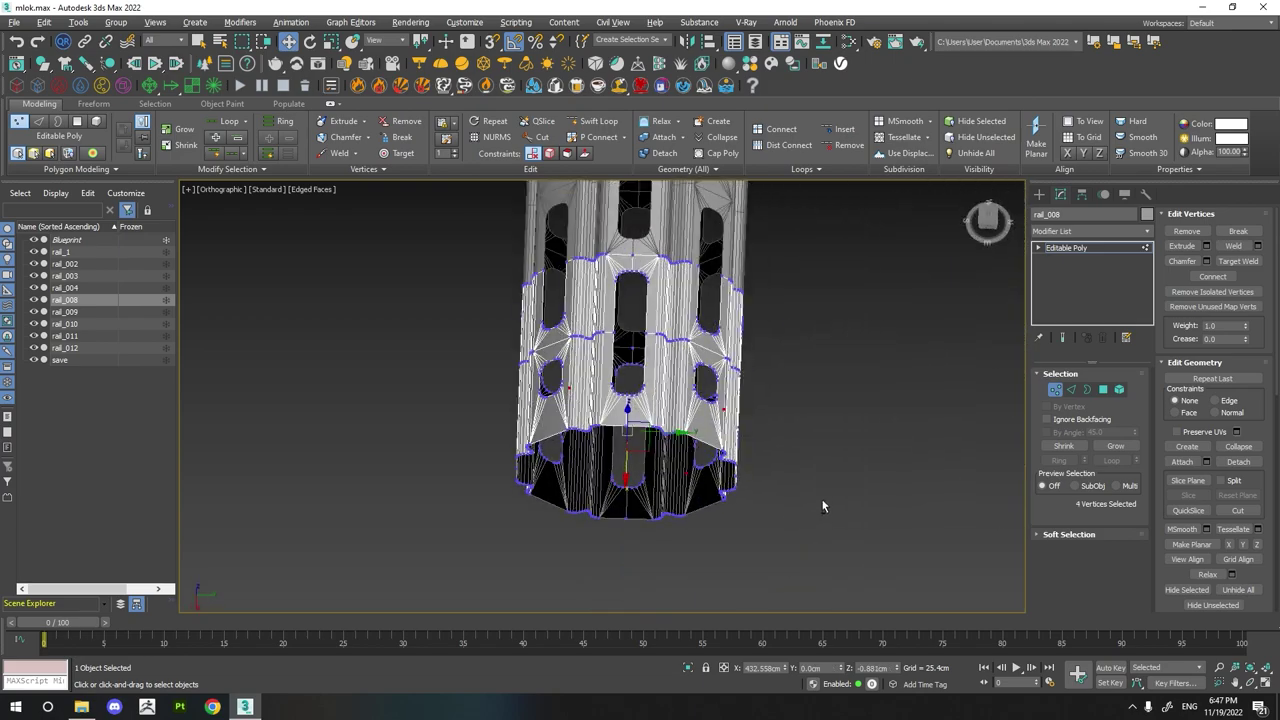
click(821, 506)
scroll(821, 506, down, 3)
- Return to object level, select rail_012 and zoom into its end in the front view
click(1055, 389)
scroll(515, 380, down, 2)
alt+middle_drag(515, 380, 553, 352)
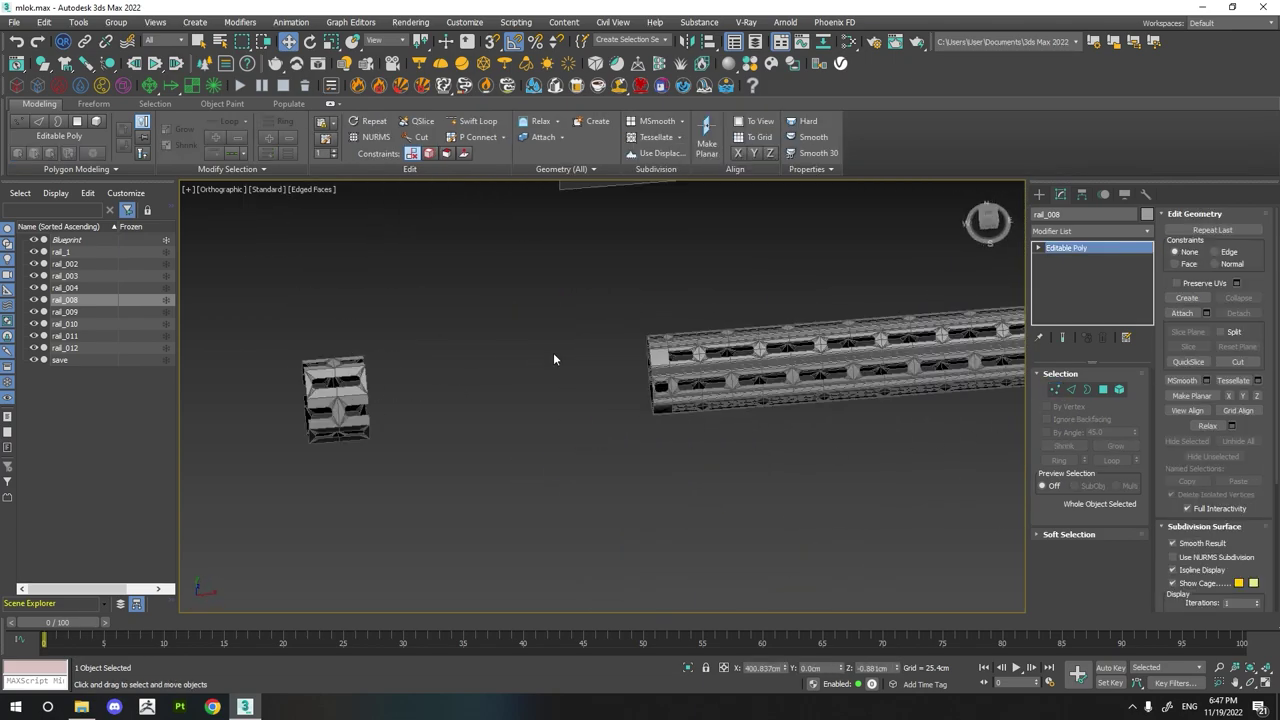
click(675, 370)
key(f)
scroll(672, 470, up, 4)
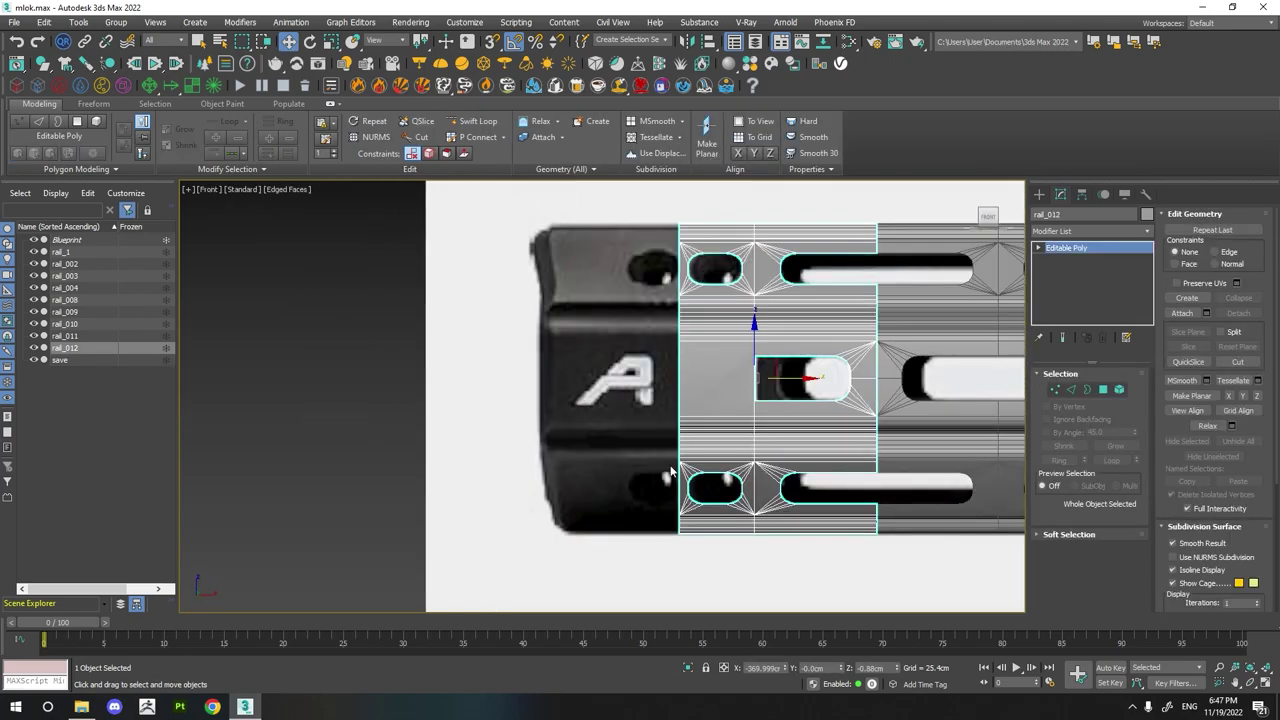
- Clone rail_012's end polygon column leftward as an element of the same mesh
click(1104, 390)
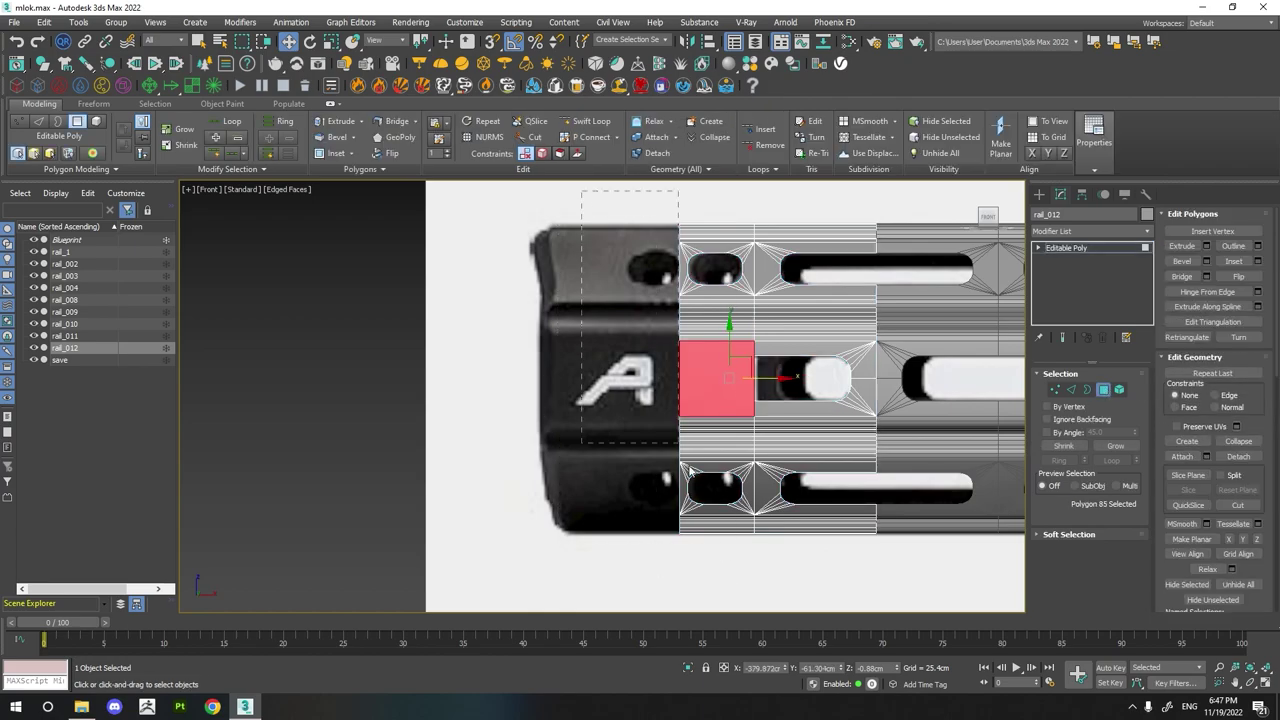
drag(582, 190, 689, 470)
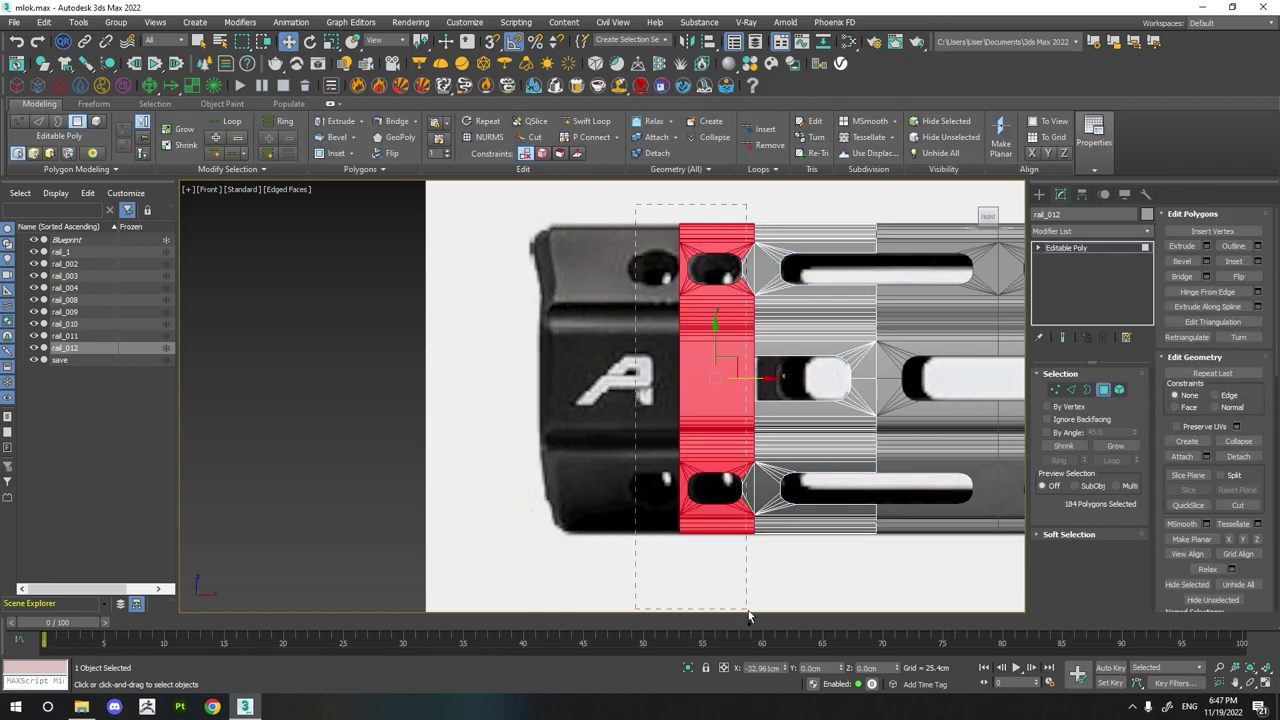
shift+drag(752, 377, 638, 390)
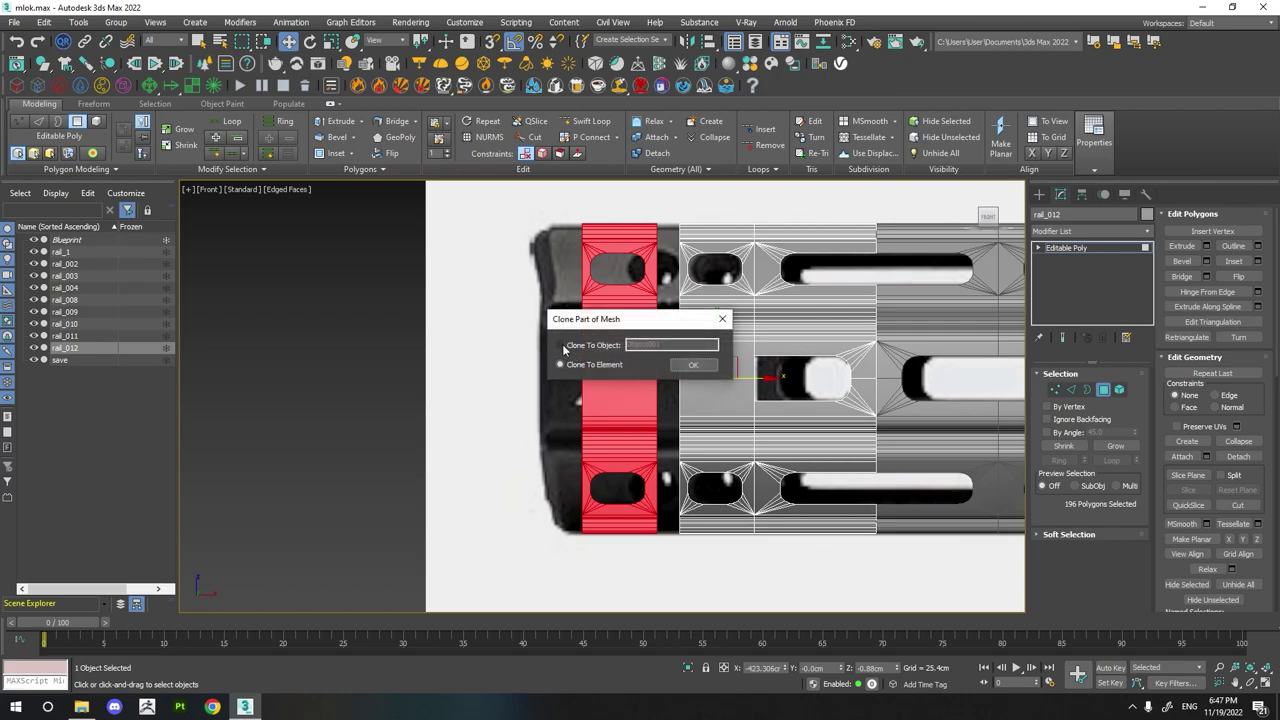
click(693, 364)
scroll(644, 330, up, 4)
middle_drag(770, 420, 819, 420)
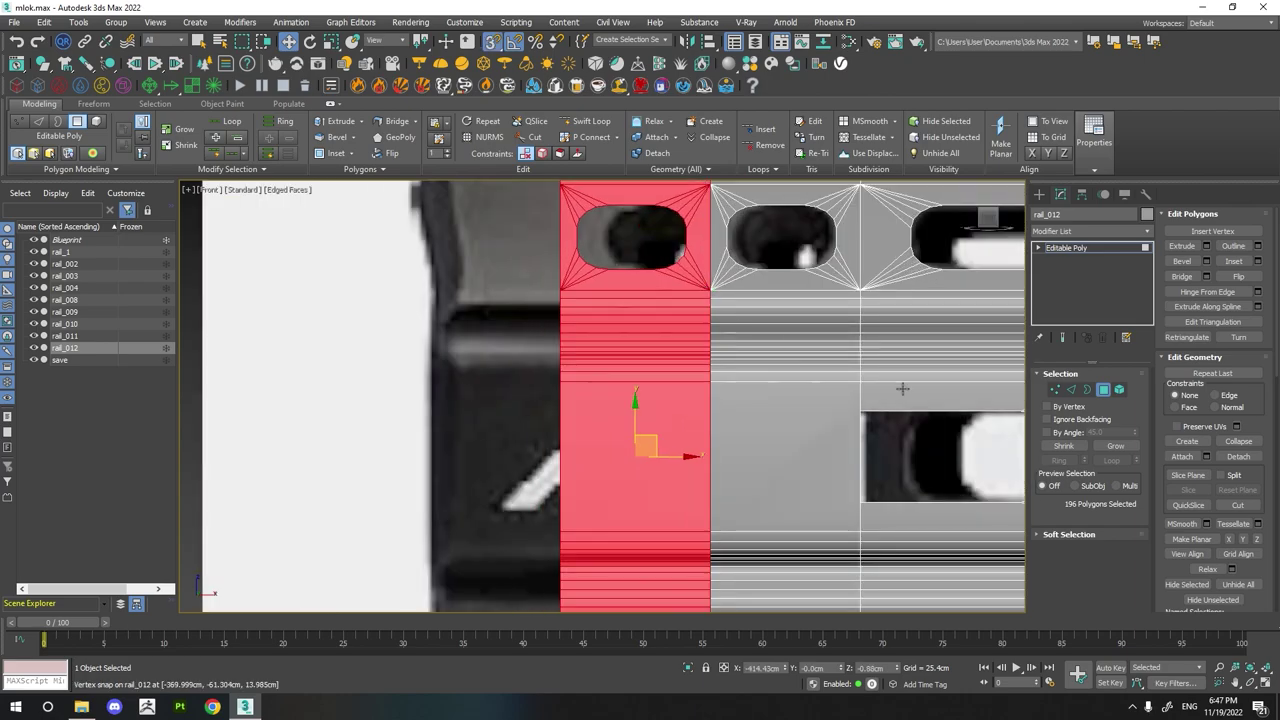
- Weld the overlapping seam vertices of the new section, cutting the count from 872 to 752
key(1)
scroll(670, 252, down, 4)
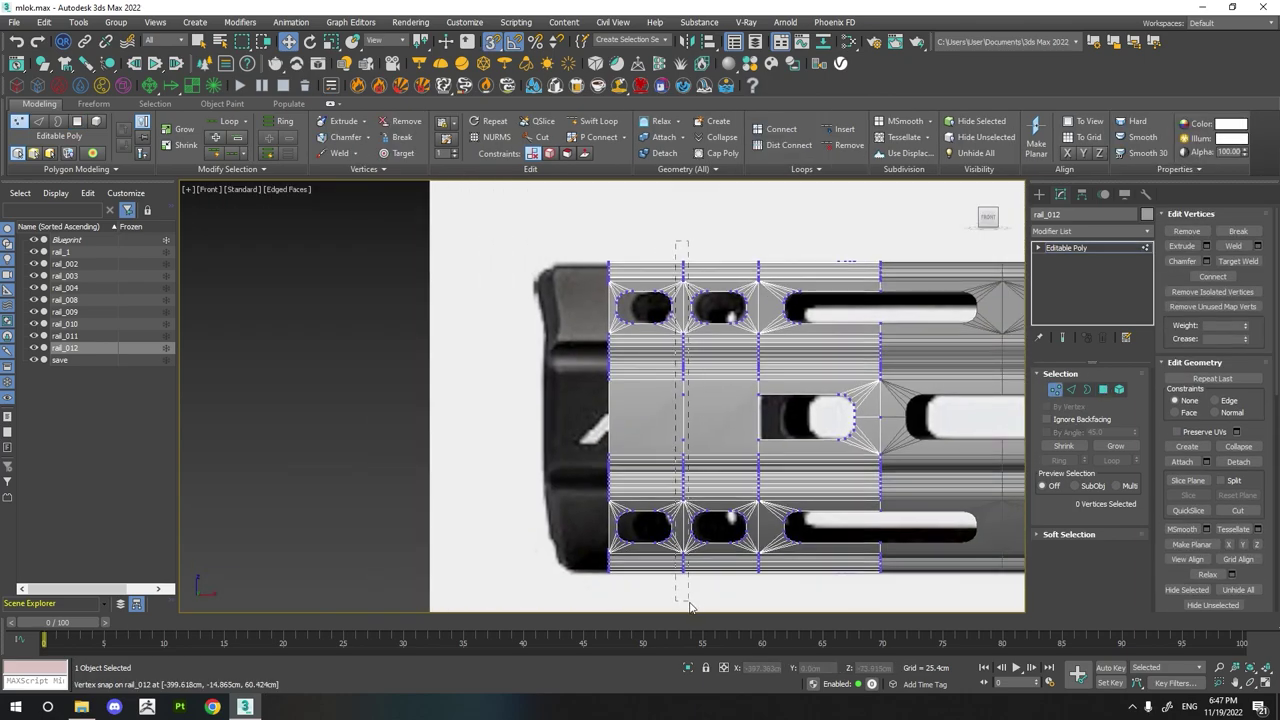
drag(689, 605, 688, 606)
click(1257, 245)
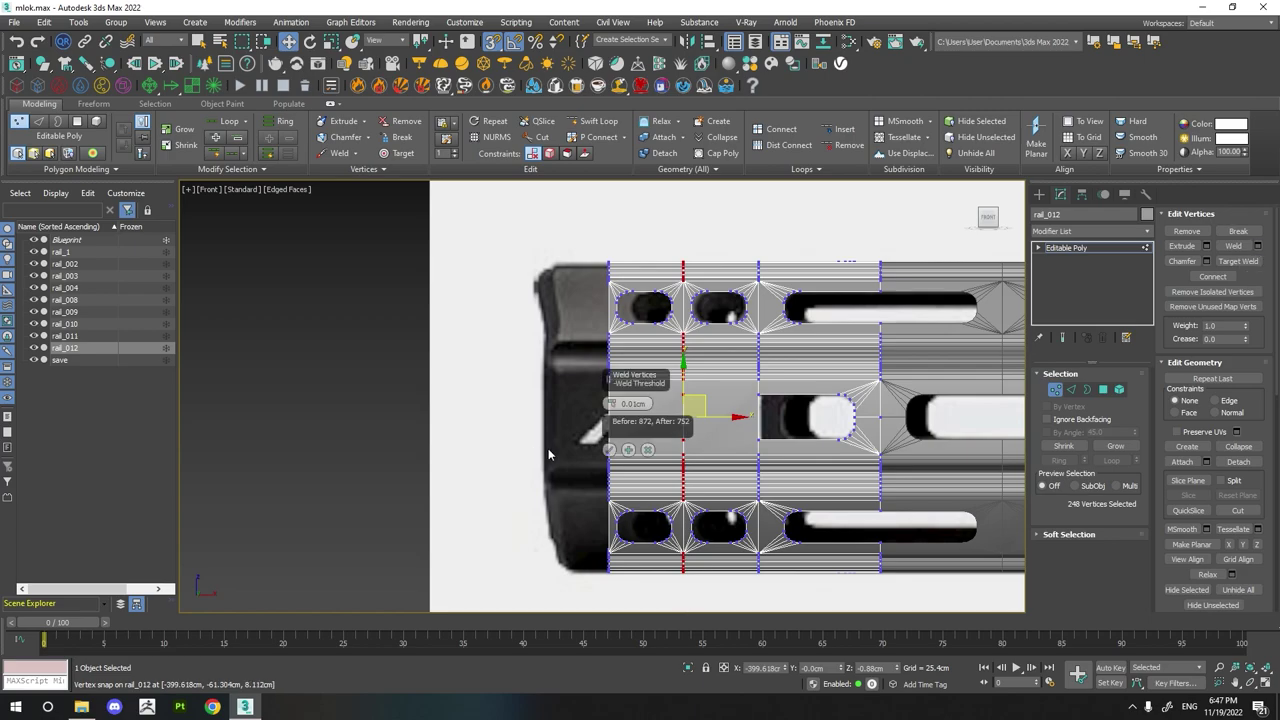
click(609, 450)
alt+middle_drag(735, 426, 667, 538)
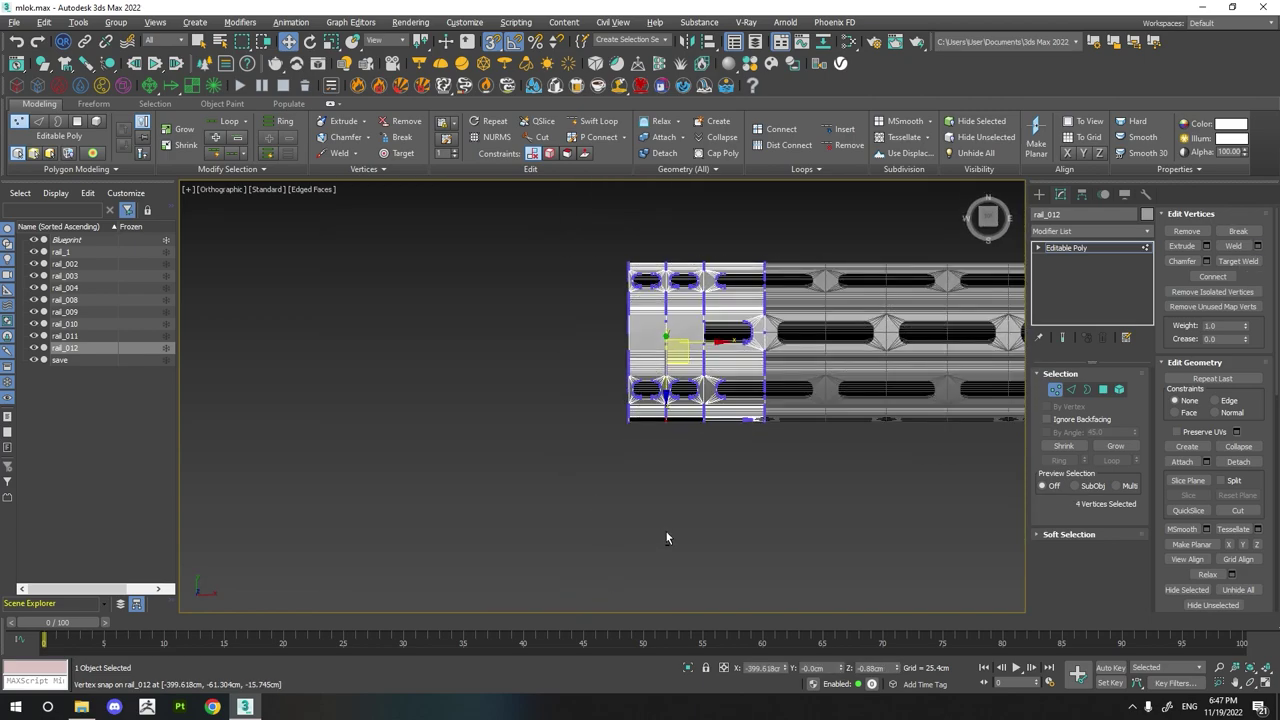
key(t)
scroll(674, 352, up, 4)
click(611, 300)
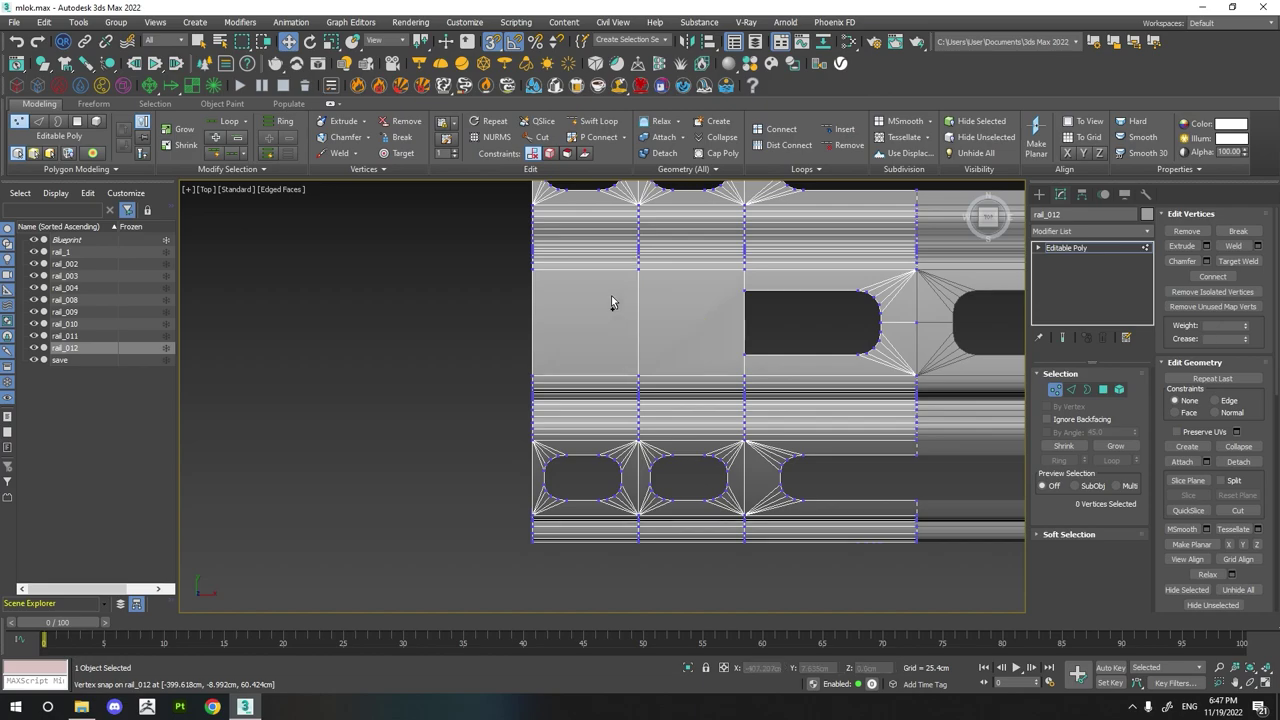
alt+middle_drag(611, 300, 618, 325)
scroll(618, 325, down, 5)
- In the front view, move the central slot's two left corner vertices to the right
key(f)
scroll(545, 390, up, 3)
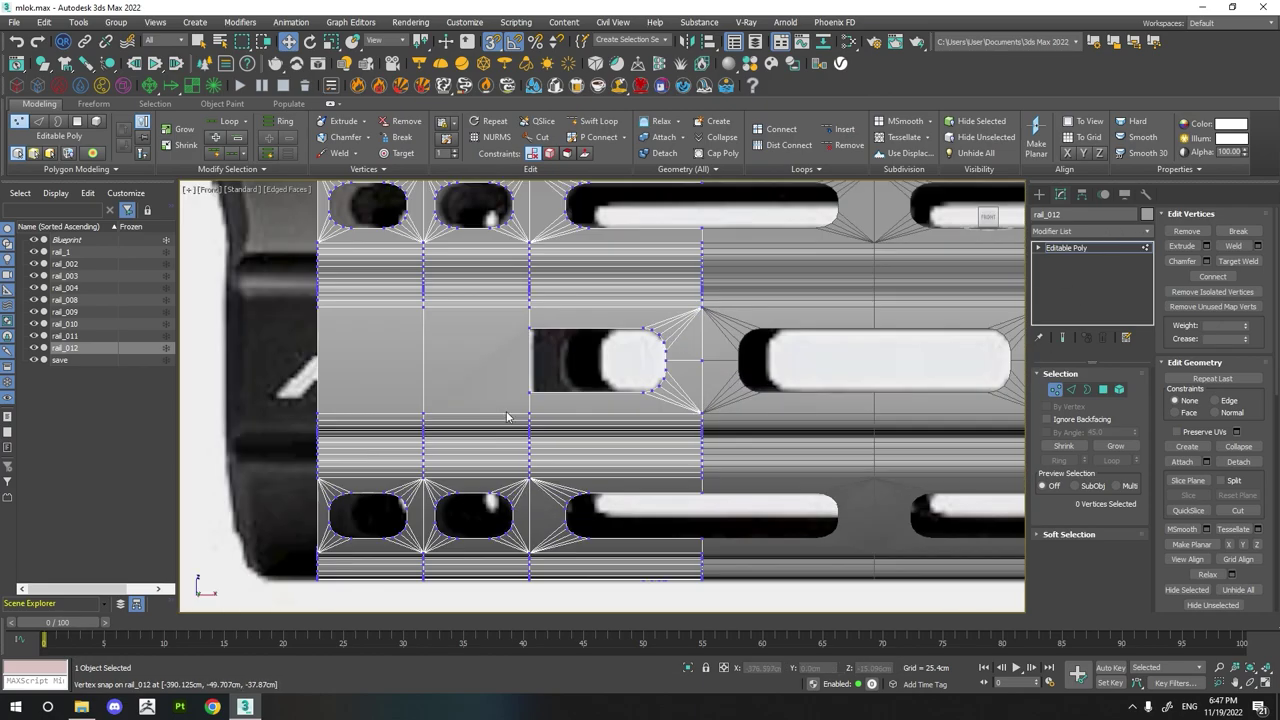
scroll(545, 390, up, 2)
scroll(545, 390, down, 2)
scroll(545, 388, down, 3)
scroll(545, 388, up, 4)
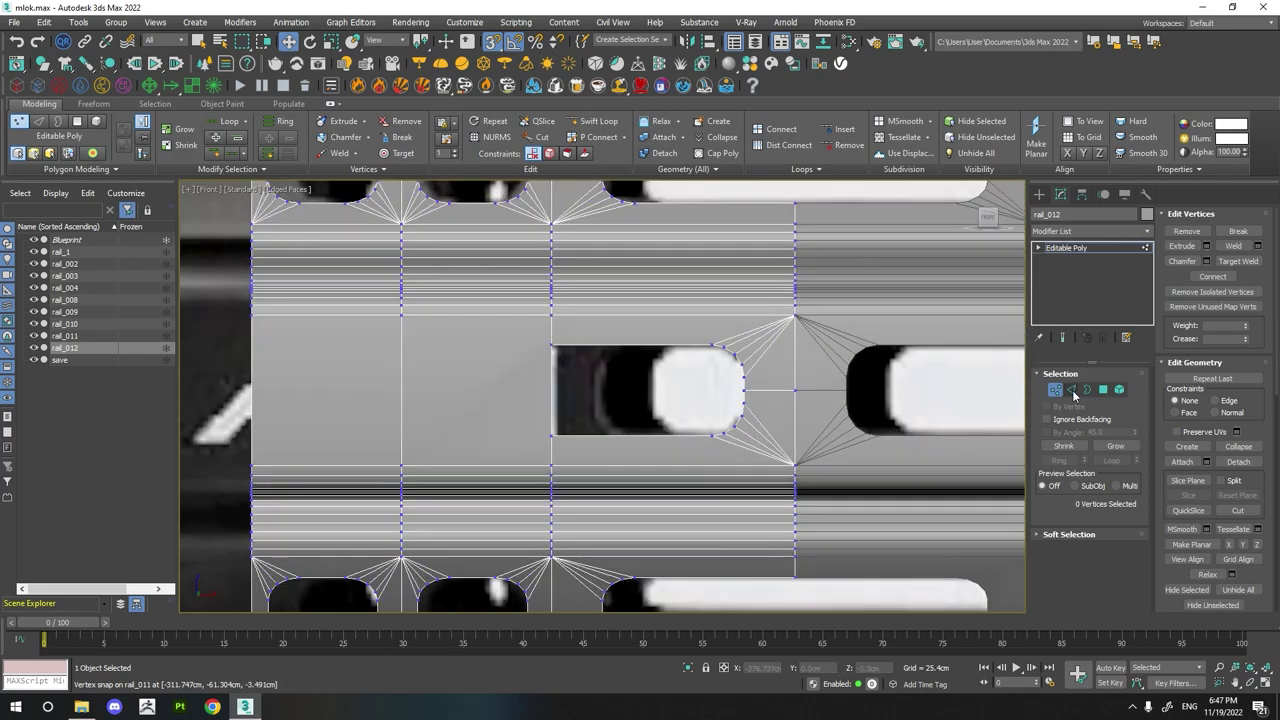
click(1071, 389)
click(1055, 389)
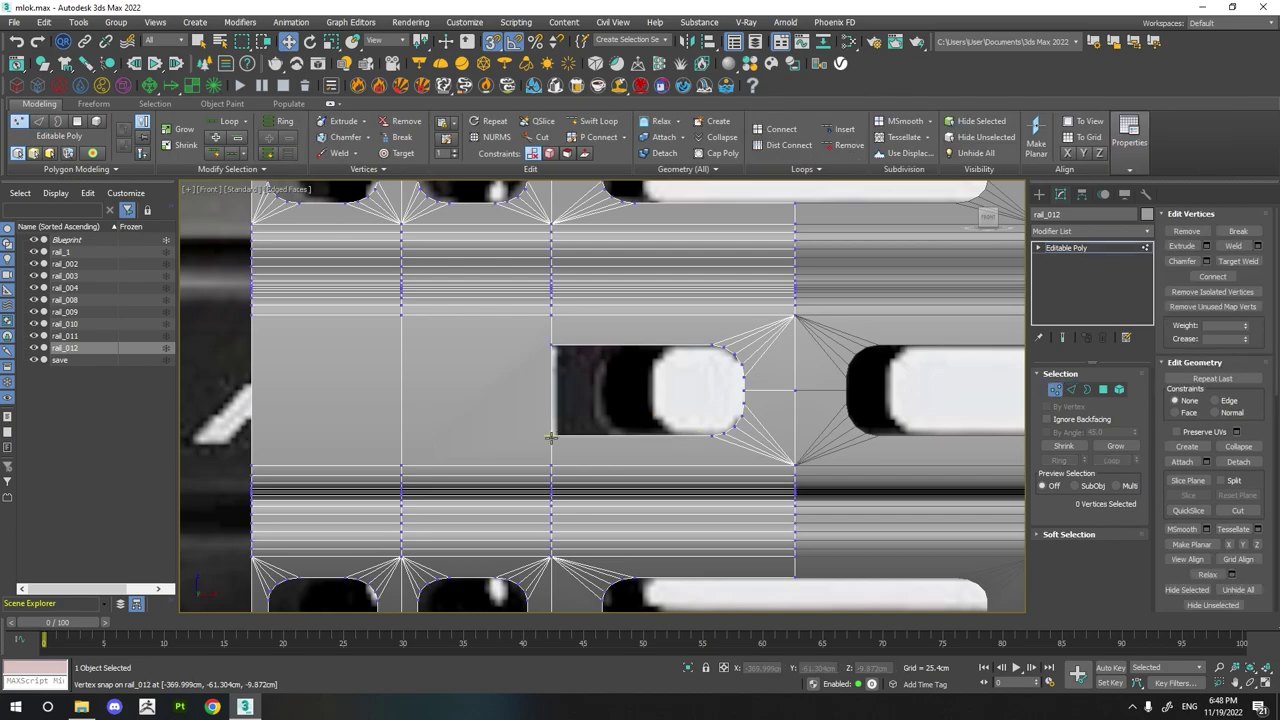
click(551, 435)
ctrl+click(551, 346)
middle_drag(586, 400, 518, 420)
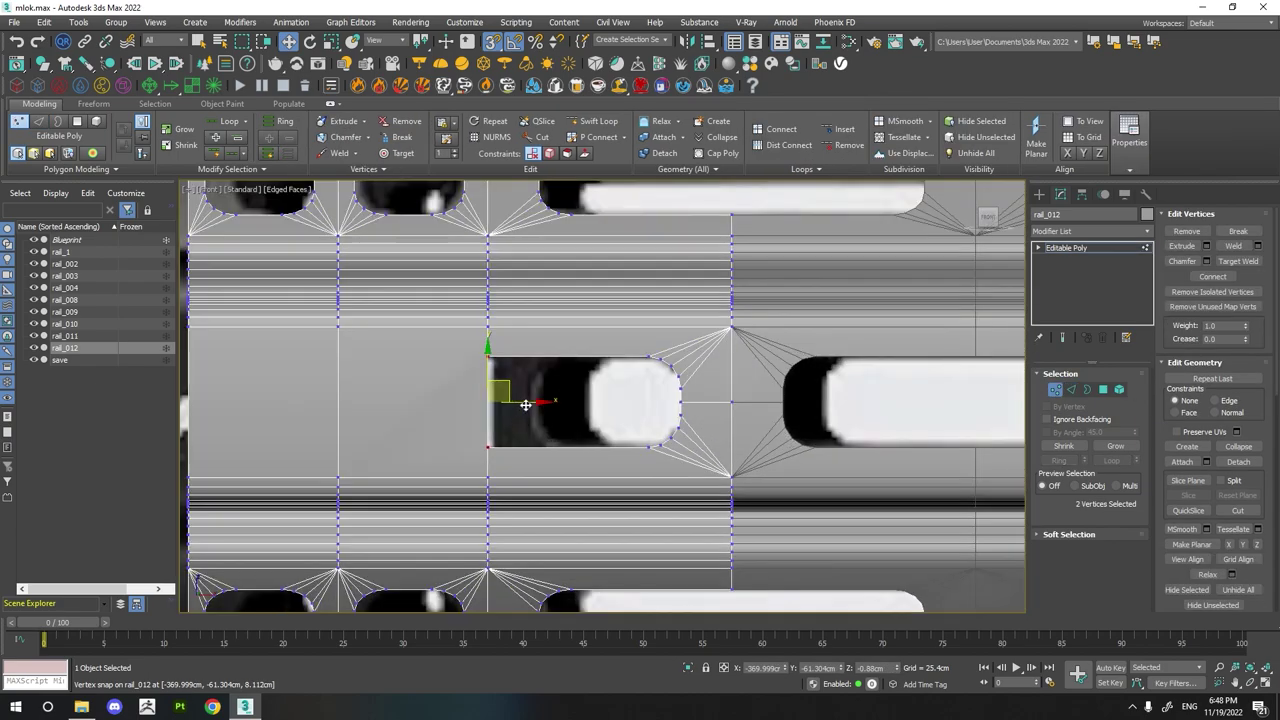
drag(525, 404, 572, 403)
- Cap the slot's open border and chamfer its two corner vertices
key(3)
click(624, 448)
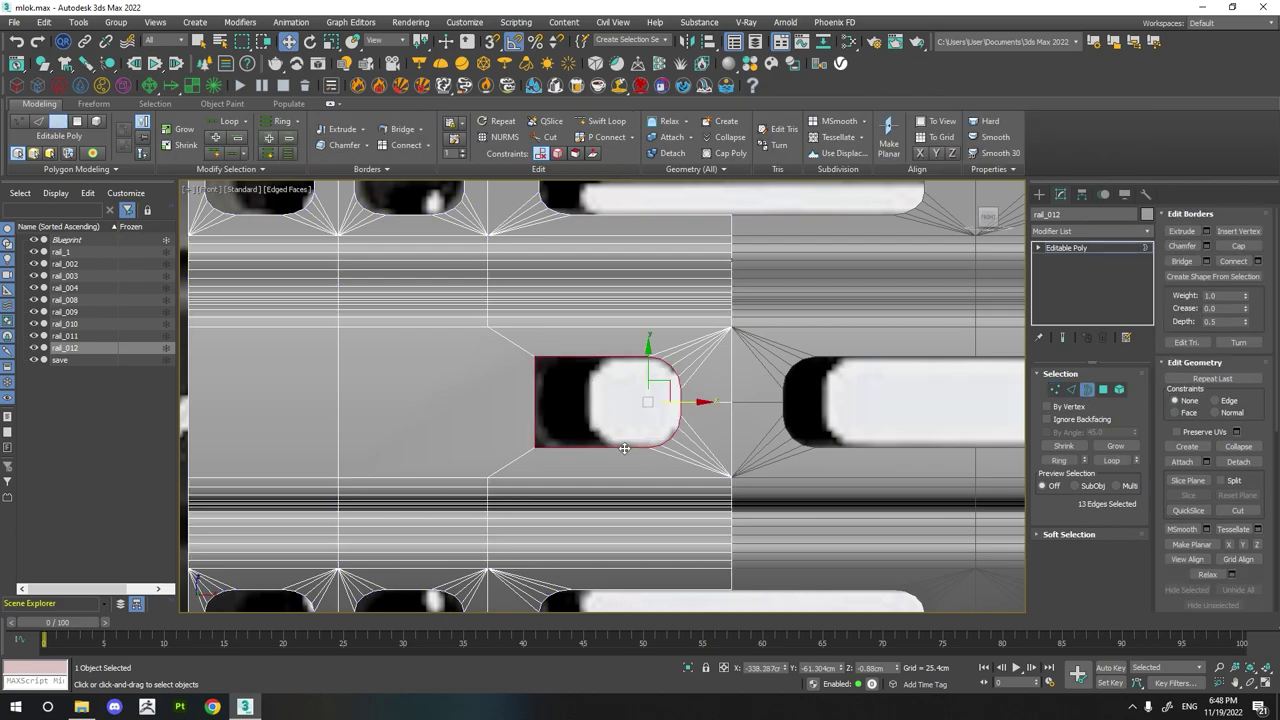
click(1238, 245)
click(1055, 389)
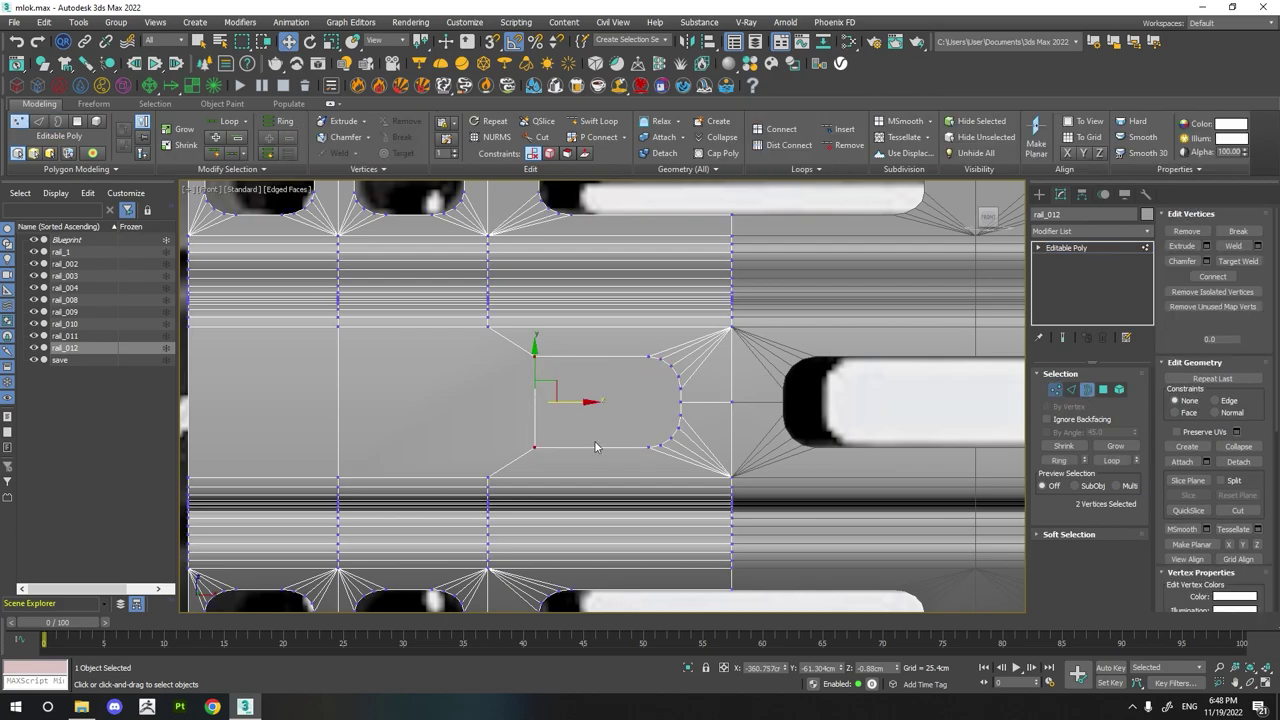
click(1205, 261)
click(611, 500)
- Inspect the chamfered slot corners in 3D and return to the front view
scroll(570, 466, up, 2)
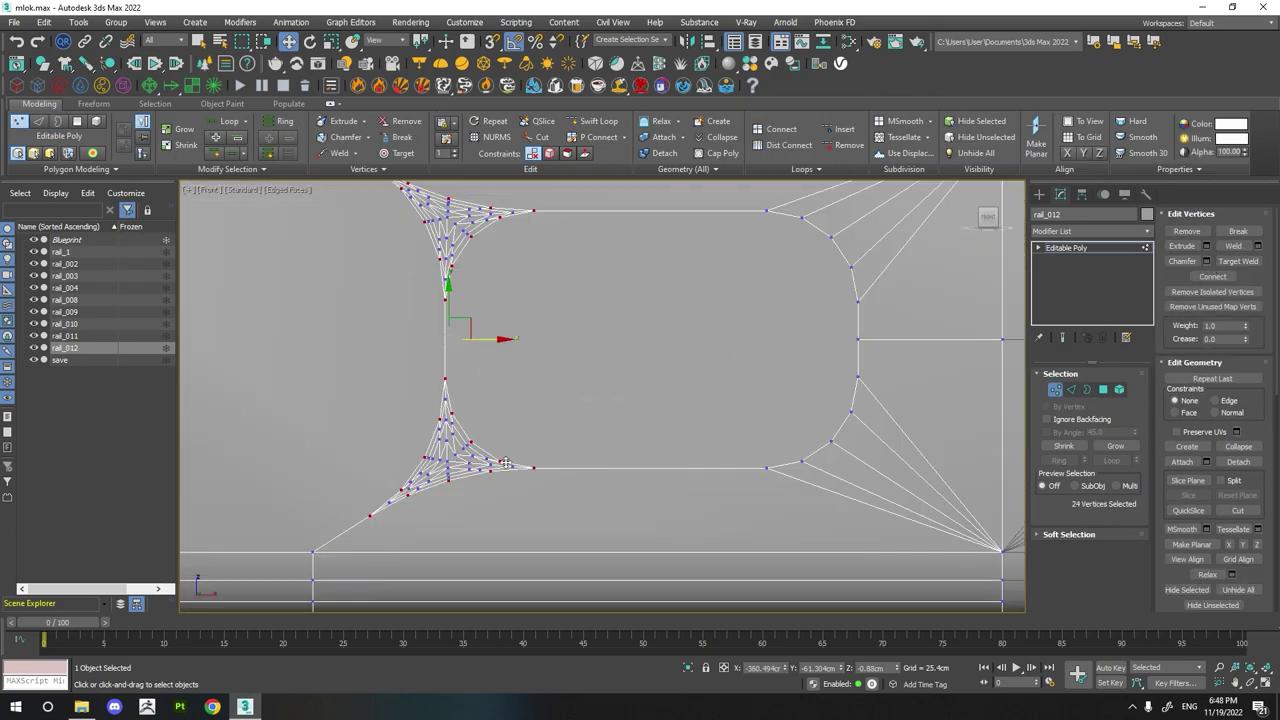
scroll(570, 466, up, 2)
scroll(533, 463, down, 2)
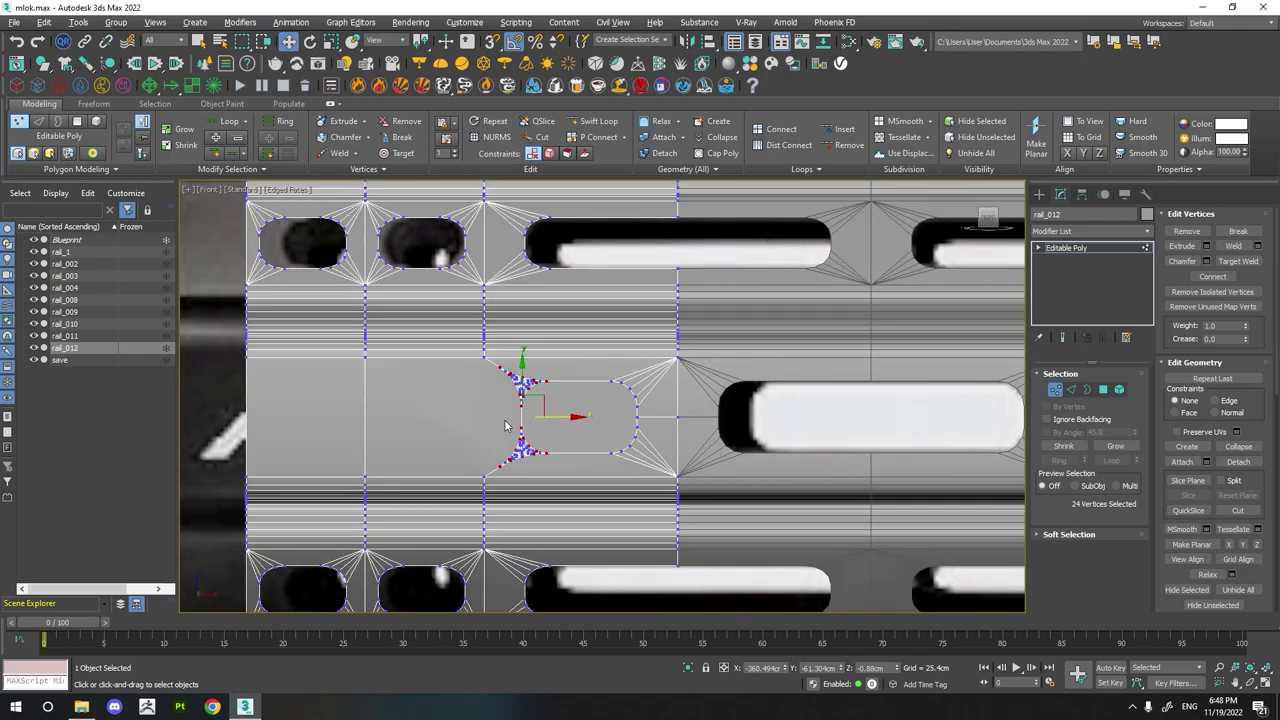
scroll(525, 445, down, 1)
scroll(519, 436, down, 1)
alt+middle_drag(519, 436, 560, 425)
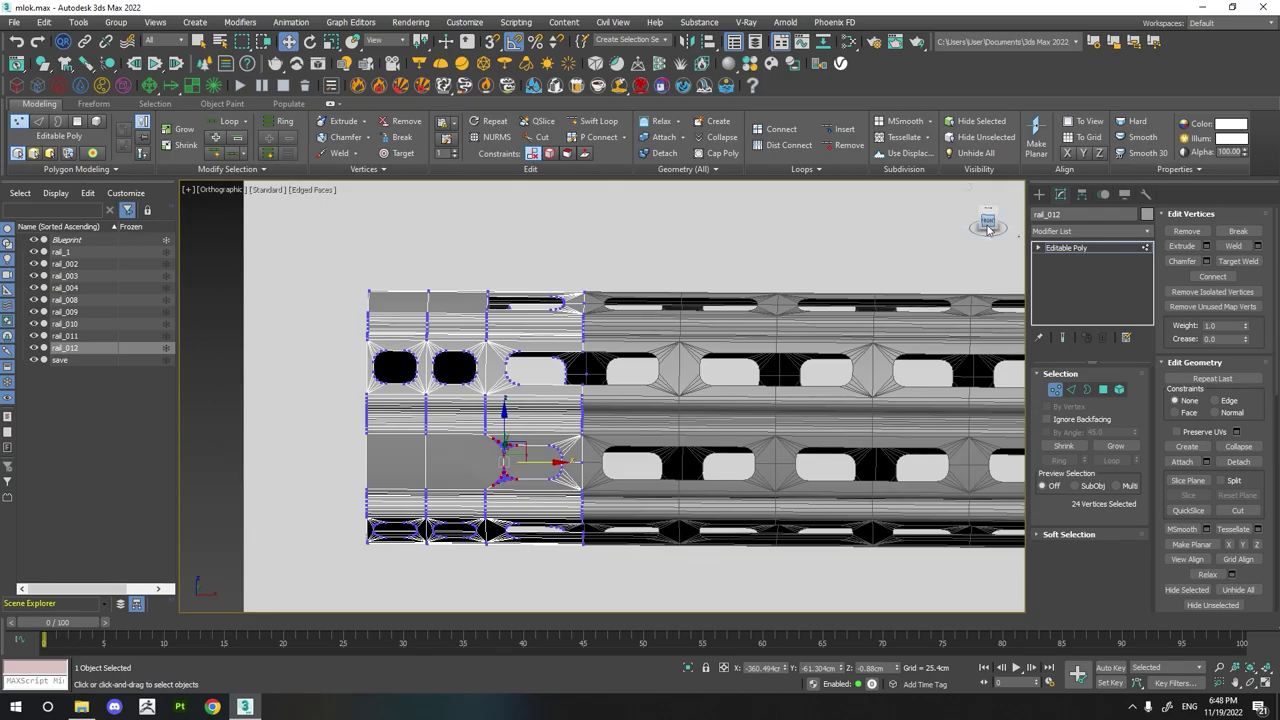
click(987, 228)
scroll(571, 375, up, 4)
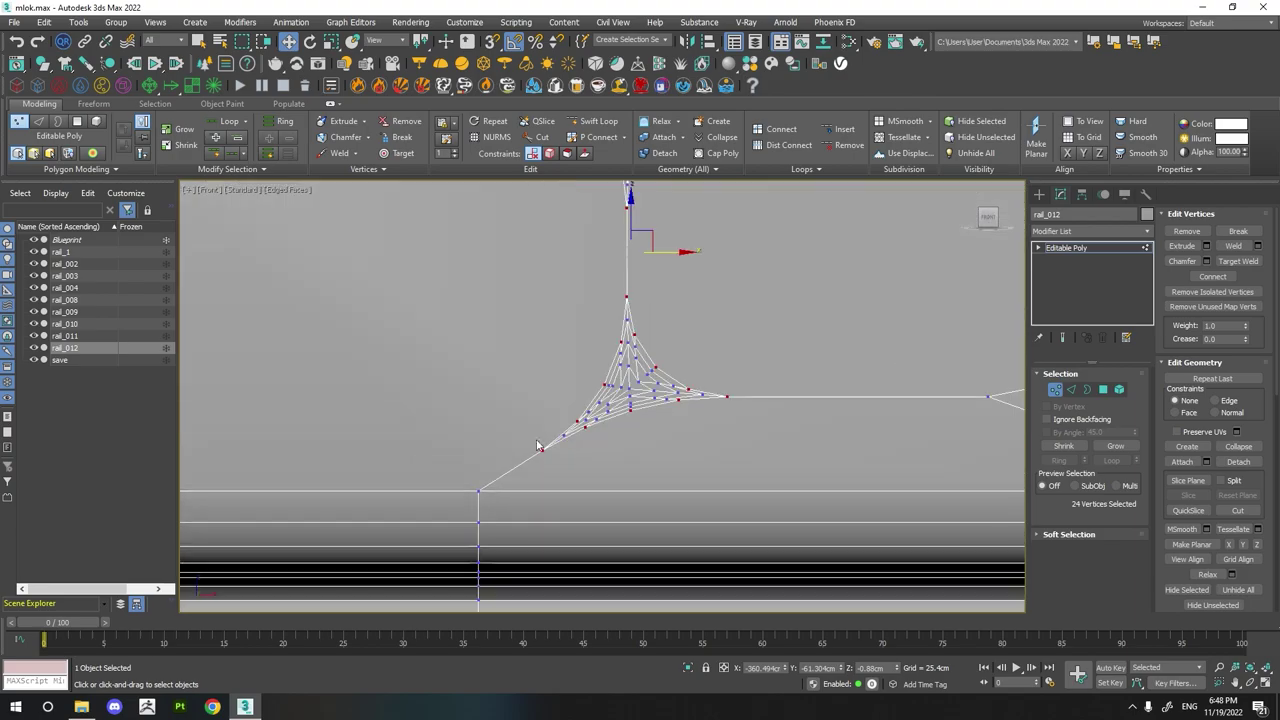
drag(506, 320, 506, 320)
scroll(506, 320, down, 2)
scroll(506, 320, down, 1)
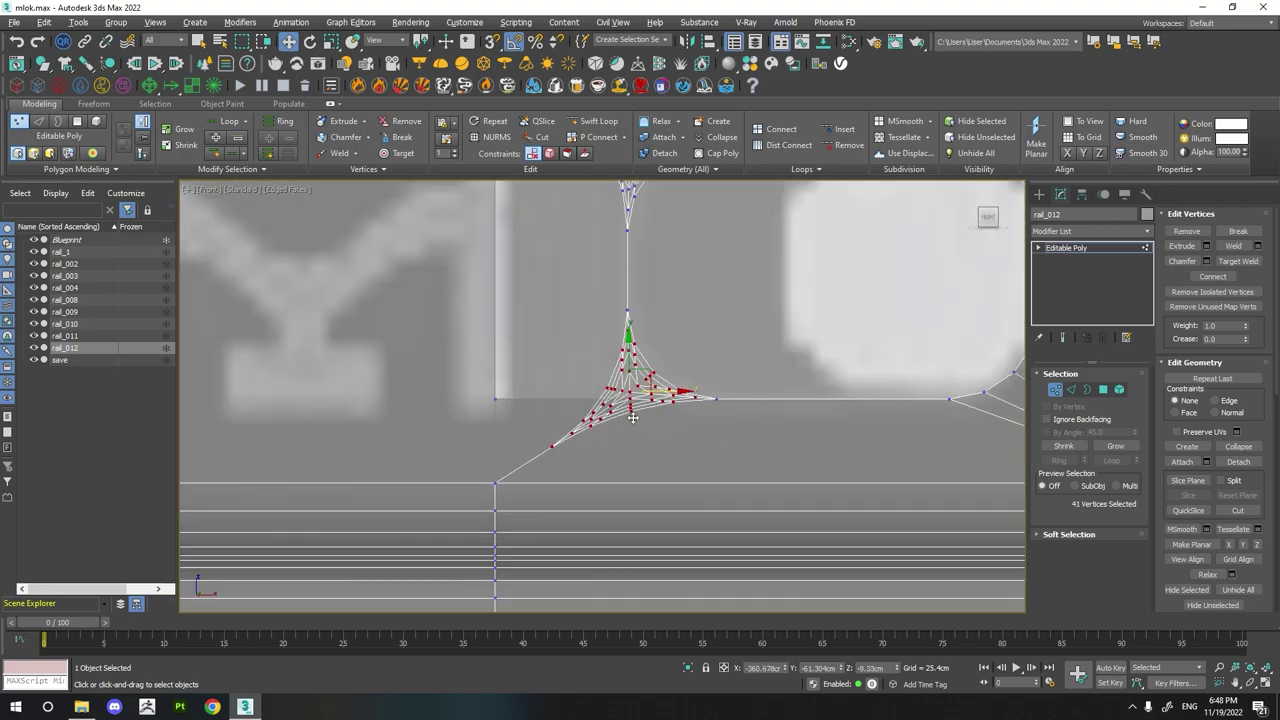
alt+middle_drag(506, 320, 918, 230)
click(985, 218)
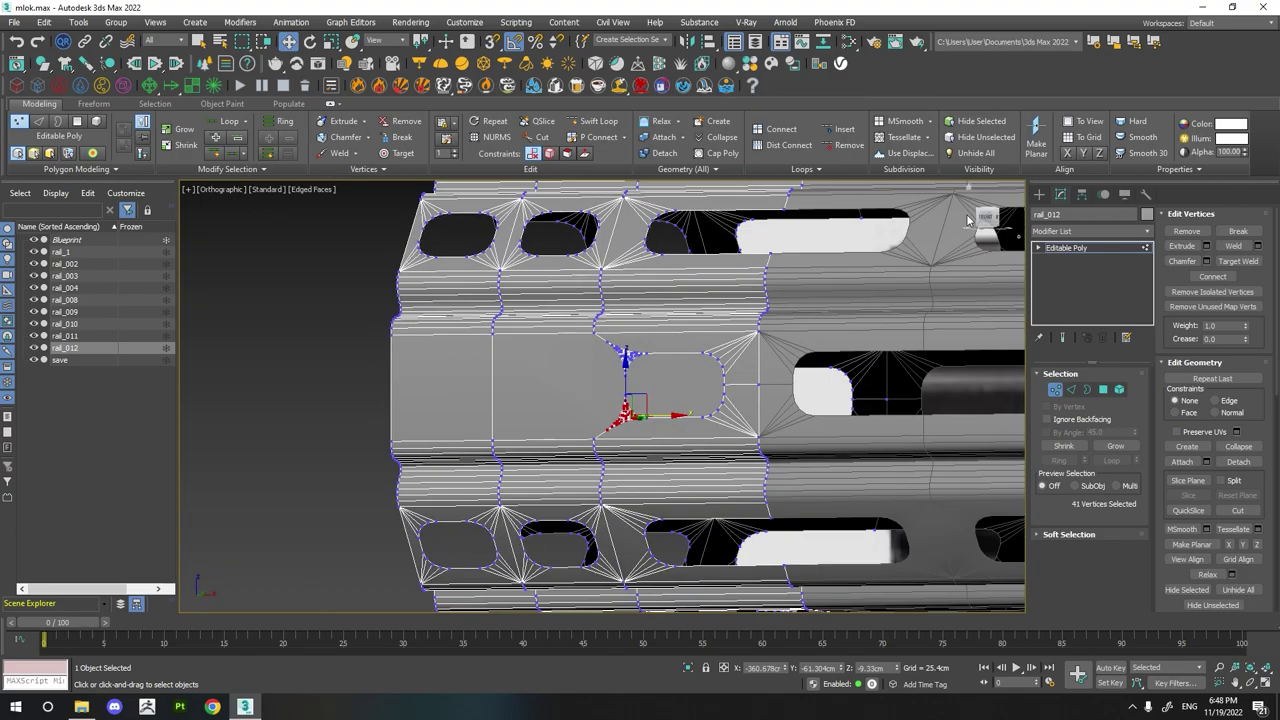
- Weld together the clustered vertices at the slot's lower and upper corners
scroll(595, 483, up, 3)
scroll(595, 483, up, 5)
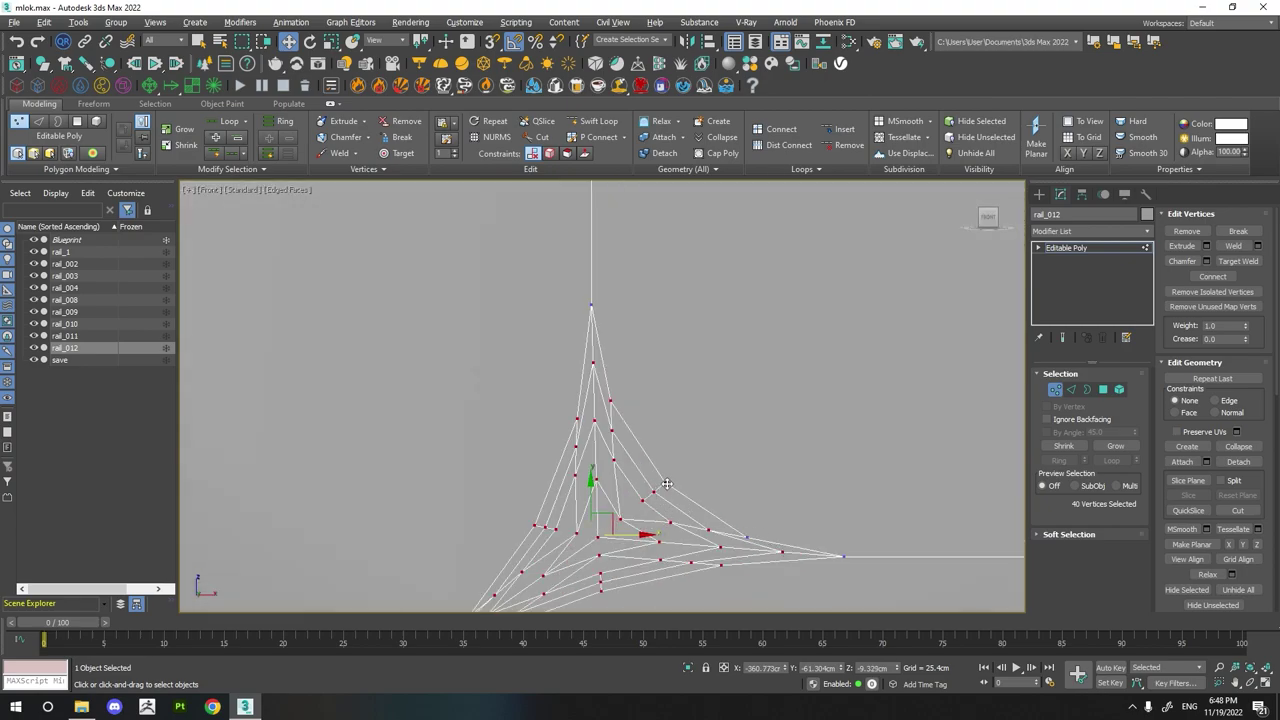
scroll(603, 320, down, 5)
drag(637, 295, 449, 428)
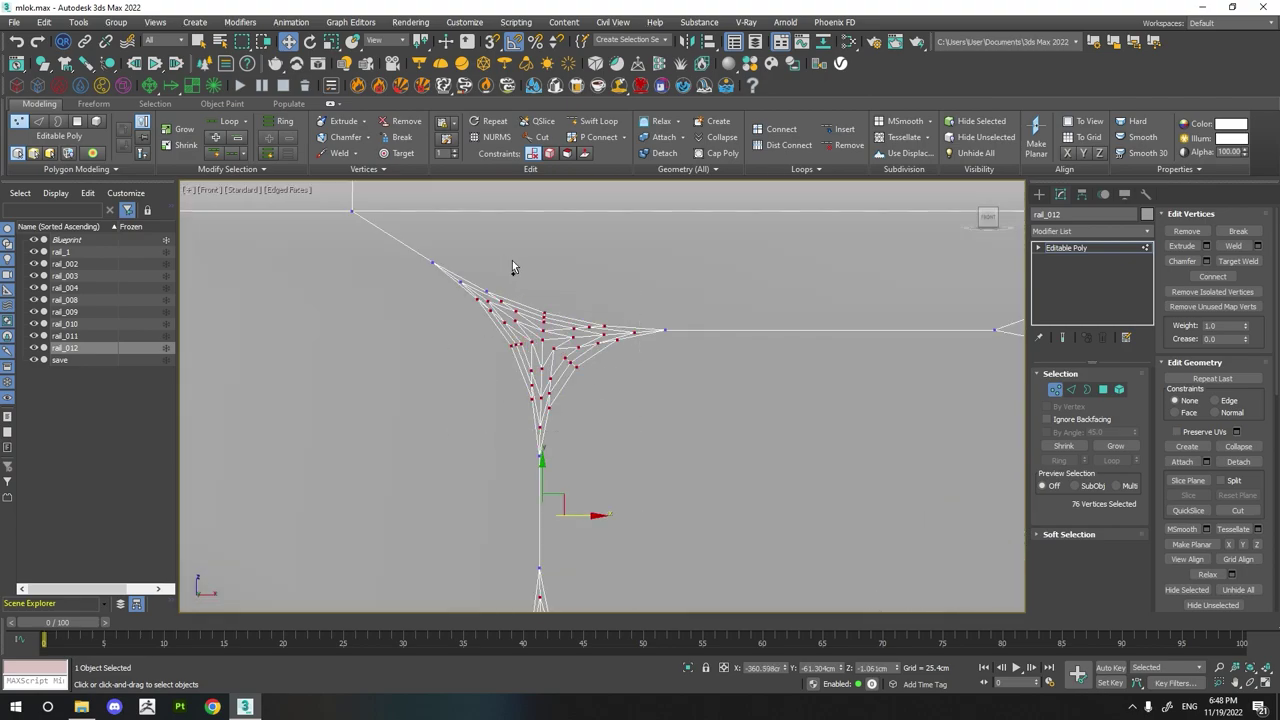
ctrl+drag(514, 258, 428, 328)
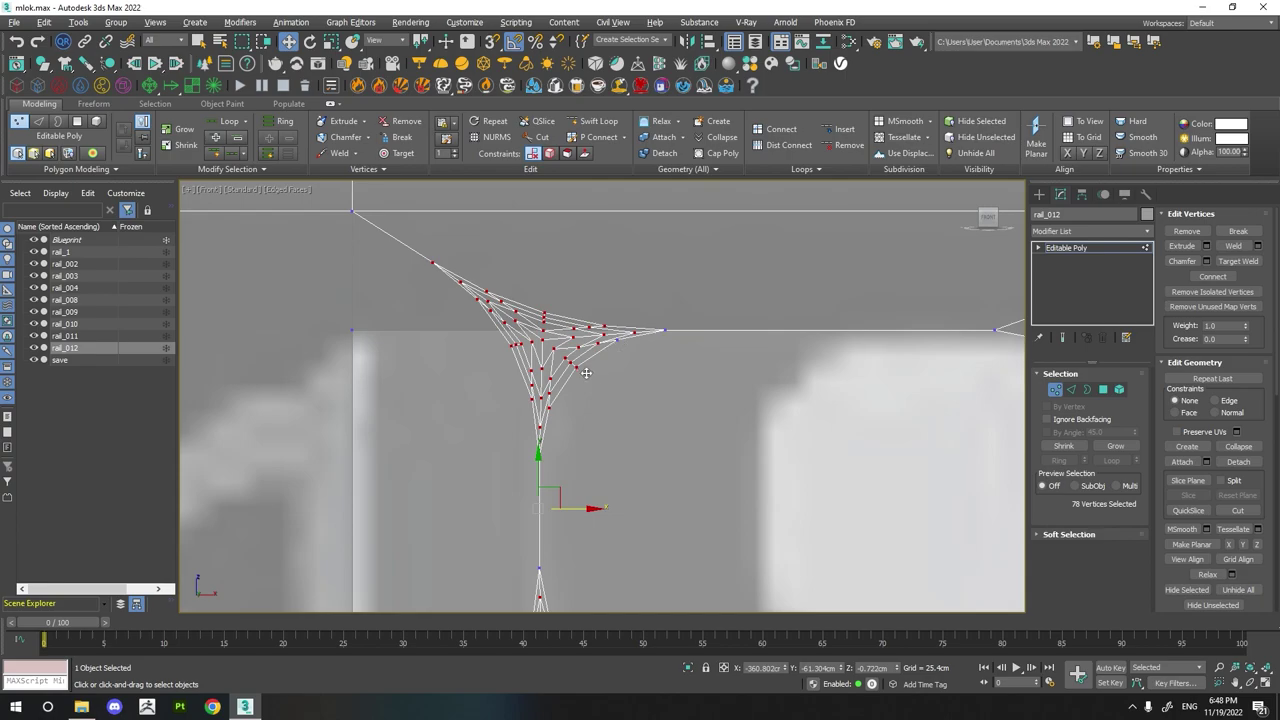
scroll(600, 420, down, 5)
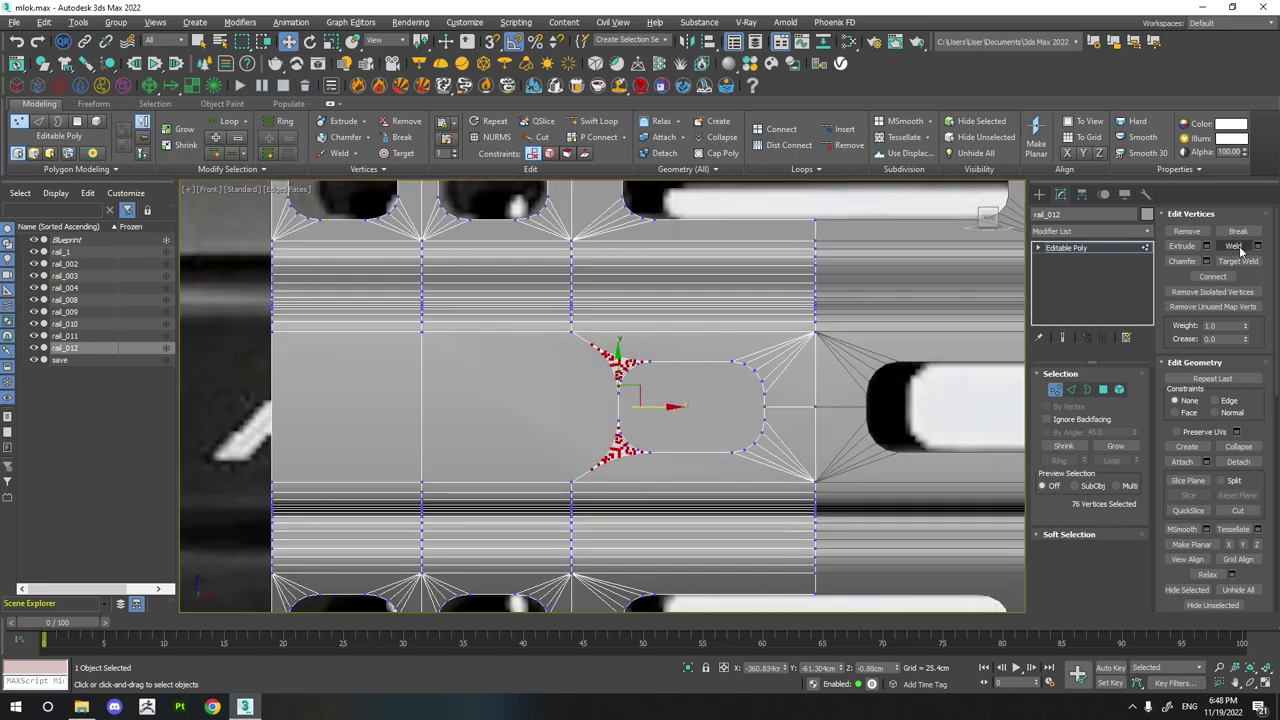
click(1258, 246)
click(619, 446)
- Select the top and corner vertex clusters and review the weld settings without changing them
scroll(619, 446, up, 5)
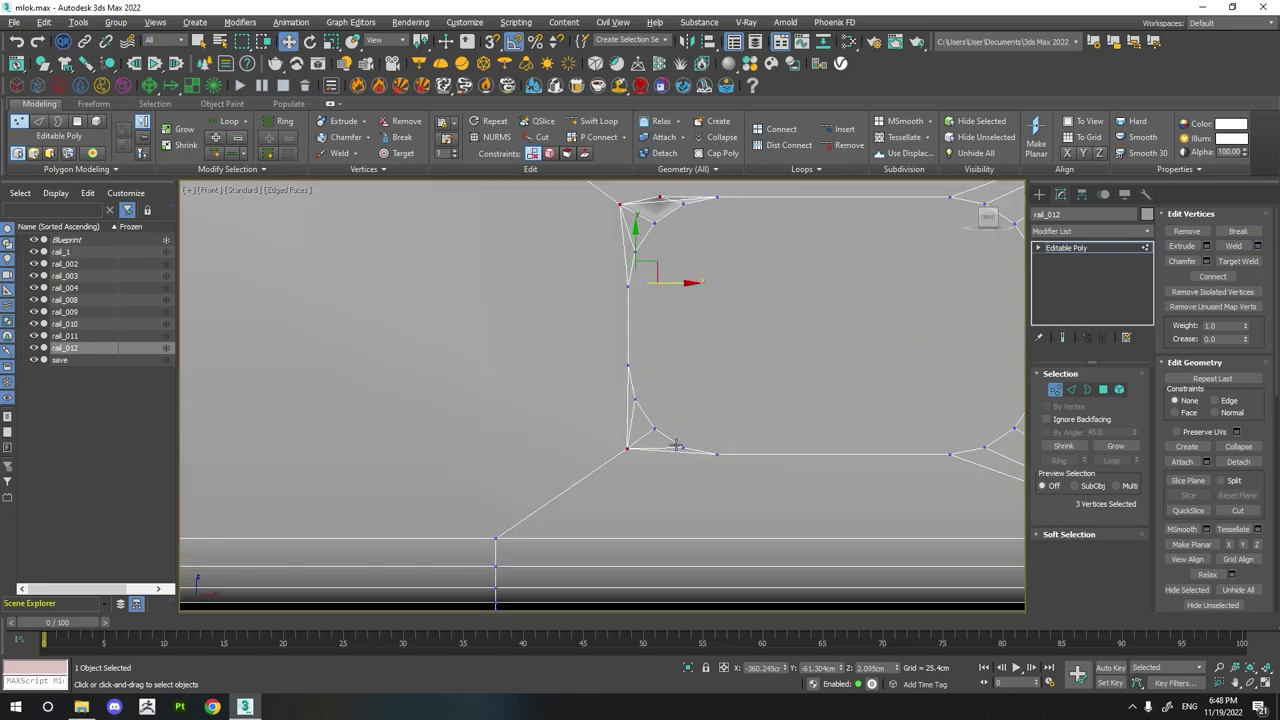
scroll(474, 437, down, 3)
scroll(547, 321, up, 2)
key(ctrl+shift+w)
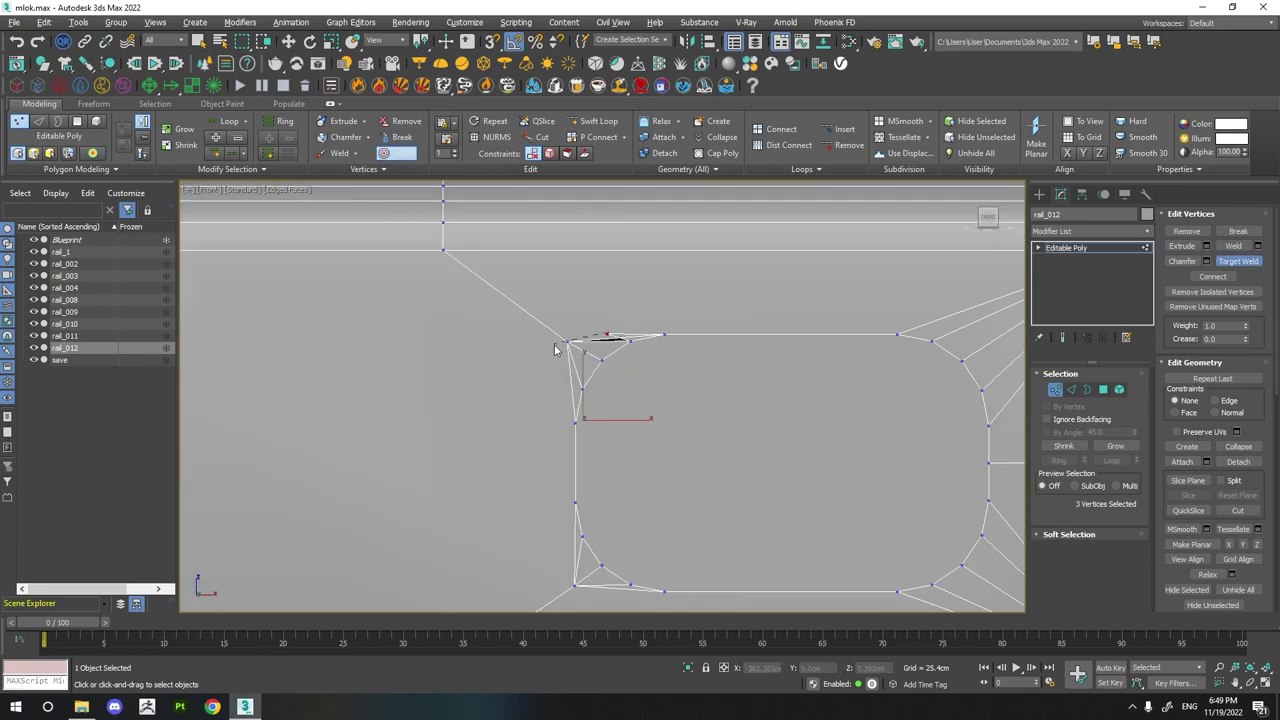
scroll(425, 270, down, 3)
key(ctrl+z)
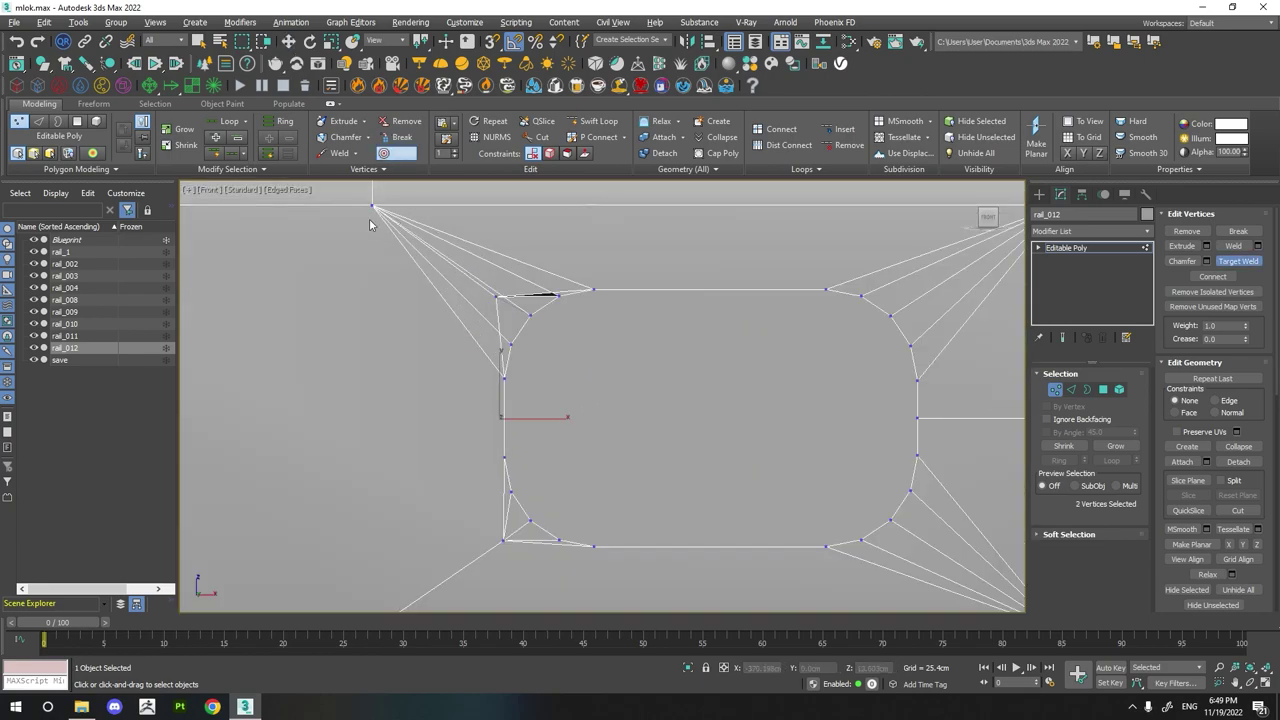
drag(410, 225, 474, 300)
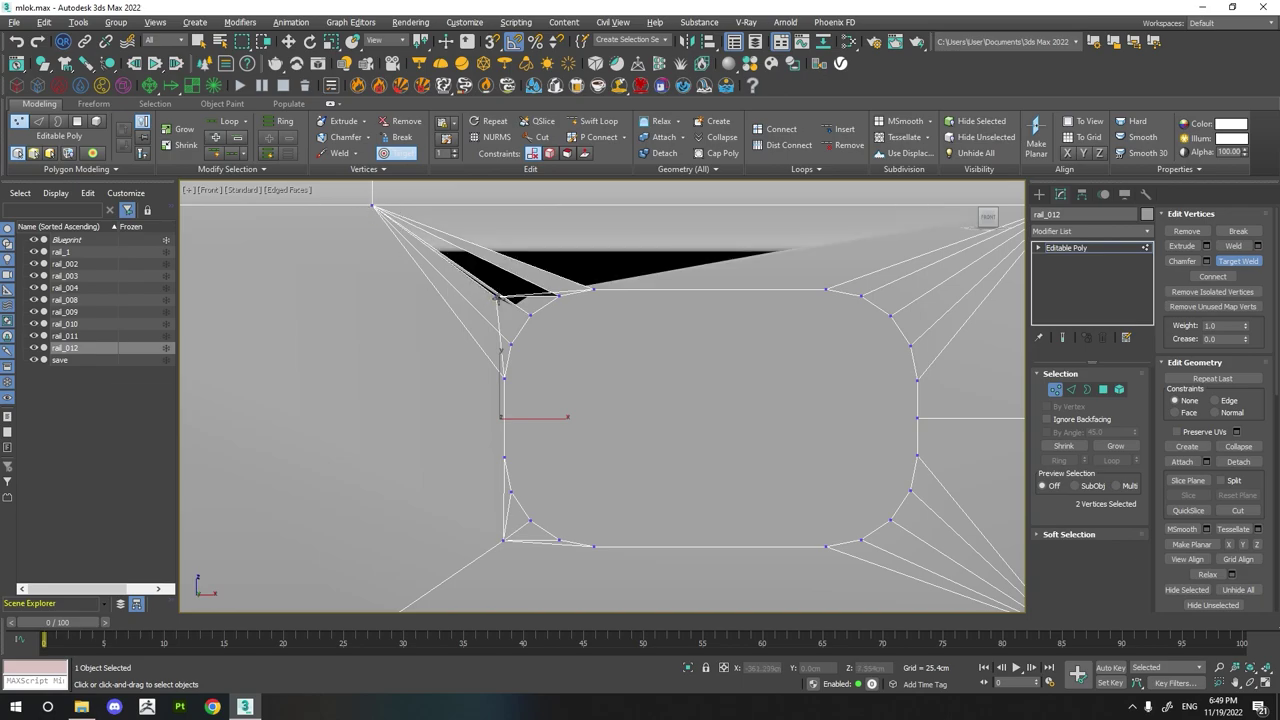
alt+middle_drag(372, 215, 430, 300)
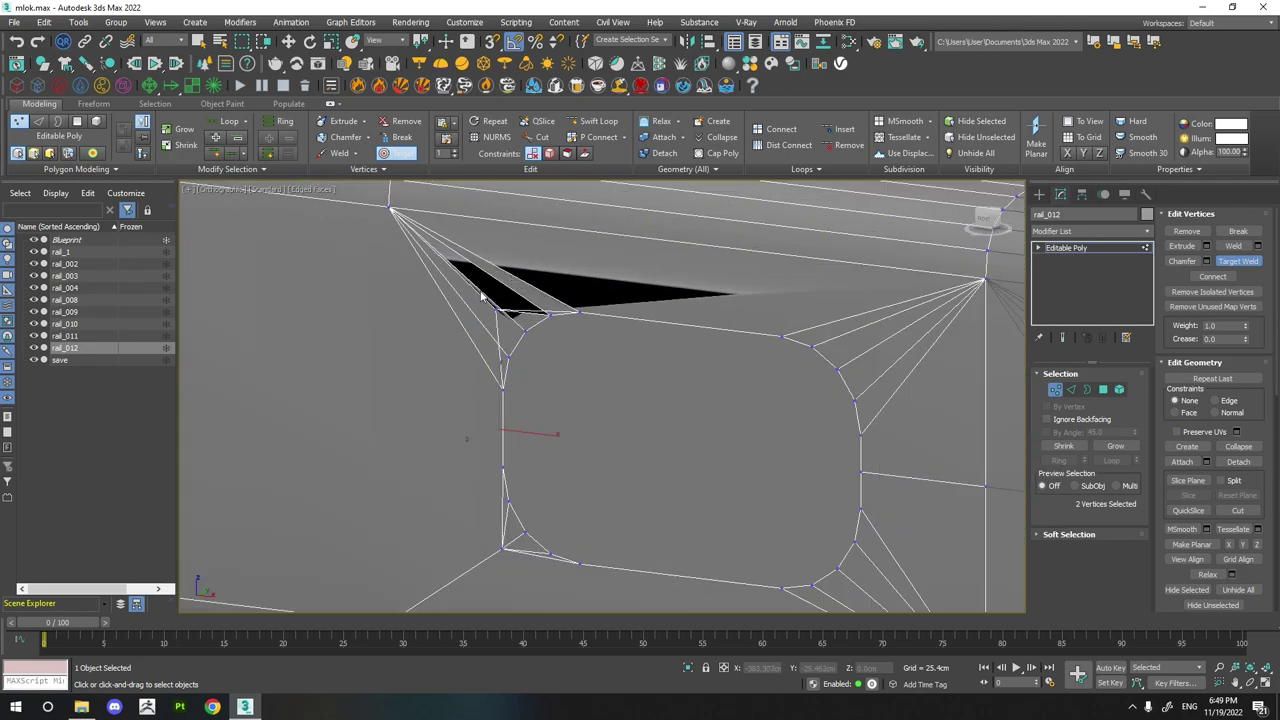
key(w)
drag(570, 280, 483, 408)
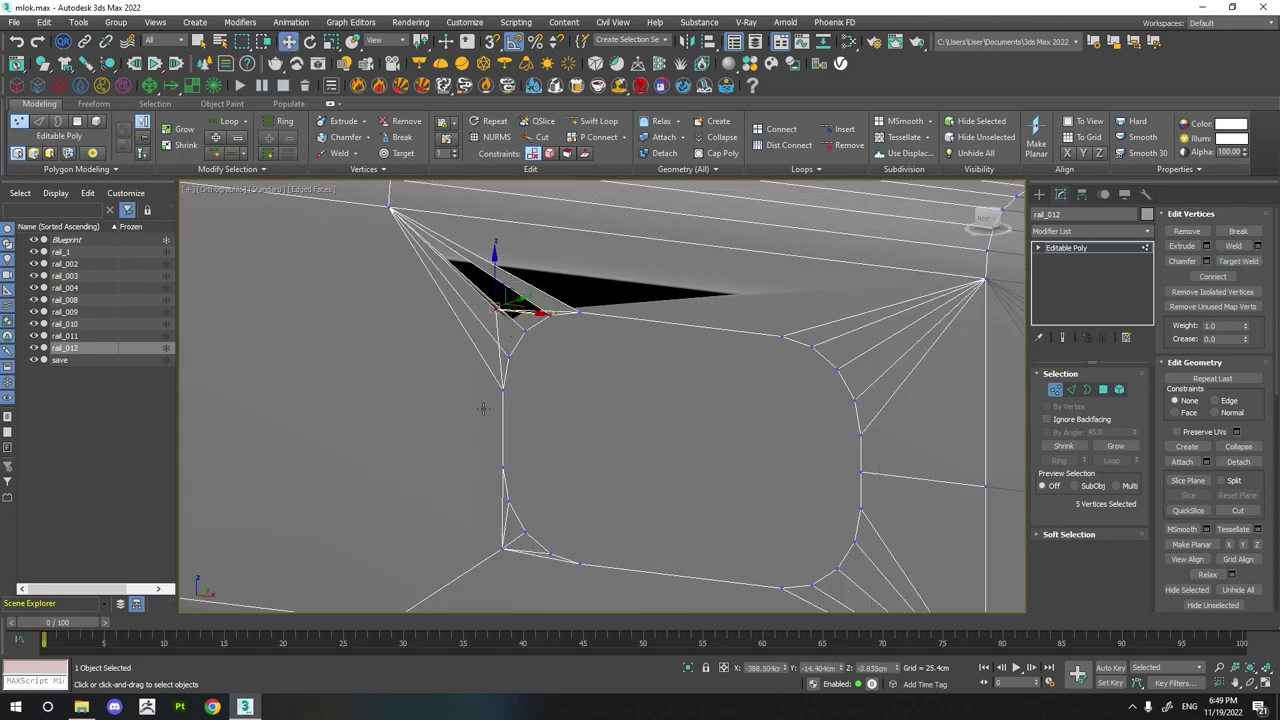
click(1258, 249)
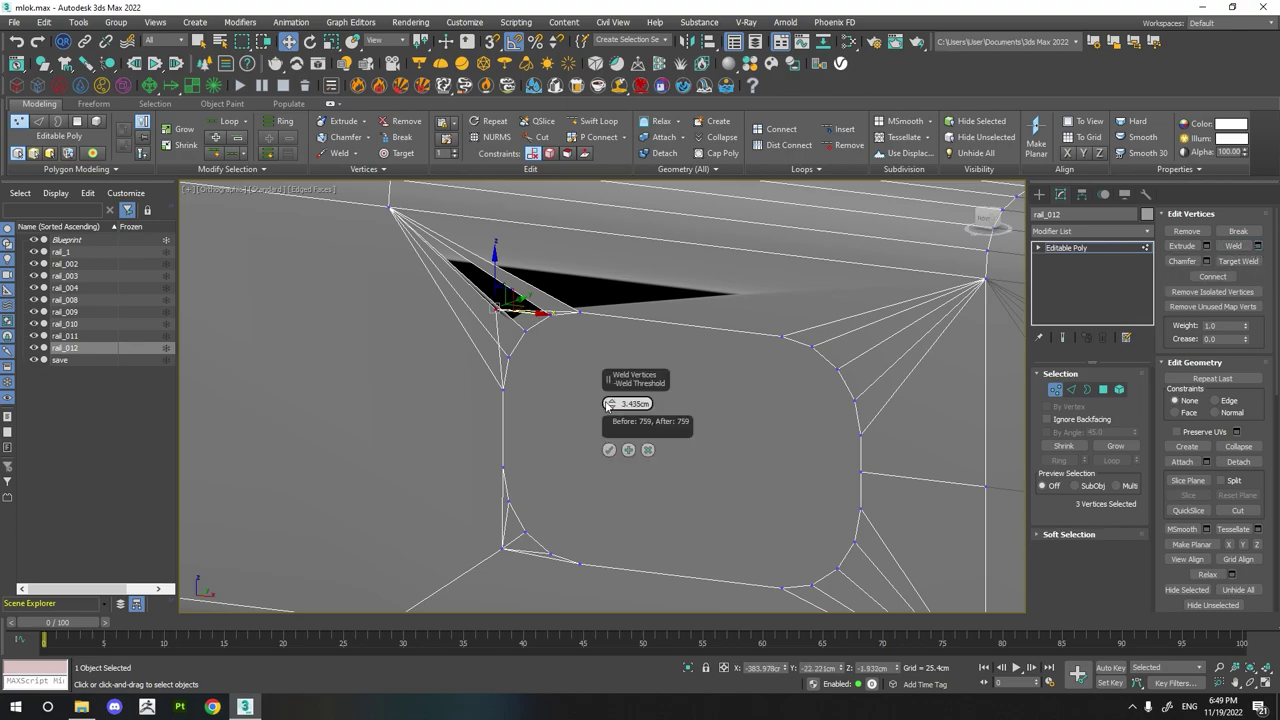
click(609, 428)
- Target Weld the stray upper-left slot corner vertex onto its neighbour, bringing rail_012 to 750 vertices
click(397, 153)
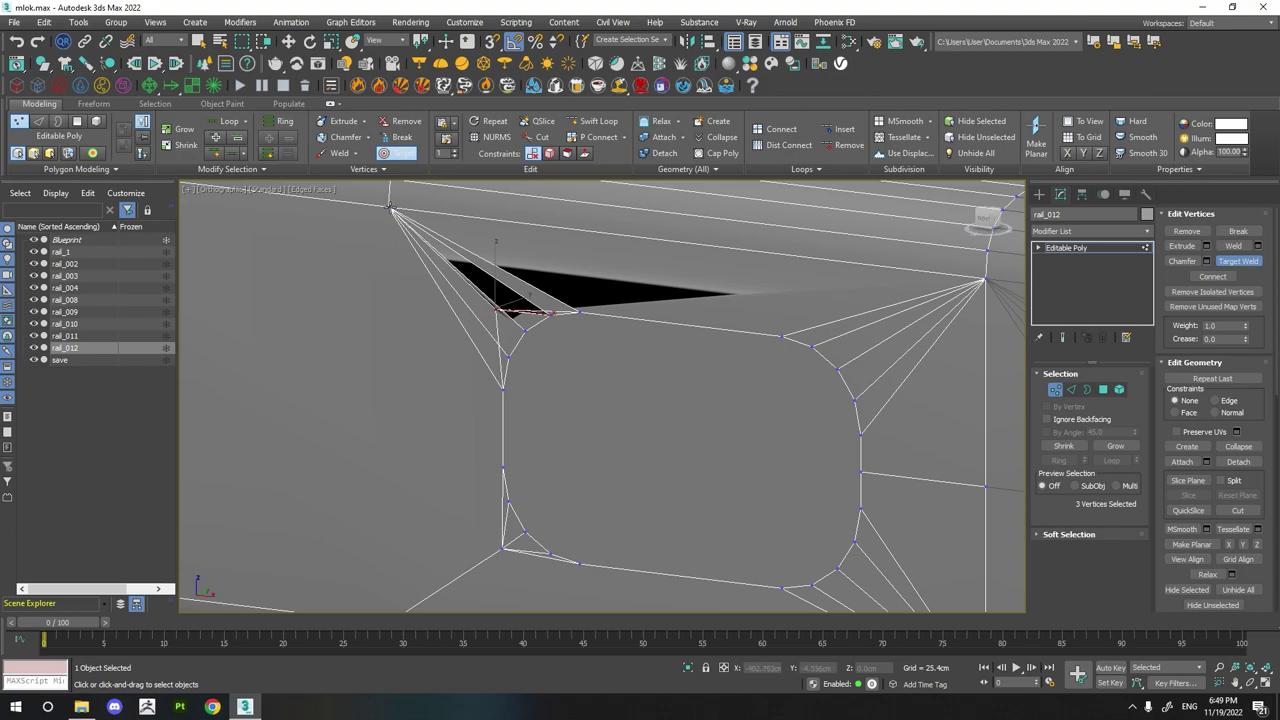
right_click(390, 207)
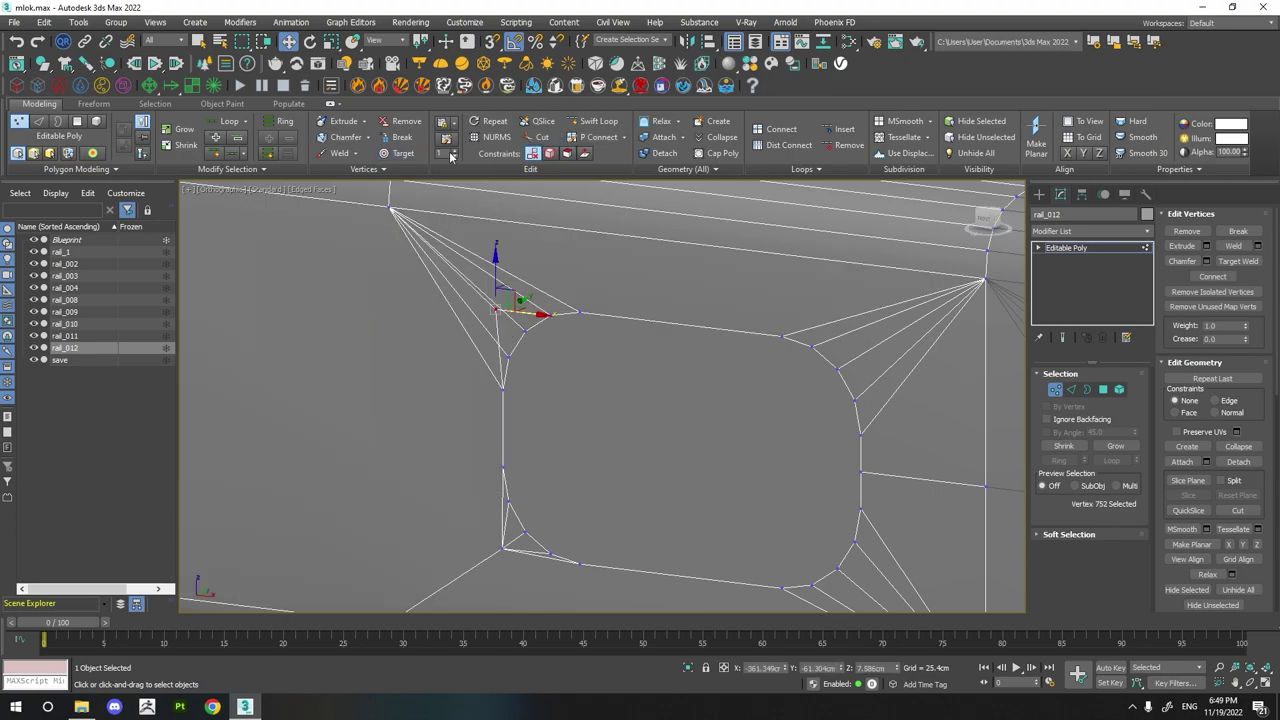
click(390, 153)
click(495, 308)
scroll(456, 437, down, 3)
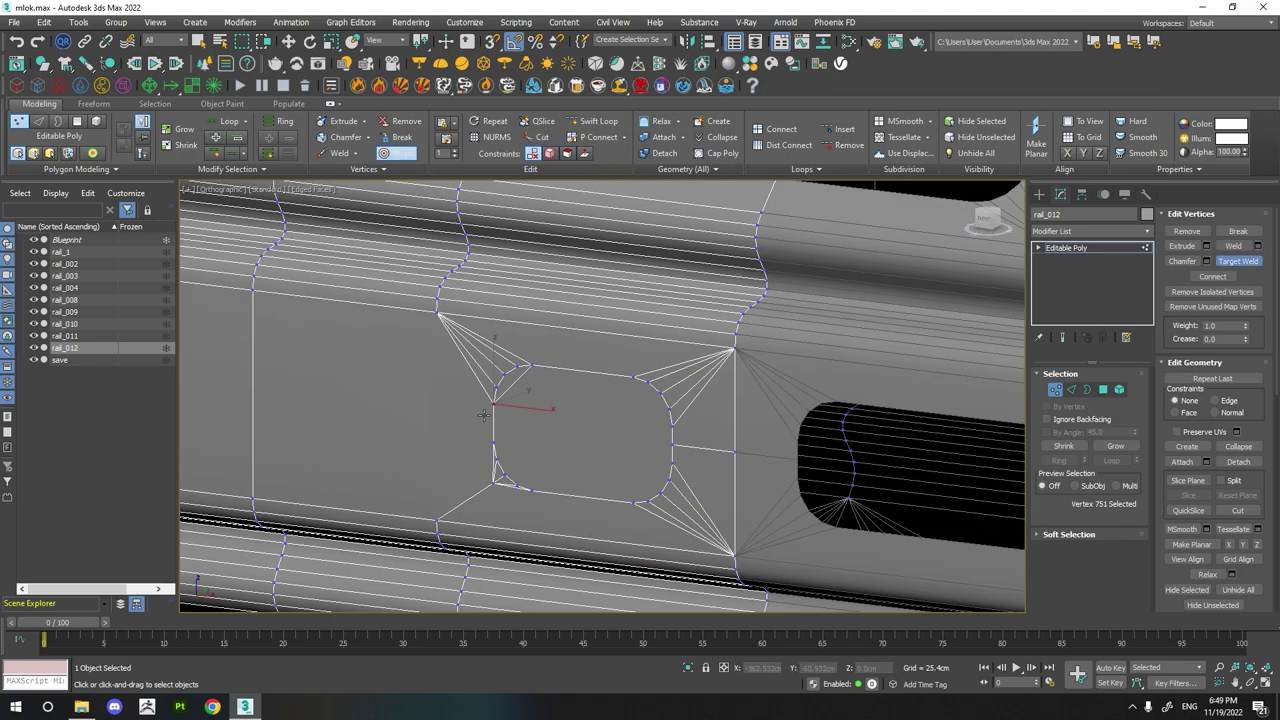
scroll(494, 386, up, 5)
right_click(479, 420)
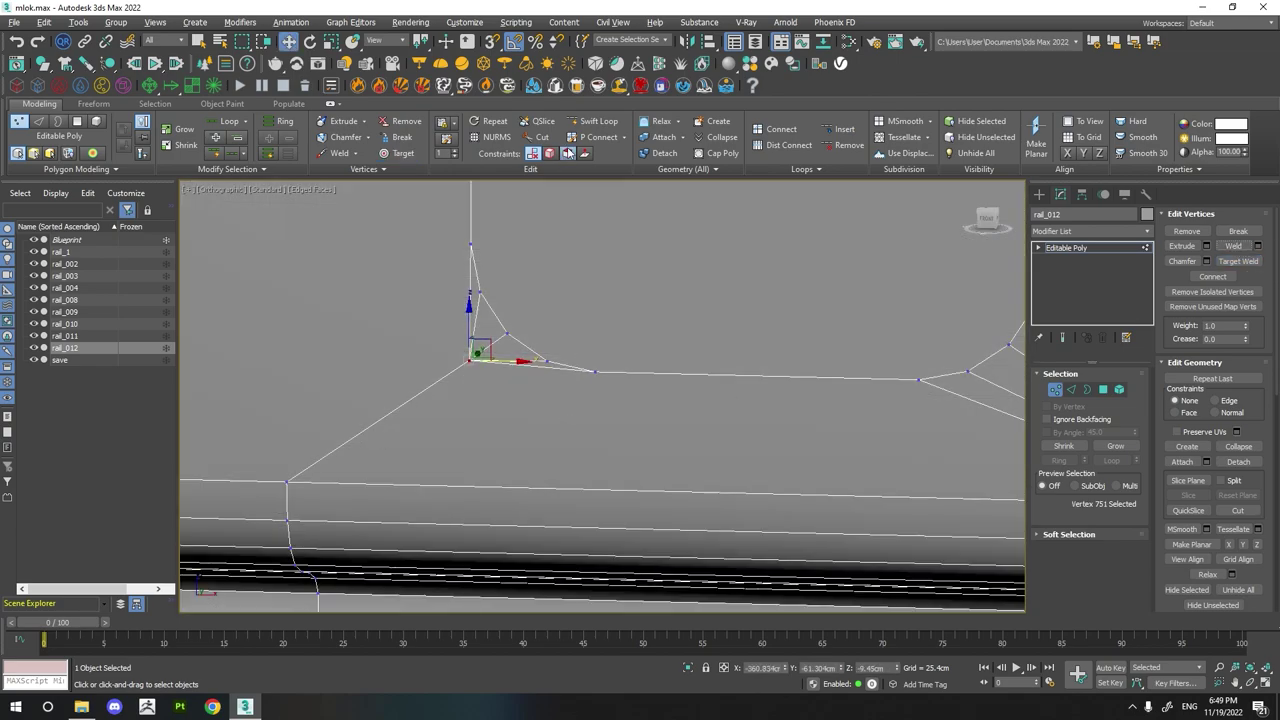
click(398, 153)
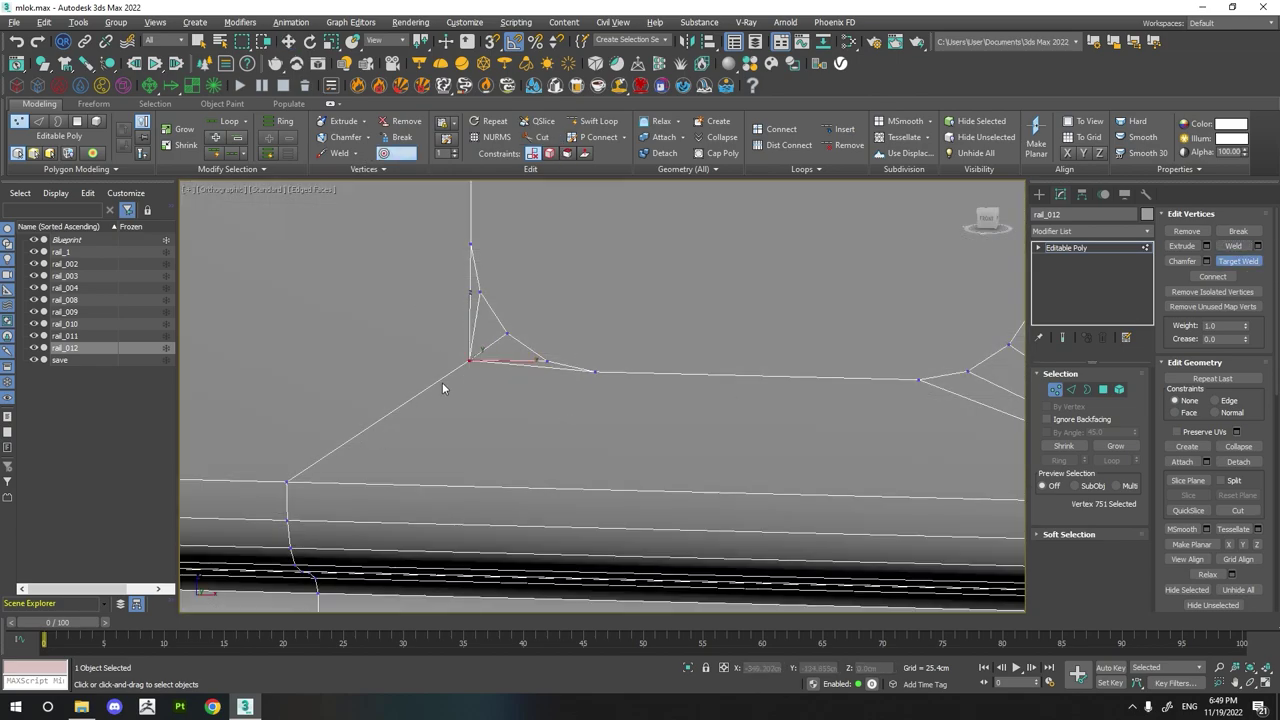
click(287, 484)
right_click(287, 484)
scroll(605, 333, down, 4)
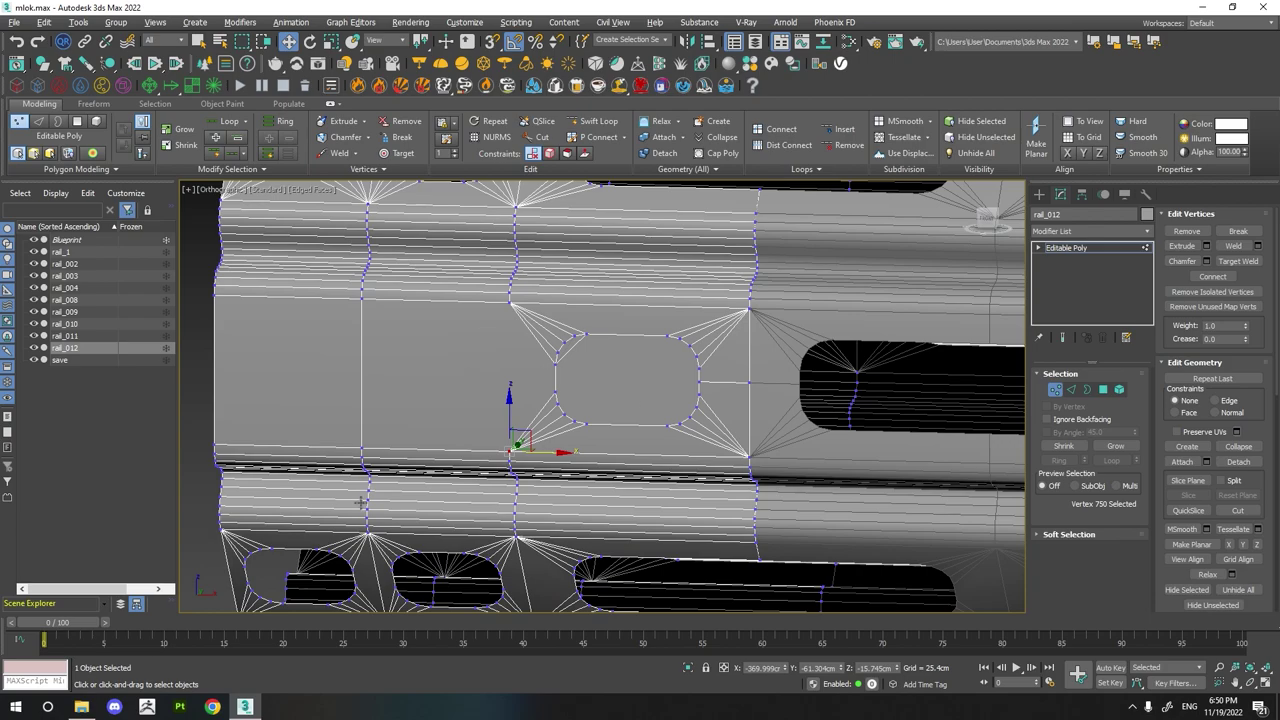
middle_drag(466, 406, 518, 400)
- Connect the selected edges with two new edges spread apart using Pinch -11
click(1071, 389)
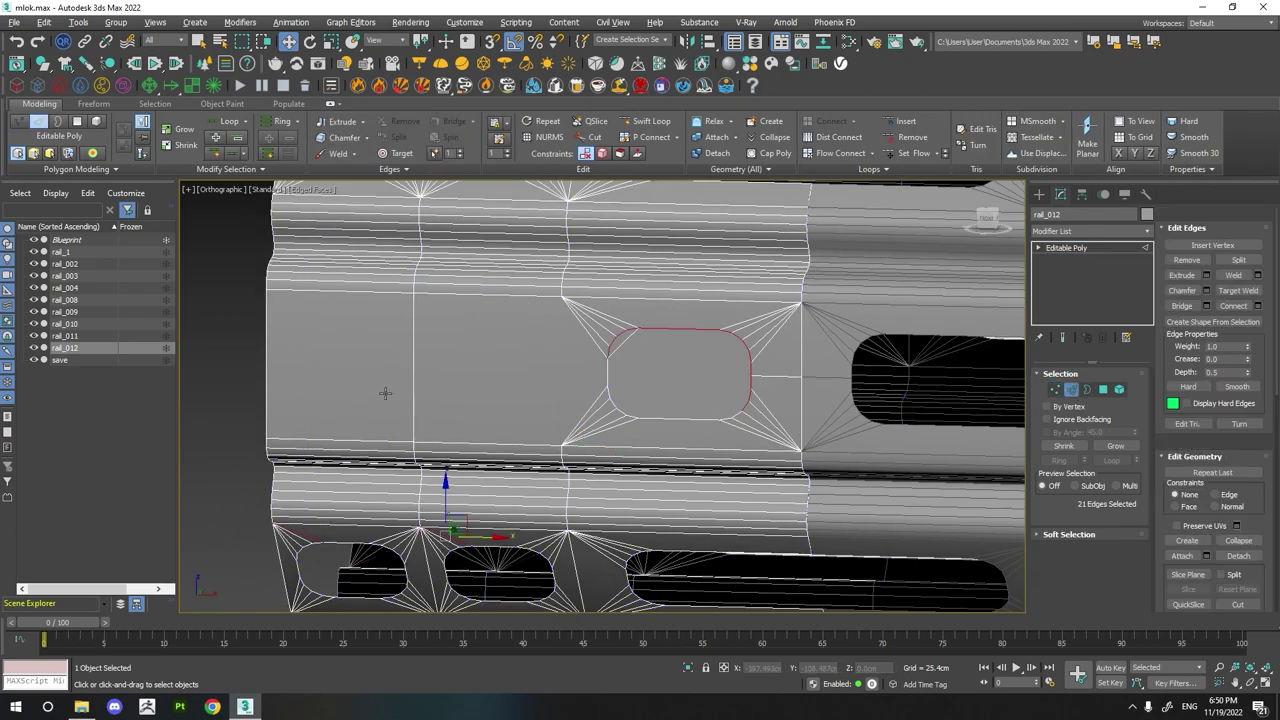
click(340, 362)
key(ctrl+shift+e)
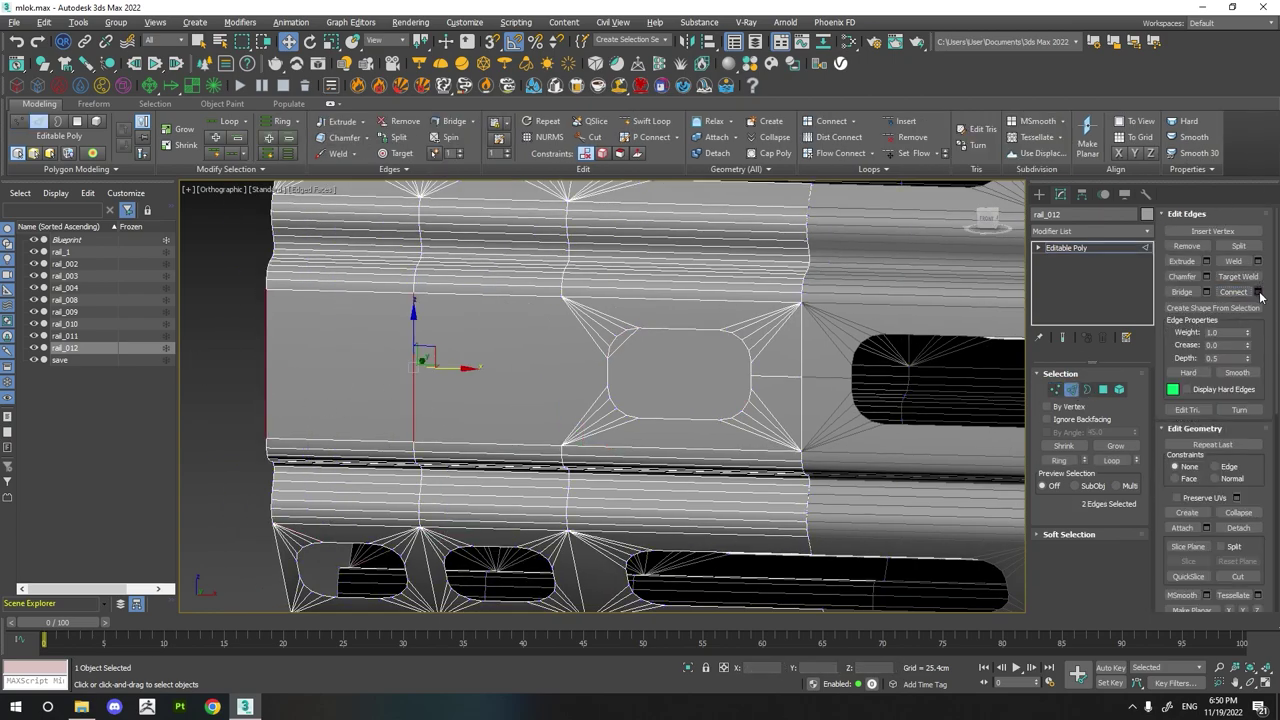
drag(611, 422, 610, 441)
click(609, 460)
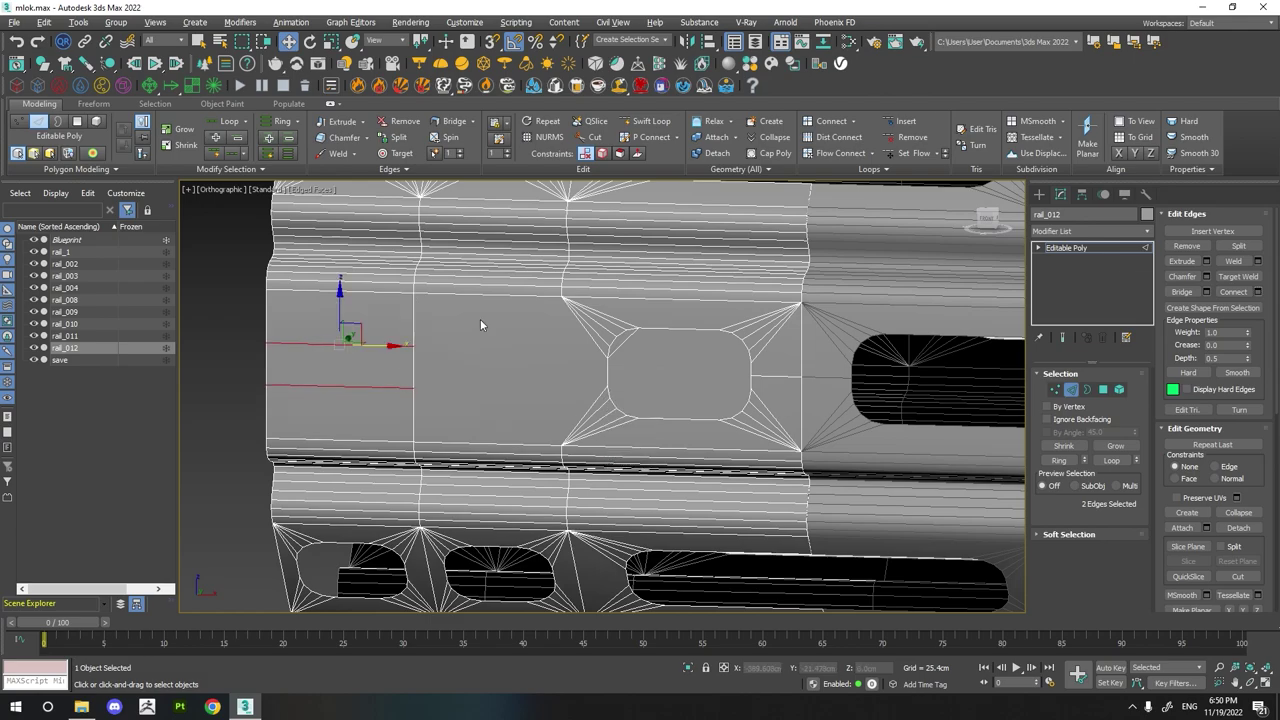
- Cut a new edge from the connected edge to the slot corner, snapping to vertices
click(582, 140)
key(s)
click(413, 387)
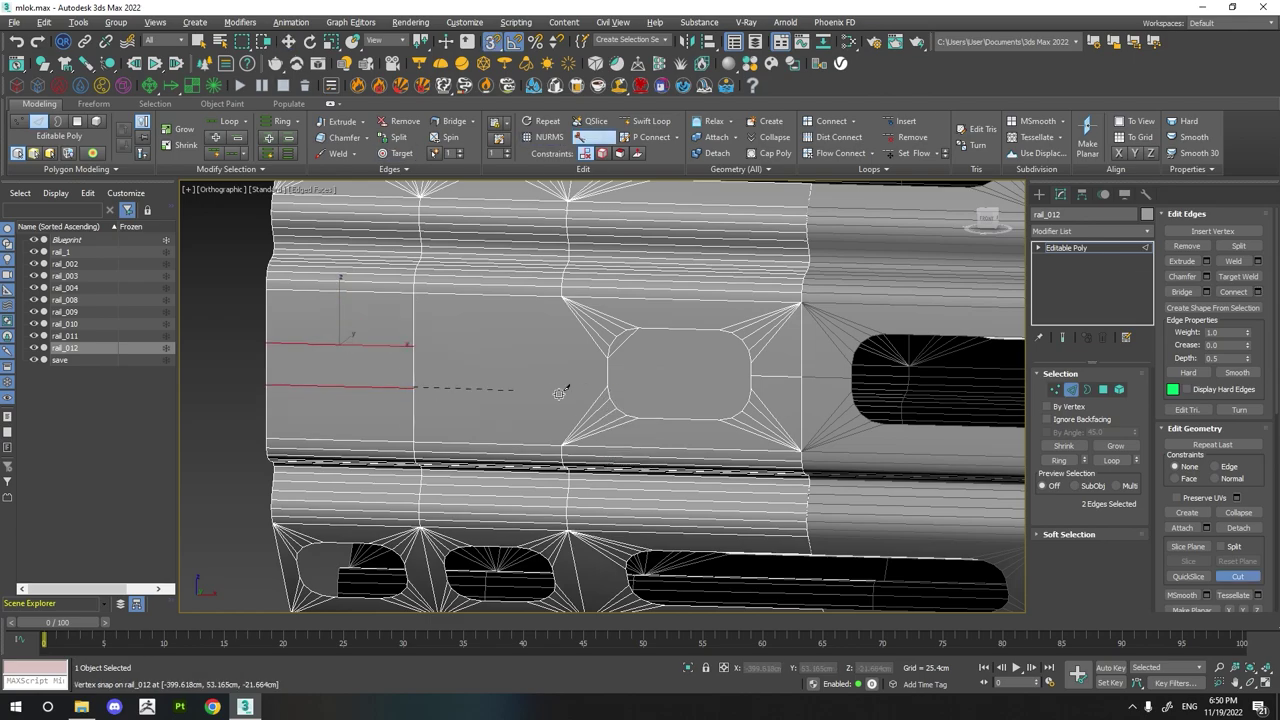
click(418, 345)
right_click(360, 354)
scroll(360, 354, down, 2)
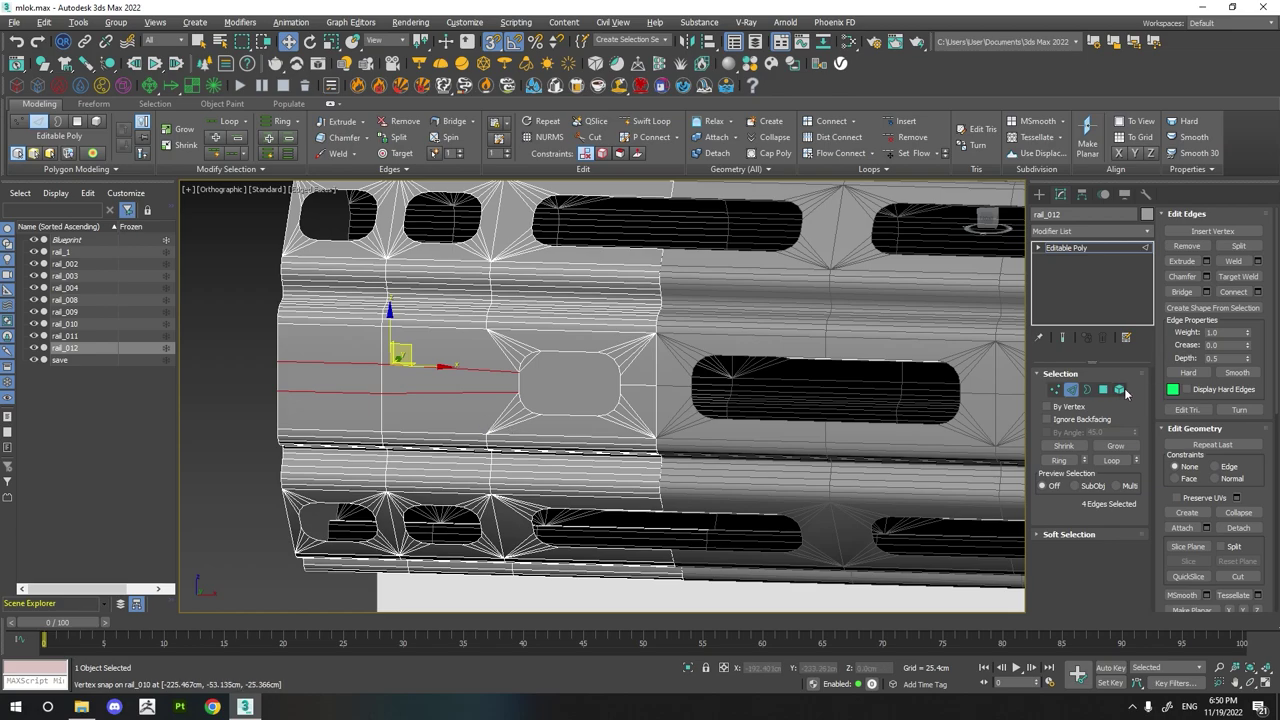
- Connect the two corner vertices above the slot with a new edge
click(1103, 389)
click(596, 428)
click(578, 378)
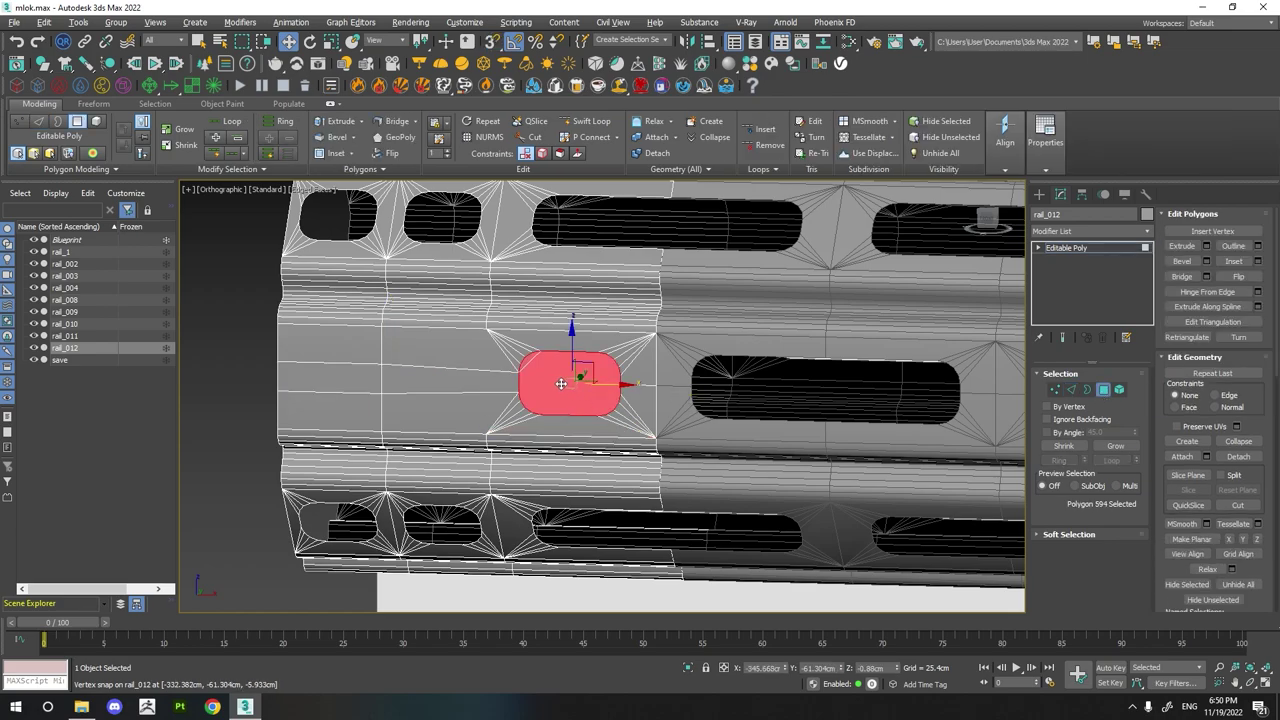
scroll(578, 378, up, 4)
click(493, 357)
key(1)
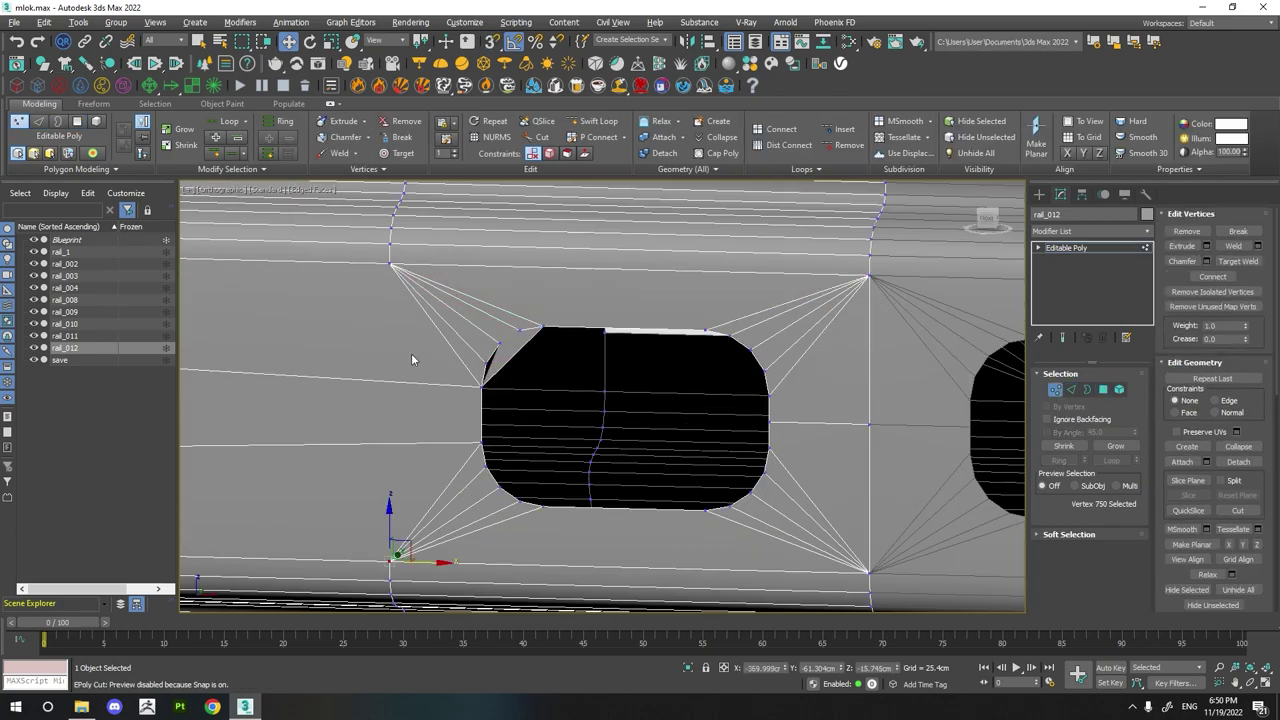
scroll(453, 318, up, 3)
ctrl+click(557, 321)
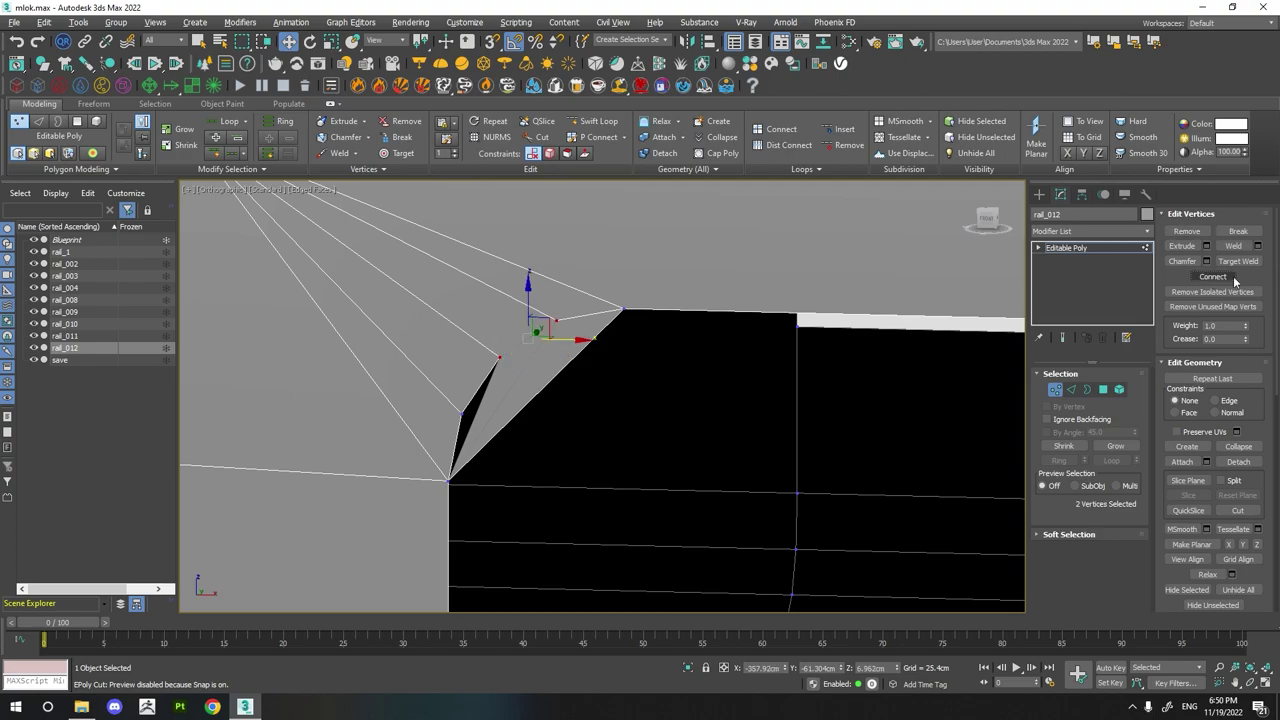
click(1212, 277)
- Delete the broken wedge polygon at the slot's upper-left corner
key(4)
click(571, 350)
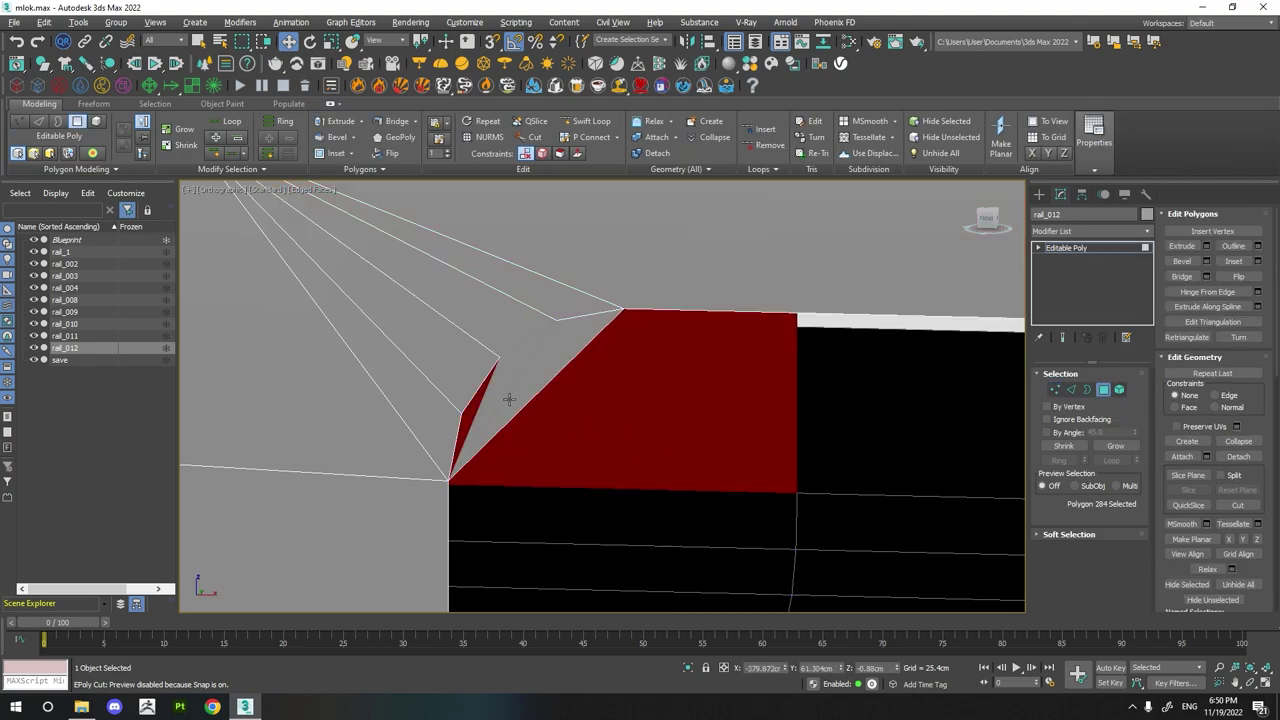
scroll(510, 395, down, 3)
key(Delete)
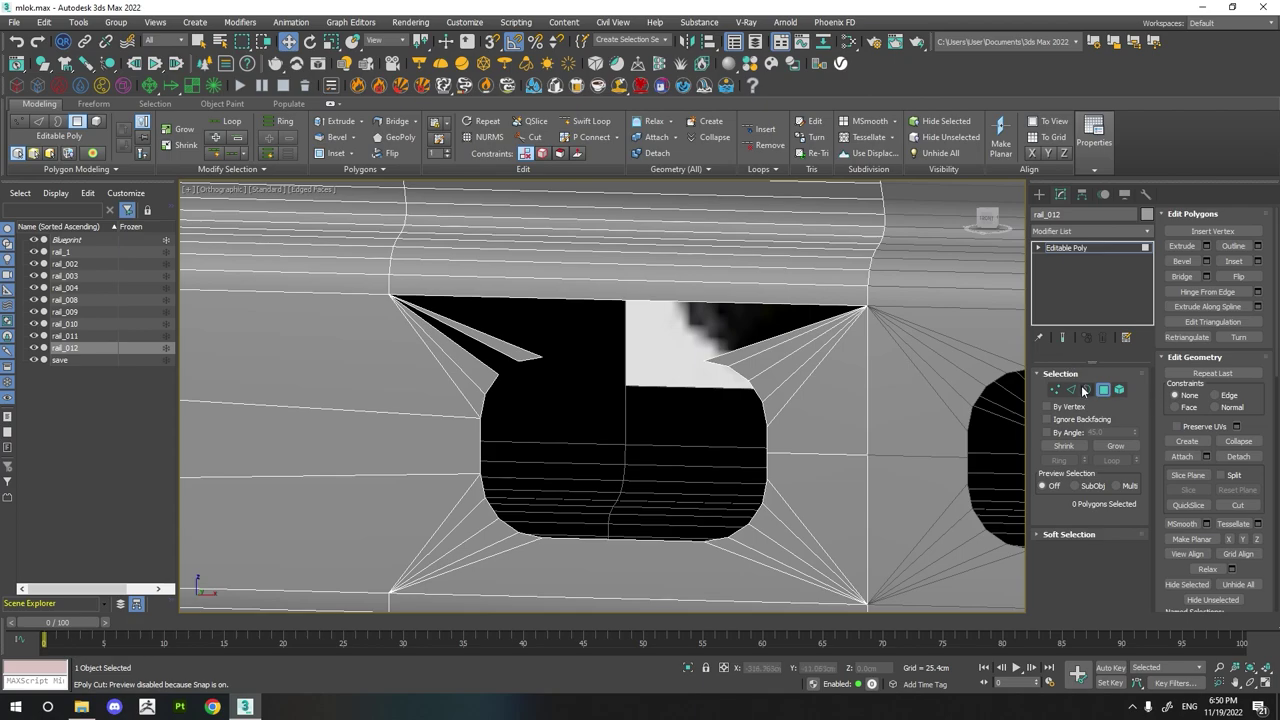
- Bridge the edges on both sides of the gap to rebuild the wedge faces
key(2)
click(800, 330)
ctrl+click(470, 328)
click(1182, 291)
scroll(508, 352, up, 2)
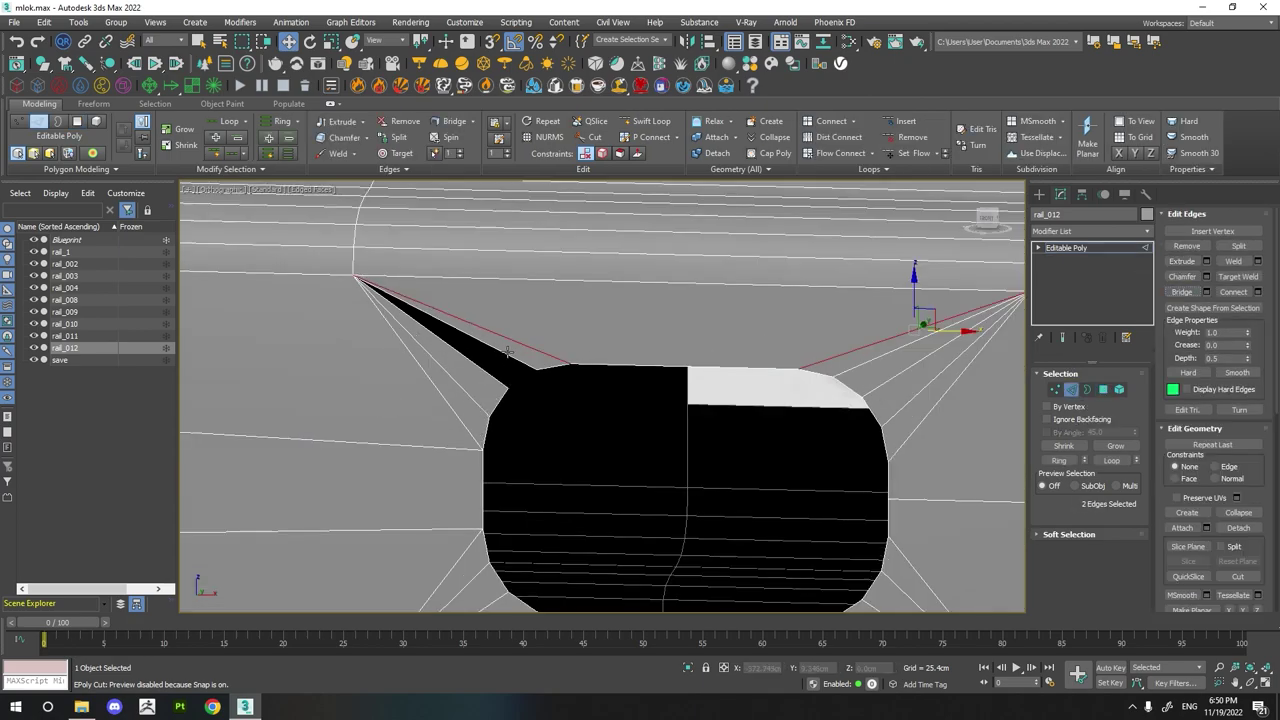
click(508, 352)
click(1182, 291)
scroll(707, 413, down, 3)
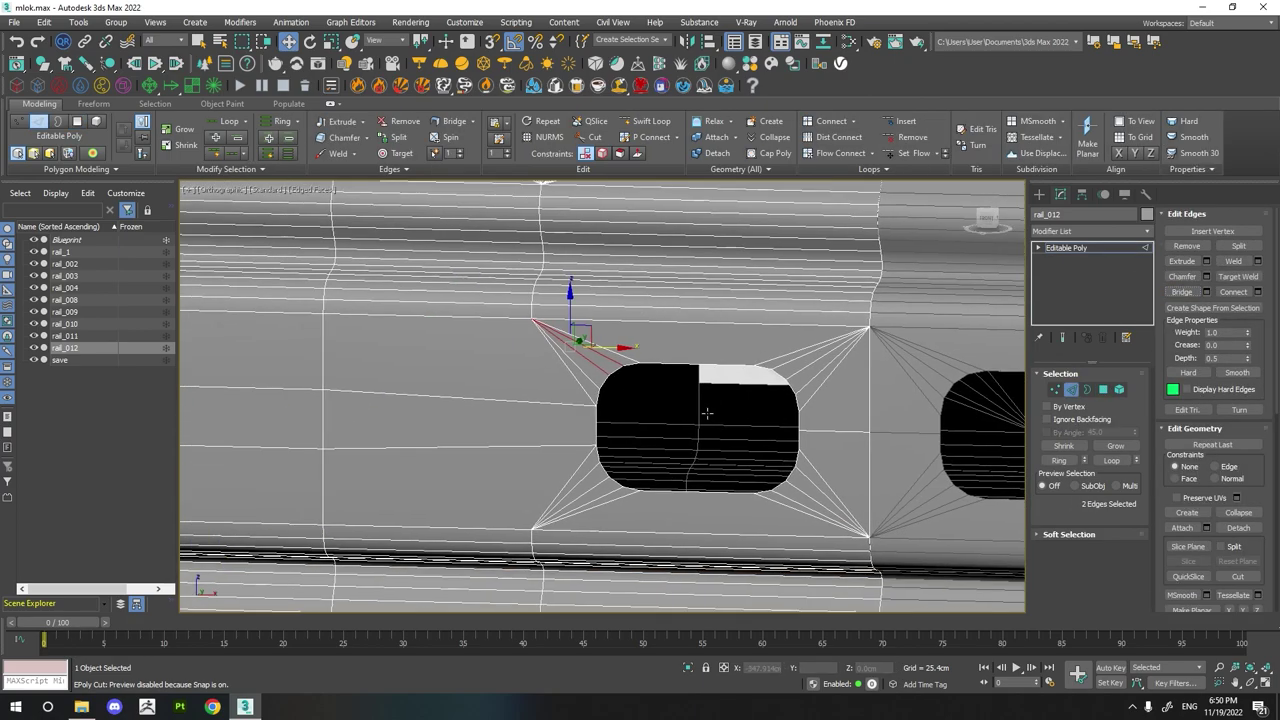
click(1103, 389)
- Clone the slot panel's polygons up to the top face of the rail
scroll(737, 491, down, 2)
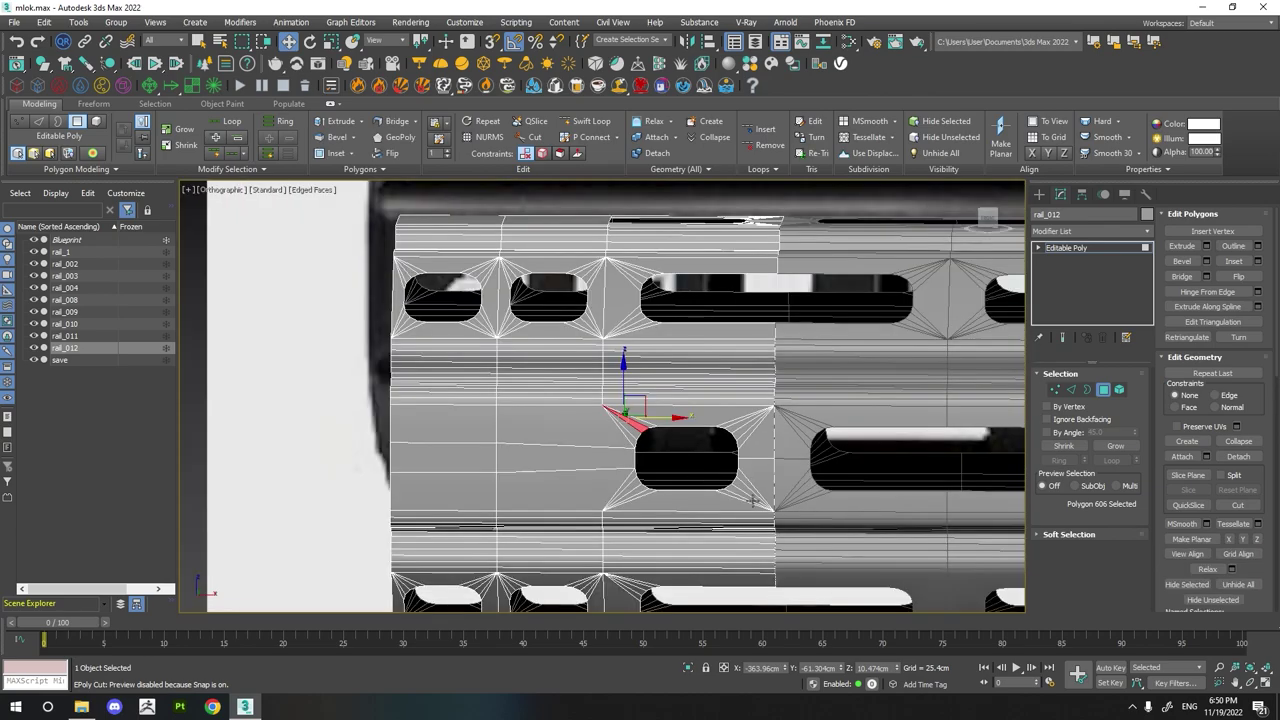
scroll(760, 466, up, 2)
scroll(809, 509, down, 3)
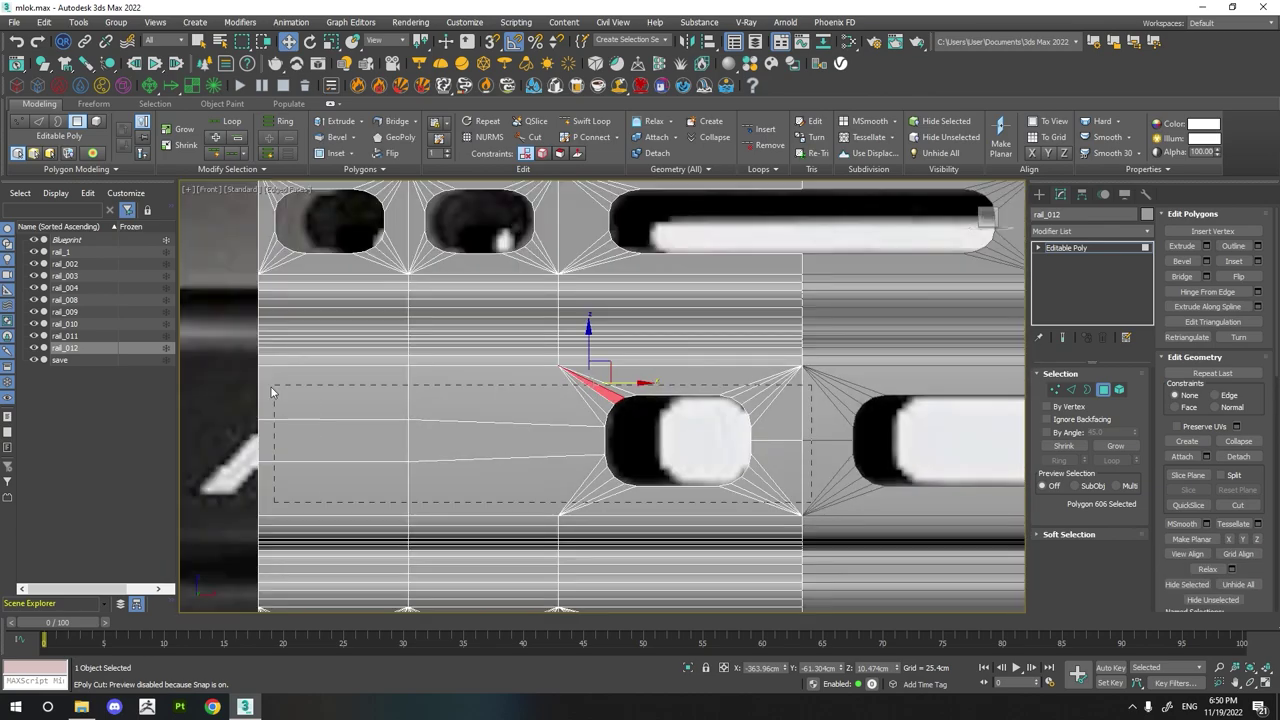
shift+click(366, 420)
scroll(584, 464, up, 3)
alt+click(584, 464)
alt+middle_drag(584, 464, 646, 538)
key(e)
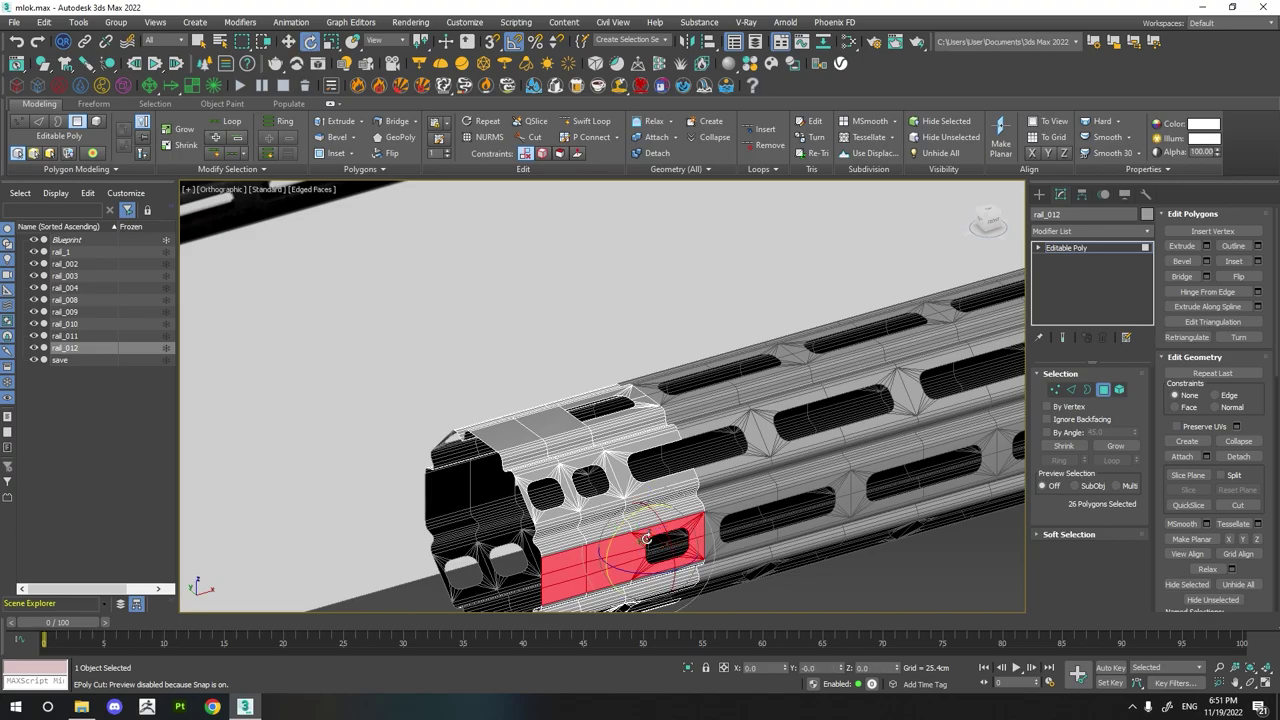
scroll(673, 550, down, 2)
scroll(673, 550, up, 2)
key(w)
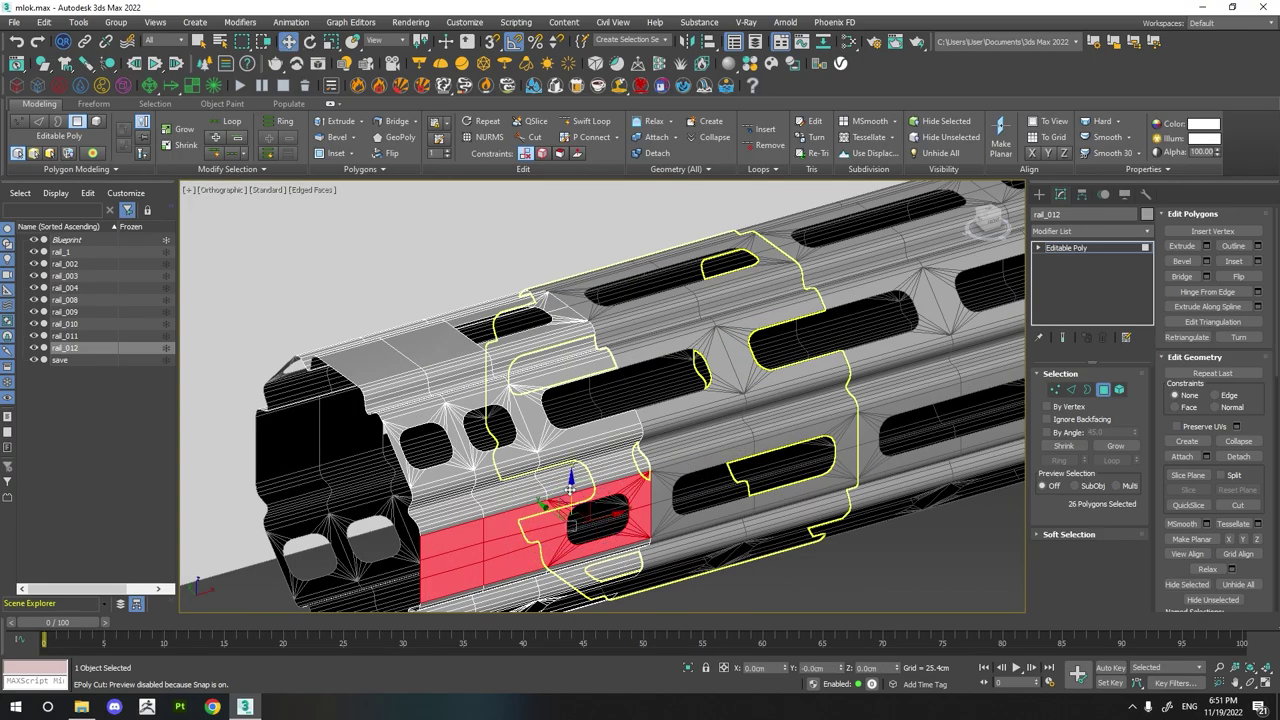
shift+drag(571, 470, 571, 270)
click(690, 370)
- Snap the right column of panel polygons into the middle column's gap
key(e)
alt+middle_drag(690, 370, 760, 420)
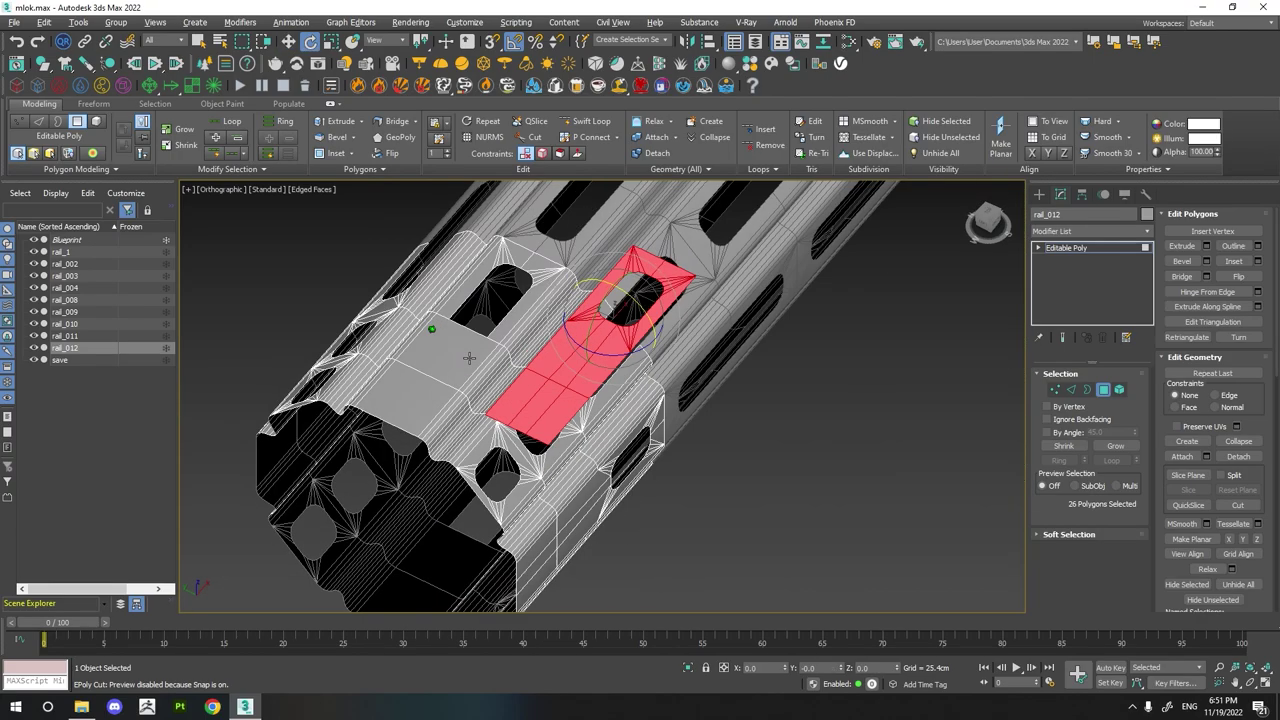
middle_drag(460, 500, 504, 541)
drag(504, 541, 476, 232)
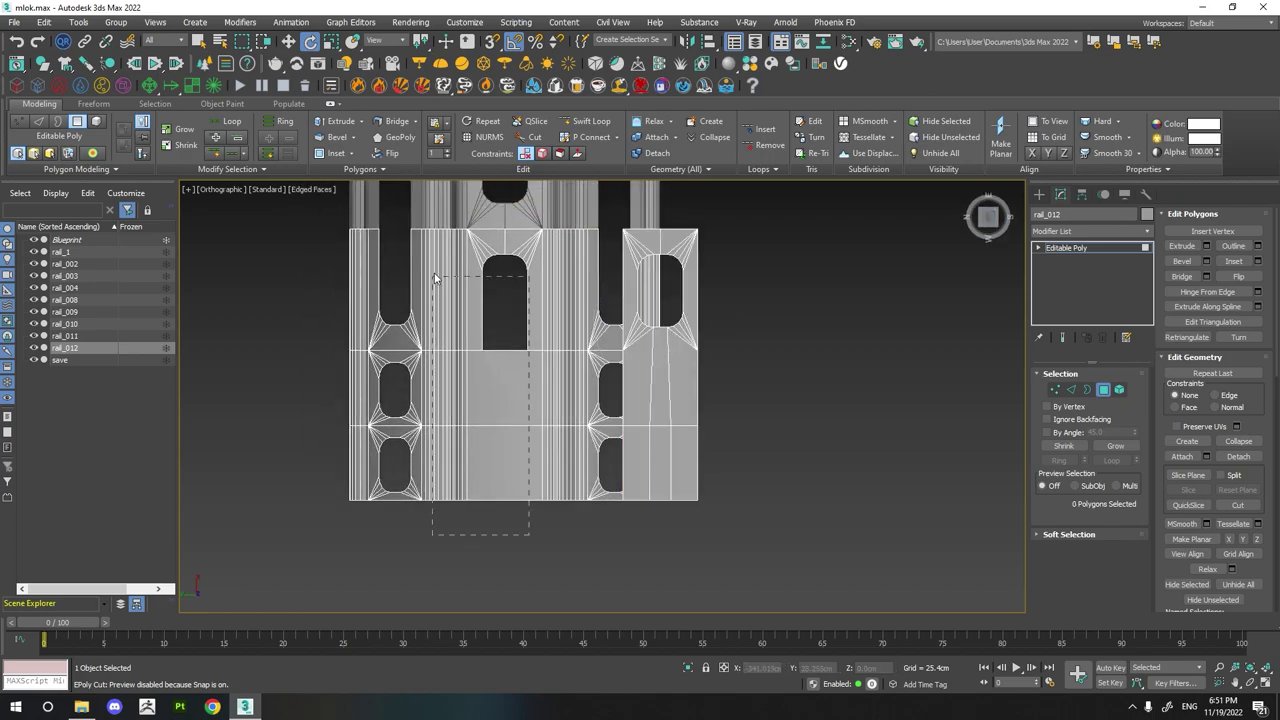
click(703, 234)
drag(703, 234, 615, 508)
key(w)
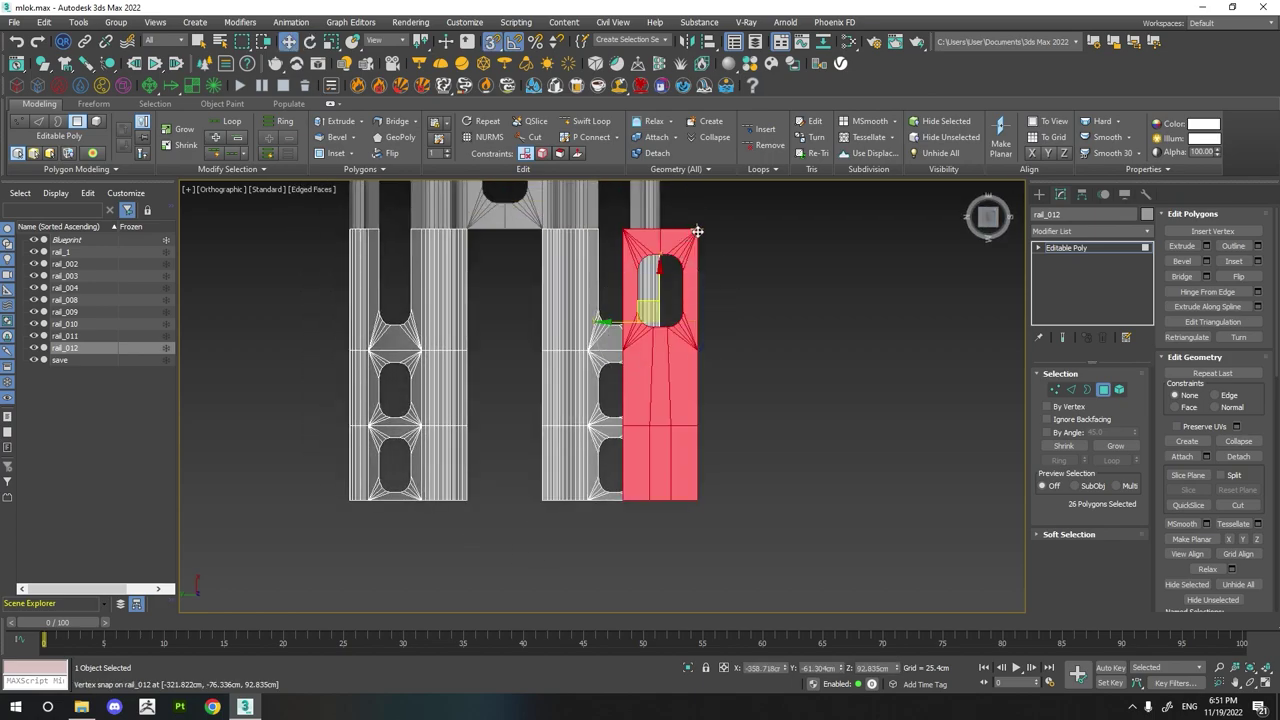
drag(697, 229, 542, 229)
- Select the vertices along the seam between the columns
click(1057, 389)
scroll(541, 320, up, 5)
middle_drag(541, 320, 443, 508)
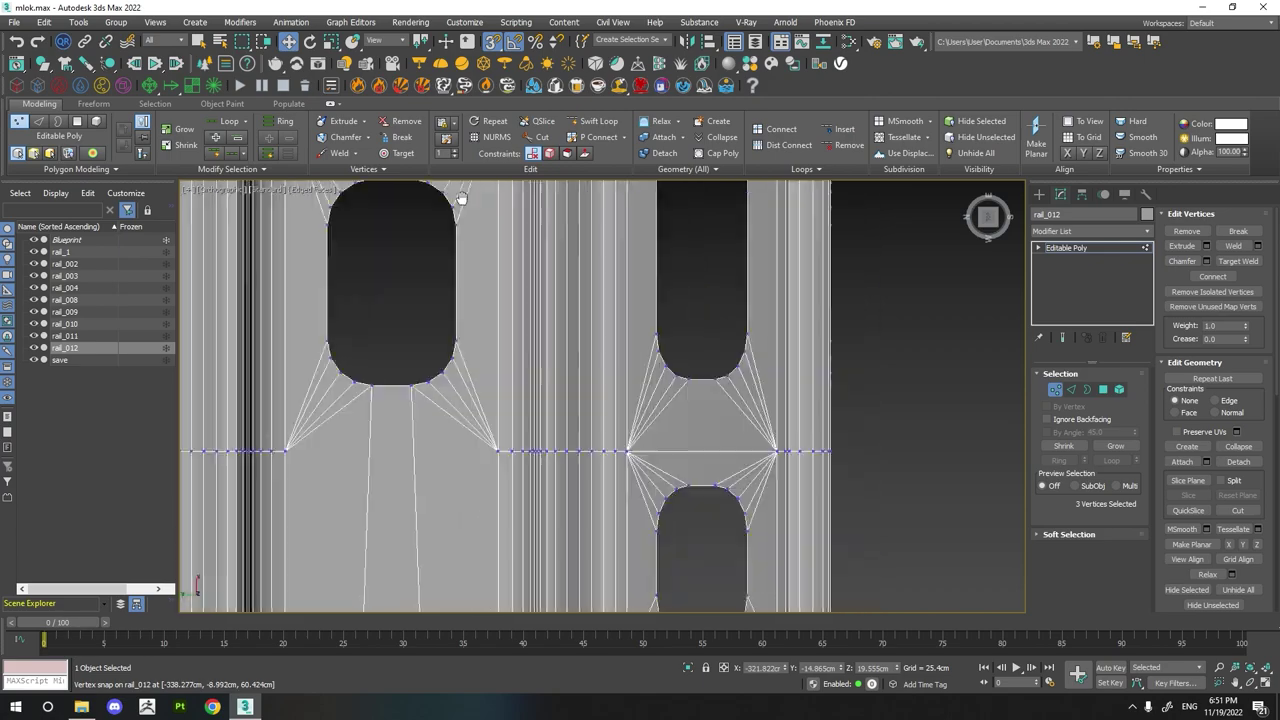
scroll(443, 508, down, 3)
scroll(750, 410, up, 3)
ctrl+drag(600, 400, 506, 480)
scroll(506, 480, down, 4)
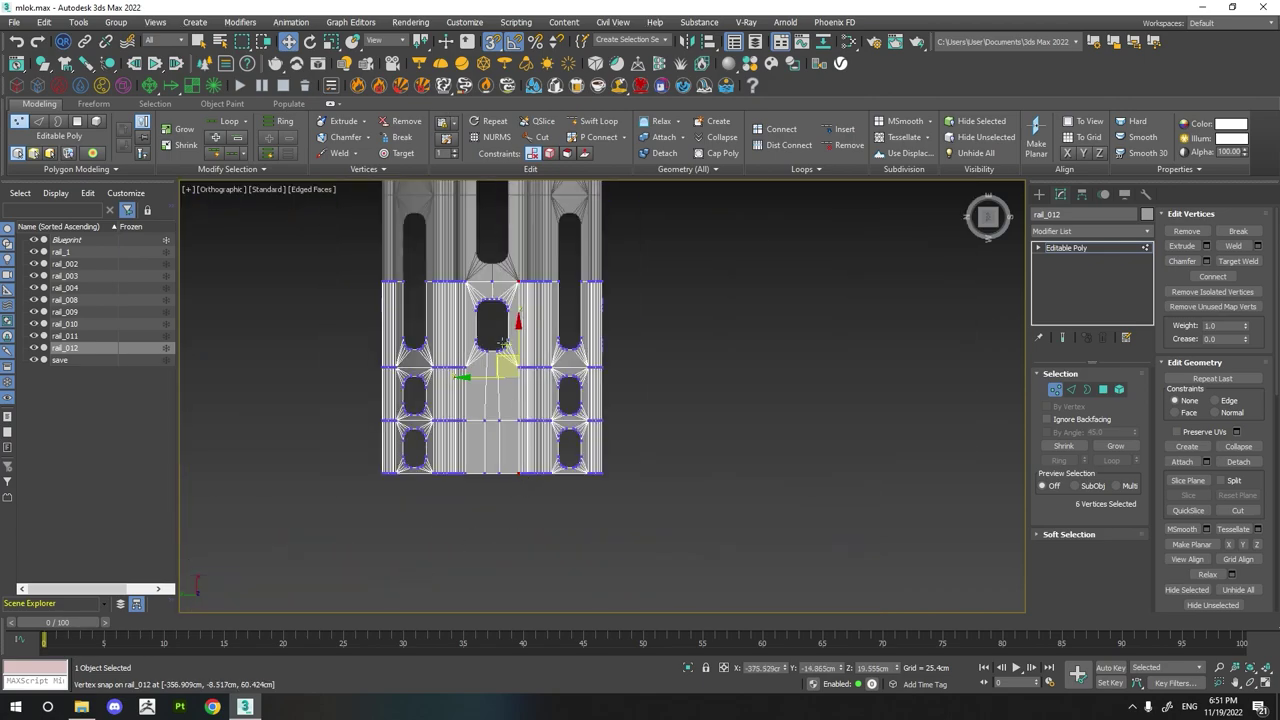
scroll(511, 407, up, 4)
scroll(511, 407, down, 5)
- Orbit around the rail end to inspect it, then restore the earlier viewport view
alt+middle_drag(585, 285, 560, 520)
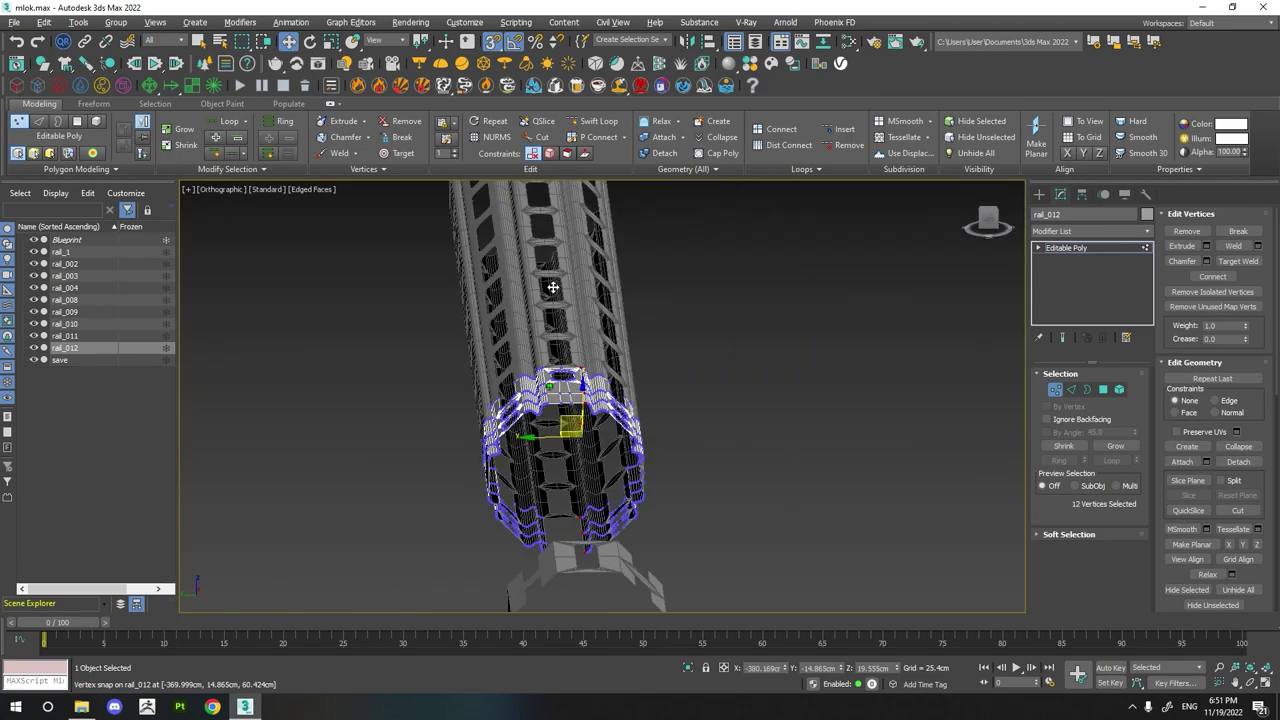
drag(766, 514, 591, 525)
alt+middle_drag(591, 525, 581, 400)
scroll(581, 336, up, 5)
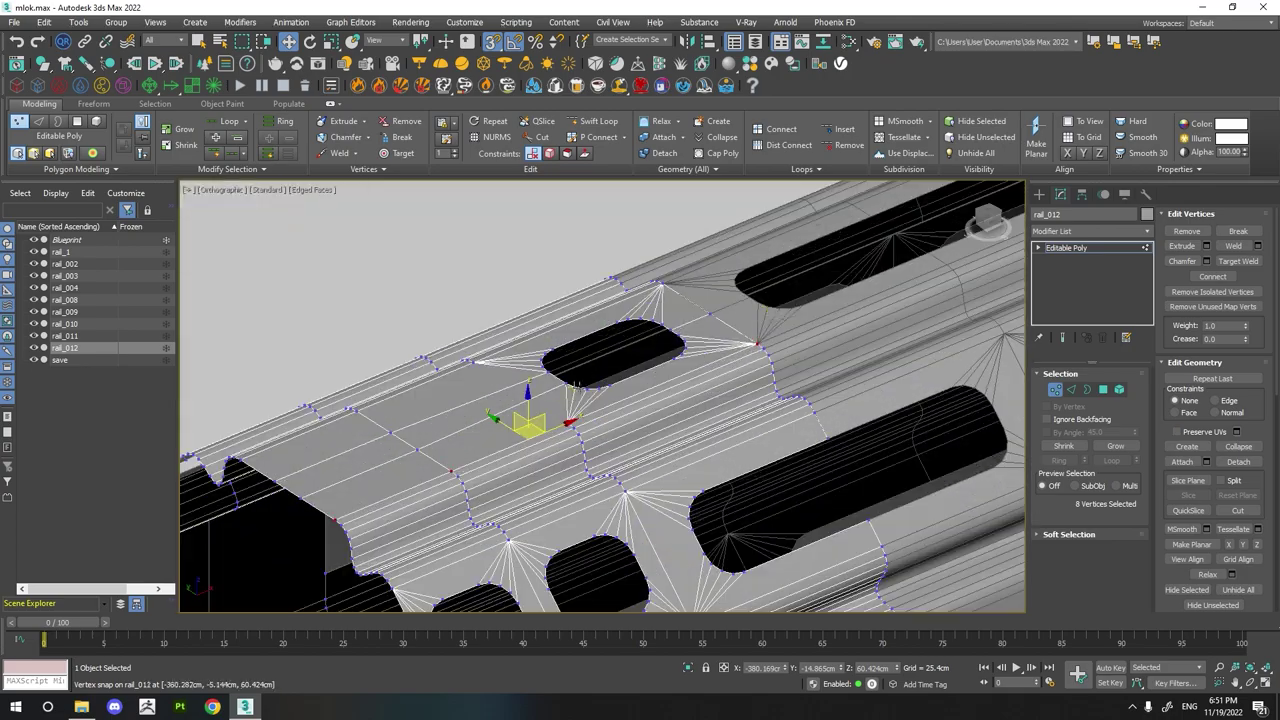
key(shift+z)
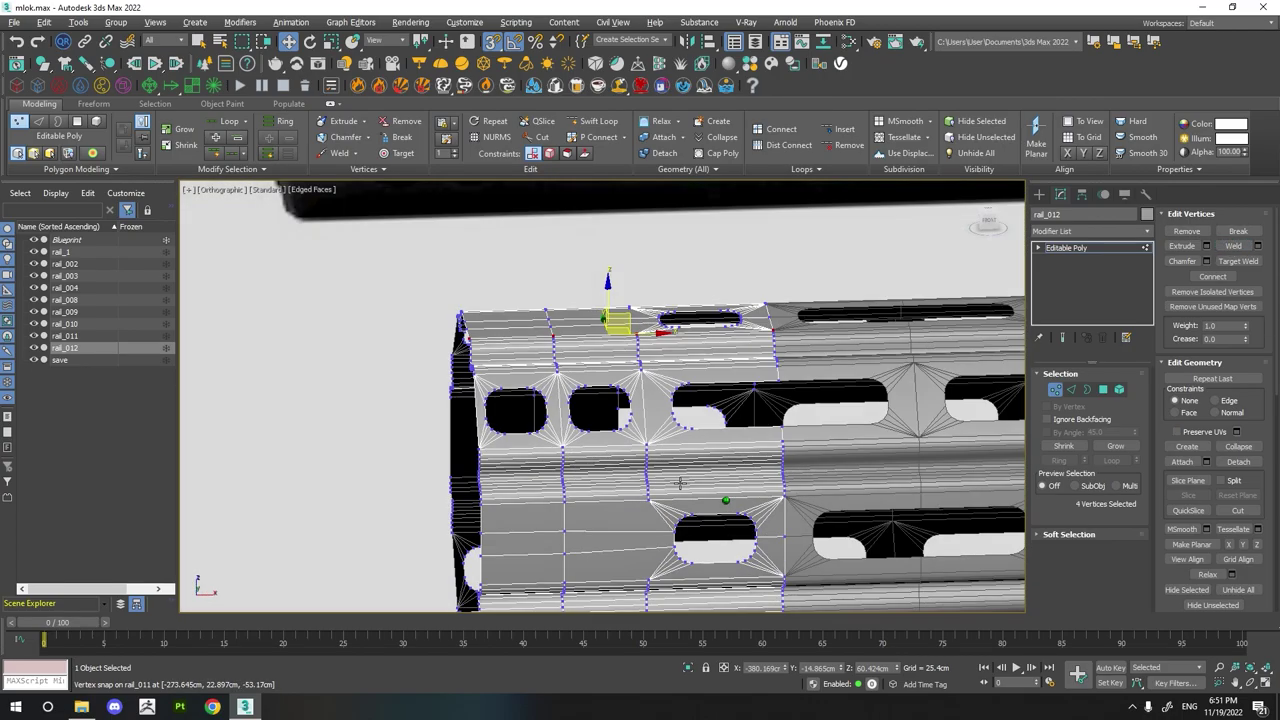
key(shift+z)
key(shift+z)
key(shift+z)
- Slice the end section's edges with a slice plane snapped to a slot vertex
key(1)
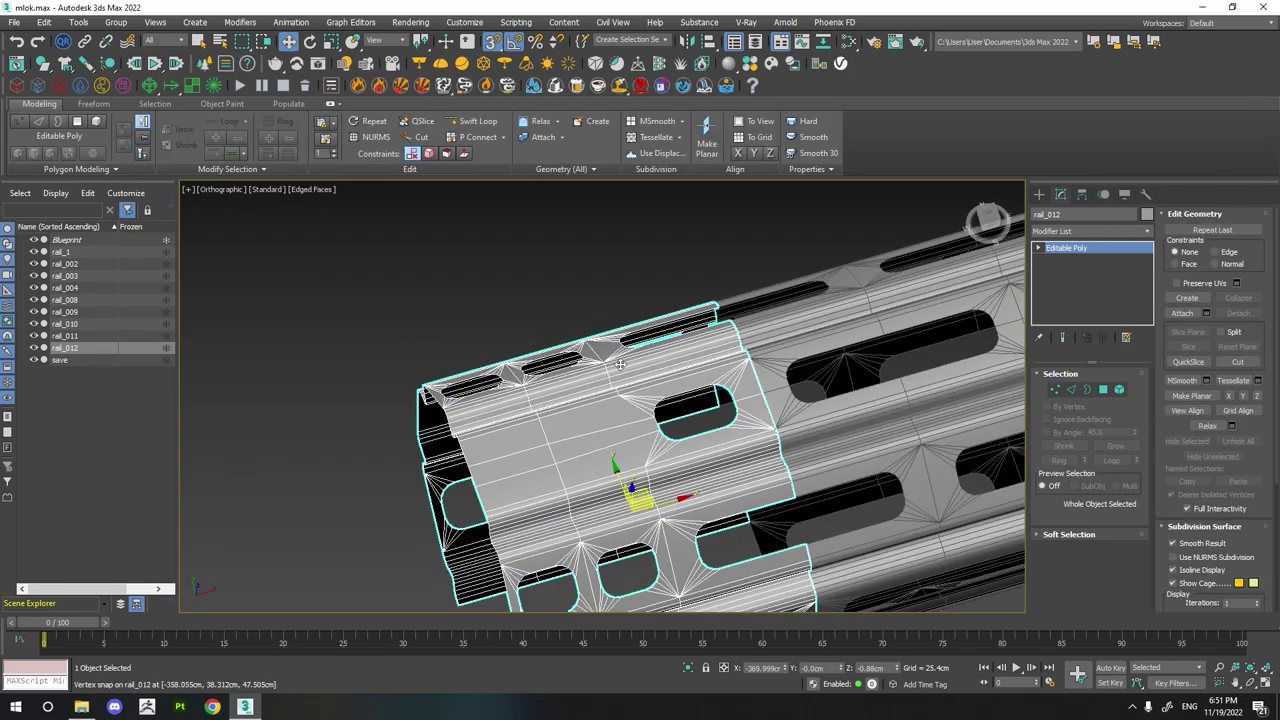
key(2)
key(shift+z)
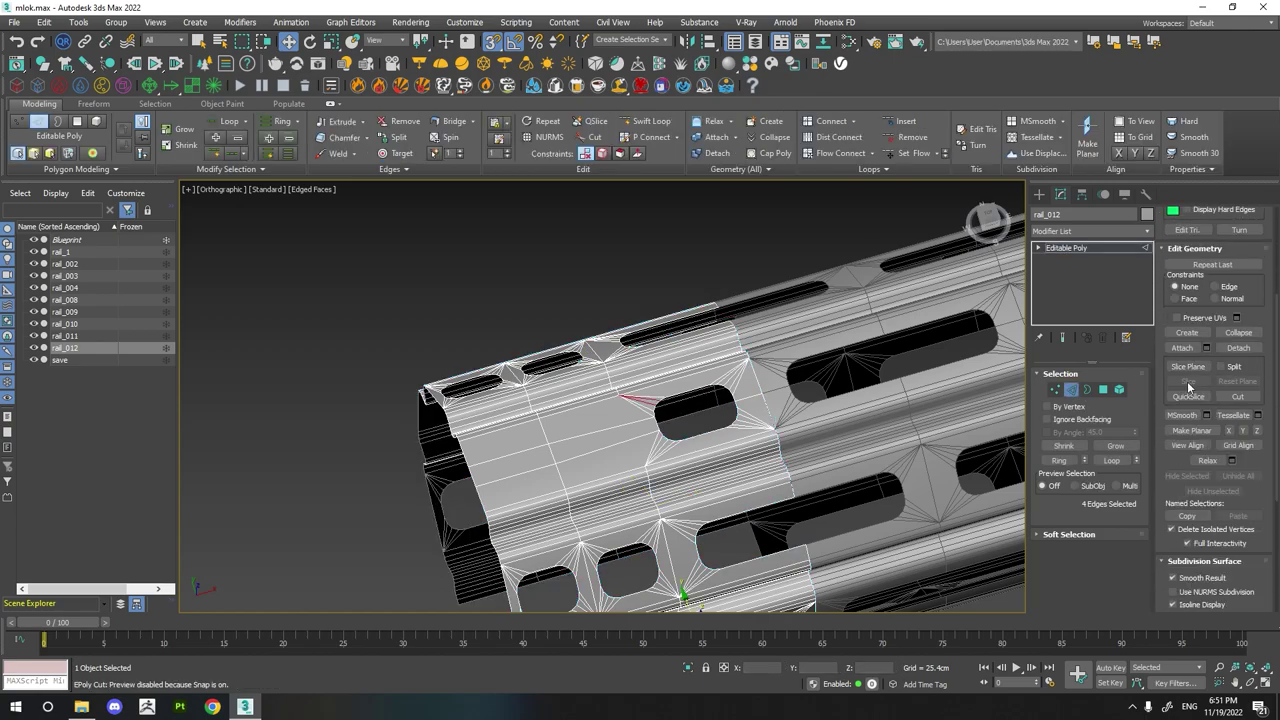
click(1188, 366)
alt+middle_drag(760, 400, 786, 242)
scroll(786, 242, up, 3)
scroll(786, 242, down, 1)
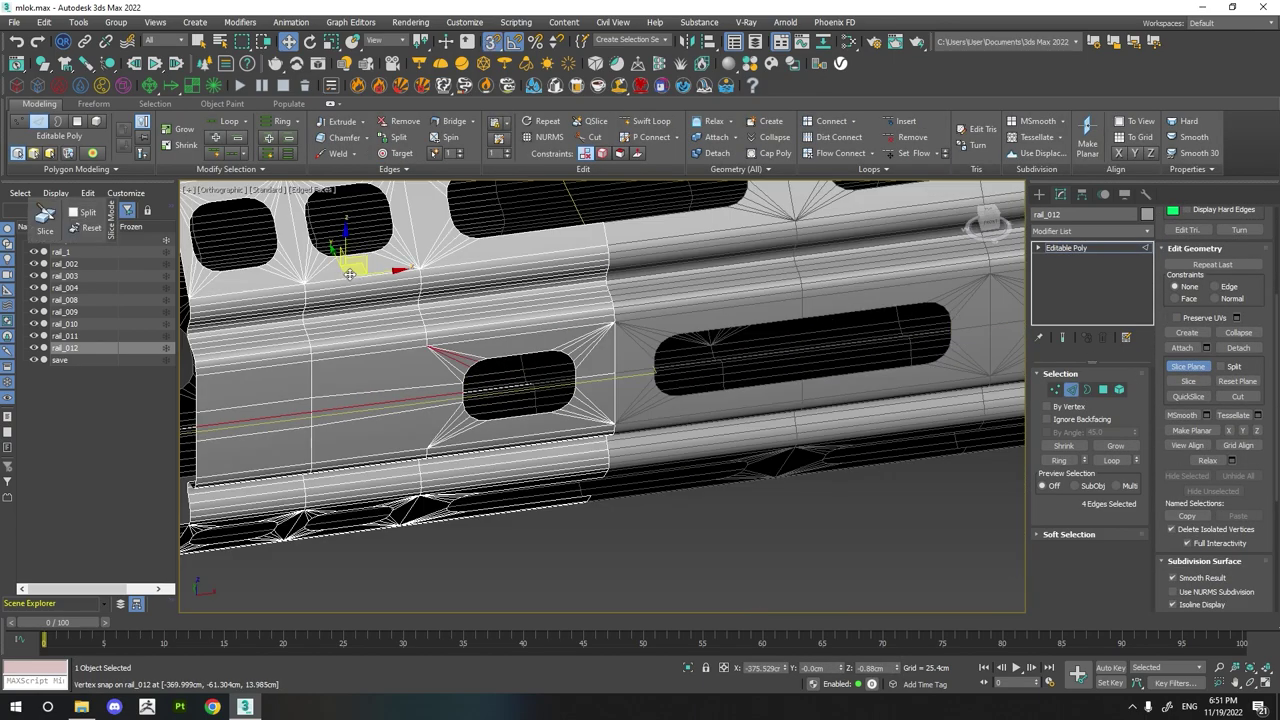
click(1188, 381)
scroll(610, 437, down, 3)
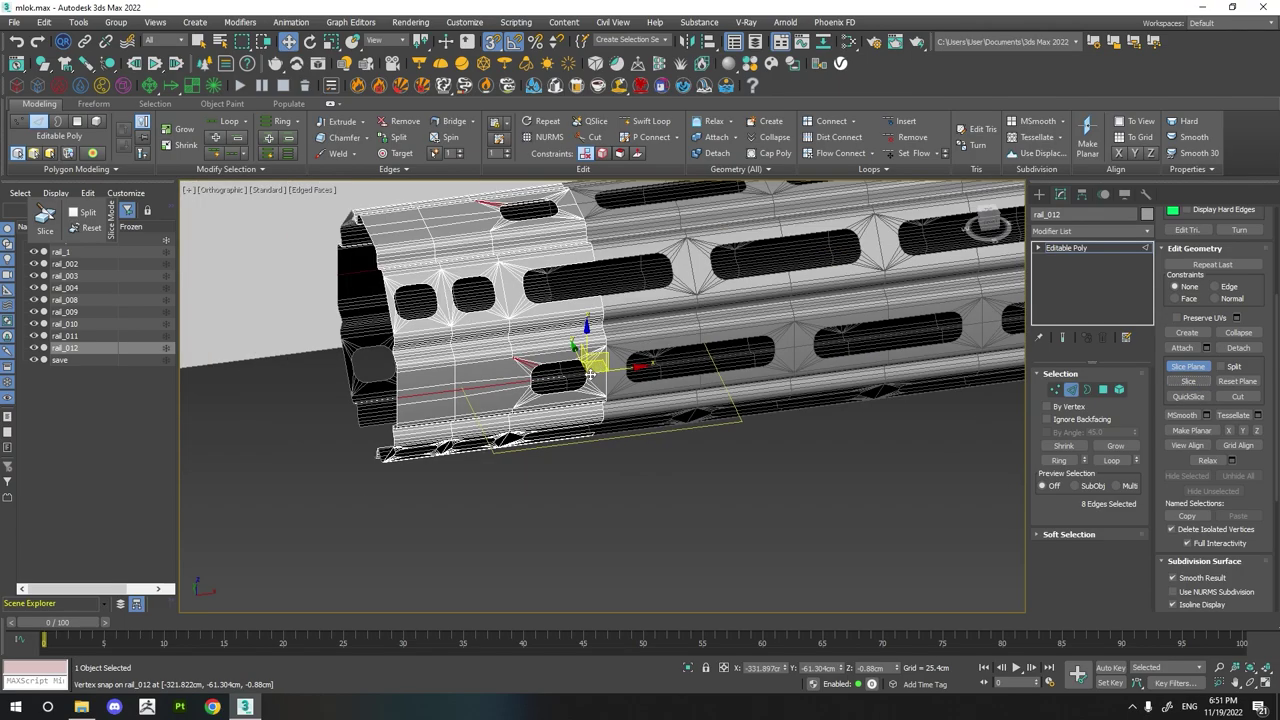
key(e)
key(w)
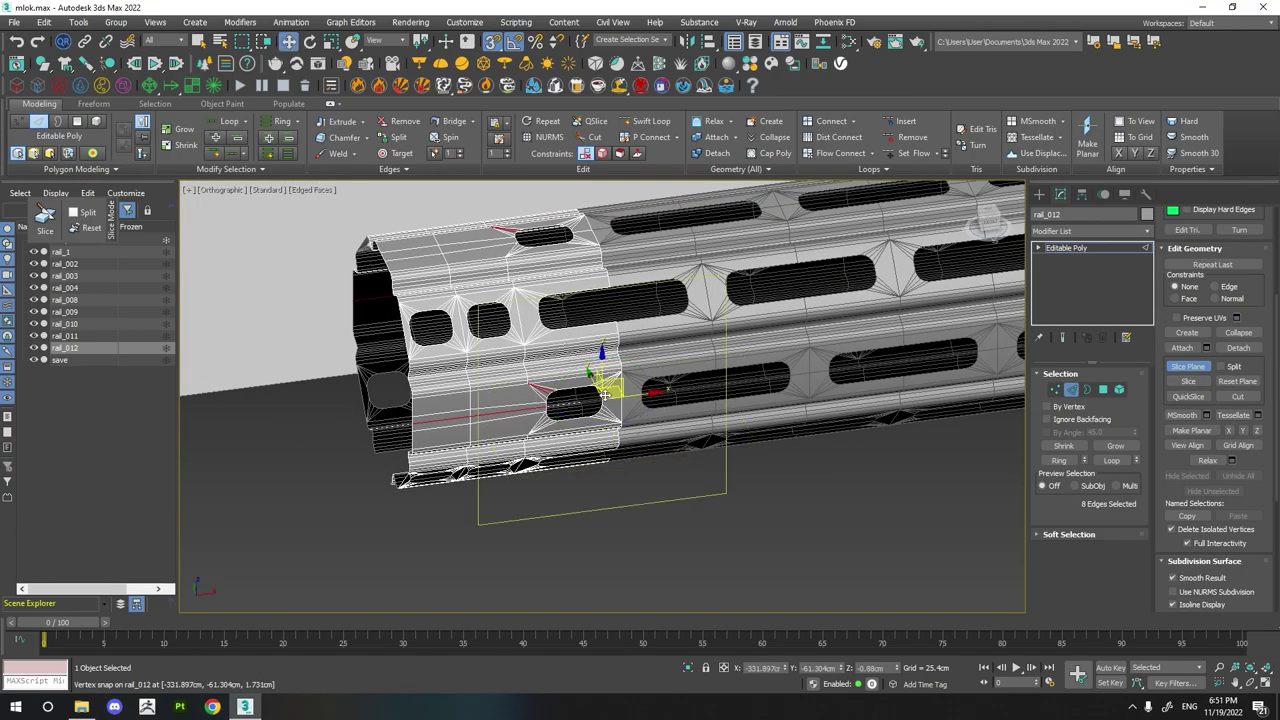
scroll(560, 380, up, 3)
scroll(502, 322, up, 2)
drag(502, 322, 505, 324)
scroll(528, 342, down, 5)
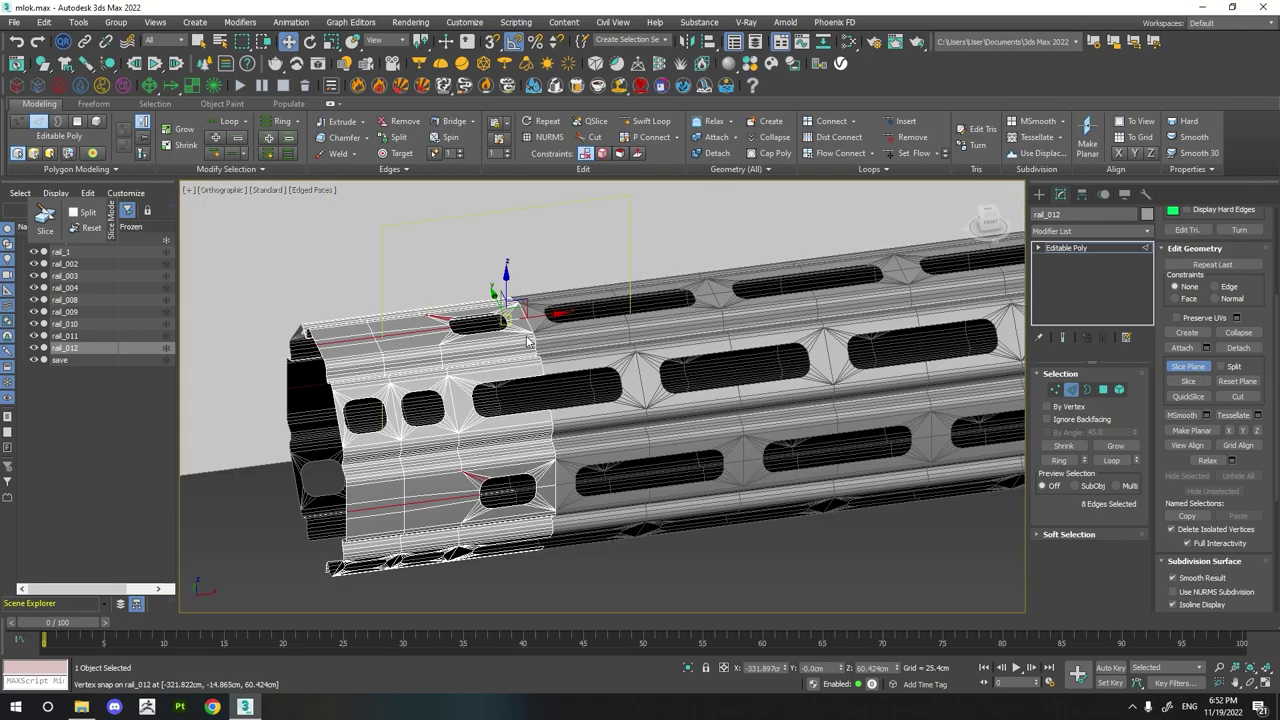
- Delete the extra lower-left polygons, leaving a single side panel
alt+middle_drag(560, 400, 372, 362)
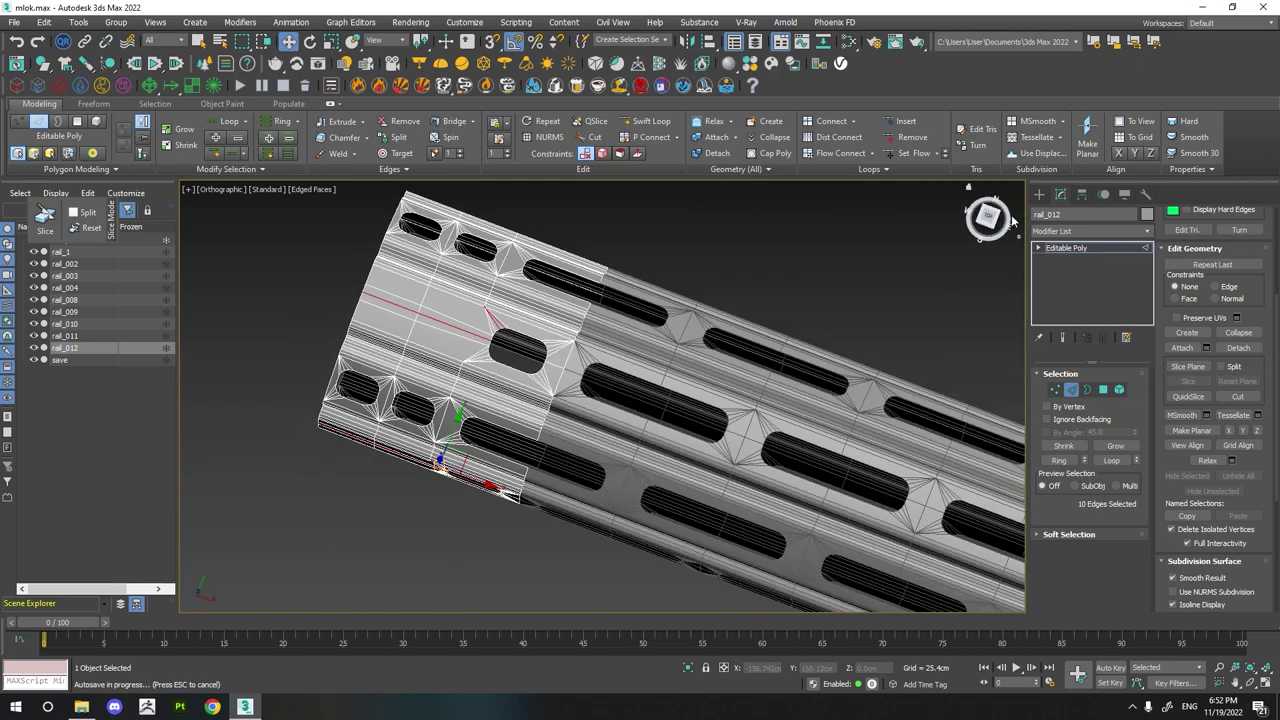
key(t)
key(4)
mouse_move(306, 286)
mouse_down()
mouse_move(687, 502)
mouse_move(704, 473)
mouse_up()
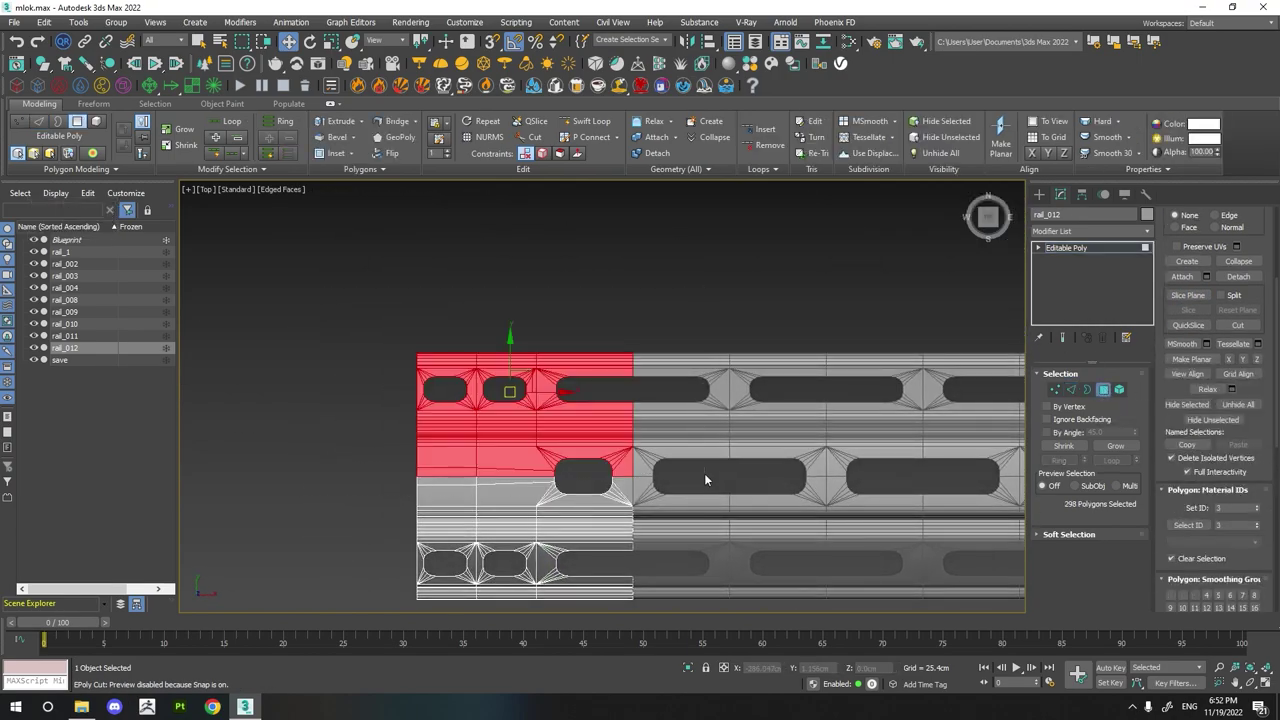
mouse_move(704, 473)
alt+middle_down()
mouse_move(620, 400)
mouse_move(987, 225)
alt+middle_up()
click(987, 225)
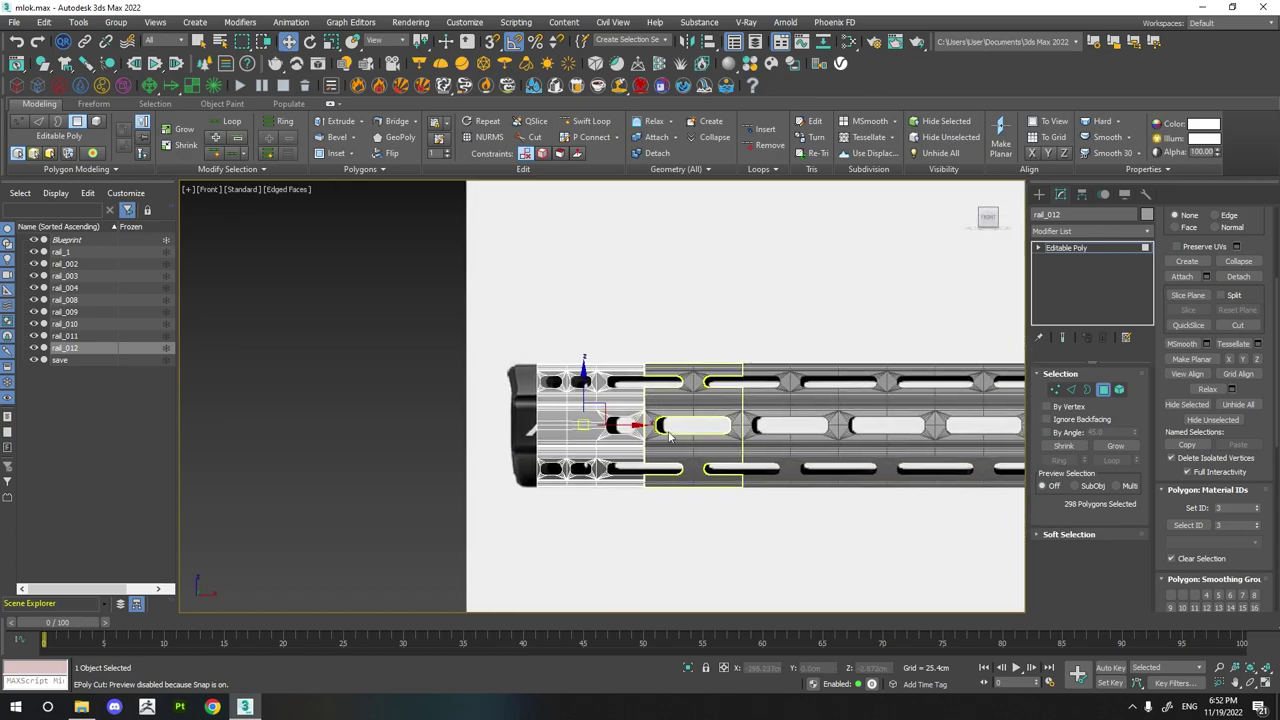
drag(710, 555, 395, 403)
key(Delete)
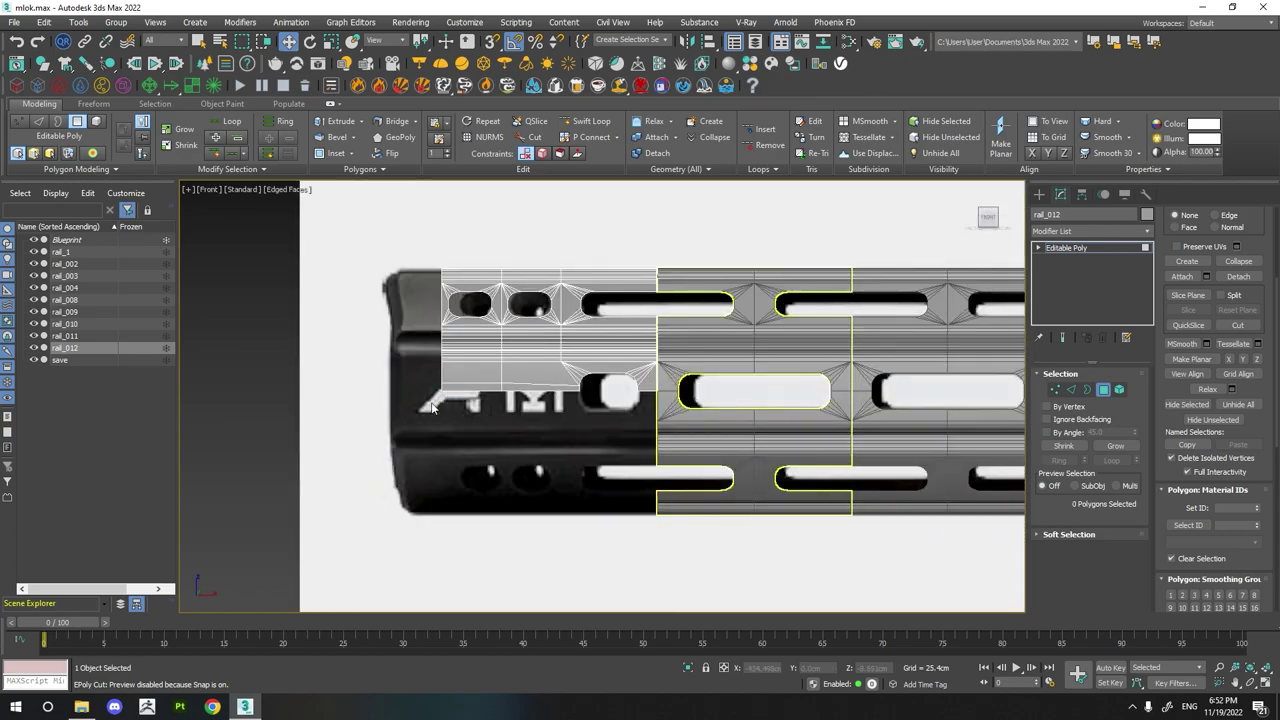
- Make 2 rotated copies of the panel around the rail
key(4)
alt+middle_drag(562, 439, 597, 390)
key(e)
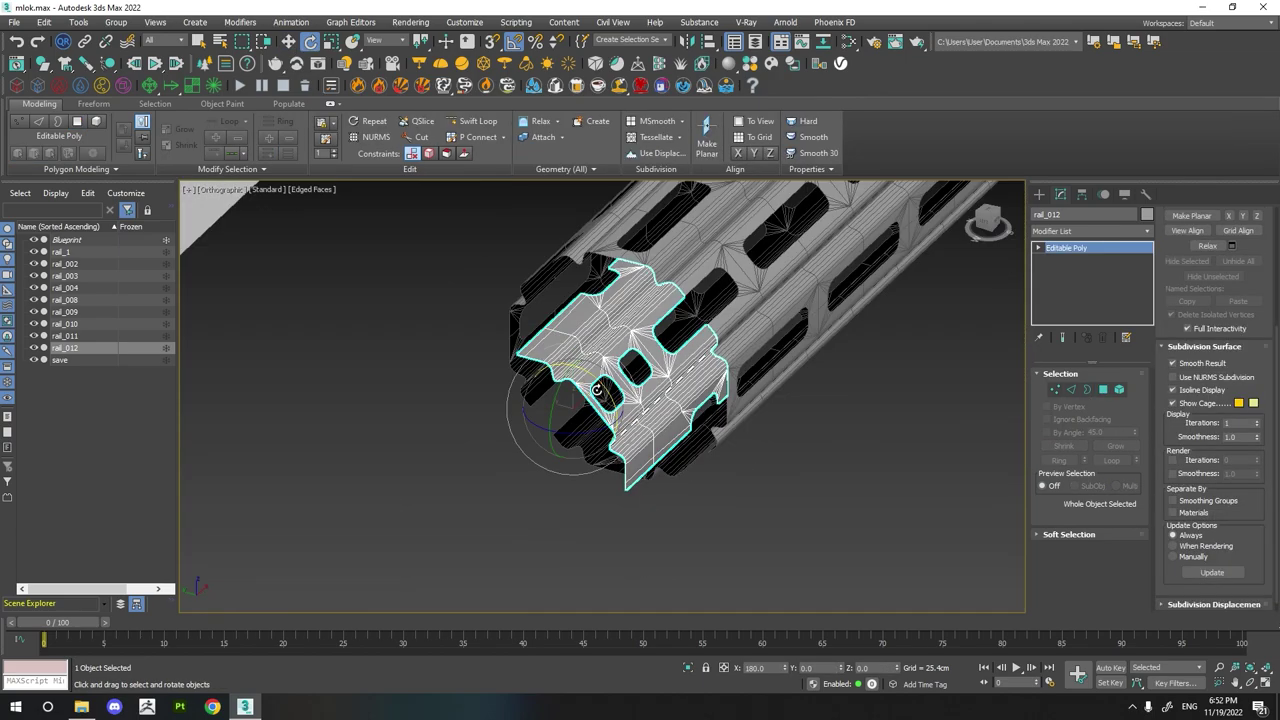
drag(608, 393, 645, 354)
key(ctrl+z)
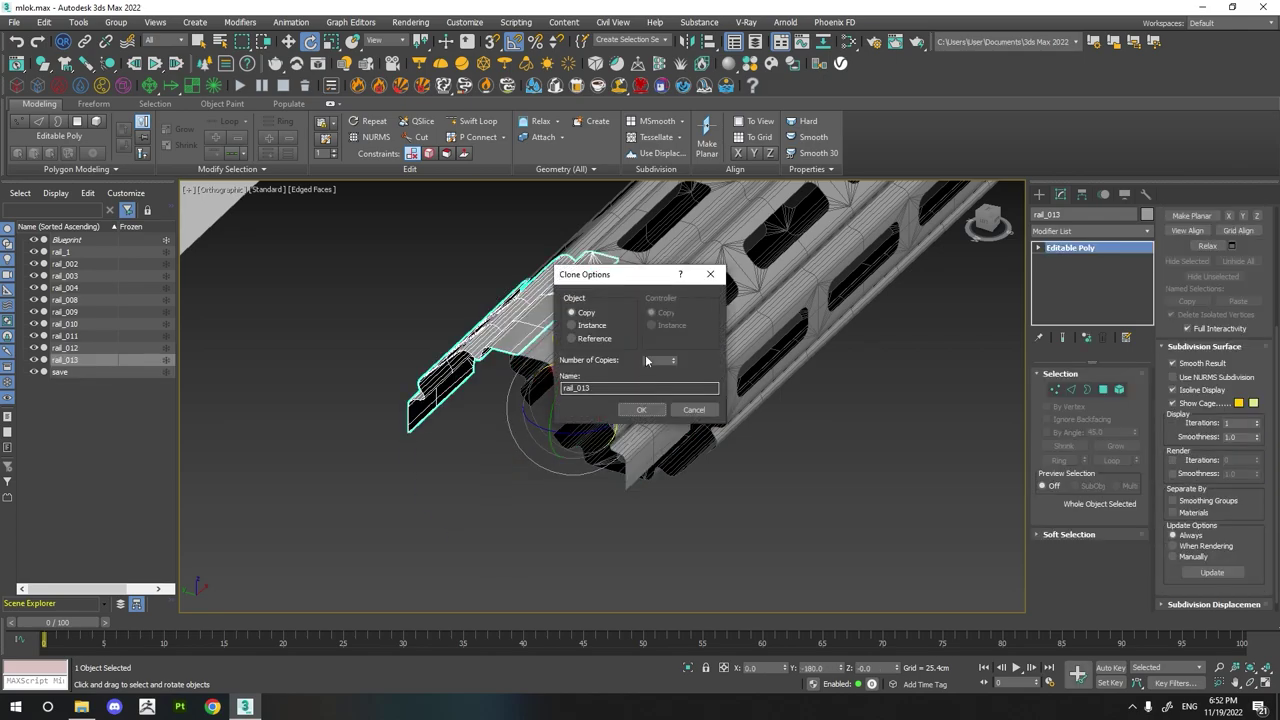
text(2)
click(641, 409)
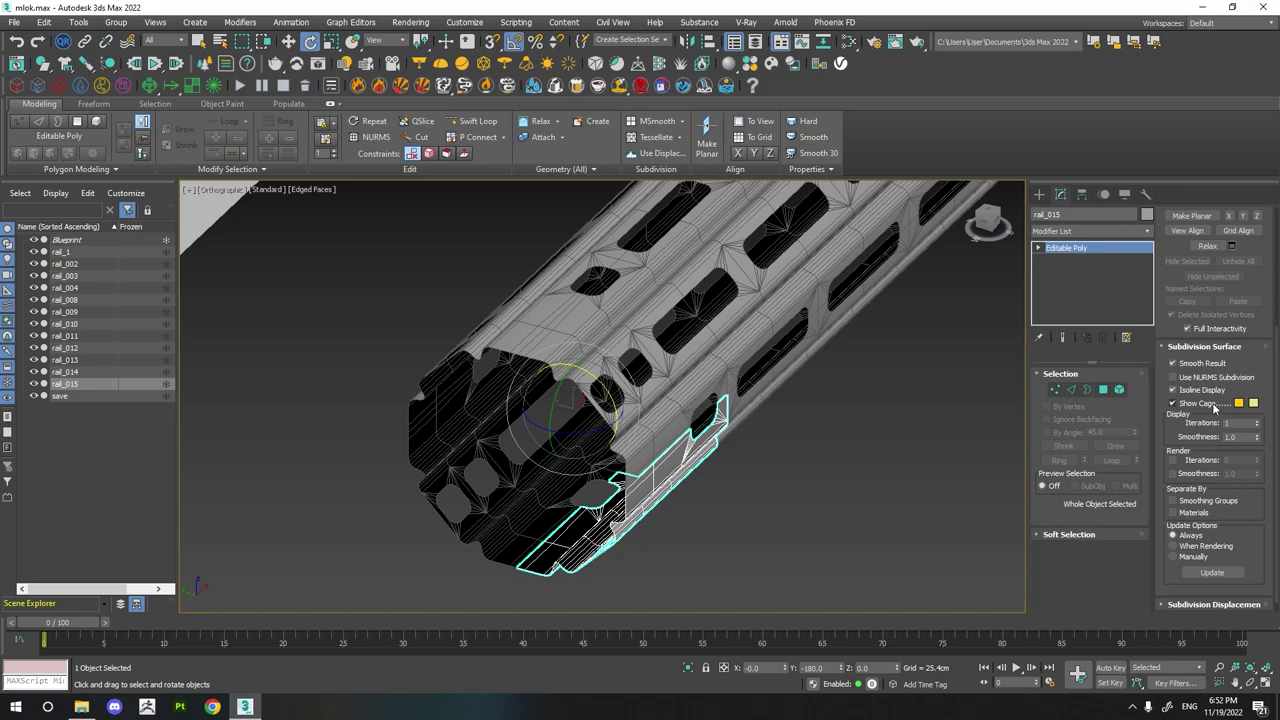
- Attach the remaining rail pieces into a single object, rail_015
scroll(1215, 405, up, 3)
click(1182, 313)
click(680, 340)
click(480, 380)
click(540, 560)
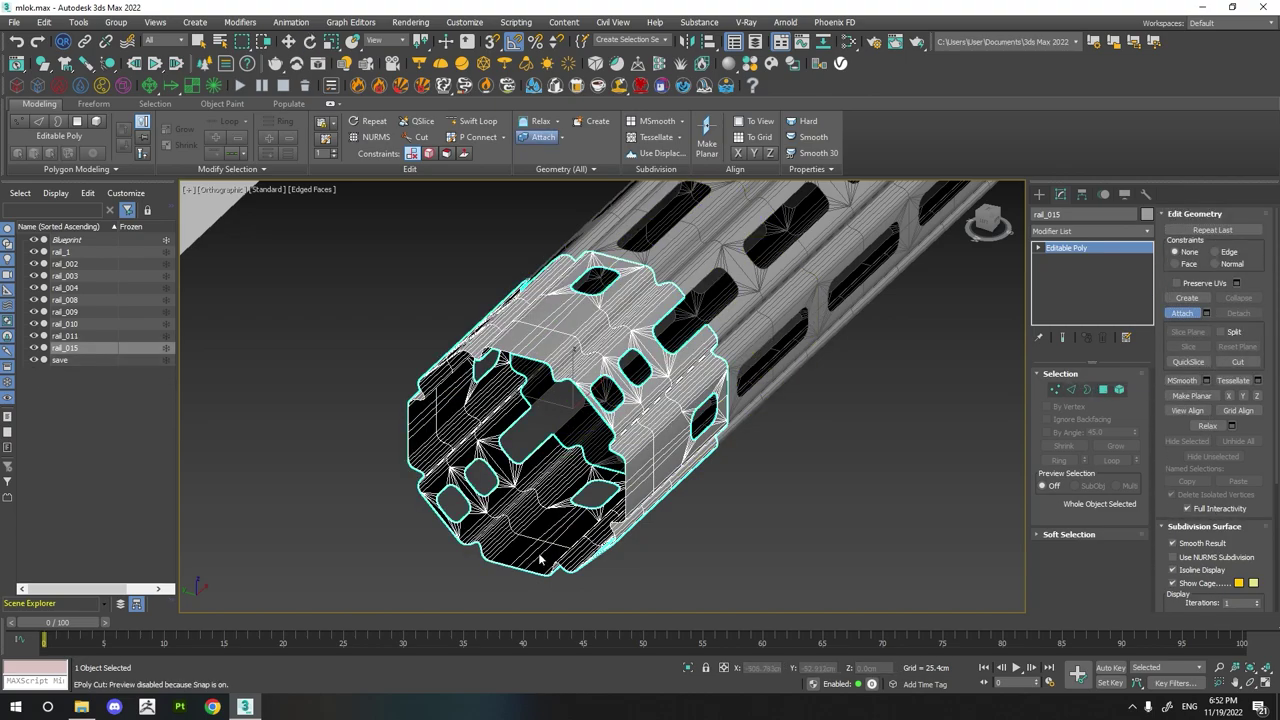
key(w)
- Weld all vertices with threshold 0, leaving 807 vertices
click(1055, 389)
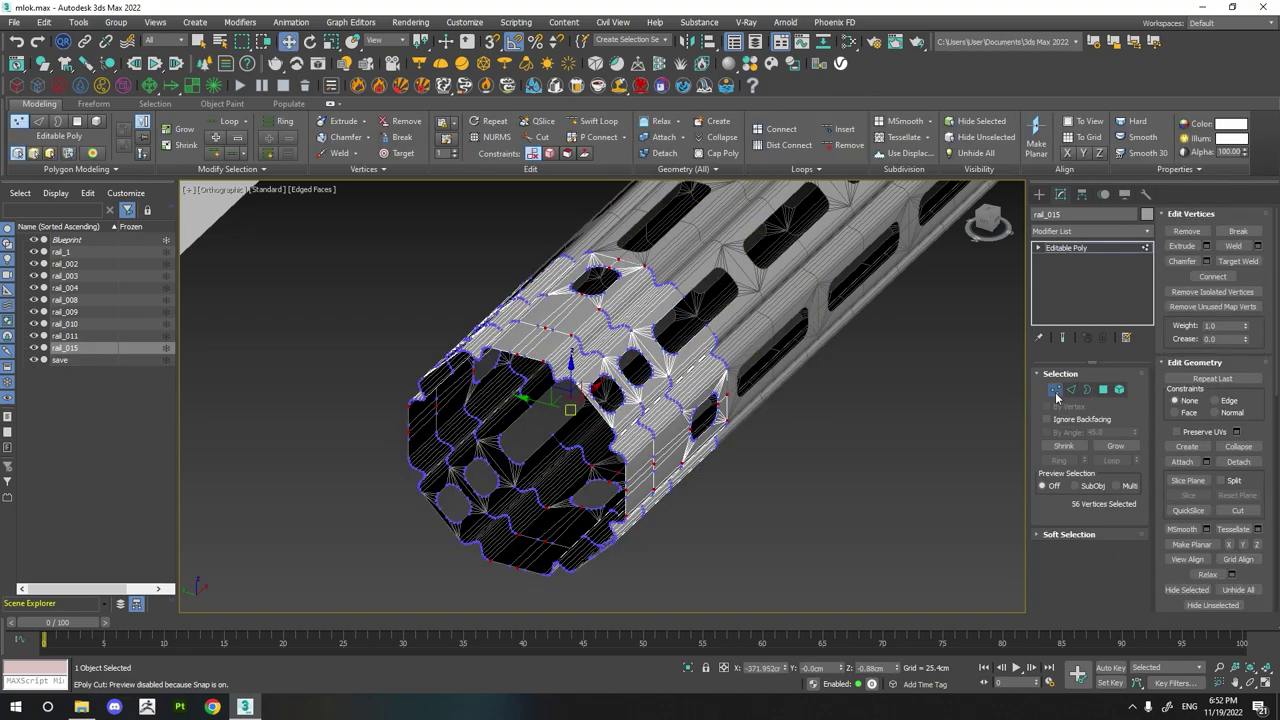
key(ctrl+a)
click(1258, 246)
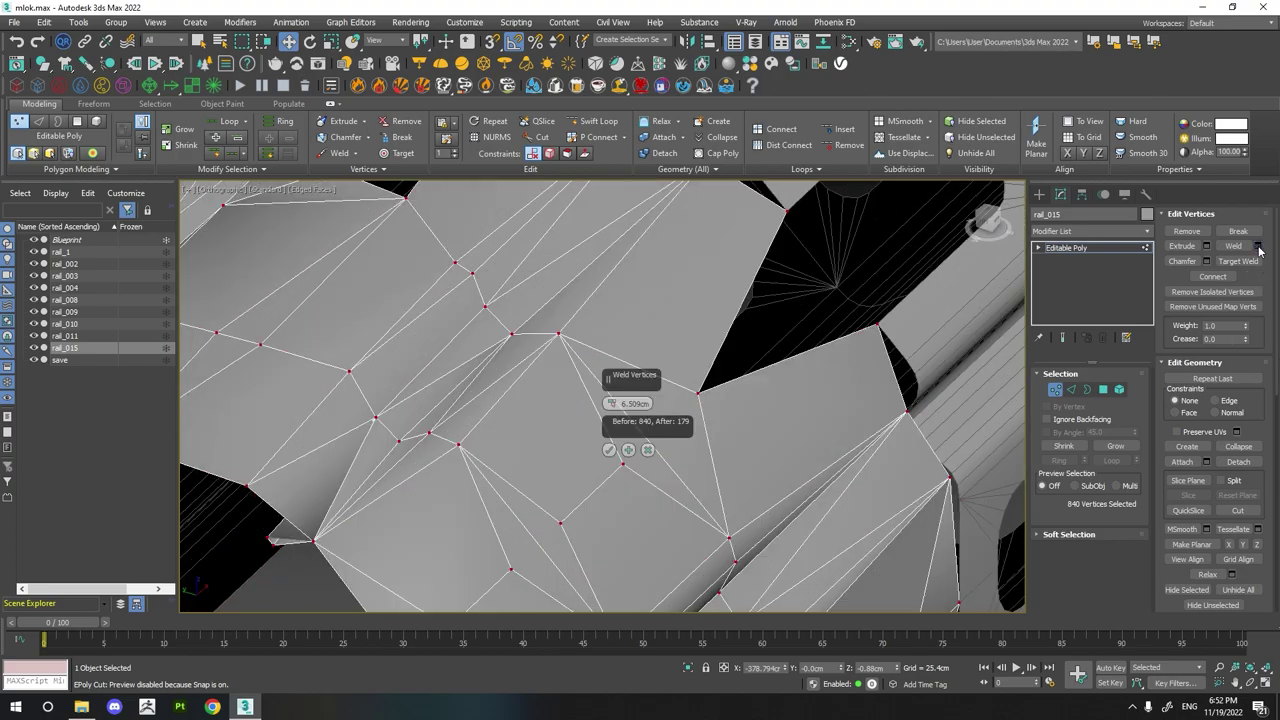
double_click(635, 404)
text(0)
key(Return)
click(609, 449)
key(shift+z)
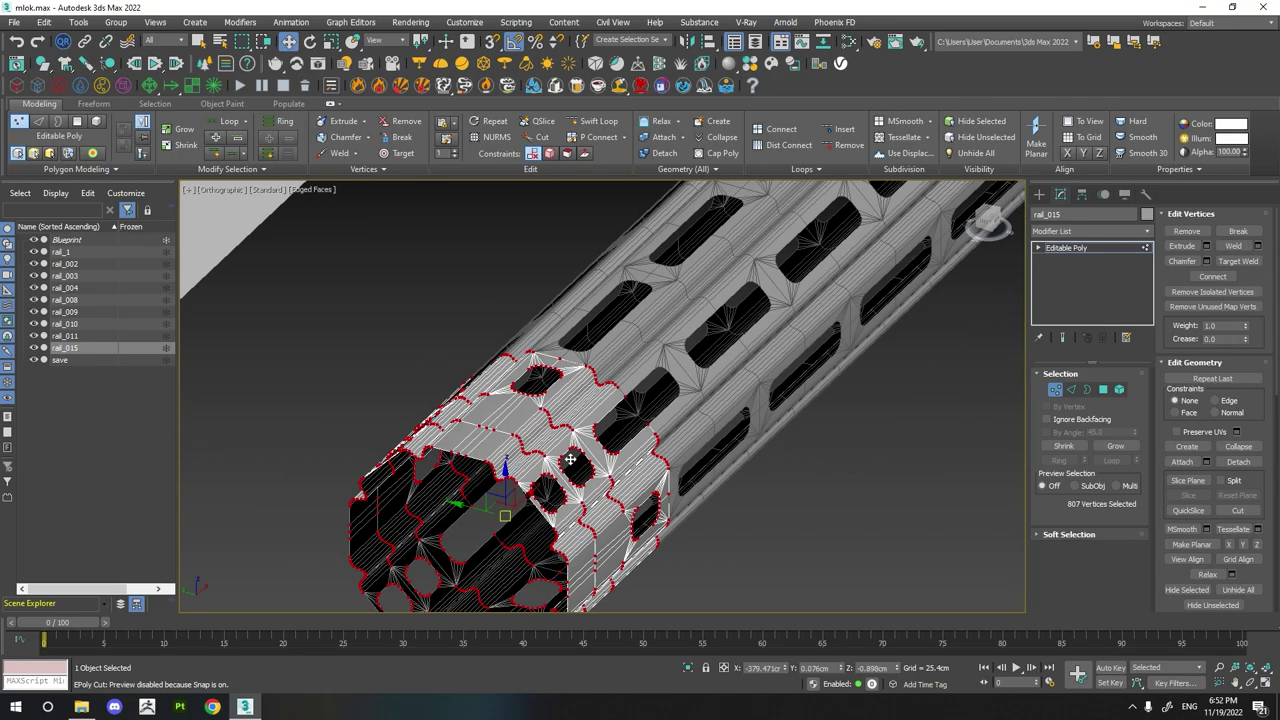
key(shift+z)
key(shift+z)
key(shift+z)
key(shift+z)
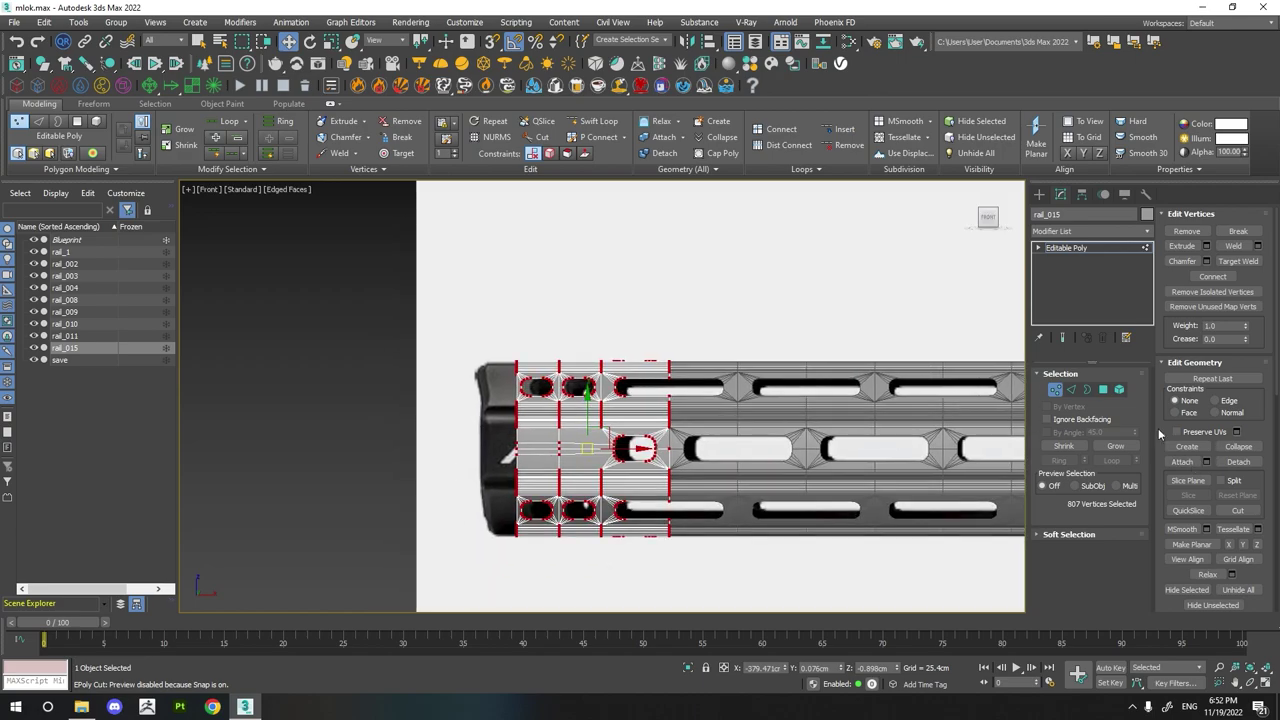
key(3)
key(shift+z)
key(shift+z)
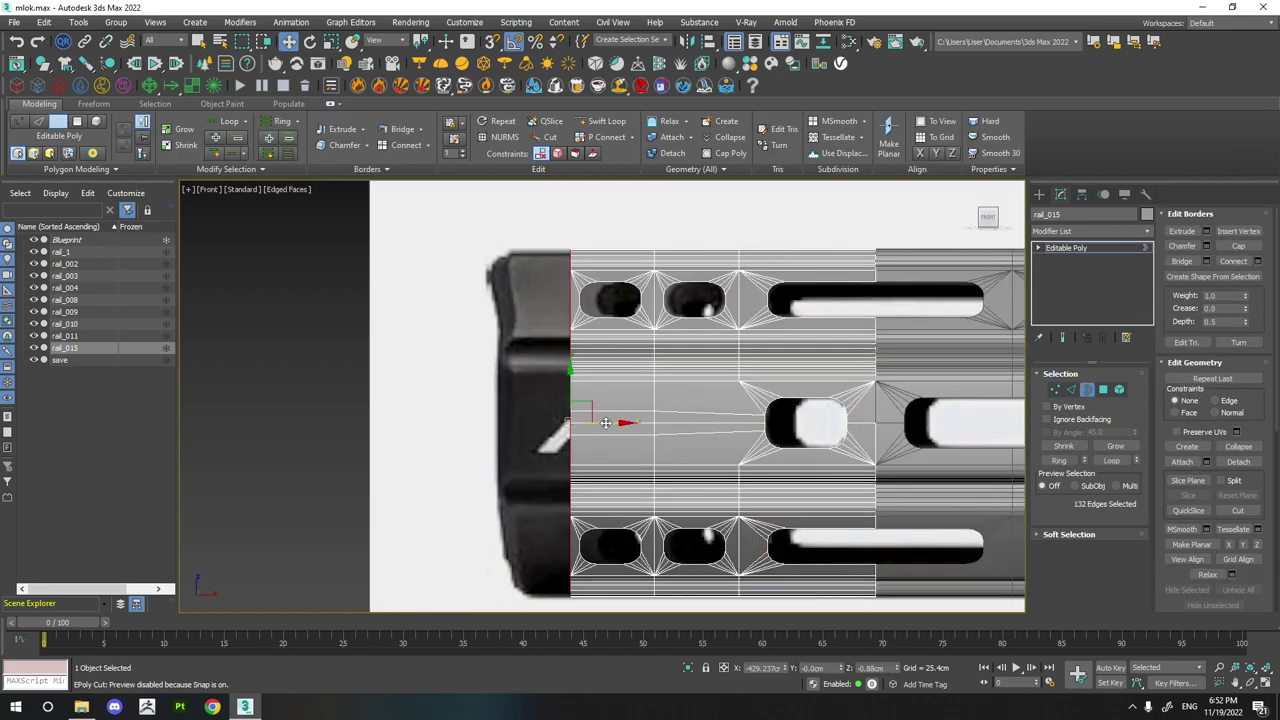
- Extend the open end border leftward and push its middle edges further left
shift+drag(606, 423, 556, 445)
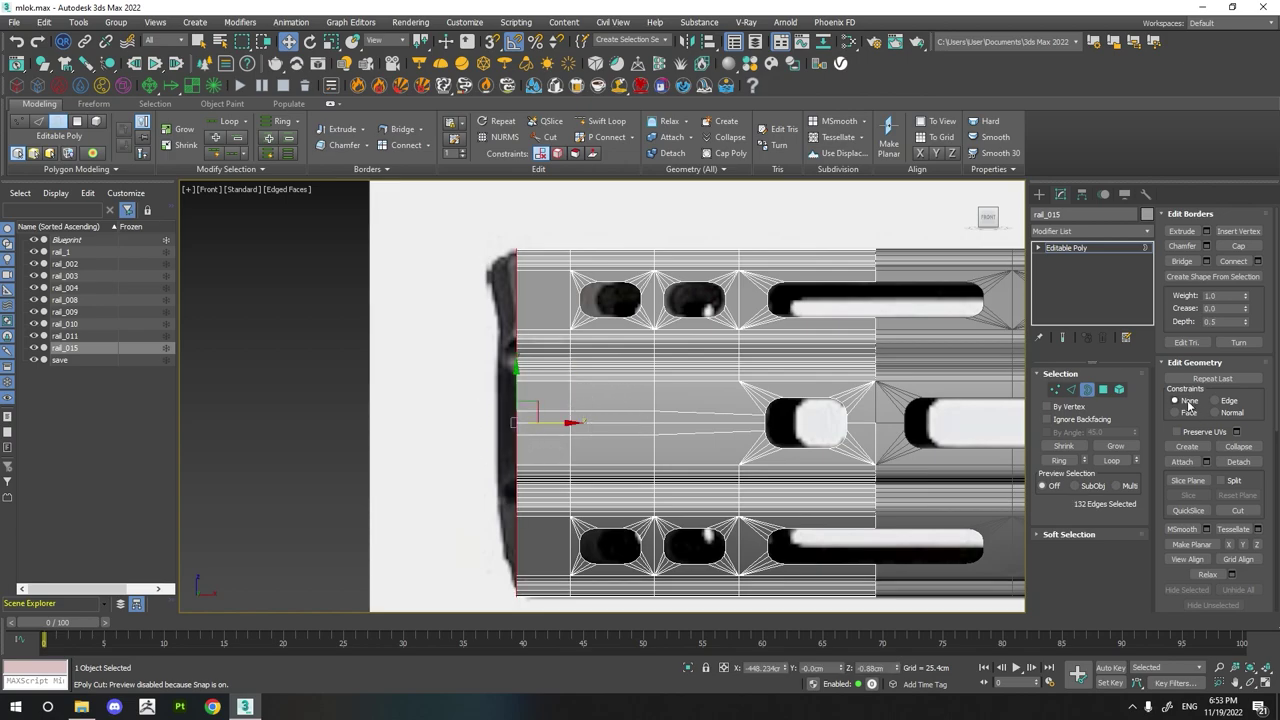
click(1071, 389)
drag(540, 470, 505, 368)
shift+drag(560, 425, 540, 426)
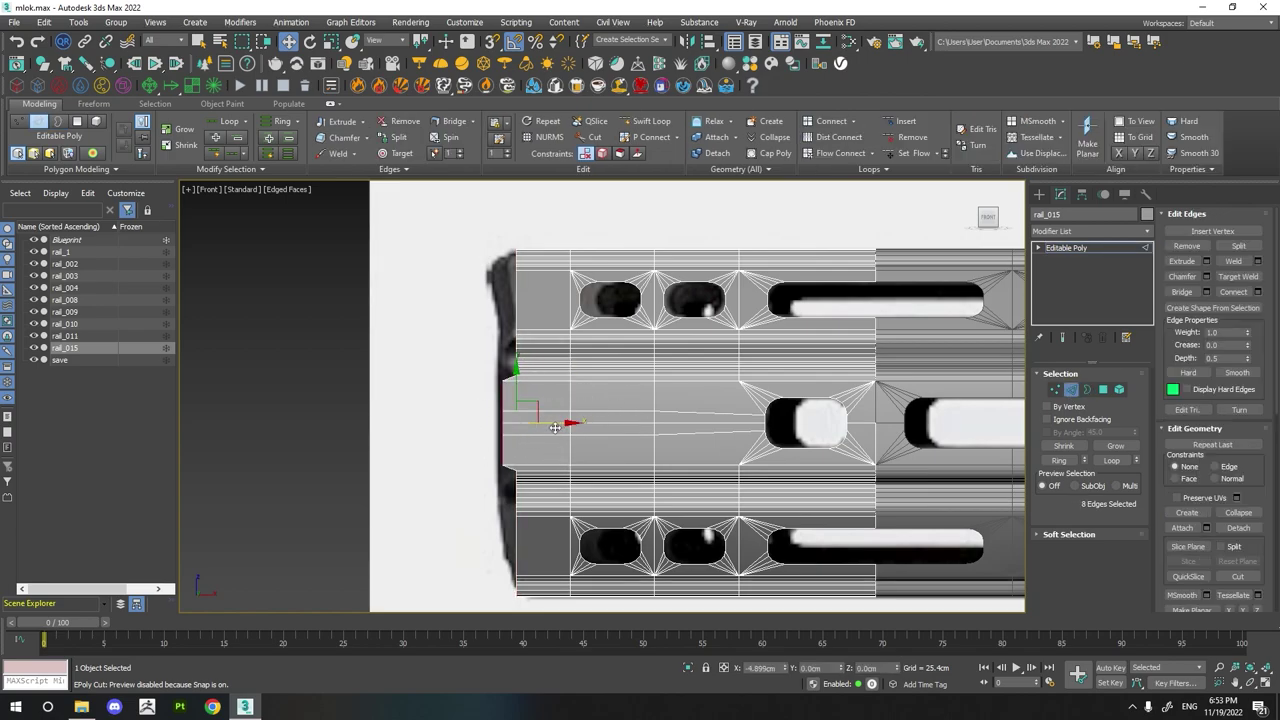
alt+middle_drag(474, 457, 445, 290)
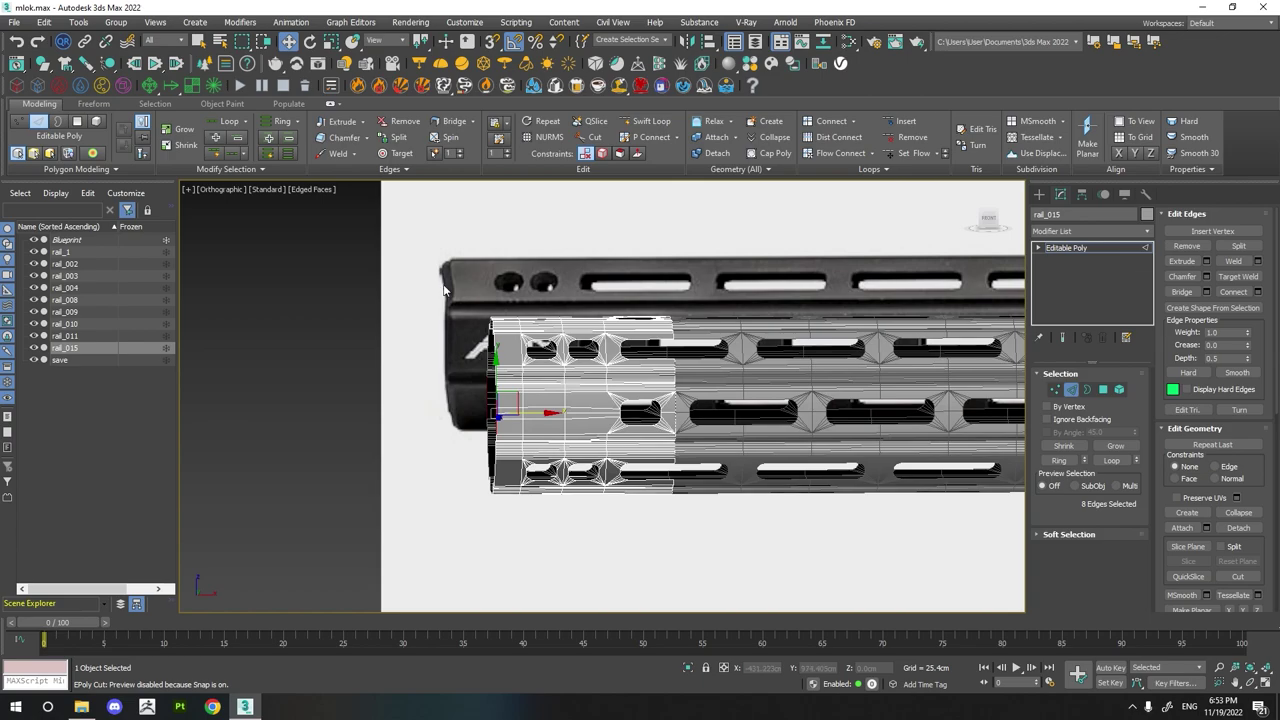
key(f)
scroll(472, 396, up, 3)
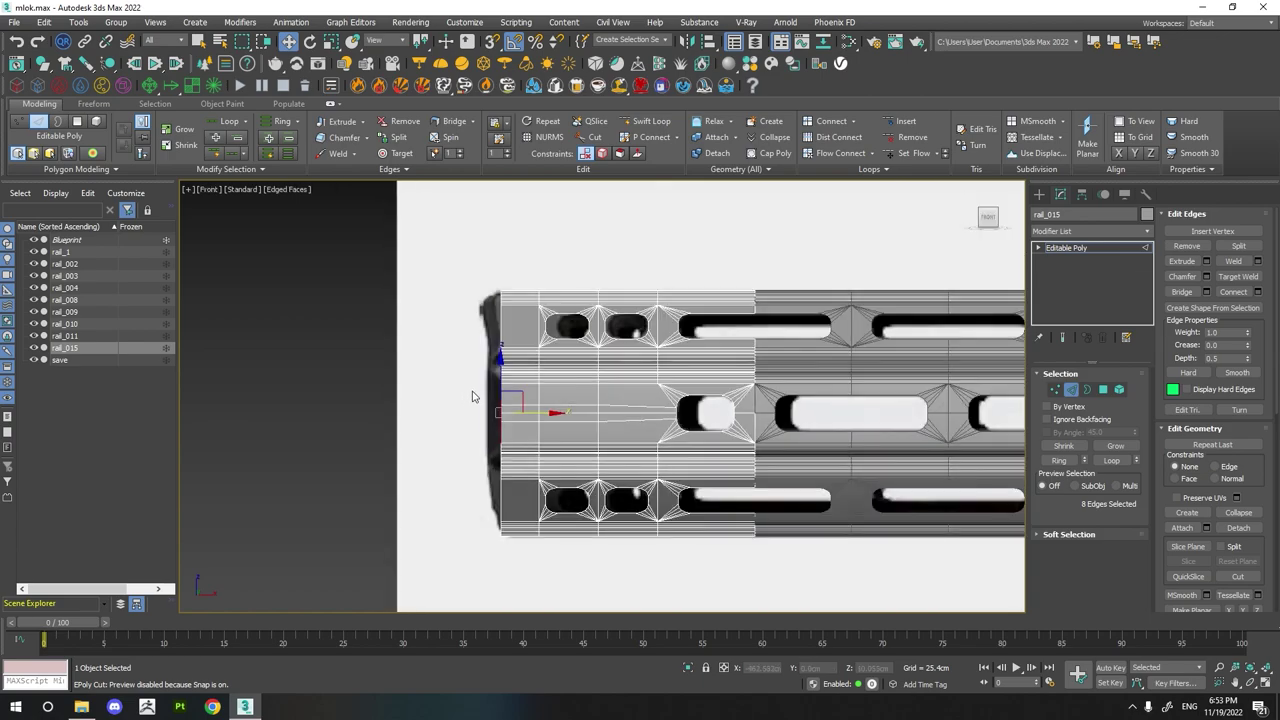
click(1055, 389)
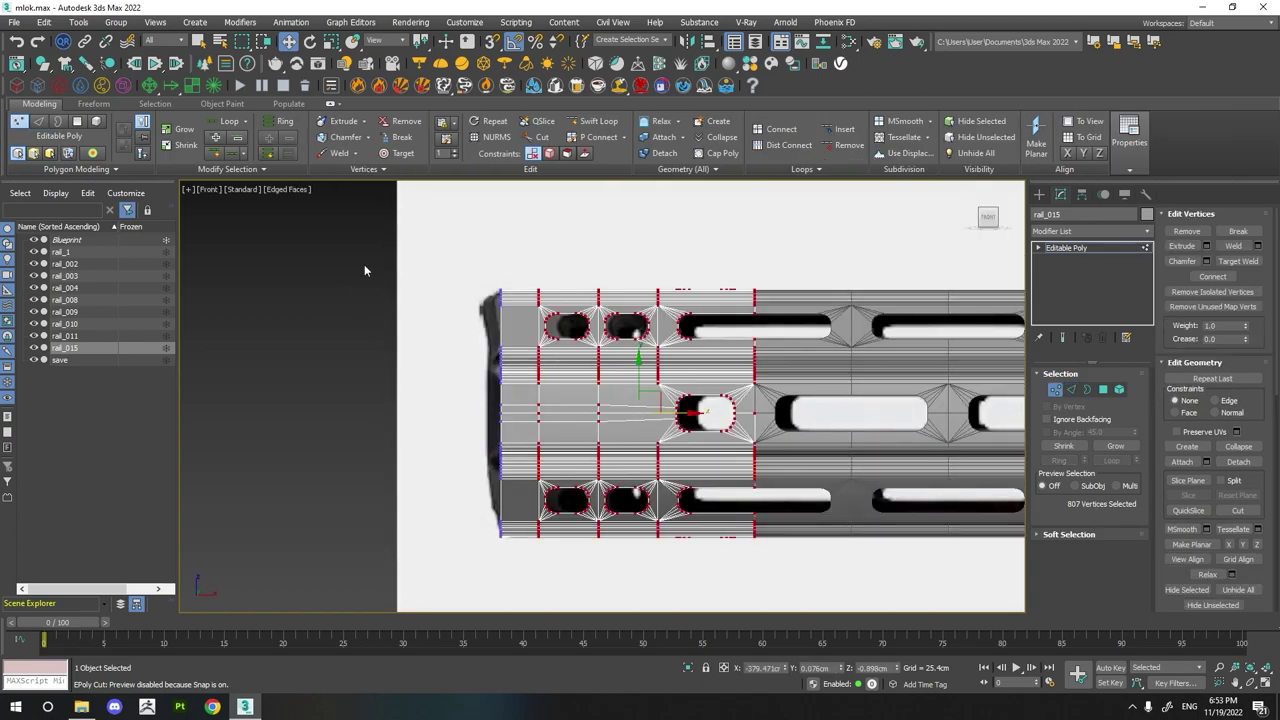
- Shape the end with an FFD 4x4x4's left control points, then remove the FFD
click(1148, 236)
scroll(1090, 420, down, 8)
click(1073, 405)
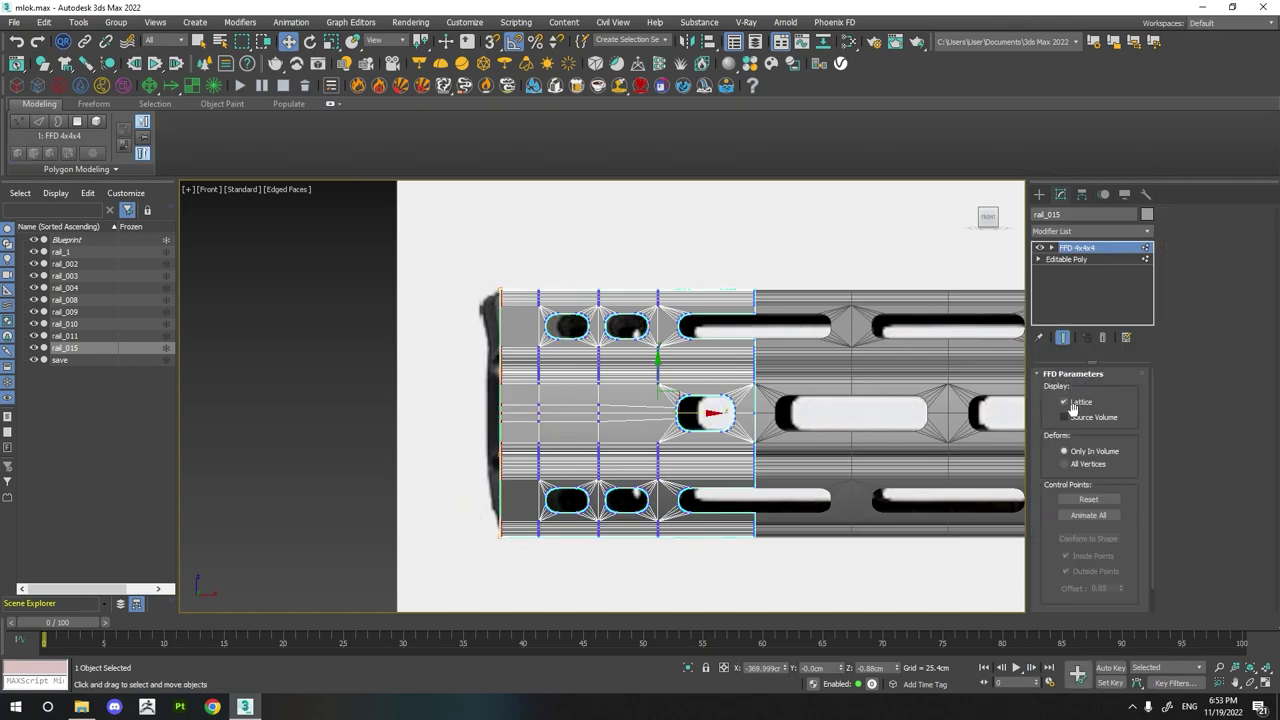
click(1051, 247)
click(1088, 259)
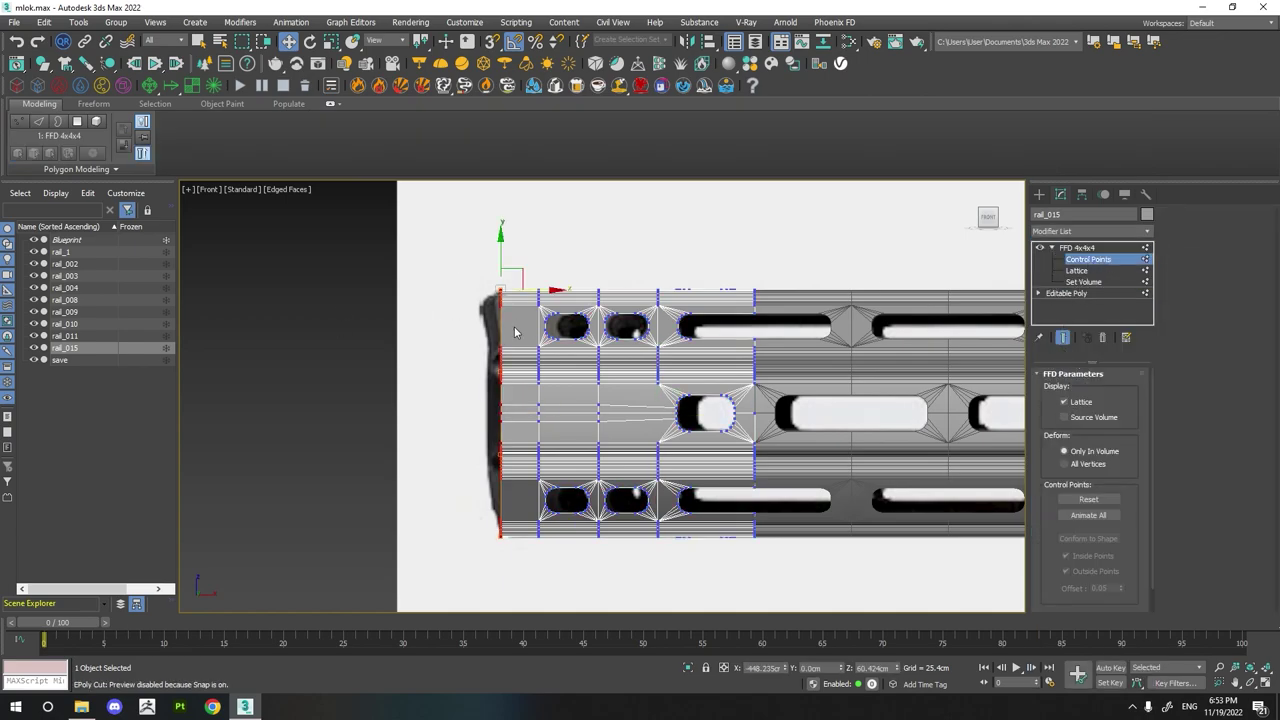
scroll(507, 307, up, 3)
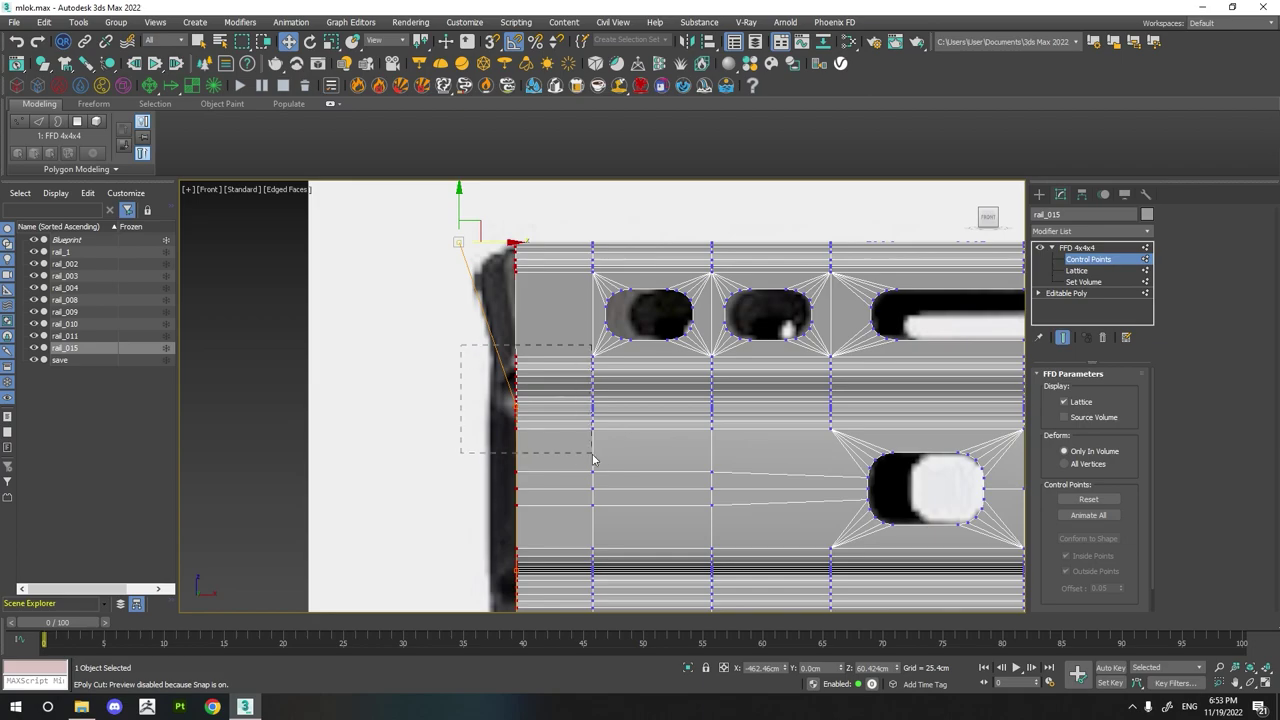
drag(466, 343, 600, 457)
mouse_move(543, 406)
alt+middle_down()
mouse_move(563, 407)
mouse_move(525, 405)
alt+middle_up()
drag(116, 384, 550, 465)
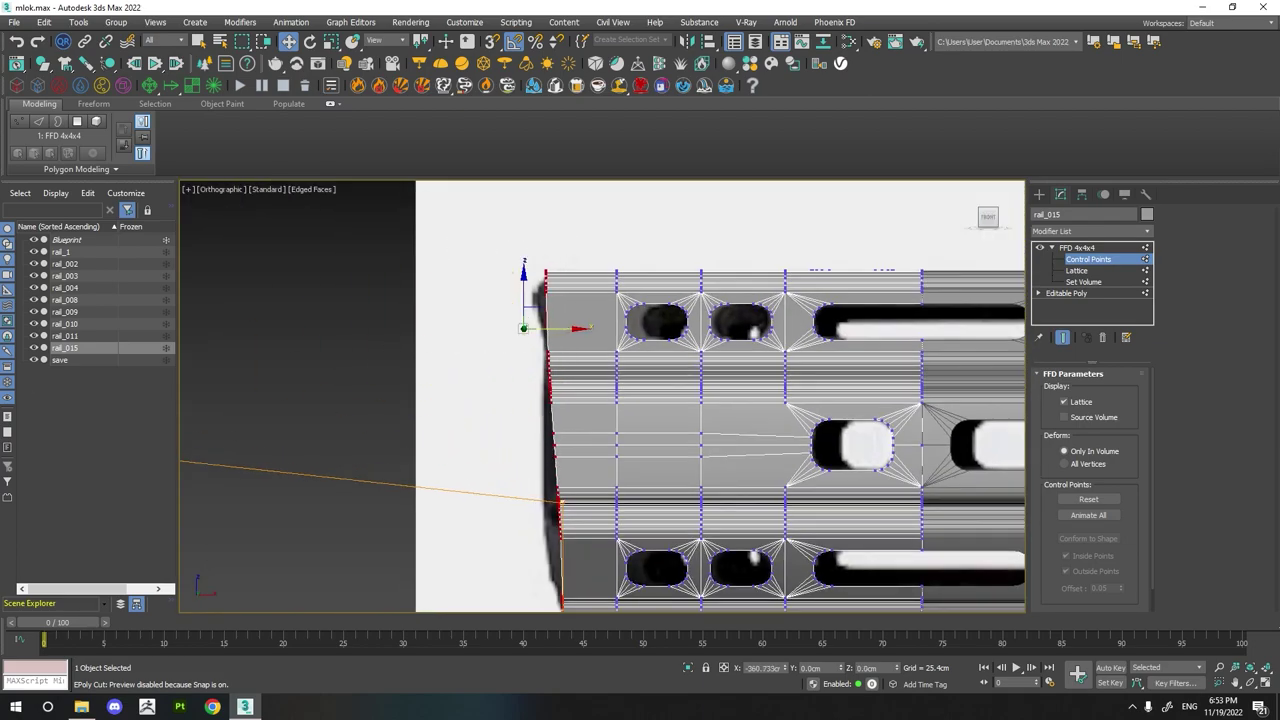
click(1104, 339)
- In Front view, move the rail's left-edge vertex groups along X onto the blueprint end-cap outline
scroll(623, 603, up, 3)
scroll(623, 603, down, 3)
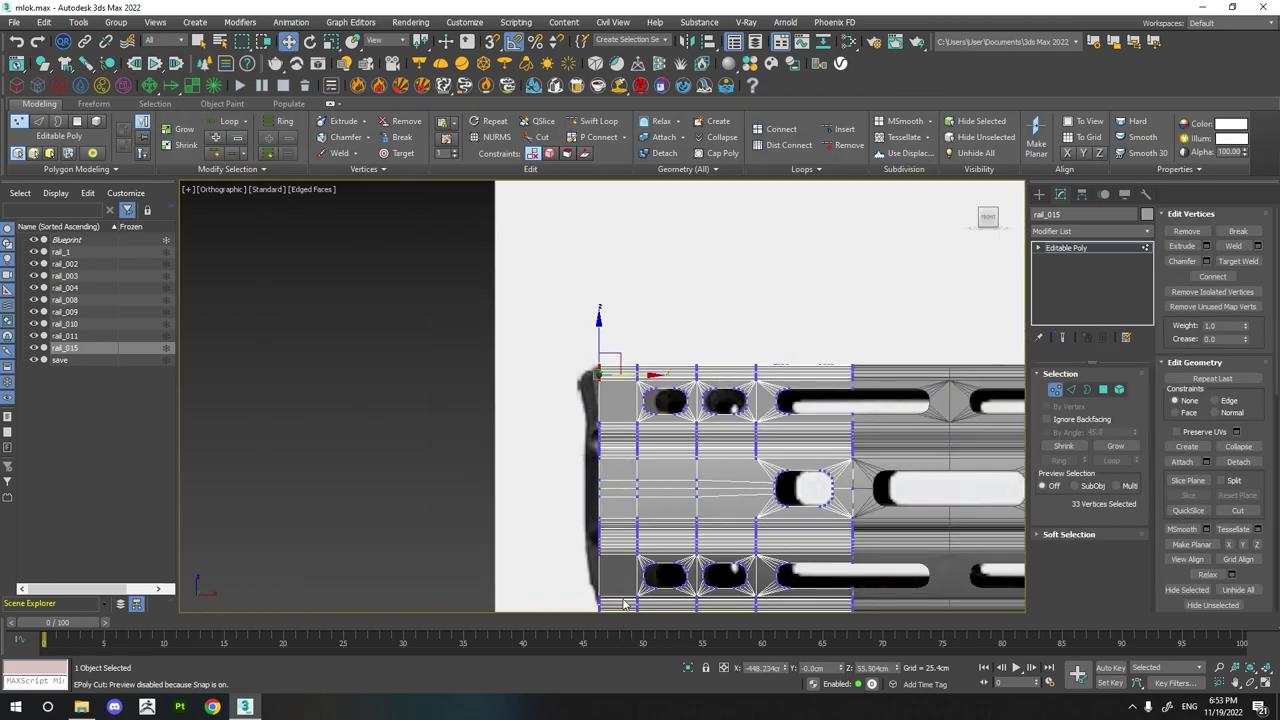
scroll(658, 459, up, 3)
alt+middle_drag(582, 287, 563, 377)
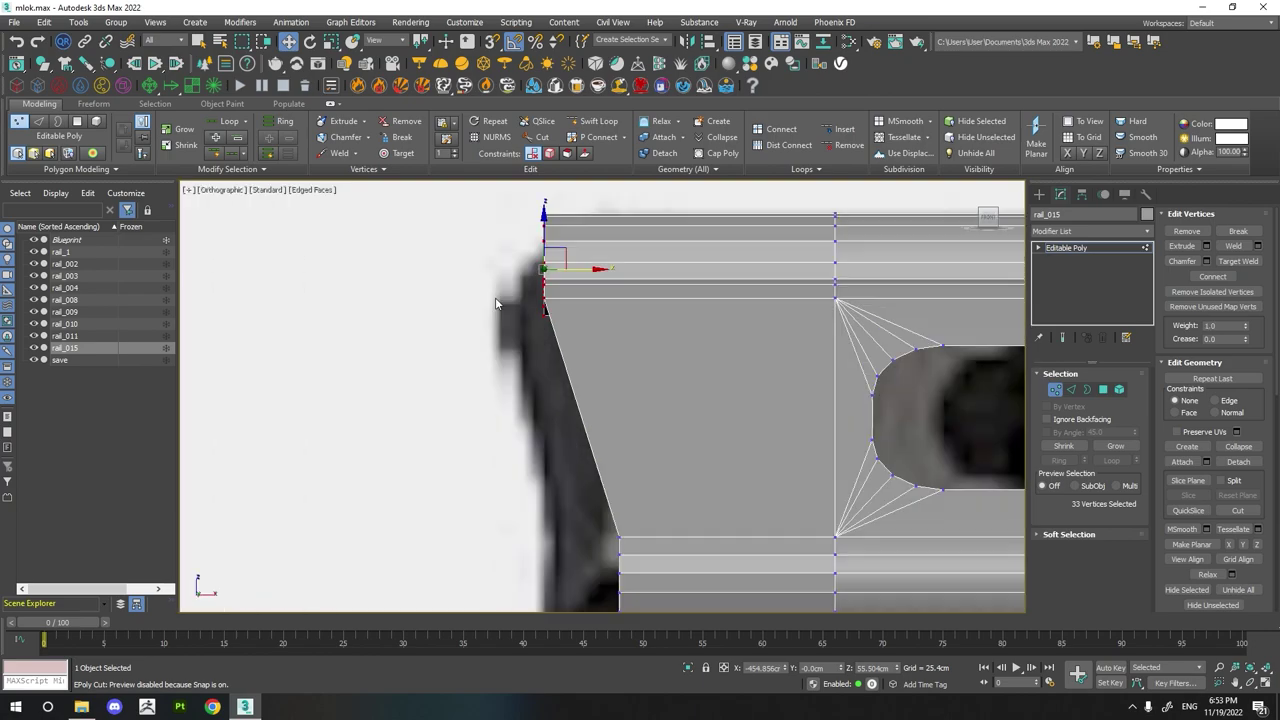
key(f)
scroll(524, 328, up, 2)
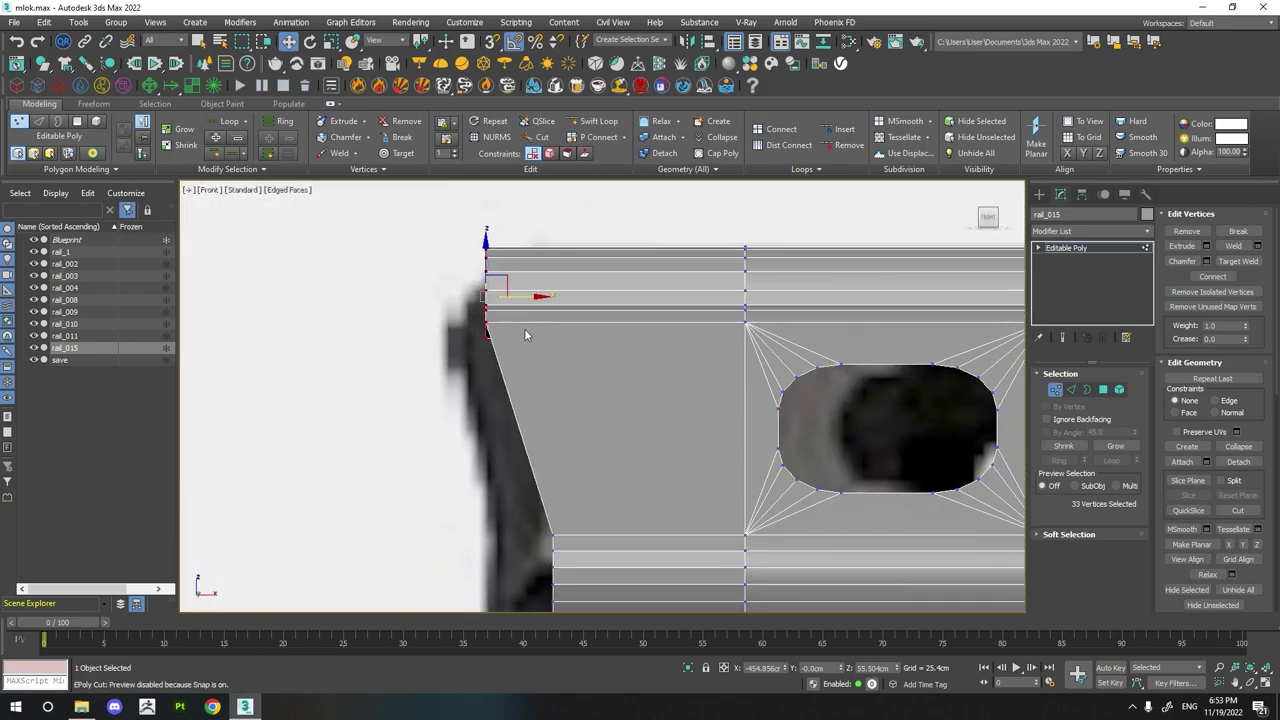
scroll(600, 400, up, 1)
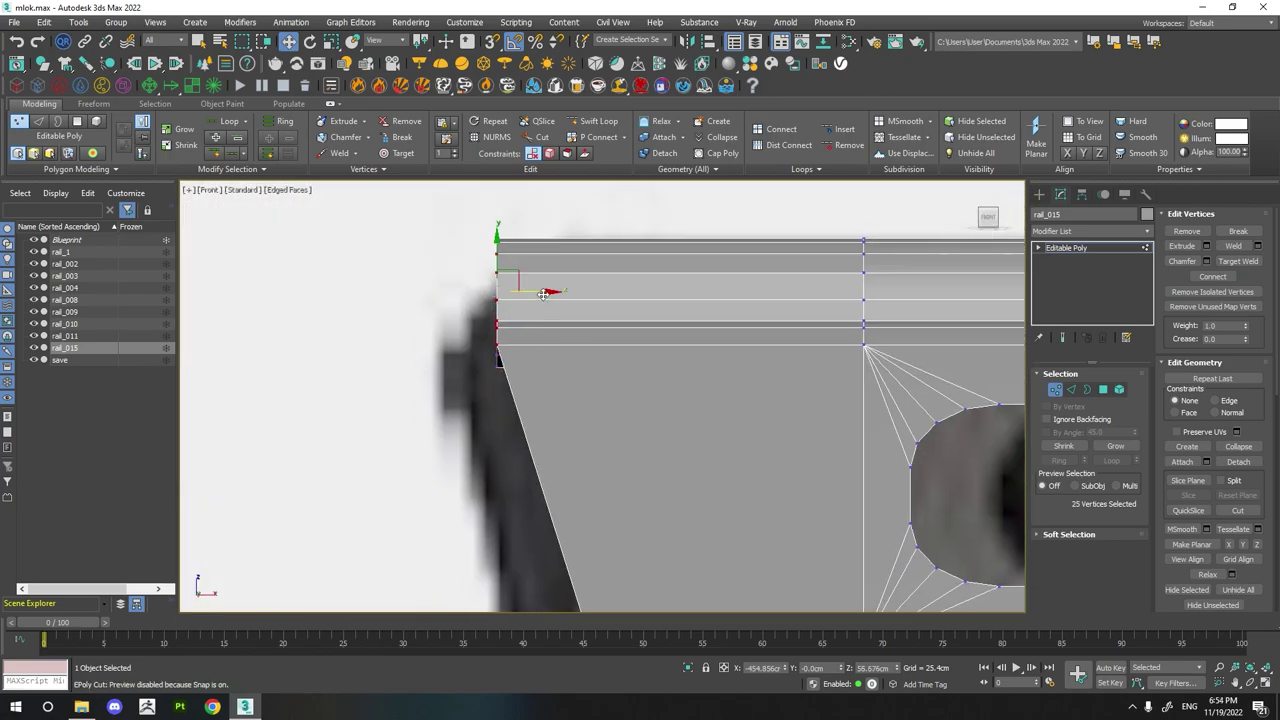
drag(543, 293, 538, 313)
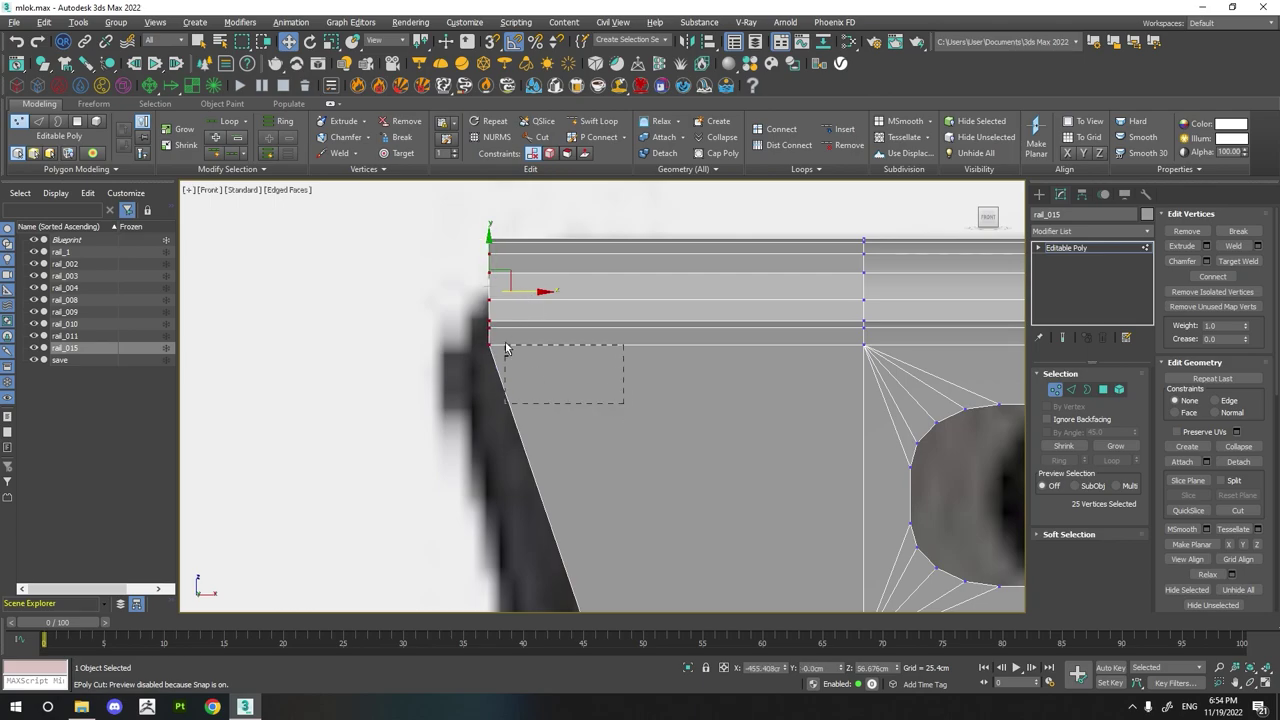
scroll(530, 257, down, 2)
ctrl+drag(520, 250, 423, 329)
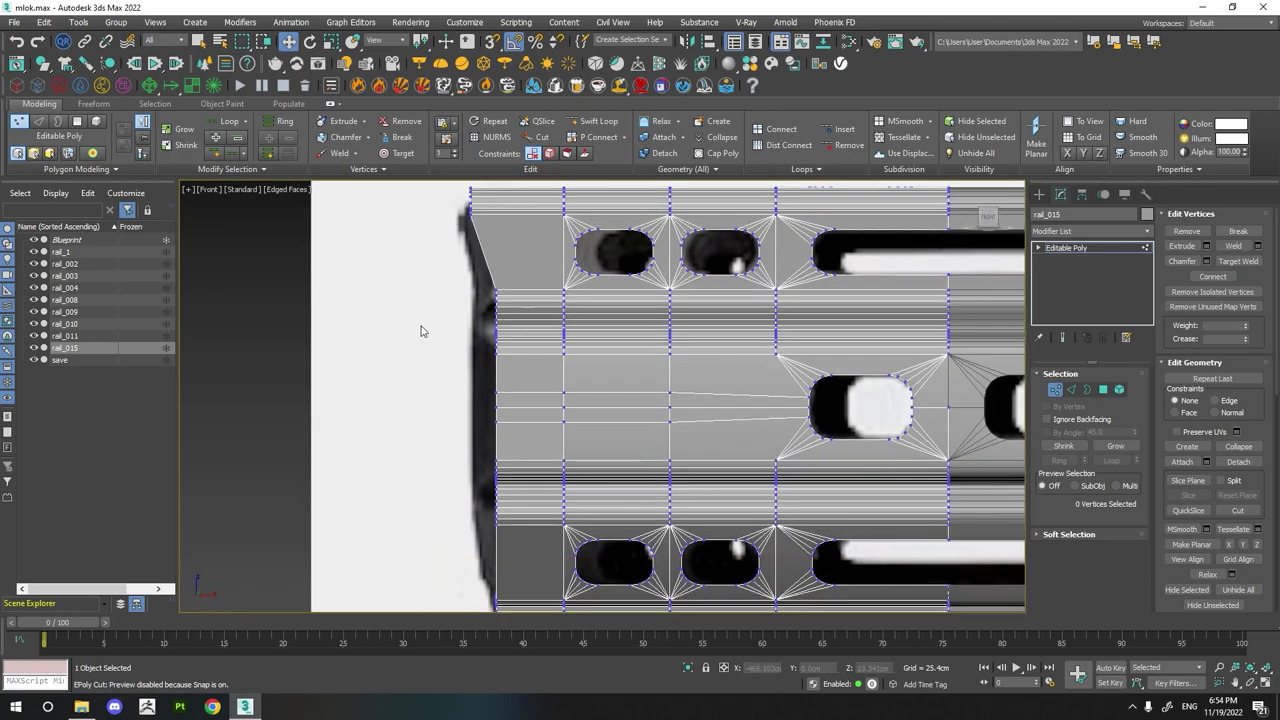
scroll(466, 280, up, 3)
drag(621, 409, 576, 411)
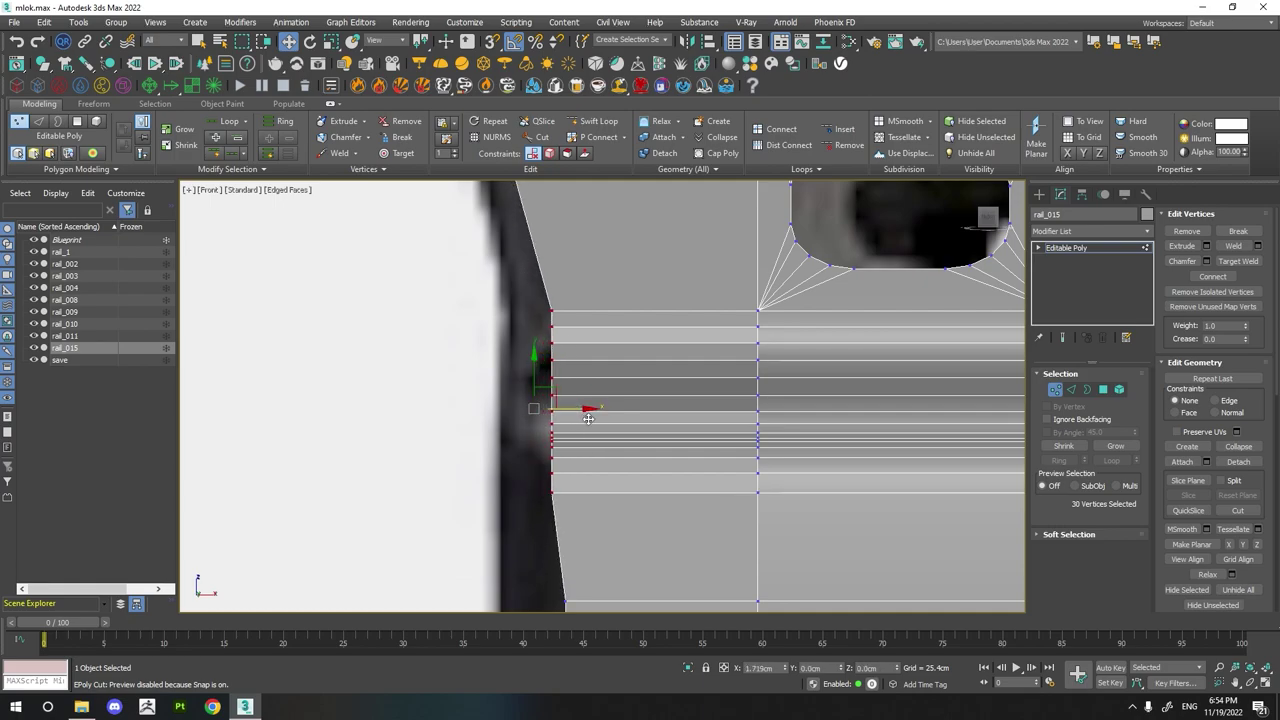
mouse_move(567, 411)
mouse_down()
mouse_move(583, 396)
mouse_move(573, 427)
mouse_move(567, 387)
mouse_up()
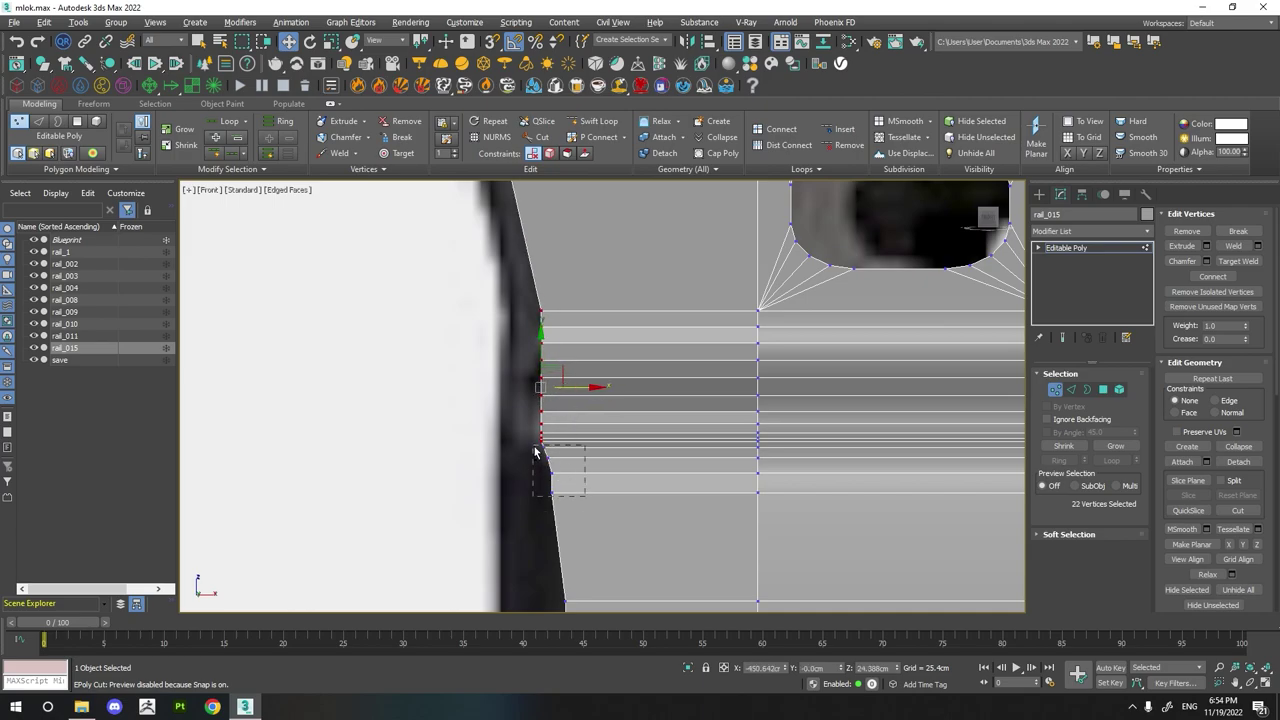
- Narrow the selection to the upper left-column vertices and shift them further left onto the curve
scroll(565, 455, up, 5)
drag(634, 514, 528, 442)
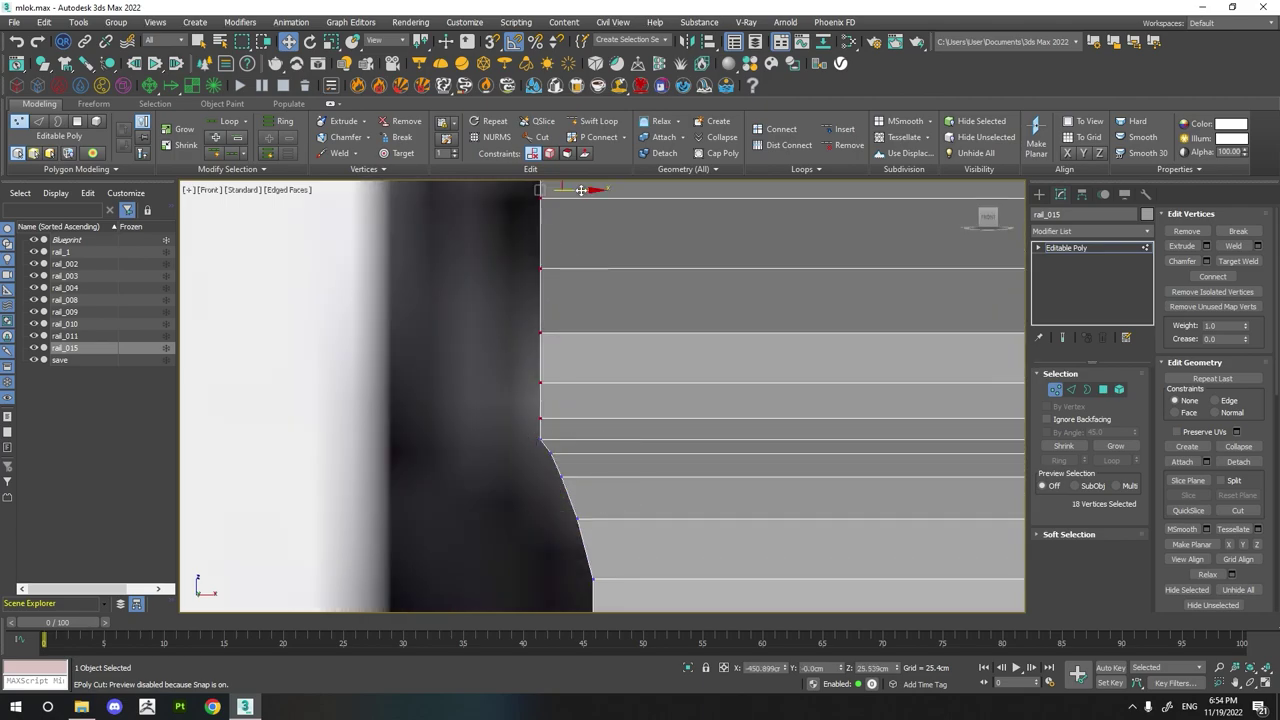
scroll(562, 438, down, 1)
scroll(562, 438, down, 1)
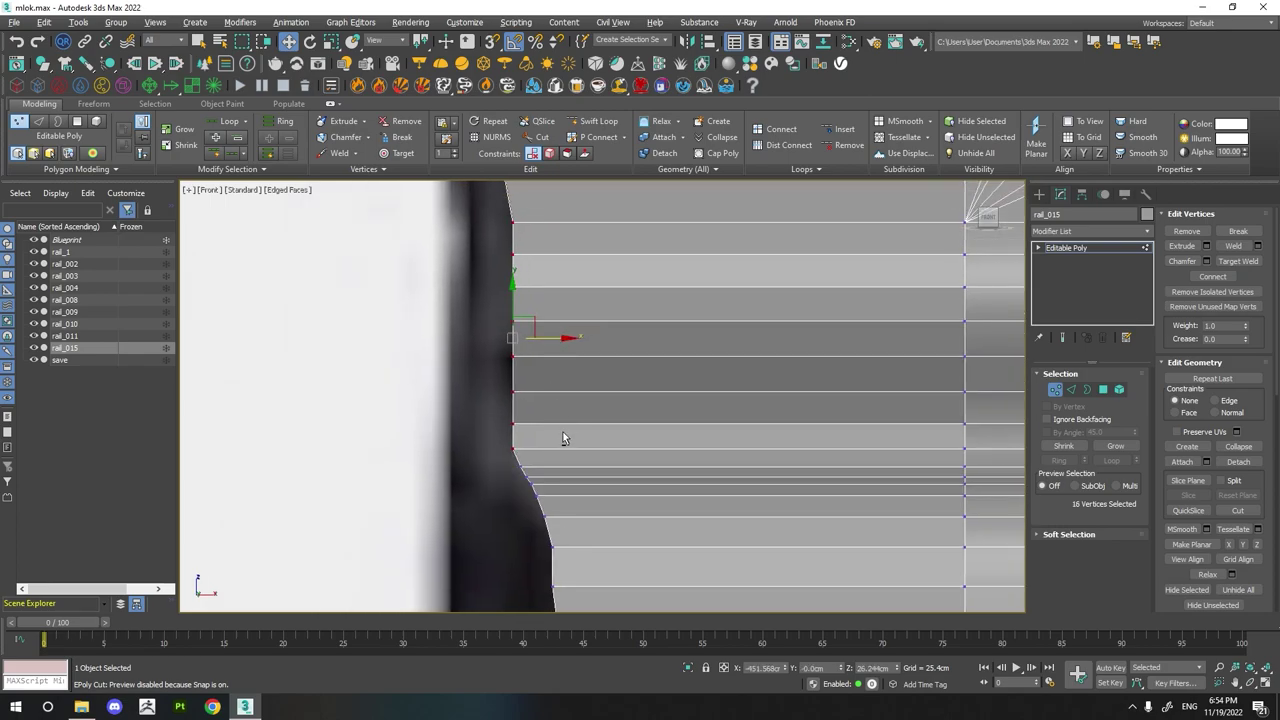
alt+click(549, 459)
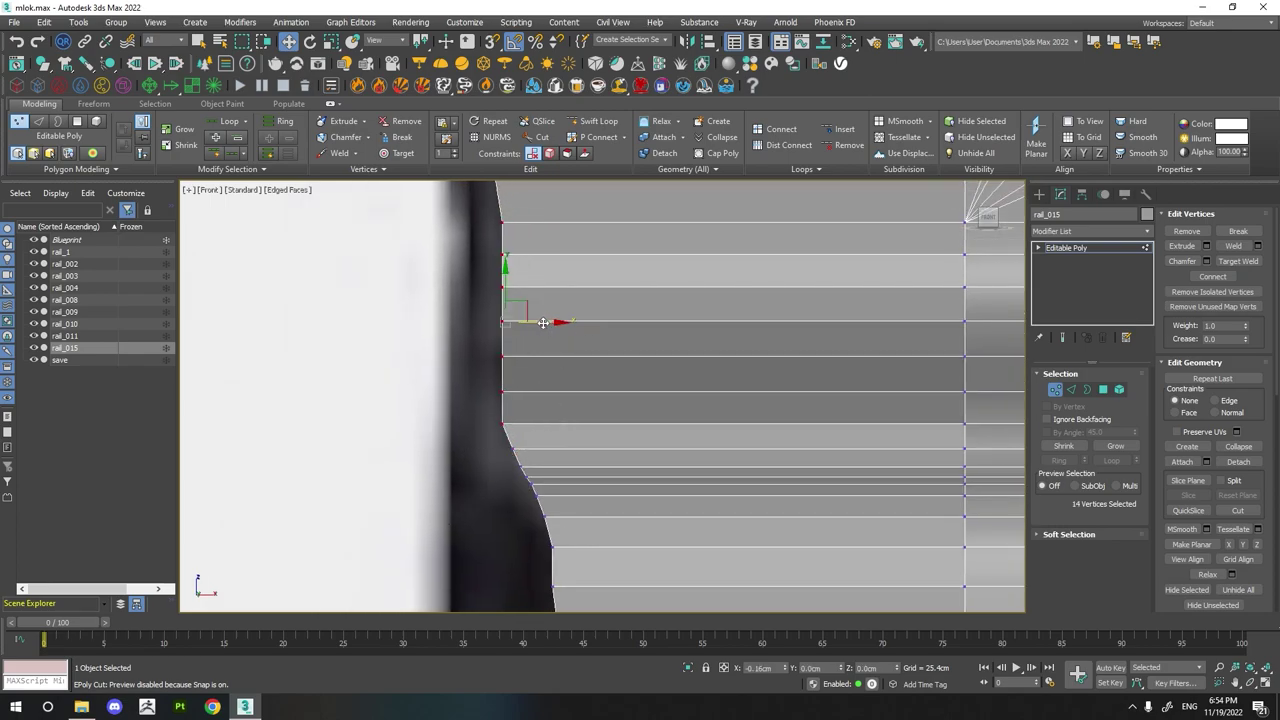
mouse_move(551, 323)
mouse_down()
mouse_move(530, 306)
mouse_move(522, 362)
mouse_up()
alt+click(487, 392)
drag(512, 271, 505, 297)
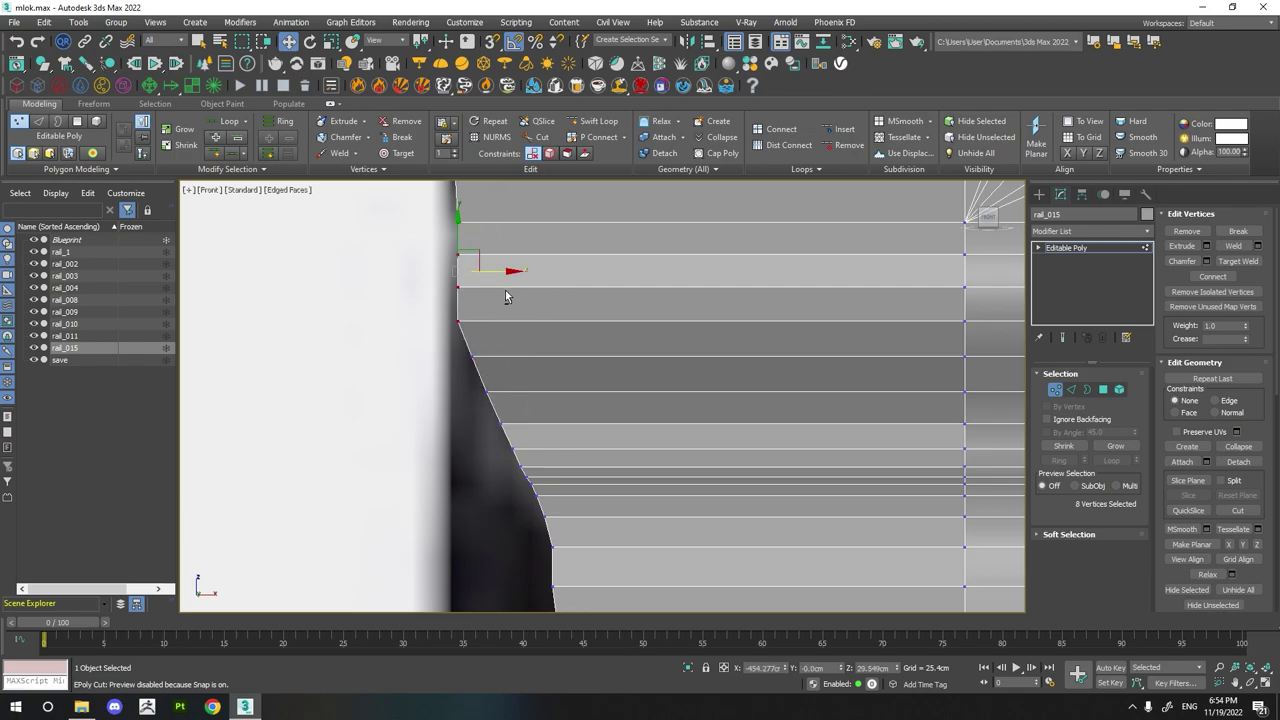
mouse_move(494, 253)
middle_down()
mouse_move(371, 503)
mouse_move(371, 409)
mouse_move(420, 394)
mouse_move(379, 470)
middle_up()
click(379, 470)
drag(467, 459, 459, 458)
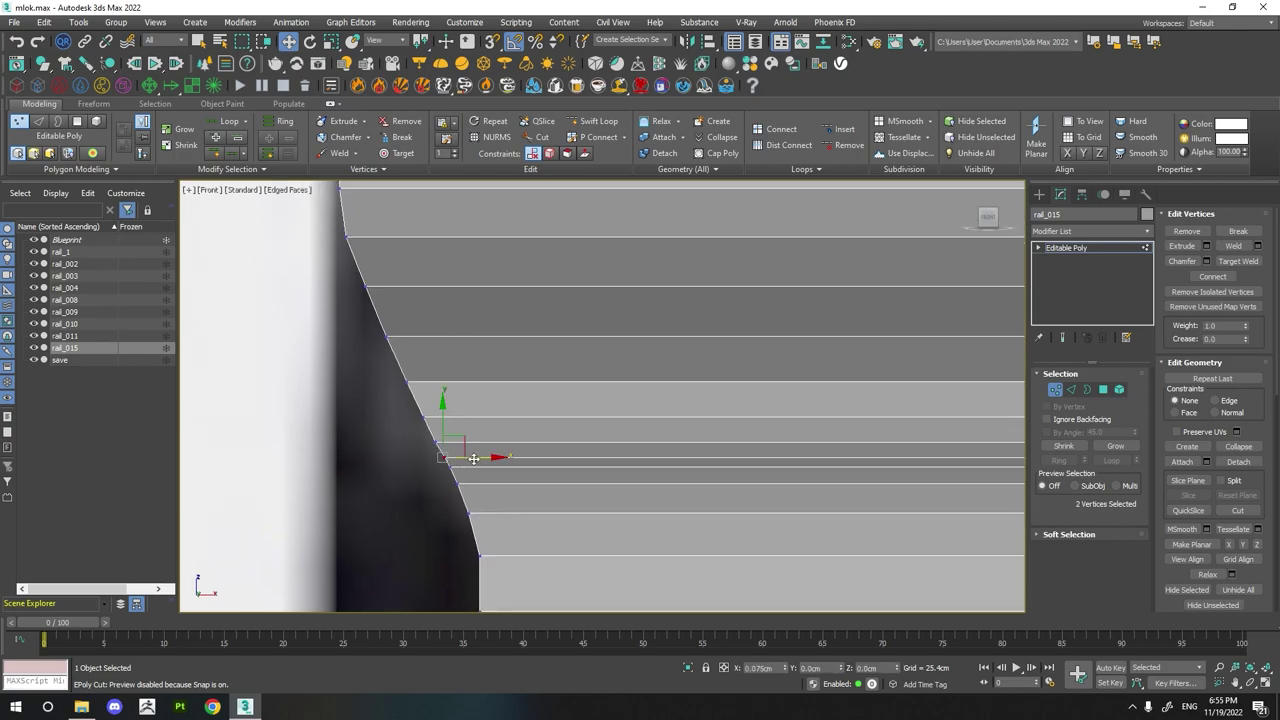
- Move the vertex column at the rail's left end onto the blueprint outline
scroll(474, 458, down, 5)
middle_drag(474, 458, 463, 477)
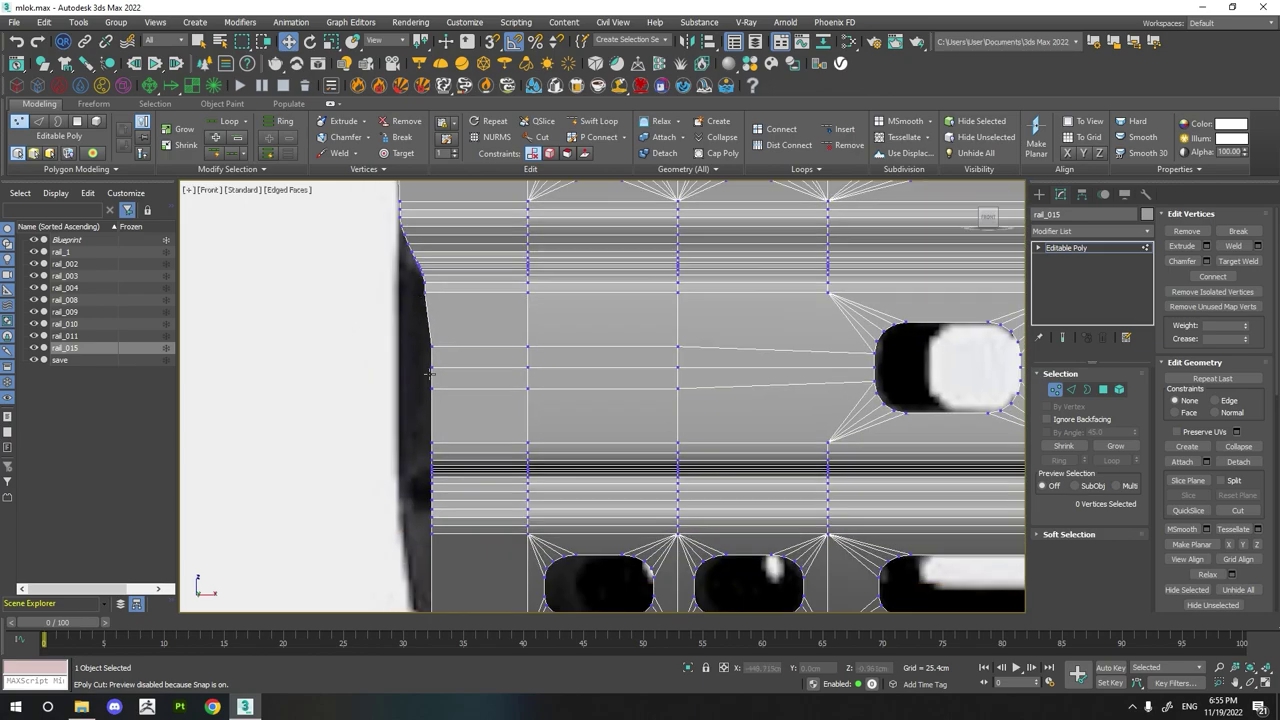
scroll(463, 477, up, 5)
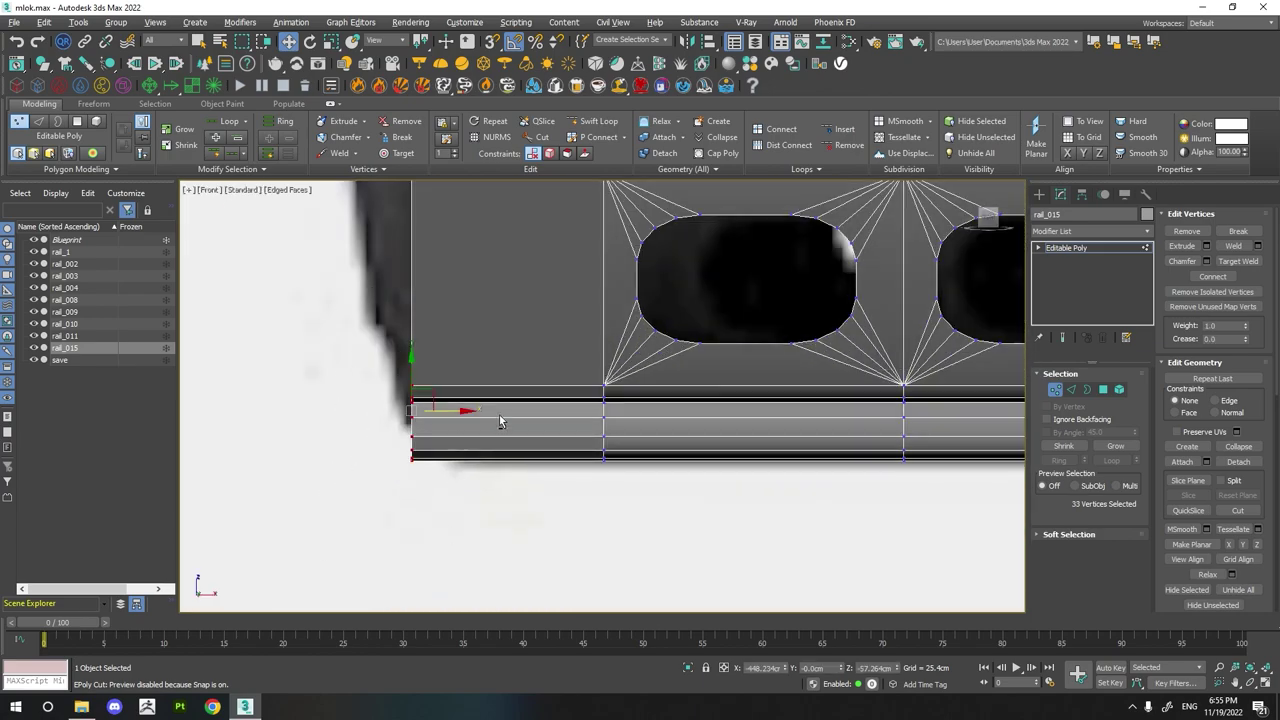
scroll(398, 382, up, 2)
drag(491, 439, 459, 439)
- Shift the bottom-corner vertex groups right in steps to follow the curved bottom edge
drag(362, 328, 446, 380)
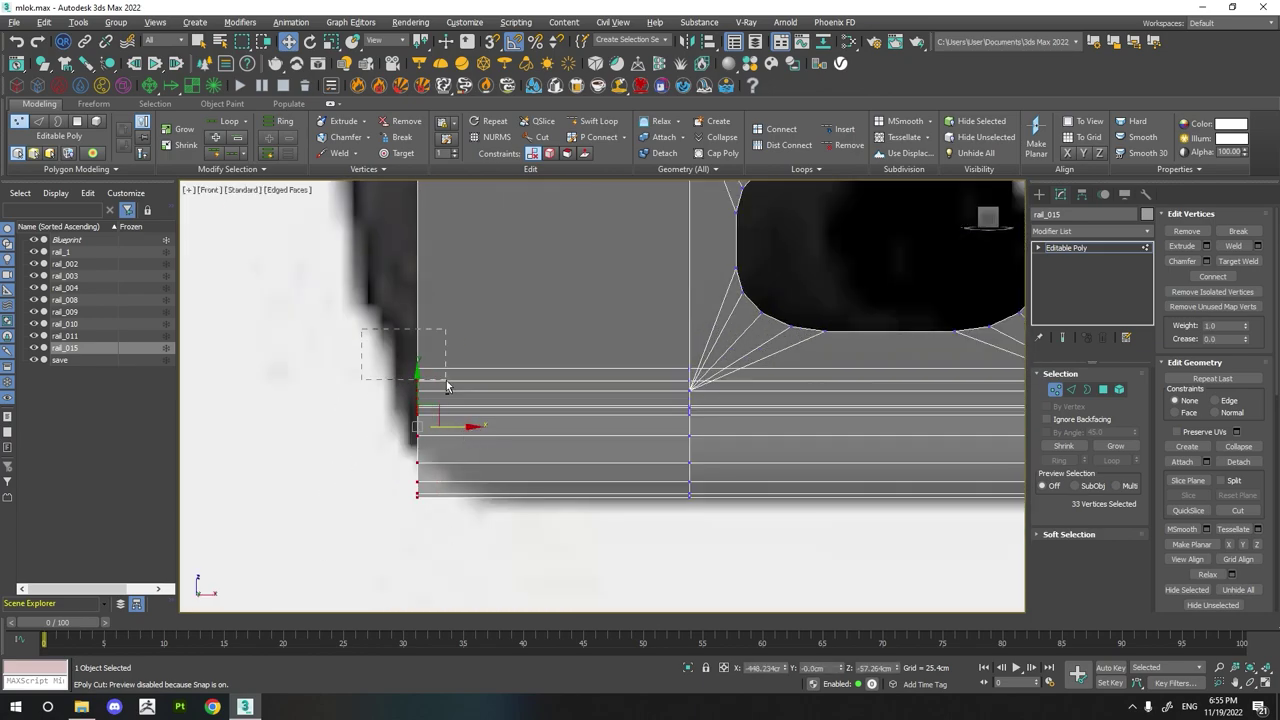
scroll(374, 423, up, 2)
drag(333, 302, 512, 408)
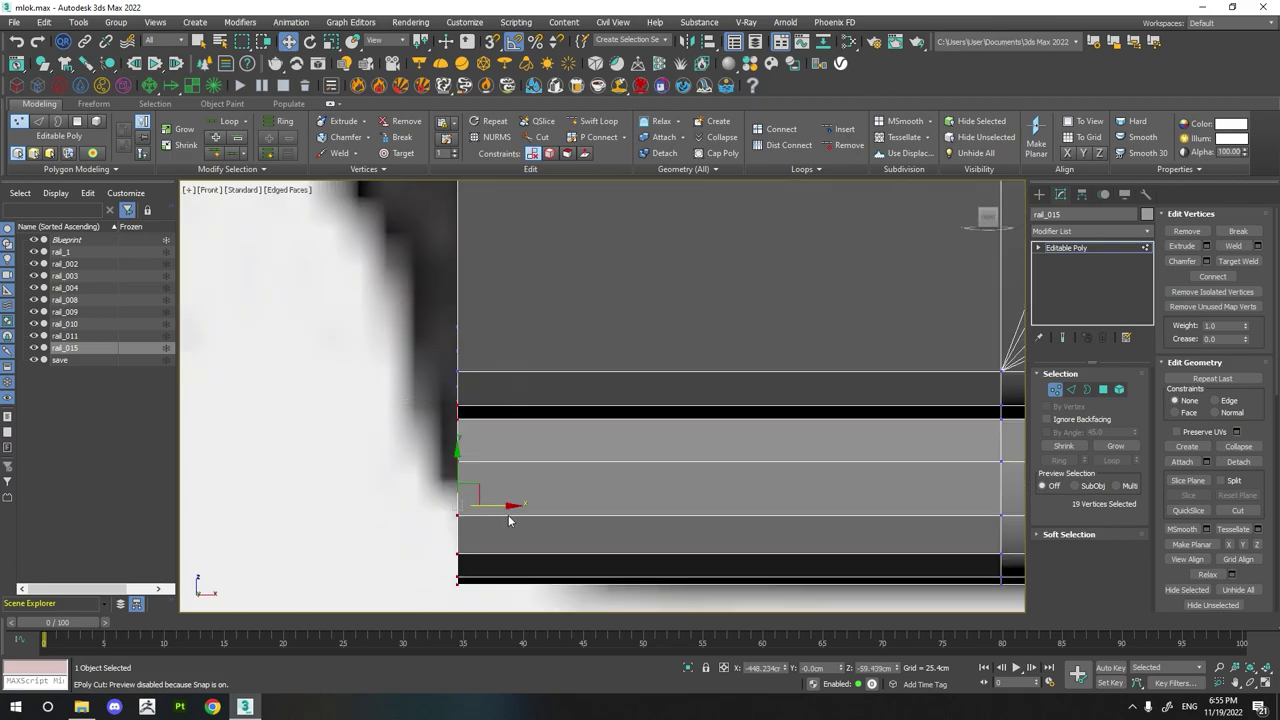
scroll(508, 520, down, 2)
mouse_move(377, 451)
mouse_down()
mouse_move(500, 575)
mouse_move(524, 540)
mouse_up()
drag(421, 405, 511, 488)
mouse_move(538, 548)
mouse_down()
mouse_move(555, 519)
mouse_move(581, 554)
mouse_up()
drag(546, 505, 504, 549)
scroll(540, 560, up, 4)
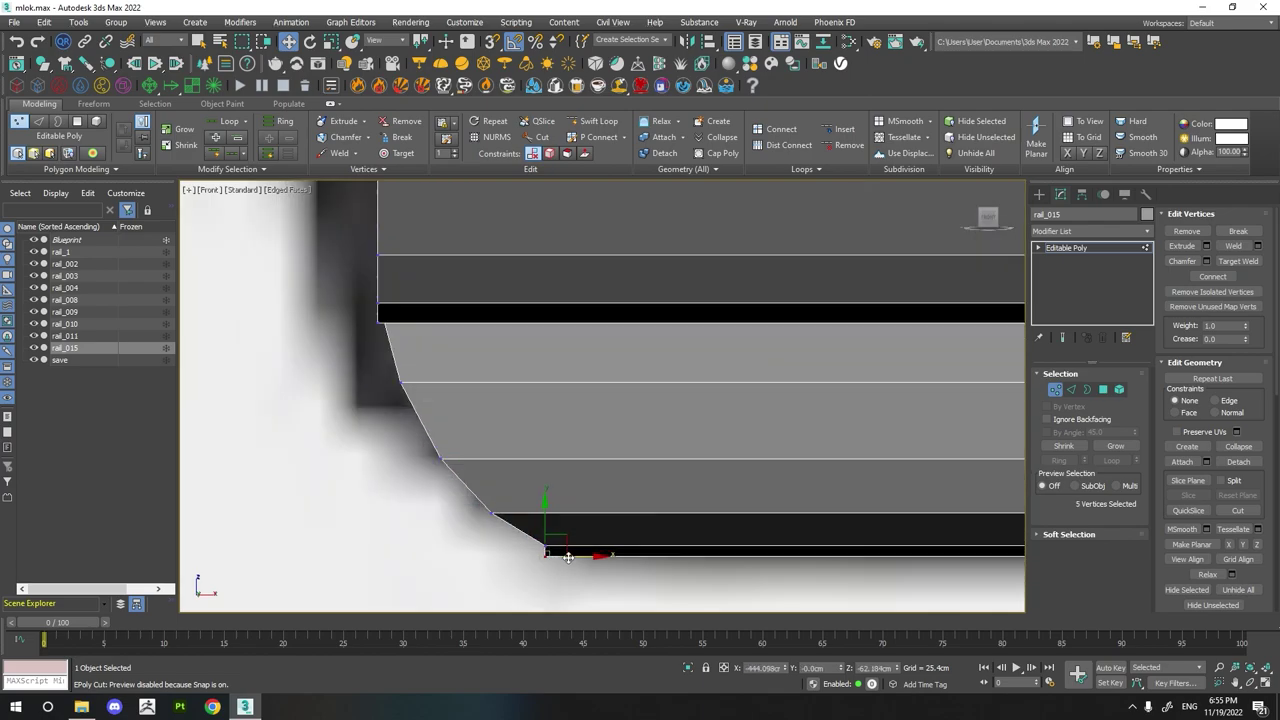
scroll(587, 556, down, 5)
scroll(349, 509, down, 3)
scroll(306, 357, up, 3)
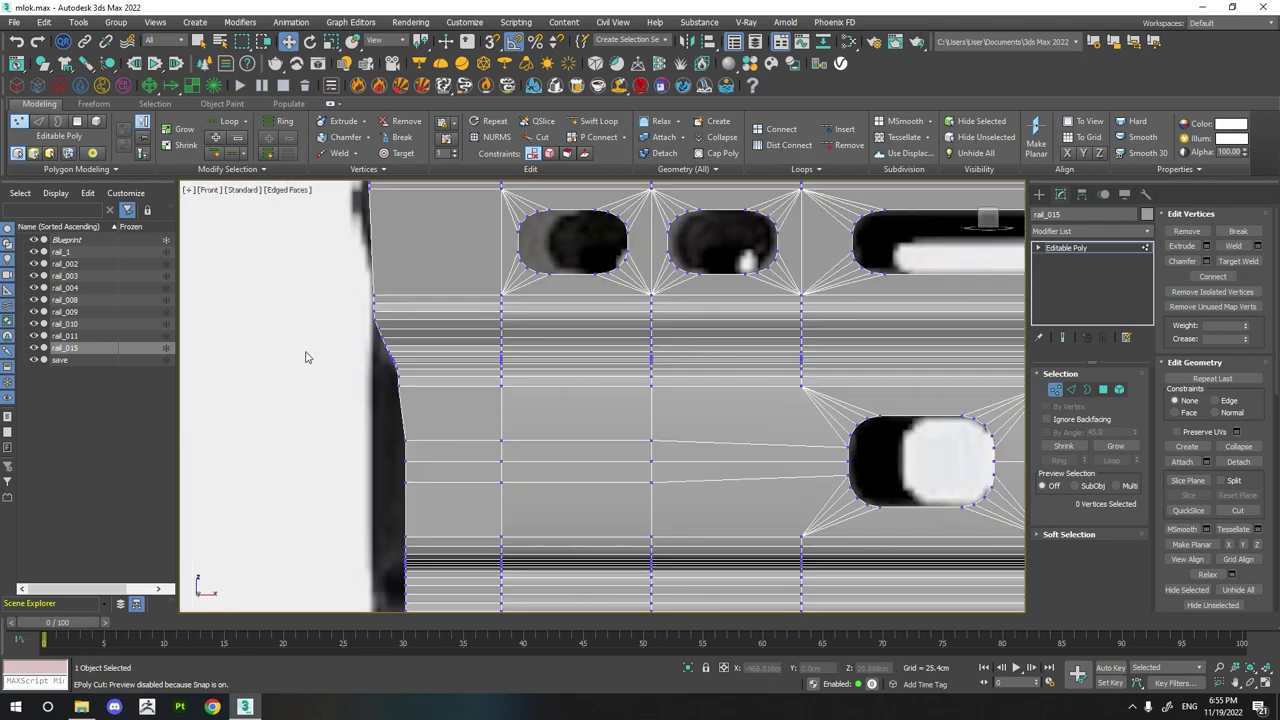
scroll(468, 253, down, 3)
click(468, 253)
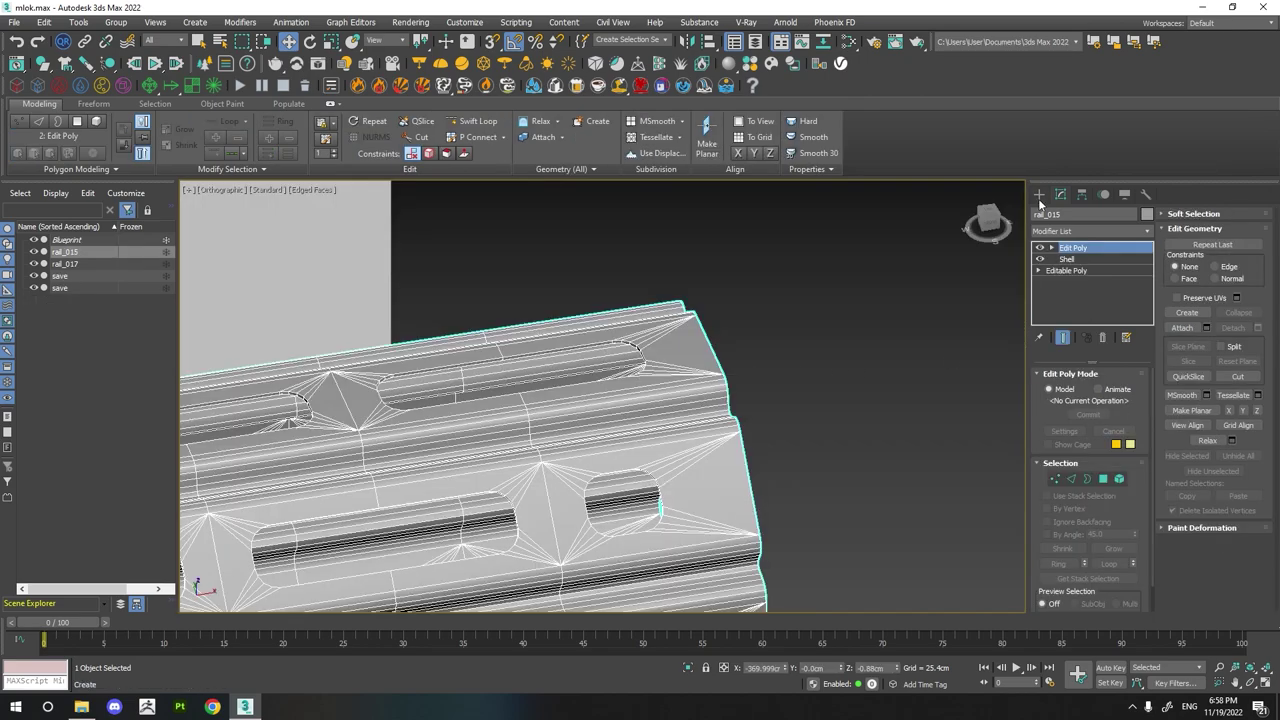
- Snap-draw Box001 across the rail's top face and give it a thin height
click(1039, 194)
click(1060, 283)
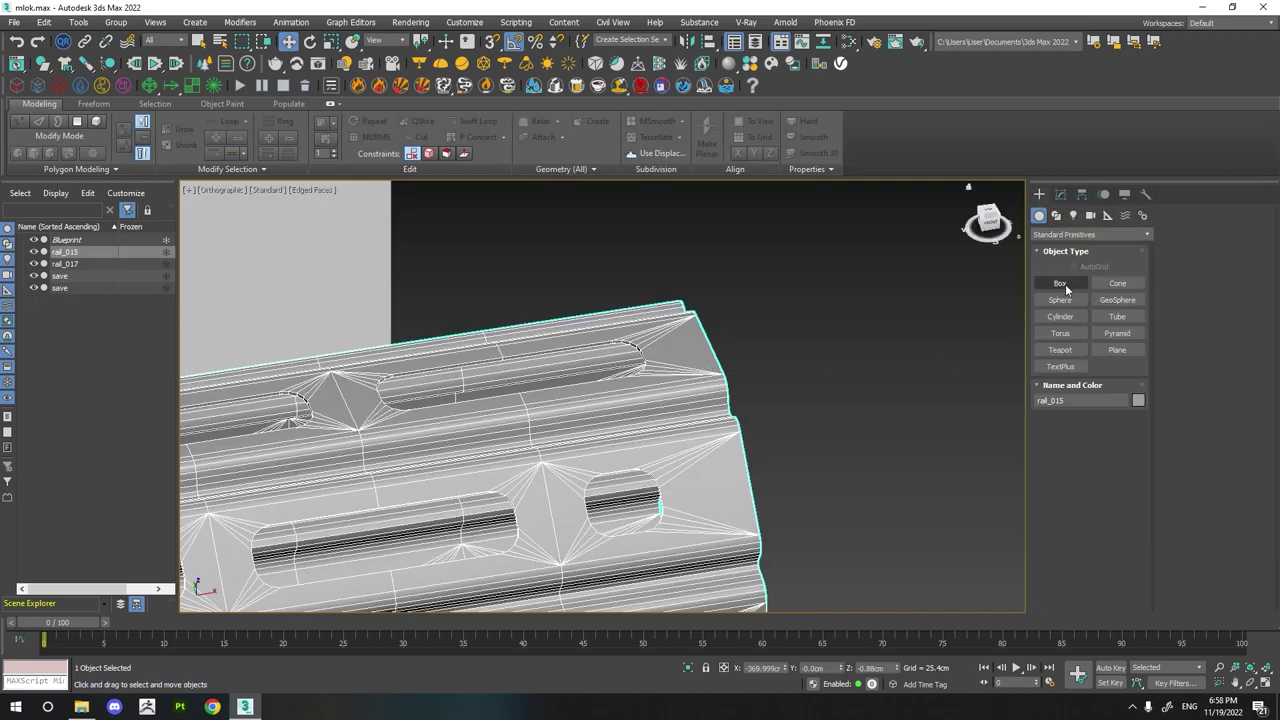
scroll(735, 395, up, 3)
key(s)
scroll(735, 395, up, 2)
drag(735, 395, 657, 371)
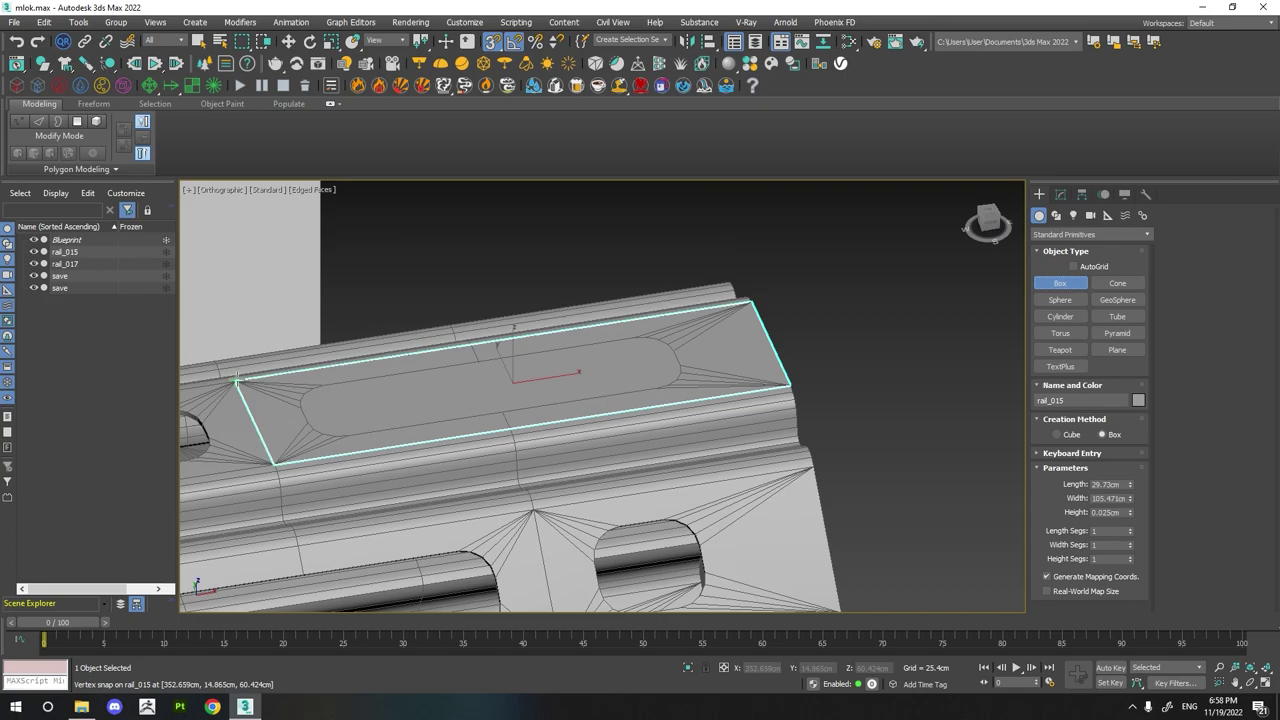
click(657, 340)
scroll(657, 340, down, 5)
key(s)
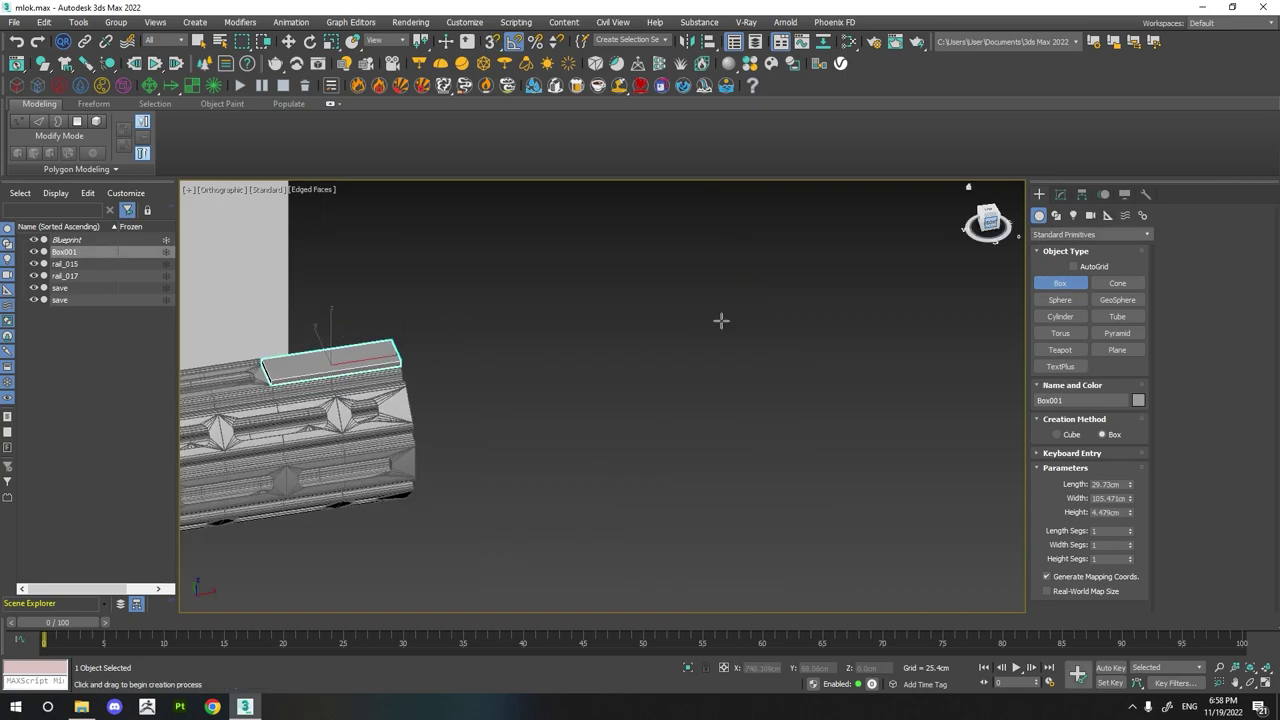
key(shift+z)
key(shift+z)
key(shift+z)
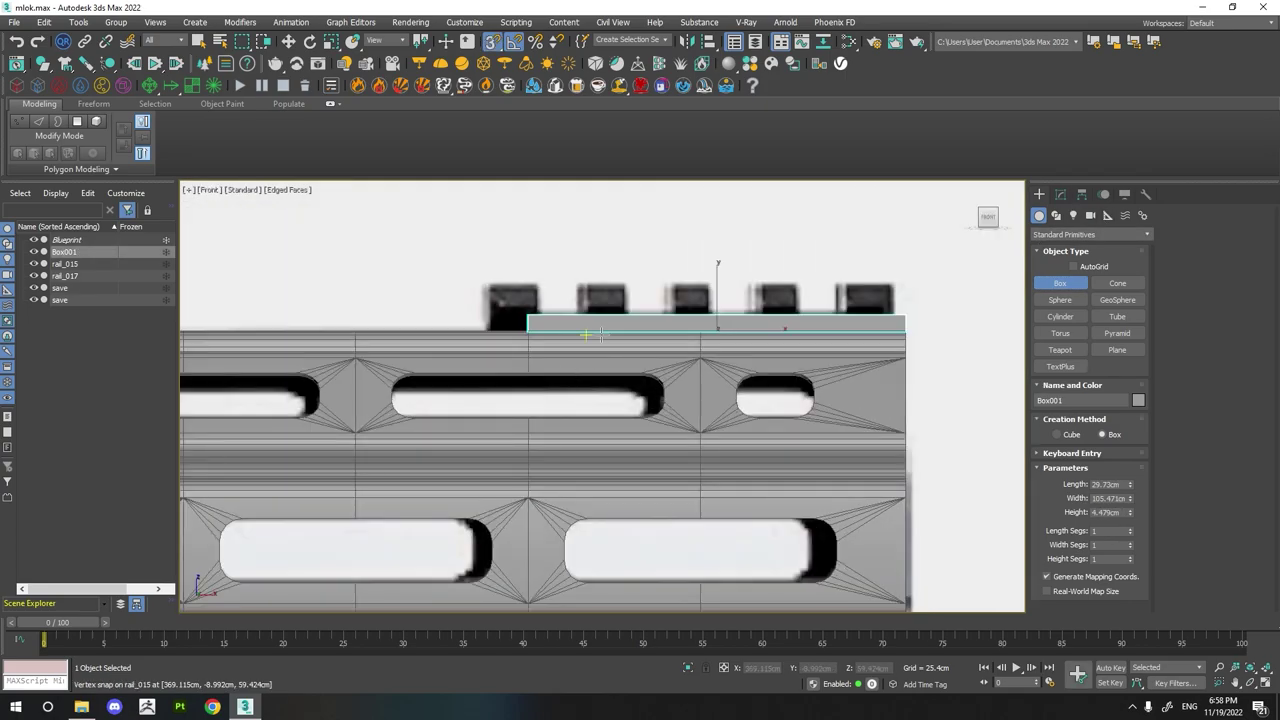
- Add an Edit Poly modifier to Box001
click(1060, 194)
click(1144, 233)
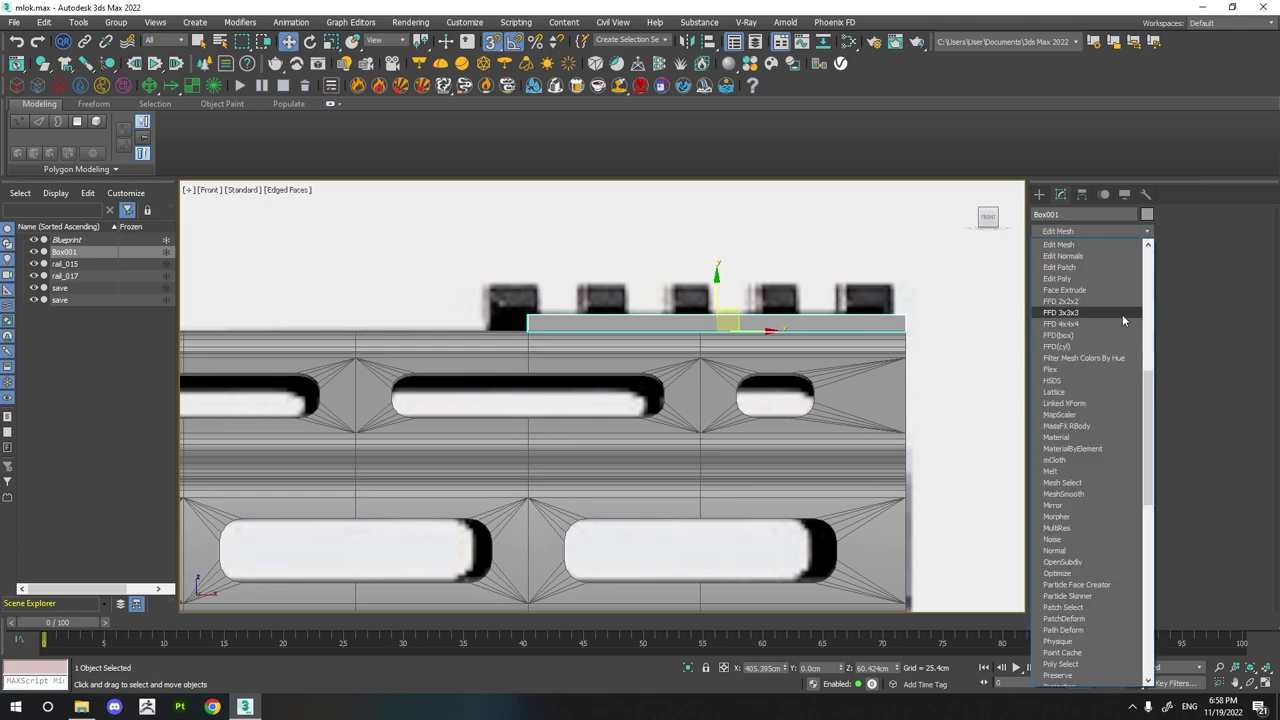
click(1089, 290)
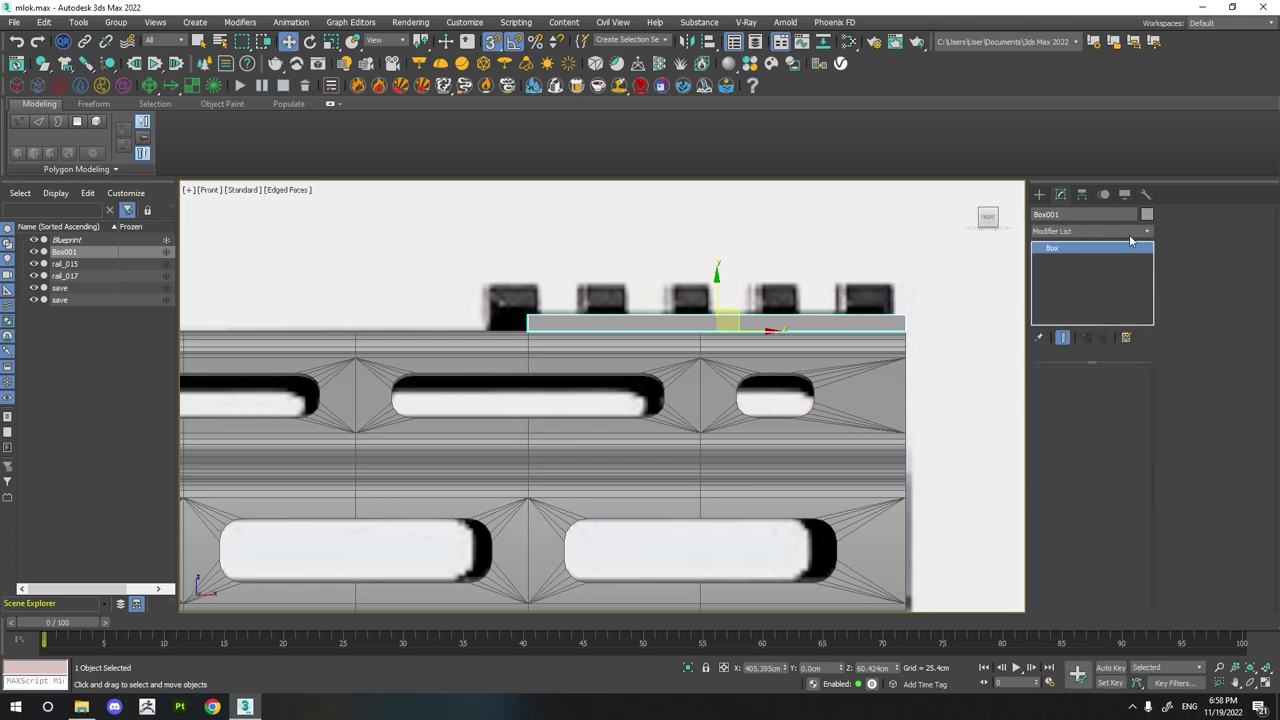
click(1118, 232)
click(1058, 278)
- Stretch Box001's left-end vertices under the first tooth and pull its right end slightly left
key(1)
click(527, 322)
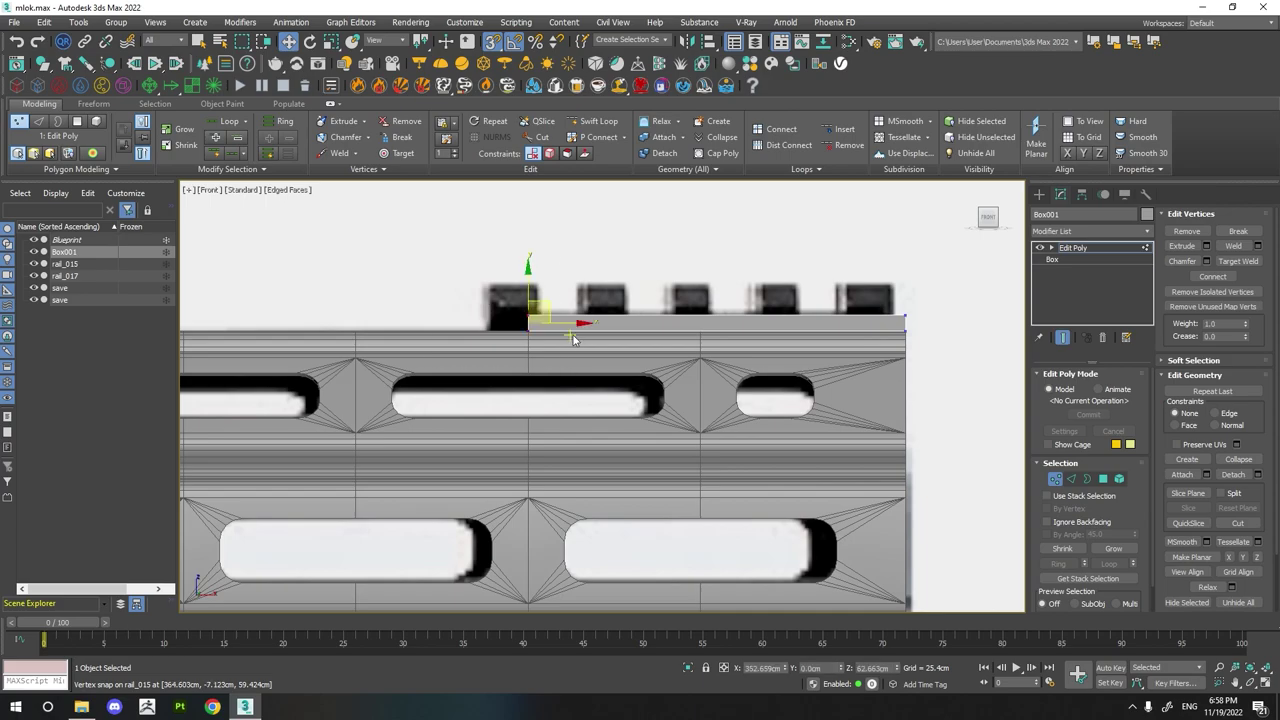
drag(560, 322, 487, 322)
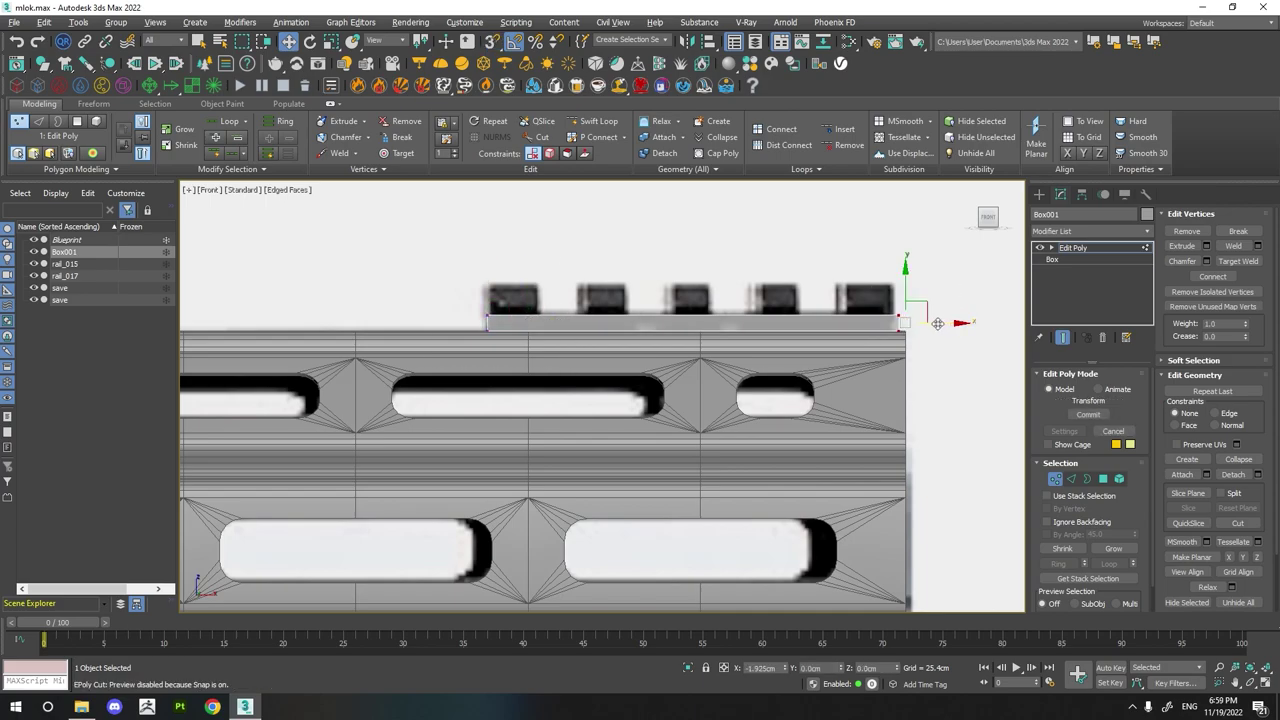
drag(929, 322, 935, 324)
- Connect the strip's edges with 4 segments to divide it into sections
click(1072, 480)
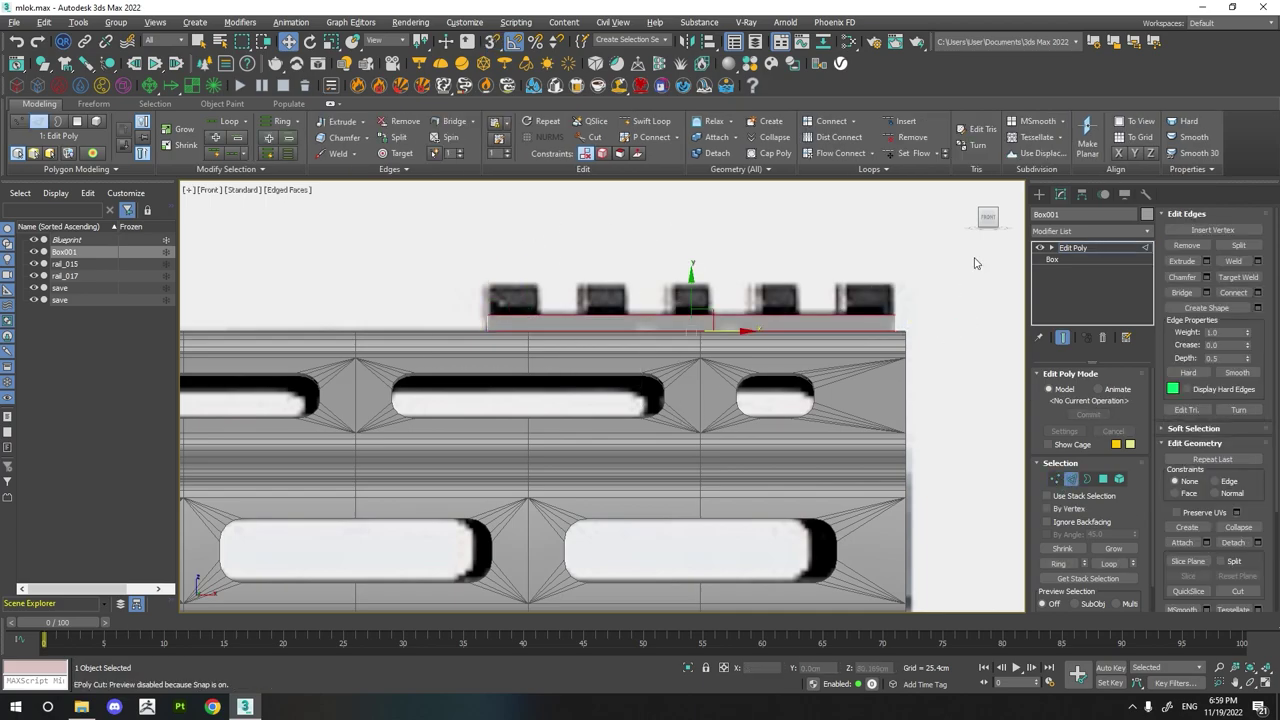
click(1259, 293)
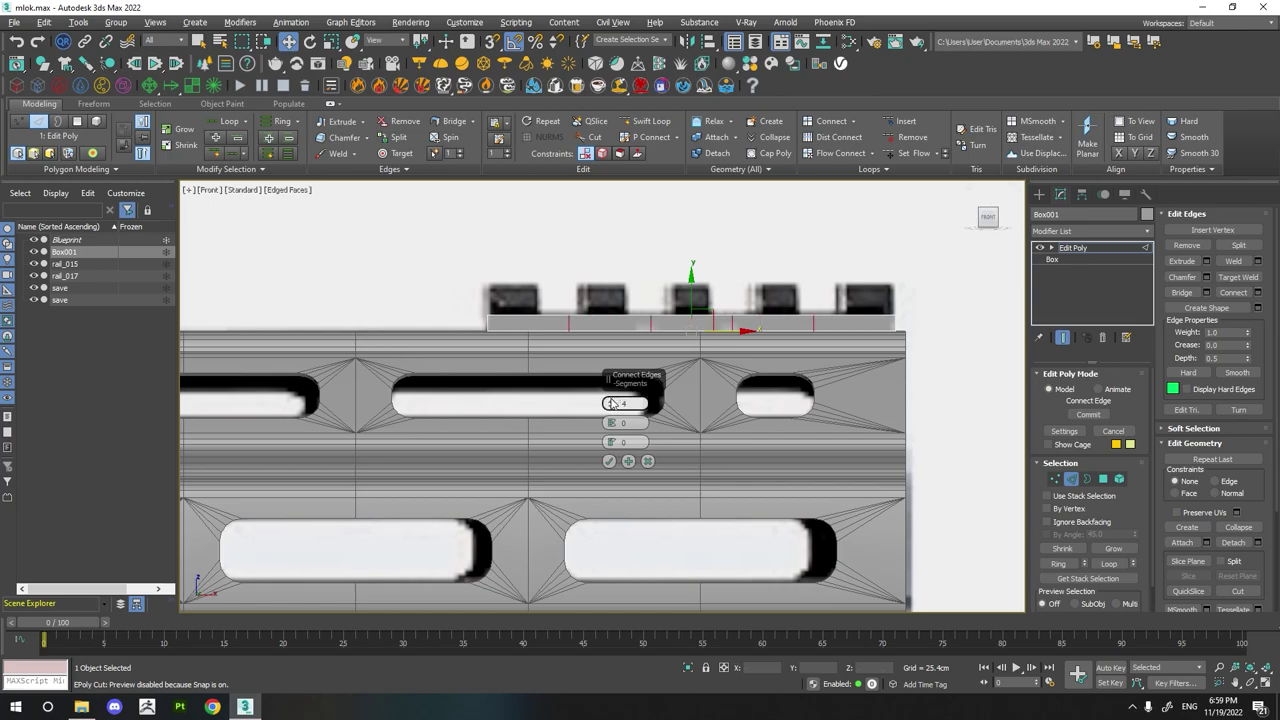
click(609, 461)
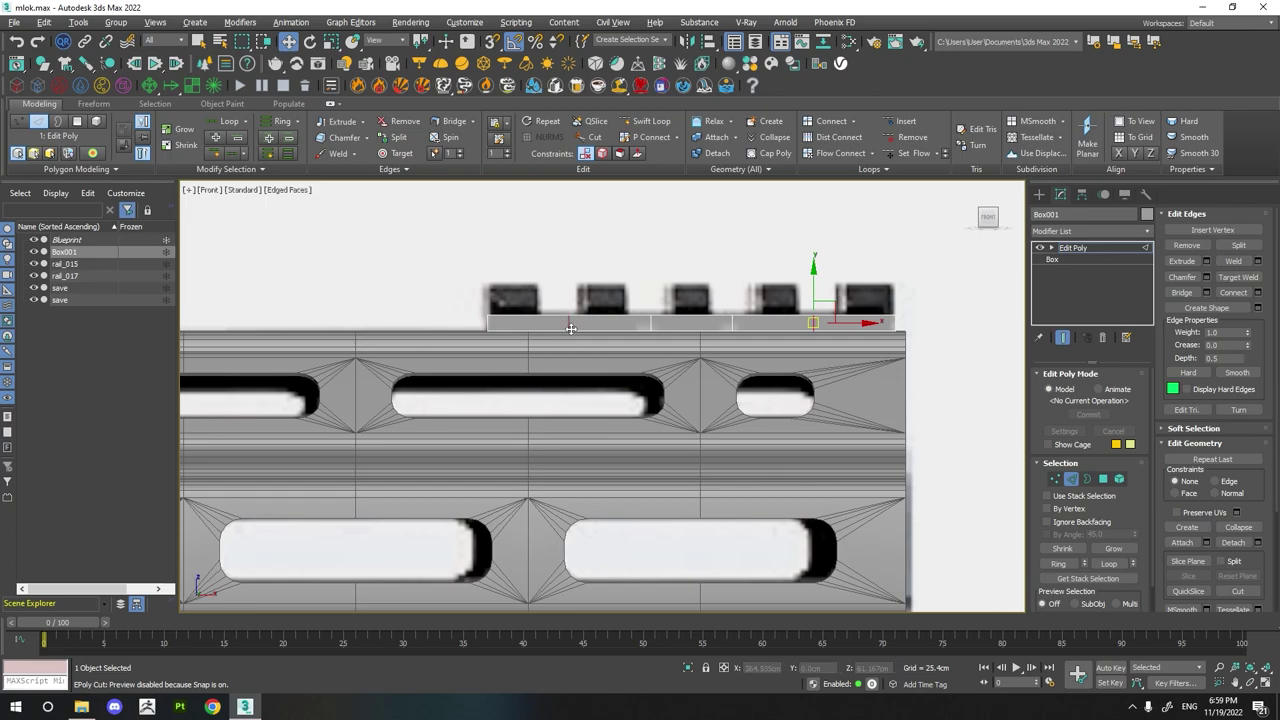
- Chamfer the new connecting edges by about 3.333cm to form edge pairs
click(1057, 481)
scroll(737, 320, up, 2)
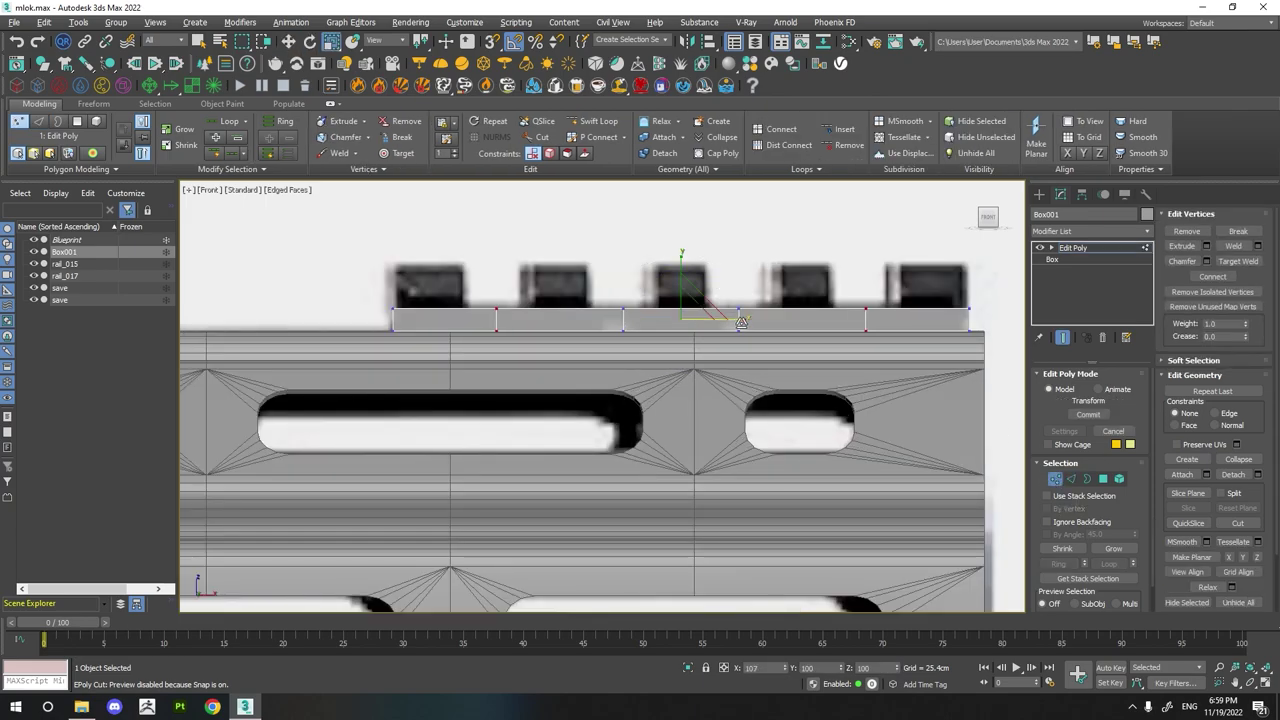
key(2)
ctrl+click(624, 321)
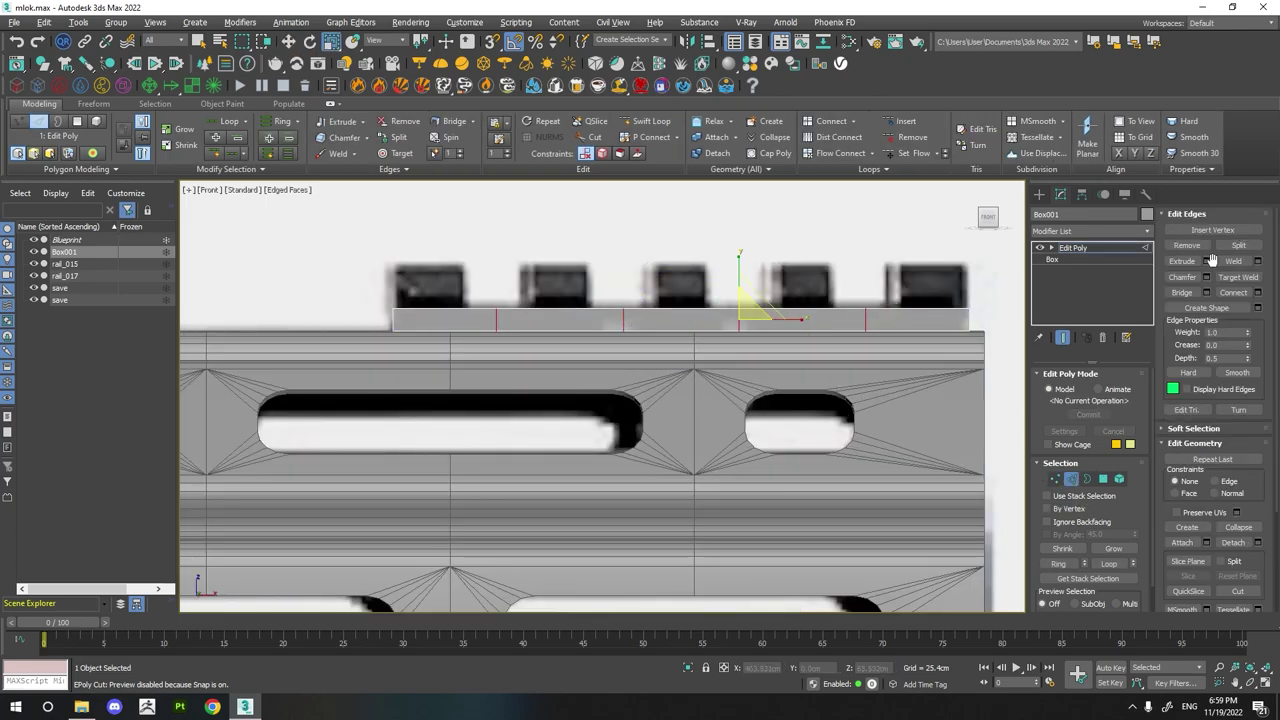
click(1206, 277)
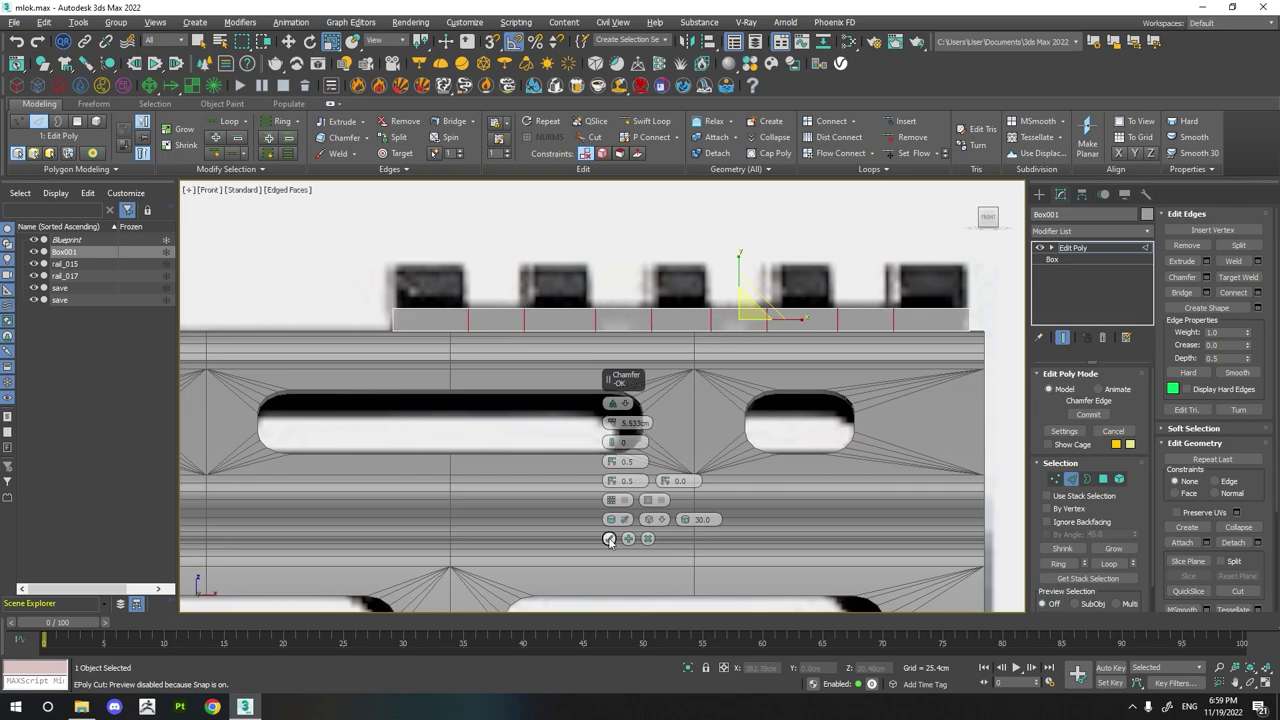
click(609, 539)
click(1103, 481)
alt+middle_drag(940, 390, 901, 358)
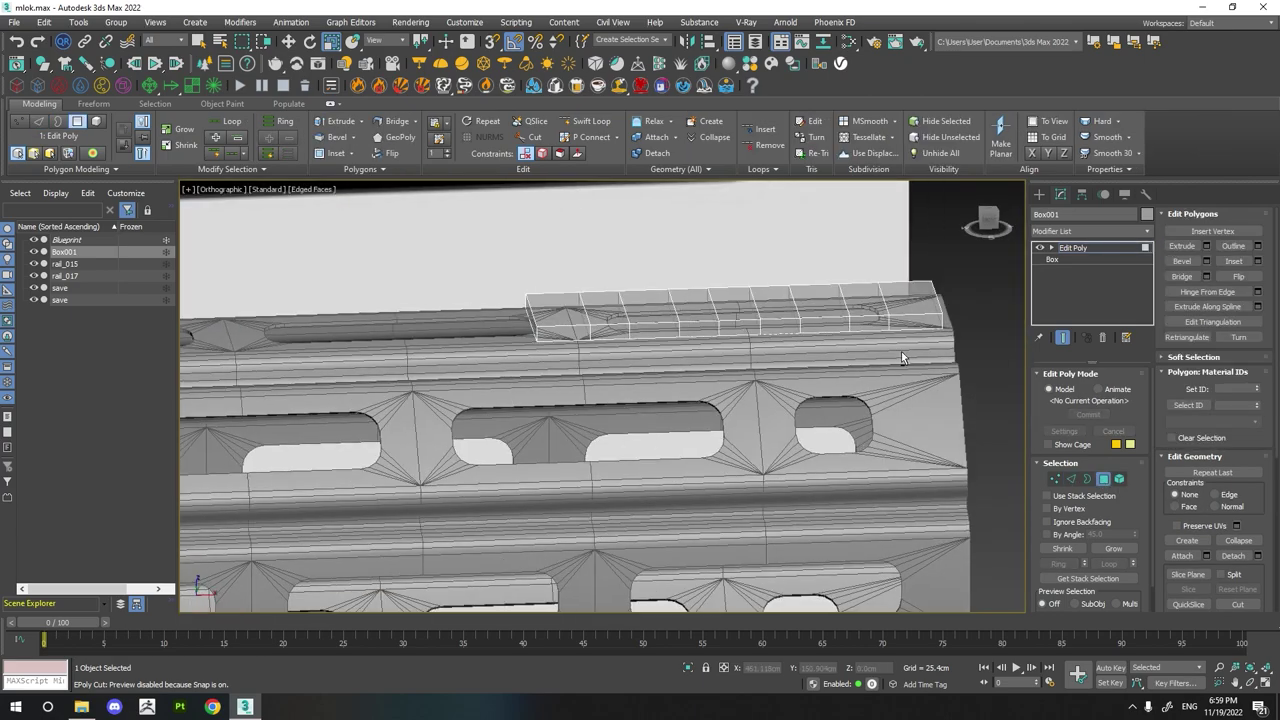
- Select the five top polygons of the rail strip
click(905, 298)
ctrl+click(820, 304)
ctrl+click(740, 304)
ctrl+click(650, 307)
ctrl+click(560, 311)
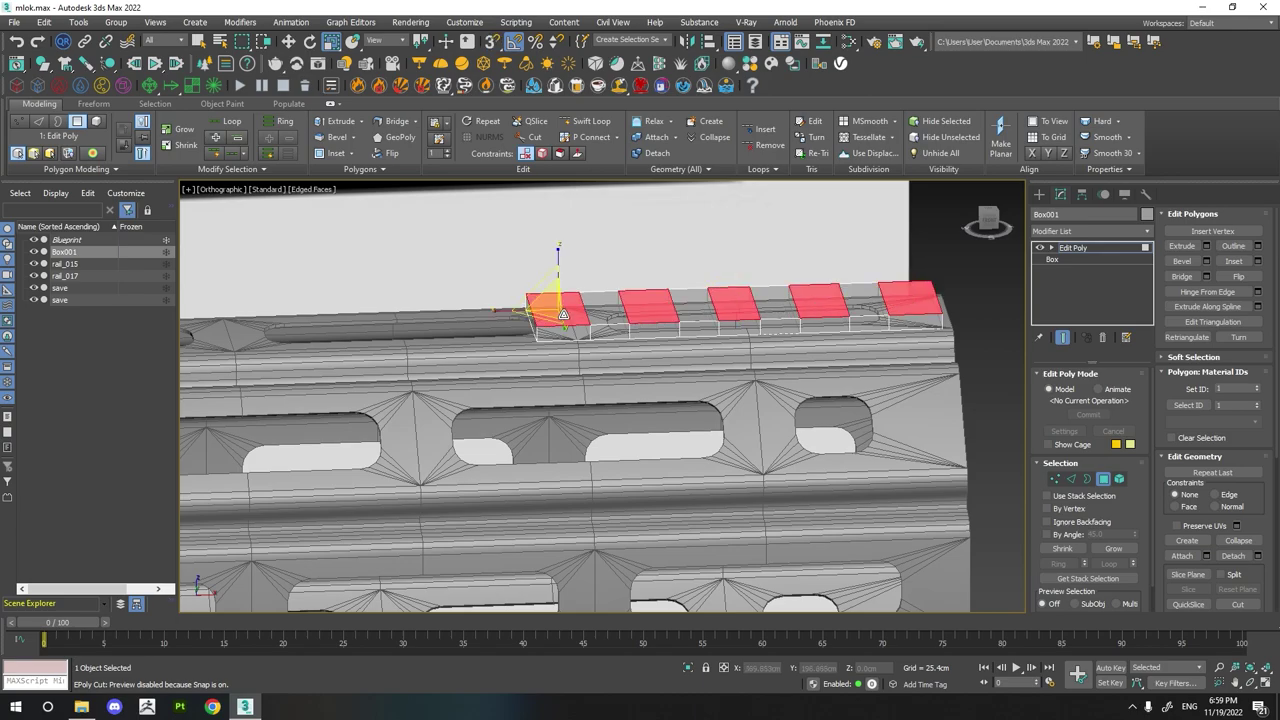
key(f)
scroll(563, 316, up, 2)
scroll(563, 316, up, 2)
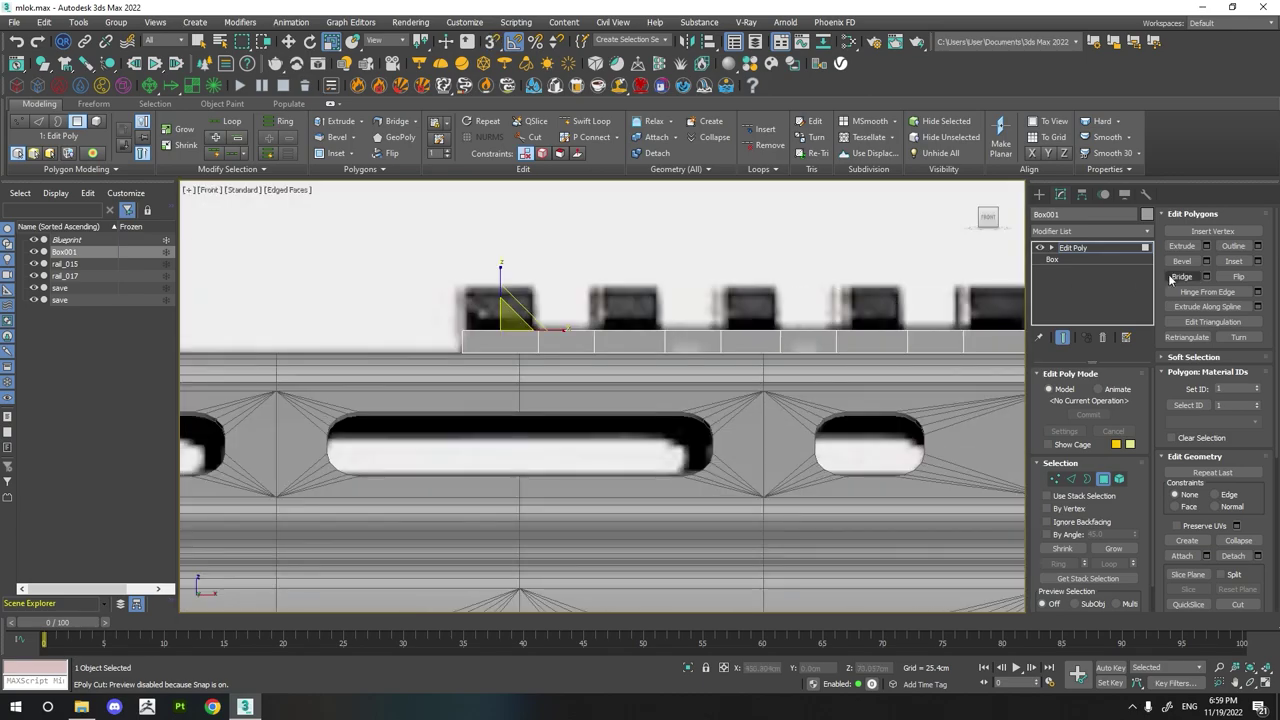
- Bevel the five faces with a 2.239cm outline so they flare outward
click(1205, 262)
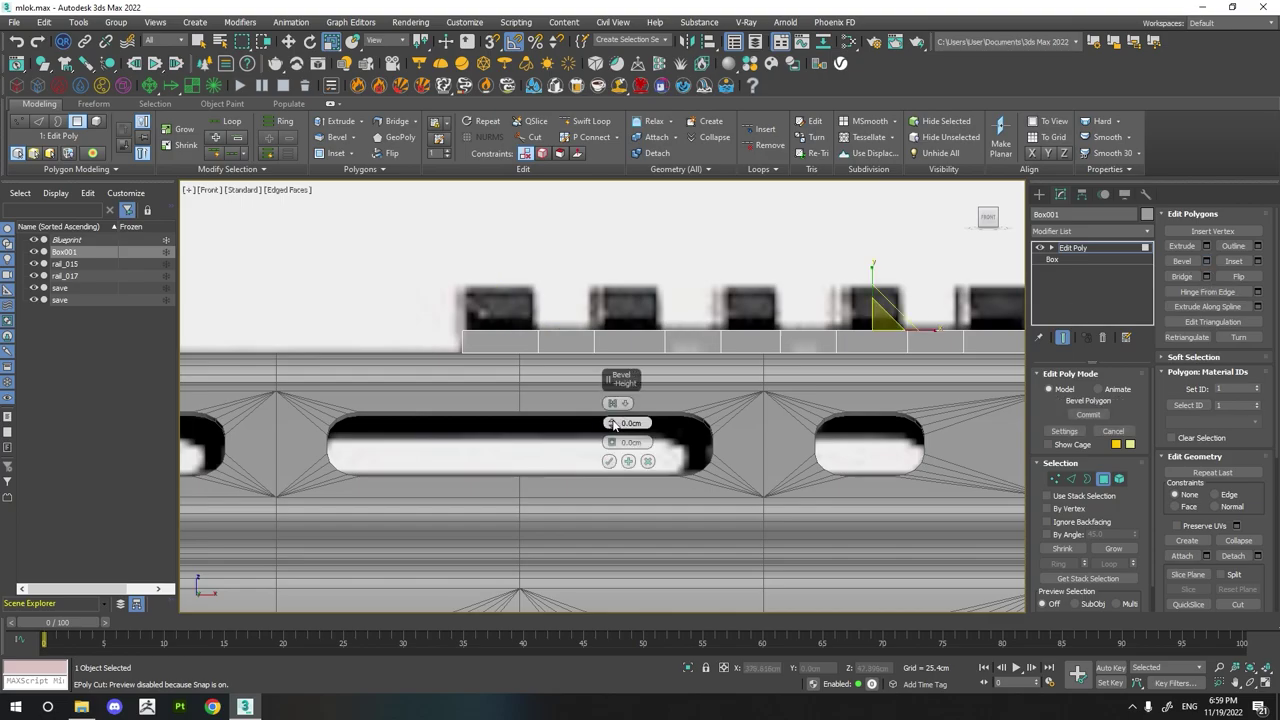
alt+middle_drag(610, 440, 548, 343)
drag(611, 442, 640, 440)
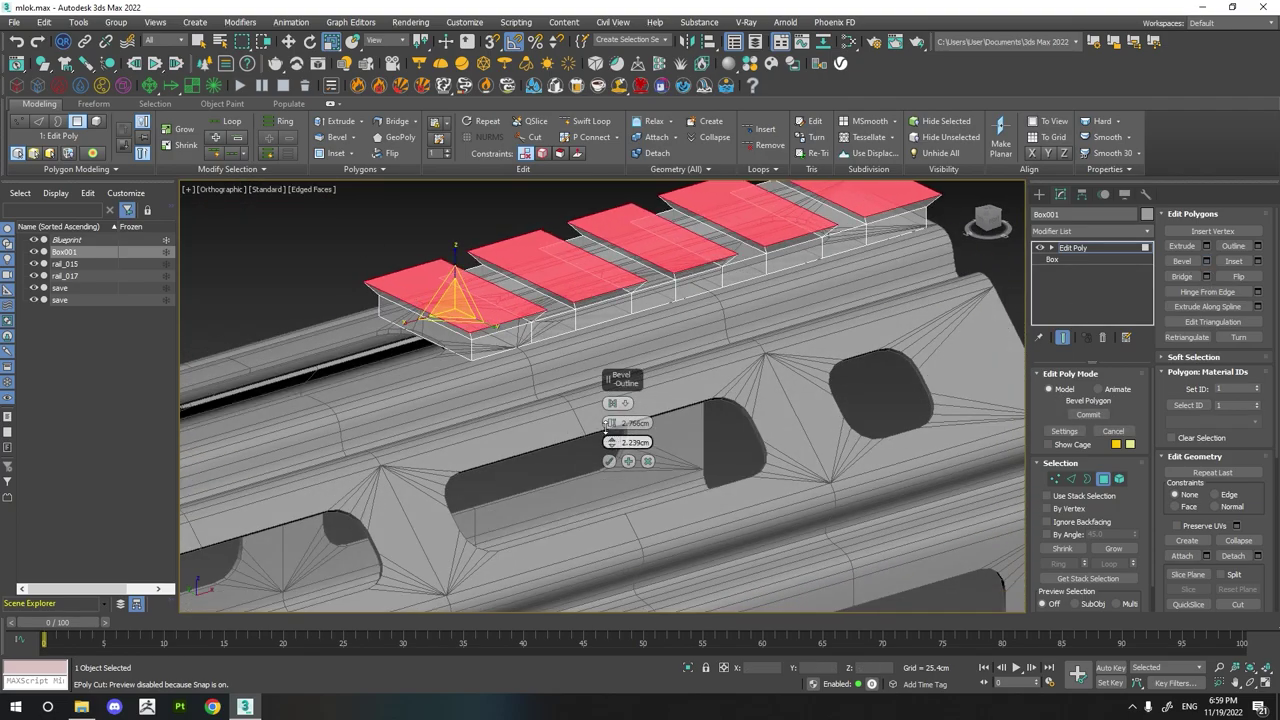
mouse_move(560, 400)
alt+middle_down()
mouse_move(511, 362)
mouse_move(600, 440)
alt+middle_up()
click(608, 461)
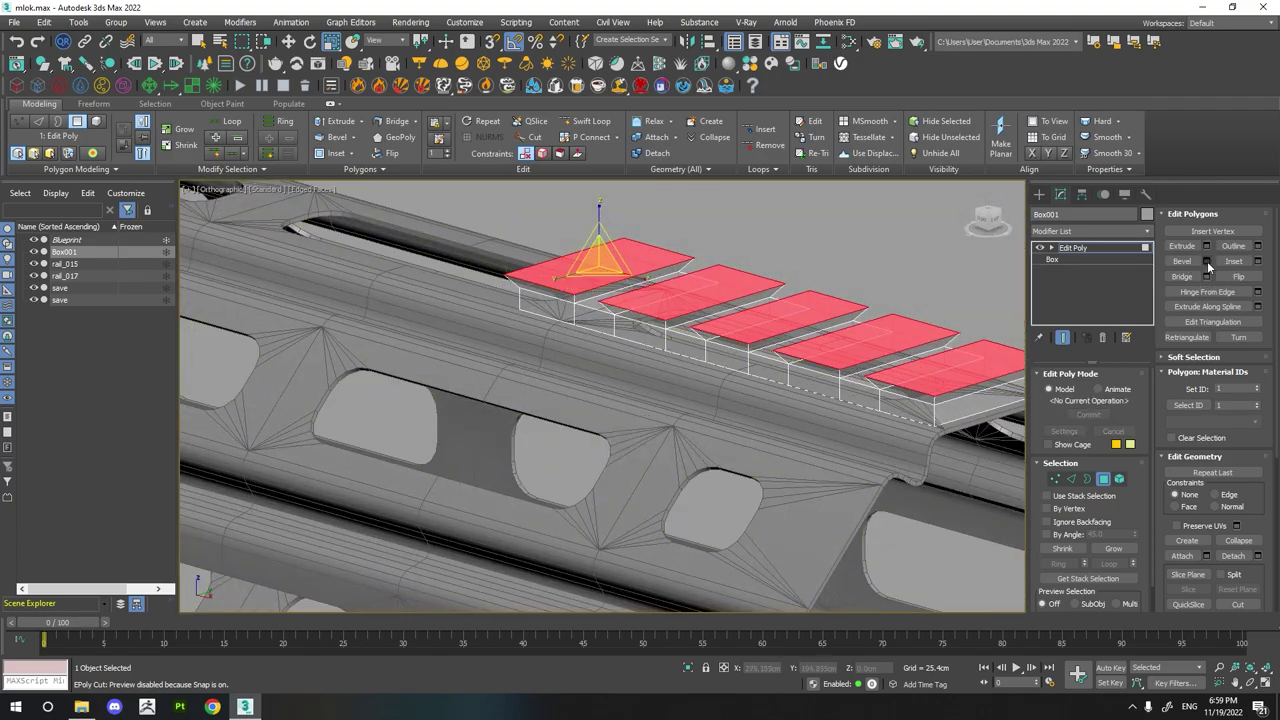
- Bevel again with 6.059cm height and -2.372cm outline to taper the tooth tops
click(1206, 261)
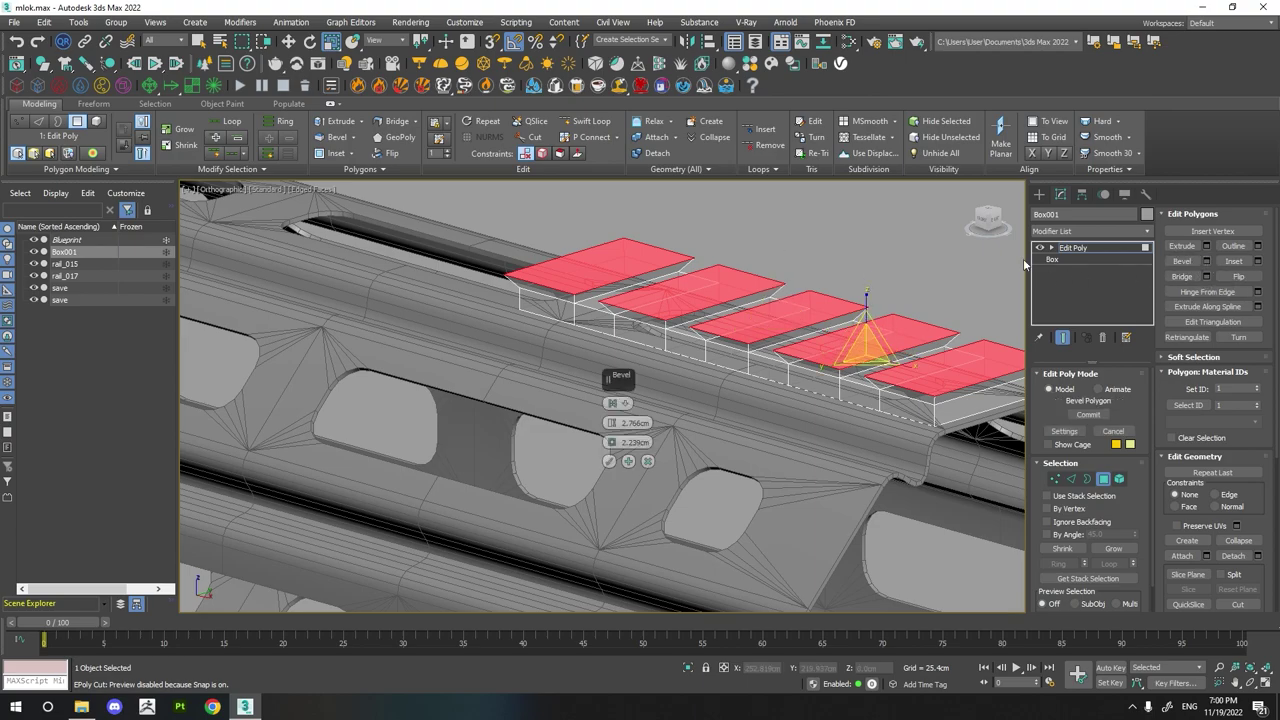
key(f)
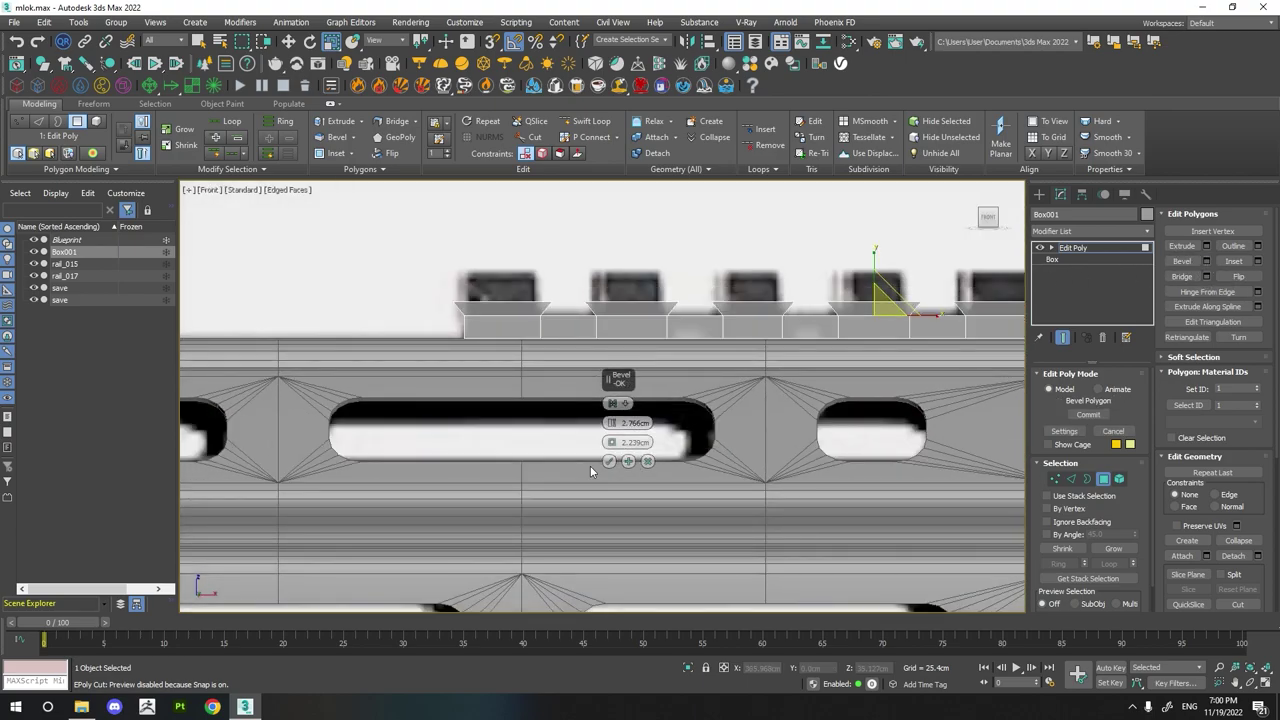
click(608, 461)
click(1206, 261)
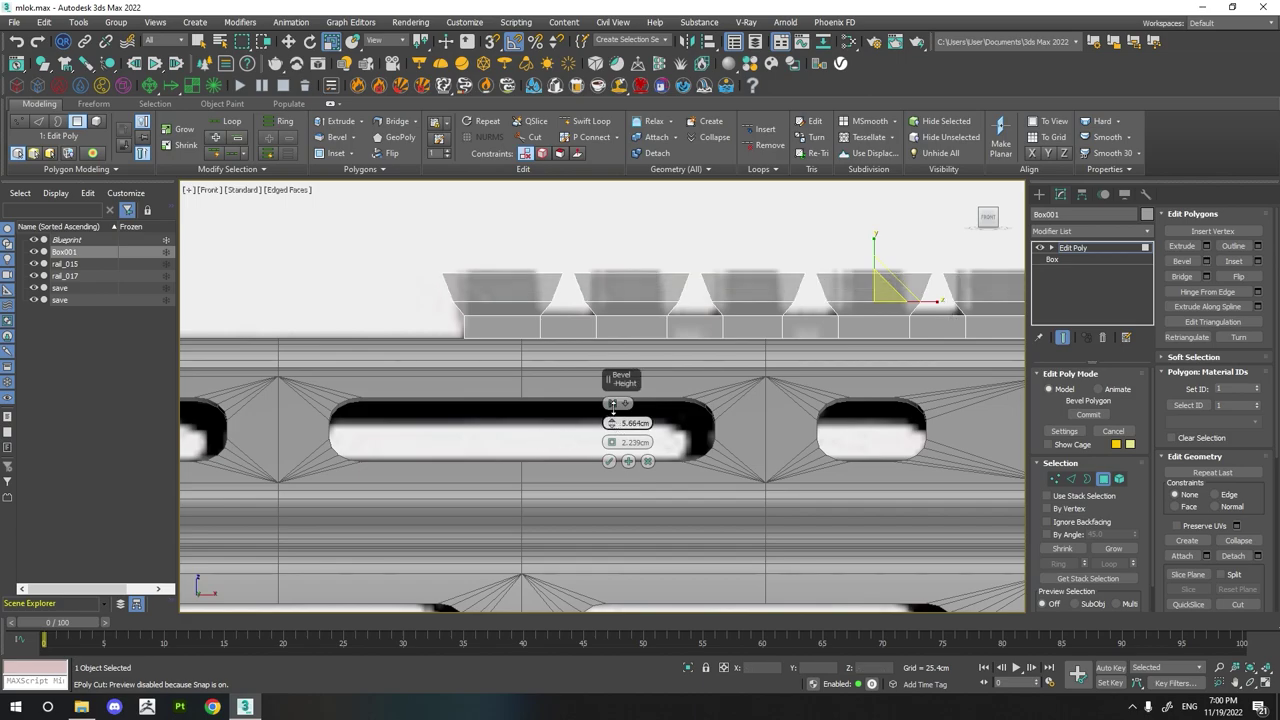
drag(612, 423, 632, 473)
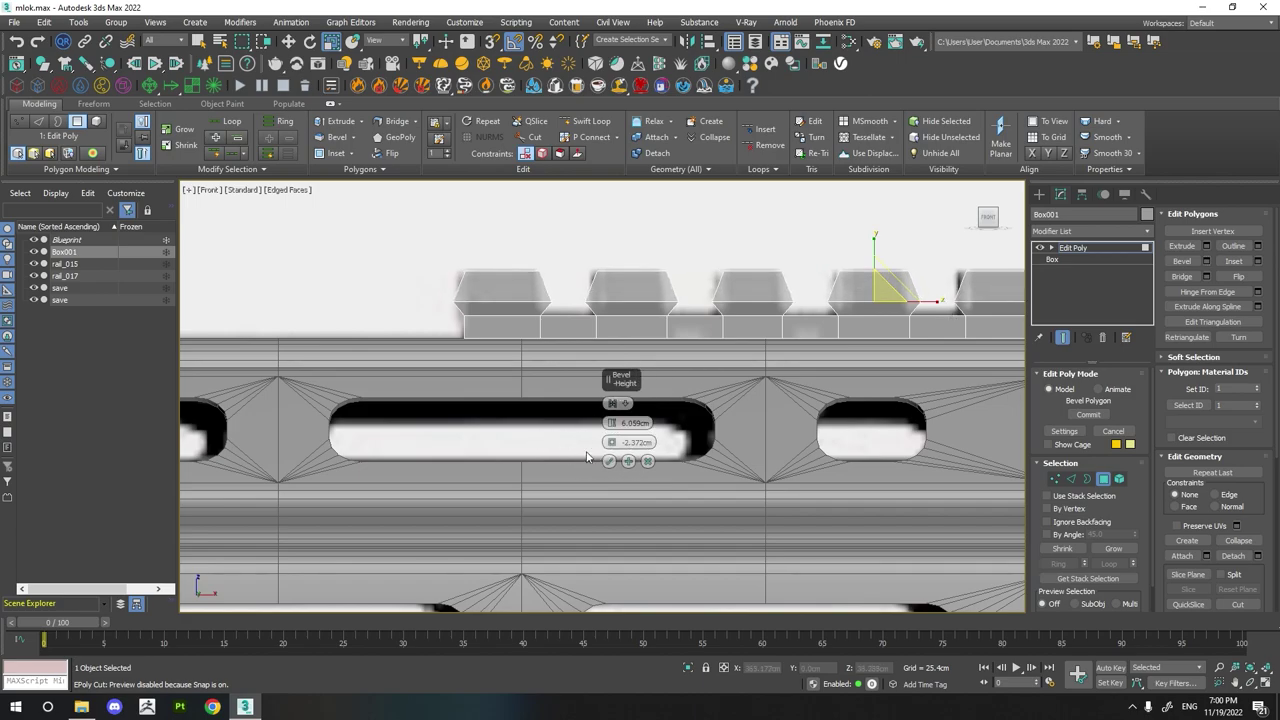
click(609, 461)
scroll(659, 309, up, 2)
alt+middle_drag(659, 309, 731, 277)
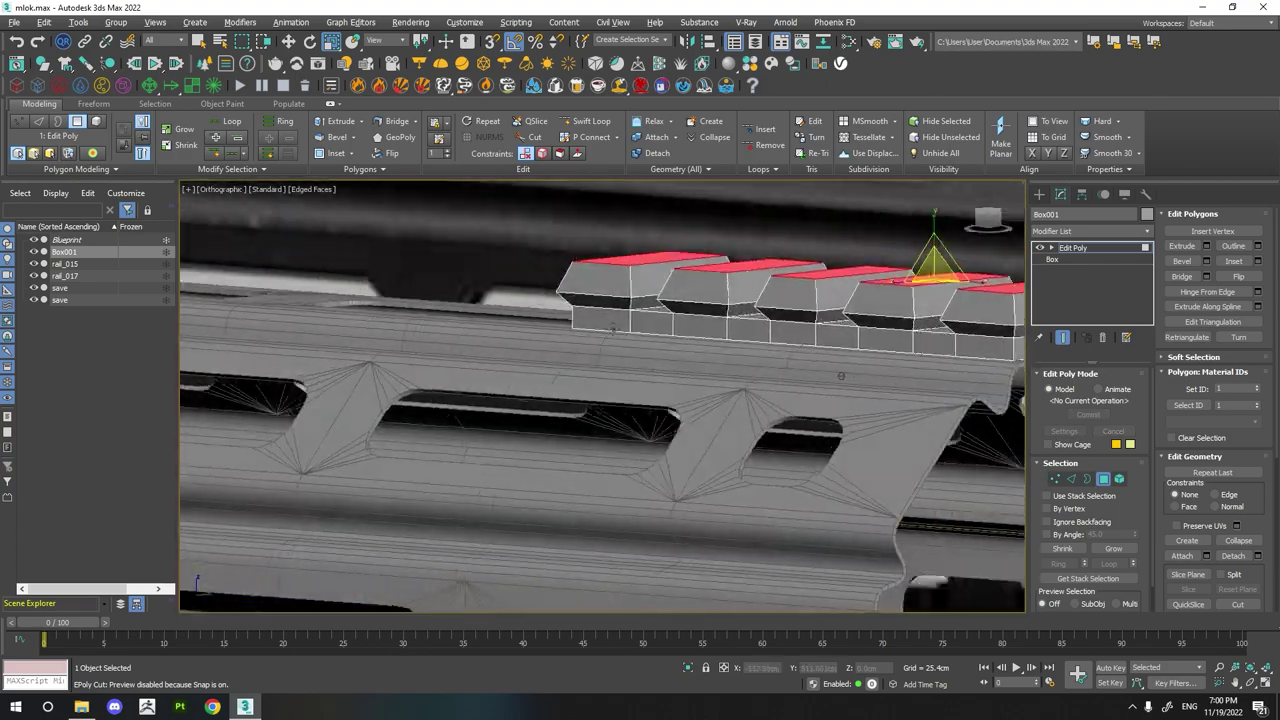
- In Front view with vertex Move active, set the first corner vertex's X to 367.357
key(f)
key(1)
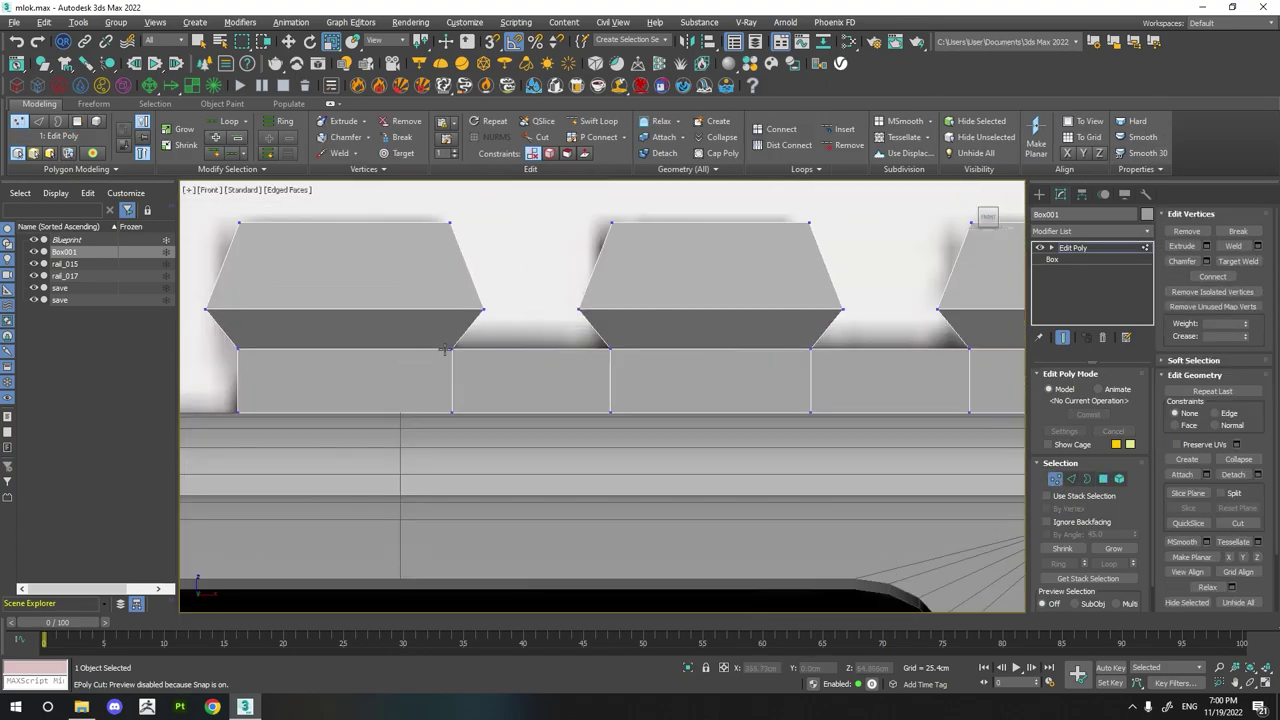
key(w)
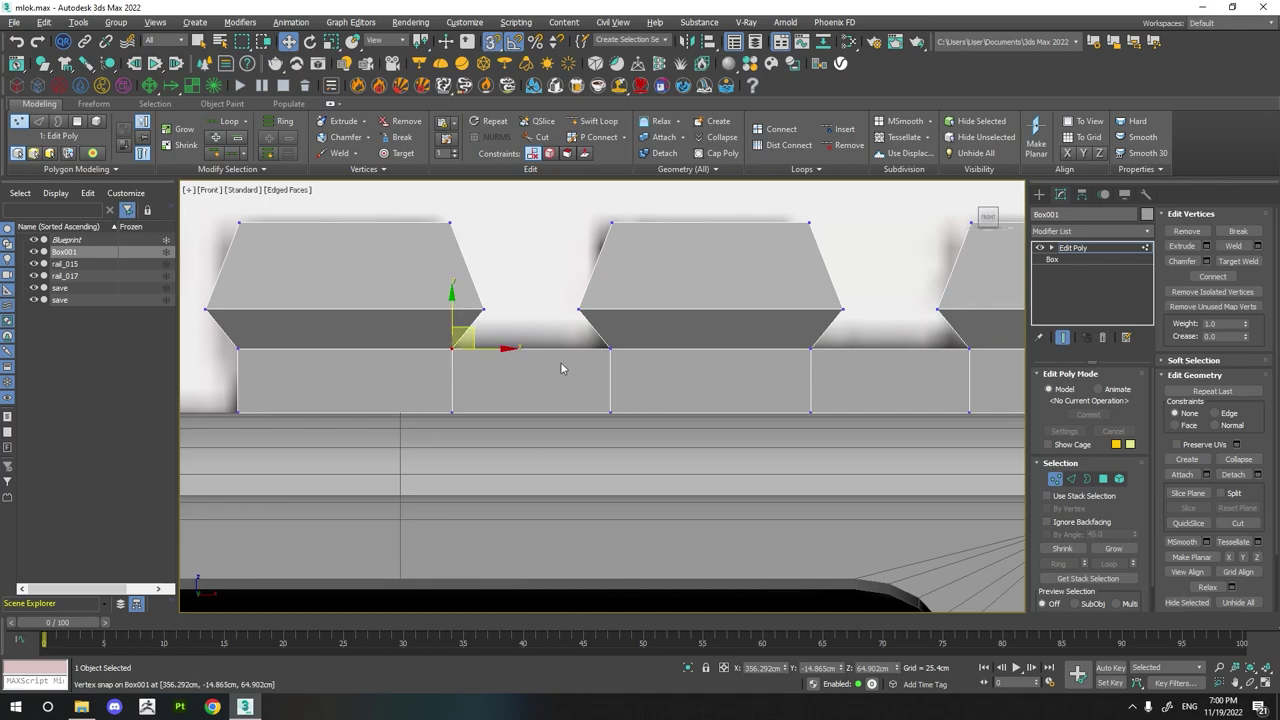
alt+middle_drag(560, 368, 534, 400)
alt+middle_drag(394, 306, 480, 300)
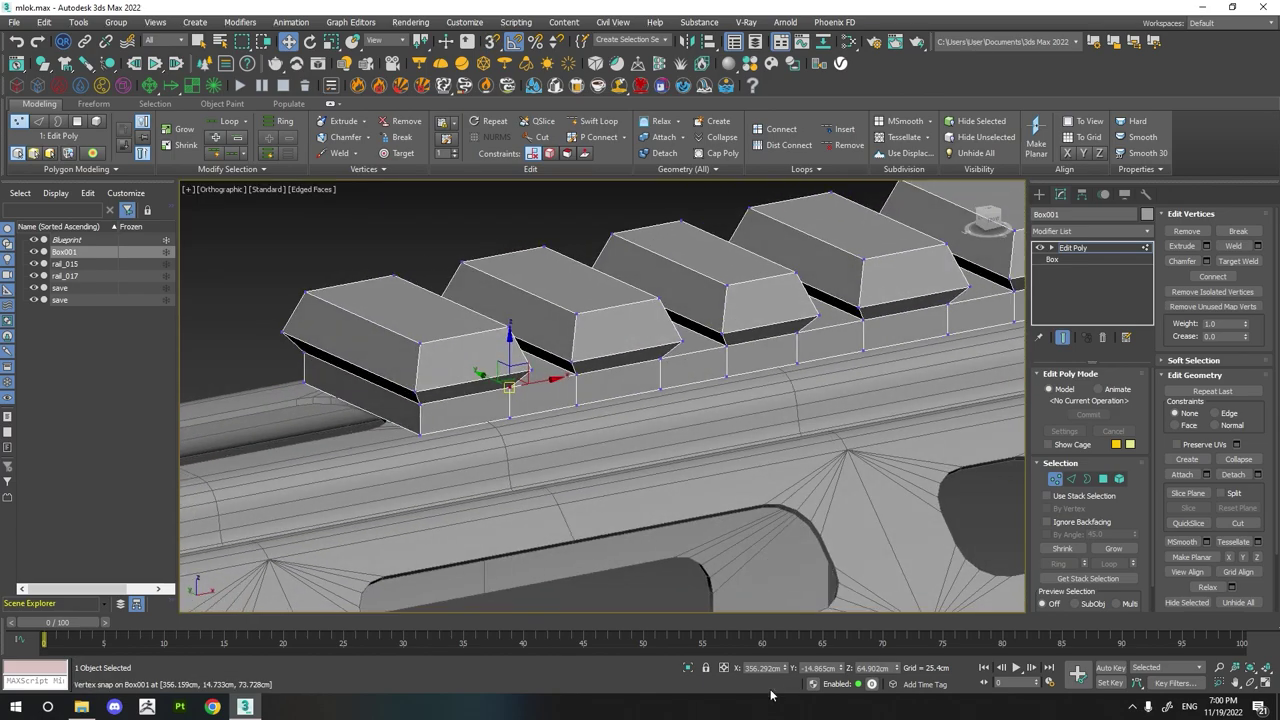
alt+middle_drag(685, 583, 778, 668)
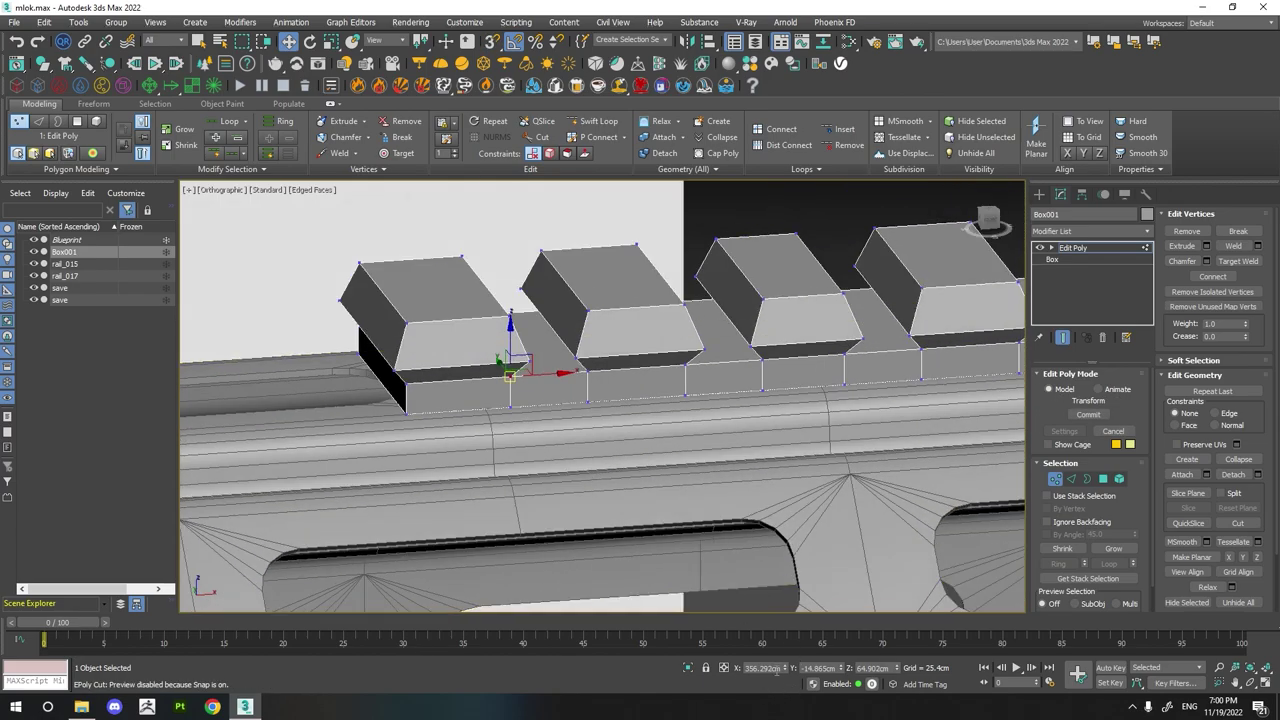
click(984, 226)
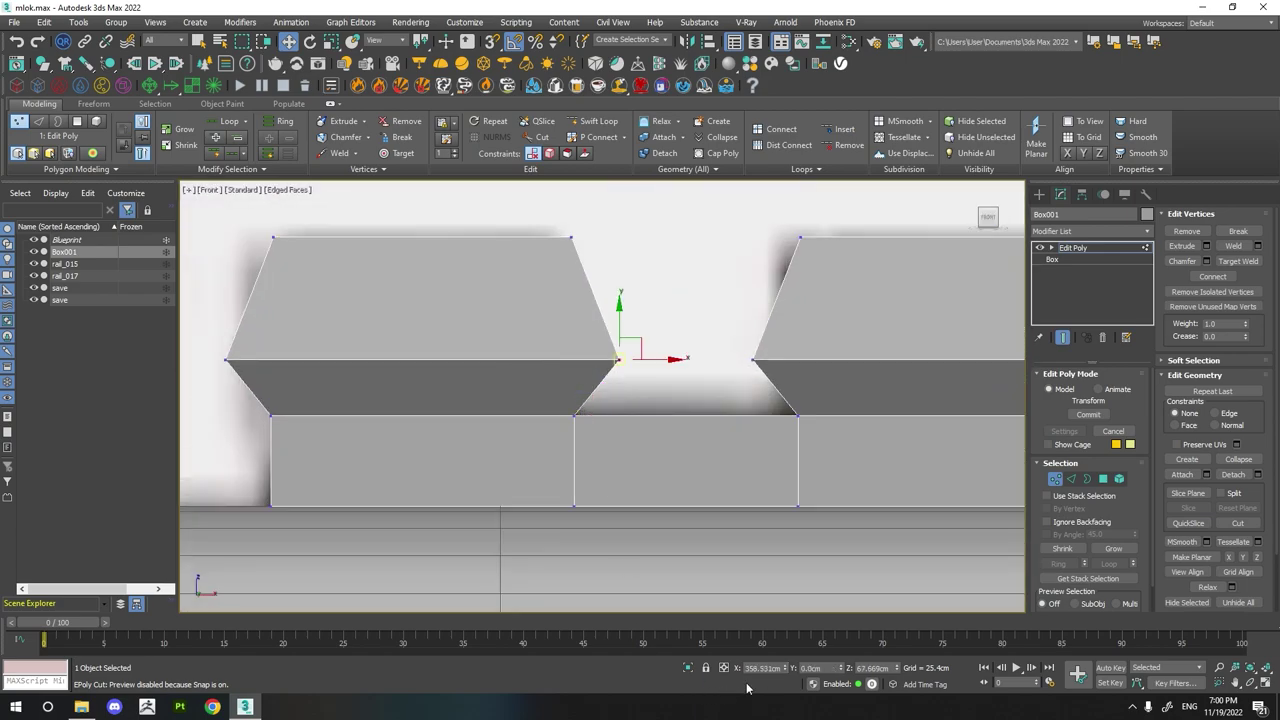
middle_drag(205, 362, 373, 393)
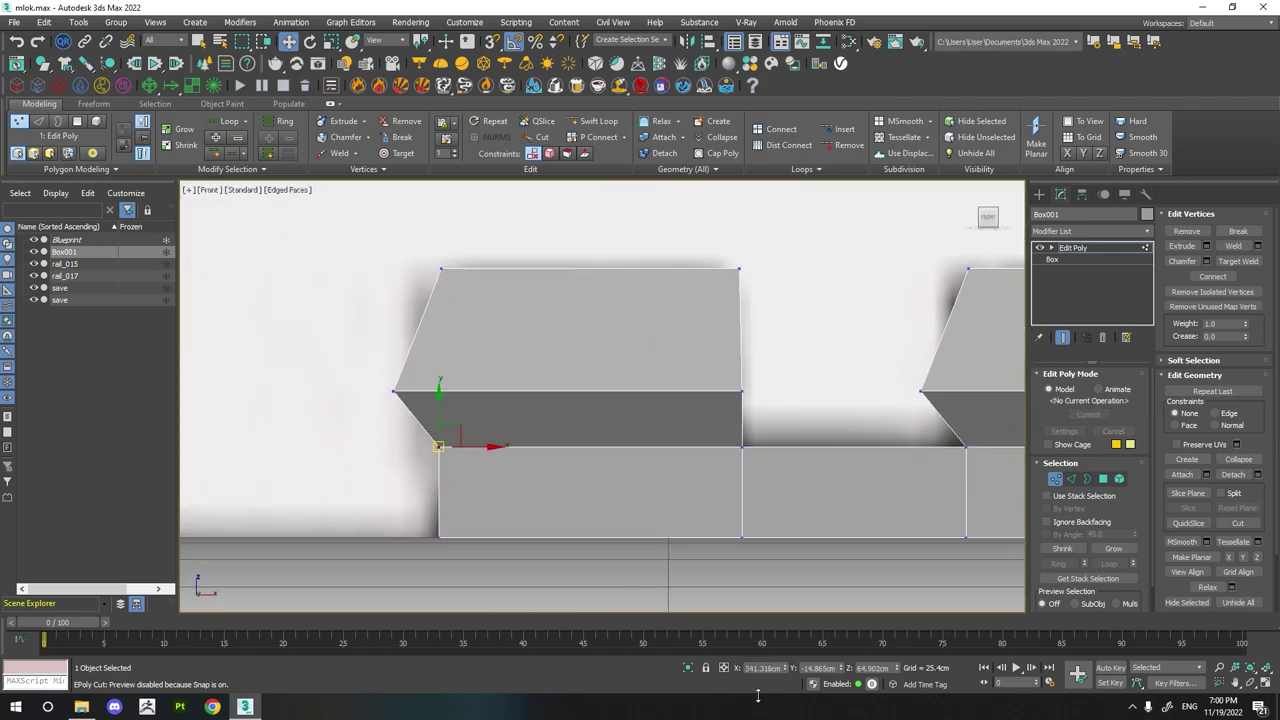
text(367.357)
key(Return)
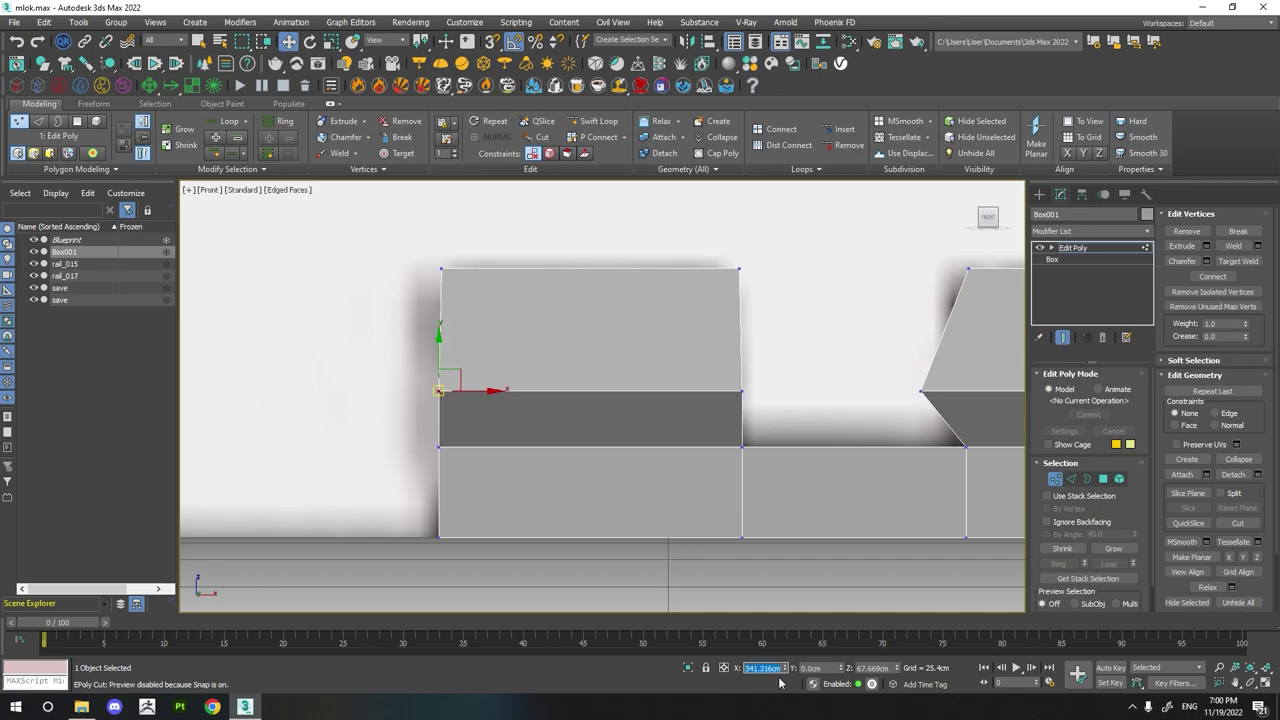
- Align the first teeth's chamfer vertices at X 367.357 with the base edges below
drag(562, 305, 629, 357)
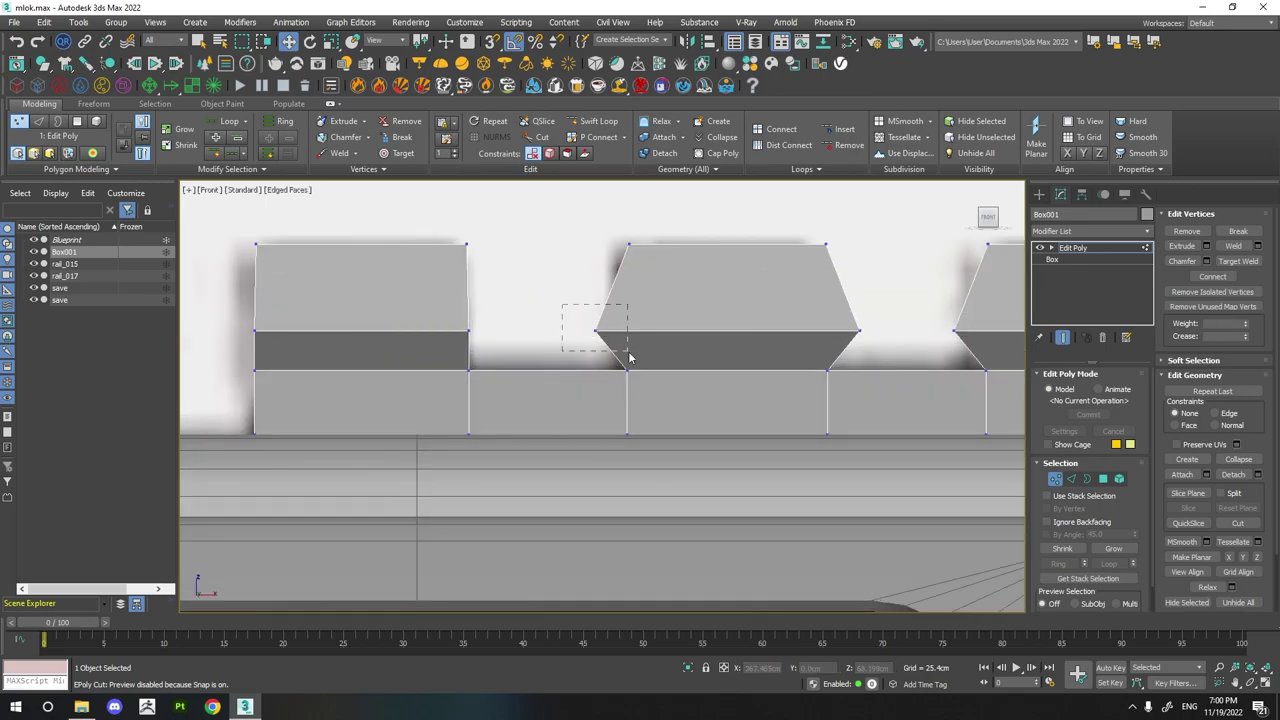
text(367.357)
key(Return)
click(829, 367)
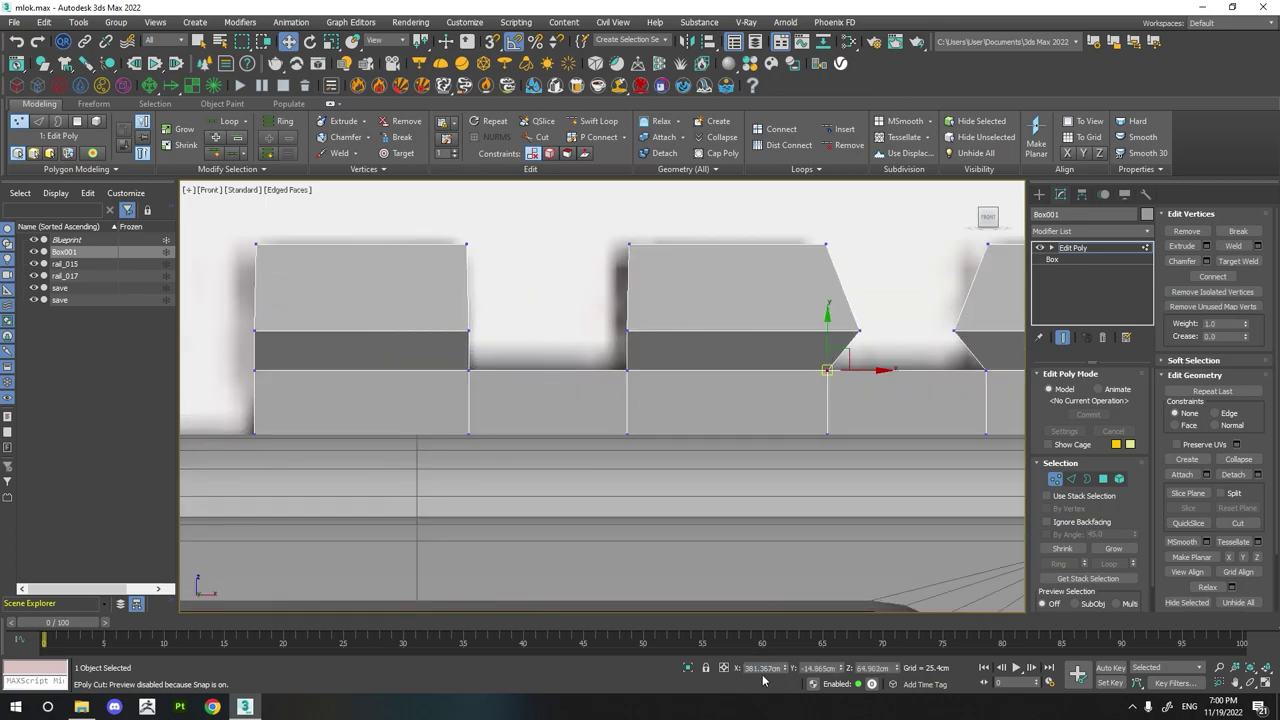
click(858, 330)
key(Return)
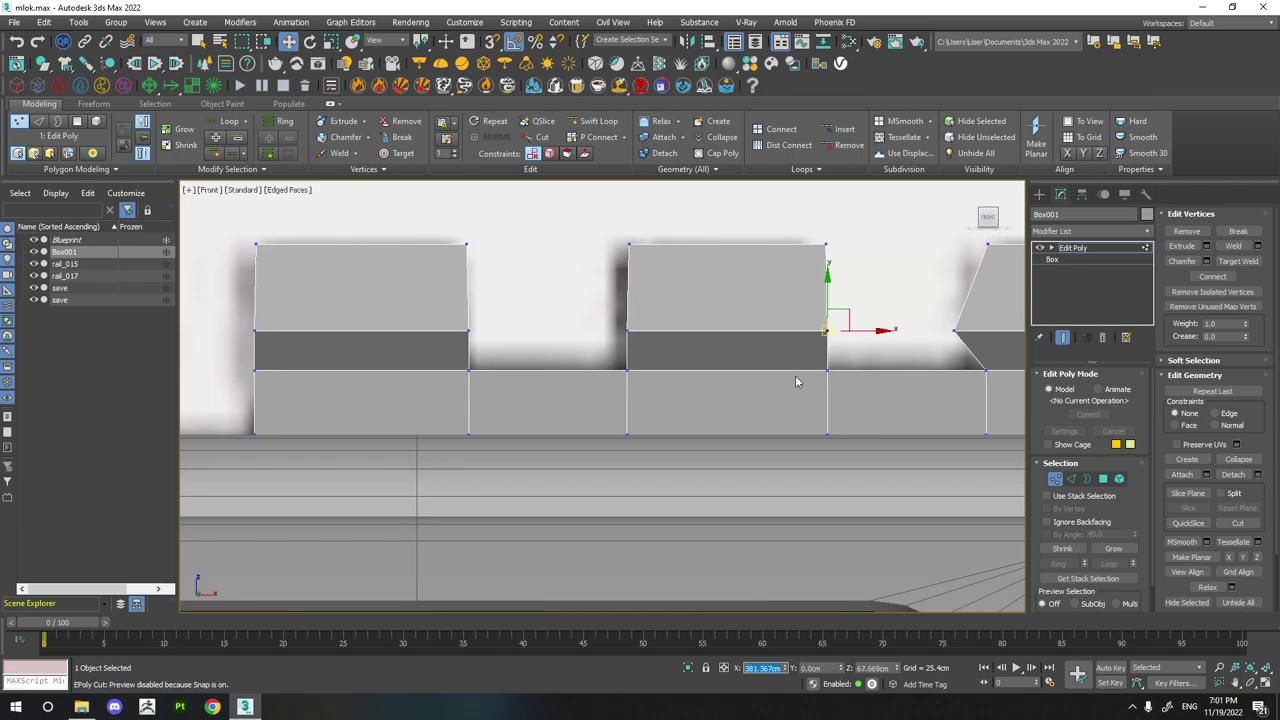
scroll(701, 453, up, 2)
click(641, 371)
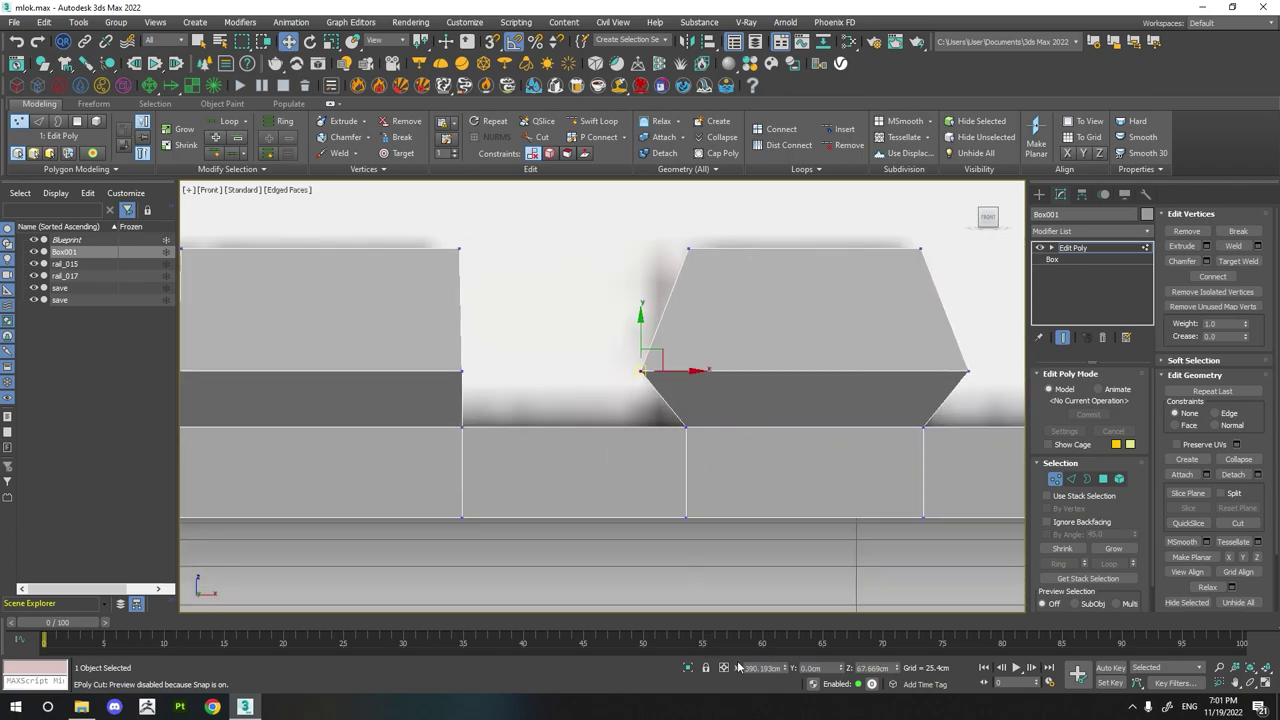
key(Return)
- Straighten the next tooth's side by typing its chamfer vertex's new X position
middle_drag(913, 426, 670, 457)
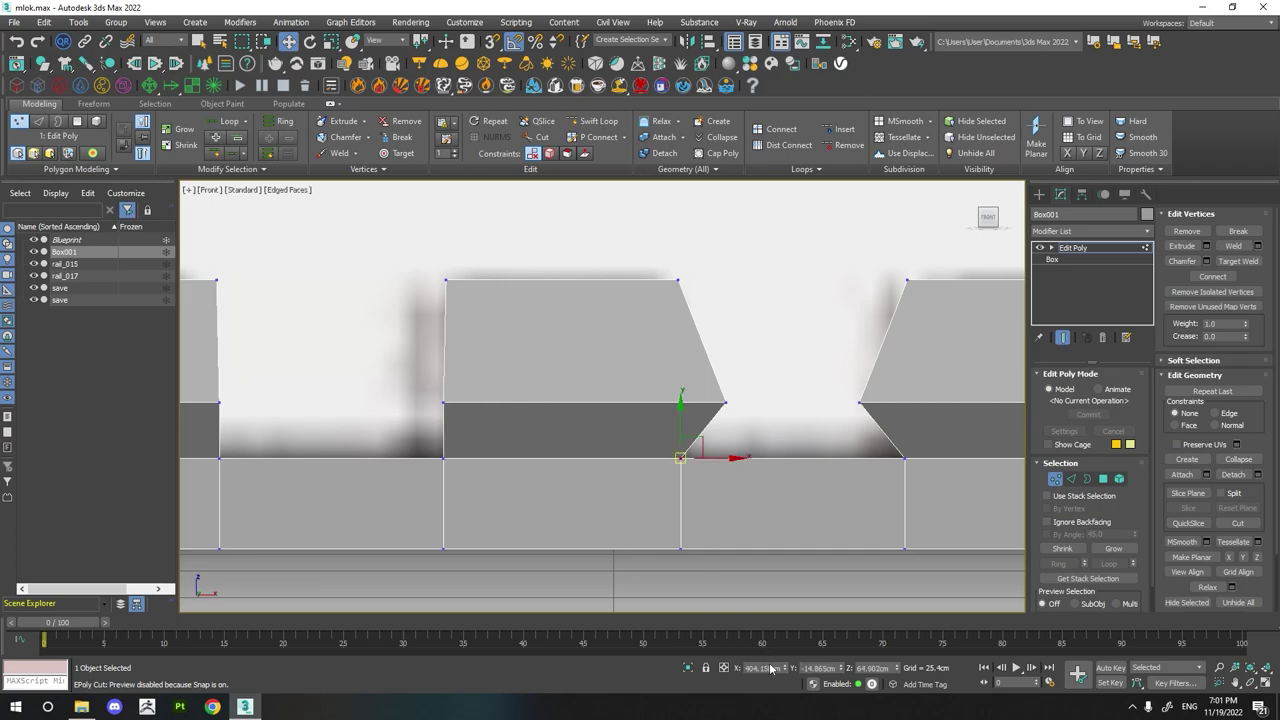
text(392.432cm)
key(Return)
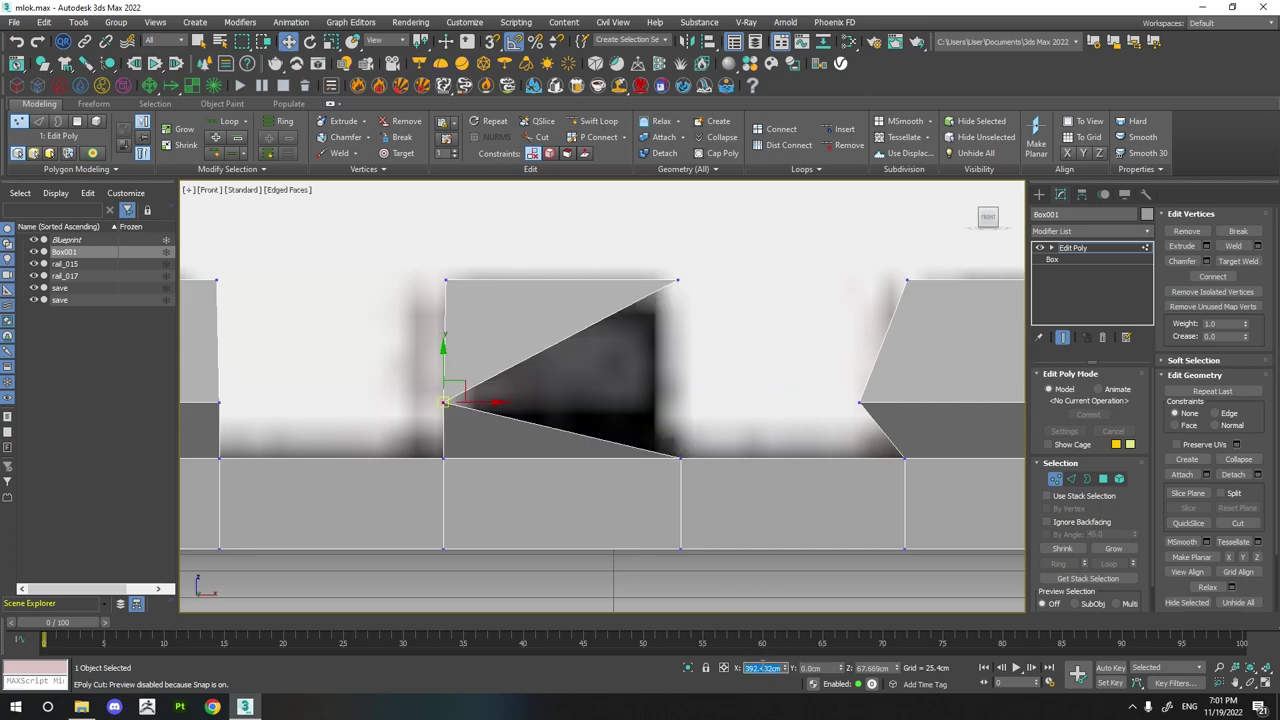
key(ctrl+z)
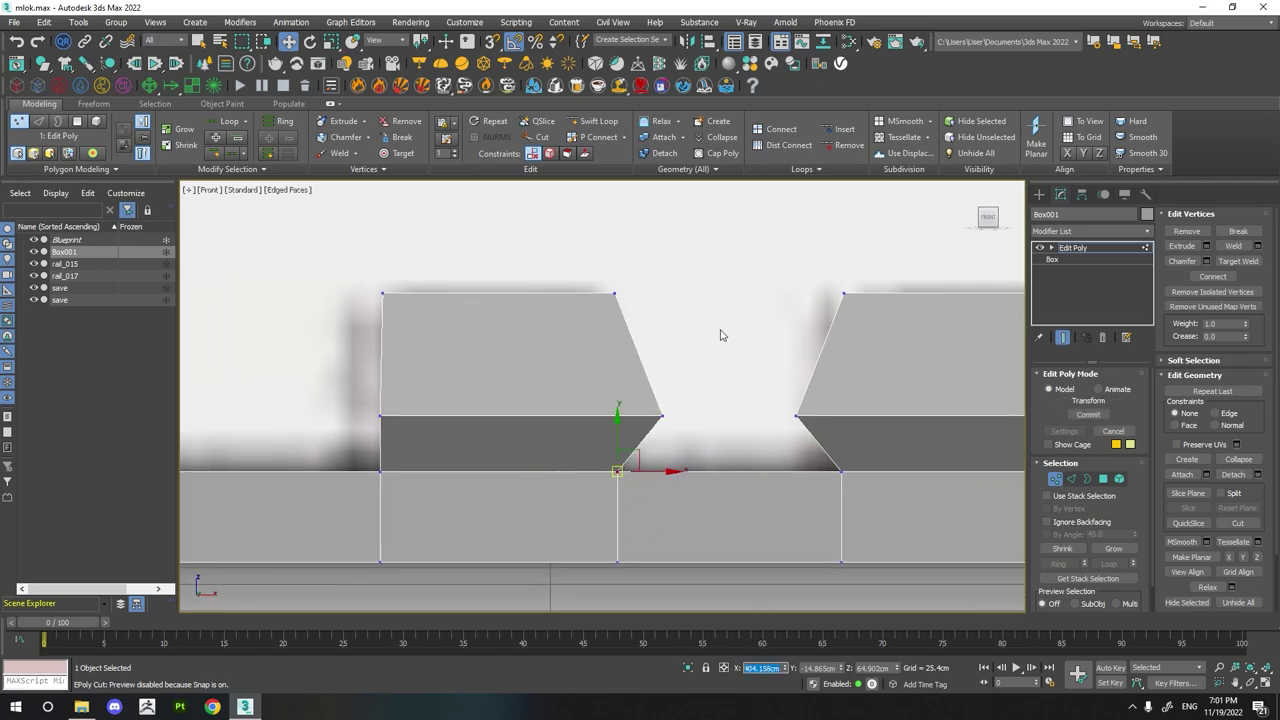
key(Return)
middle_drag(820, 241, 728, 263)
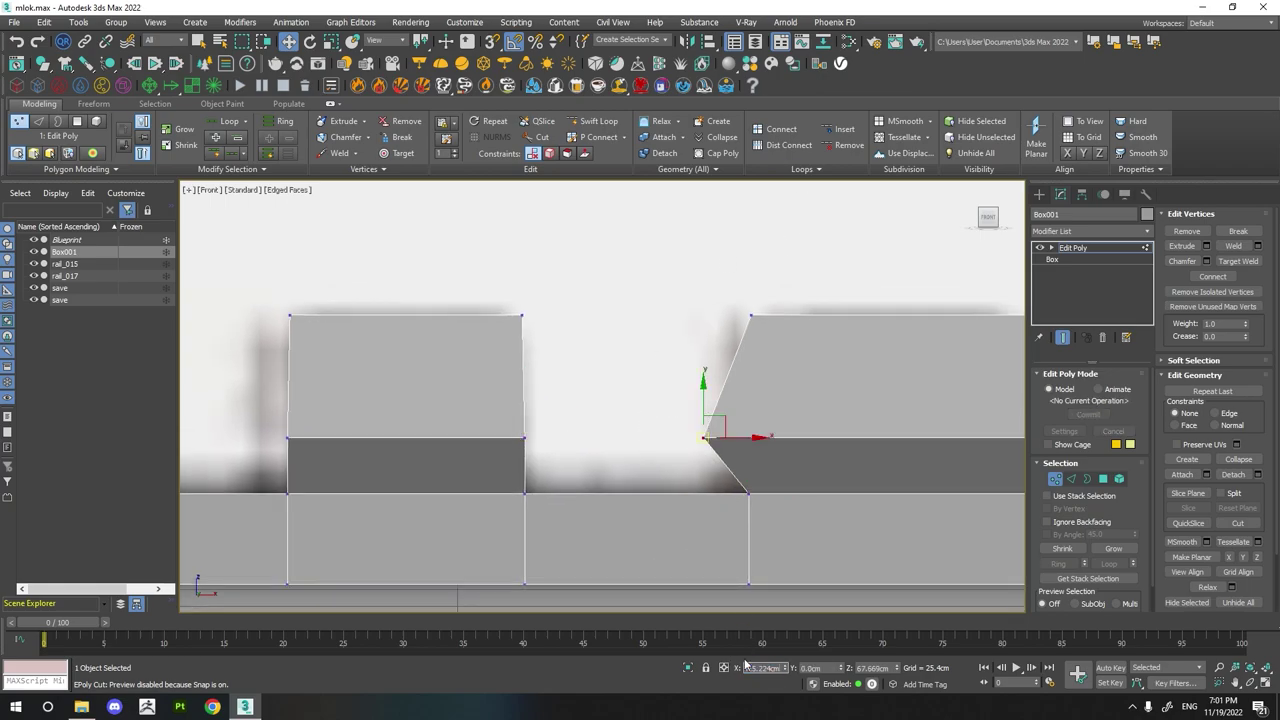
key(Return)
- Square the remaining teeth's chamfer vertices so their lower end walls stand vertical
middle_drag(1020, 498, 818, 470)
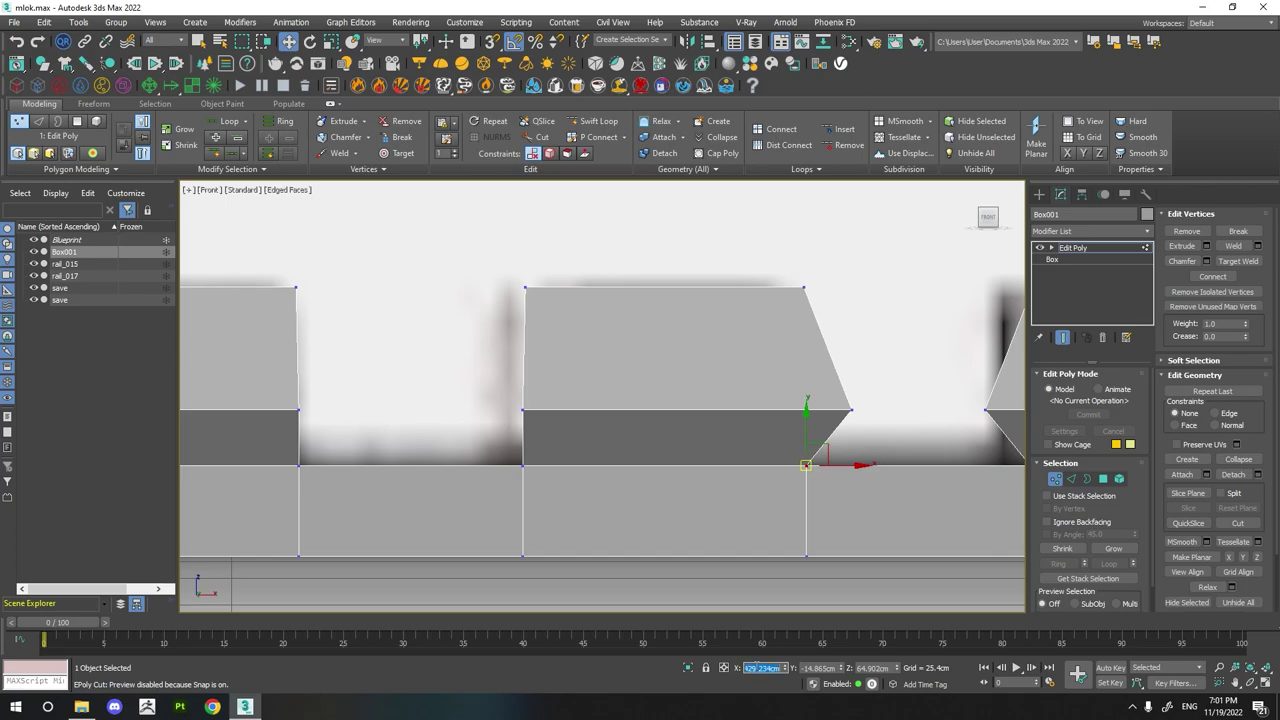
key(Return)
middle_drag(966, 434, 789, 447)
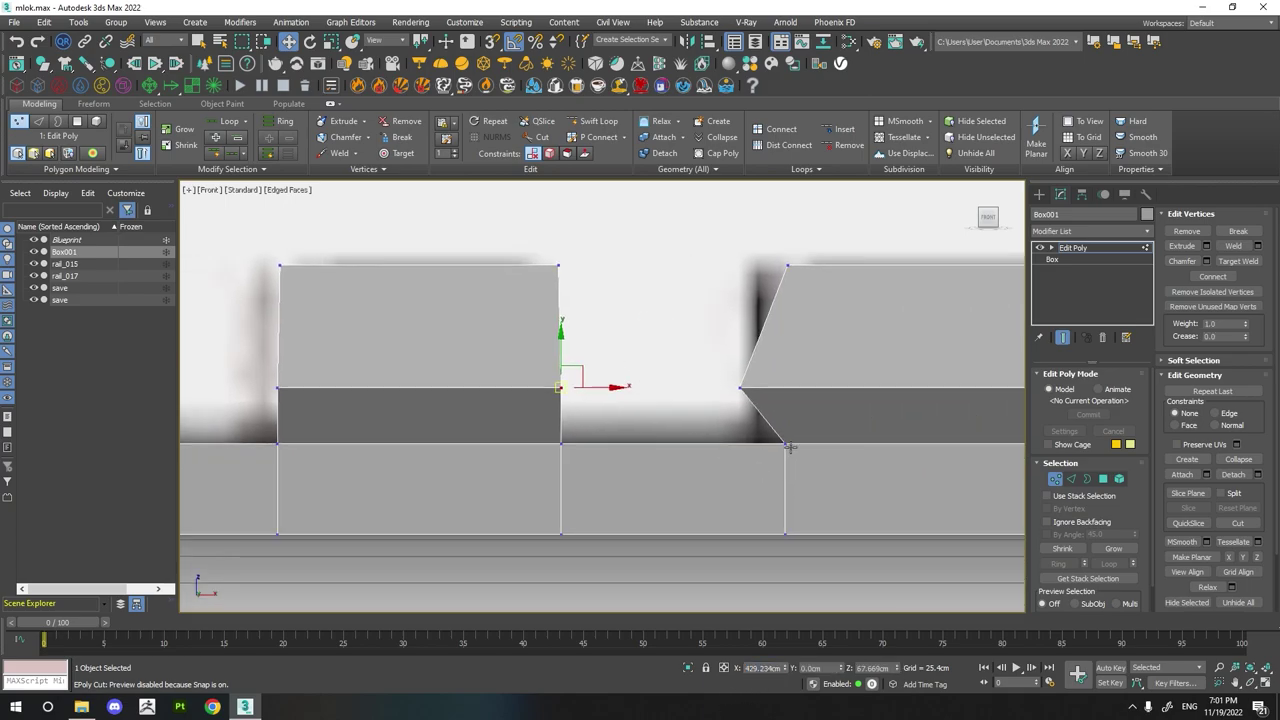
text(440.299)
key(Return)
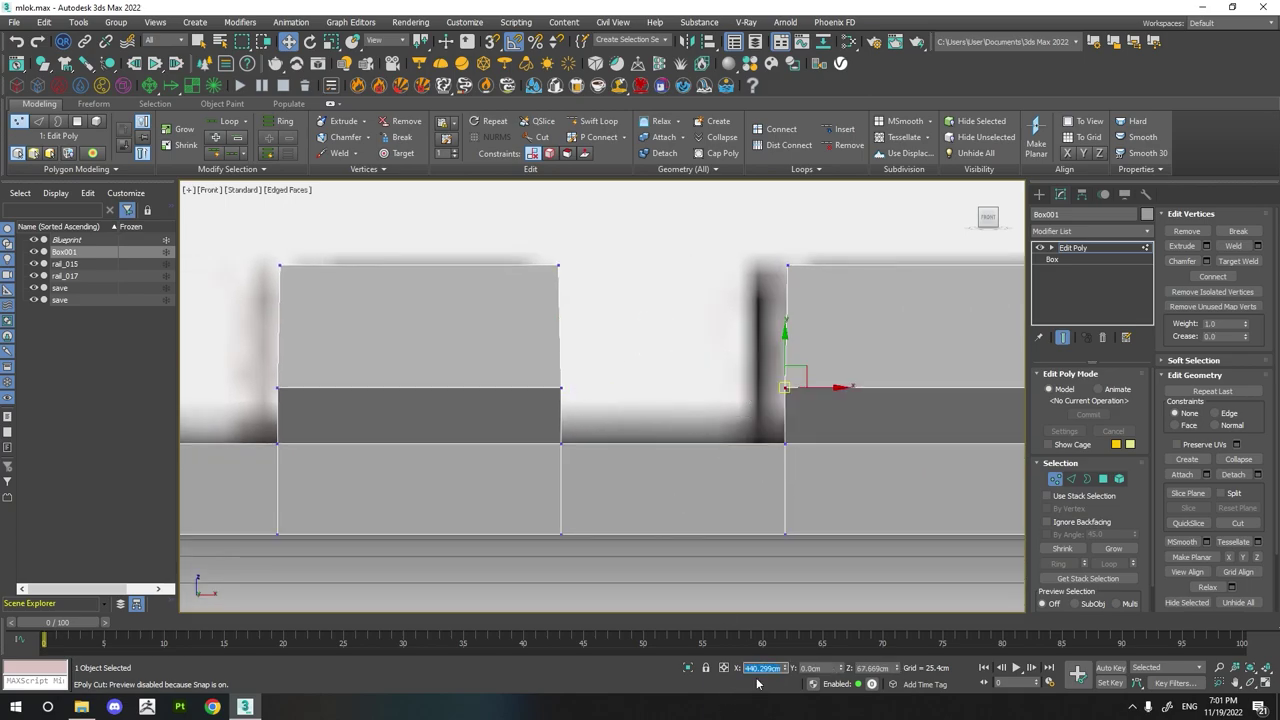
middle_drag(1020, 468, 854, 516)
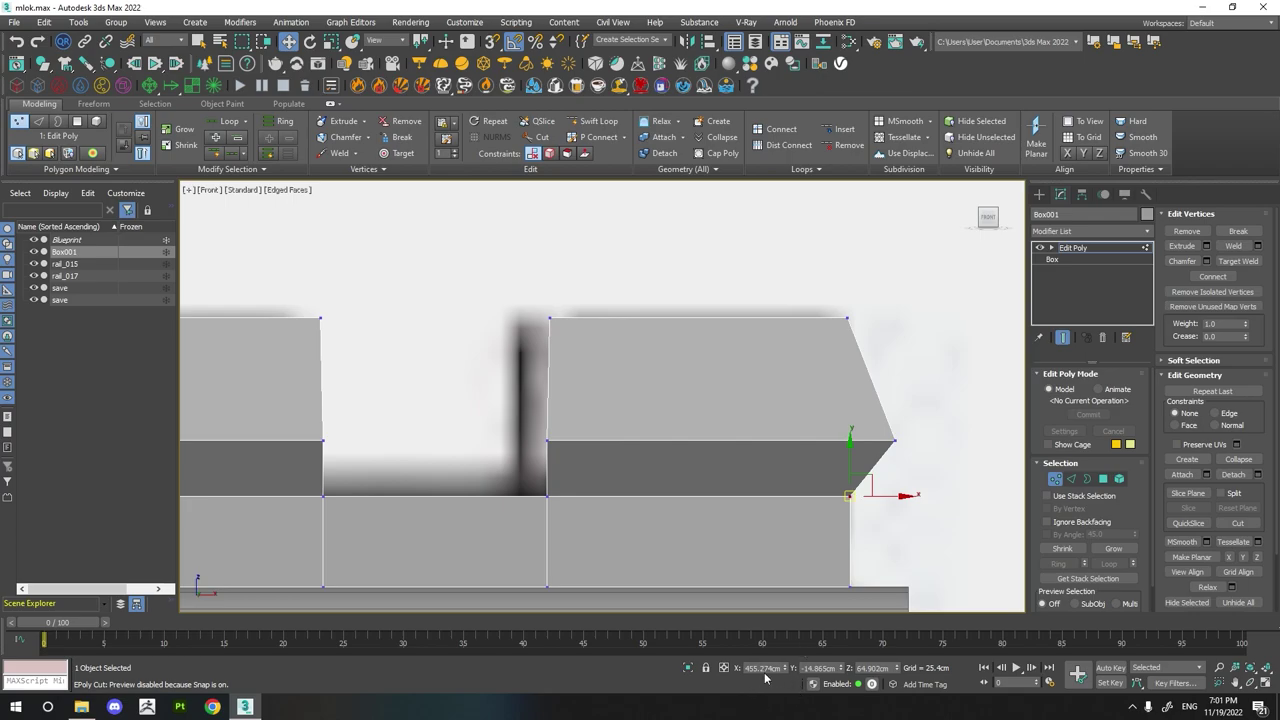
click(893, 440)
key(Return)
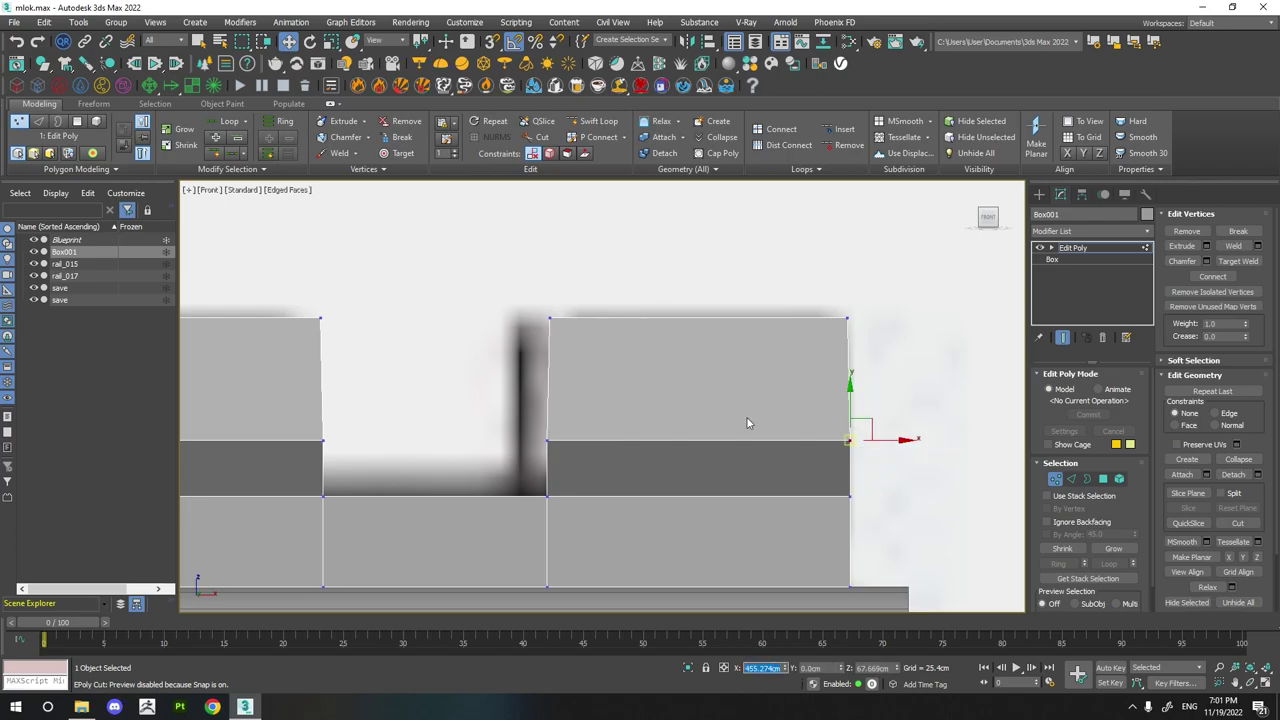
scroll(748, 423, down, 3)
- Select all polygons of the rail teeth and apply Auto Smooth at 30
key(1)
alt+middle_drag(980, 534, 675, 447)
key(F4)
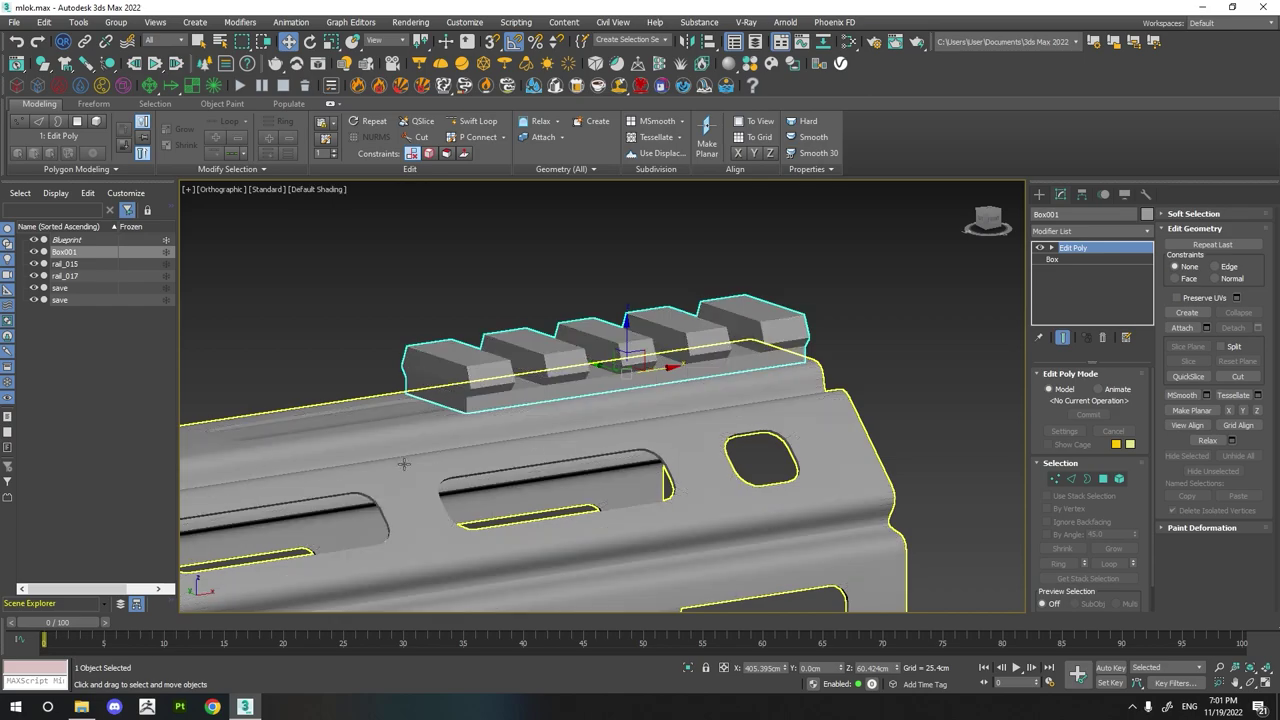
scroll(675, 447, down, 3)
scroll(840, 520, up, 5)
scroll(840, 520, up, 3)
scroll(840, 520, down, 3)
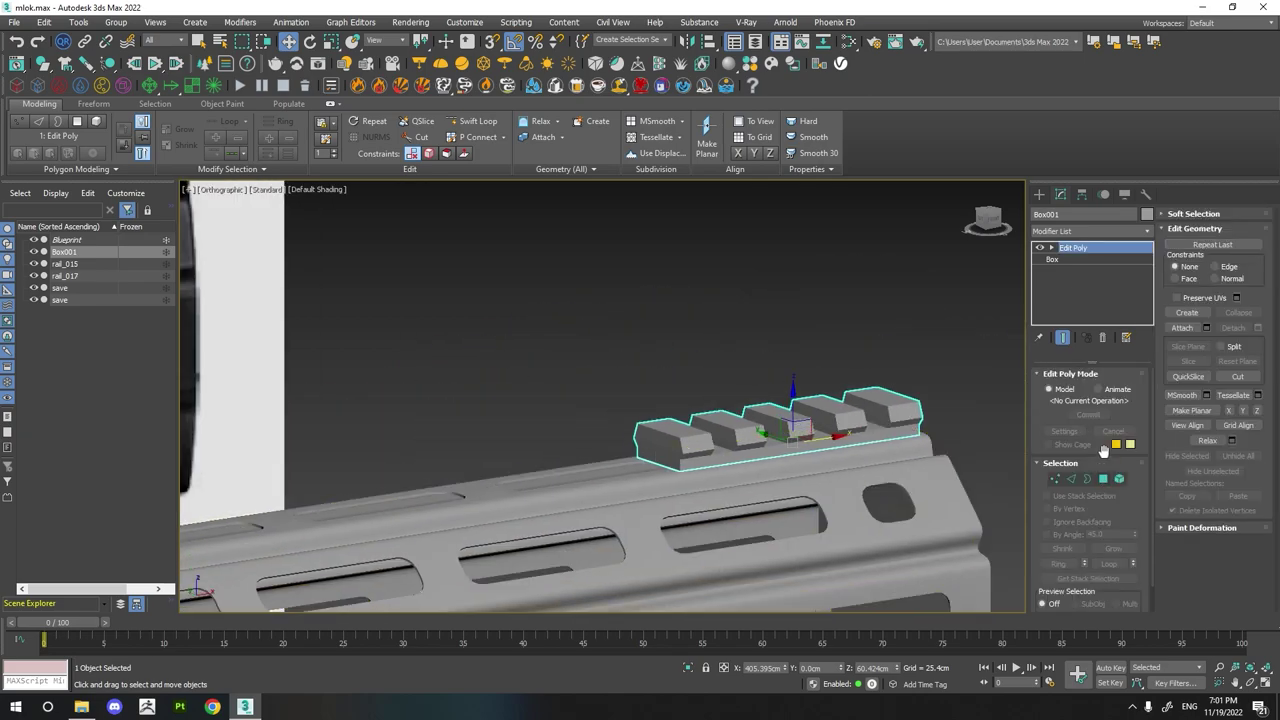
key(4)
key(ctrl+a)
scroll(1208, 441, down, 2)
scroll(1208, 441, down, 2)
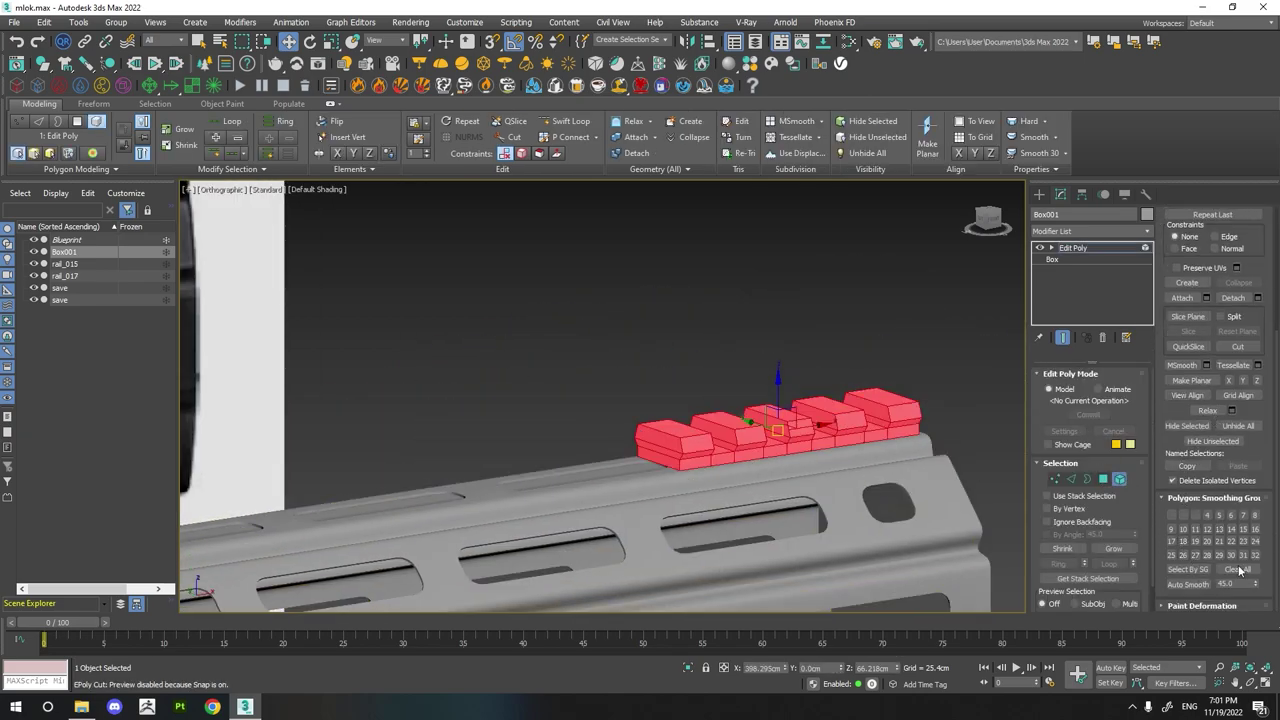
click(1188, 584)
scroll(716, 438, up, 4)
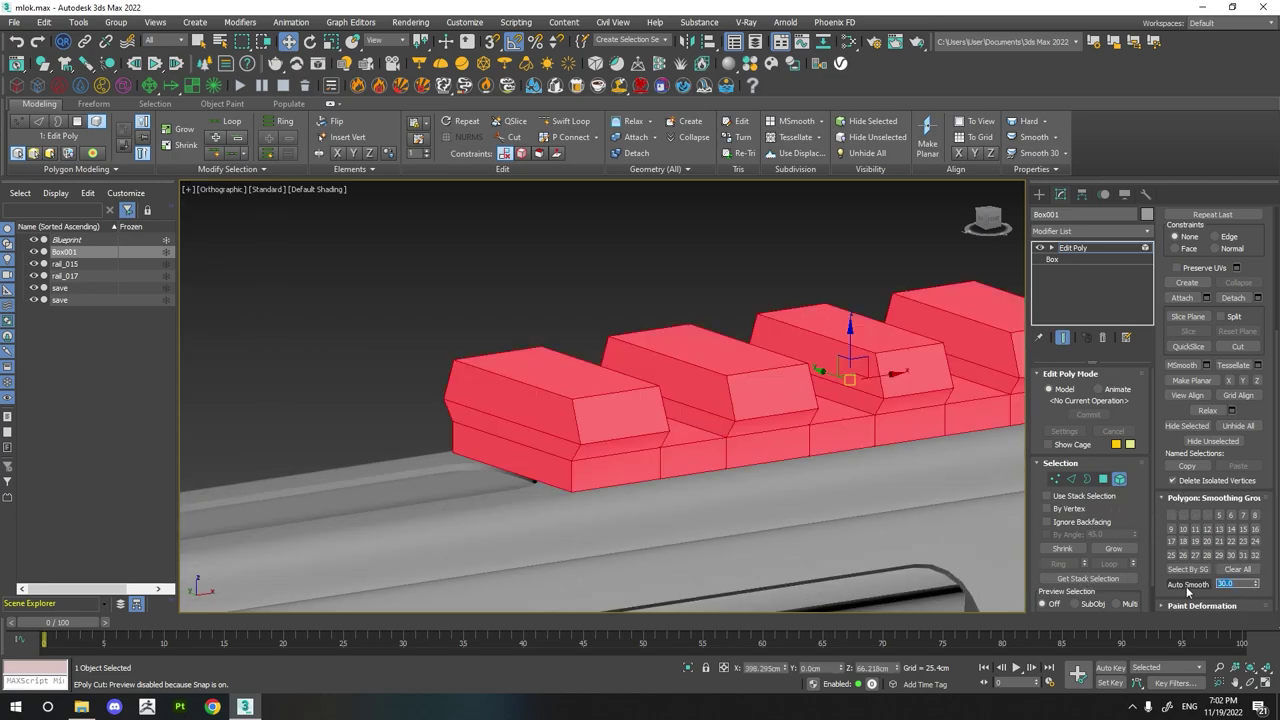
click(482, 259)
- Attach the rail teeth Box001 to the handguard body rail_015
scroll(605, 440, down, 4)
scroll(594, 473, down, 4)
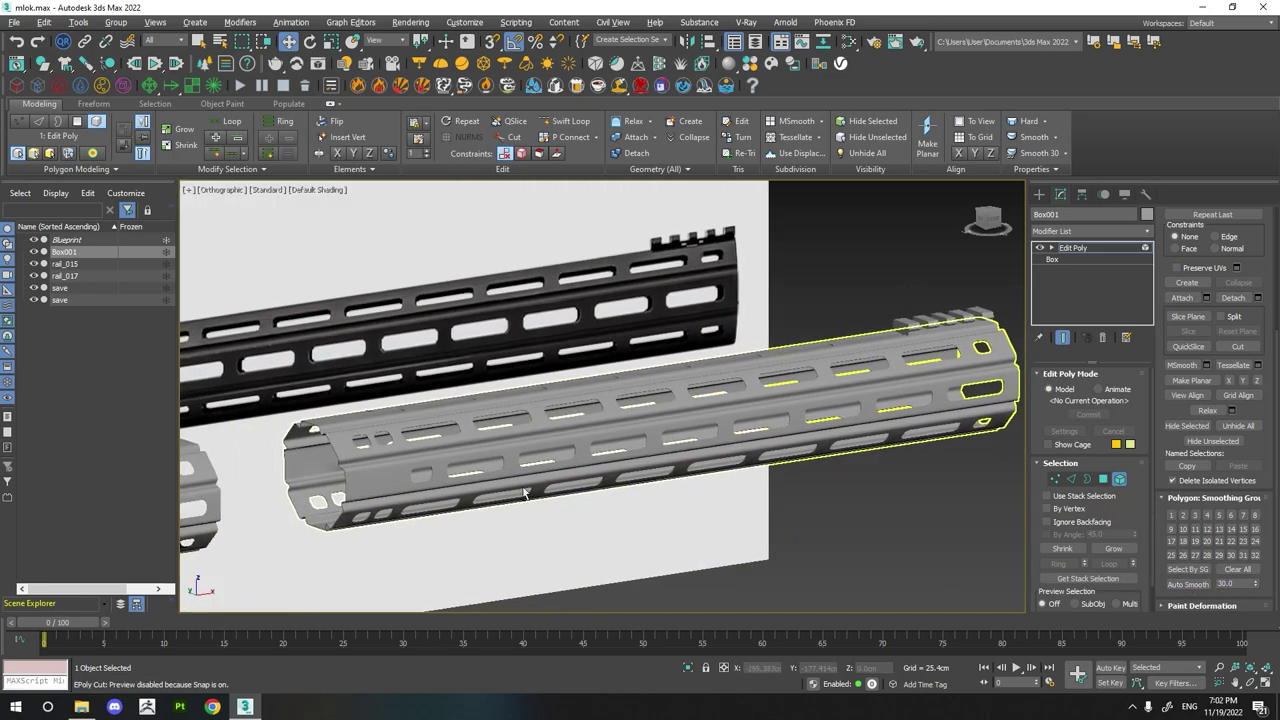
alt+middle_drag(594, 473, 914, 518)
click(1120, 480)
click(600, 420)
click(540, 137)
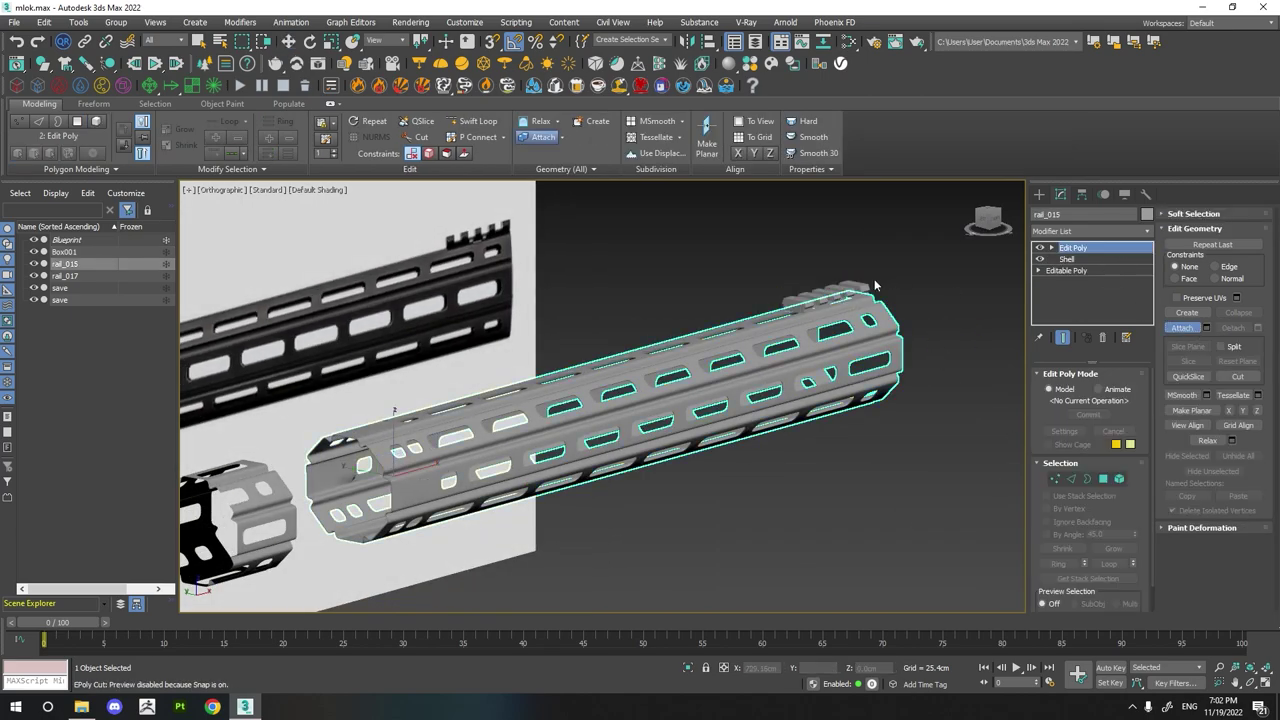
click(830, 295)
key(F4)
alt+middle_drag(906, 283, 456, 428)
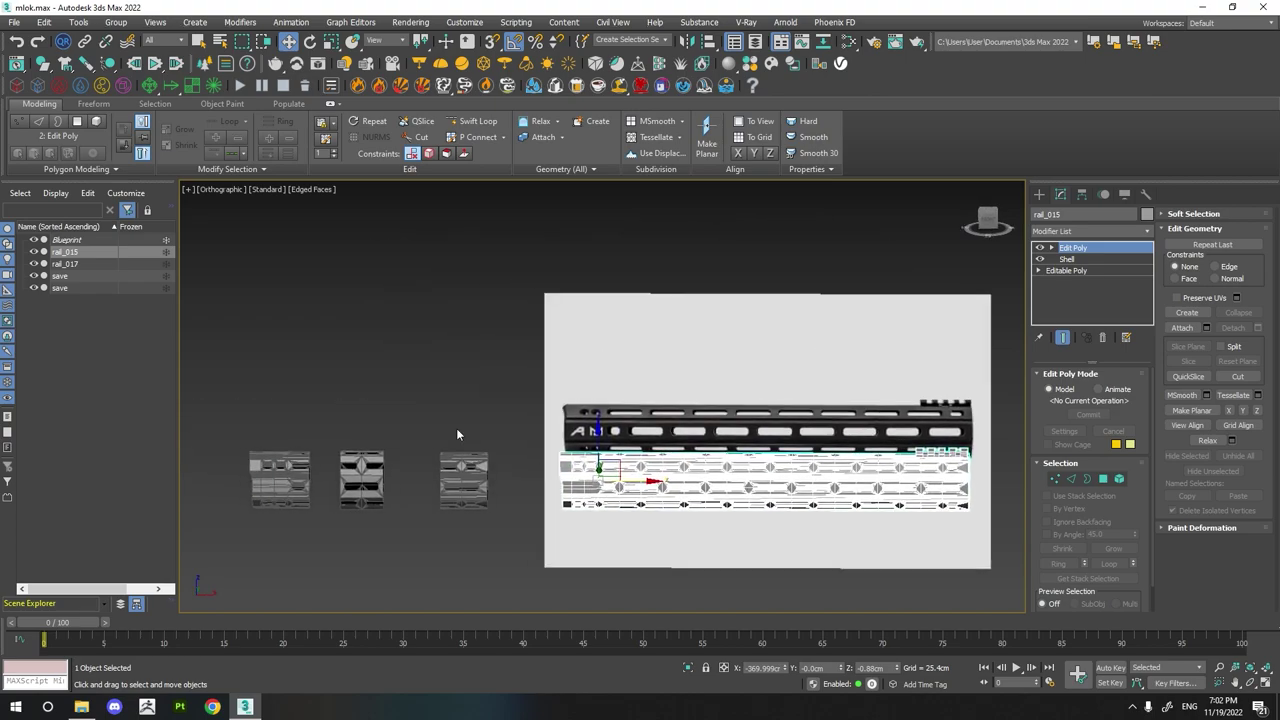
- Rename the merged object to 'rail' and hide the three save copies in Scene Explorer
double_click(92, 252)
click(66, 264)
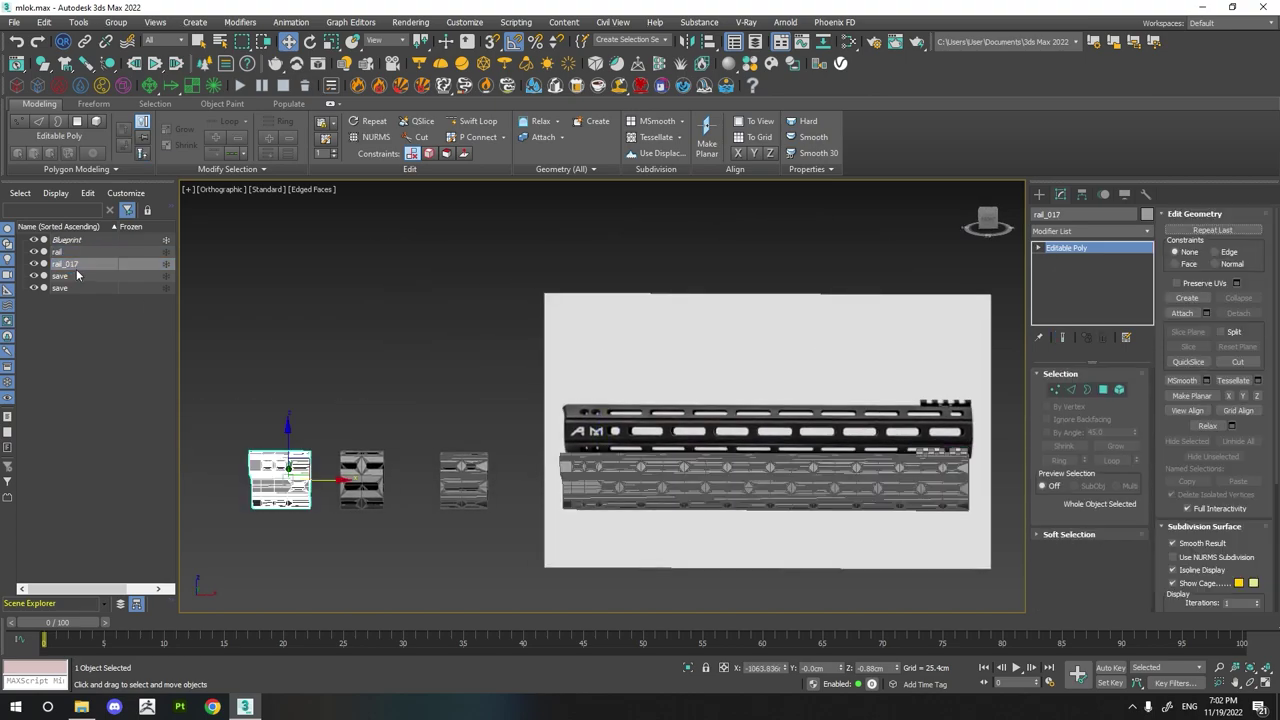
text(save)
click(34, 264)
click(34, 276)
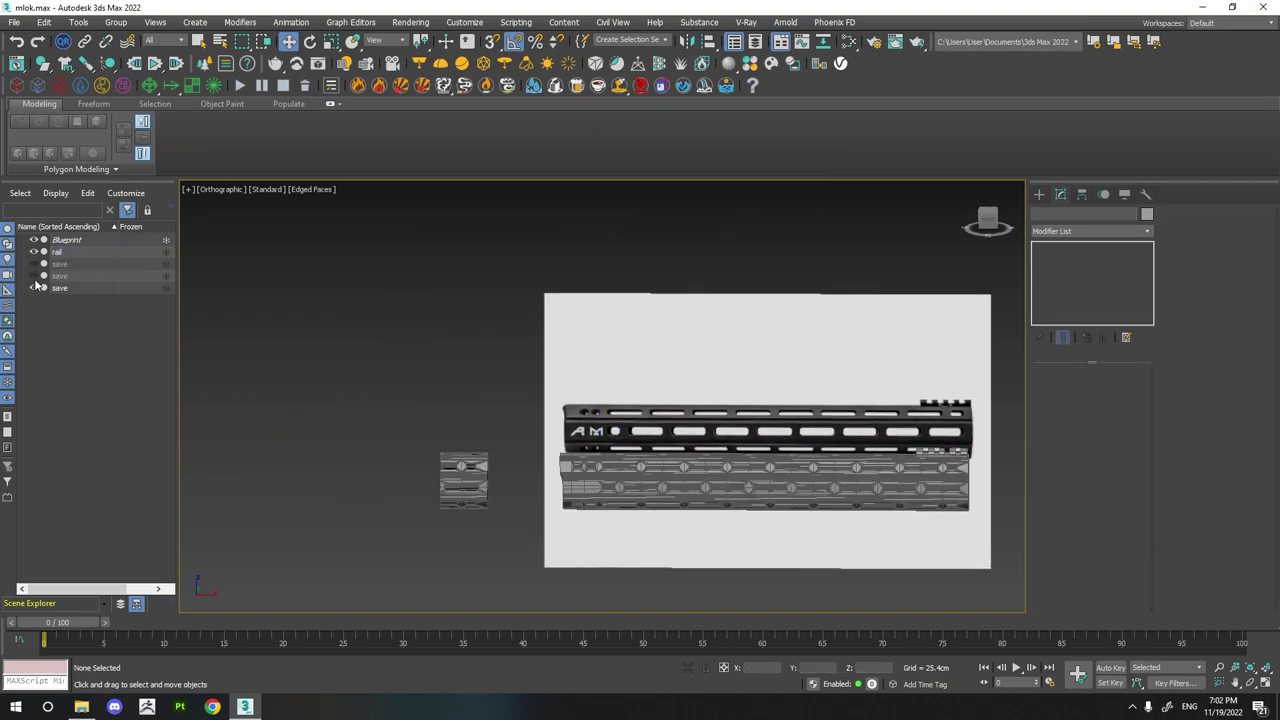
click(34, 288)
click(629, 486)
mouse_move(671, 430)
alt+middle_down()
mouse_move(629, 486)
mouse_move(400, 500)
alt+middle_up()
key(F4)
scroll(347, 510, up, 3)
scroll(347, 510, up, 2)
- Target Weld the stray vertex onto its neighbour where the rail parts join
scroll(400, 500, down, 5)
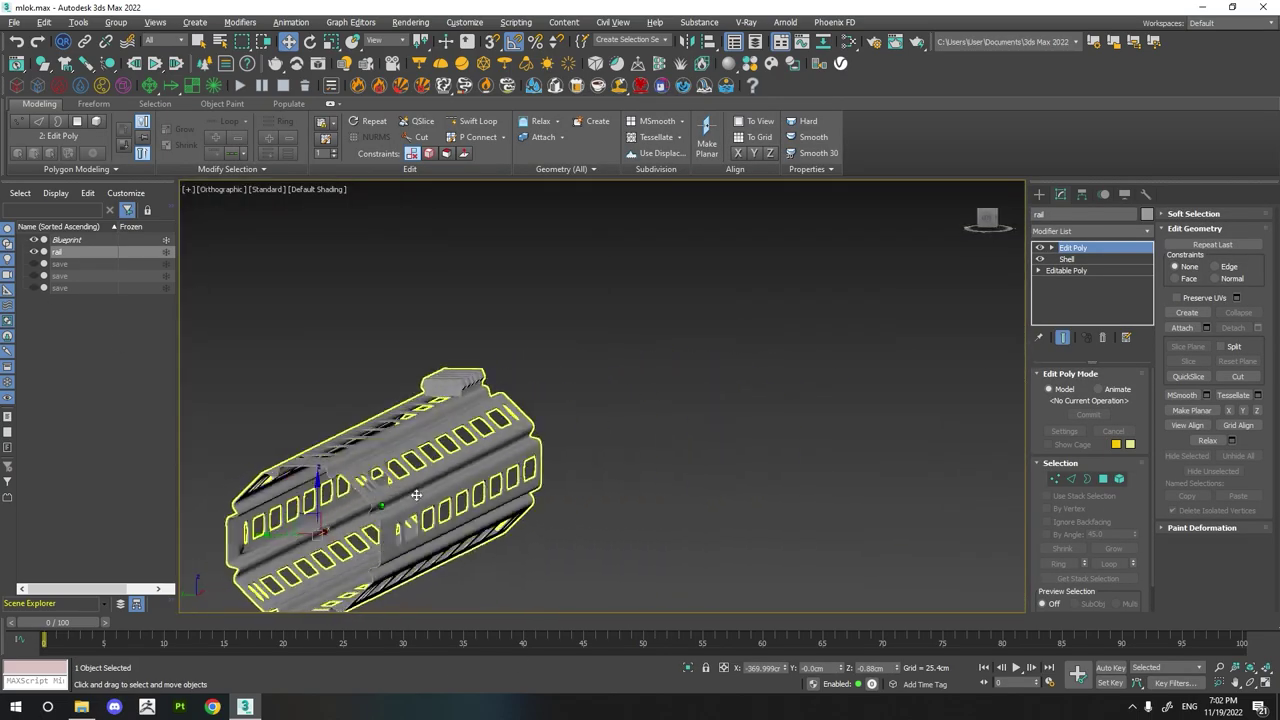
scroll(477, 489, up, 4)
alt+middle_drag(477, 489, 278, 549)
scroll(278, 549, up, 5)
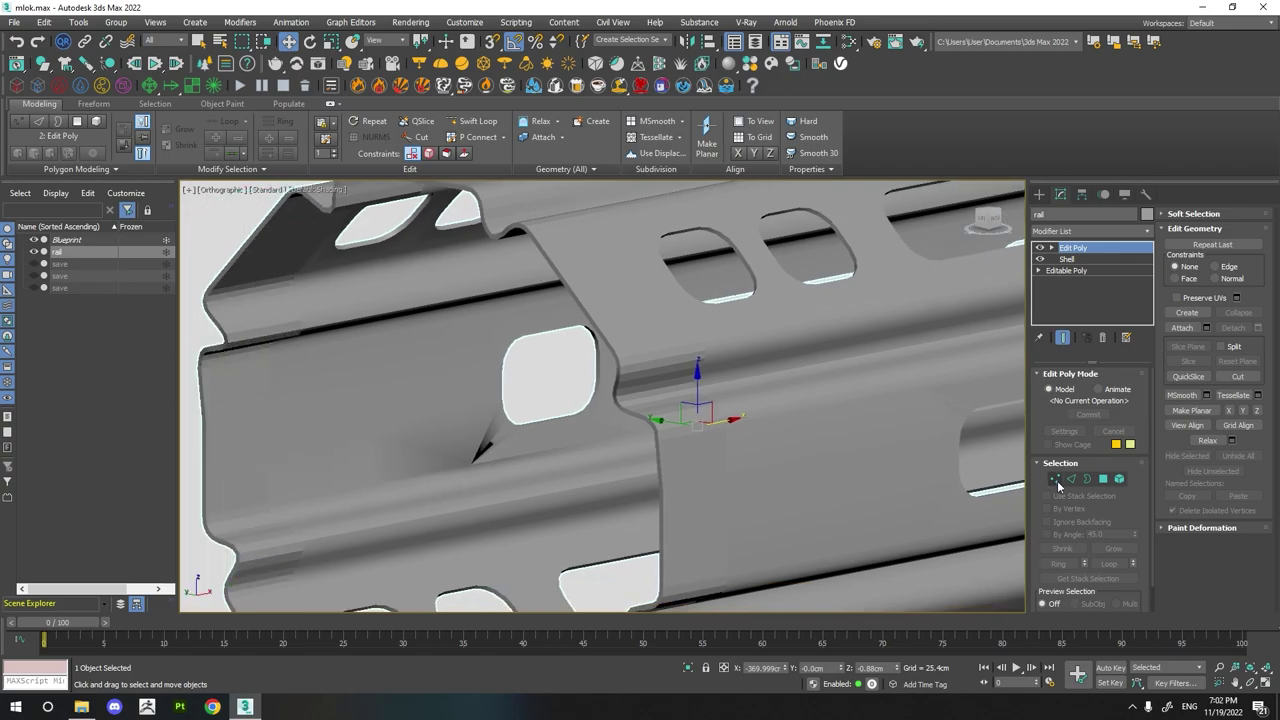
key(F4)
key(1)
scroll(423, 451, up, 4)
key(alt+c)
scroll(455, 484, up, 3)
mouse_move(455, 484)
alt+middle_down()
mouse_move(496, 421)
mouse_move(487, 440)
alt+middle_up()
key(ctrl+w)
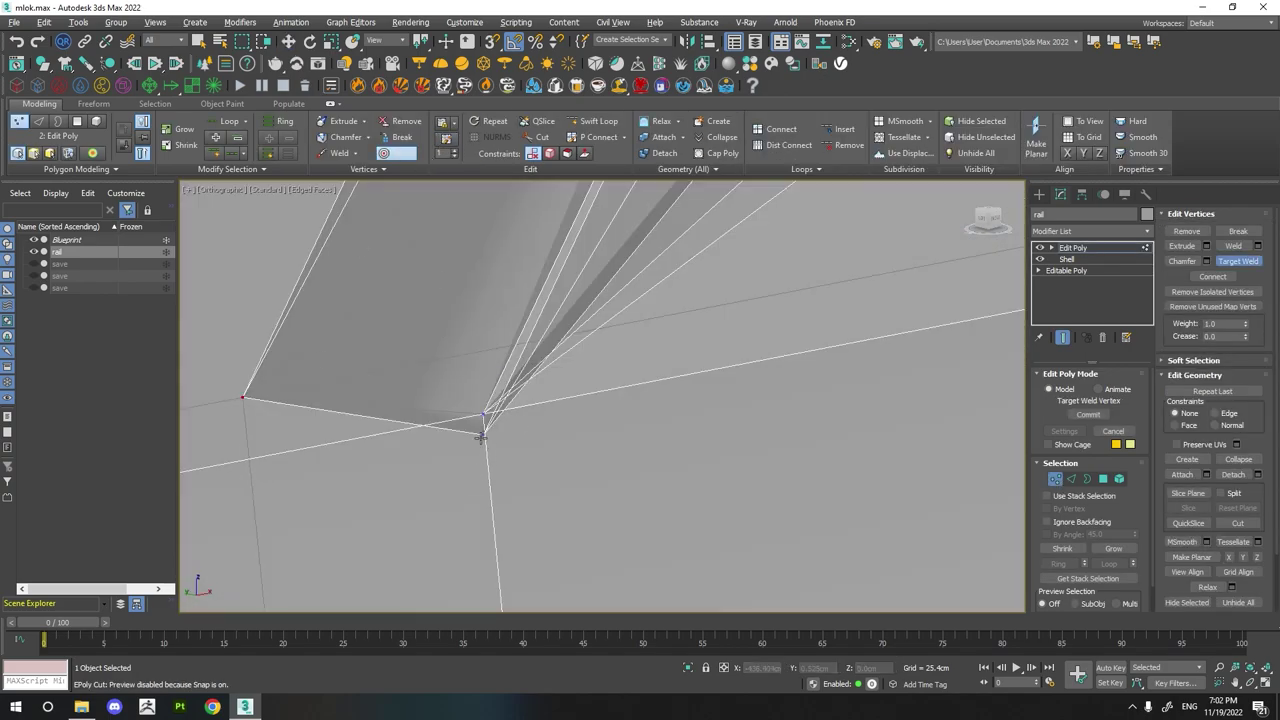
mouse_move(470, 441)
alt+middle_down()
mouse_move(471, 428)
mouse_move(554, 419)
mouse_move(450, 420)
mouse_move(463, 457)
mouse_move(397, 474)
mouse_move(597, 449)
mouse_move(474, 457)
mouse_move(509, 461)
mouse_move(471, 463)
mouse_move(511, 536)
mouse_move(480, 457)
mouse_move(518, 373)
mouse_move(569, 448)
alt+middle_up()
scroll(548, 422, down, 3)
scroll(445, 417, up, 3)
- Inspect the rail's polygons, checking the large triangle and narrow strip faces
key(4)
click(463, 457)
key(w)
click(477, 457)
click(471, 469)
click(518, 373)
click(518, 373)
click(518, 373)
click(518, 373)
- View the tube end-on and switch to Element selection mode
scroll(518, 373, down, 8)
scroll(572, 450, up, 5)
scroll(572, 450, up, 4)
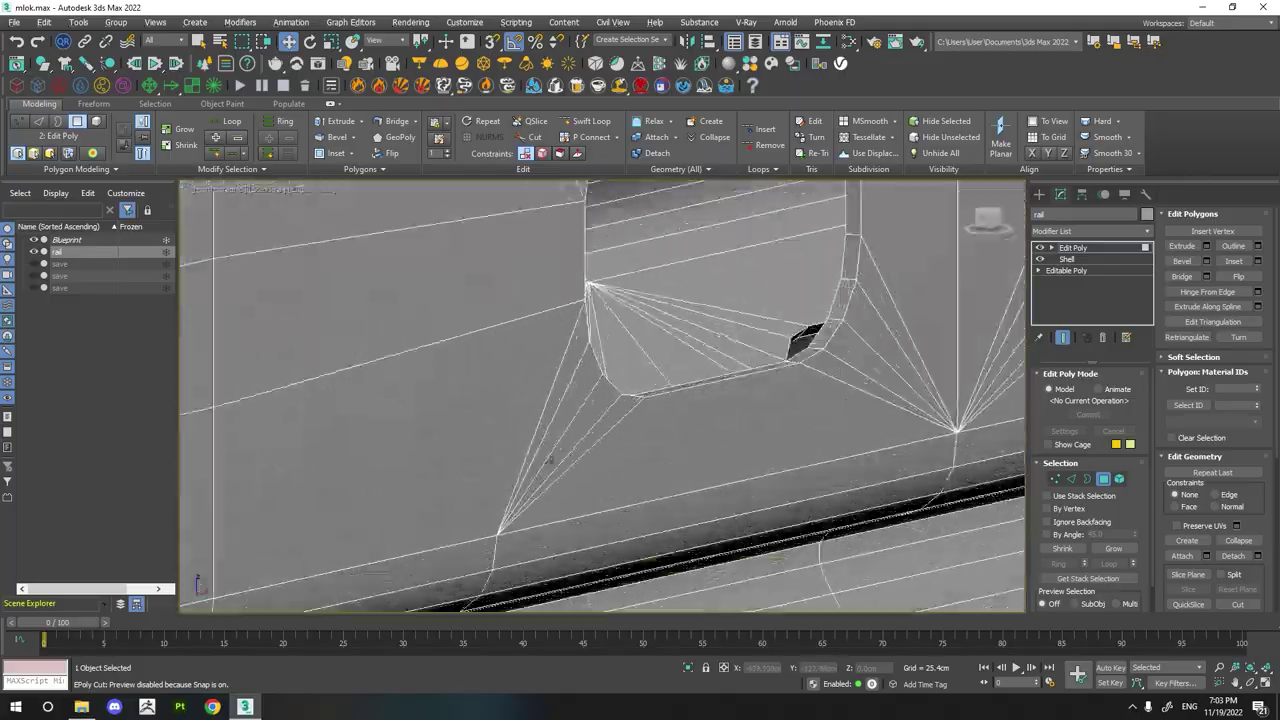
scroll(520, 460, down, 7)
scroll(449, 467, up, 3)
mouse_move(450, 467)
alt+middle_down()
mouse_move(755, 320)
mouse_move(820, 420)
alt+middle_up()
scroll(520, 430, down, 4)
scroll(820, 420, up, 2)
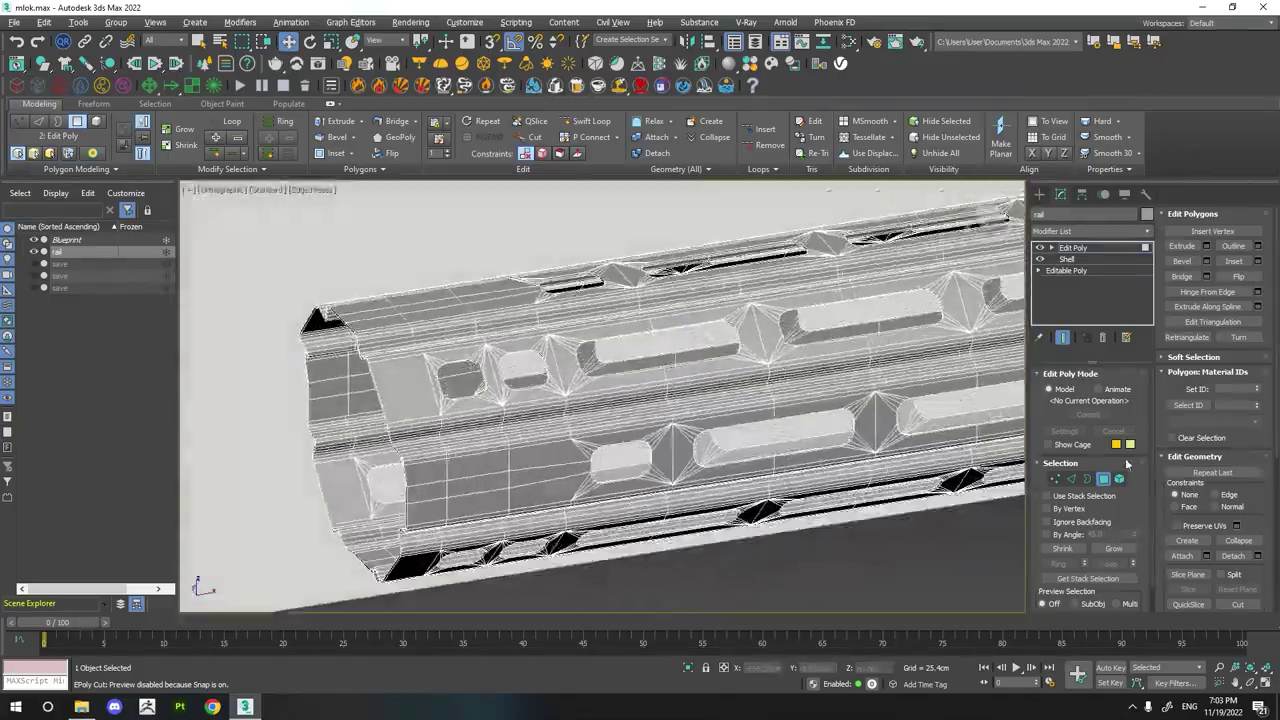
key(5)
scroll(910, 546, down, 4)
- Select the whole rail mesh, shade it without edges, and align it over the blueprint in Front view
click(522, 444)
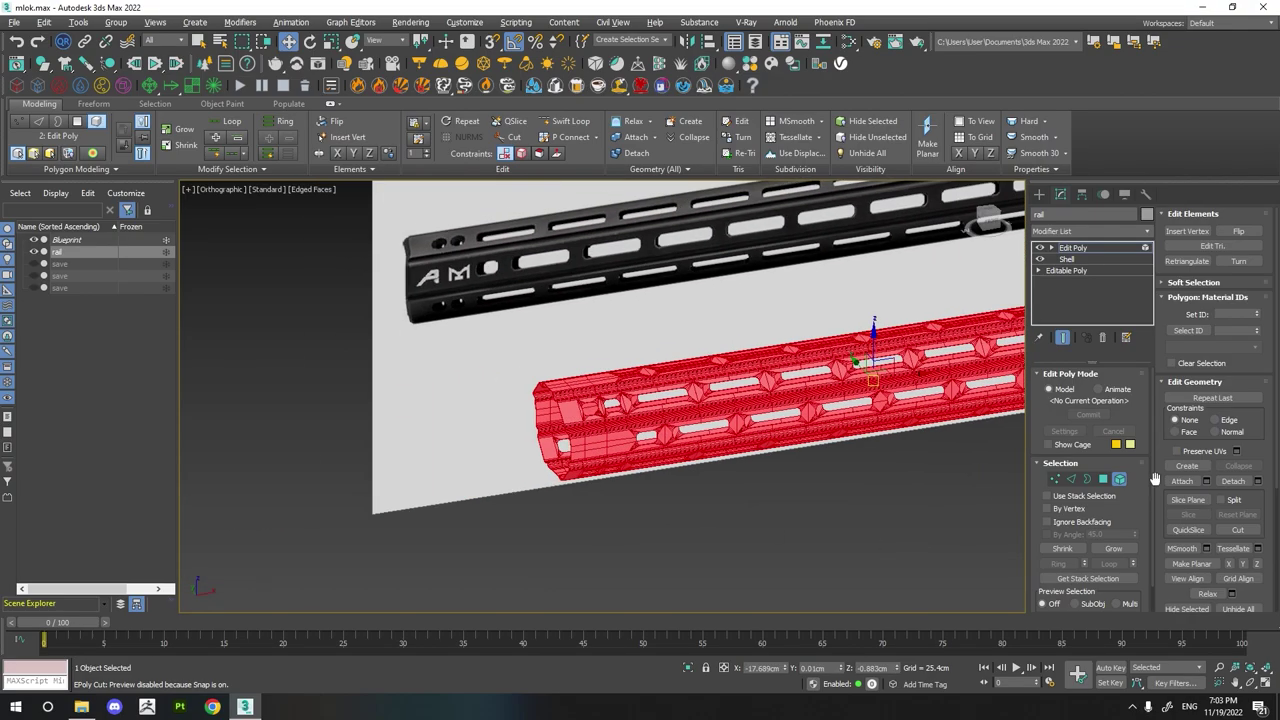
scroll(1180, 528, down, 3)
scroll(1180, 528, down, 3)
scroll(594, 465, up, 5)
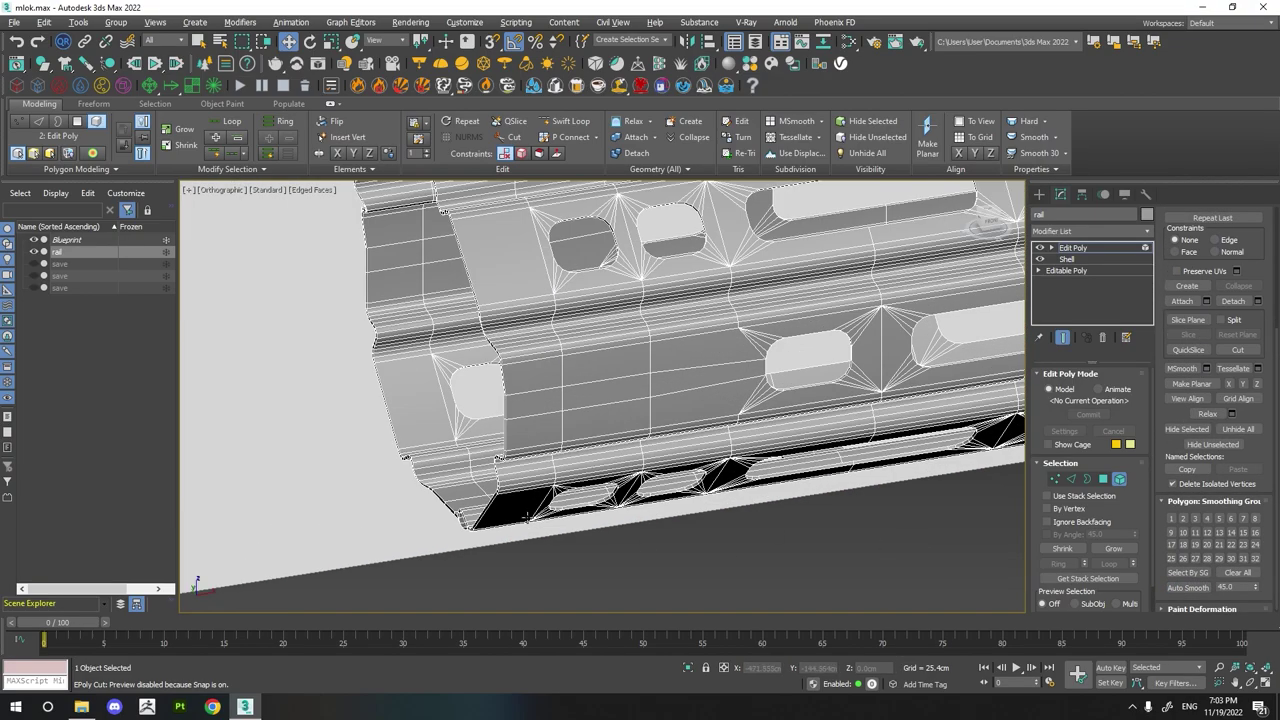
middle_drag(590, 470, 565, 507)
key(F4)
scroll(445, 443, down, 4)
alt+middle_drag(445, 443, 410, 411)
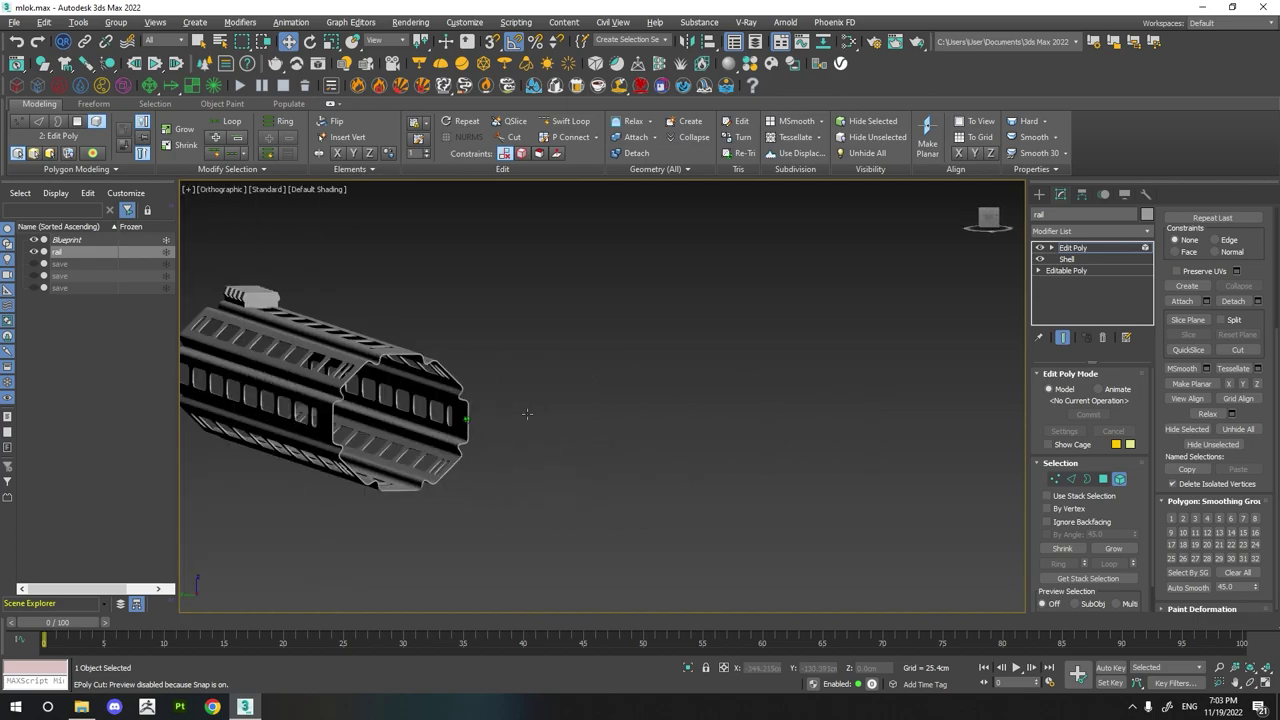
scroll(410, 411, down, 3)
key(f)
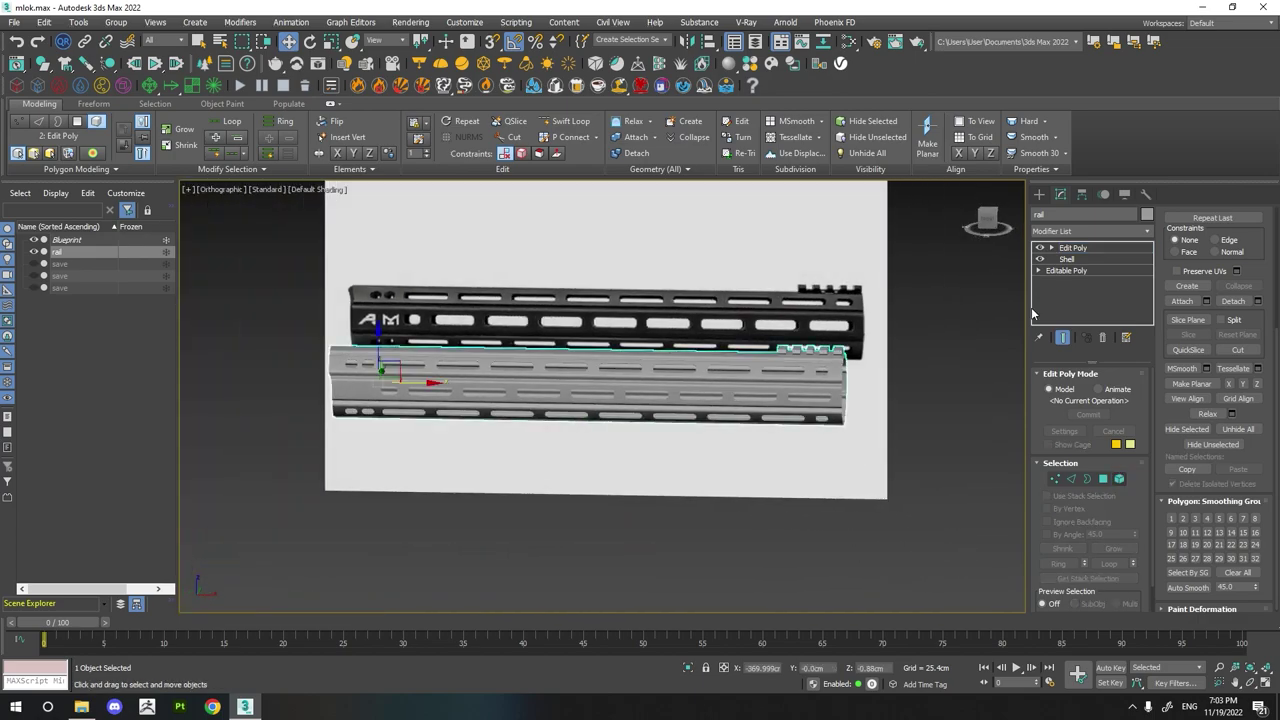
drag(363, 372, 363, 300)
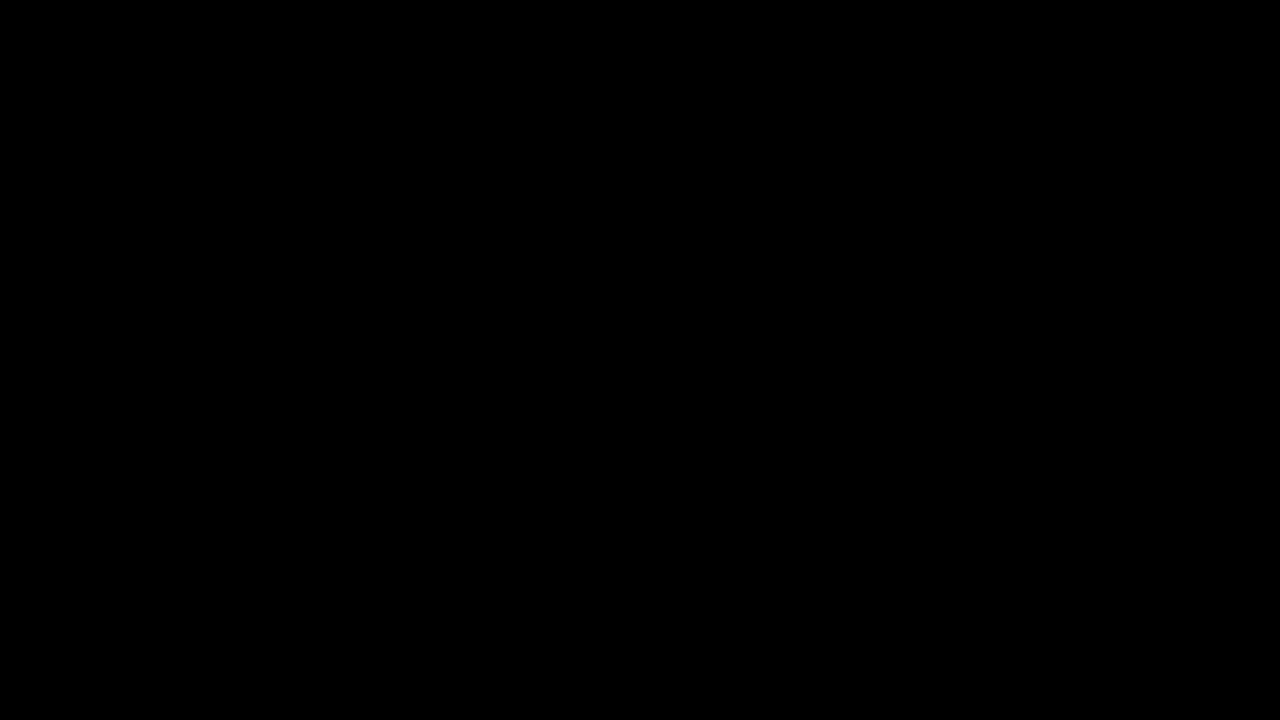